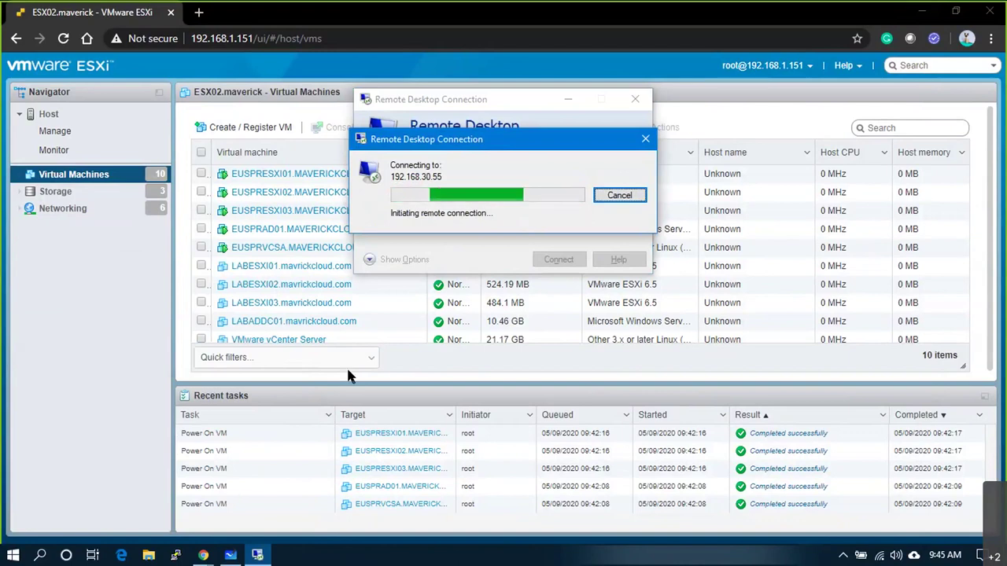
- Open the EUSPRAD01 VM's summary page, then preview its console screen and close it
{"action": "left_click", "coordinate": [283, 228]}
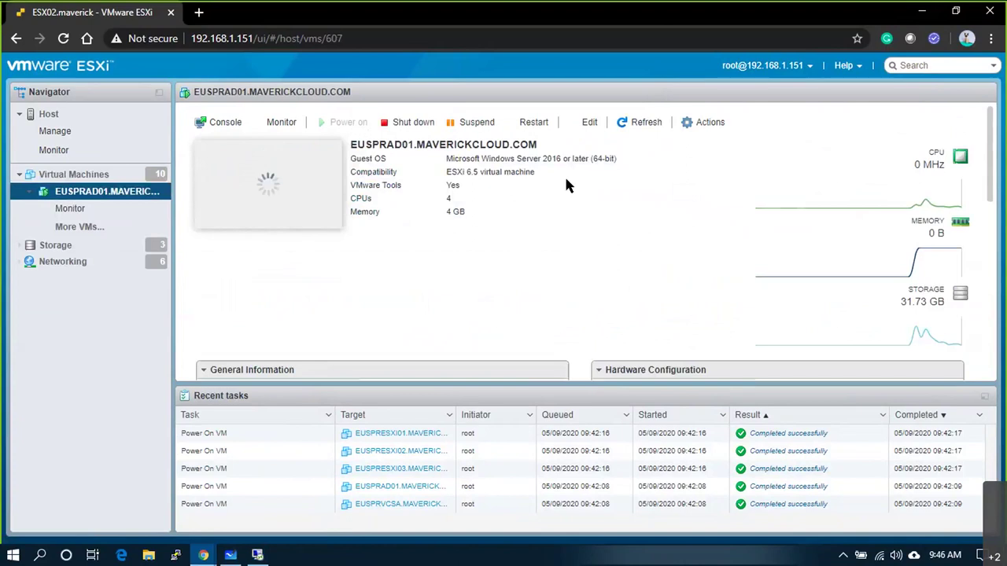
{"action": "left_click", "coordinate": [296, 202]}
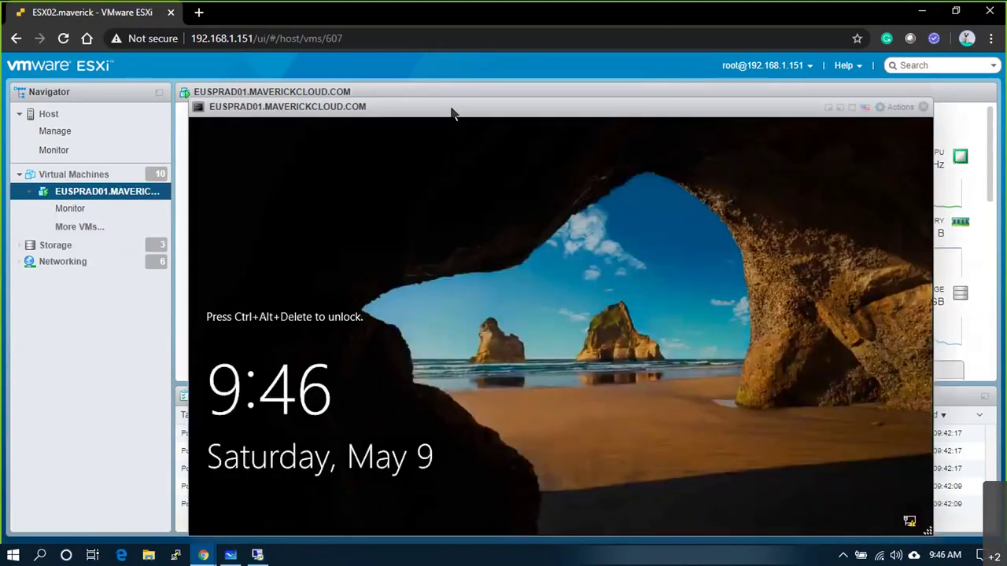
{"action": "left_click", "coordinate": [924, 107]}
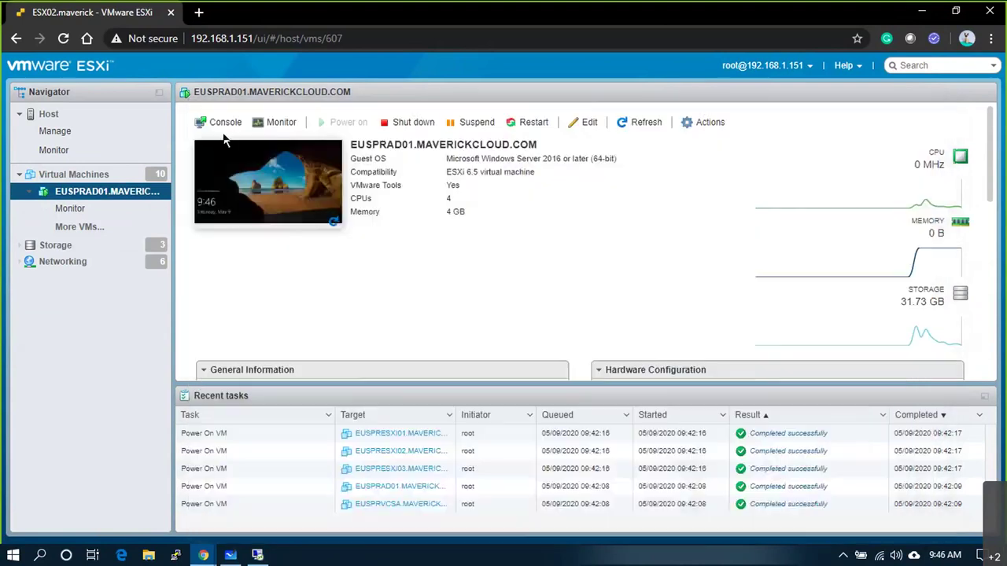
- Launch the standalone remote console for EUSPRAD01 and switch it to full screen
{"action": "left_click", "coordinate": [222, 124]}
{"action": "left_click", "coordinate": [247, 203]}
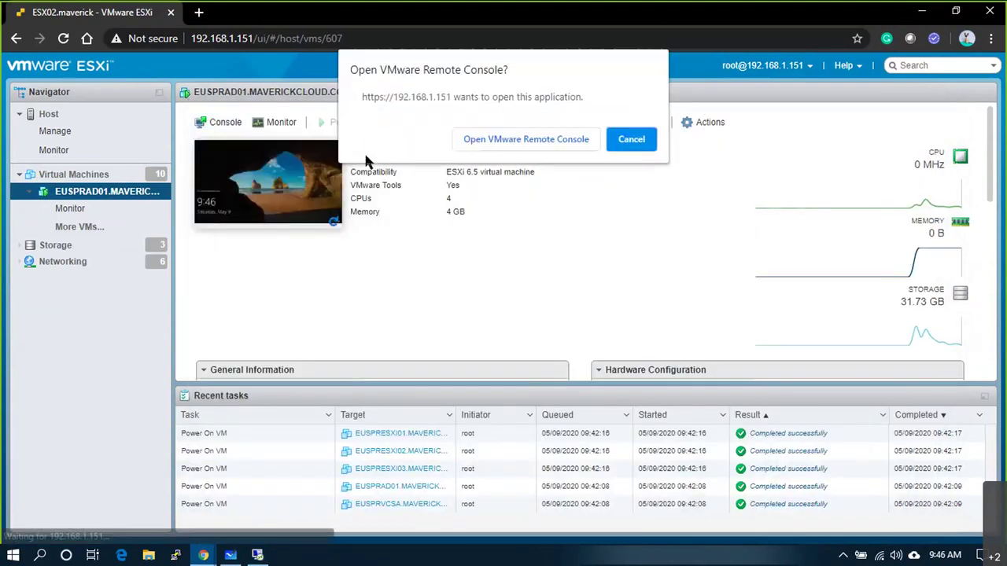
{"action": "left_click", "coordinate": [479, 139]}
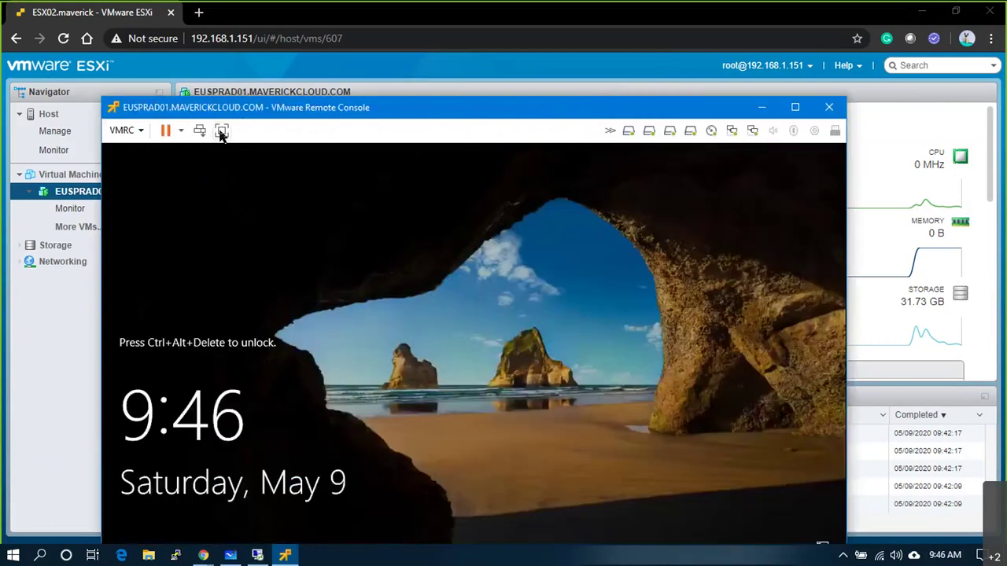
{"action": "left_click", "coordinate": [221, 130]}
- Sign in to Windows with the domain administrator password
{"action": "key", "text": "ctrl+alt+Insert"}
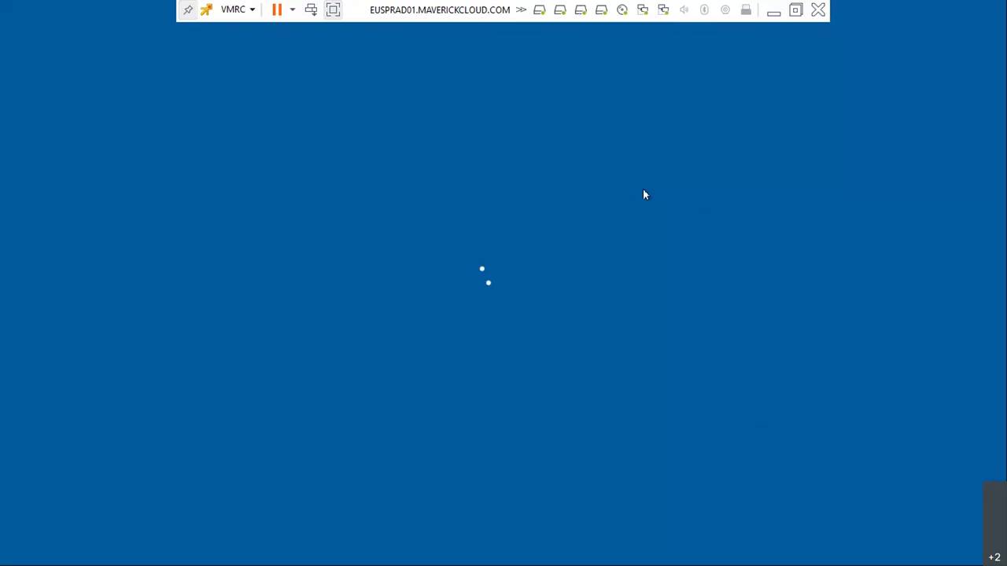
{"action": "type", "text": "****"}
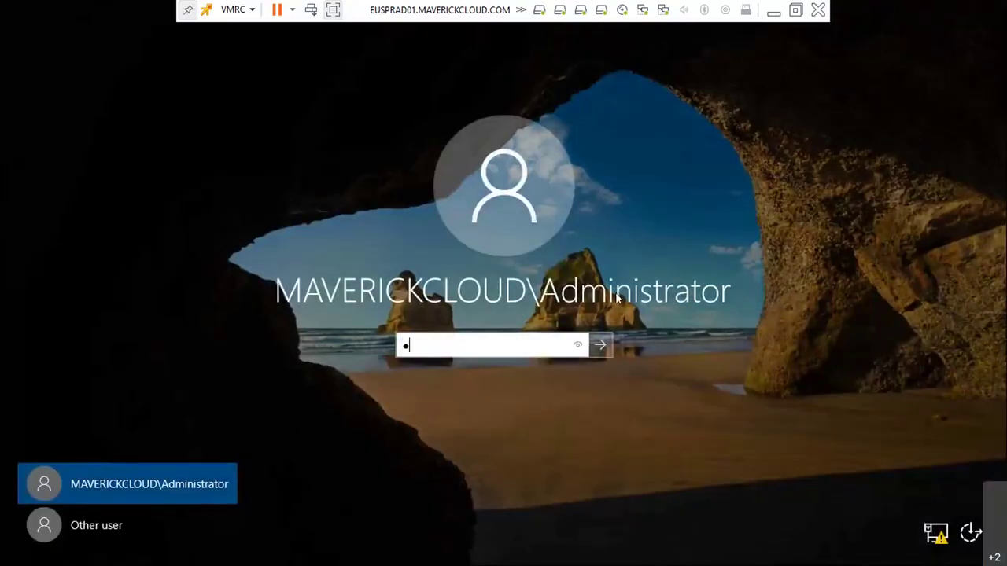
{"action": "type", "text": "****"}
{"action": "key", "text": "Return"}
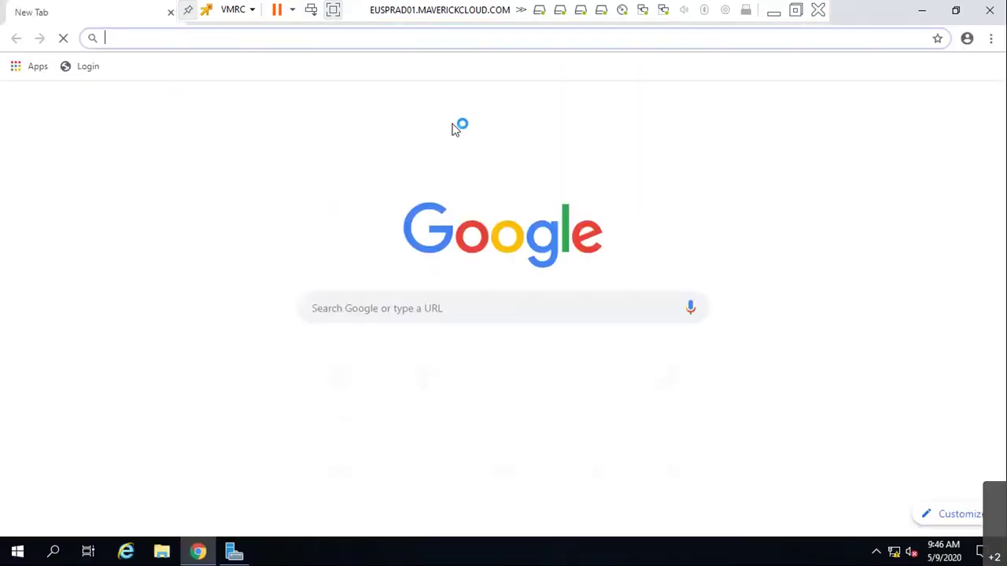
- Load the vSphere page at 192.168.30.50 past the certificate warning, then show the Start menu
{"action": "left_click", "coordinate": [355, 382]}
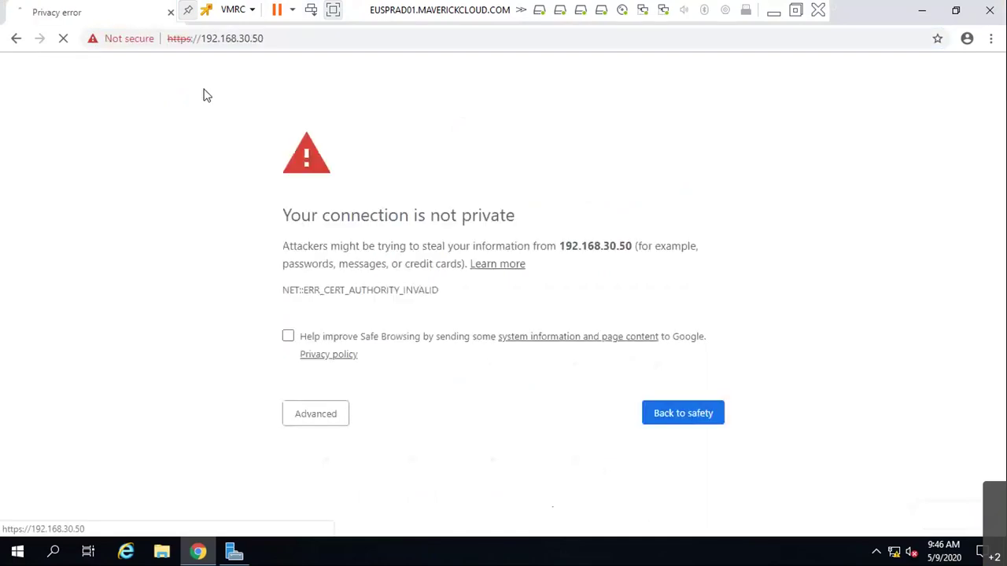
{"action": "left_click", "coordinate": [322, 419]}
{"action": "left_click", "coordinate": [336, 492]}
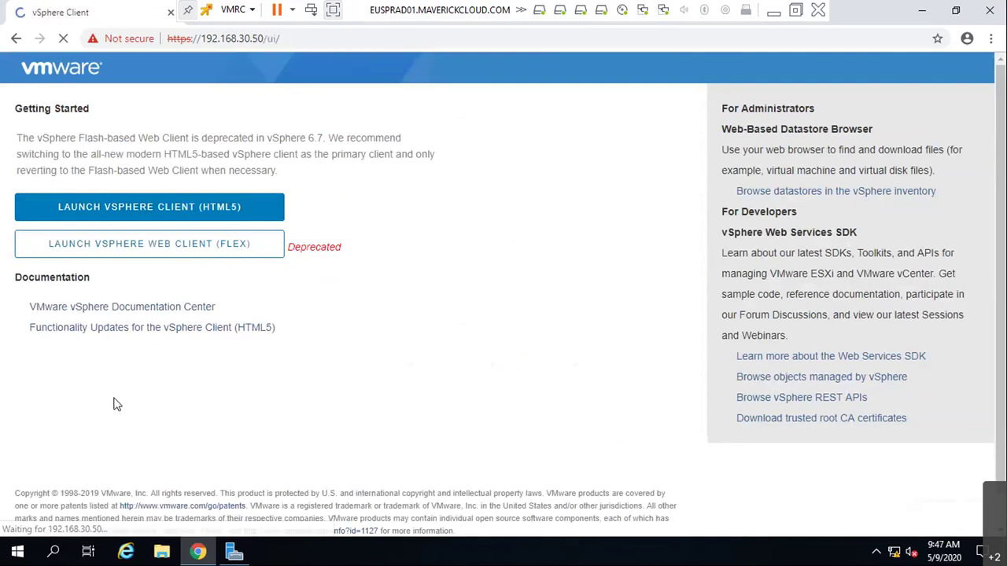
{"action": "left_click", "coordinate": [19, 553]}
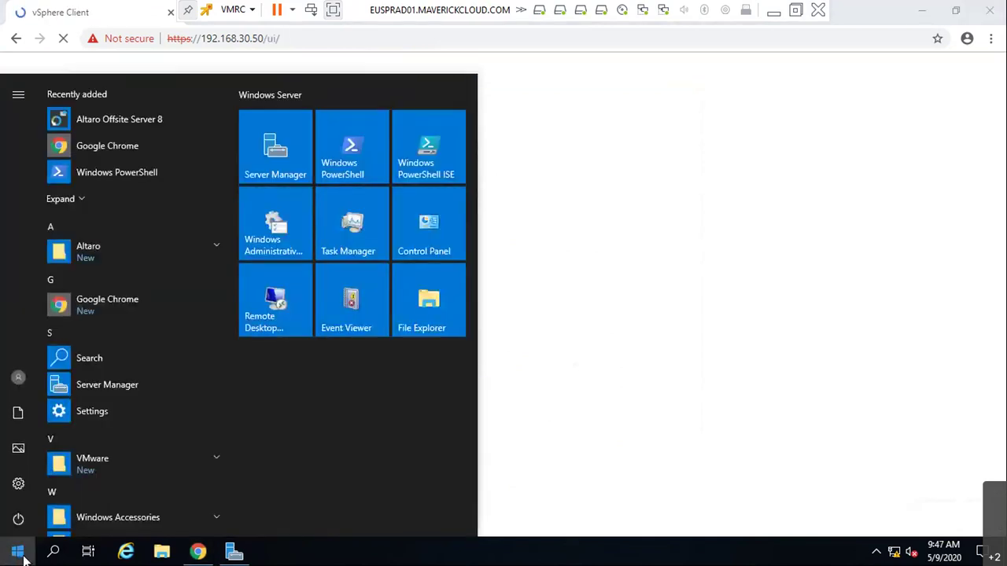
- Launch Active Directory Users and Computers from Start search and maximize its window
{"action": "type", "text": "dm"}
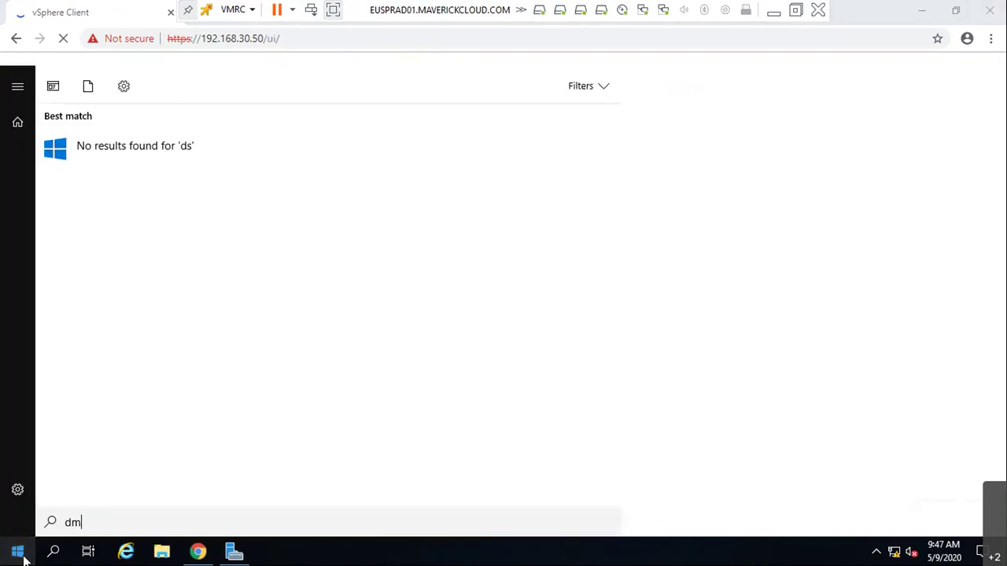
{"action": "type", "text": "a"}
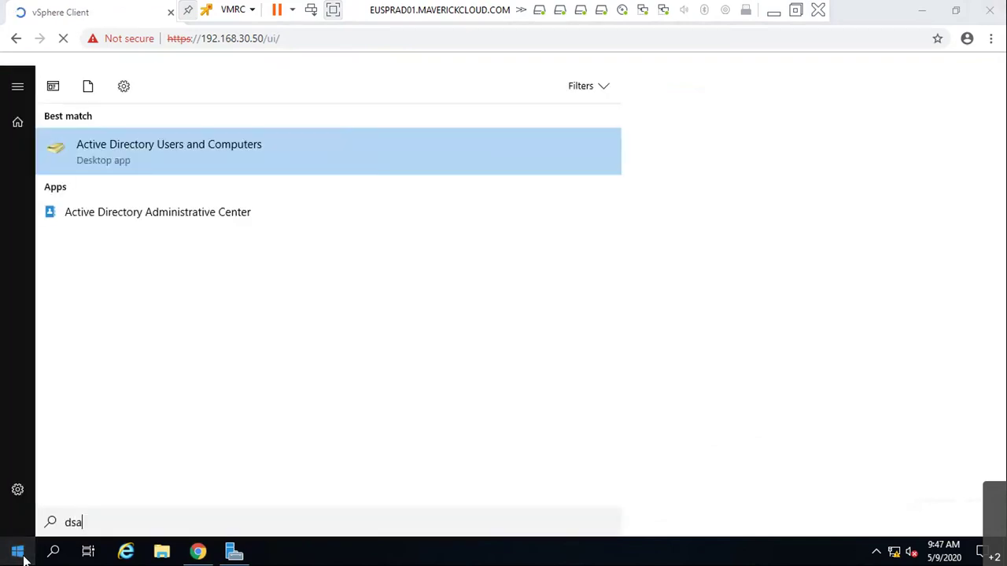
{"action": "key", "text": "Return"}
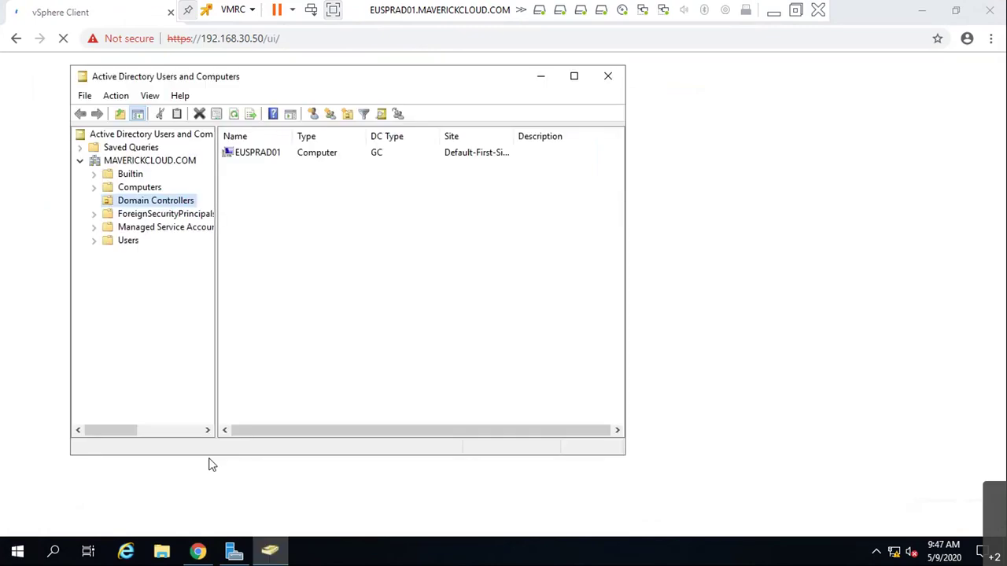
{"action": "left_click", "coordinate": [572, 75]}
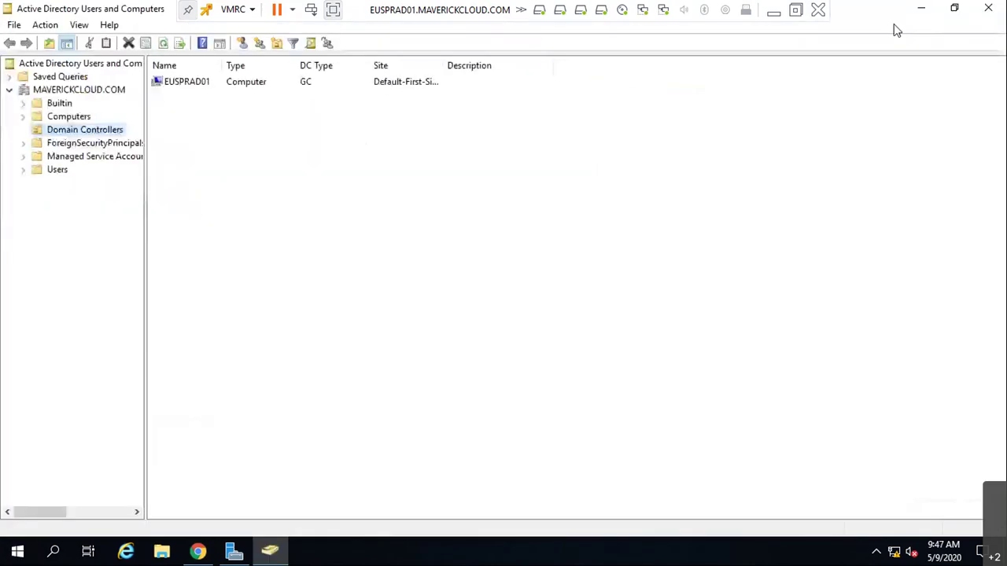
{"action": "left_click", "coordinate": [919, 8]}
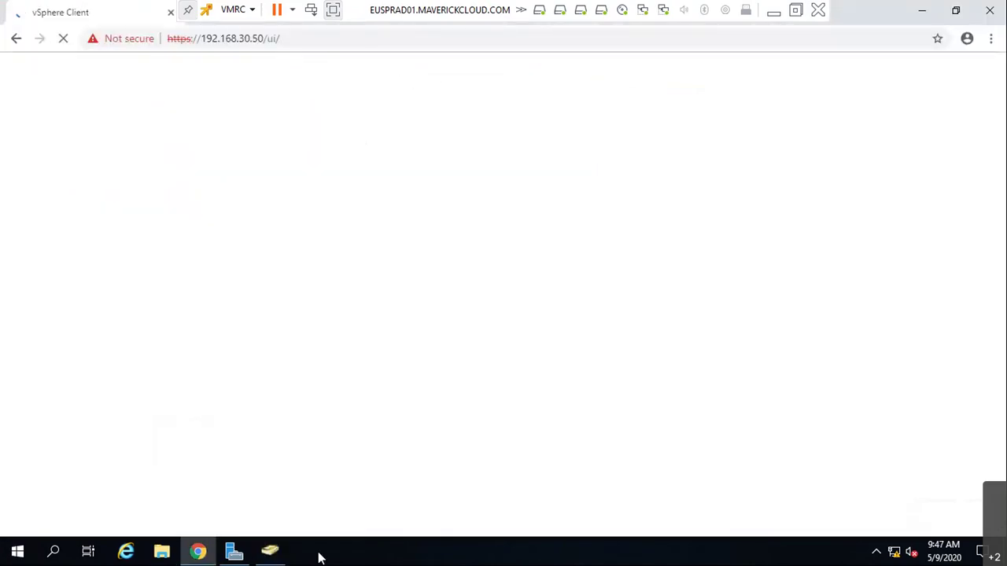
{"action": "left_click", "coordinate": [270, 551]}
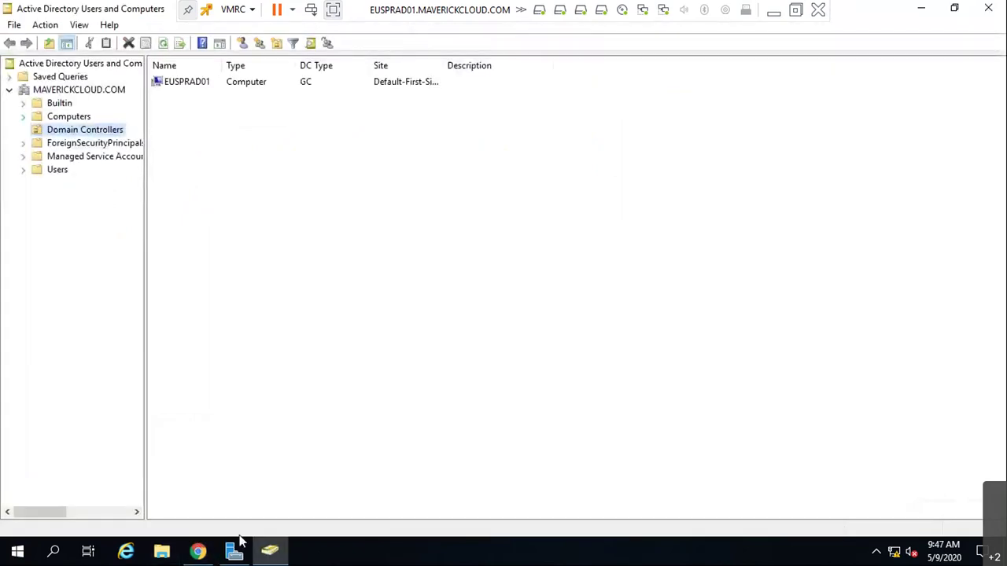
- Expand MAVERICKCLOUD.COM and display the Users container's contents
{"action": "left_click", "coordinate": [72, 103]}
{"action": "left_click", "coordinate": [76, 90]}
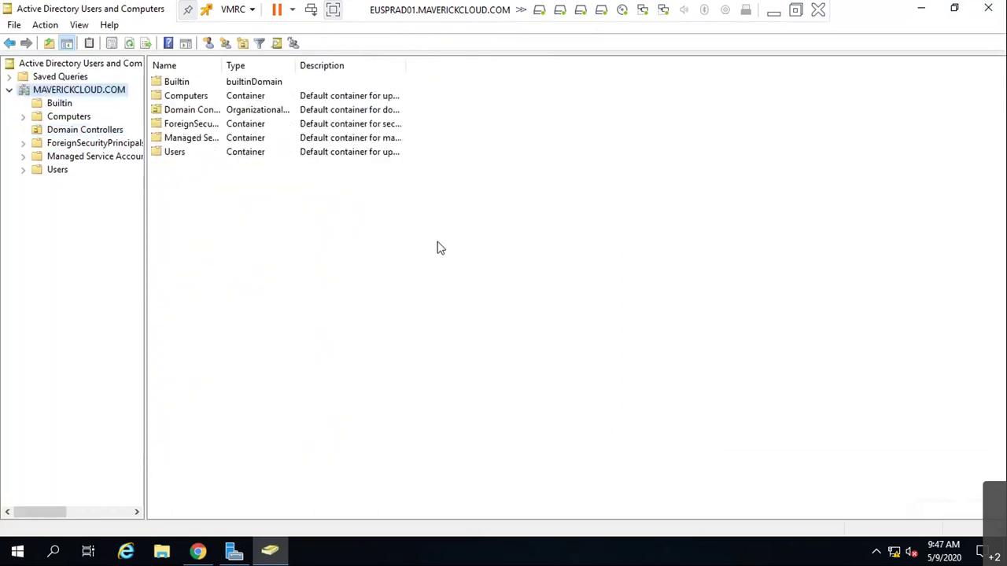
{"action": "left_click", "coordinate": [69, 117]}
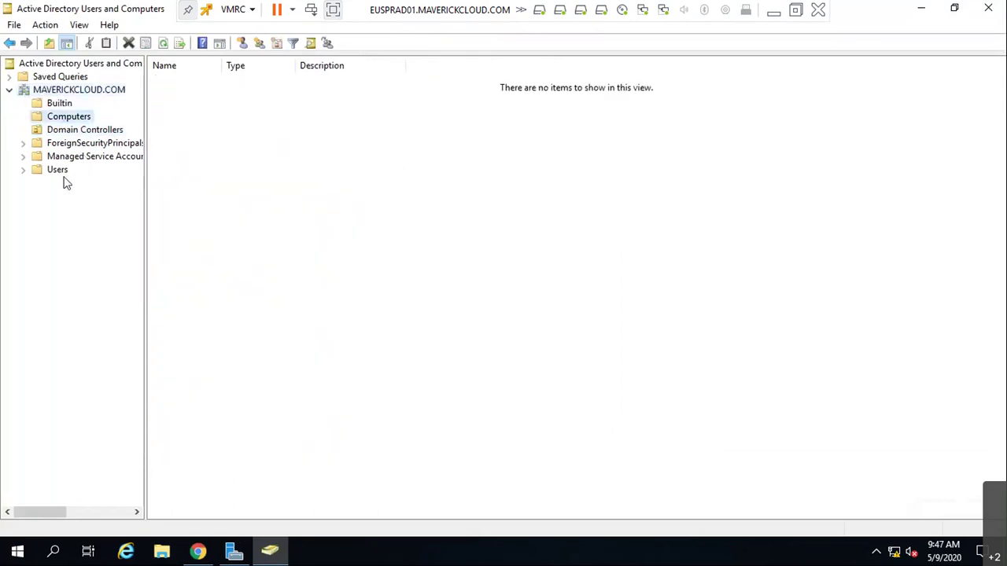
{"action": "left_click", "coordinate": [61, 174]}
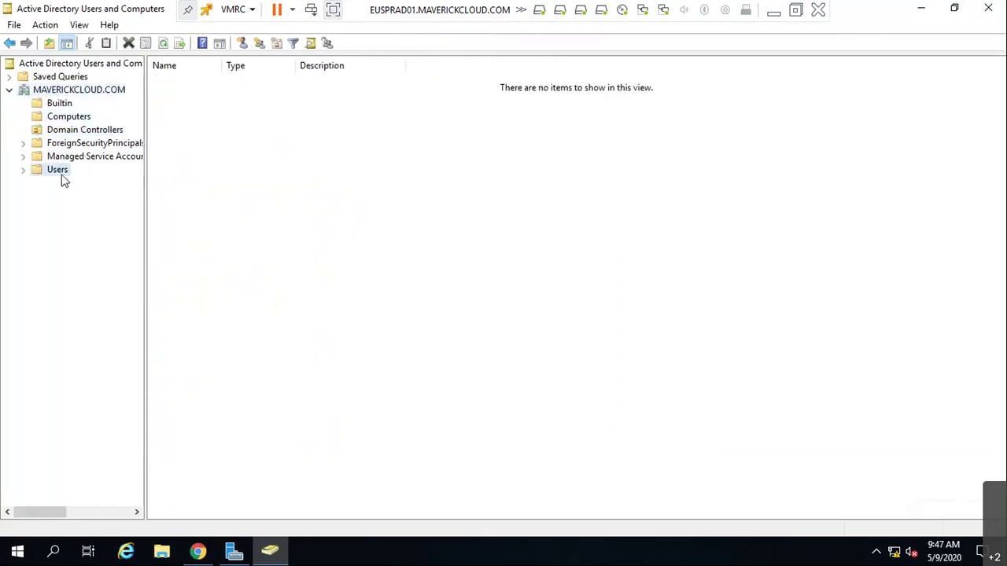
- Widen the Name column and start a new user, entering its first name and logon name
{"action": "double_click", "coordinate": [220, 65]}
{"action": "right_click", "coordinate": [257, 434]}
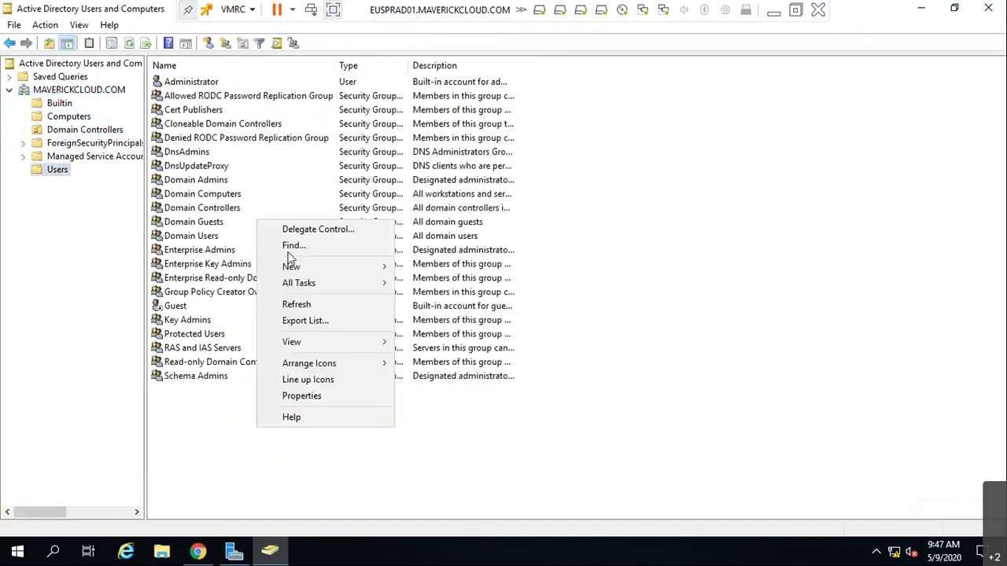
{"action": "mouse_move", "coordinate": [338, 277]}
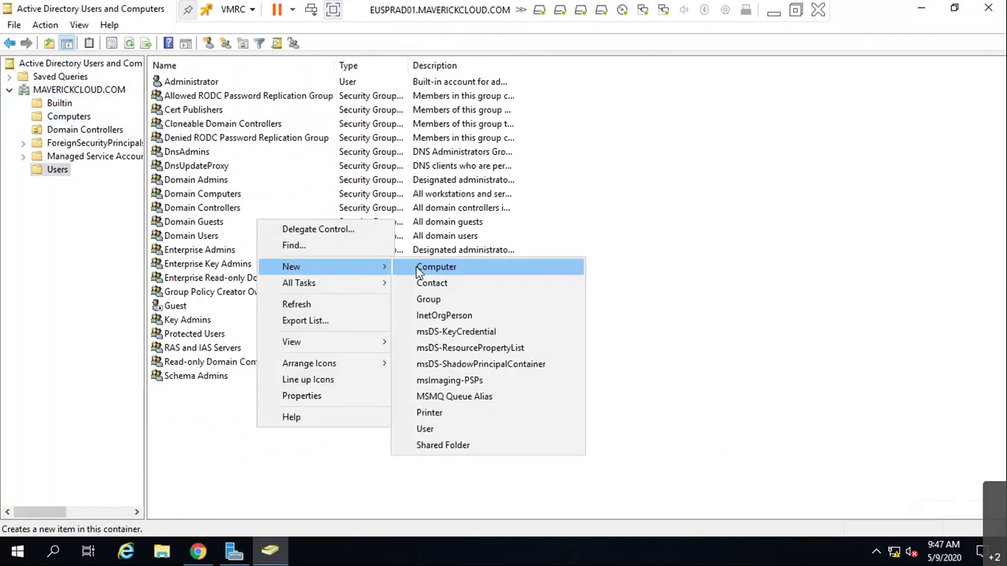
{"action": "left_click", "coordinate": [429, 431]}
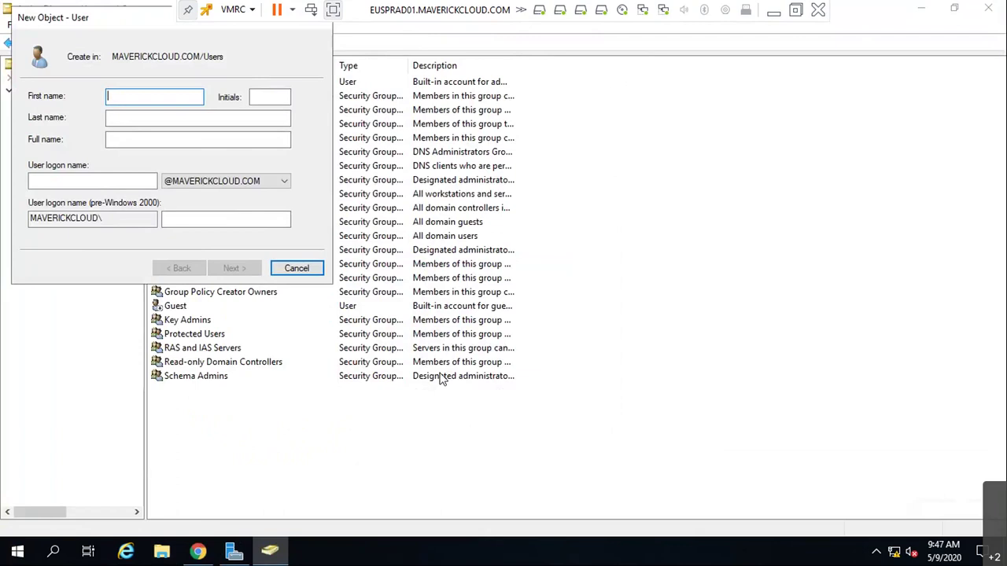
{"action": "type", "text": "Sunil"}
{"action": "key", "text": "Tab"}
{"action": "key", "text": "Tab"}
{"action": "key", "text": "Tab"}
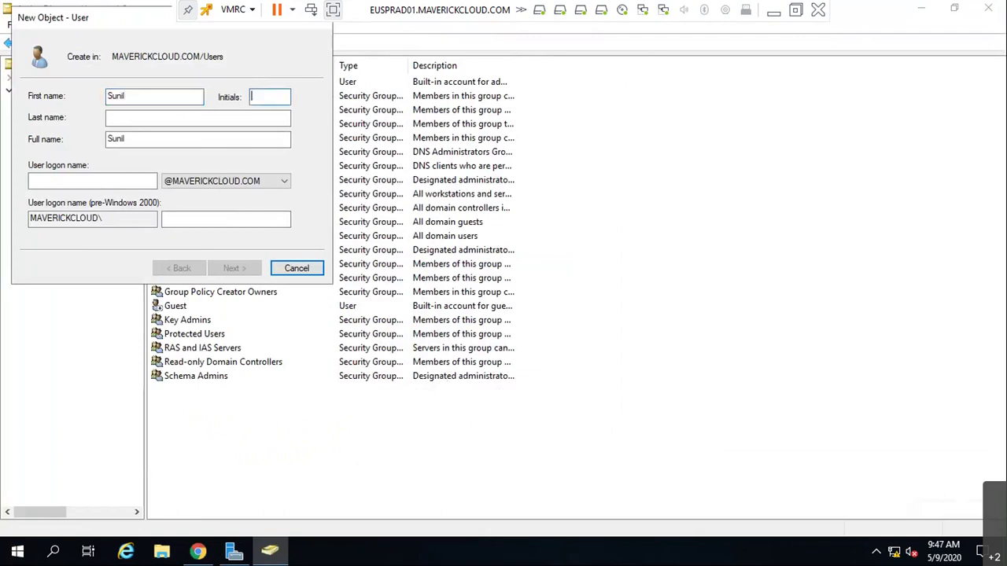
{"action": "key", "text": "Tab"}
{"action": "type", "text": "sunil"}
{"action": "key", "text": "Tab"}
{"action": "left_click", "coordinate": [234, 268]}
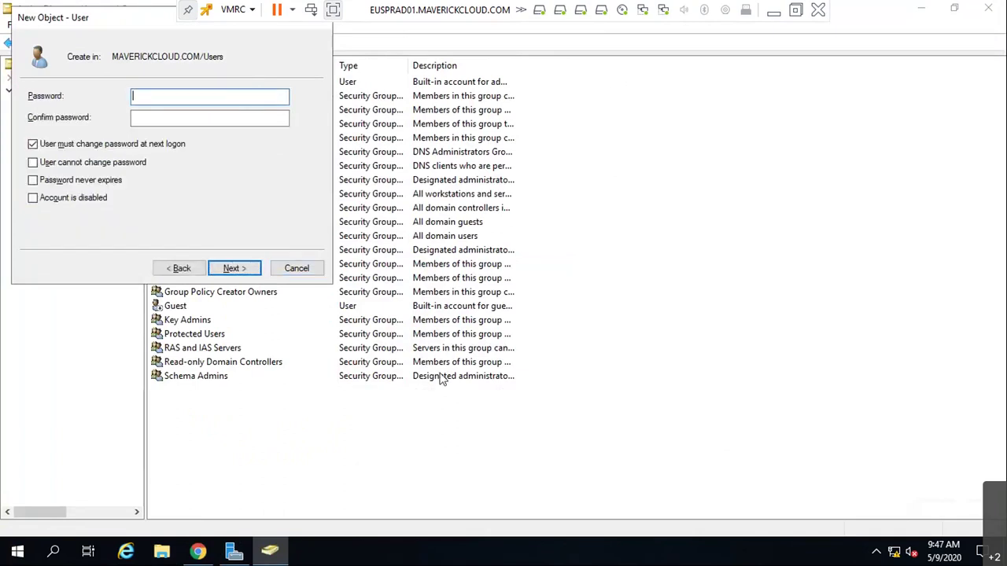
- Set and confirm the user's password, clearing 'must change password at next logon'
{"action": "type", "text": "*********"}
{"action": "key", "text": "Tab"}
{"action": "type", "text": "*****"}
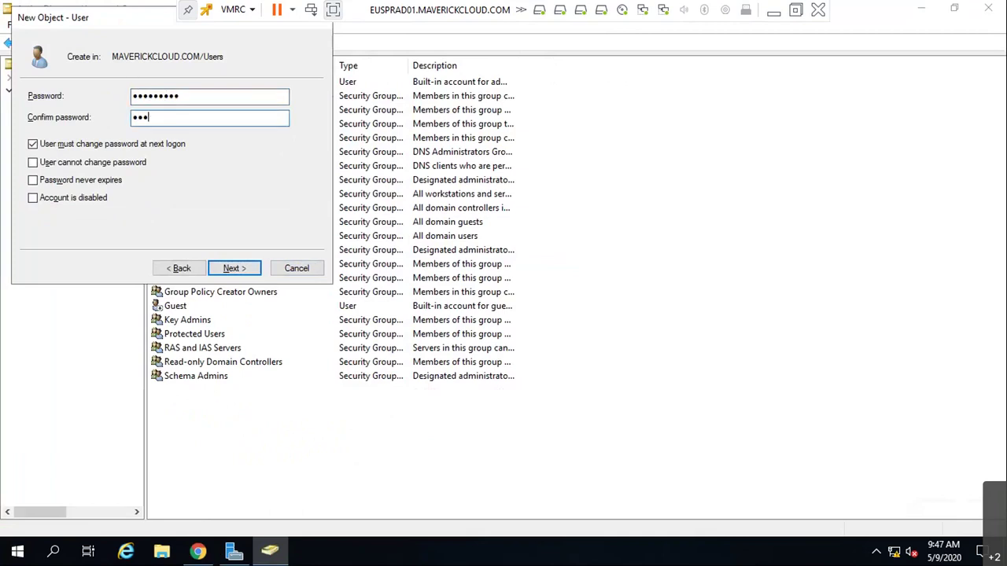
{"action": "type", "text": "****"}
{"action": "key", "text": "Tab"}
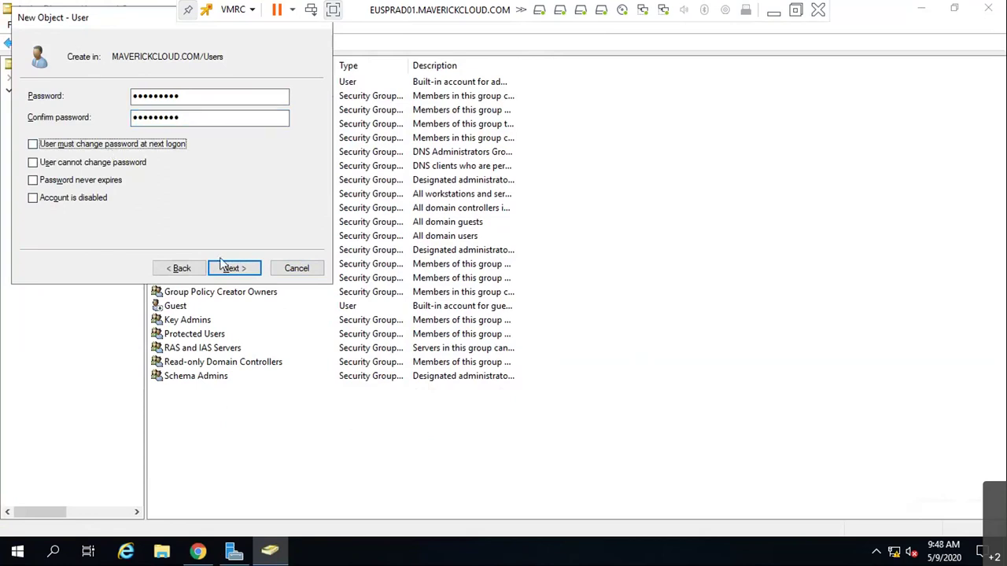
{"action": "left_click", "coordinate": [234, 268]}
- Finish the first account, then start a second user, entering its first and logon name
{"action": "left_click", "coordinate": [235, 268]}
{"action": "right_click", "coordinate": [616, 264]}
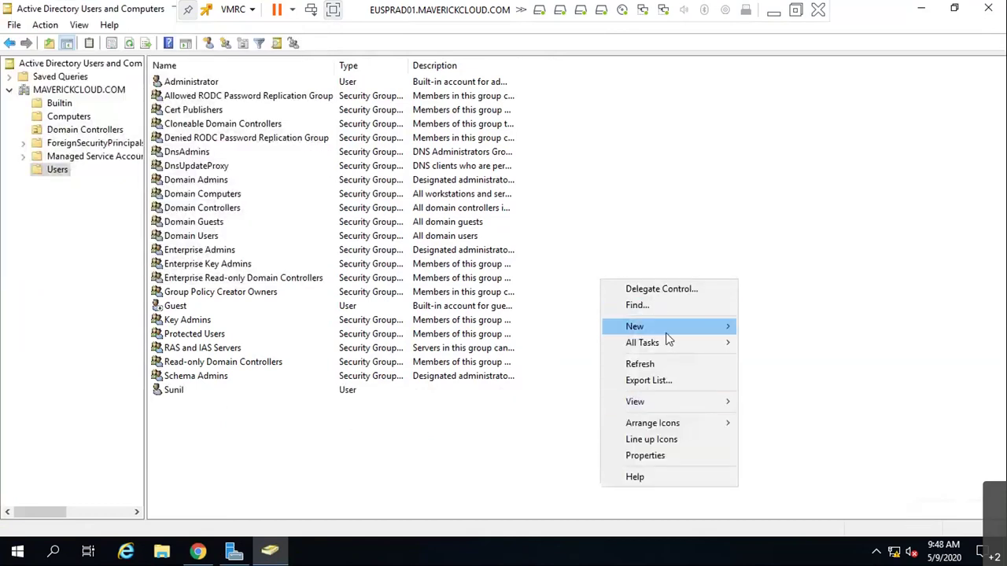
{"action": "mouse_move", "coordinate": [701, 327]}
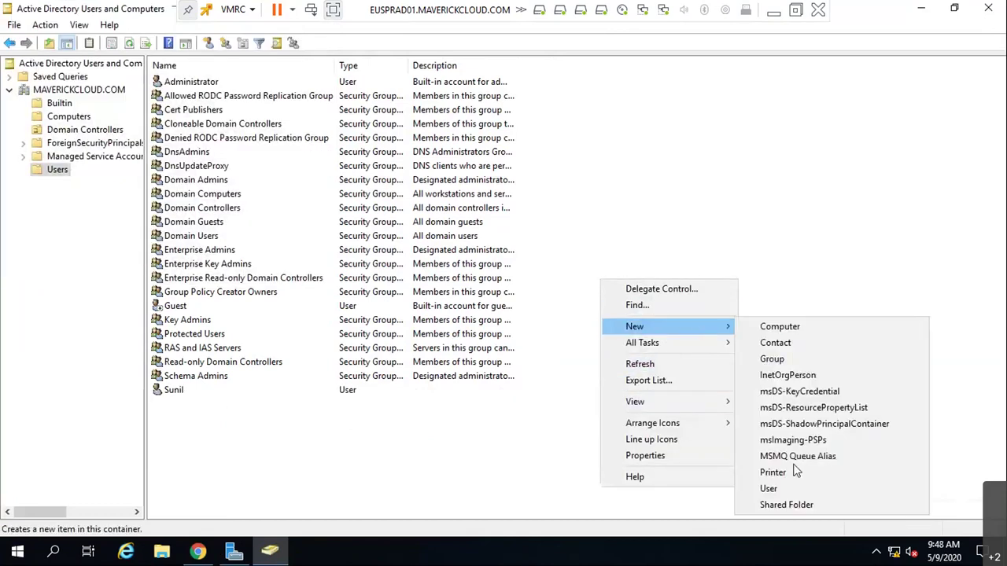
{"action": "left_click", "coordinate": [769, 489]}
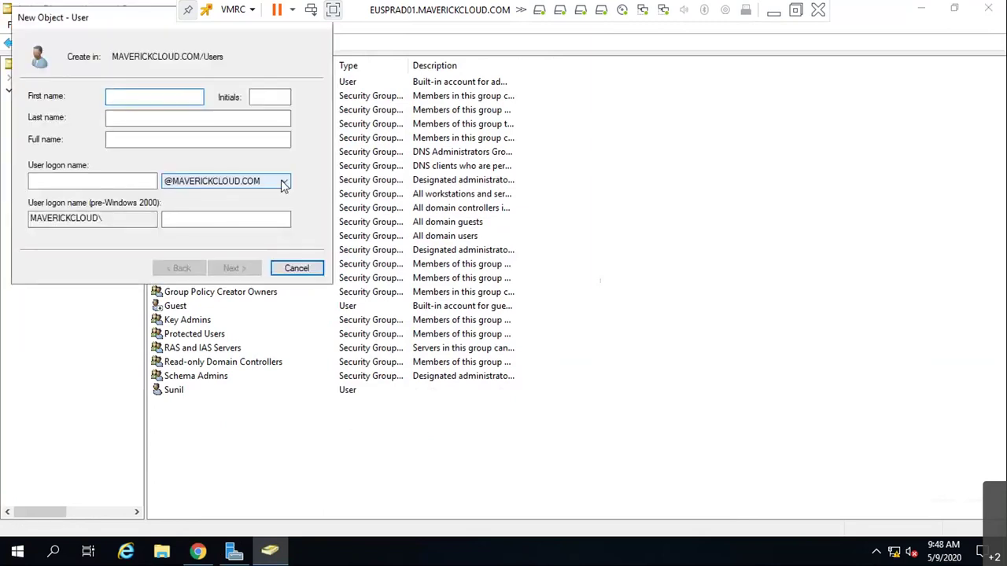
{"action": "type", "text": "vivek"}
{"action": "key", "text": "Tab"}
{"action": "key", "text": "Tab"}
{"action": "key", "text": "Tab"}
{"action": "type", "text": "vivek"}
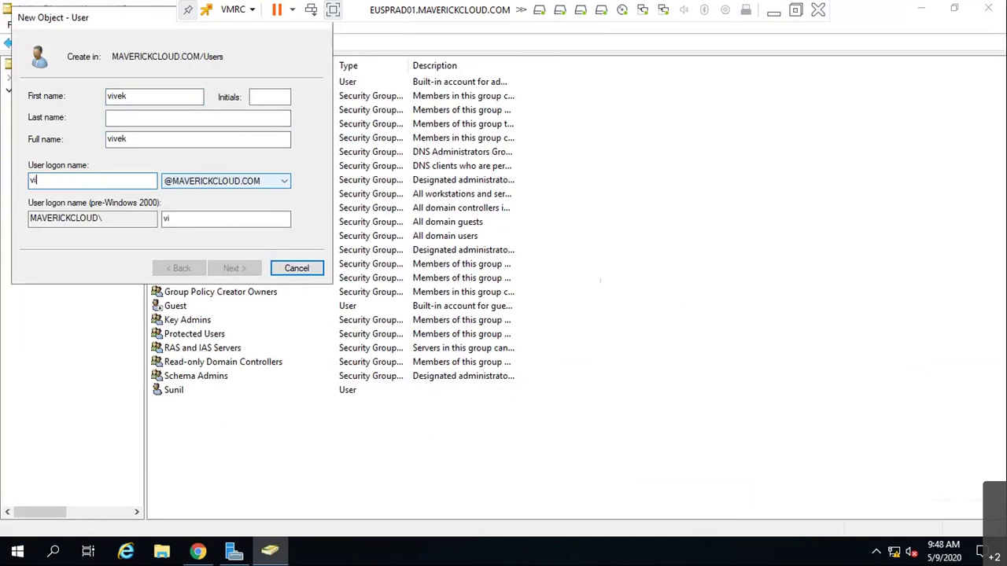
{"action": "key", "text": "Tab"}
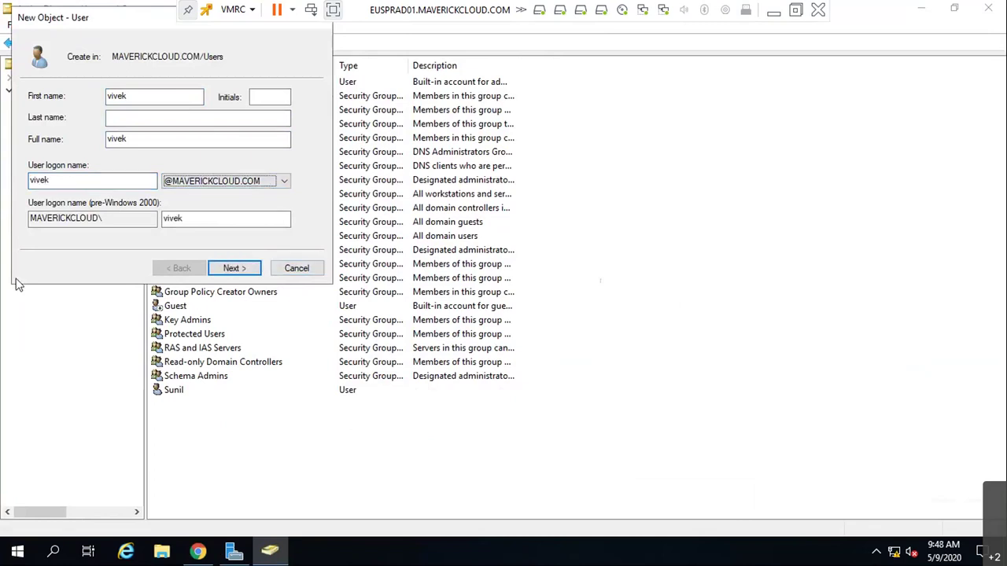
{"action": "left_click", "coordinate": [214, 265]}
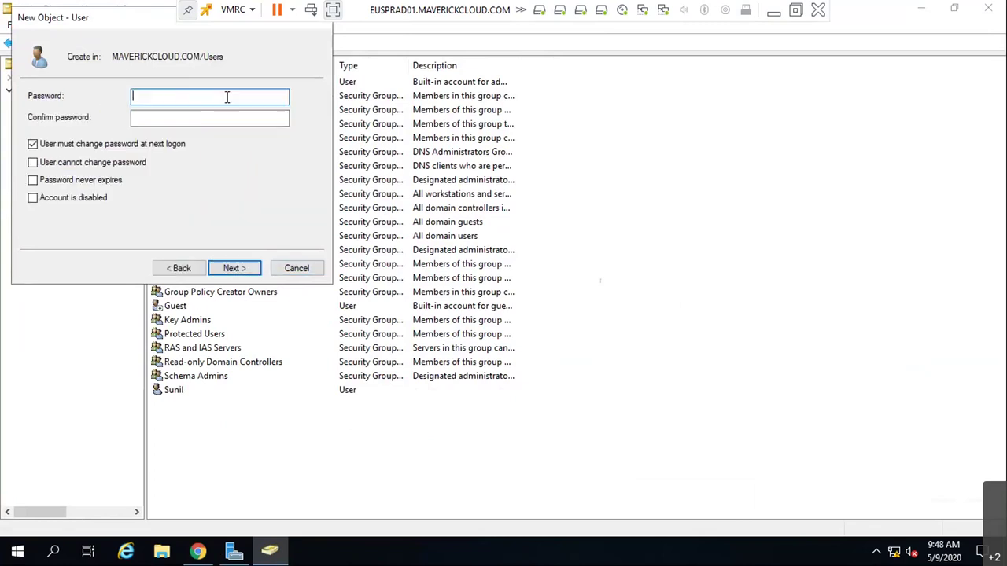
- Set and confirm the second user's password, toggle the next-logon option, and create it
{"action": "type", "text": "•••••••••"}
{"action": "left_click", "coordinate": [189, 121]}
{"action": "type", "text": "••••••"}
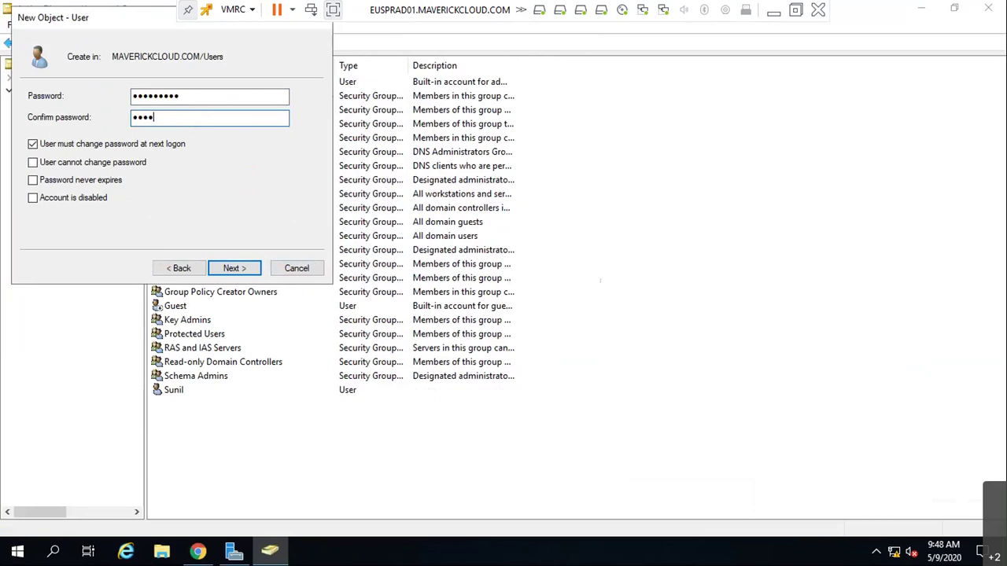
{"action": "type", "text": "•••"}
{"action": "left_click", "coordinate": [79, 146]}
{"action": "left_click", "coordinate": [250, 269]}
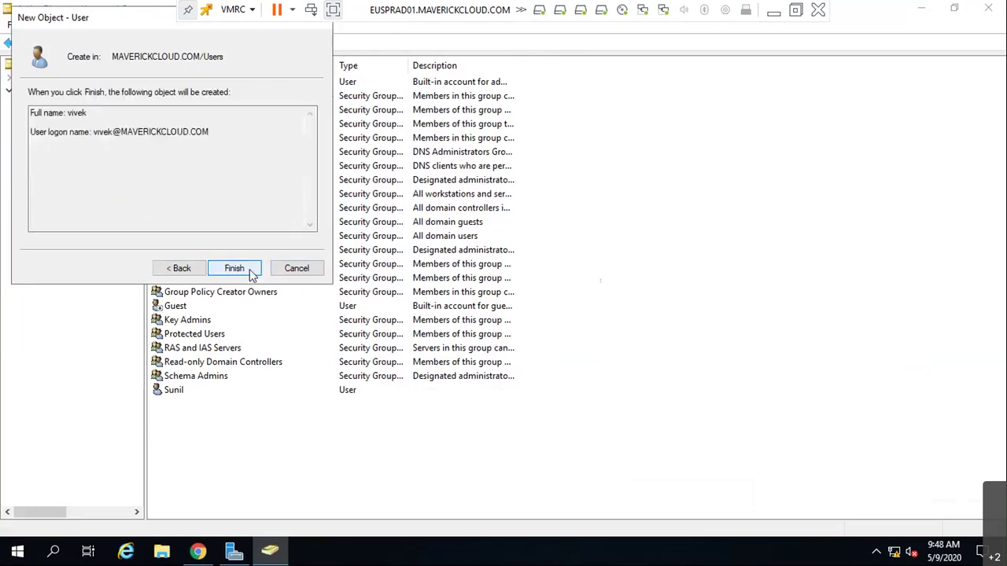
{"action": "left_click", "coordinate": [253, 272]}
- Create the group VmwareL1Admins in the Users container
{"action": "right_click", "coordinate": [695, 244]}
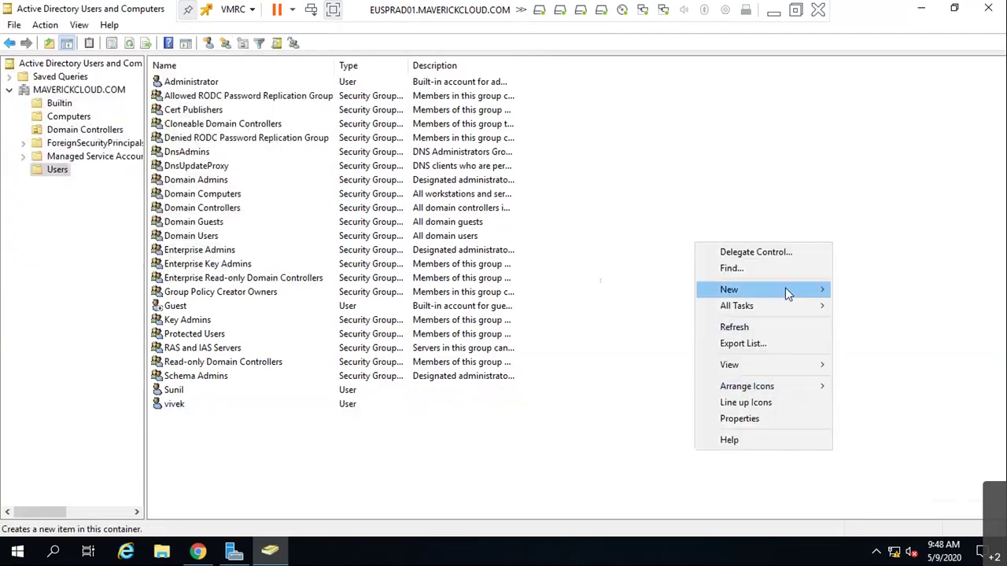
{"action": "mouse_move", "coordinate": [787, 290]}
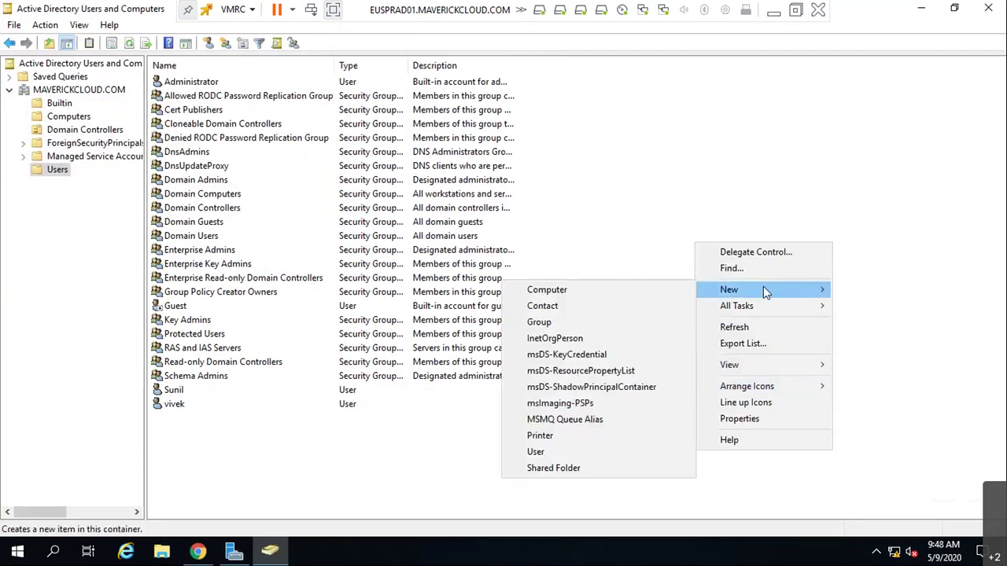
{"action": "left_click", "coordinate": [576, 322]}
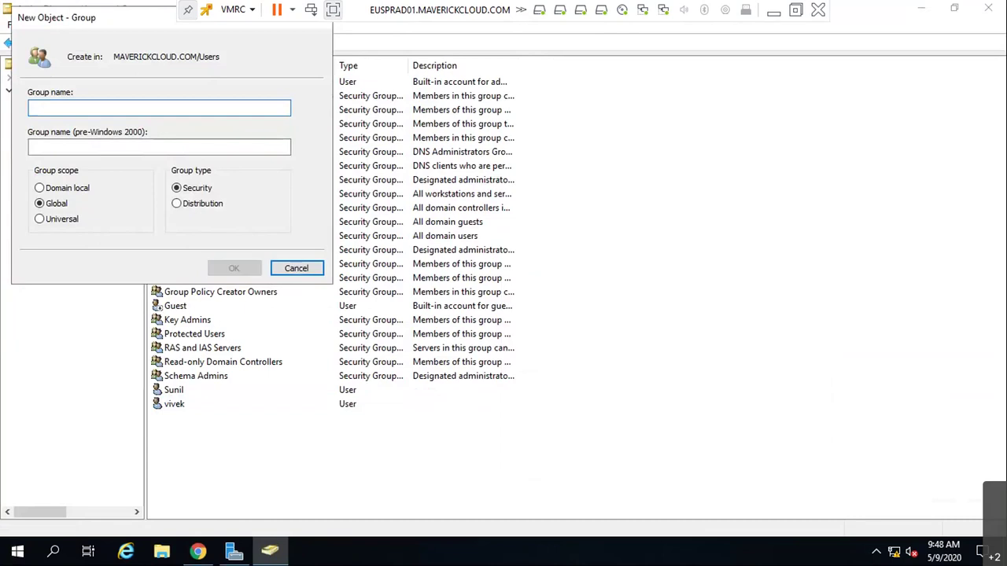
{"action": "type", "text": "L1A"}
{"action": "key", "text": "BackSpace"}
{"action": "key", "text": "BackSpace"}
{"action": "key", "text": "BackSpace"}
{"action": "type", "text": "VmwareL1Admin"}
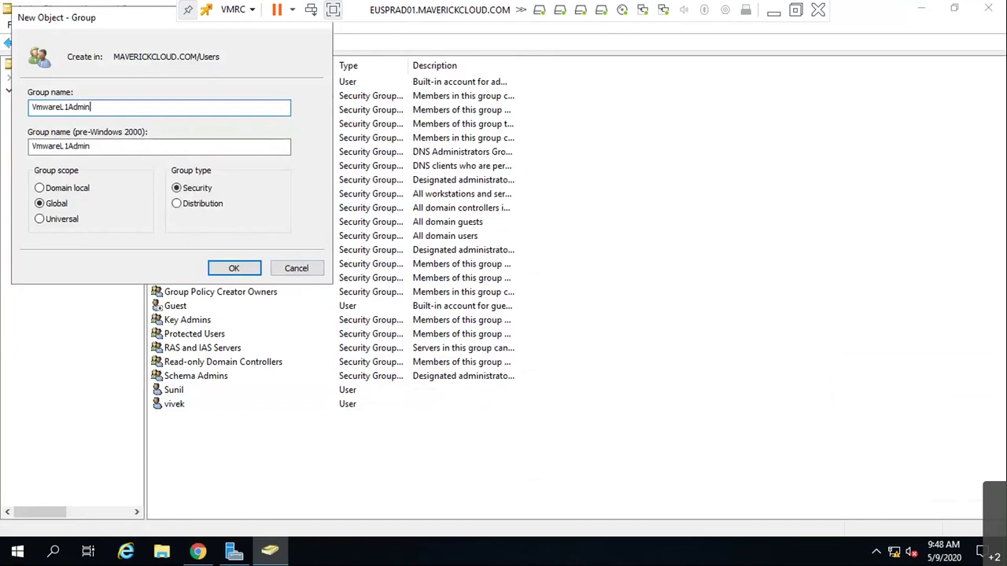
{"action": "type", "text": "s"}
{"action": "key", "text": "Return"}
- Create the groups VmwareL2Admins and VmwareL3Admins in the Users container
{"action": "right_click", "coordinate": [617, 277]}
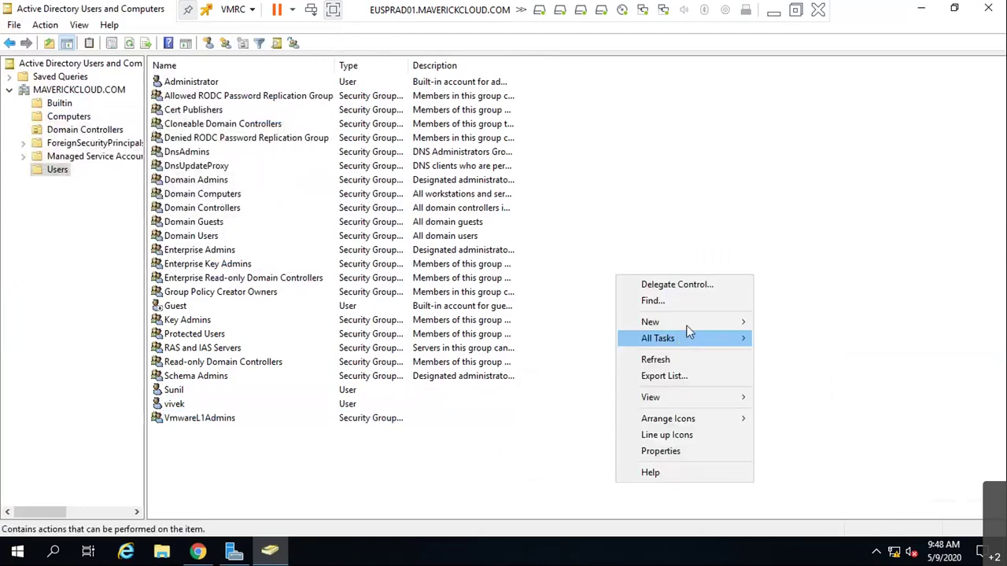
{"action": "mouse_move", "coordinate": [728, 321]}
{"action": "left_click", "coordinate": [782, 352]}
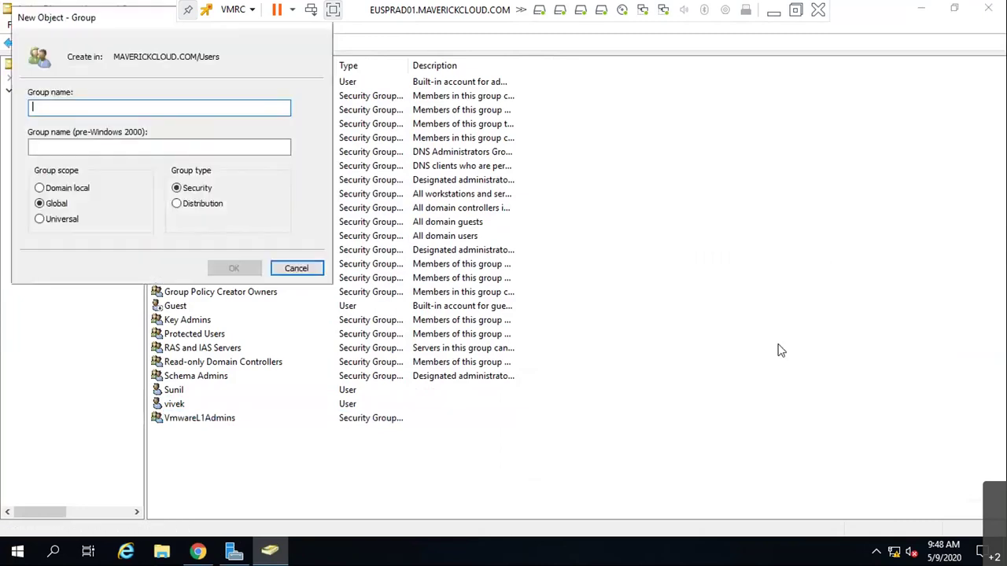
{"action": "type", "text": "Vm"}
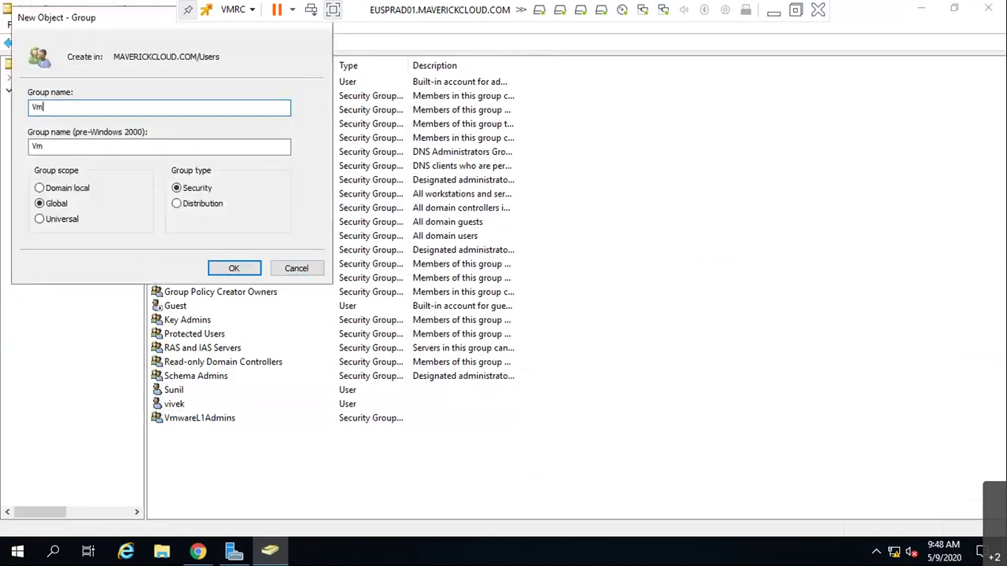
{"action": "type", "text": "wareL2Admin"}
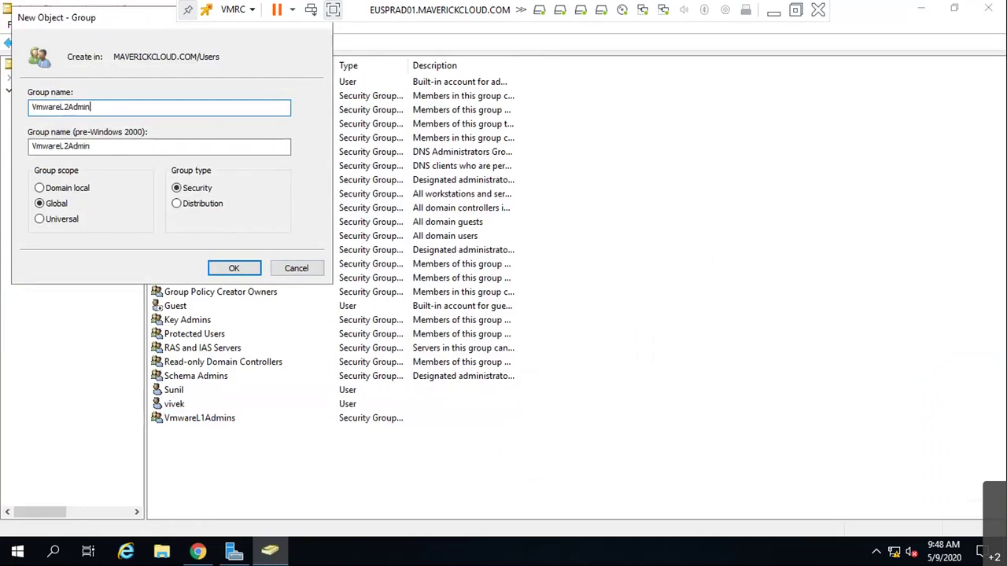
{"action": "type", "text": "s"}
{"action": "key", "text": "Return"}
{"action": "right_click", "coordinate": [780, 350]}
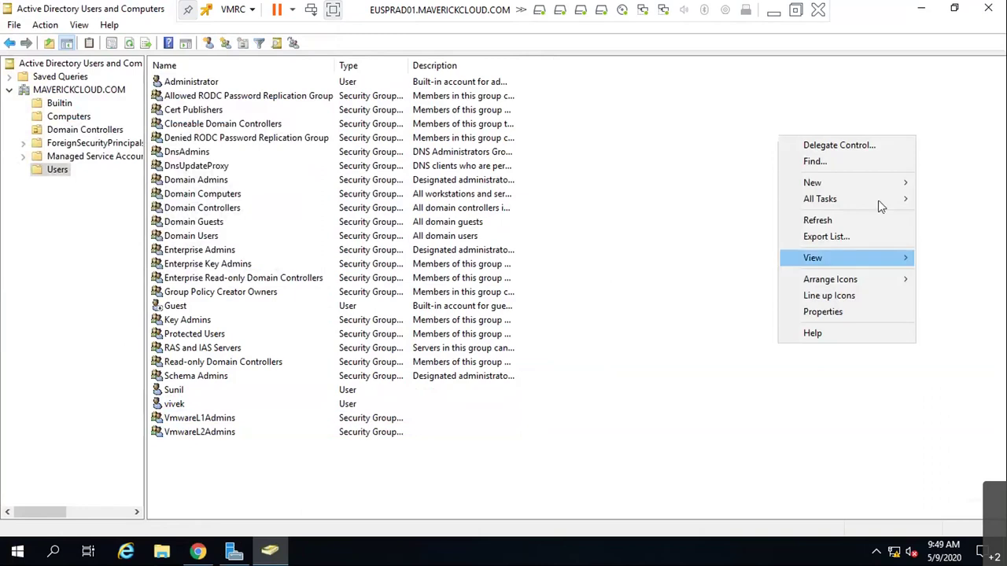
{"action": "mouse_move", "coordinate": [889, 184]}
{"action": "left_click", "coordinate": [662, 216]}
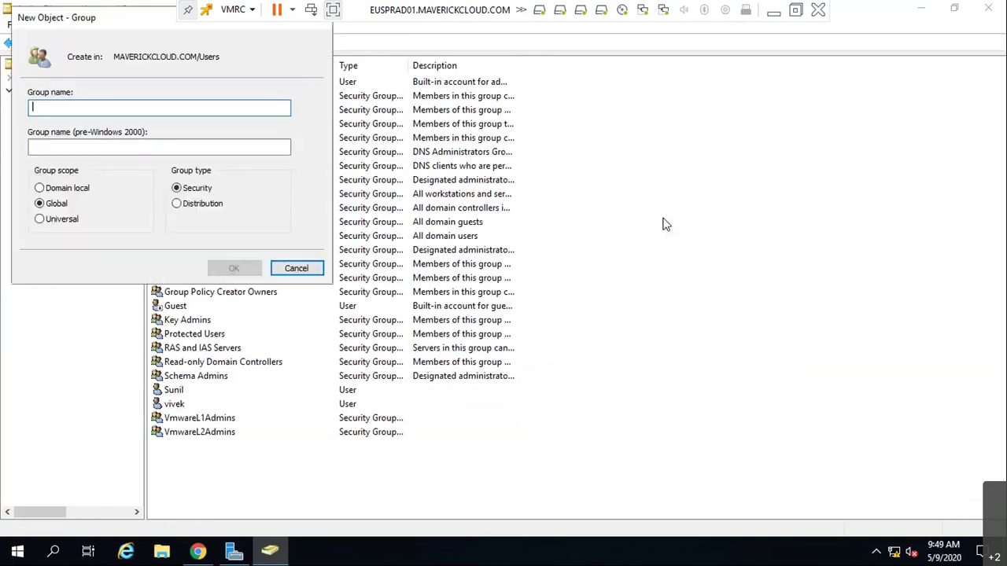
{"action": "type", "text": "Vmware"}
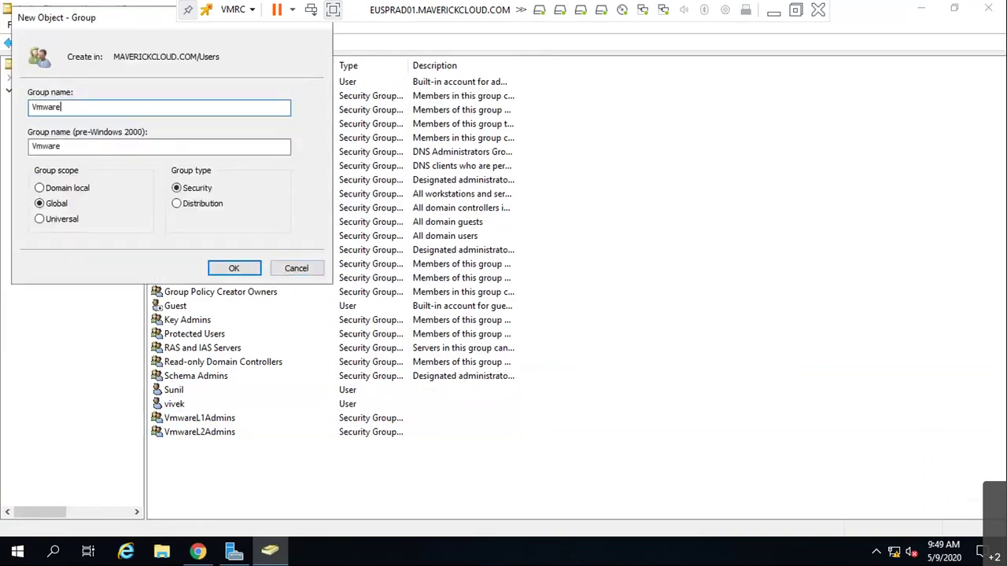
{"action": "type", "text": "L3Admins"}
{"action": "key", "text": "Return"}
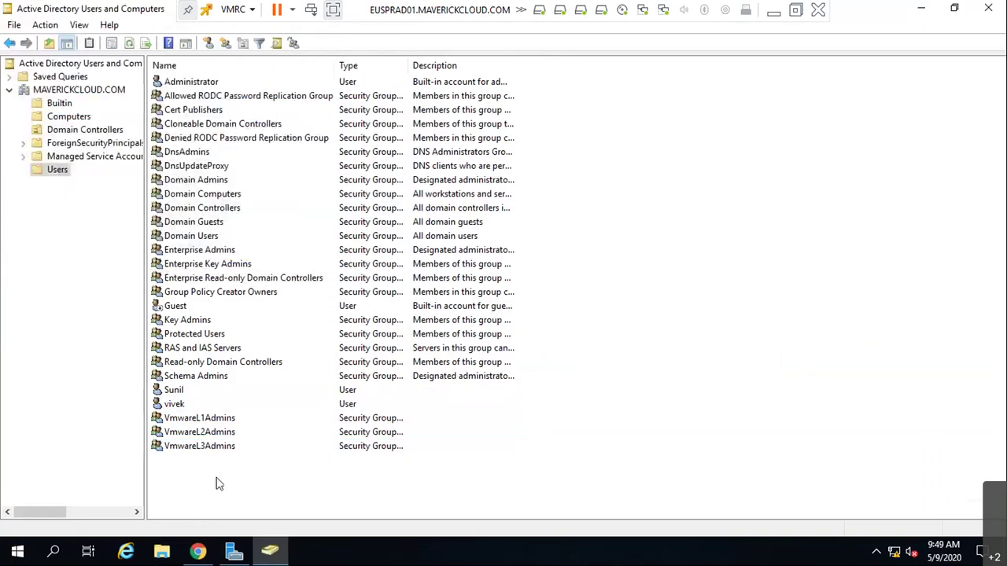
- Dismiss the Users context menu without choosing anything and minimize the directory console
{"action": "right_click", "coordinate": [627, 319]}
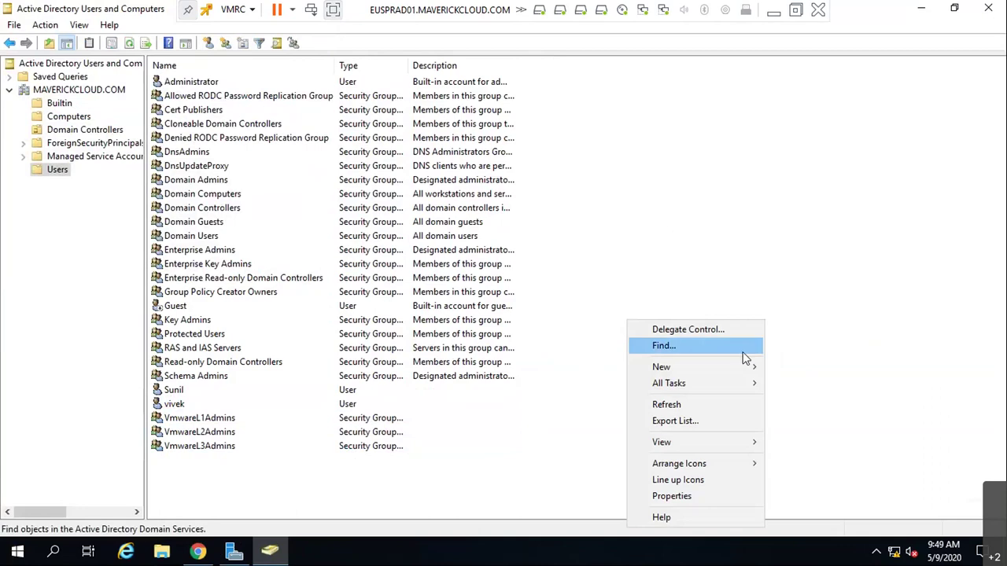
{"action": "mouse_move", "coordinate": [754, 367]}
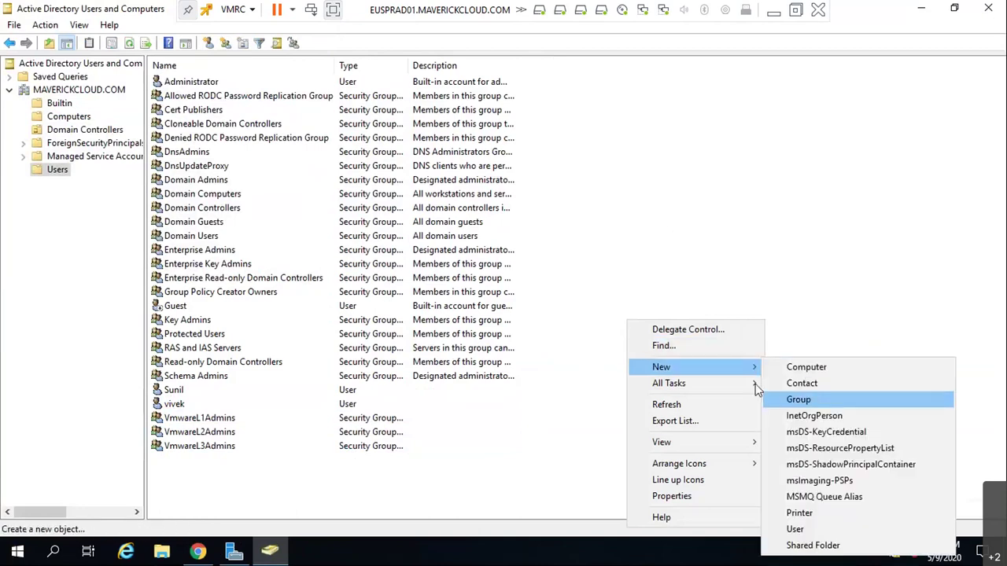
{"action": "left_click", "coordinate": [470, 471]}
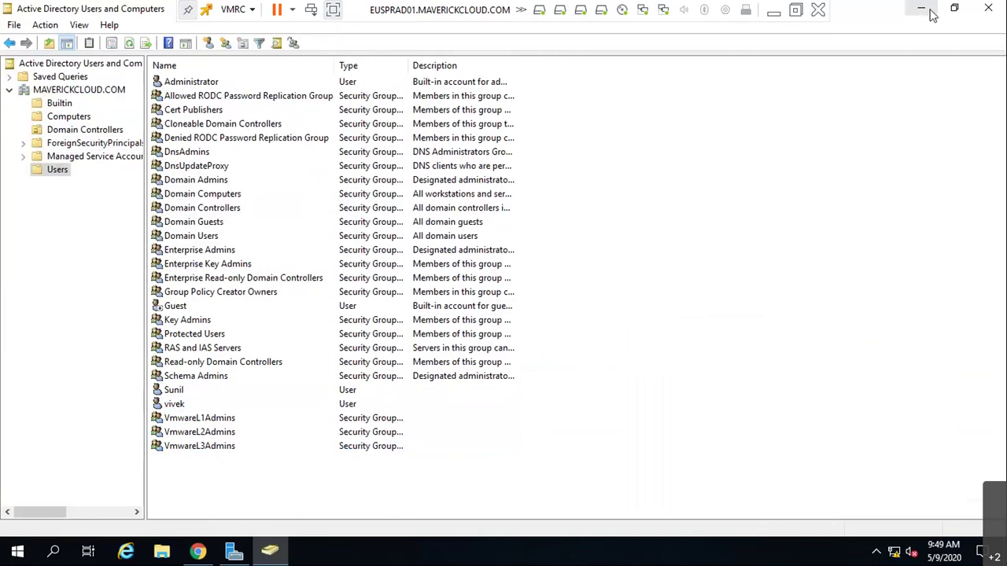
{"action": "left_click", "coordinate": [931, 14]}
- Bypass the vCenter certificate warning and log in with the vsphere.local SSO administrator account and password
{"action": "left_click", "coordinate": [329, 414]}
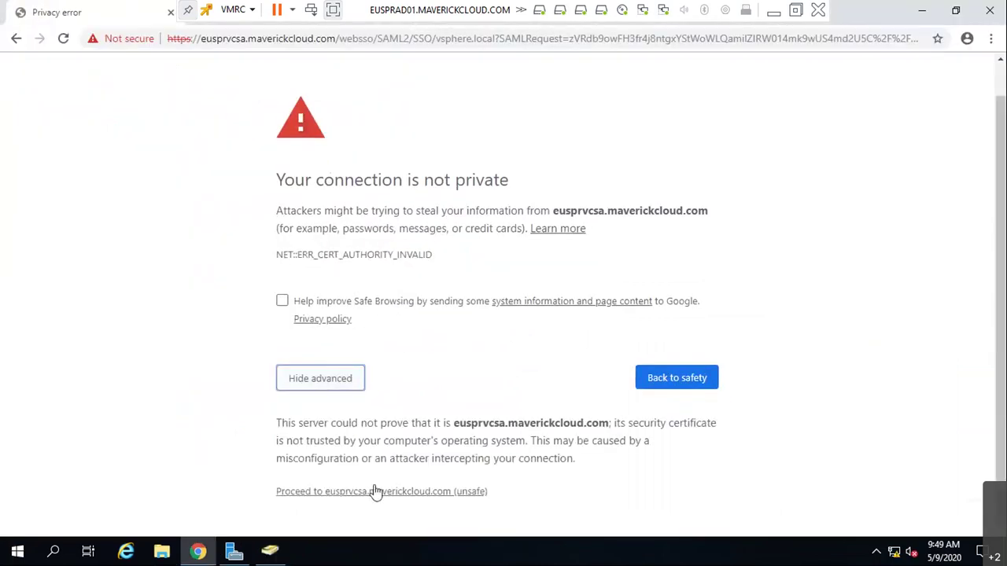
{"action": "left_click", "coordinate": [382, 489]}
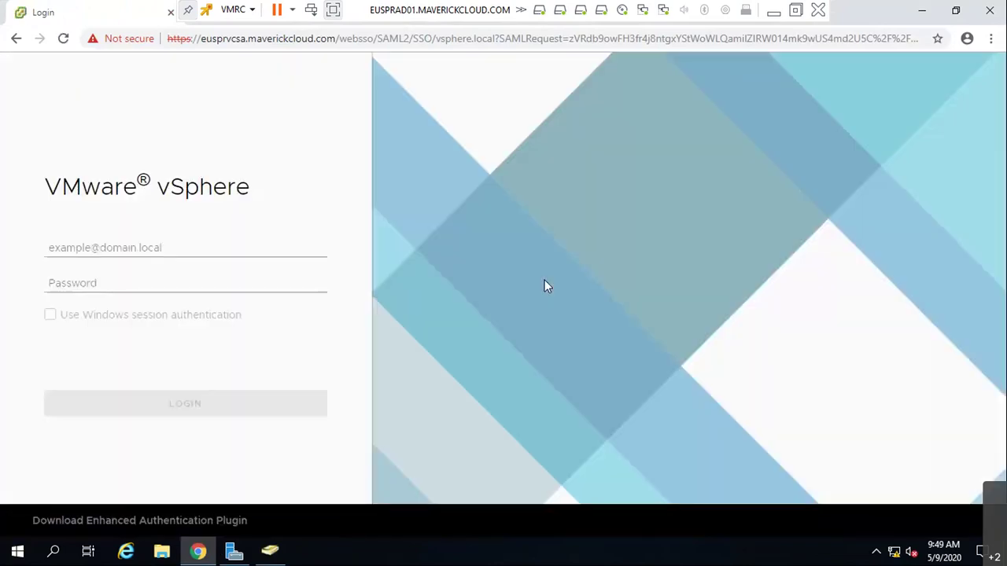
{"action": "left_click", "coordinate": [93, 246]}
{"action": "type", "text": "Administrator"}
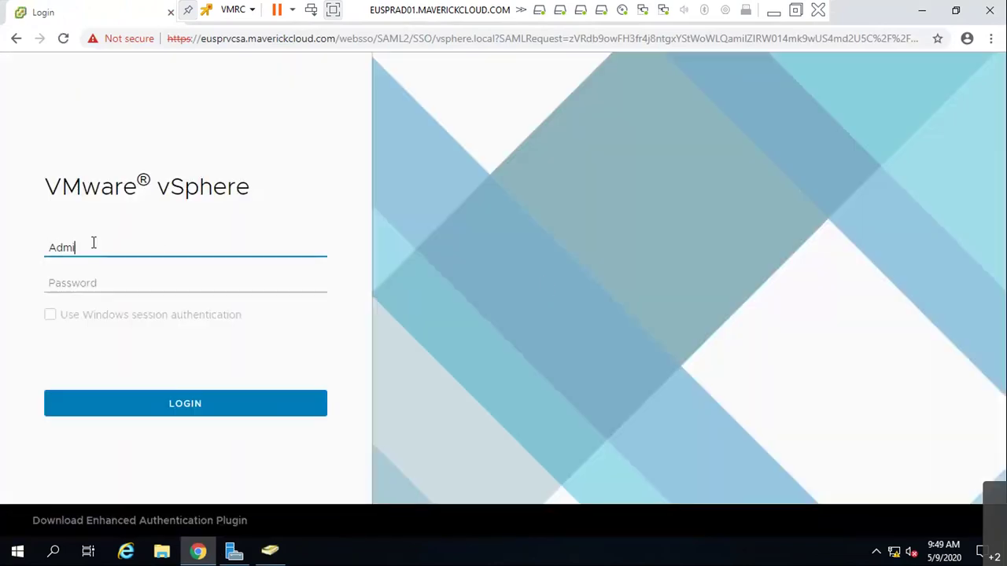
{"action": "type", "text": "@vsphere.local"}
{"action": "key", "text": "Tab"}
{"action": "type", "text": "•••••••••"}
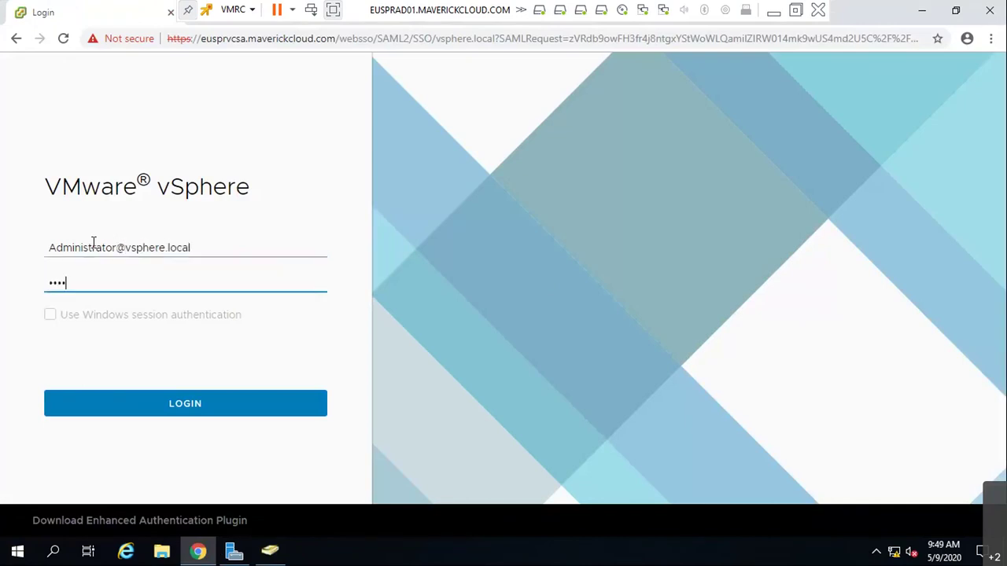
{"action": "key", "text": "Return"}
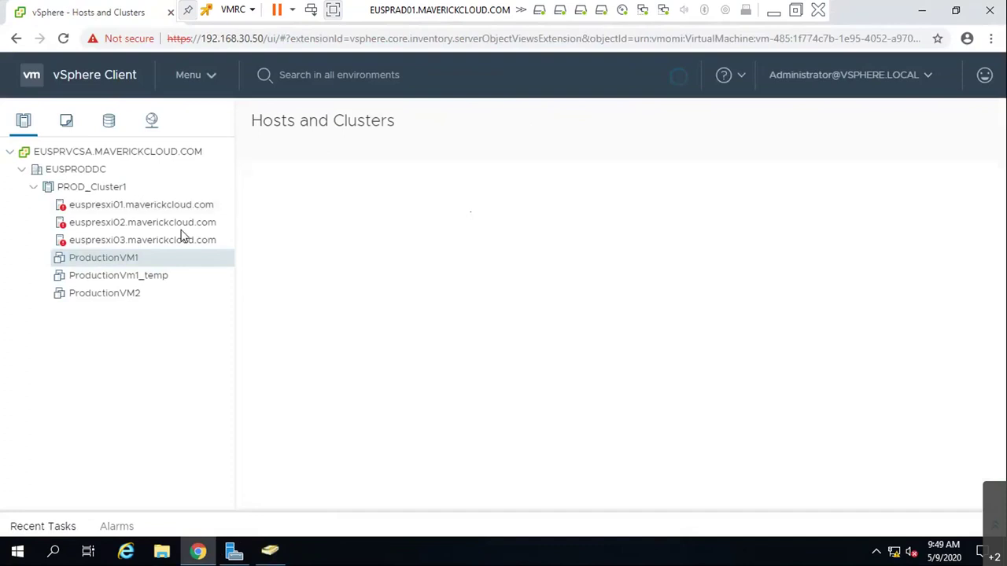
- Reset the host connection alarms on euspresxi01, euspresxi02 and euspresxi03 to green
{"action": "left_click", "coordinate": [201, 206]}
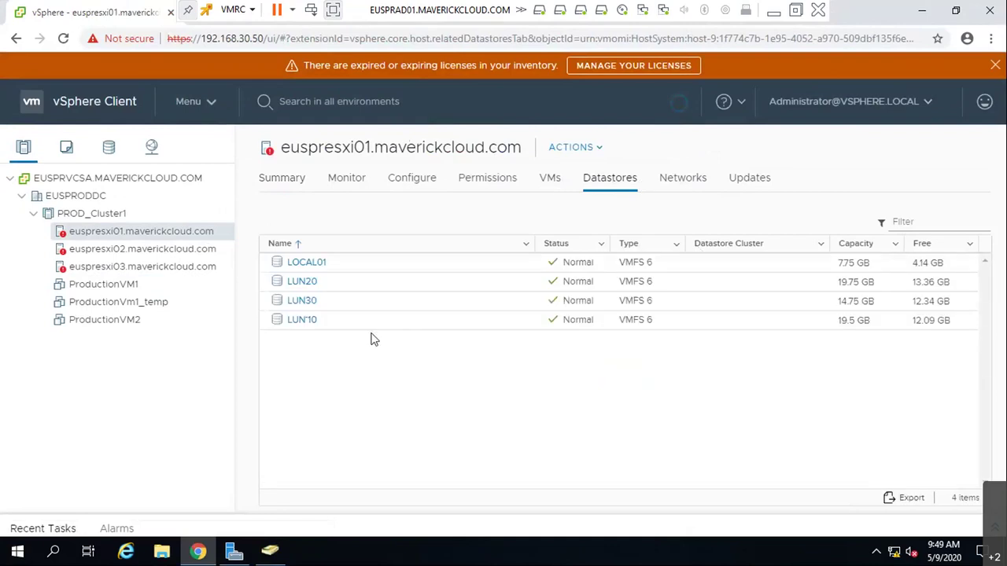
{"action": "left_click", "coordinate": [345, 180]}
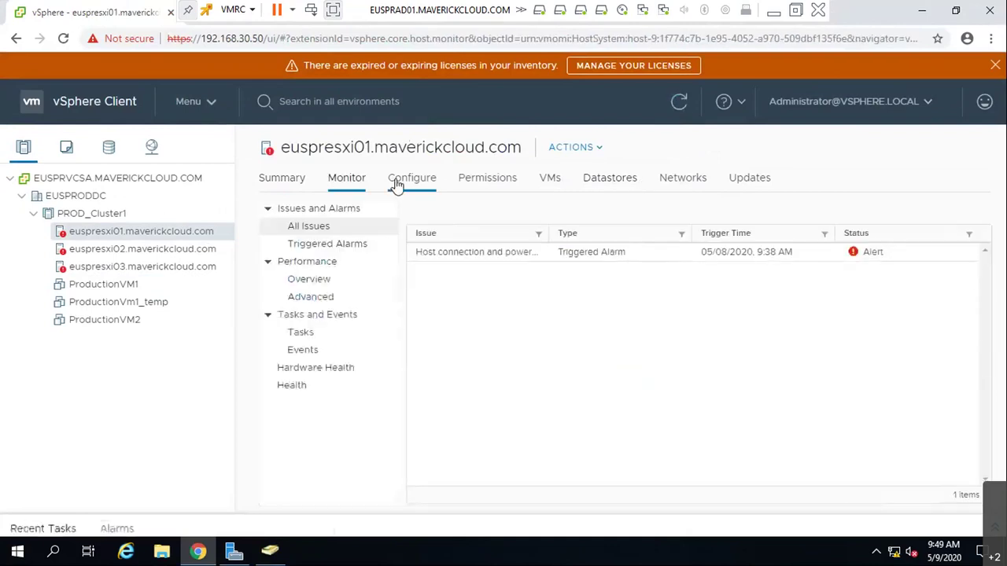
{"action": "left_click", "coordinate": [340, 177]}
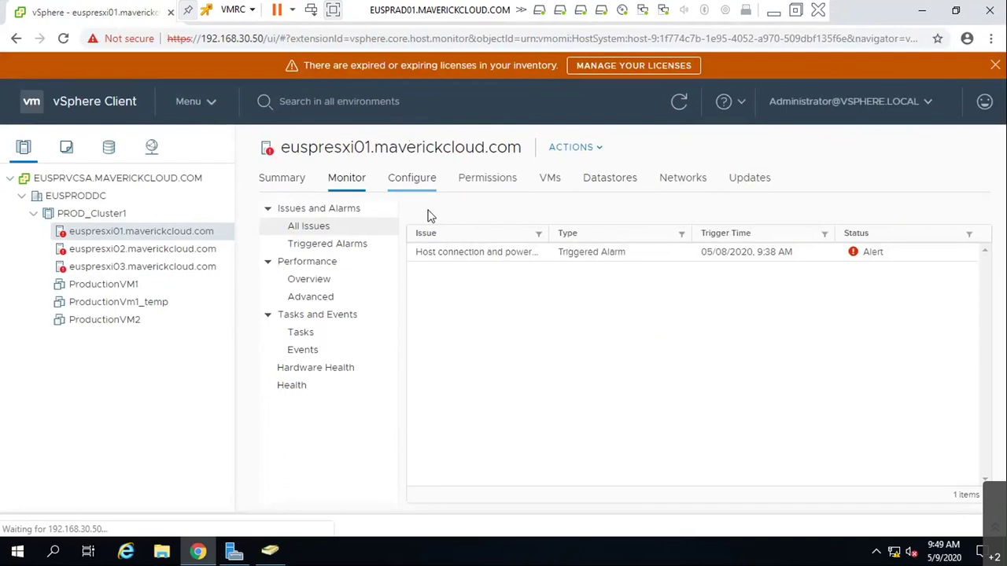
{"action": "left_click", "coordinate": [450, 250]}
{"action": "left_click", "coordinate": [513, 215]}
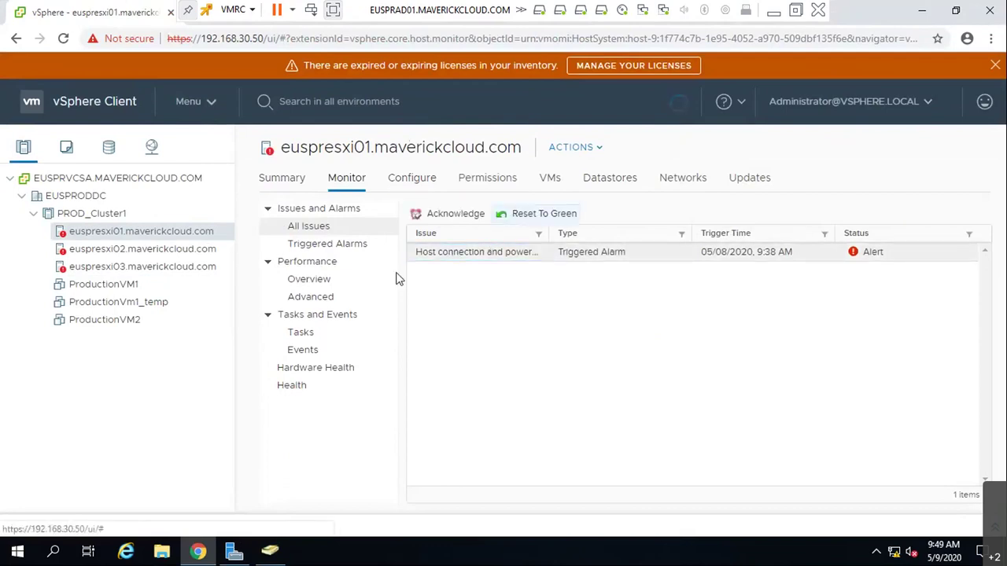
{"action": "left_click", "coordinate": [160, 249]}
{"action": "left_click", "coordinate": [517, 254]}
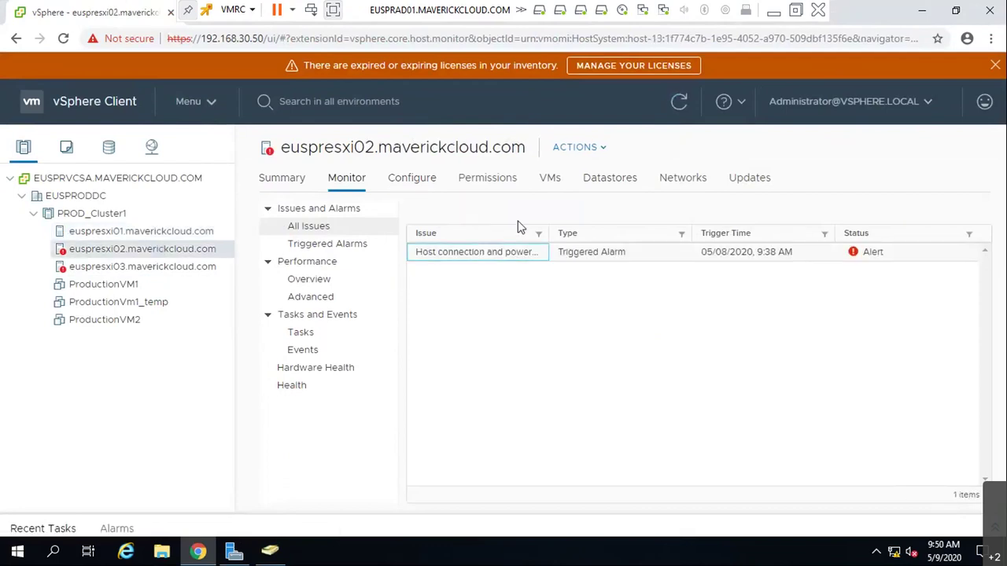
{"action": "left_click", "coordinate": [519, 219]}
{"action": "left_click", "coordinate": [150, 266]}
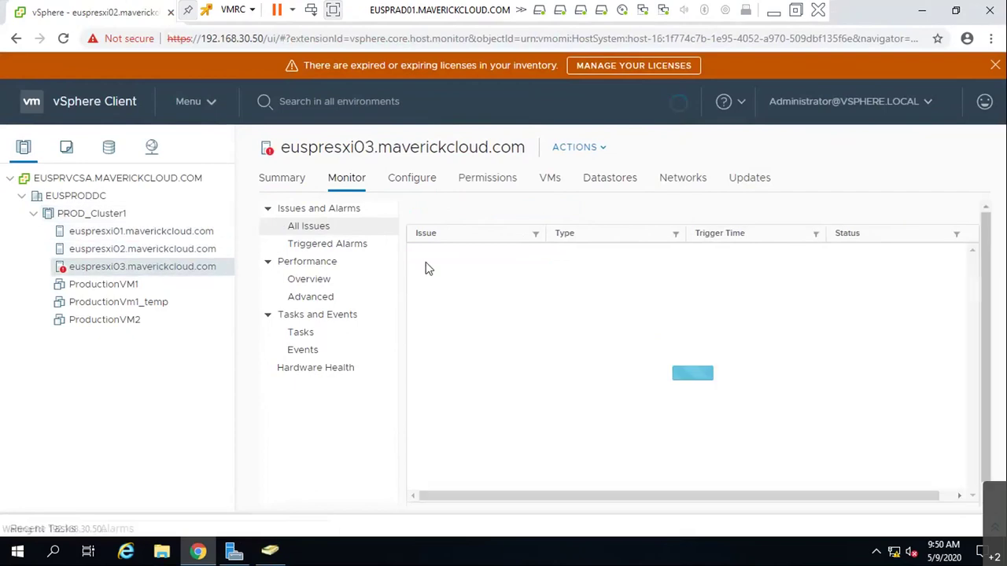
{"action": "left_click", "coordinate": [442, 254]}
{"action": "left_click", "coordinate": [521, 215]}
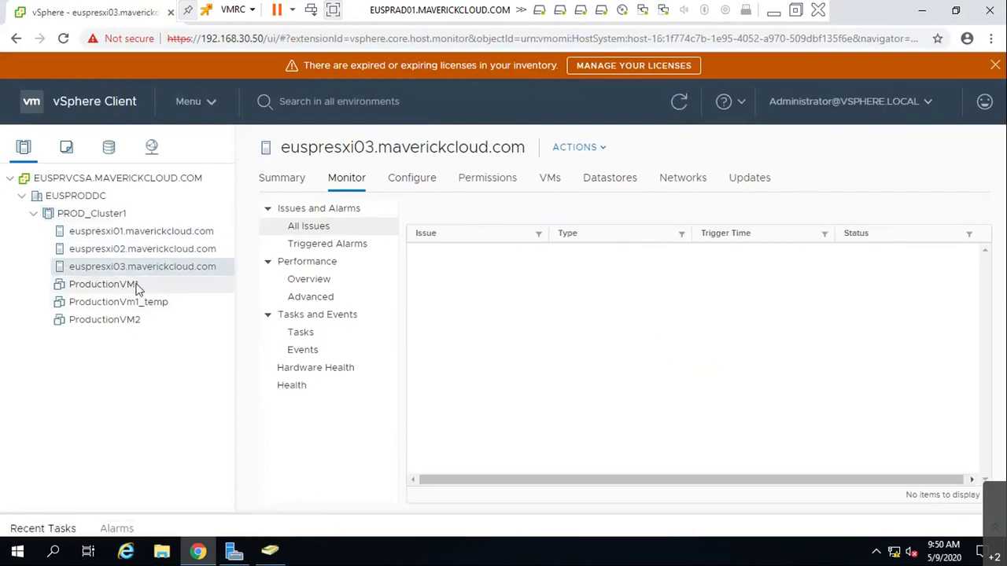
- Show PROD_Cluster1's vSphere Availability configuration settings
{"action": "left_click", "coordinate": [114, 217]}
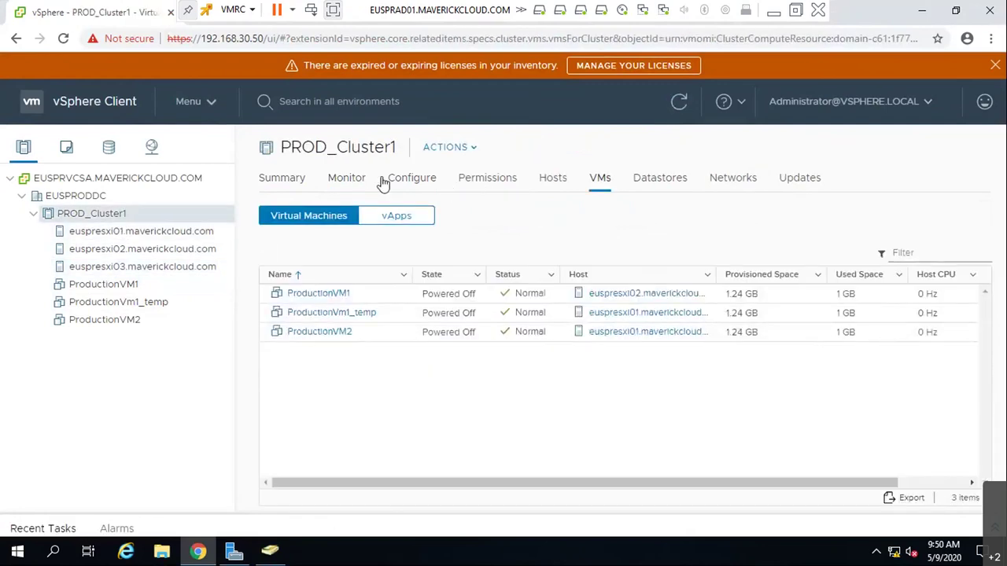
{"action": "right_click", "coordinate": [87, 217]}
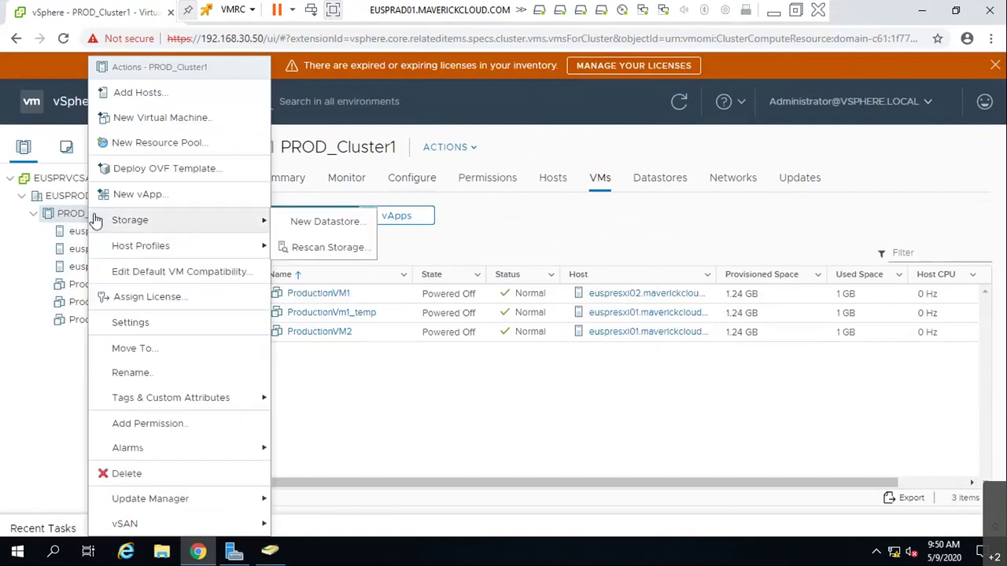
{"action": "left_click", "coordinate": [492, 398]}
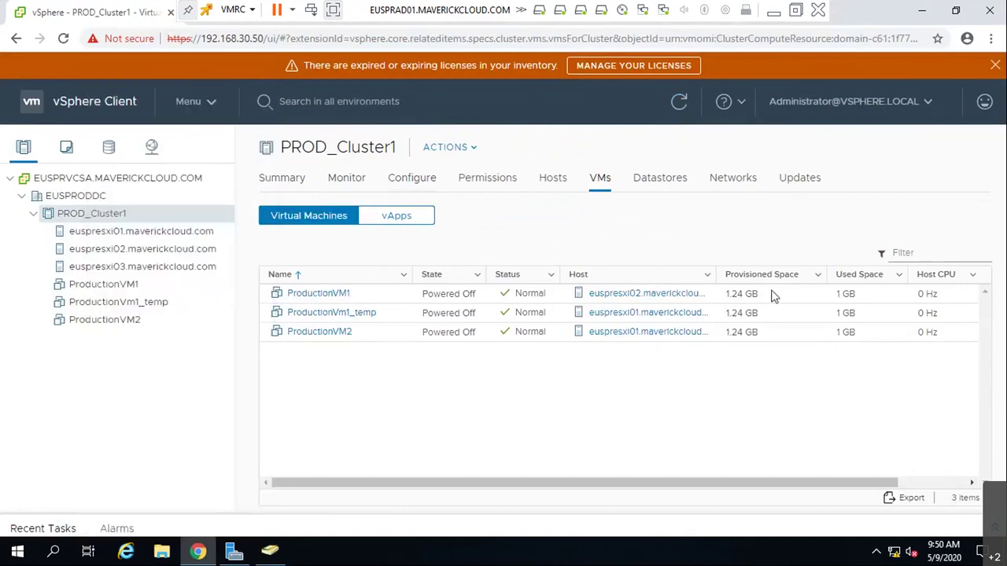
{"action": "left_click", "coordinate": [406, 182]}
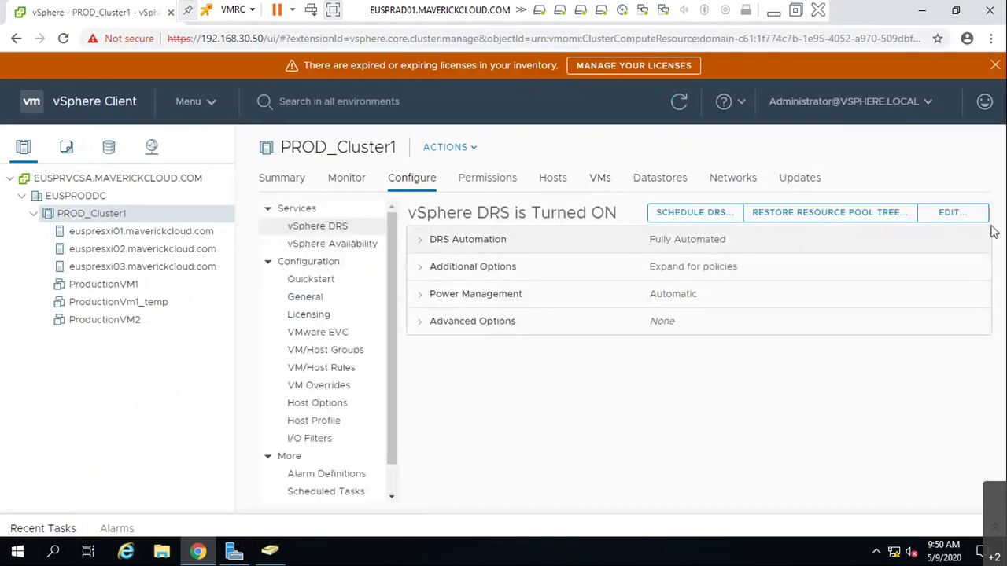
{"action": "left_click", "coordinate": [332, 245]}
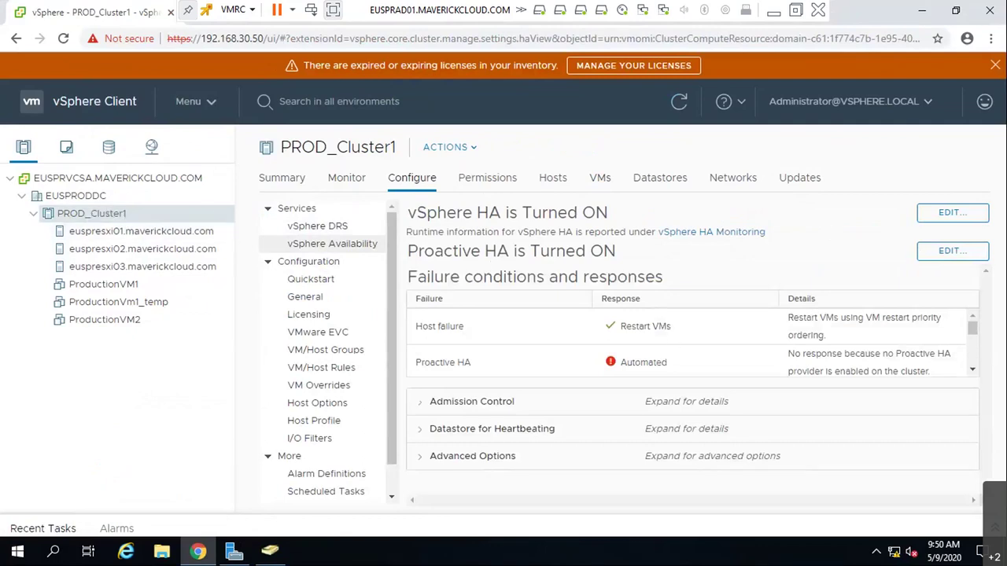
- Switch to Whiteboard and type a title into a text box at the top of the board
{"action": "left_click", "coordinate": [772, 10]}
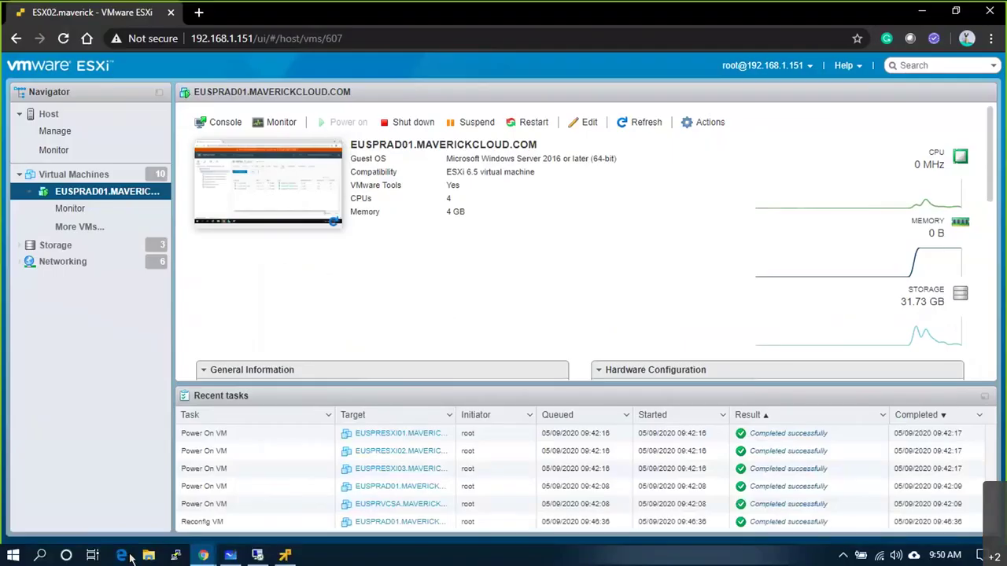
{"action": "left_click", "coordinate": [231, 556]}
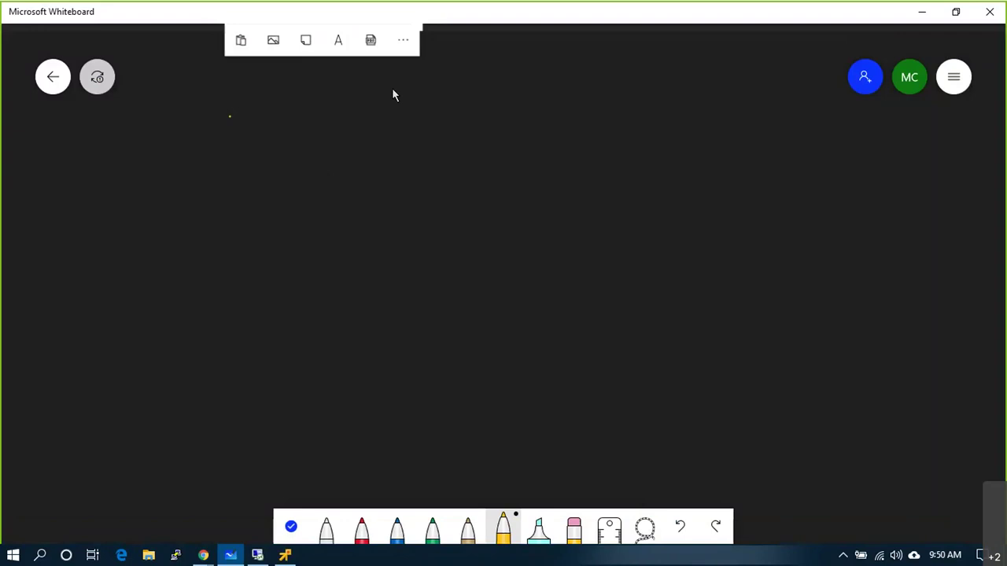
{"action": "left_click", "coordinate": [448, 54]}
{"action": "type", "text": "vSphere 6."}
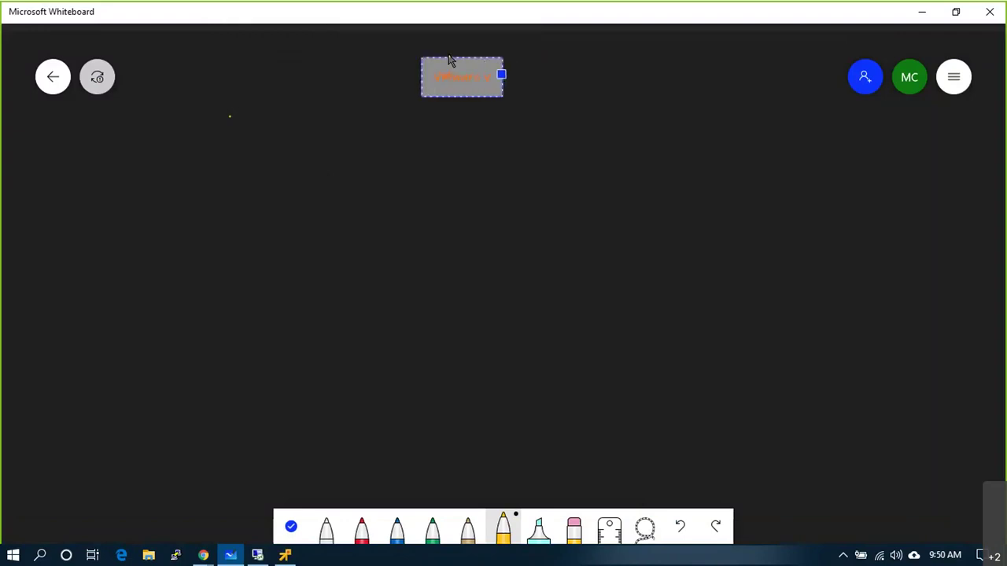
{"action": "type", "text": "7 U1"}
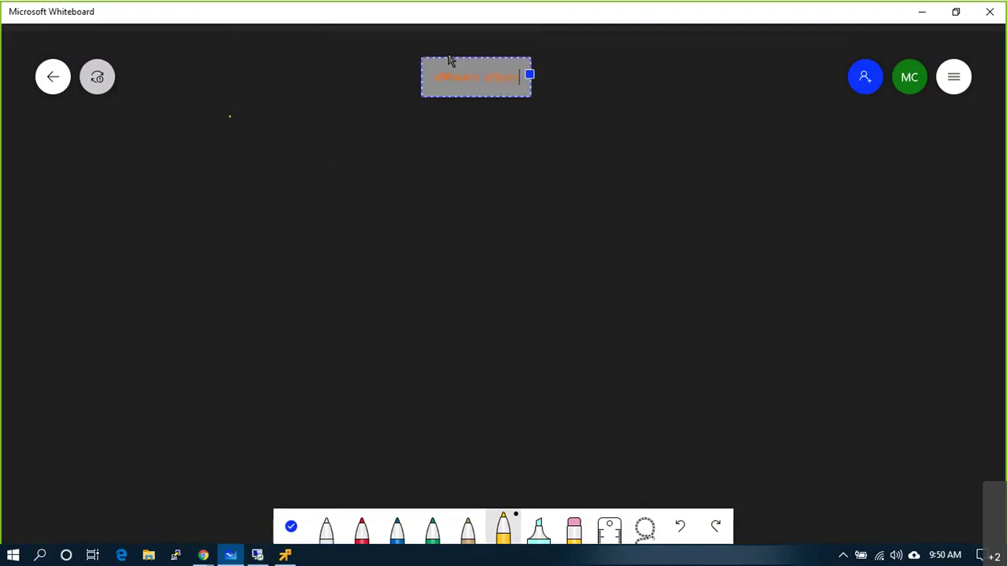
{"action": "left_click", "coordinate": [479, 125]}
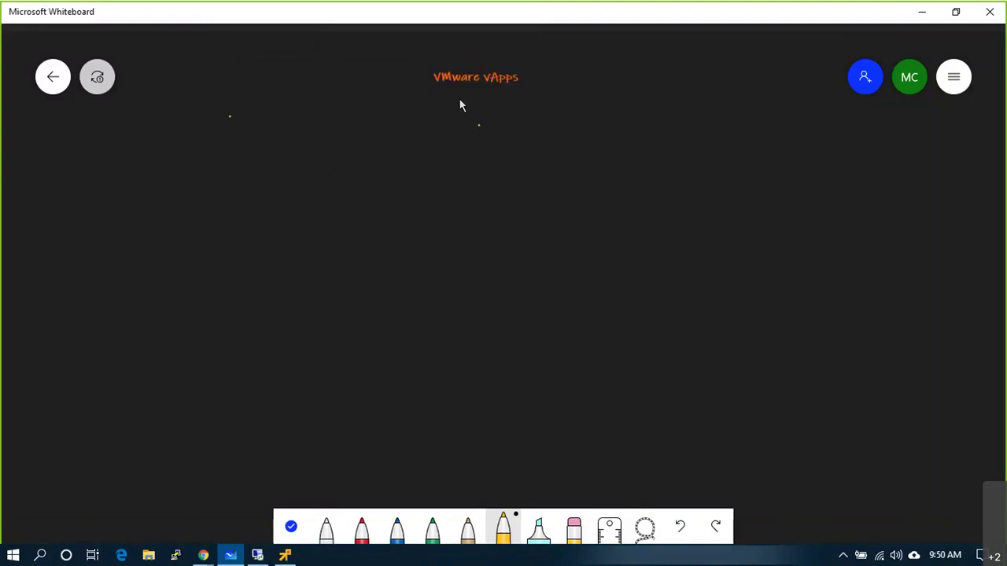
- Draw a yellow box around the board title
{"action": "mouse_move", "coordinate": [428, 94]}
{"action": "left_mouse_down"}
{"action": "mouse_move", "coordinate": [508, 92]}
{"action": "mouse_move", "coordinate": [530, 67]}
{"action": "mouse_move", "coordinate": [441, 70]}
{"action": "left_mouse_up"}
{"action": "scroll", "coordinate": [512, 83], "scroll_direction": "up", "scroll_amount": 2}
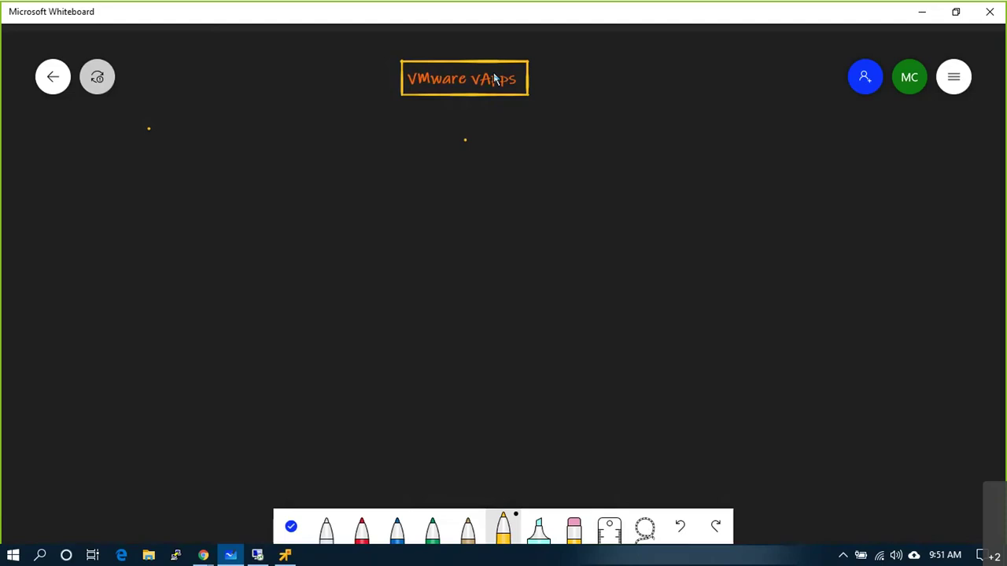
{"action": "left_click", "coordinate": [203, 555]}
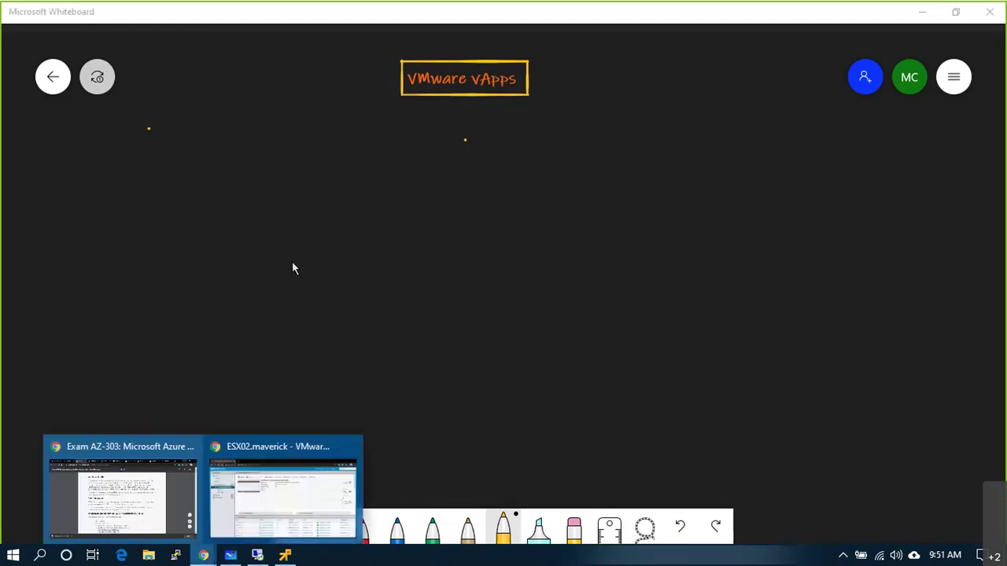
- In the ESX02 Chrome window, search 'vmware vapps' in a new tab for the vApp Overview page
{"action": "left_click", "coordinate": [273, 480]}
{"action": "left_click", "coordinate": [200, 12]}
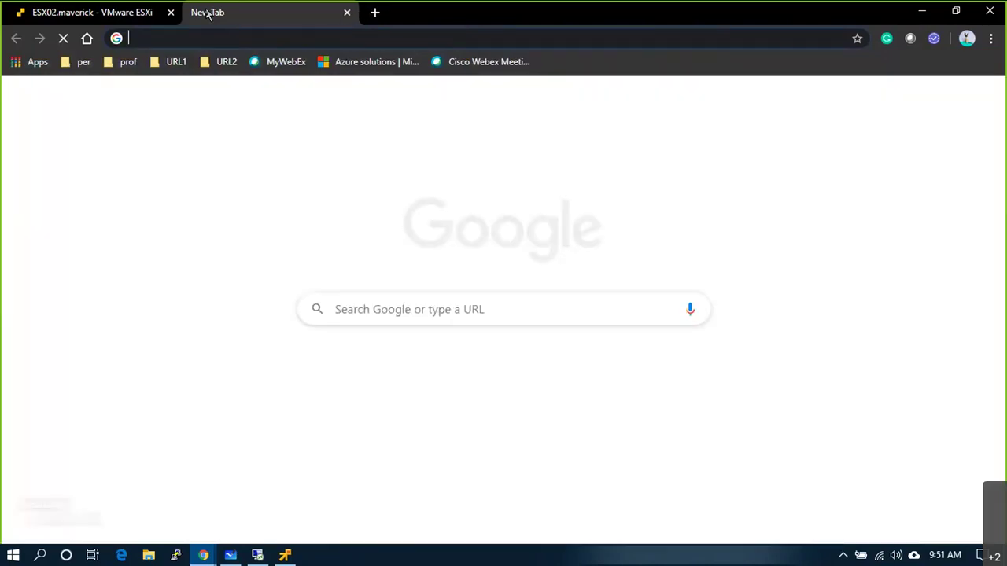
{"action": "type", "text": "vmware vapps"}
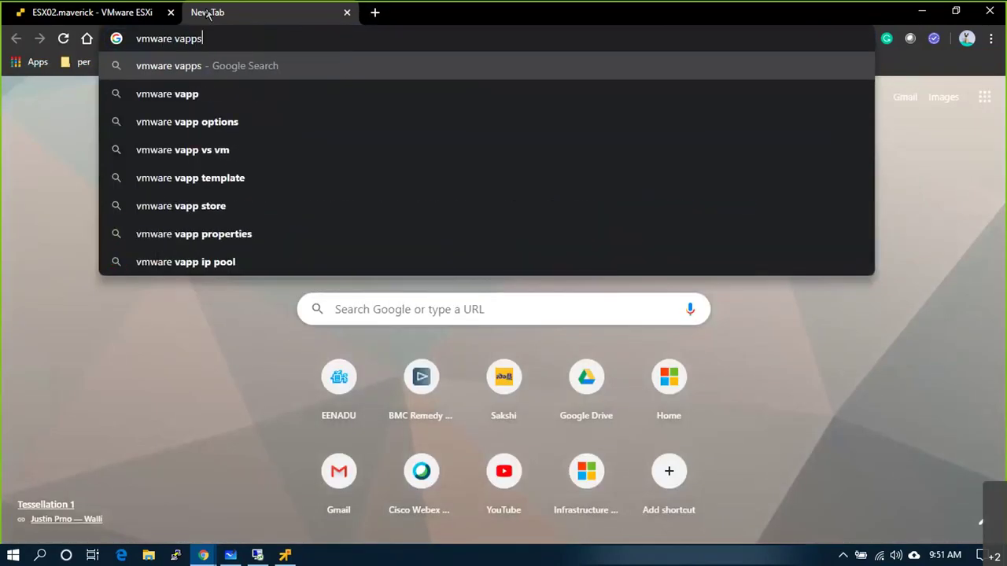
{"action": "key", "text": "Return"}
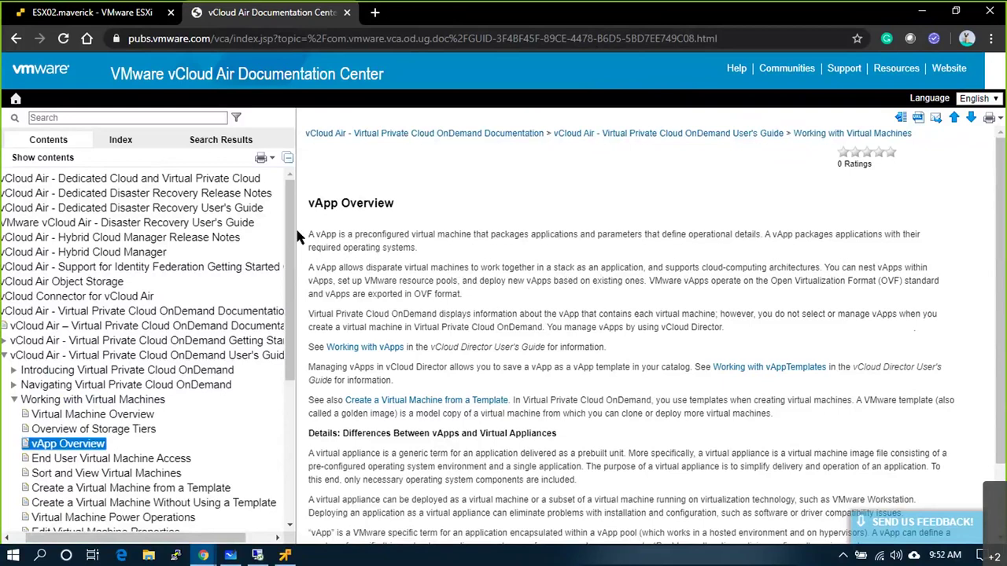
- Highlight the vApp definition, VMs-working-together and nesting/OVF sentences, then return to the vSphere console
{"action": "left_click_drag", "start_coordinate": [313, 235], "coordinate": [919, 262]}
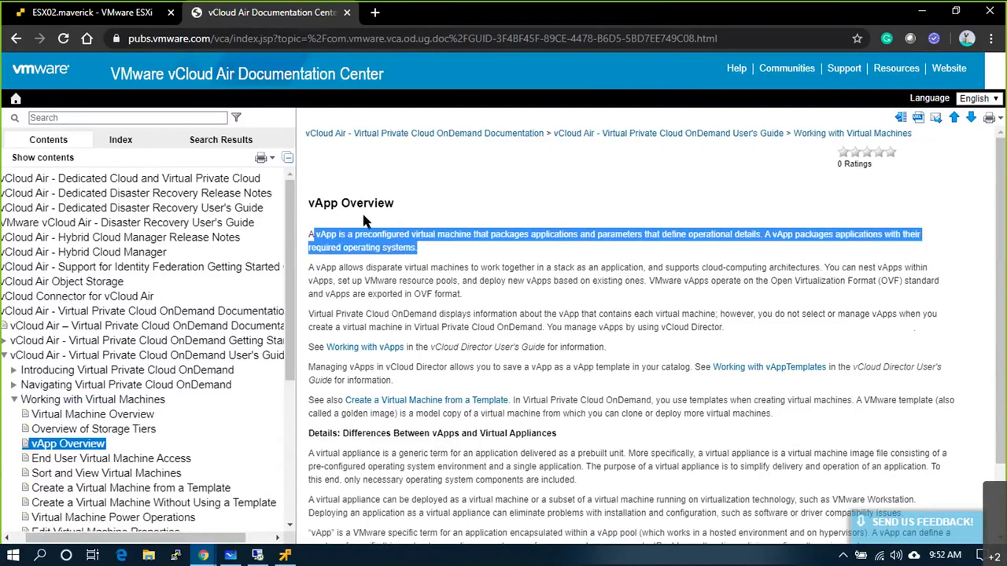
{"action": "left_click_drag", "start_coordinate": [406, 268], "coordinate": [823, 268]}
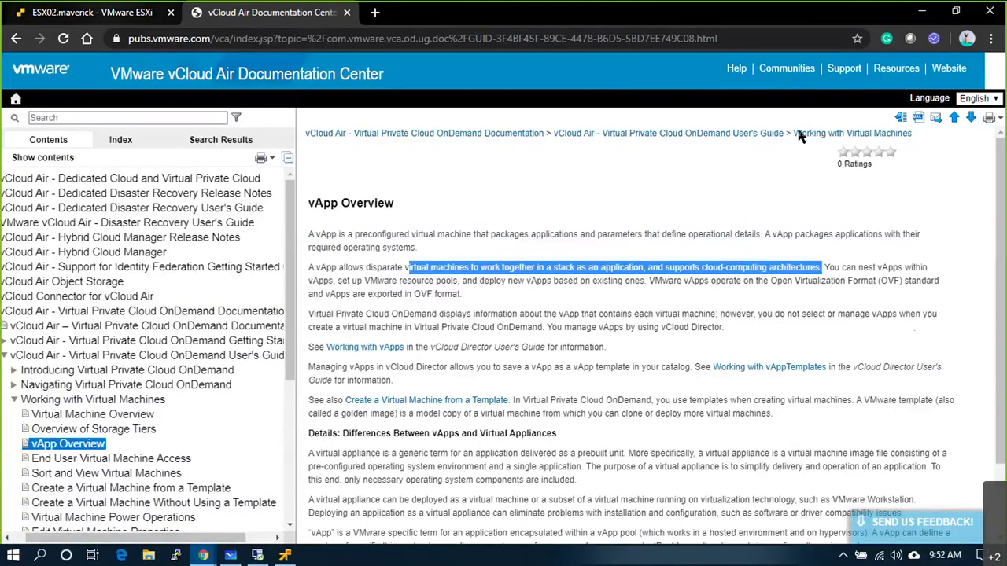
{"action": "left_click_drag", "start_coordinate": [344, 281], "coordinate": [960, 294]}
{"action": "left_click", "coordinate": [344, 277]}
{"action": "left_click", "coordinate": [487, 295]}
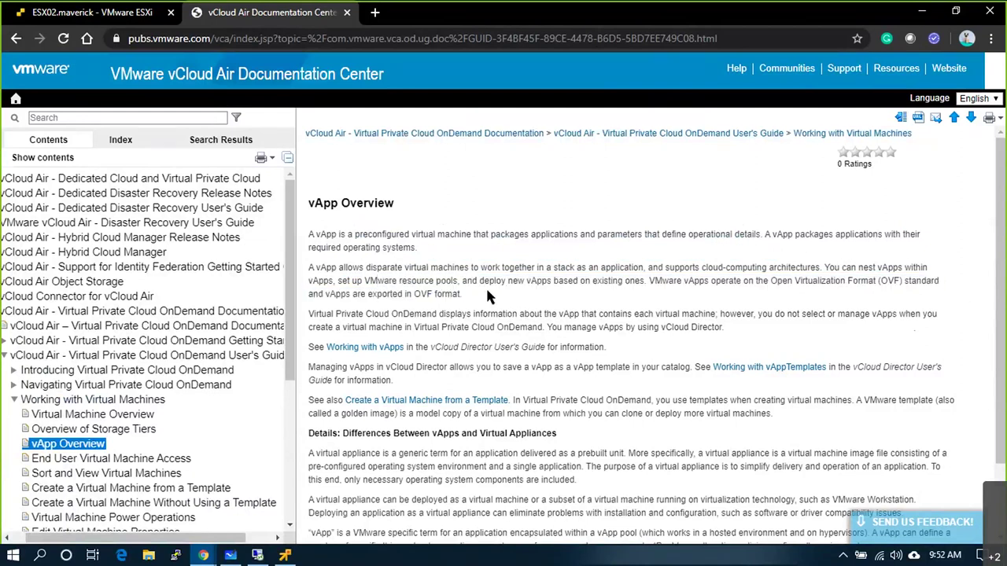
{"action": "left_click_drag", "start_coordinate": [487, 296], "coordinate": [309, 281]}
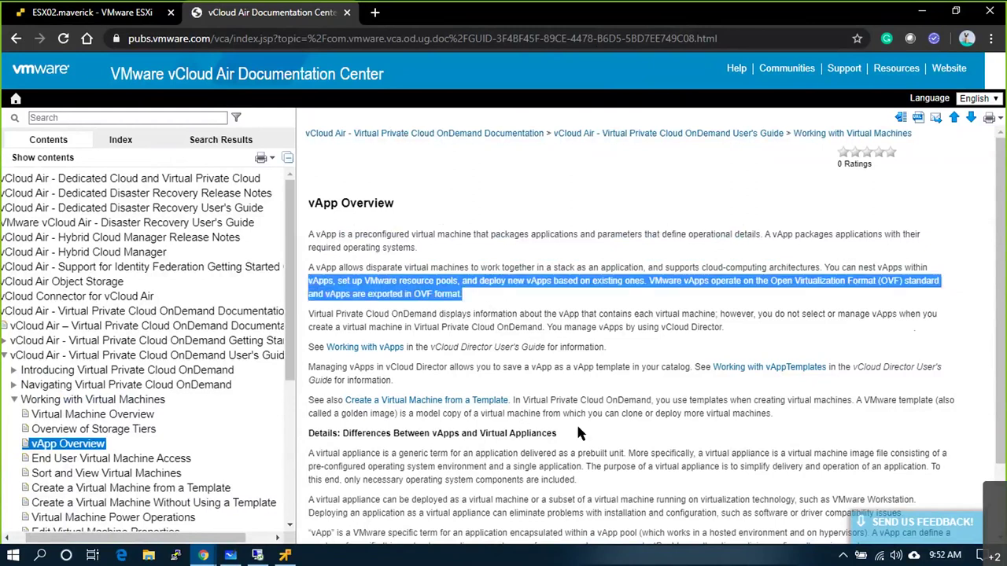
{"action": "left_click", "coordinate": [301, 556]}
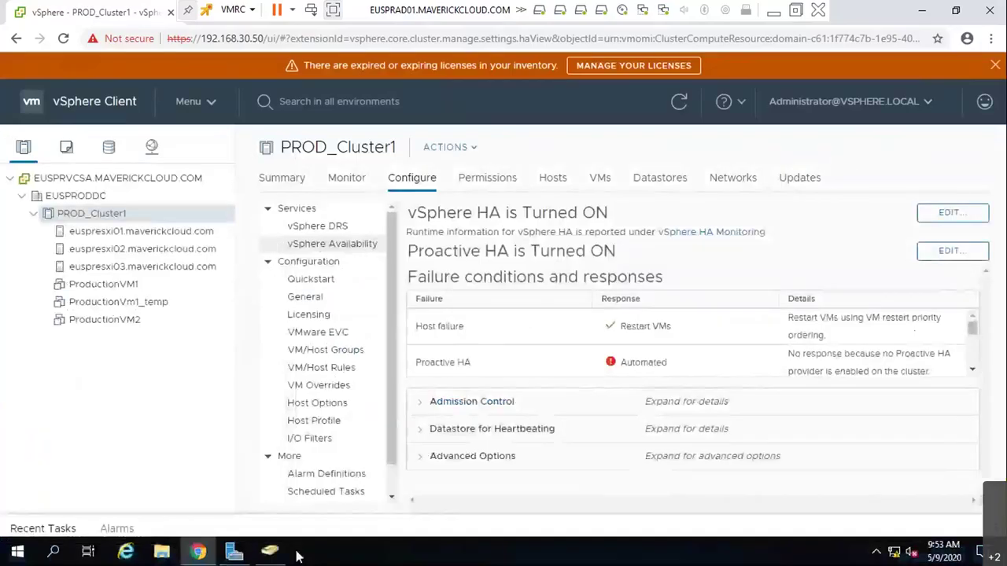
- Rename ProductionVM1 to WebApp1.mavrickcloud.com from its right-click actions
{"action": "right_click", "coordinate": [129, 285]}
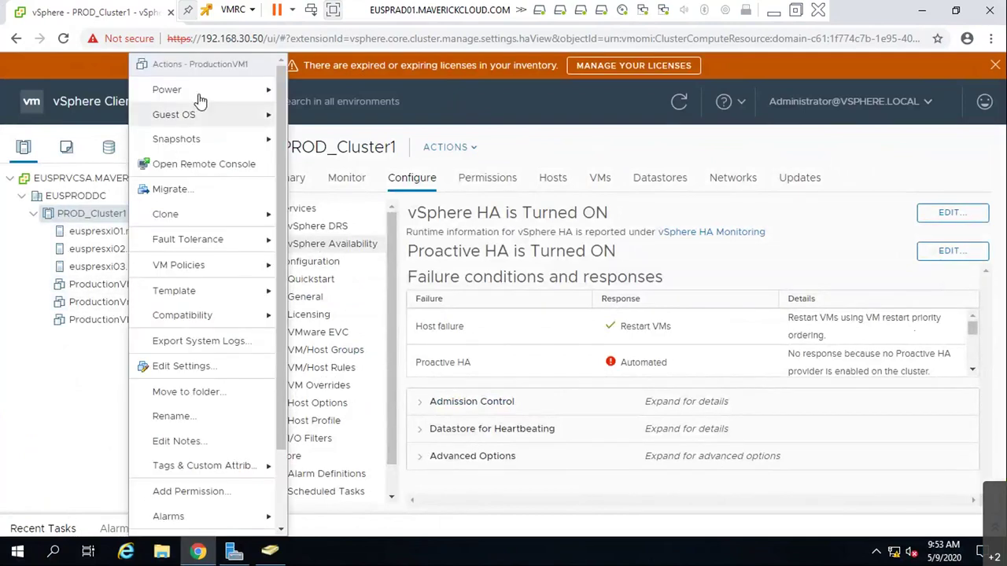
{"action": "mouse_move", "coordinate": [203, 94]}
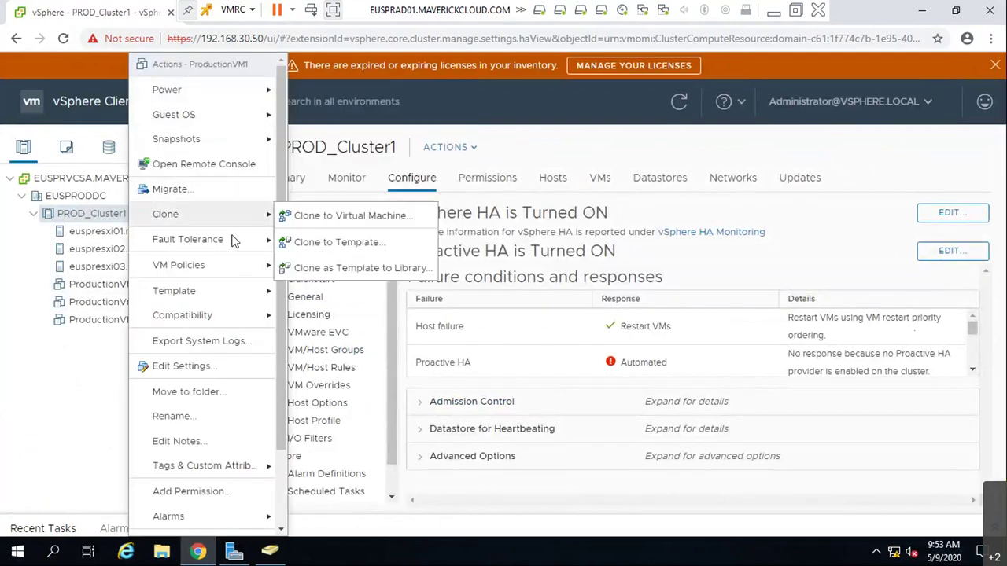
{"action": "scroll", "coordinate": [218, 504], "scroll_direction": "down", "scroll_amount": 3}
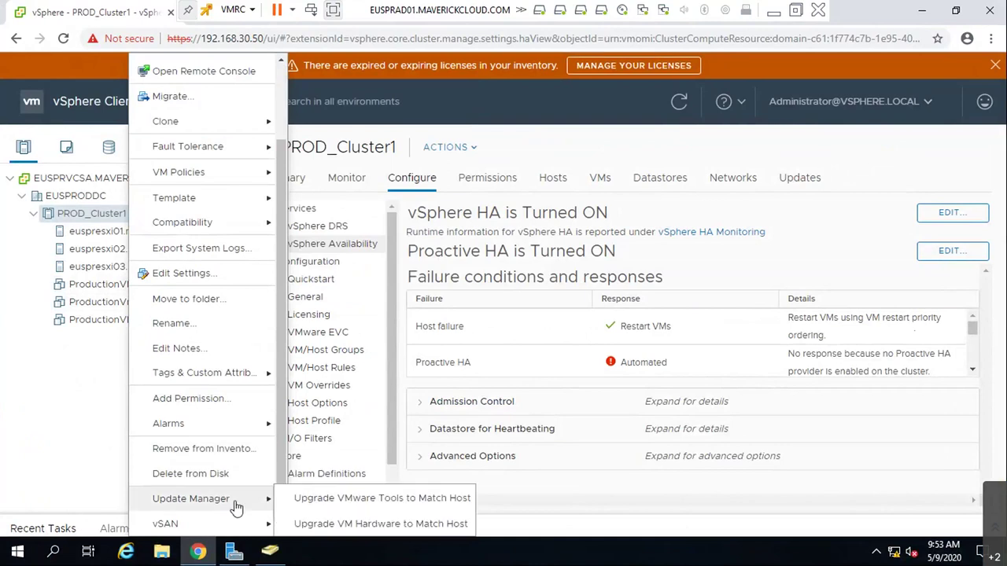
{"action": "left_click", "coordinate": [230, 328]}
{"action": "key", "text": "BackSpace"}
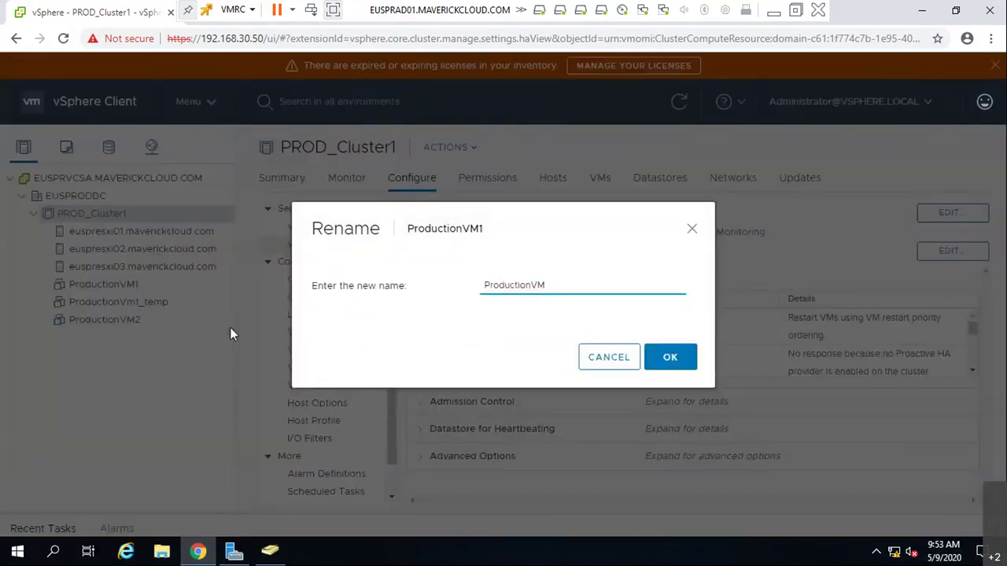
{"action": "key", "text": "BackSpace"}
{"action": "key", "text": "BackSpace"}
{"action": "key", "text": "BackSpace"}
{"action": "key", "text": "BackSpace"}
{"action": "key", "text": "BackSpace"}
{"action": "key", "text": "BackSpace"}
{"action": "key", "text": "BackSpace"}
{"action": "key", "text": "BackSpace"}
{"action": "key", "text": "BackSpace"}
{"action": "key", "text": "BackSpace"}
{"action": "key", "text": "BackSpace"}
{"action": "key", "text": "BackSpace"}
{"action": "type", "text": "We"}
{"action": "type", "text": "N"}
{"action": "key", "text": "BackSpace"}
{"action": "type", "text": "bApp1.mavrickcloud.com"}
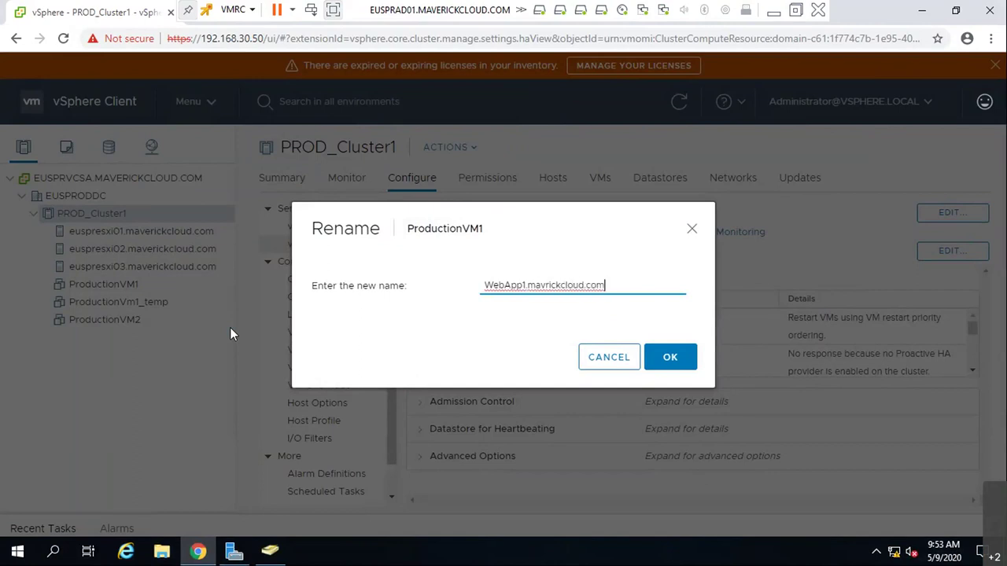
{"action": "left_click", "coordinate": [657, 358]}
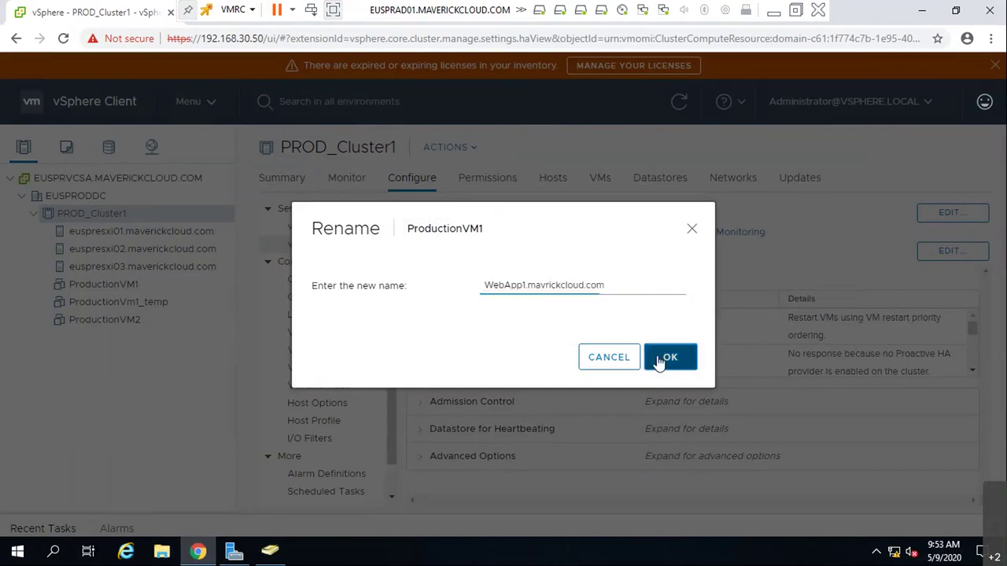
- Rename ProductionVM2 to Apps1.mavrickcloud.com
{"action": "right_click", "coordinate": [126, 302]}
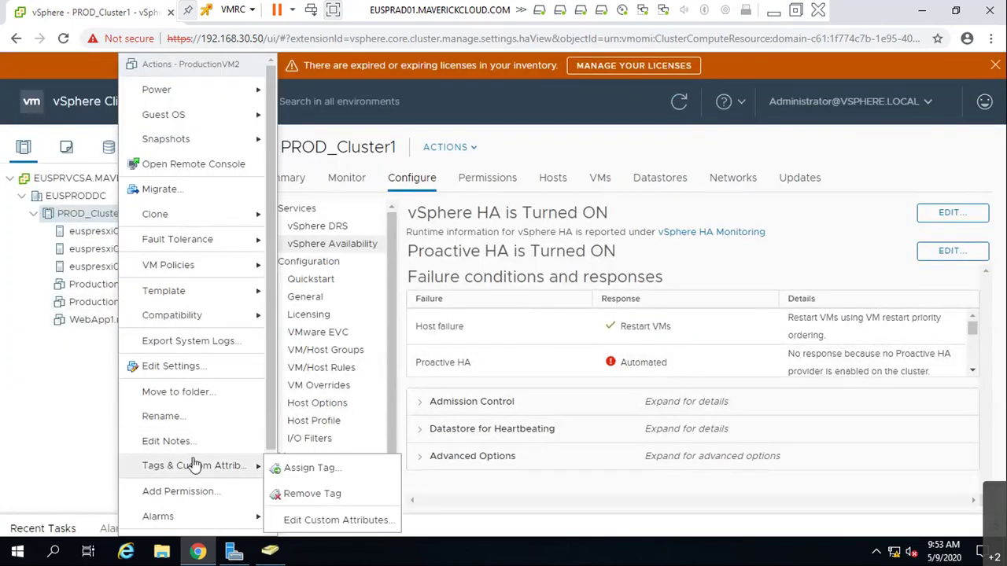
{"action": "left_click", "coordinate": [189, 416]}
{"action": "key", "text": "BackSpace"}
{"action": "key", "text": "BackSpace"}
{"action": "key", "text": "BackSpace"}
{"action": "key", "text": "BackSpace"}
{"action": "key", "text": "BackSpace"}
{"action": "key", "text": "BackSpace"}
{"action": "key", "text": "BackSpace"}
{"action": "key", "text": "BackSpace"}
{"action": "key", "text": "BackSpace"}
{"action": "key", "text": "BackSpace"}
{"action": "key", "text": "BackSpace"}
{"action": "key", "text": "BackSpace"}
{"action": "key", "text": "BackSpace"}
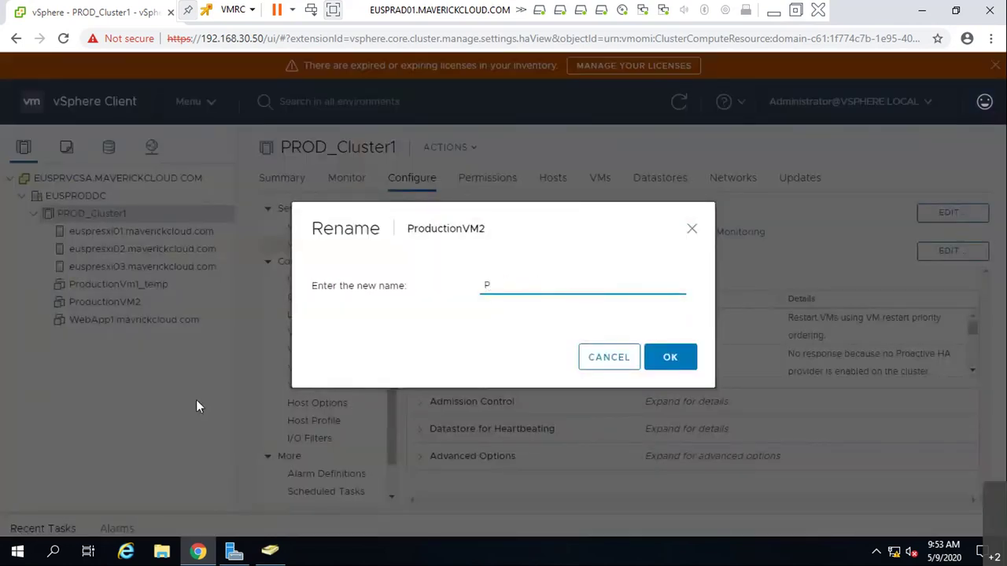
{"action": "type", "text": "A"}
{"action": "key", "text": "BackSpace"}
{"action": "type", "text": "Apps1.mavrickcloud.com"}
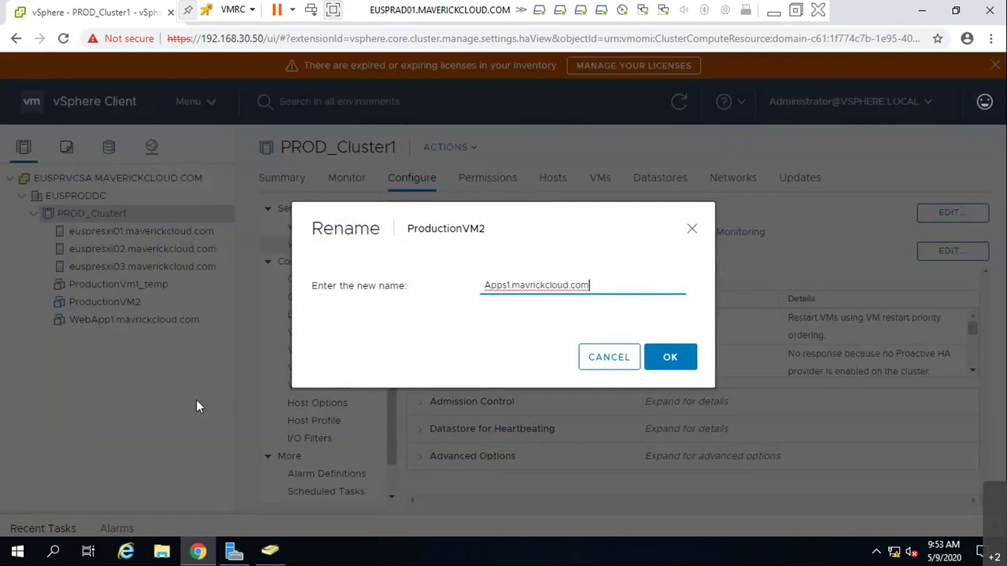
{"action": "left_click", "coordinate": [675, 364]}
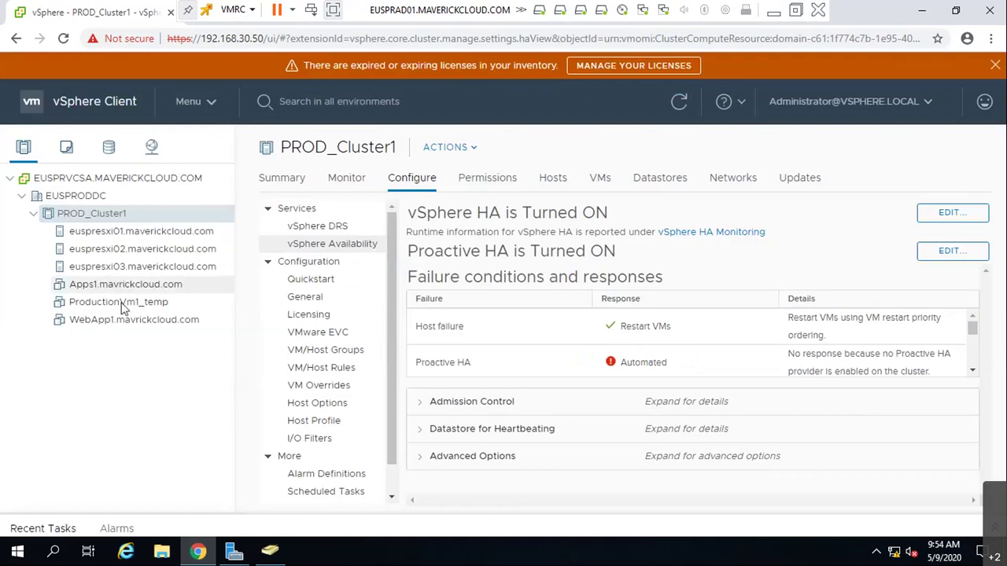
- Rename ProductionVm1_temp to dbs1.mavrickcloud.com
{"action": "right_click", "coordinate": [126, 301]}
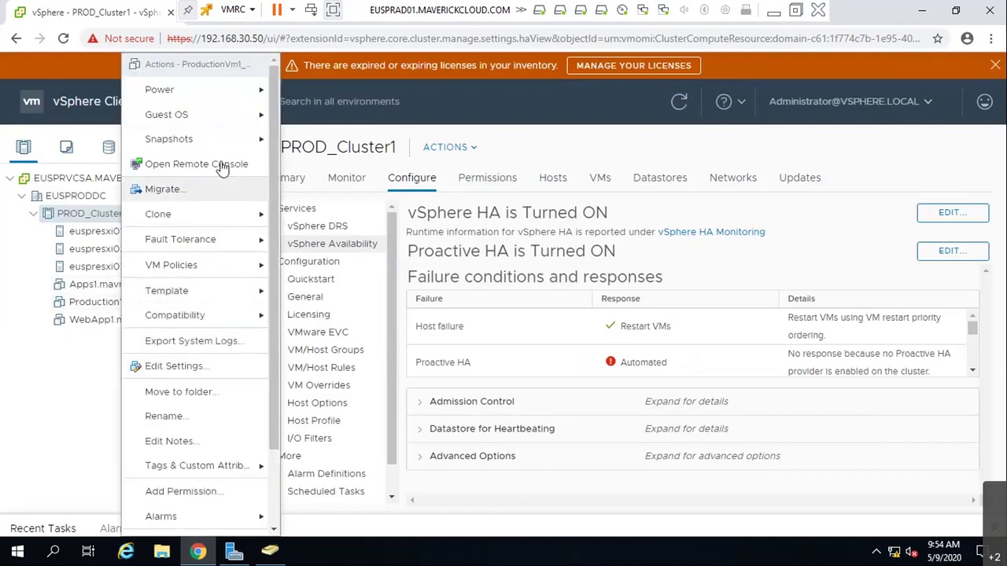
{"action": "mouse_move", "coordinate": [238, 250]}
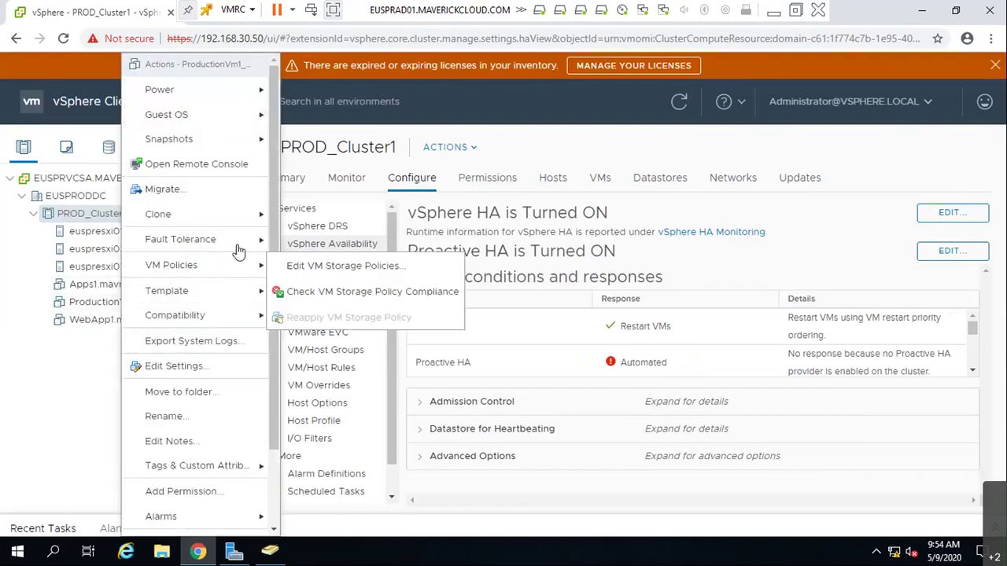
{"action": "left_click", "coordinate": [214, 417]}
{"action": "key", "text": "BackSpace"}
{"action": "key", "text": "BackSpace"}
{"action": "key", "text": "BackSpace"}
{"action": "key", "text": "BackSpace"}
{"action": "key", "text": "BackSpace"}
{"action": "key", "text": "BackSpace"}
{"action": "key", "text": "BackSpace"}
{"action": "key", "text": "BackSpace"}
{"action": "key", "text": "BackSpace"}
{"action": "key", "text": "BackSpace"}
{"action": "key", "text": "BackSpace"}
{"action": "key", "text": "BackSpace"}
{"action": "key", "text": "BackSpace"}
{"action": "key", "text": "BackSpace"}
{"action": "key", "text": "BackSpace"}
{"action": "key", "text": "BackSpace"}
{"action": "key", "text": "BackSpace"}
{"action": "key", "text": "BackSpace"}
{"action": "type", "text": "db"}
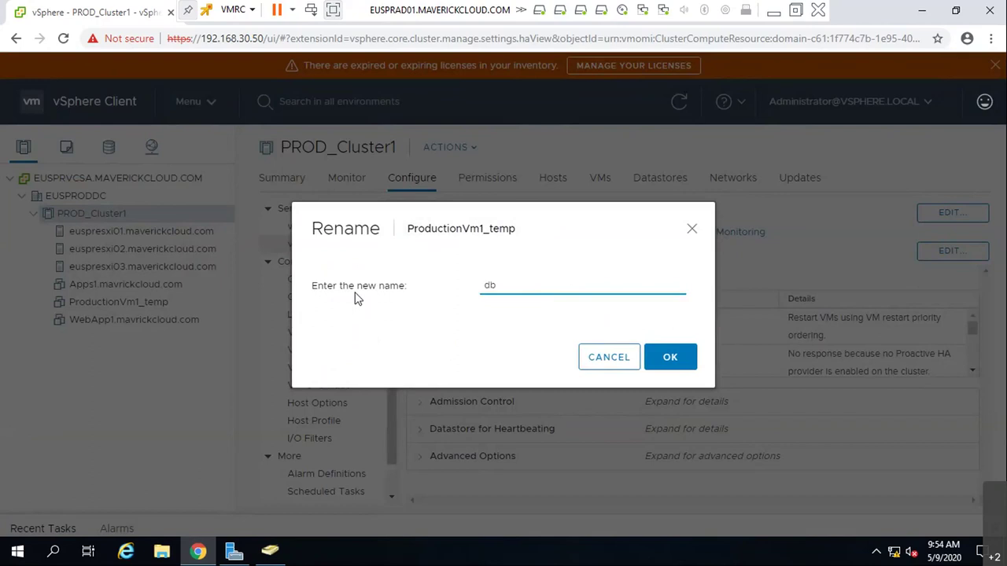
{"action": "type", "text": "s1.mavrickcloud.com"}
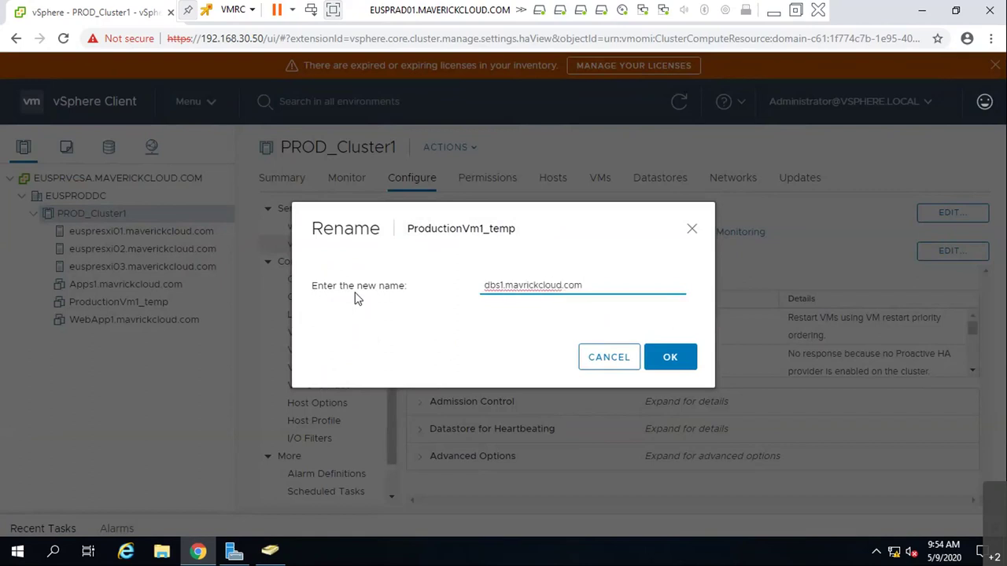
{"action": "left_click", "coordinate": [685, 359]}
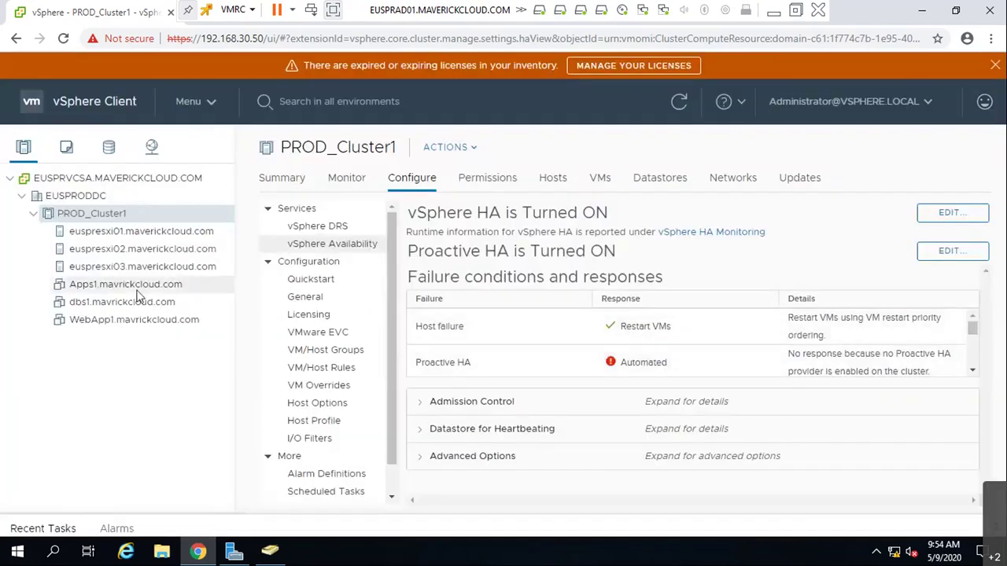
- Rename WebApp1.mavrickcloud.com to webs1.mavrickcloud.com
{"action": "right_click", "coordinate": [130, 319]}
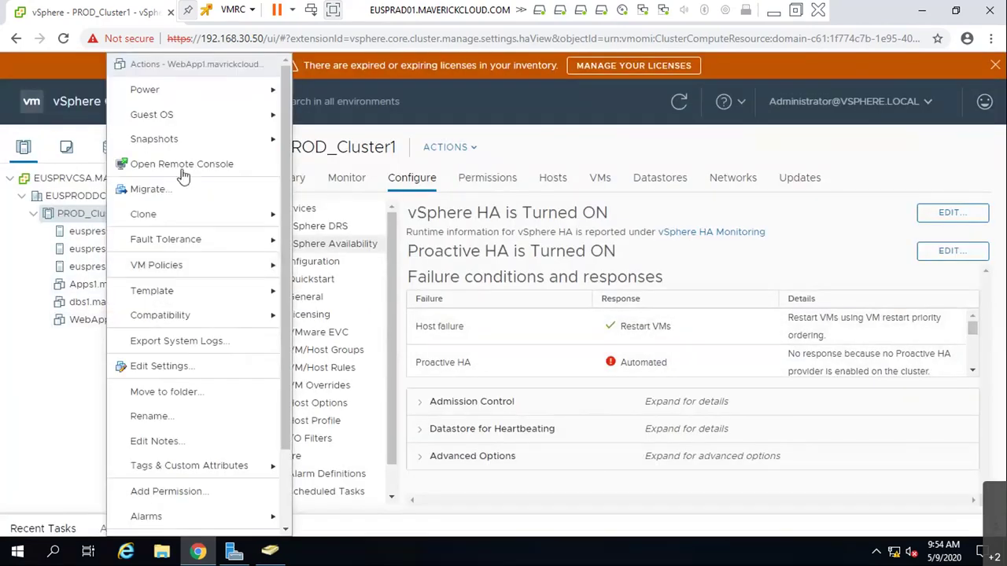
{"action": "left_click", "coordinate": [192, 421]}
{"action": "left_click", "coordinate": [526, 286]}
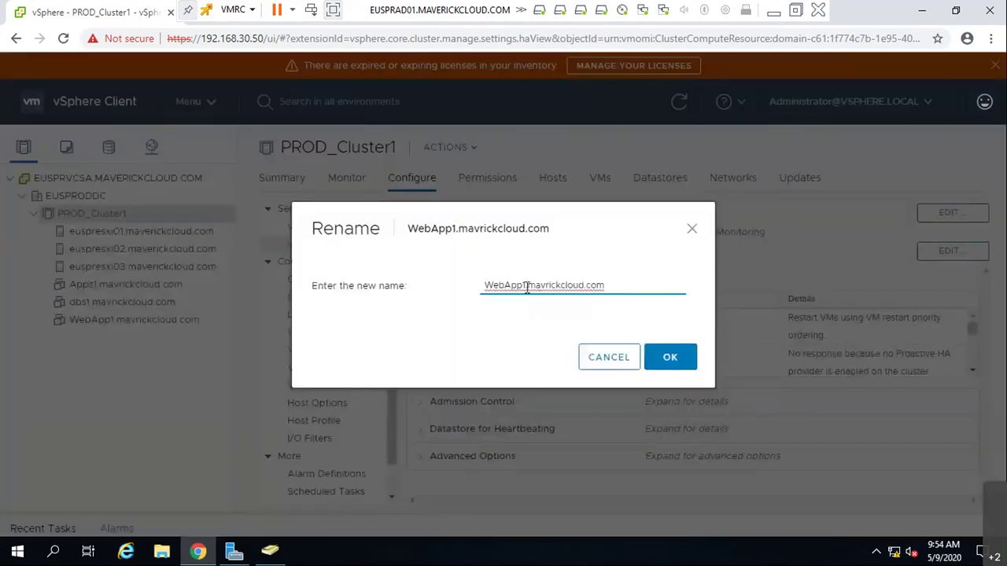
{"action": "key", "text": "BackSpace"}
{"action": "key", "text": "BackSpace"}
{"action": "key", "text": "BackSpace"}
{"action": "key", "text": "BackSpace"}
{"action": "key", "text": "BackSpace"}
{"action": "key", "text": "BackSpace"}
{"action": "key", "text": "BackSpace"}
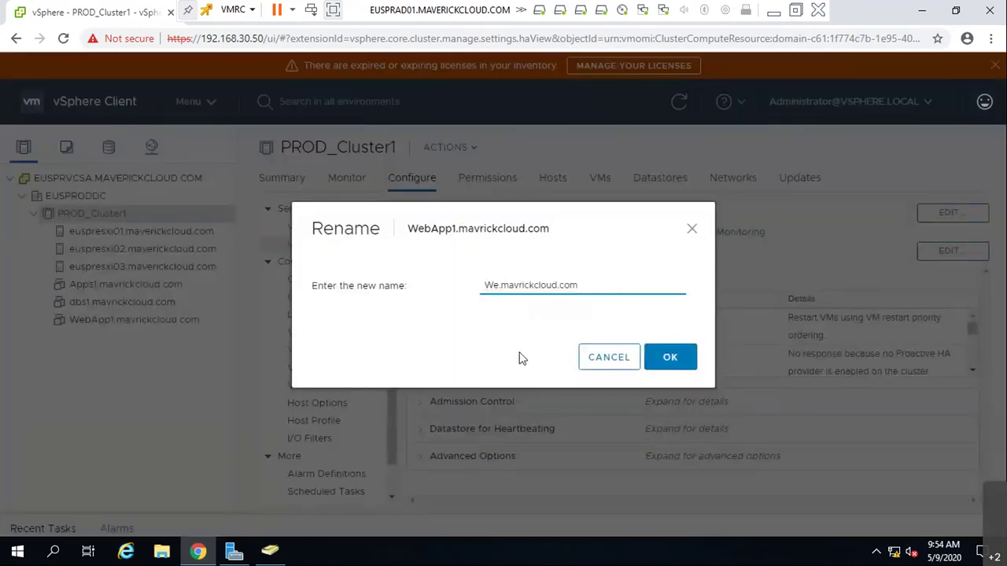
{"action": "type", "text": "webs1"}
{"action": "left_click", "coordinate": [678, 366]}
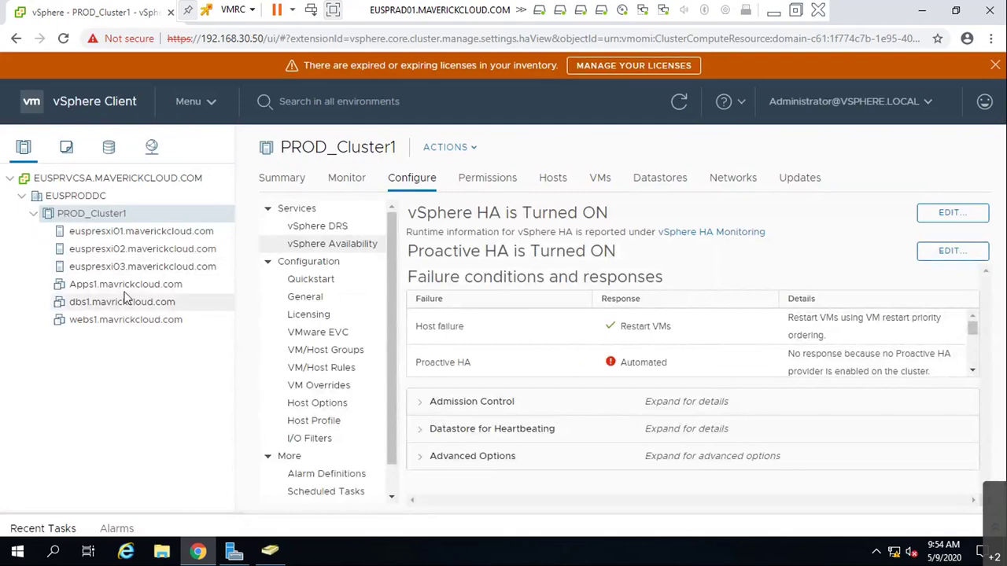
- Check the datastores of Apps1, dbs1 and webs1, then browse the LUN30 and LUN10 files
{"action": "left_click", "coordinate": [129, 286]}
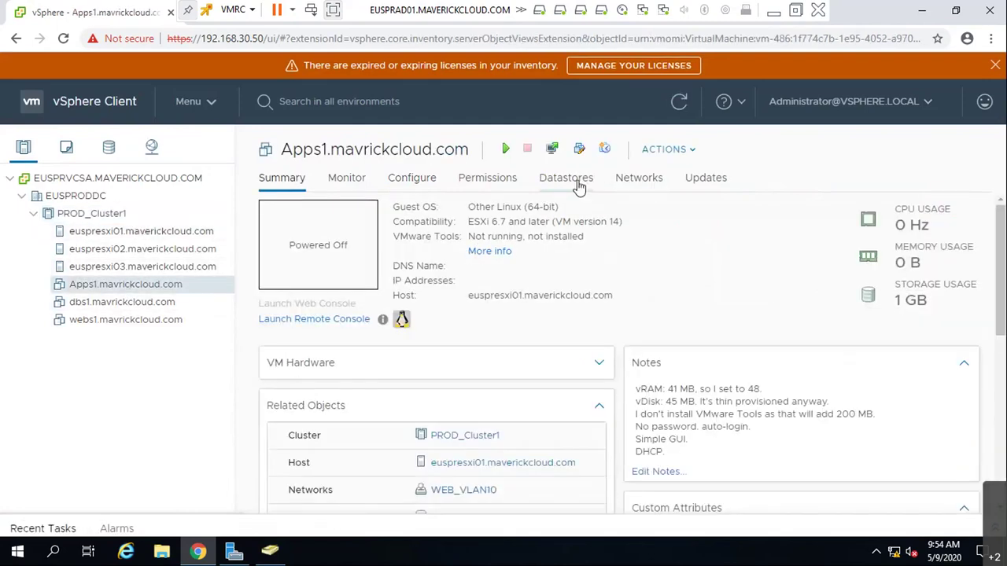
{"action": "left_click", "coordinate": [566, 178]}
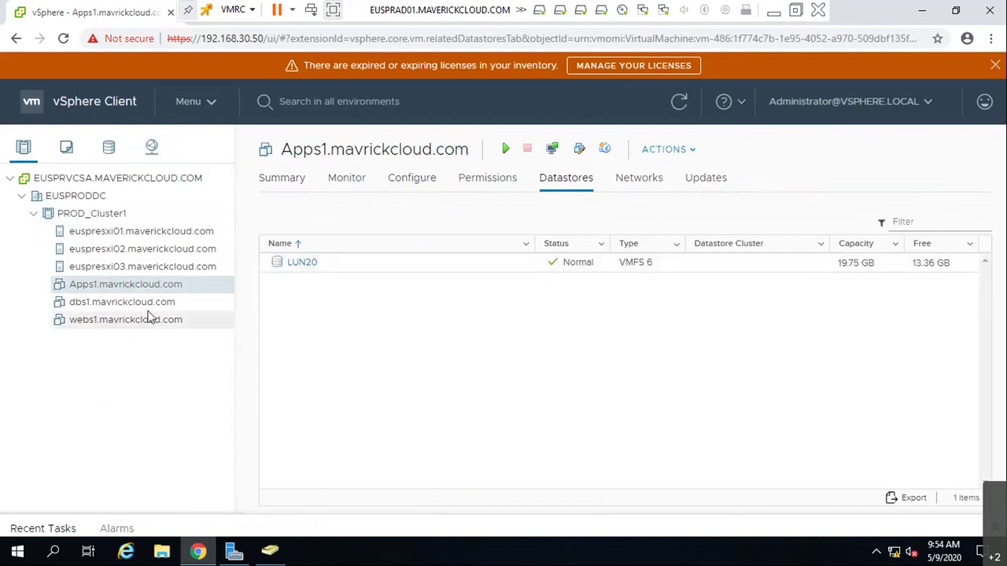
{"action": "left_click", "coordinate": [208, 303]}
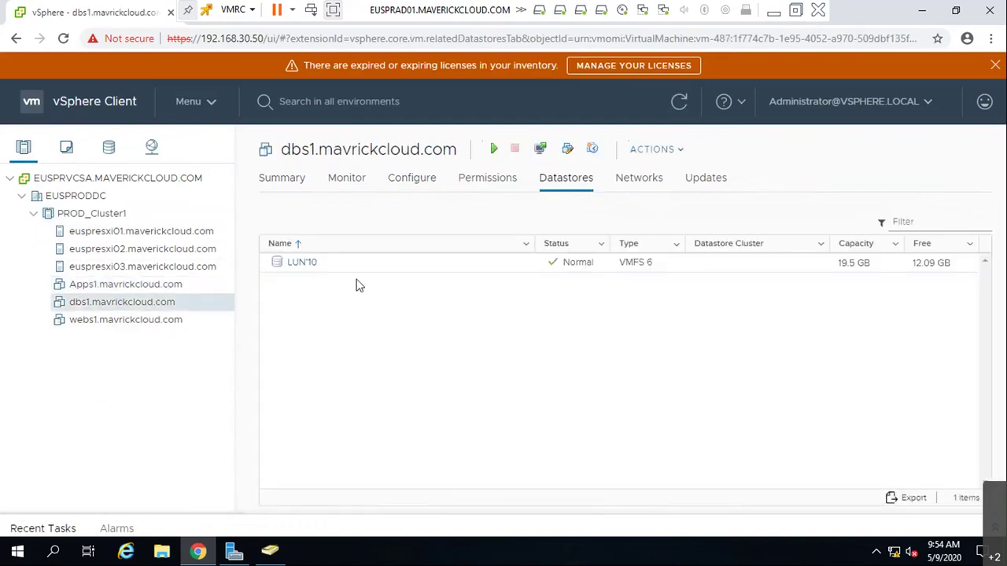
{"action": "left_click", "coordinate": [220, 319]}
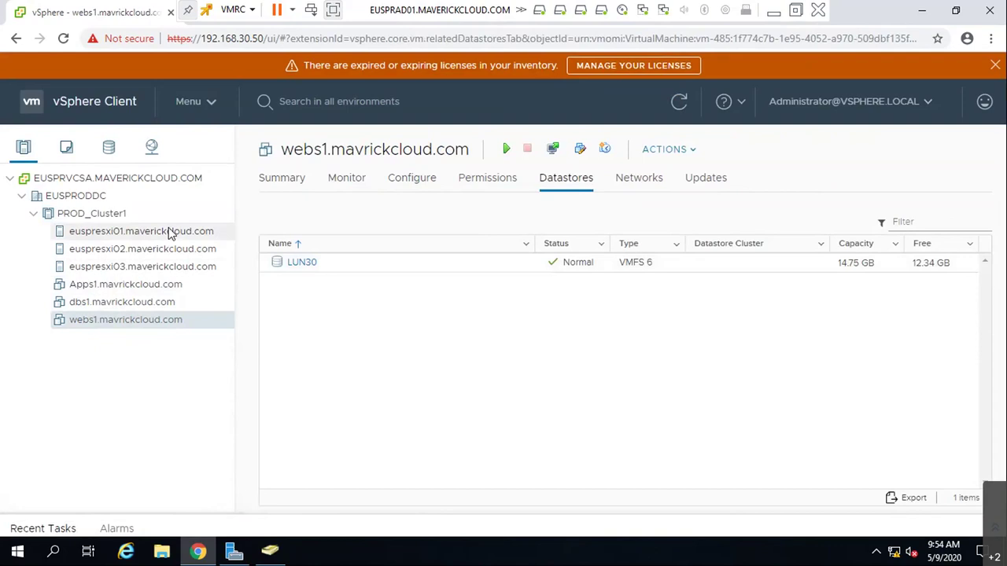
{"action": "left_click", "coordinate": [302, 263]}
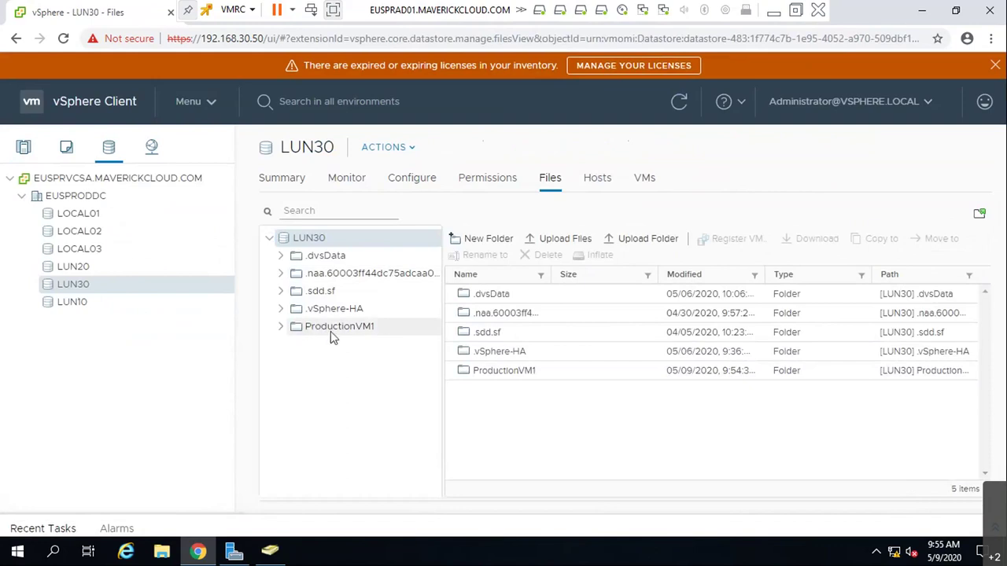
{"action": "left_click", "coordinate": [110, 305]}
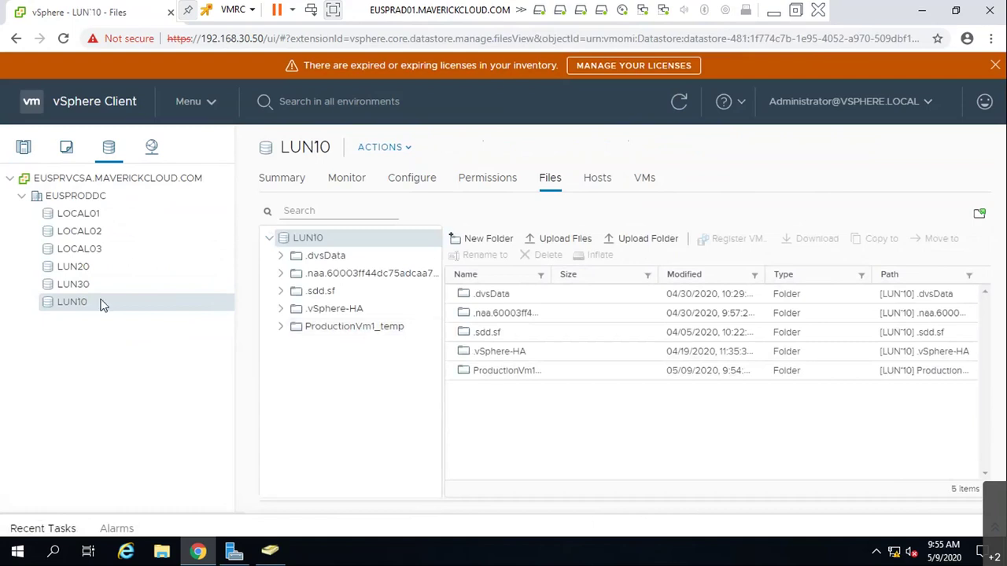
- Migrate webs1.mavrickcloud.com's storage only to the LUN10 datastore
{"action": "left_click", "coordinate": [23, 148]}
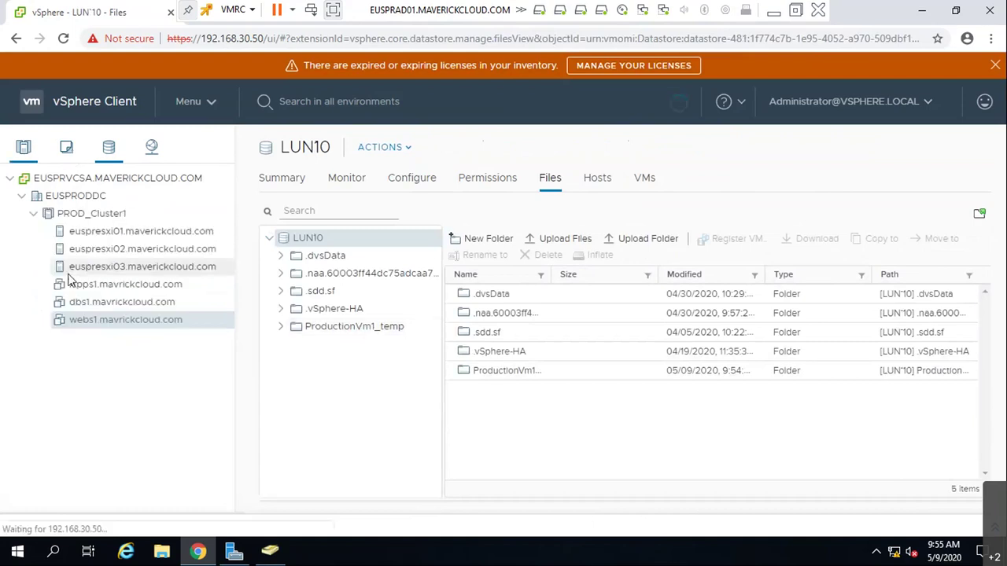
{"action": "right_click", "coordinate": [128, 329]}
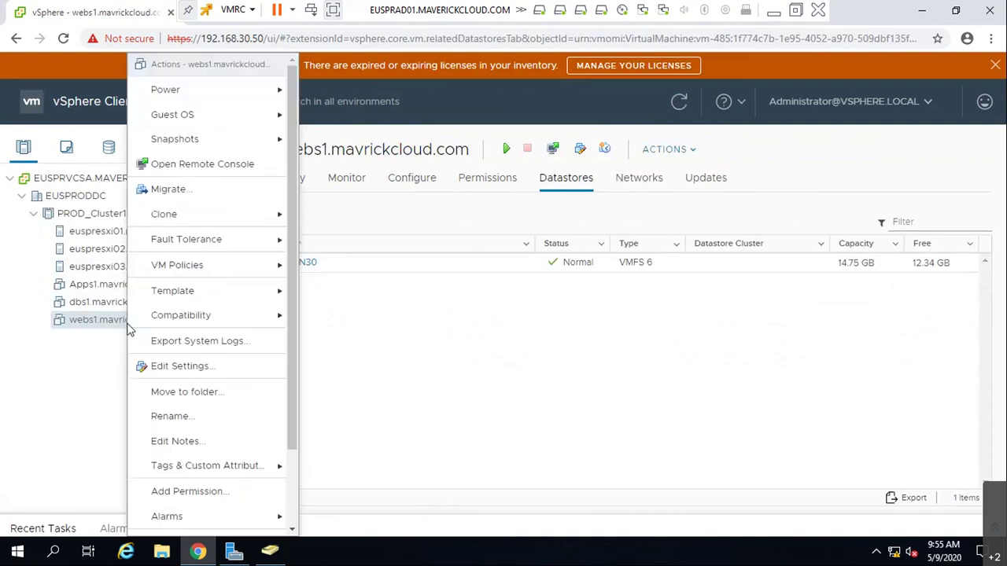
{"action": "left_click", "coordinate": [328, 304]}
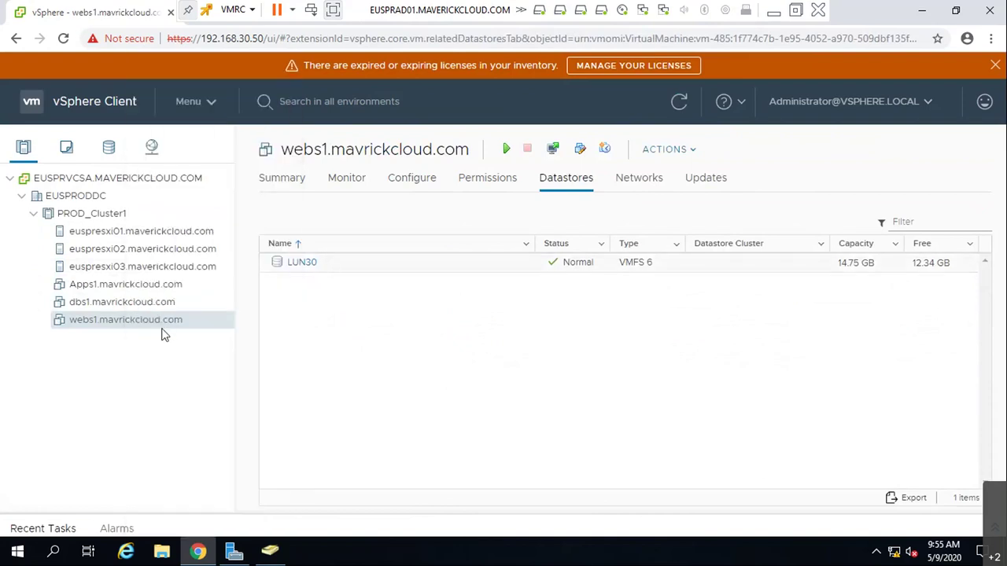
{"action": "right_click", "coordinate": [161, 327]}
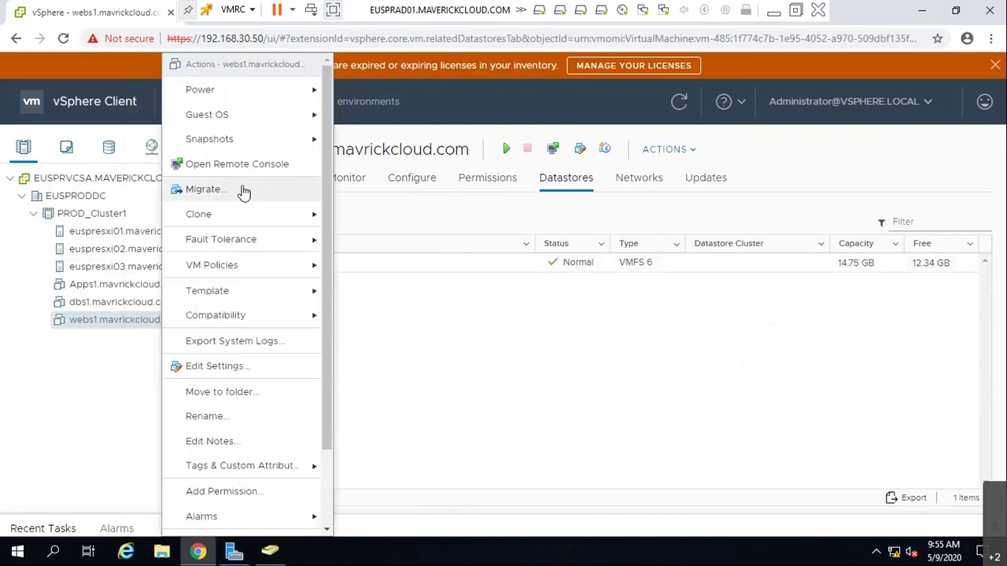
{"action": "left_click", "coordinate": [240, 191]}
{"action": "left_click", "coordinate": [341, 274]}
{"action": "left_click", "coordinate": [889, 466]}
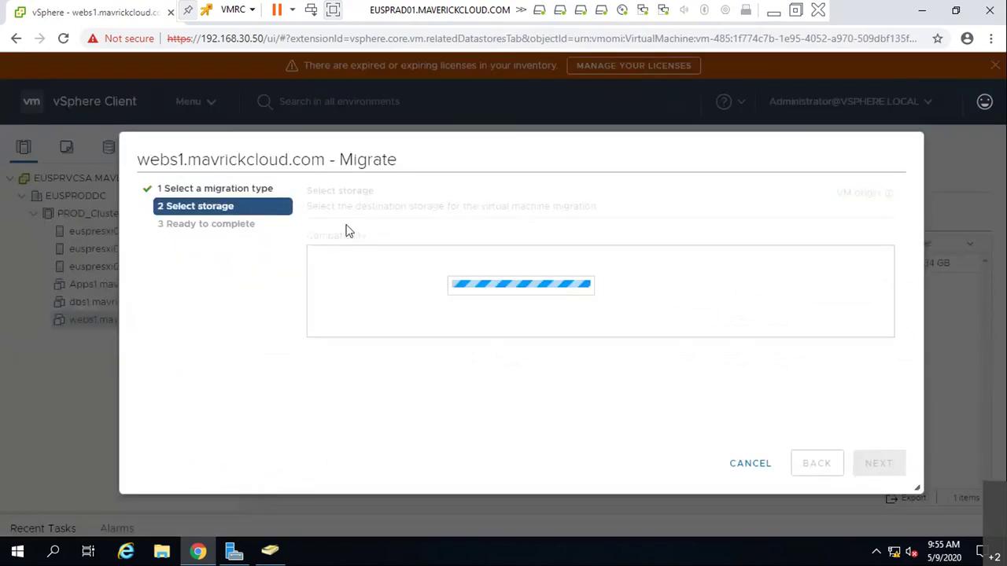
{"action": "left_click", "coordinate": [353, 376]}
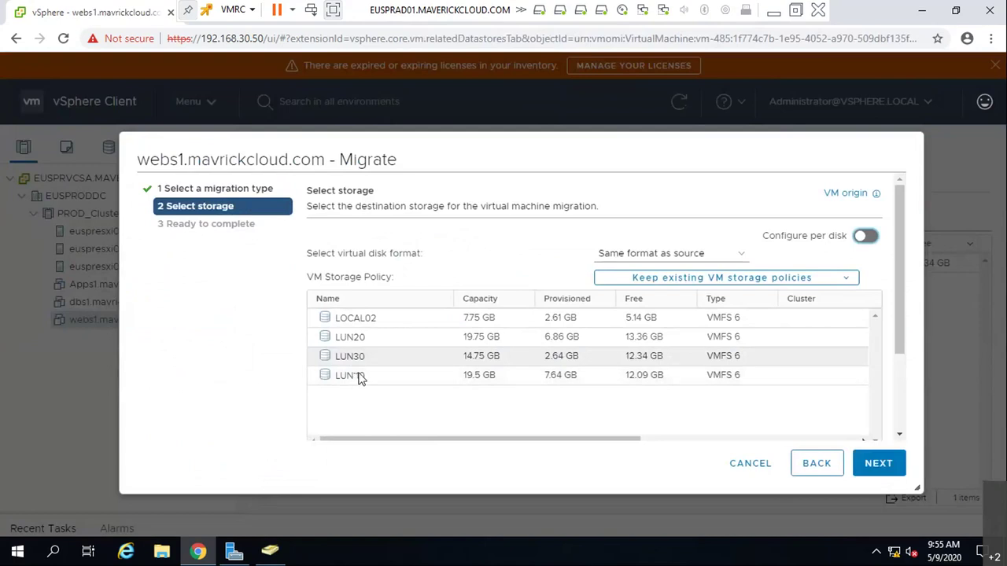
{"action": "left_click", "coordinate": [870, 470]}
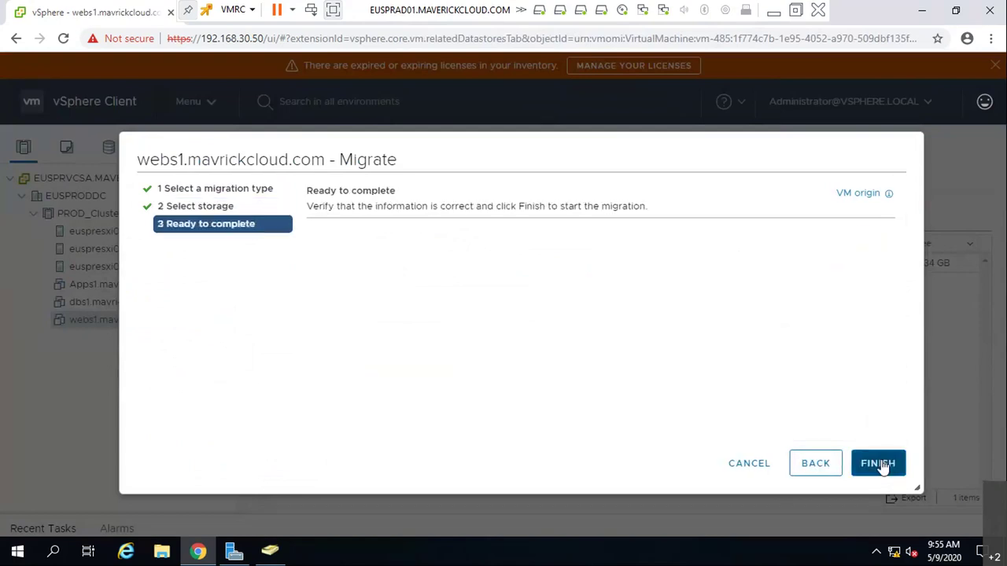
{"action": "left_click", "coordinate": [892, 465]}
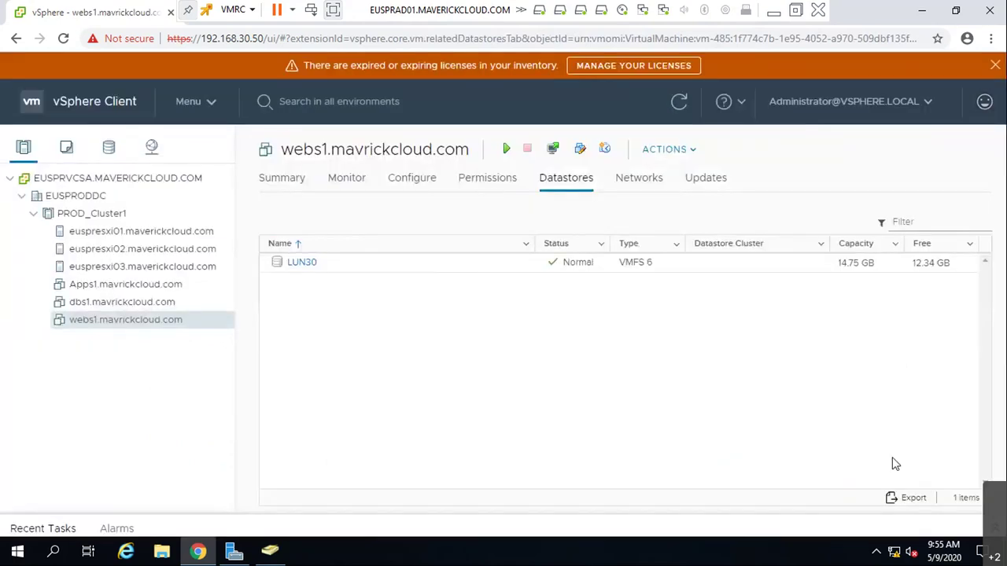
- Check Recent Tasks, then open LUN10's files to confirm webs1's folder arrived
{"action": "left_click", "coordinate": [69, 529]}
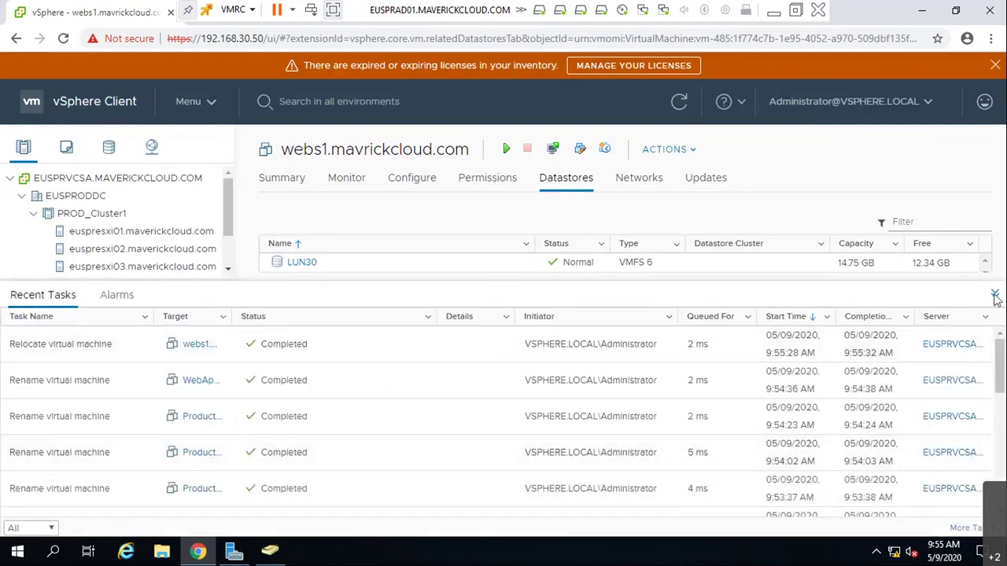
{"action": "left_click", "coordinate": [995, 293]}
{"action": "left_click", "coordinate": [302, 263]}
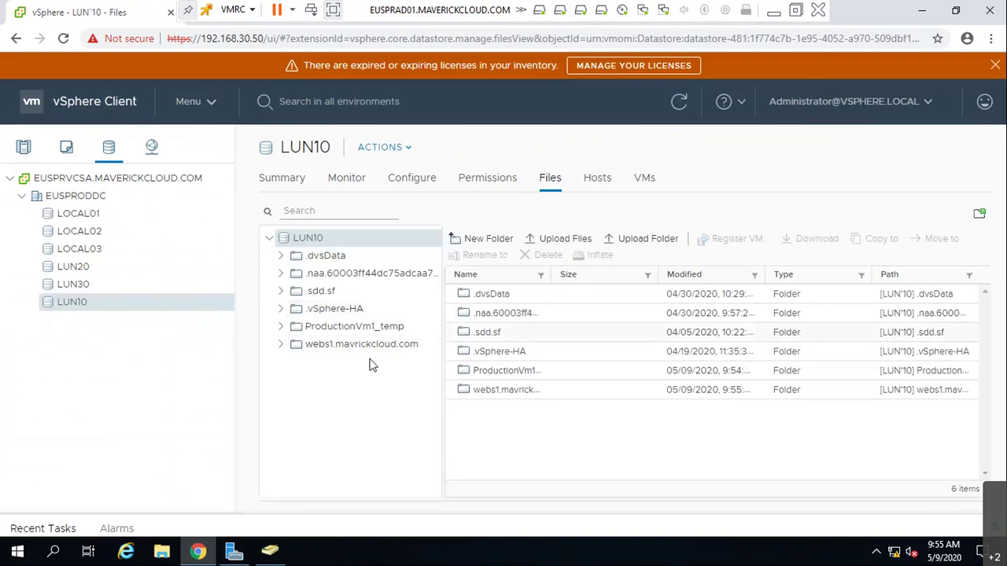
- Inspect webs1's folder on LUN10, then open LUN10's file browser from dbs1's Datastores tab
{"action": "left_click", "coordinate": [315, 343]}
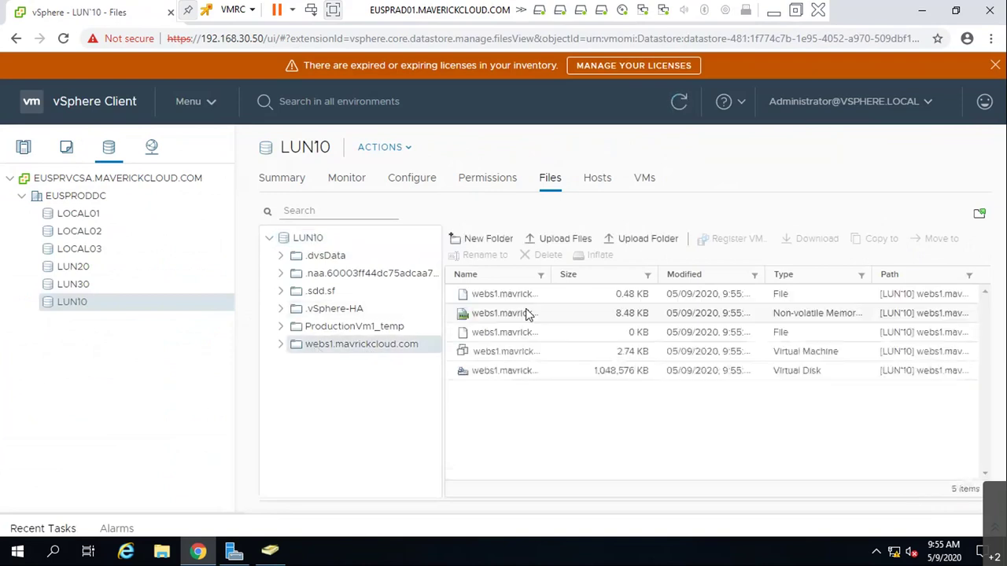
{"action": "double_click", "coordinate": [553, 274]}
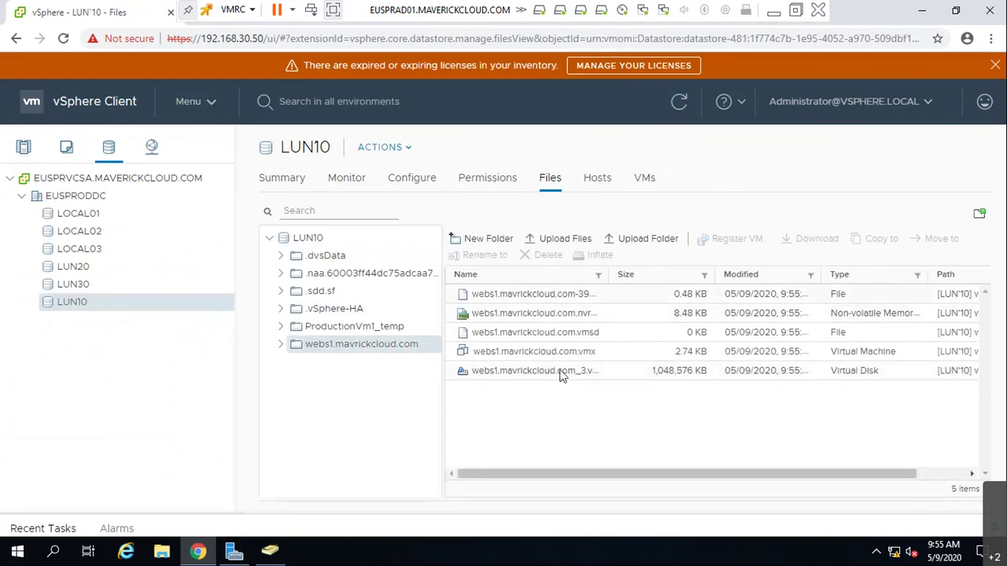
{"action": "left_click", "coordinate": [23, 147]}
{"action": "left_click", "coordinate": [120, 304]}
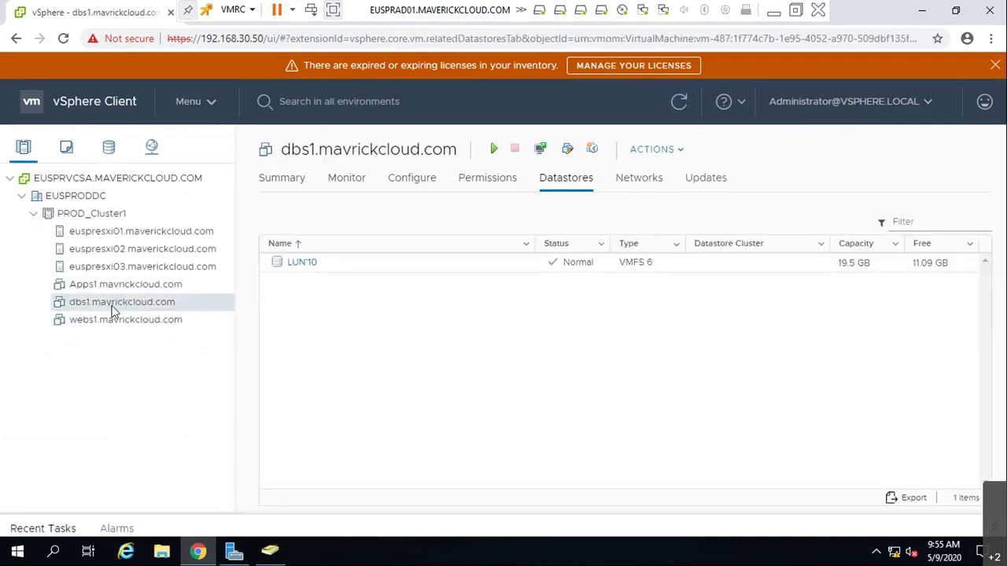
{"action": "left_click", "coordinate": [311, 264]}
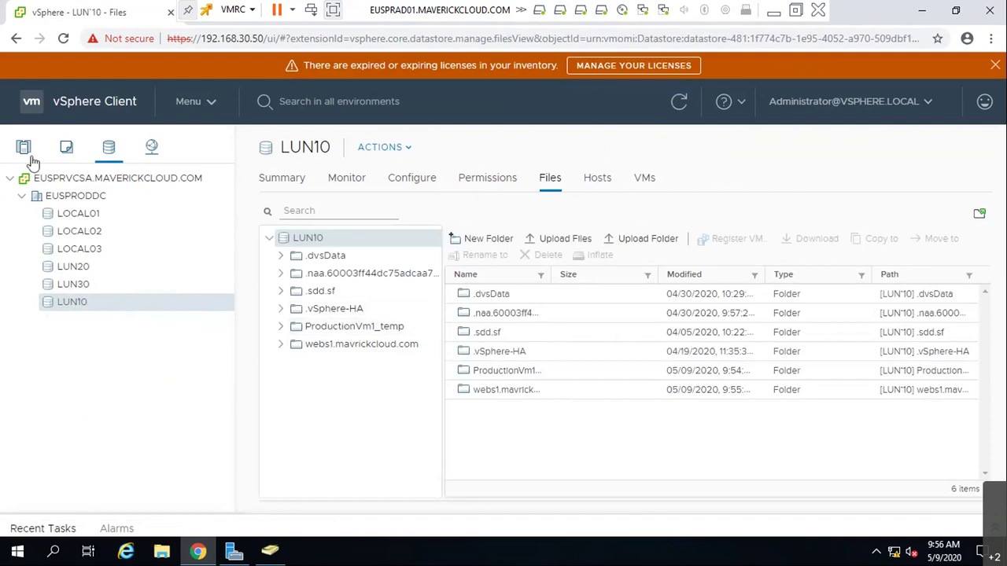
- Migrate dbs1.mavrickcloud.com's storage only from LUN10 to the LUN30 datastore
{"action": "right_click", "coordinate": [136, 305]}
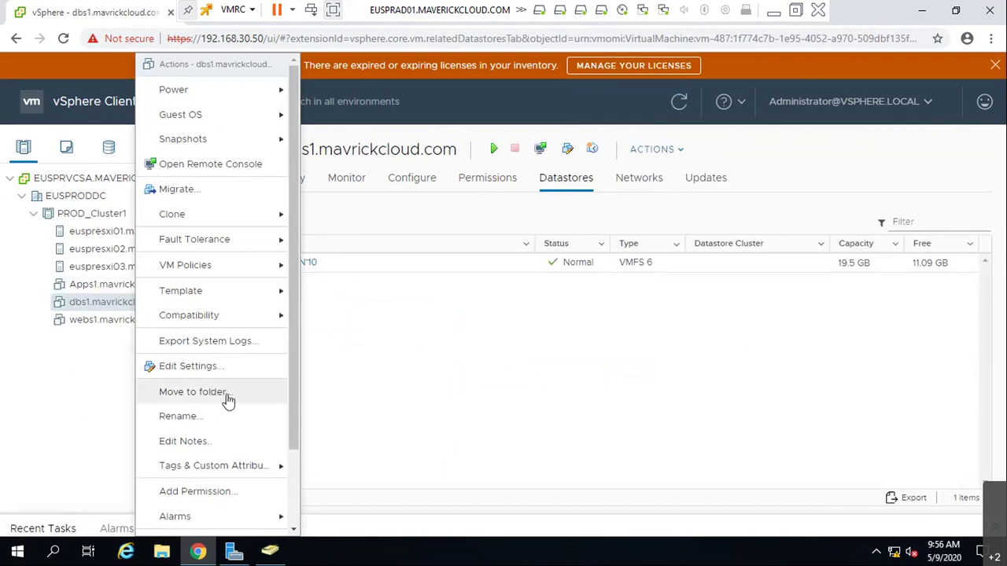
{"action": "left_click", "coordinate": [477, 243]}
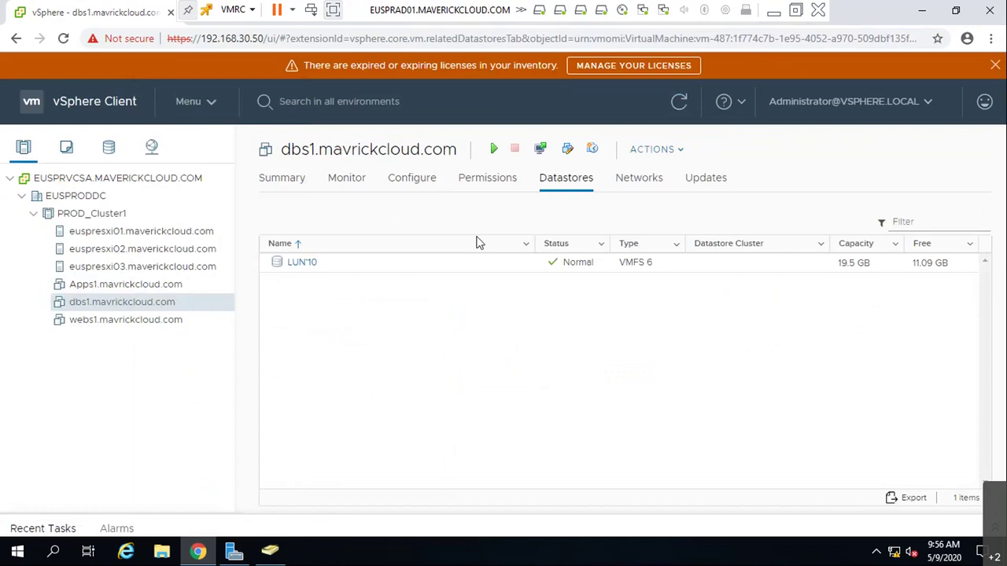
{"action": "left_click", "coordinate": [397, 276]}
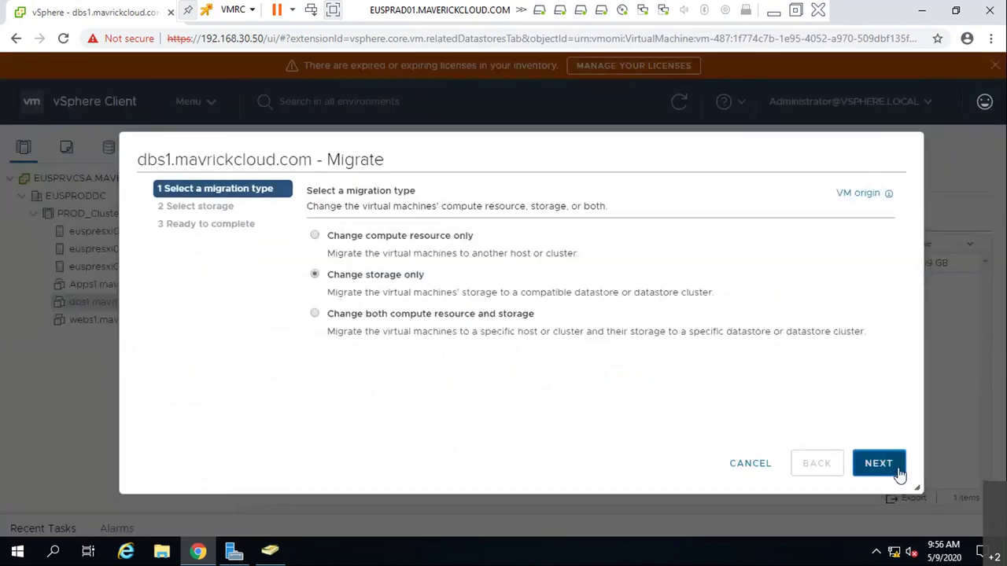
{"action": "left_click", "coordinate": [879, 465]}
{"action": "left_click", "coordinate": [405, 358]}
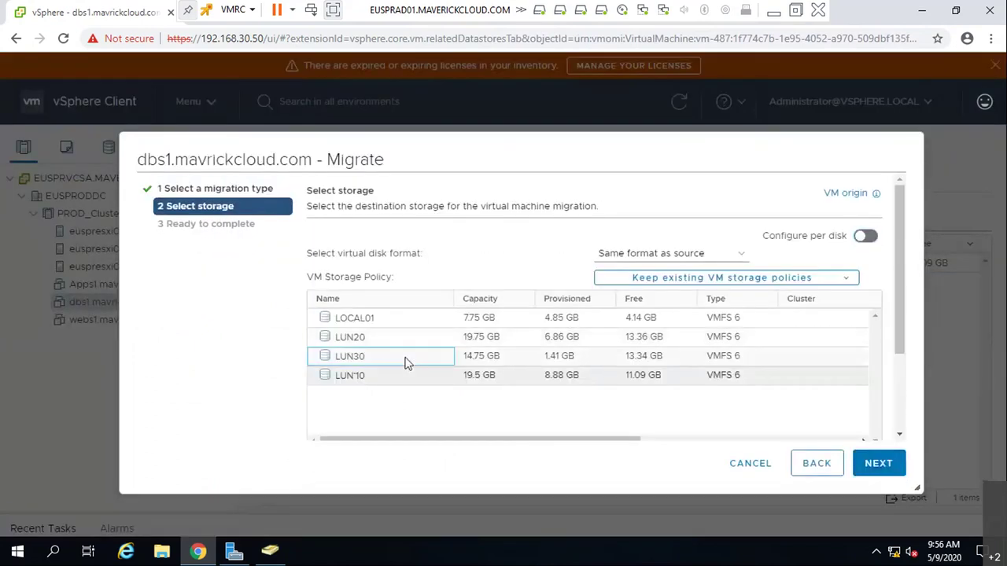
{"action": "left_click", "coordinate": [865, 465]}
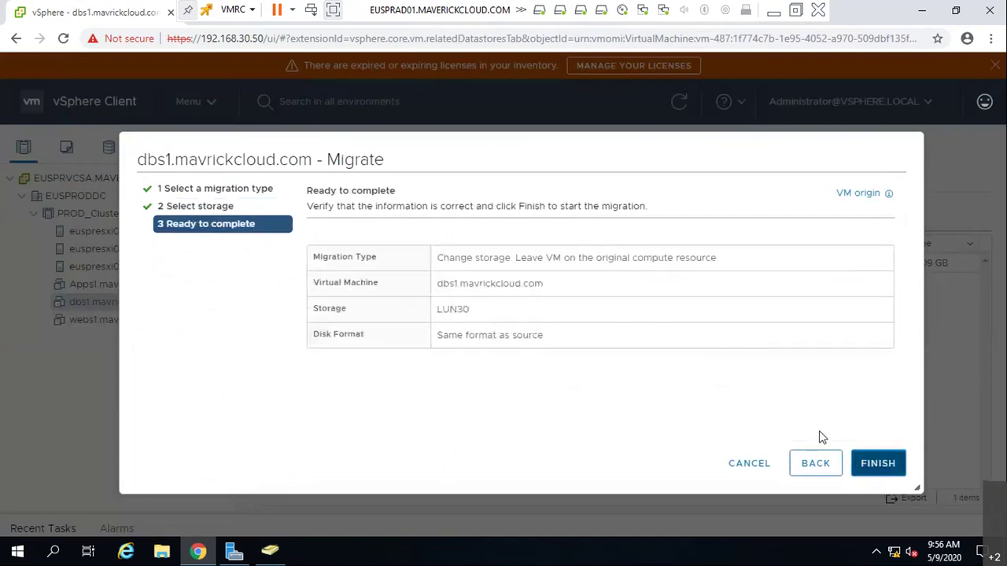
{"action": "left_click", "coordinate": [878, 463]}
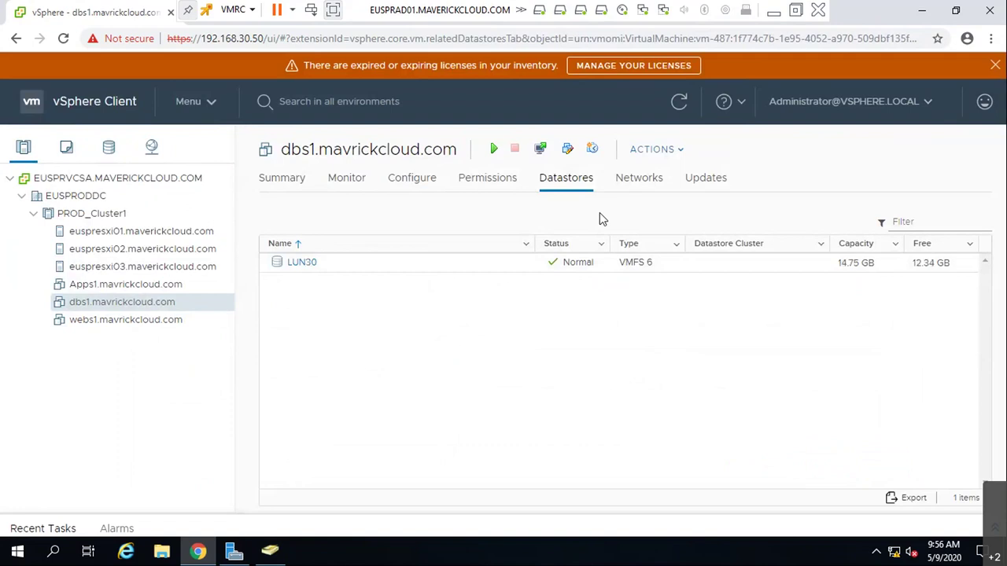
- Verify dbs1's folder on LUN30, then open LUN20's FTVM folder and select FTVM.vmsd
{"action": "left_click", "coordinate": [298, 263]}
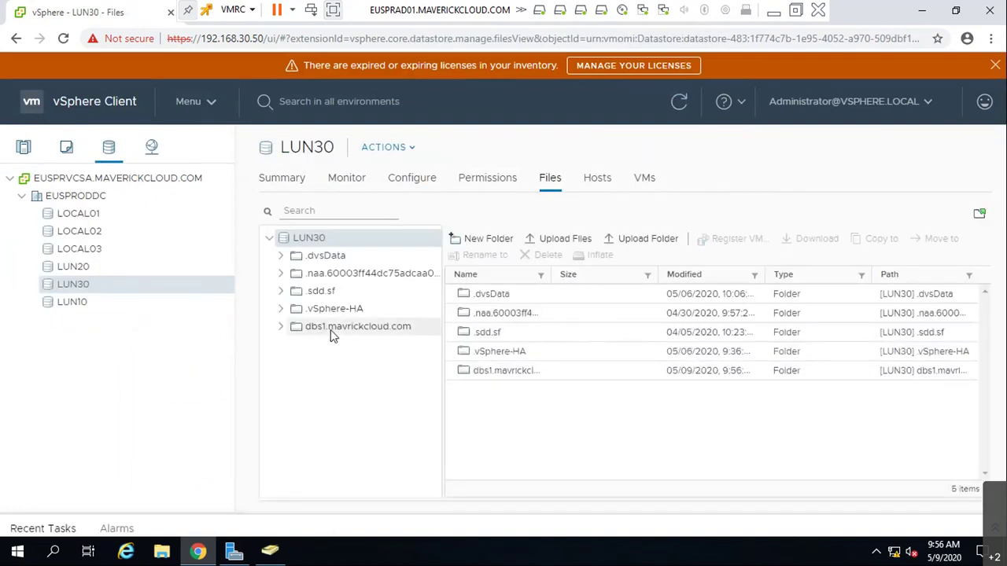
{"action": "left_click", "coordinate": [90, 270]}
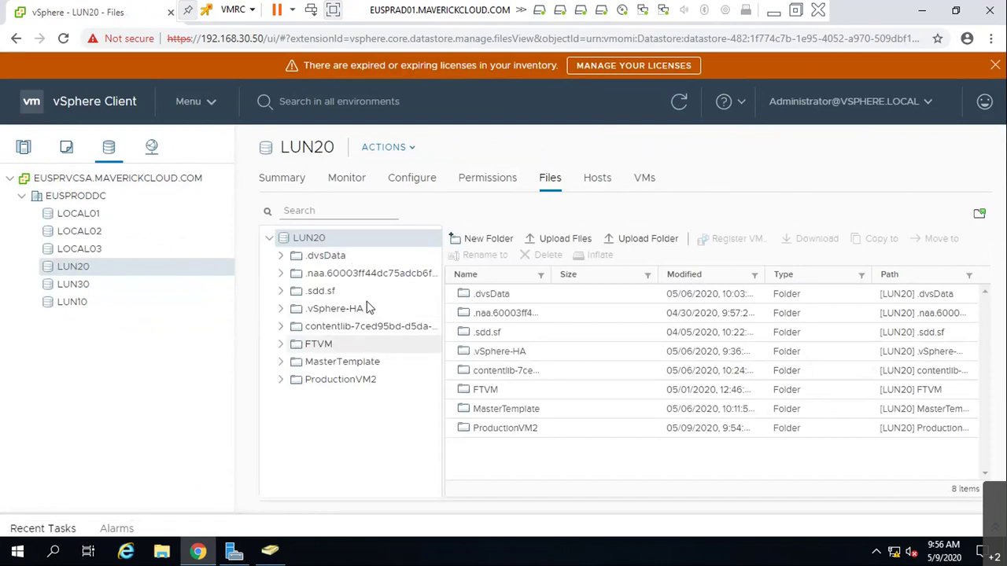
{"action": "right_click", "coordinate": [308, 344]}
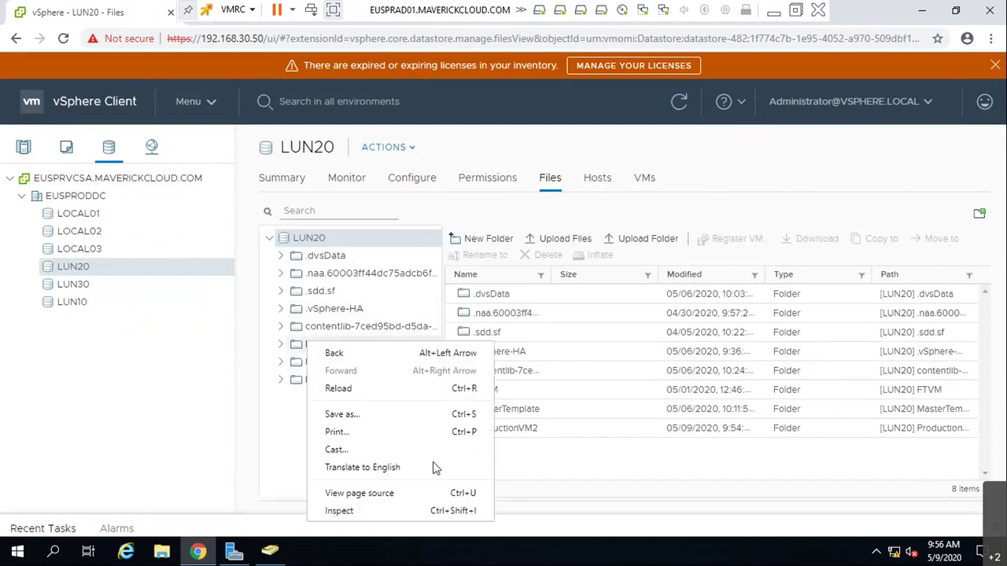
{"action": "left_click", "coordinate": [684, 480]}
{"action": "left_click", "coordinate": [315, 350]}
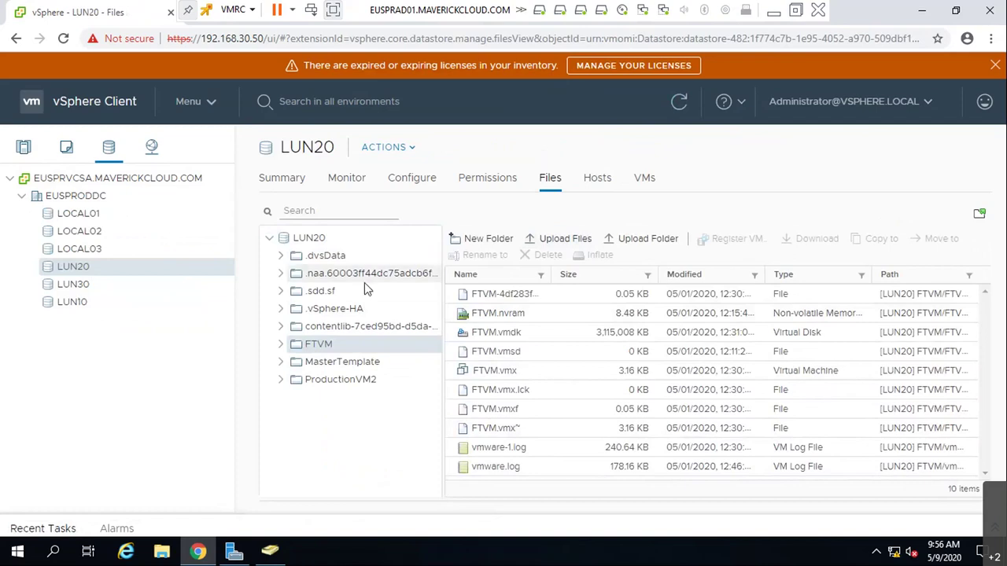
{"action": "right_click", "coordinate": [319, 345]}
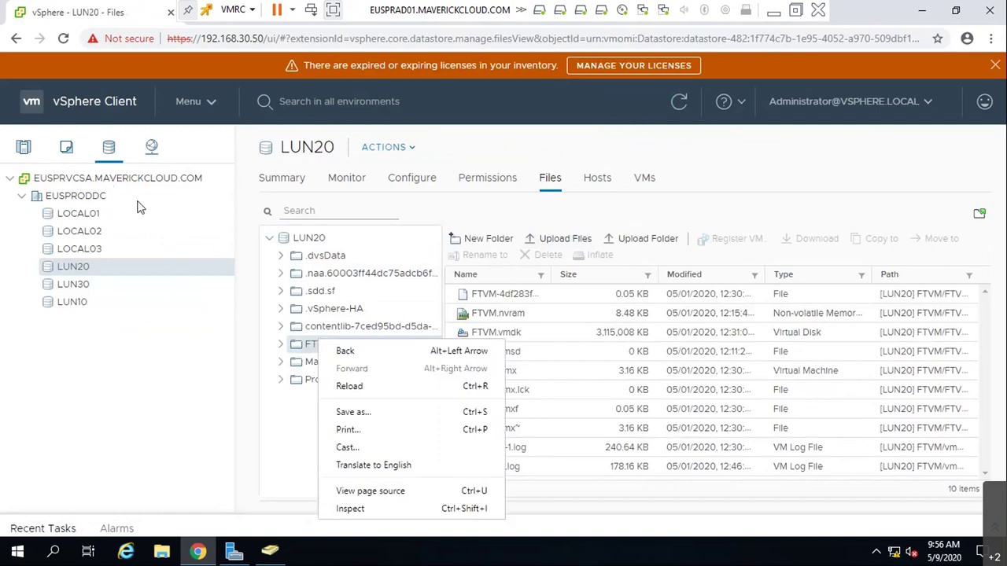
{"action": "left_click", "coordinate": [724, 221]}
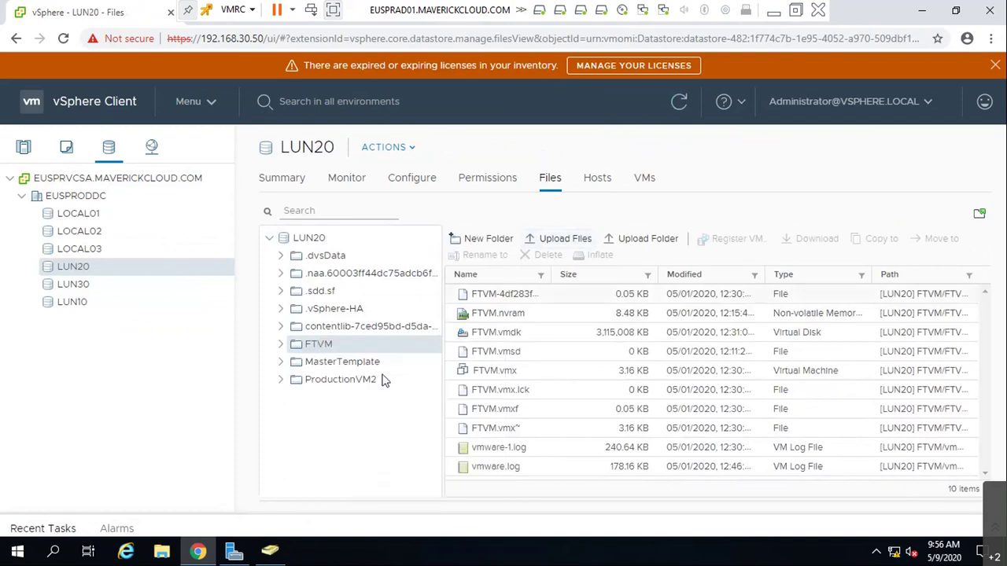
{"action": "left_click", "coordinate": [627, 357]}
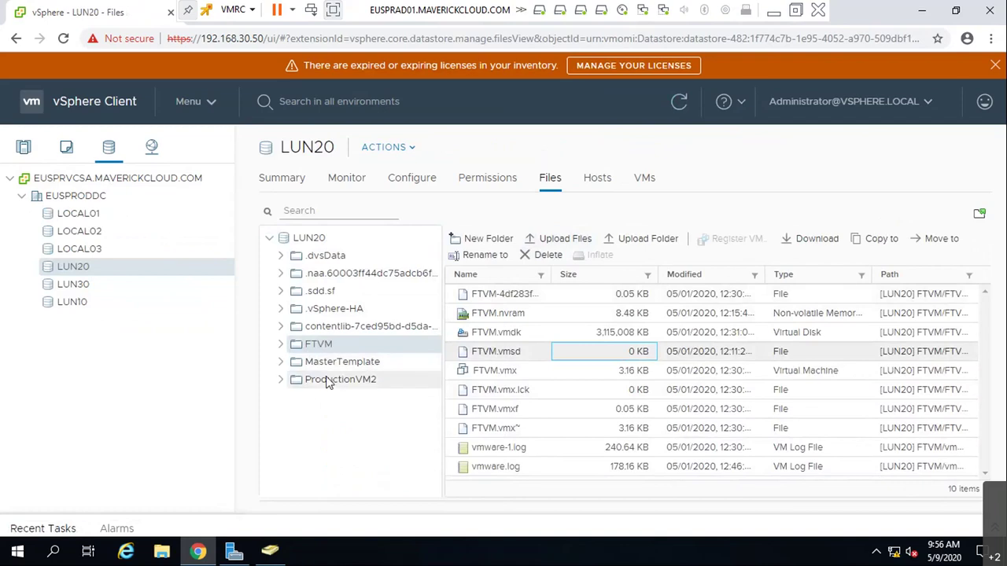
{"action": "left_click", "coordinate": [22, 151]}
- Migrate Apps1.mavrickcloud.com's storage only from LUN20 to the LUN10 datastore
{"action": "left_click", "coordinate": [86, 288]}
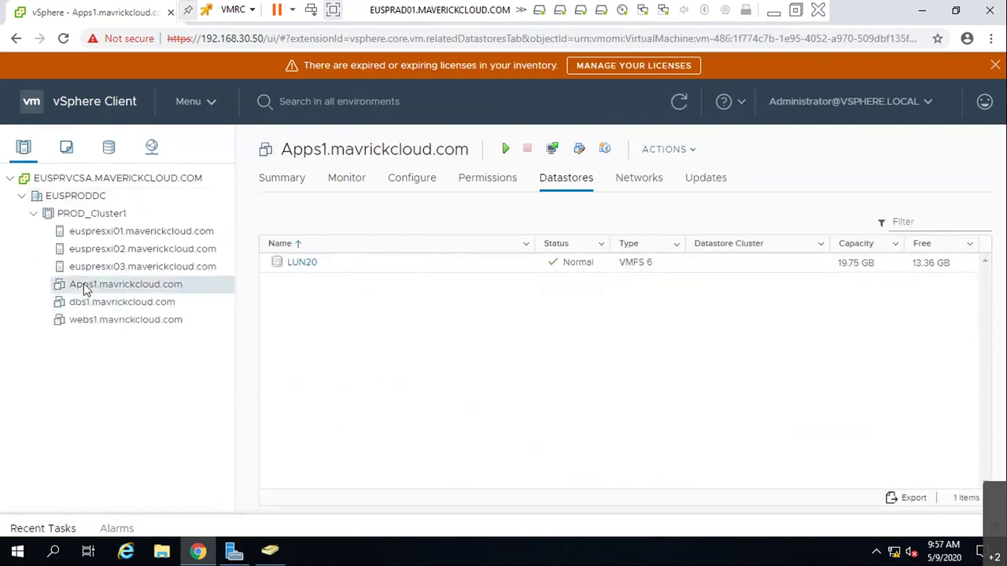
{"action": "right_click", "coordinate": [87, 288]}
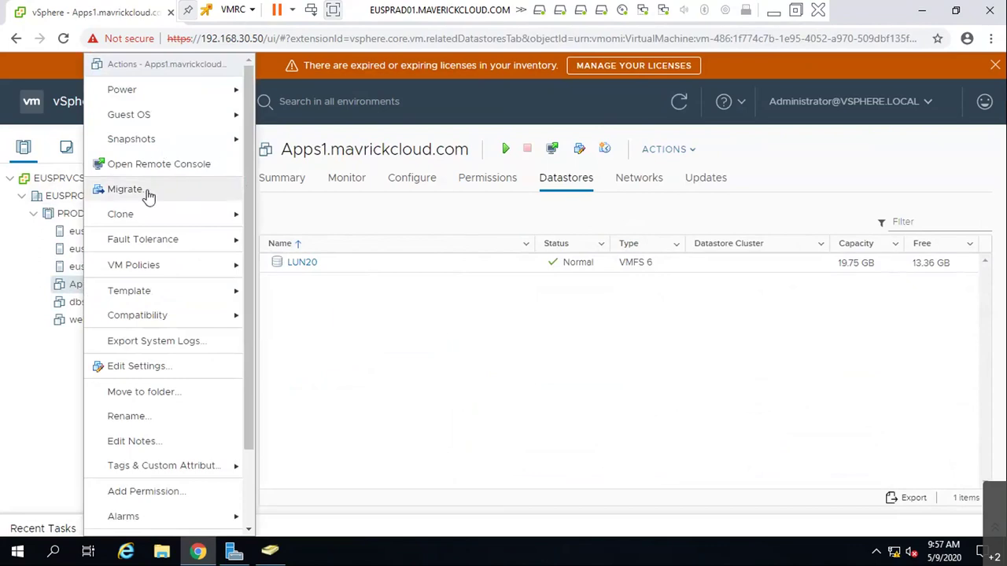
{"action": "left_click", "coordinate": [148, 193]}
{"action": "left_click", "coordinate": [376, 275]}
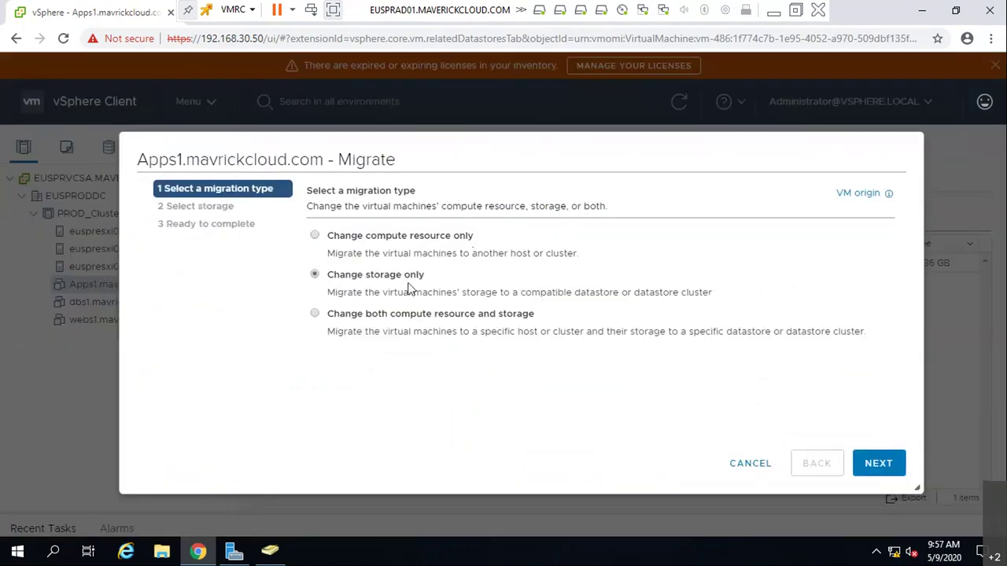
{"action": "left_click", "coordinate": [874, 472]}
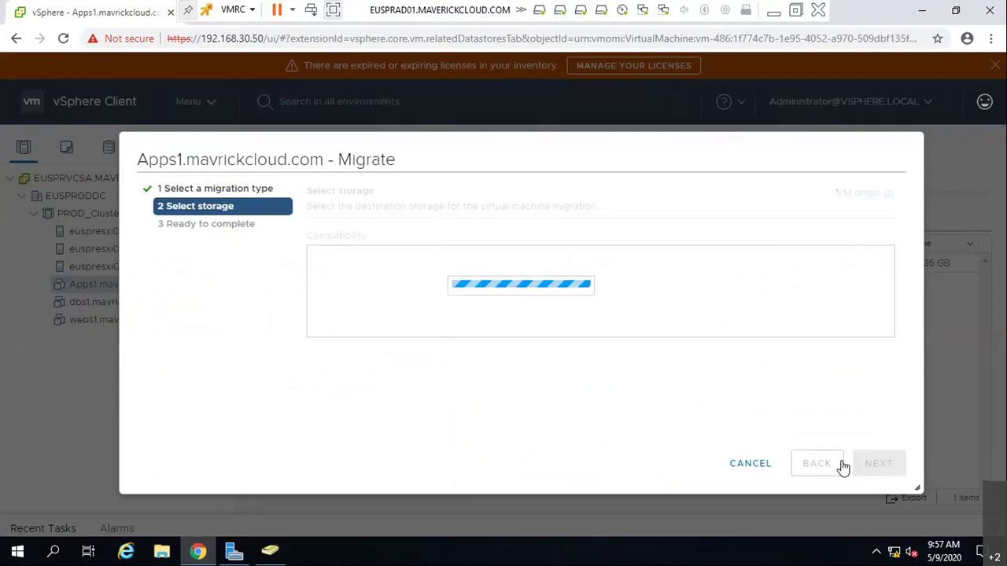
{"action": "left_click", "coordinate": [340, 376]}
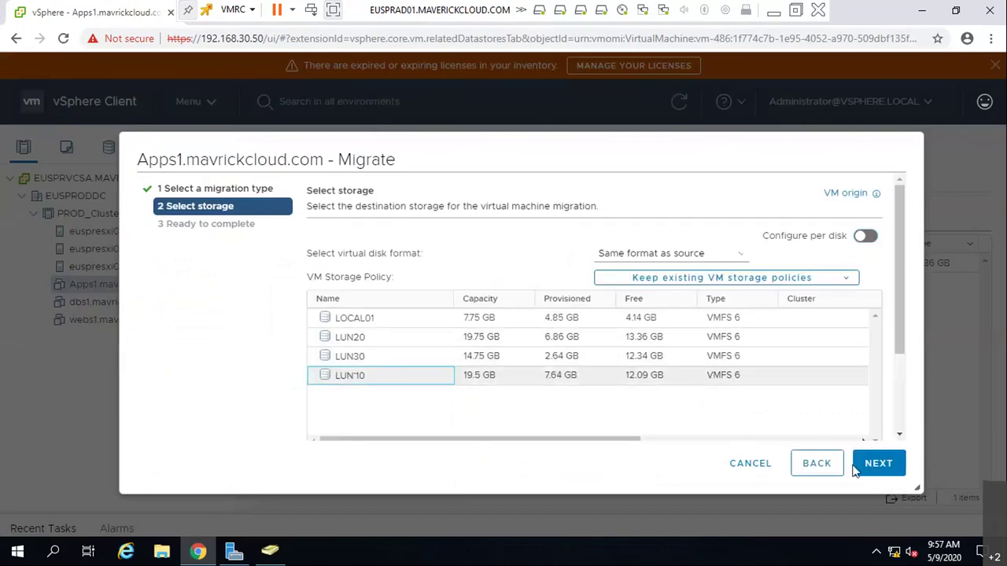
{"action": "left_click", "coordinate": [886, 464]}
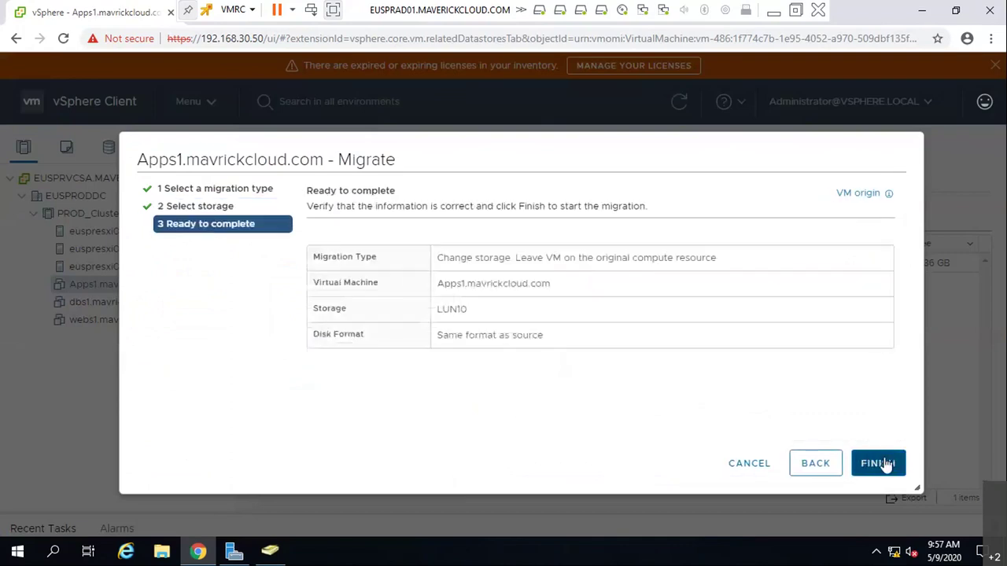
{"action": "left_click", "coordinate": [871, 463]}
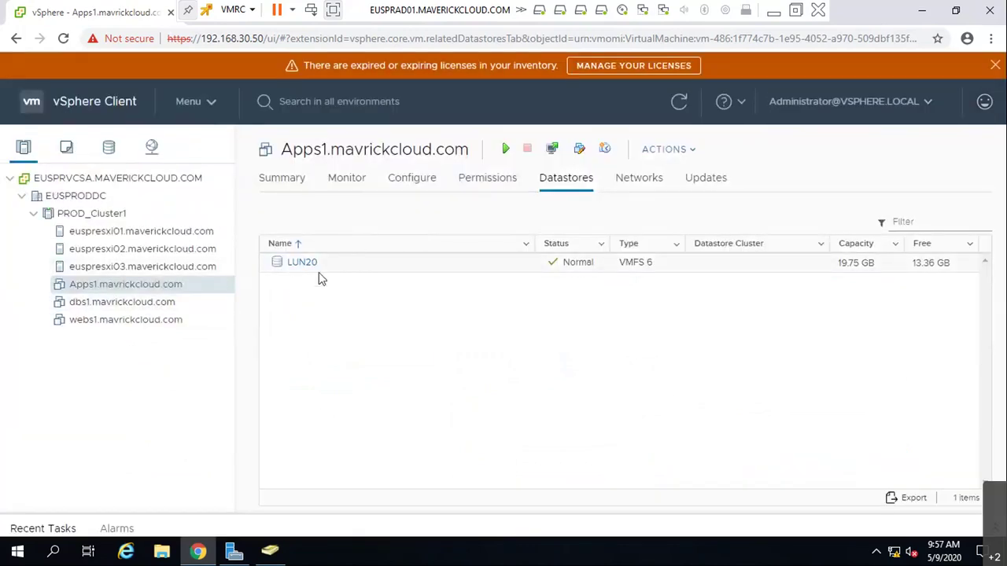
- Browse LUN10's files to find the Apps1 folder, then sort Apps1's datastores by Name
{"action": "left_click", "coordinate": [302, 262]}
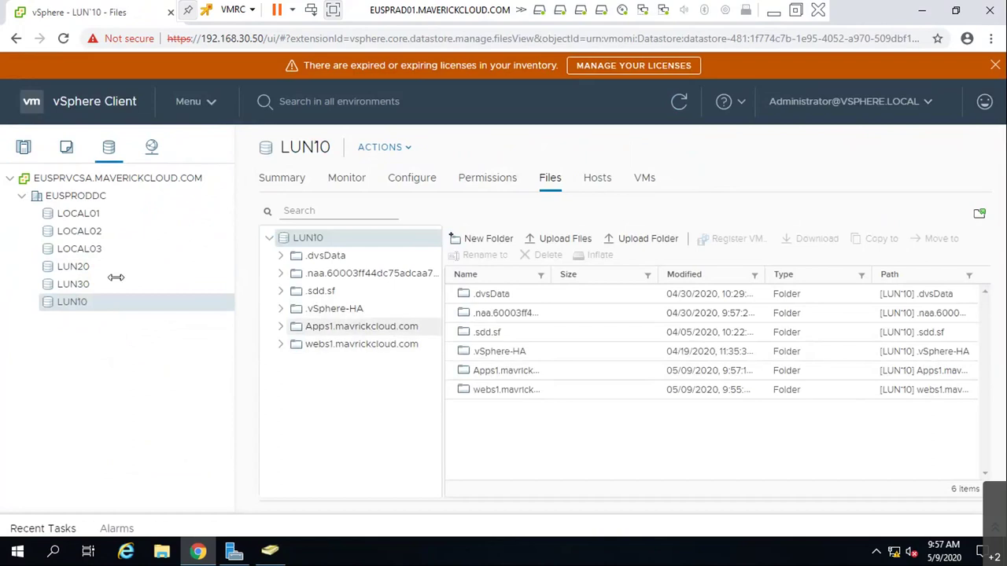
{"action": "left_click", "coordinate": [23, 148]}
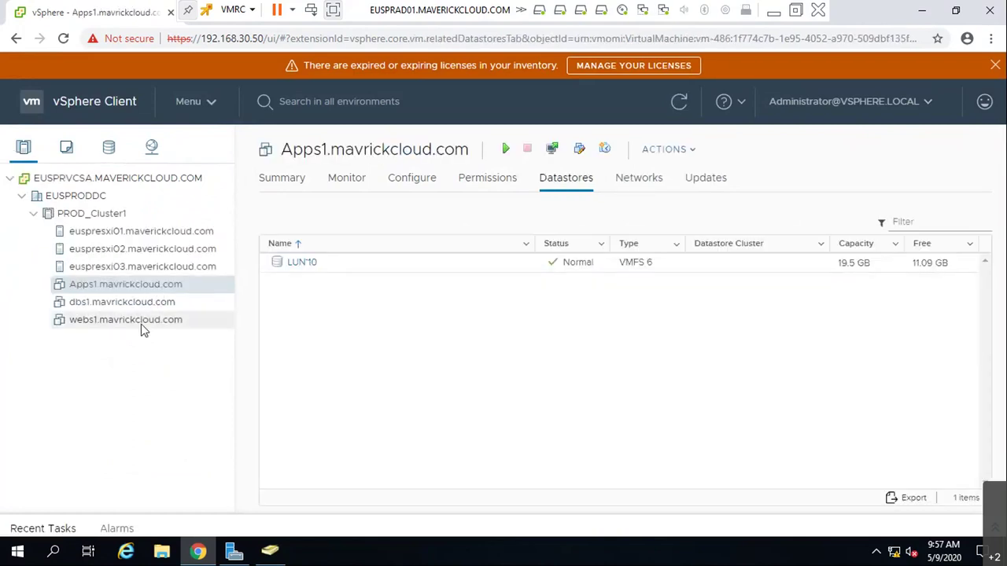
{"action": "left_click", "coordinate": [296, 248]}
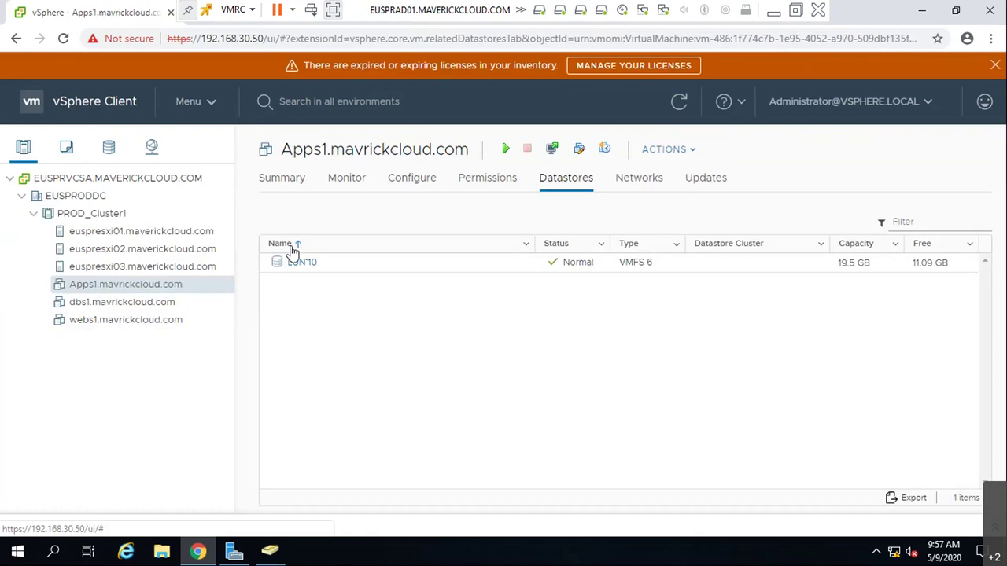
- Select PROD_Cluster1 and bring up its actions, cancelling an accidental New Resource Pool form
{"action": "left_click", "coordinate": [81, 214]}
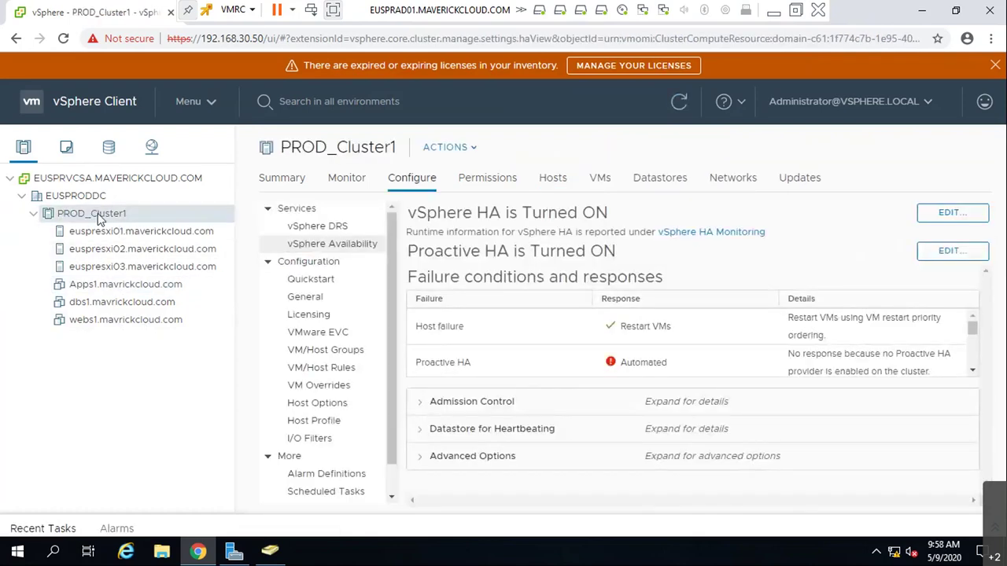
{"action": "right_click", "coordinate": [97, 213]}
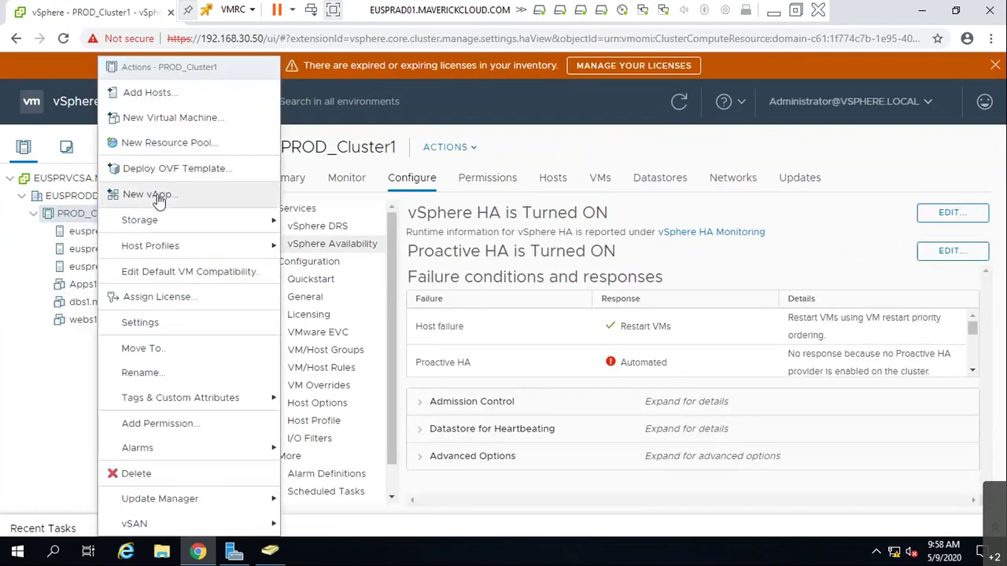
{"action": "left_click", "coordinate": [174, 146]}
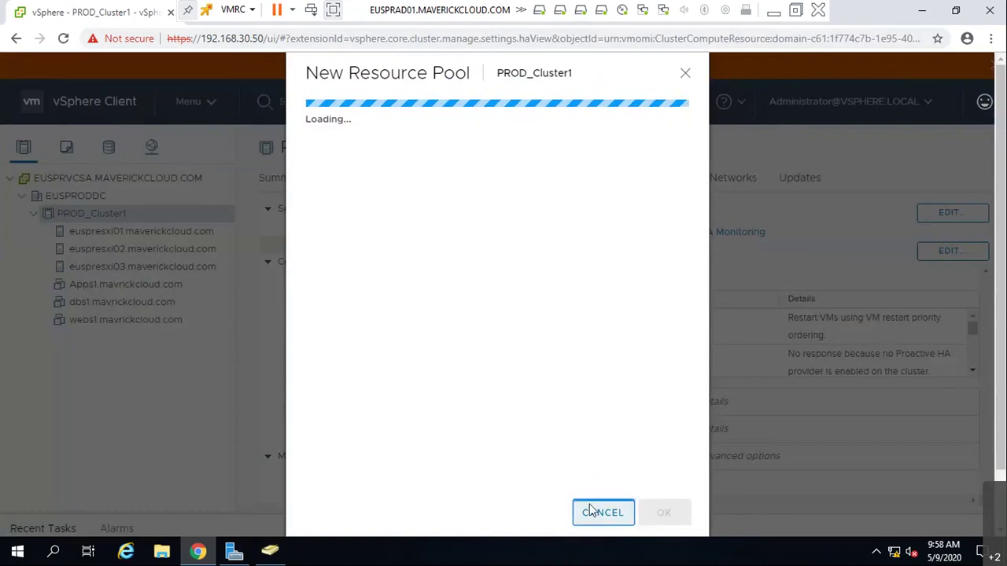
{"action": "left_click", "coordinate": [590, 512]}
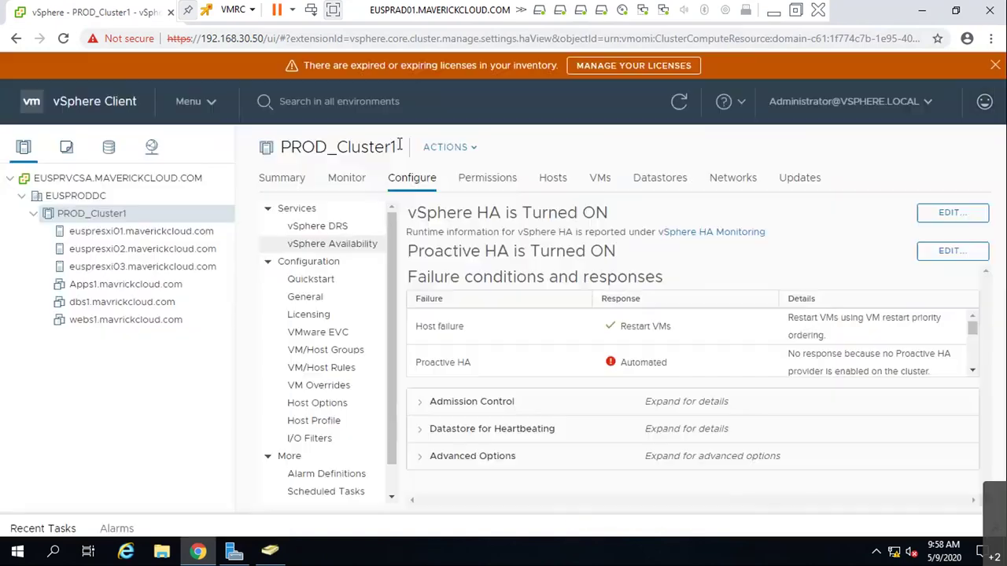
{"action": "right_click", "coordinate": [93, 218]}
{"action": "key", "text": "Escape"}
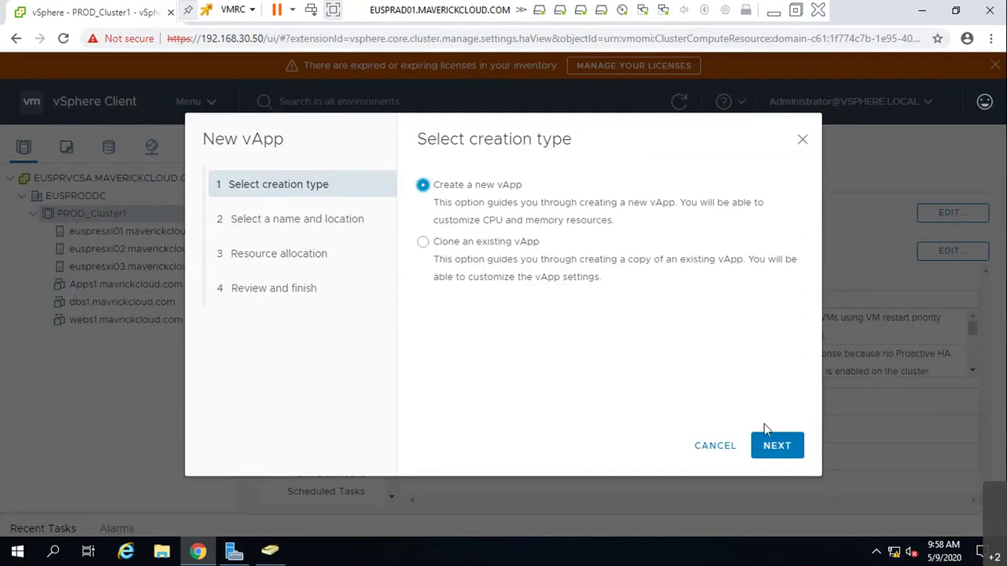
- Dismiss the expired licenses notice and launch New vApp from PROD_Cluster1's actions menu
{"action": "left_click", "coordinate": [772, 454]}
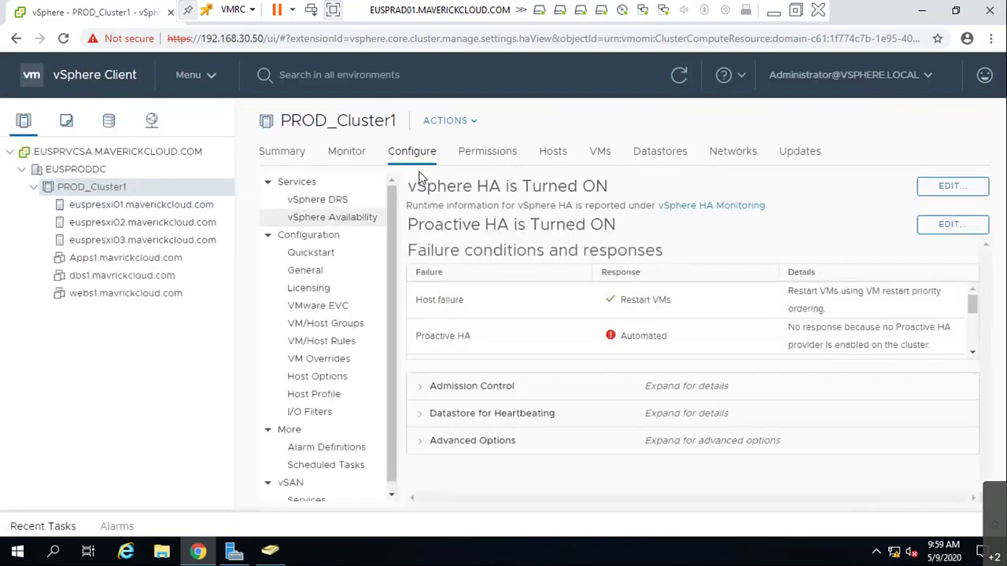
{"action": "left_click", "coordinate": [997, 71]}
{"action": "right_click", "coordinate": [101, 192]}
{"action": "mouse_move", "coordinate": [135, 220]}
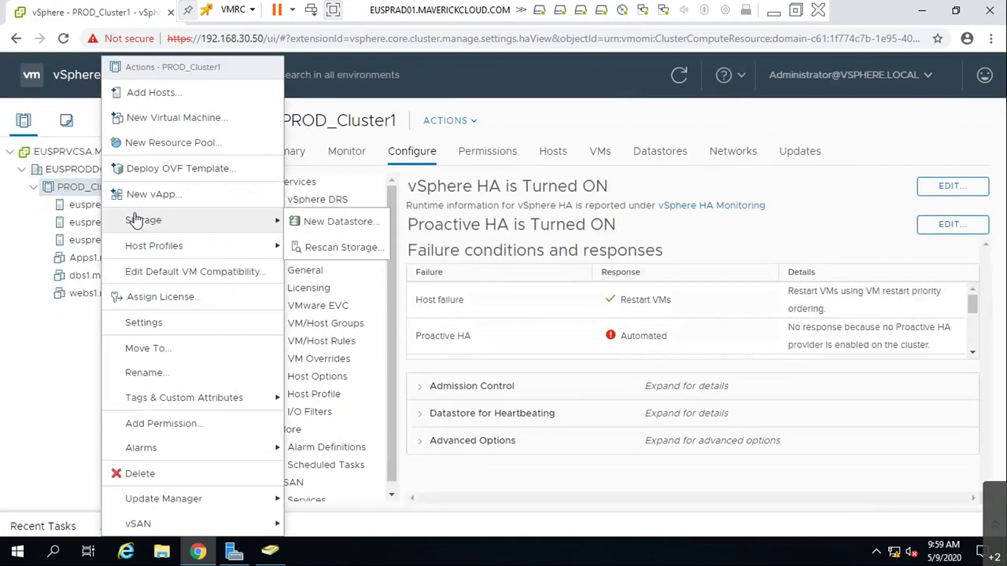
{"action": "left_click", "coordinate": [147, 194]}
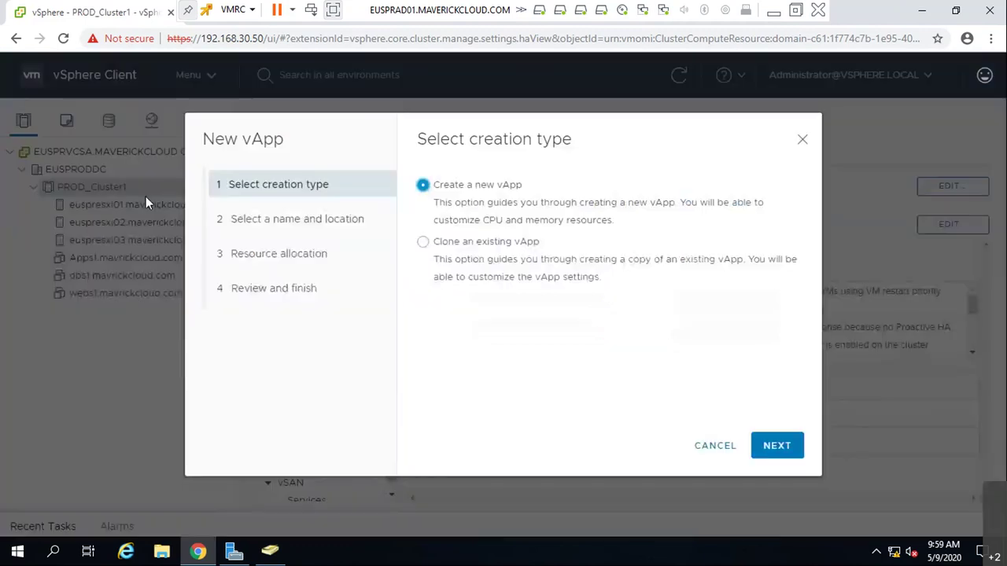
- Keep 'Create a new vApp' and name the vApp dotnetproject
{"action": "left_click", "coordinate": [782, 454]}
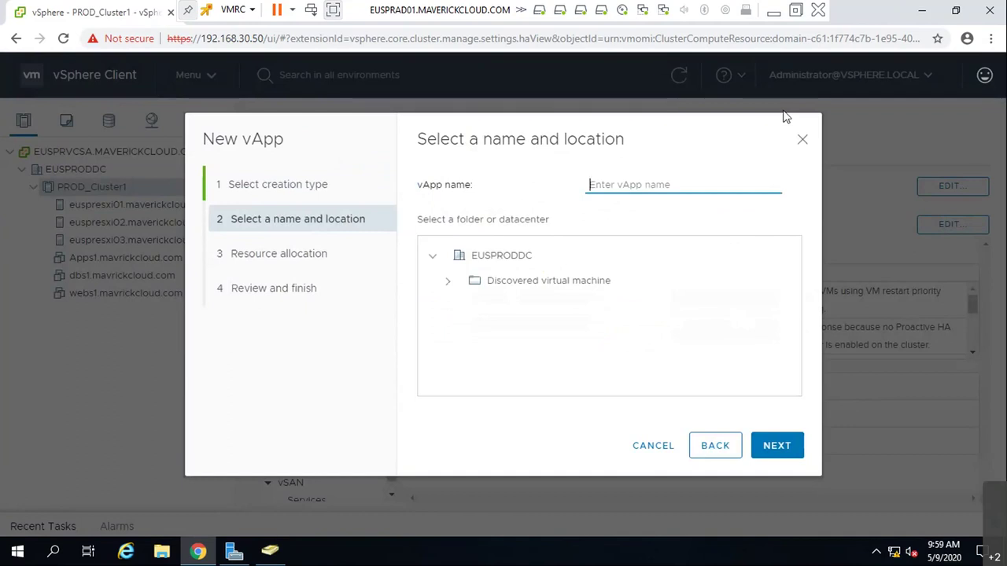
{"action": "type", "text": "don"}
{"action": "key", "text": "BackSpace"}
{"action": "key", "text": "BackSpace"}
{"action": "key", "text": "BackSpace"}
{"action": "type", "text": "newproj"}
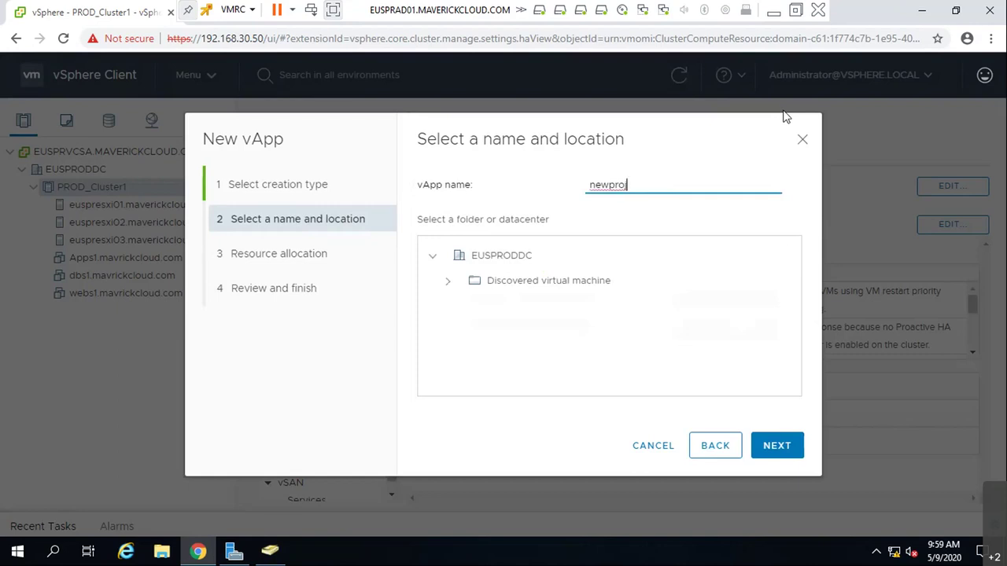
{"action": "type", "text": "."}
{"action": "key", "text": "BackSpace"}
{"action": "key", "text": "BackSpace"}
{"action": "key", "text": "BackSpace"}
{"action": "key", "text": "BackSpace"}
{"action": "key", "text": "BackSpace"}
{"action": "key", "text": "BackSpace"}
{"action": "key", "text": "BackSpace"}
{"action": "type", "text": "dont"}
{"action": "key", "text": "BackSpace"}
{"action": "key", "text": "BackSpace"}
{"action": "type", "text": "tnetproject"}
- Place the vApp in the Discovered virtual machine folder and continue to resource allocation
{"action": "left_click", "coordinate": [768, 446]}
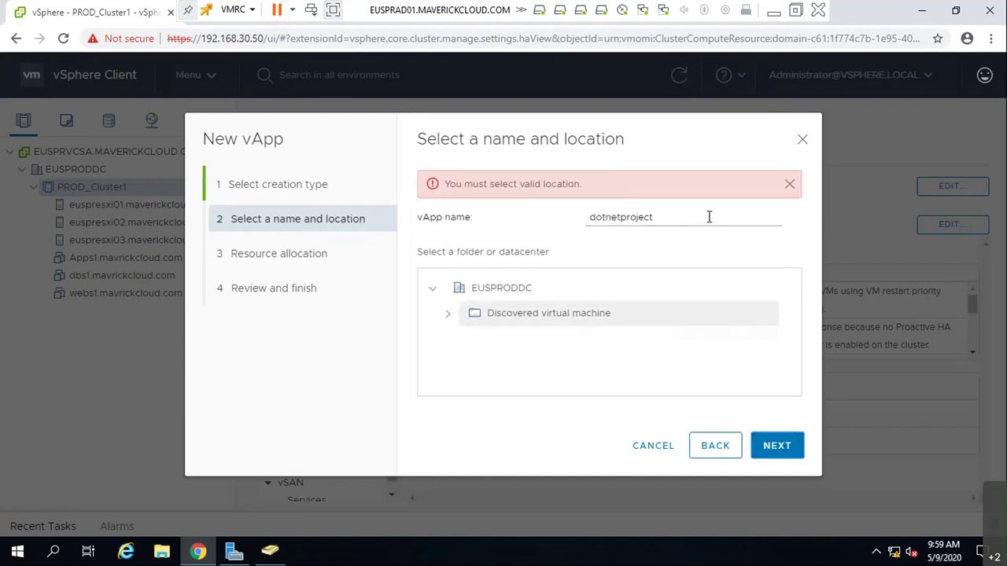
{"action": "left_click", "coordinate": [476, 315]}
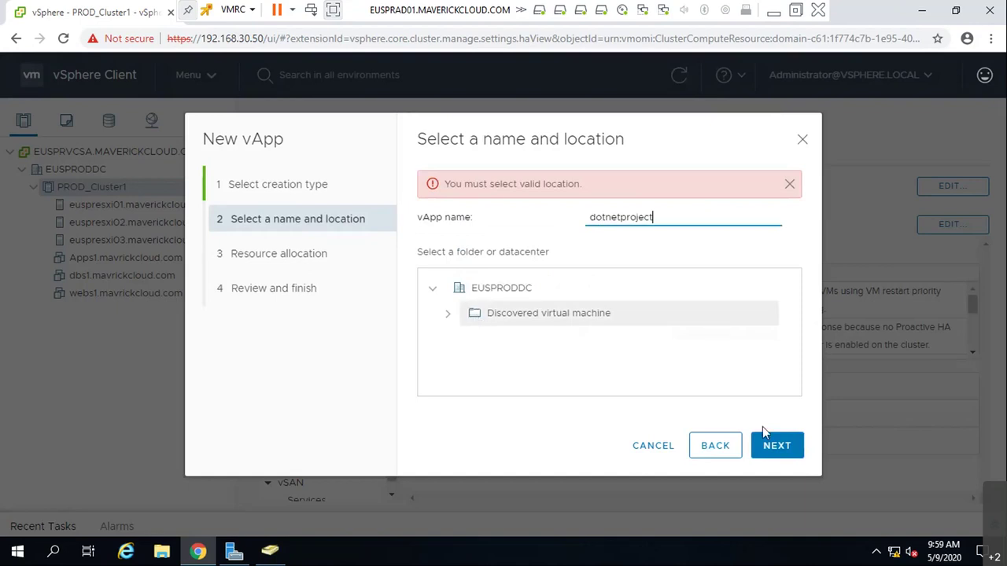
{"action": "left_click", "coordinate": [776, 444]}
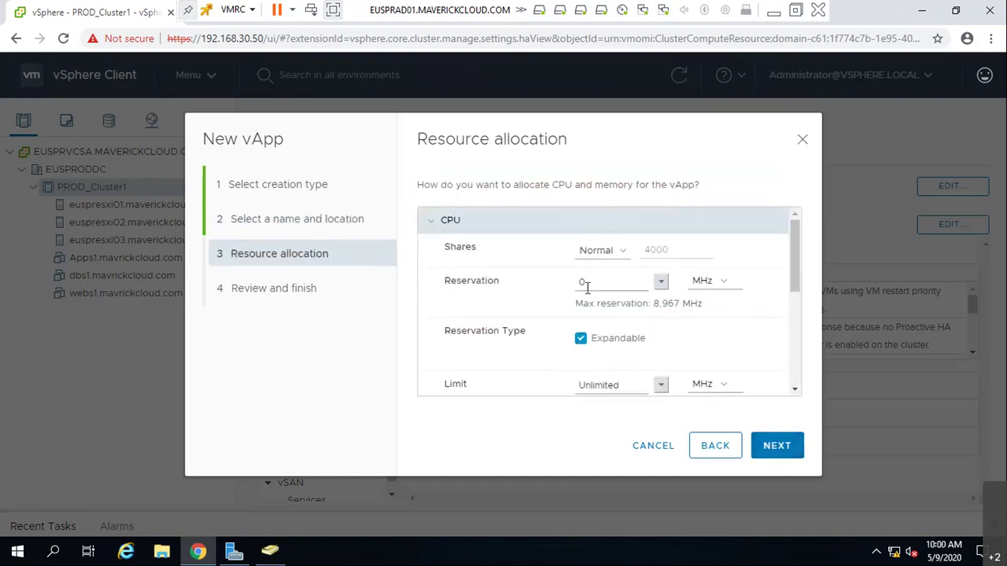
- Keep the default 0–Unlimited CPU and memory allocation and finish creating dotnetproject
{"action": "scroll", "coordinate": [598, 299], "scroll_direction": "down", "scroll_amount": 5}
{"action": "scroll", "coordinate": [613, 342], "scroll_direction": "up", "scroll_amount": 2}
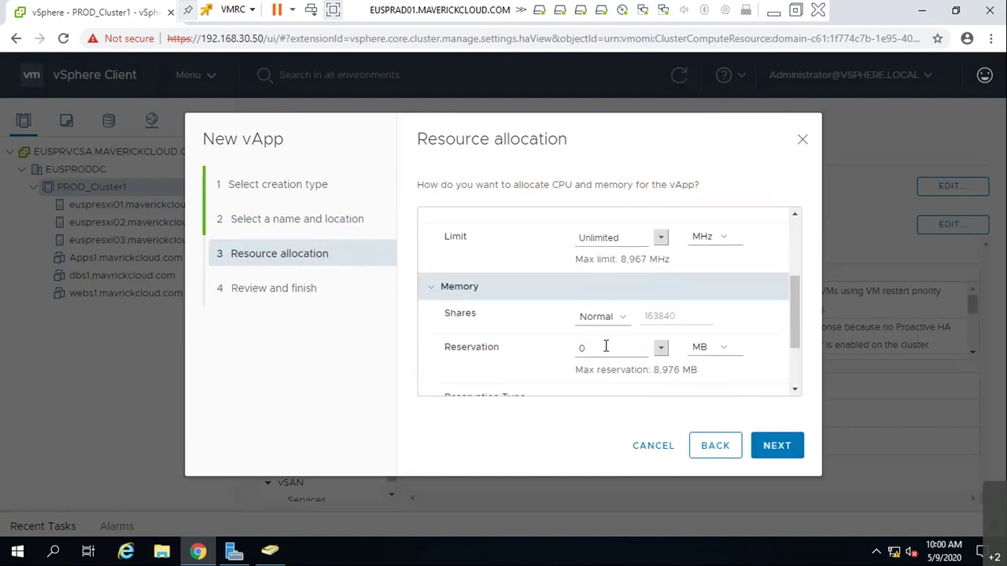
{"action": "scroll", "coordinate": [622, 357], "scroll_direction": "down", "scroll_amount": 3}
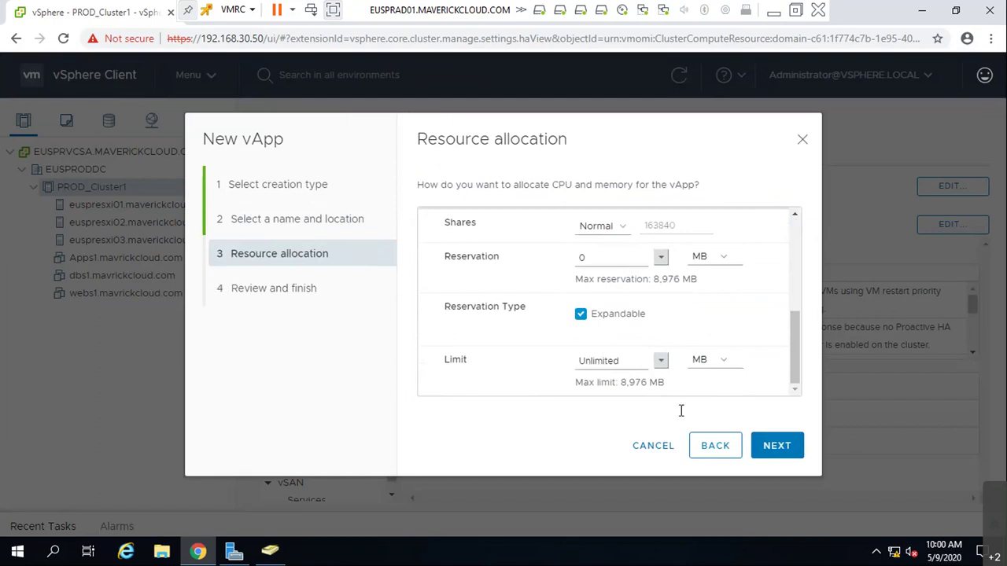
{"action": "left_click", "coordinate": [777, 446]}
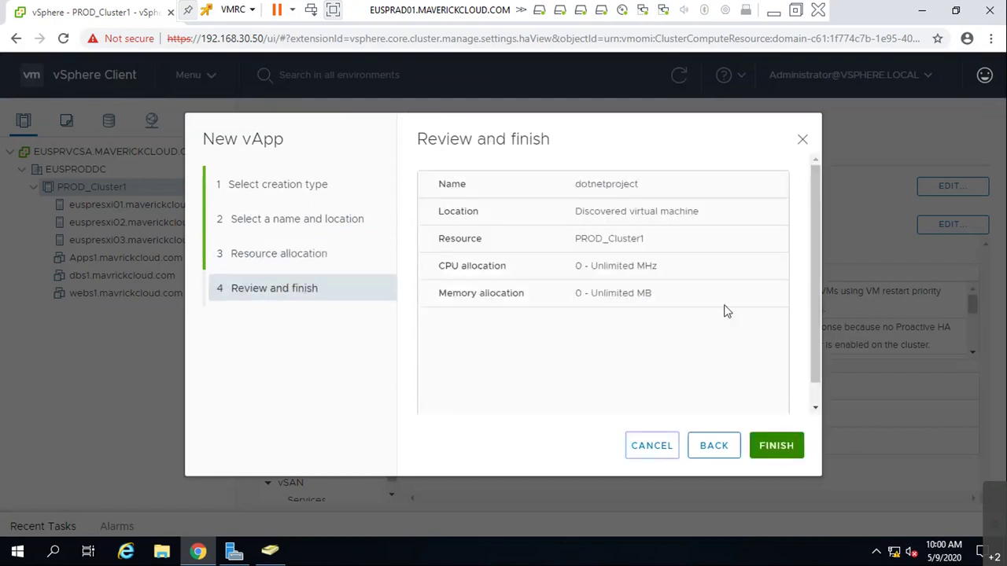
{"action": "left_click", "coordinate": [787, 456]}
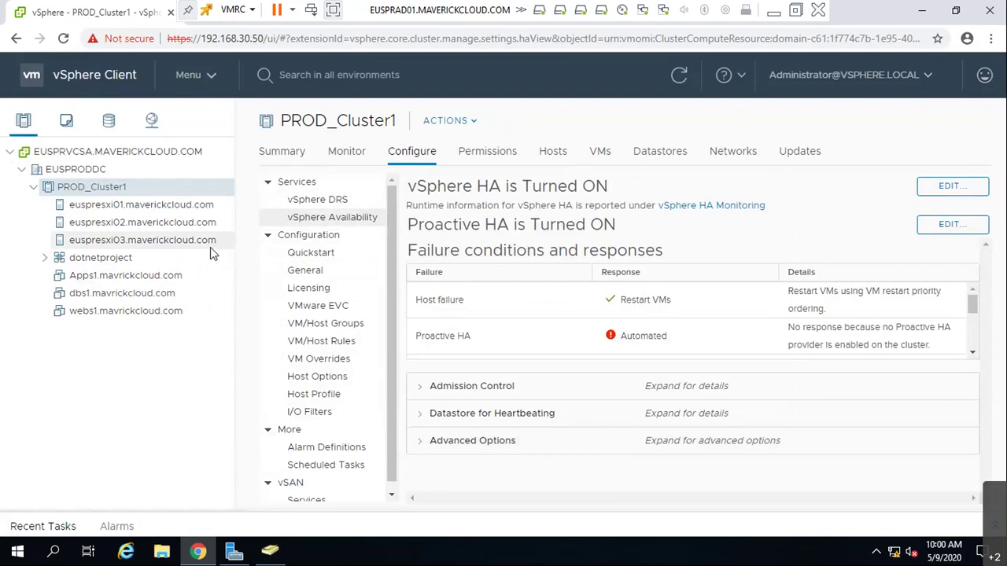
- Browse dotnetproject's Monitor, Configure, Permissions and VMs tabs, then drag Apps1 into the vApp
{"action": "left_click", "coordinate": [166, 259]}
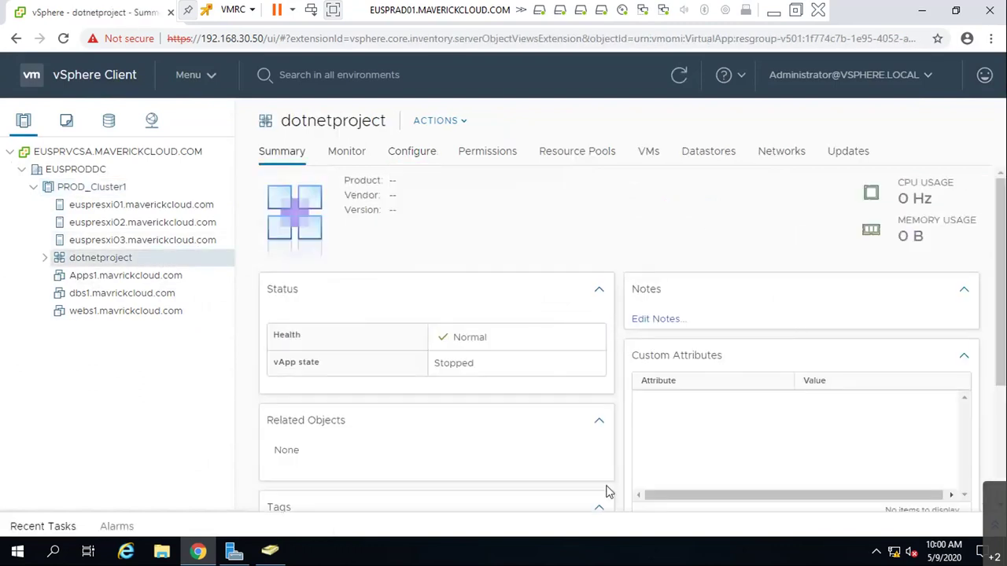
{"action": "left_click", "coordinate": [351, 151]}
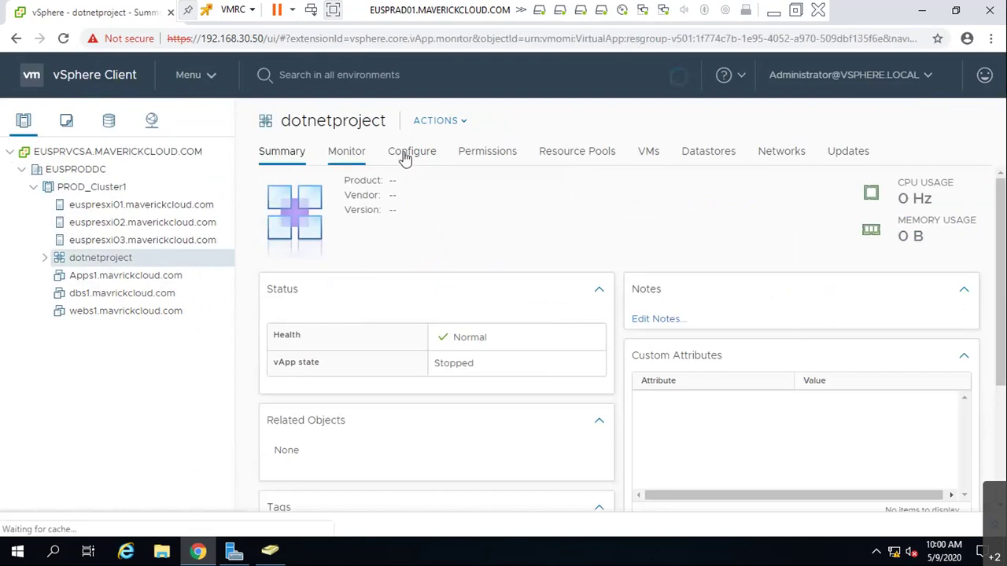
{"action": "left_click", "coordinate": [412, 155]}
{"action": "left_click", "coordinate": [600, 155]}
{"action": "left_click", "coordinate": [661, 152]}
{"action": "left_click", "coordinate": [701, 155]}
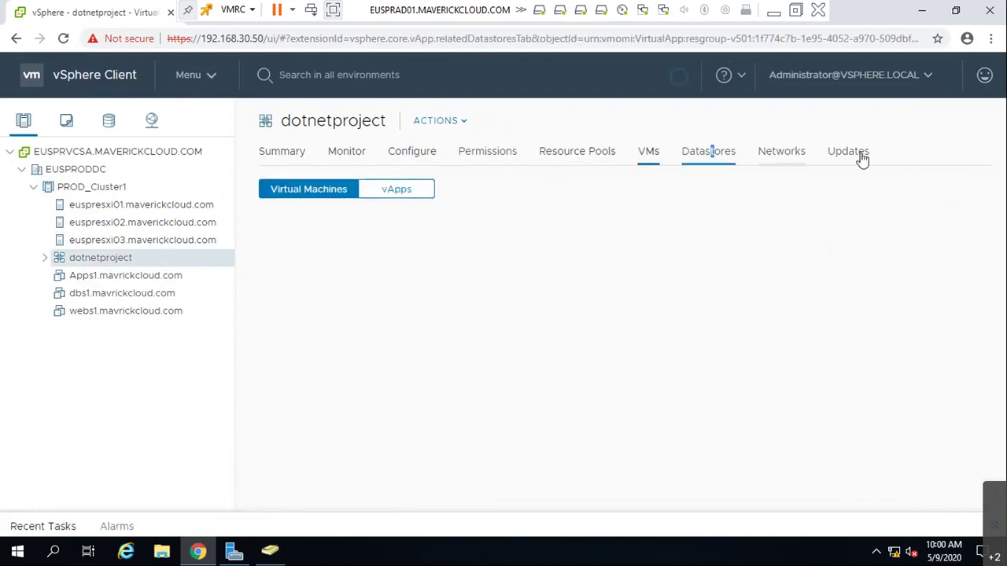
{"action": "left_click", "coordinate": [285, 153]}
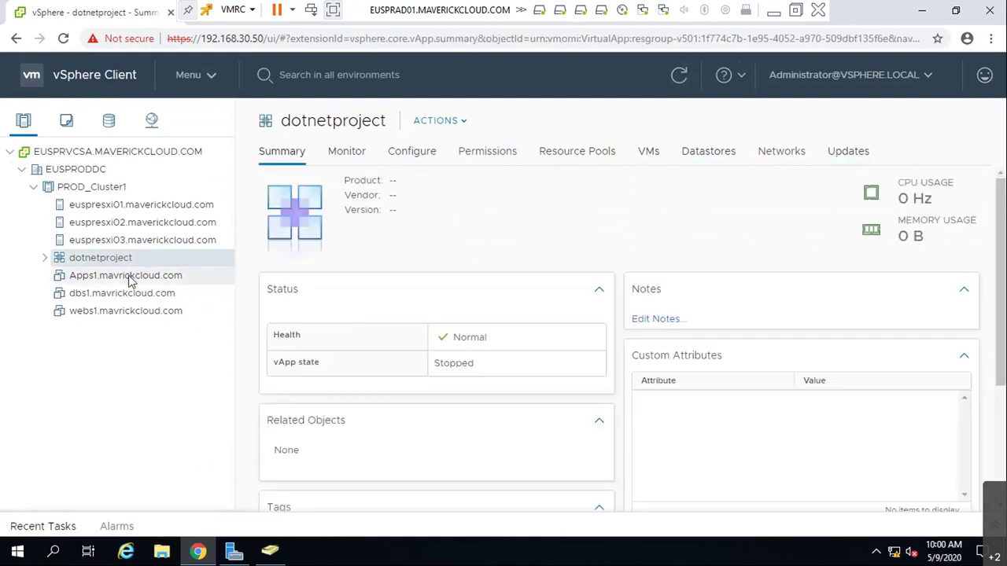
{"action": "left_click_drag", "start_coordinate": [126, 277], "coordinate": [81, 267]}
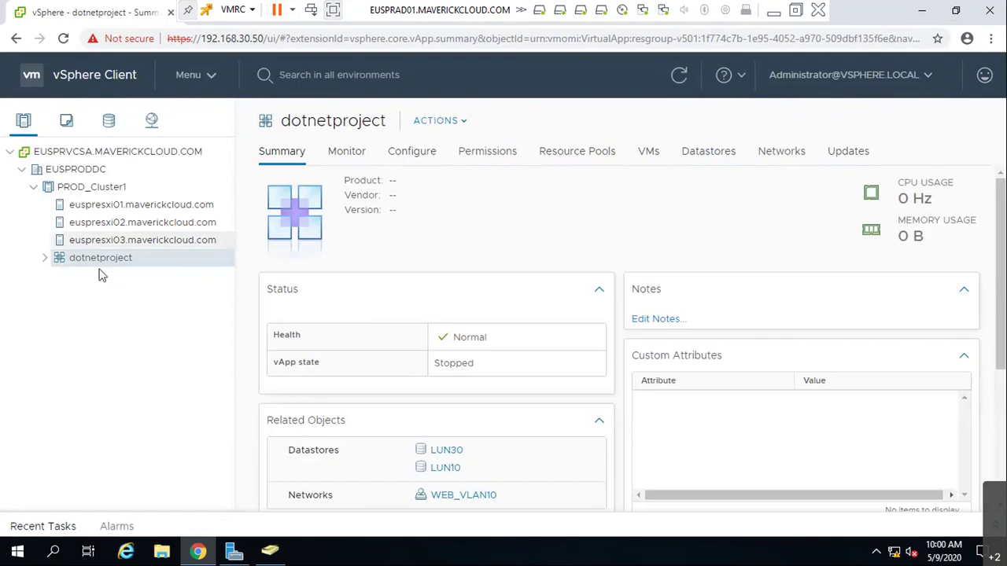
- Start a new vApp property under Configure > Properties, then discard it without saving
{"action": "left_click", "coordinate": [419, 156]}
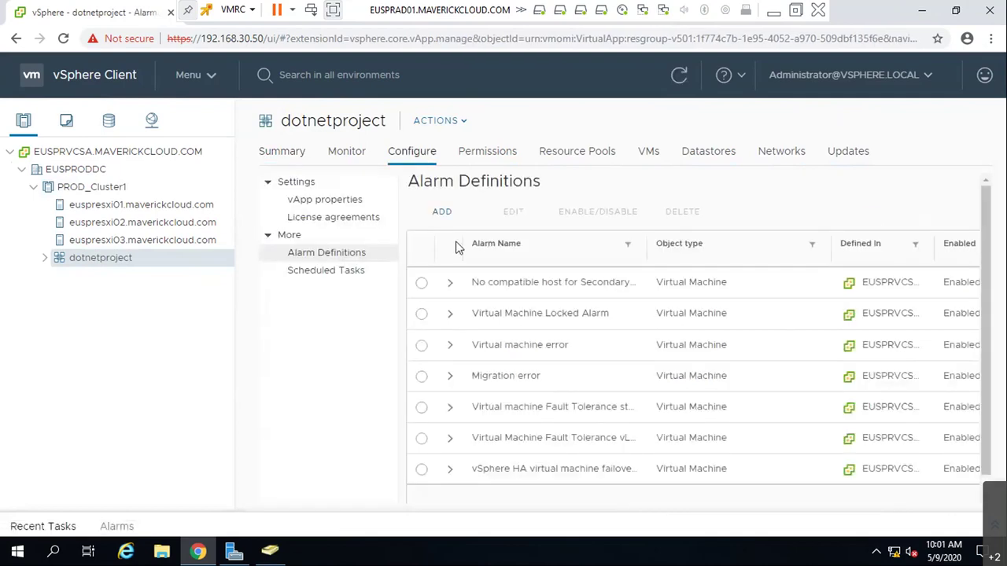
{"action": "left_click", "coordinate": [314, 203]}
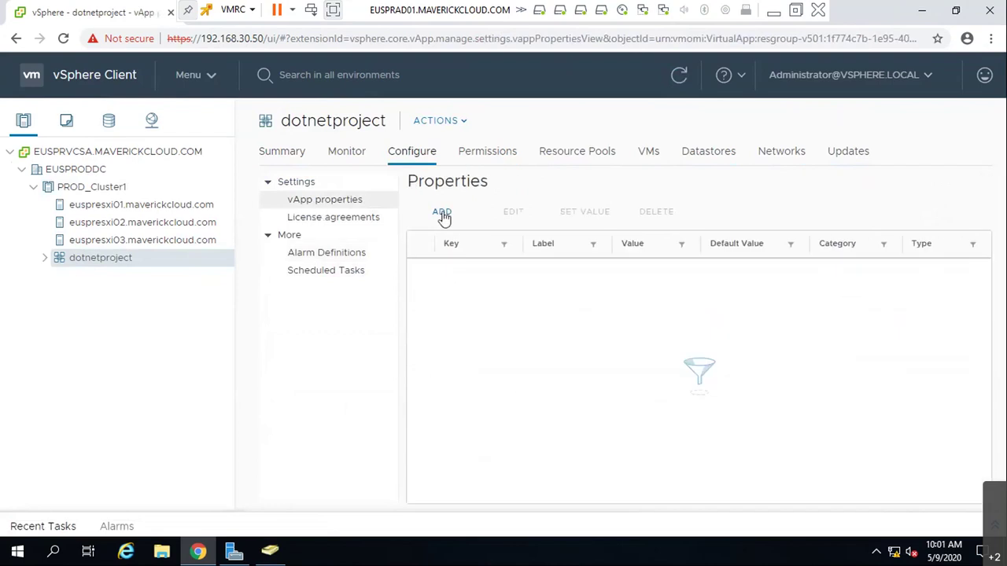
{"action": "left_click", "coordinate": [442, 214]}
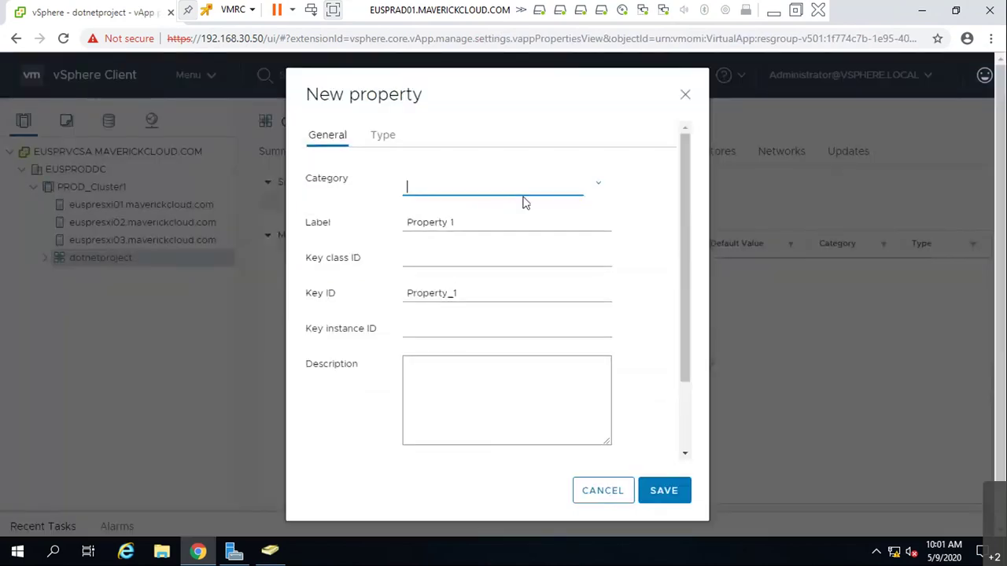
{"action": "left_click", "coordinate": [597, 190]}
{"action": "left_click", "coordinate": [419, 222]}
{"action": "left_click", "coordinate": [442, 257]}
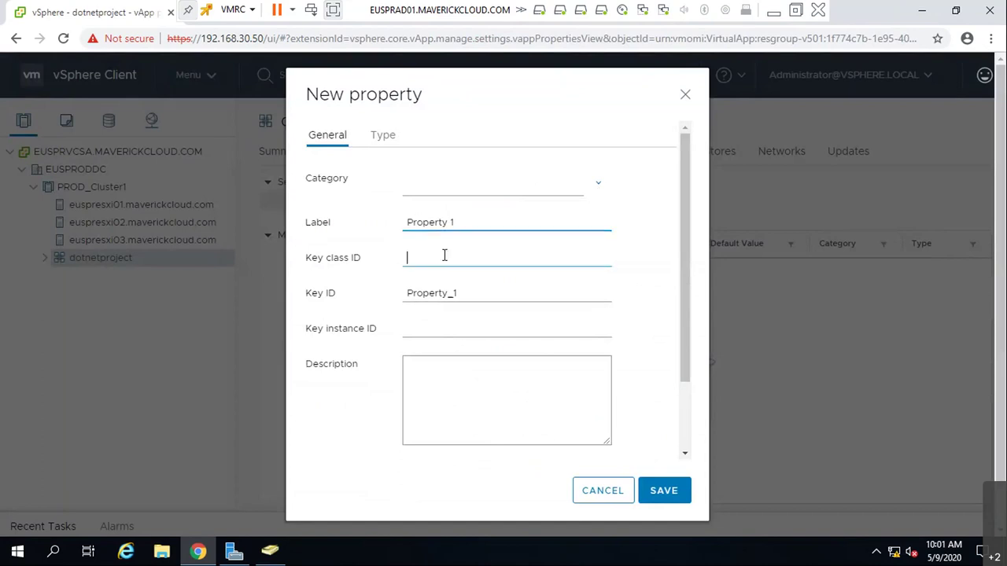
{"action": "left_click", "coordinate": [465, 292]}
{"action": "left_click", "coordinate": [472, 329]}
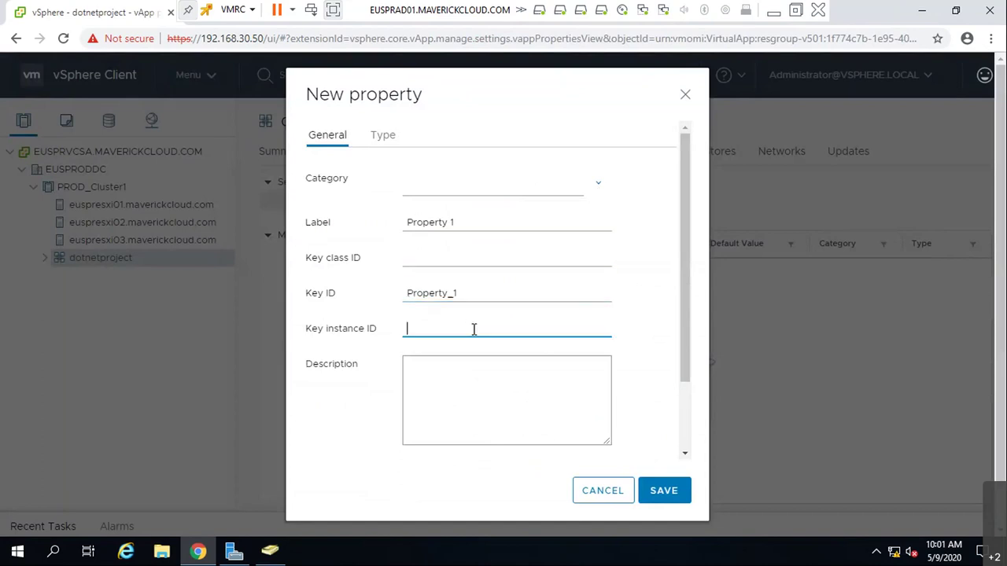
{"action": "scroll", "coordinate": [551, 393], "scroll_direction": "down", "scroll_amount": 2}
{"action": "left_click", "coordinate": [598, 487]}
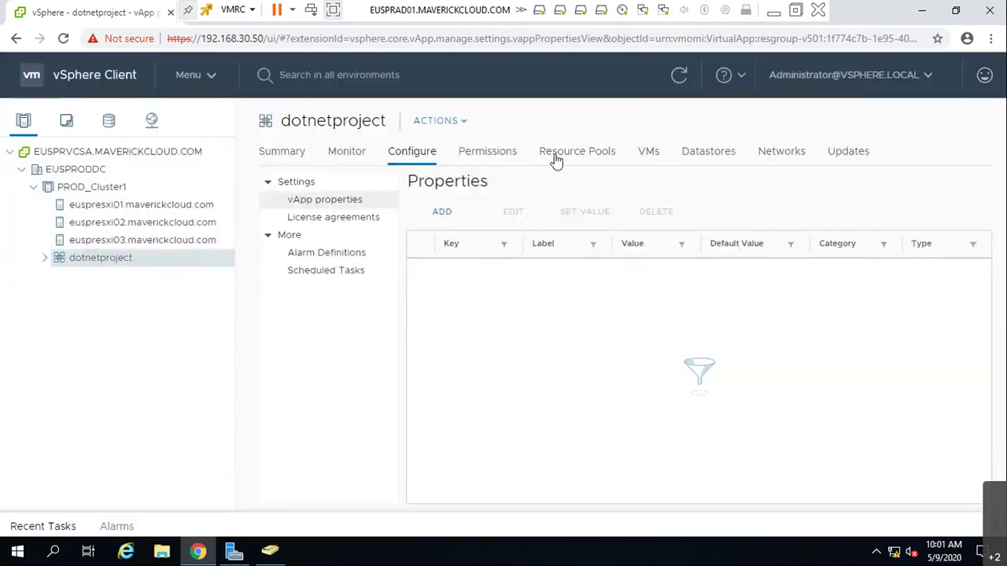
- Browse the vApp's VMs, resource pools, permissions and scheduled tasks, then view its license agreements
{"action": "left_click", "coordinate": [641, 152]}
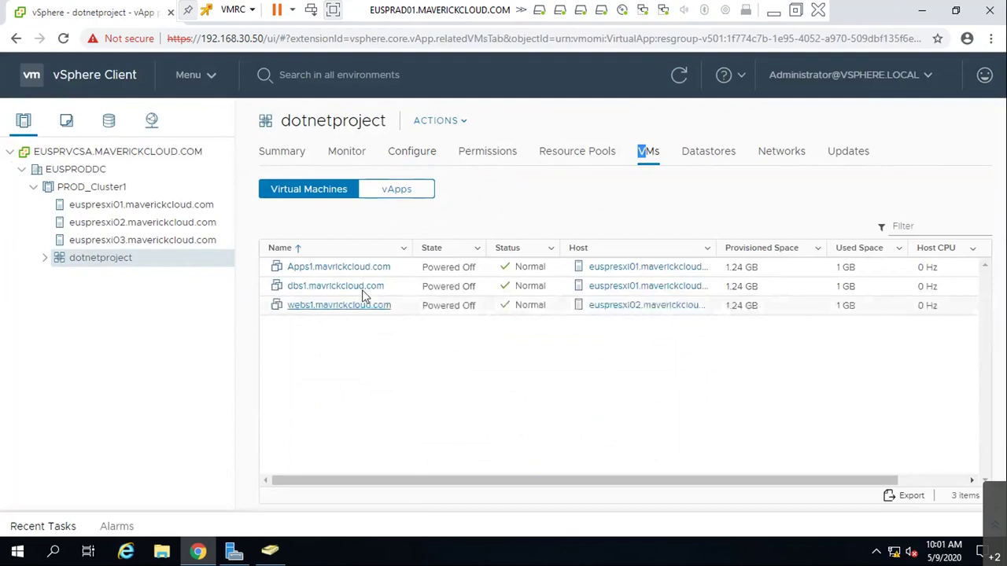
{"action": "left_click", "coordinate": [397, 190]}
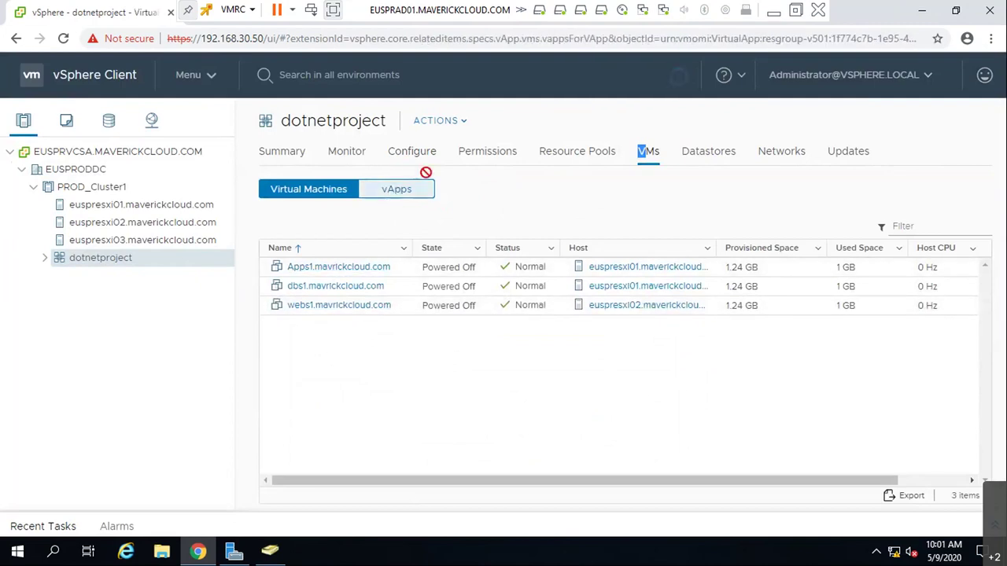
{"action": "left_click", "coordinate": [308, 190]}
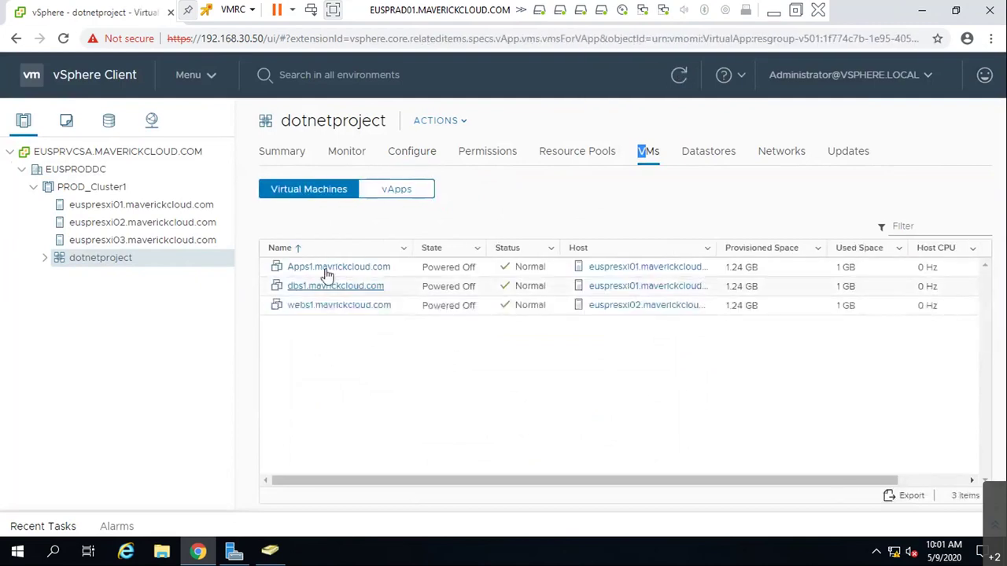
{"action": "left_click", "coordinate": [557, 156]}
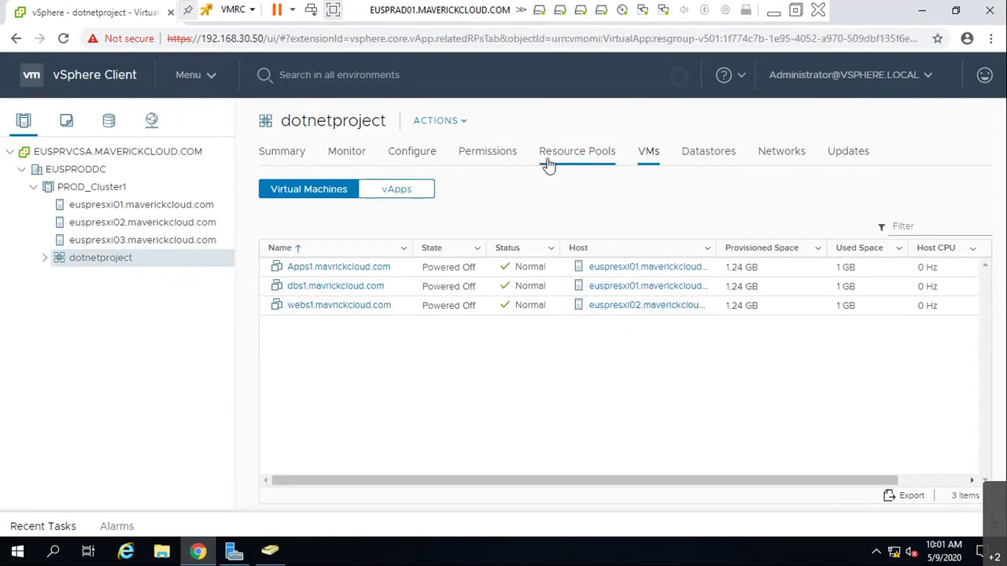
{"action": "left_click", "coordinate": [477, 162]}
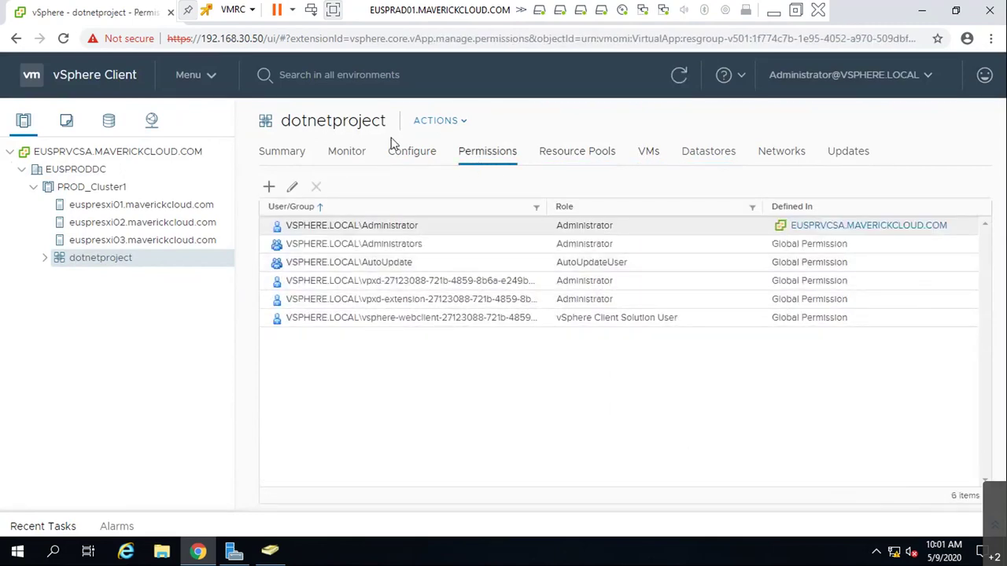
{"action": "left_click", "coordinate": [401, 154]}
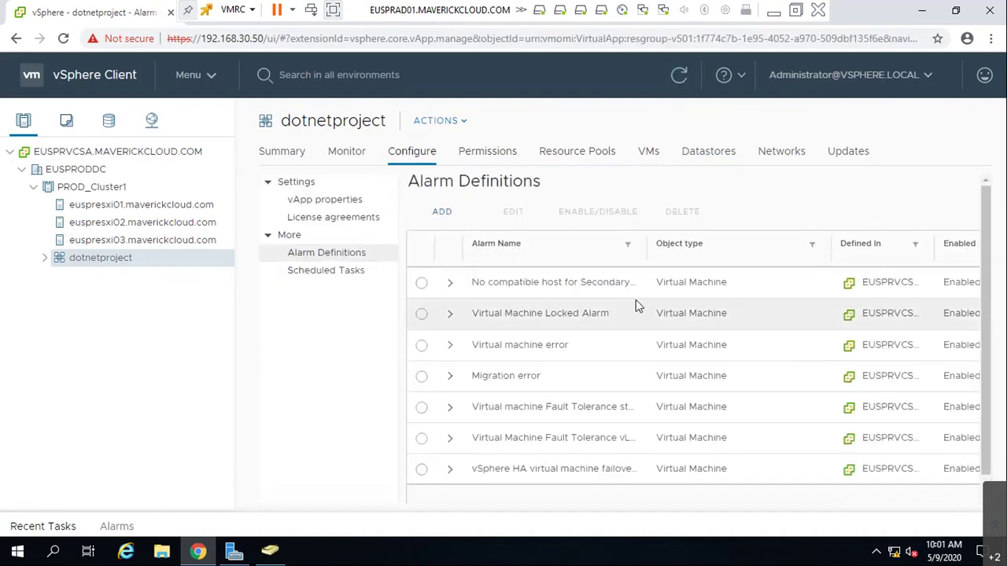
{"action": "scroll", "coordinate": [637, 306], "scroll_direction": "down", "scroll_amount": 1}
{"action": "left_click", "coordinate": [353, 277]}
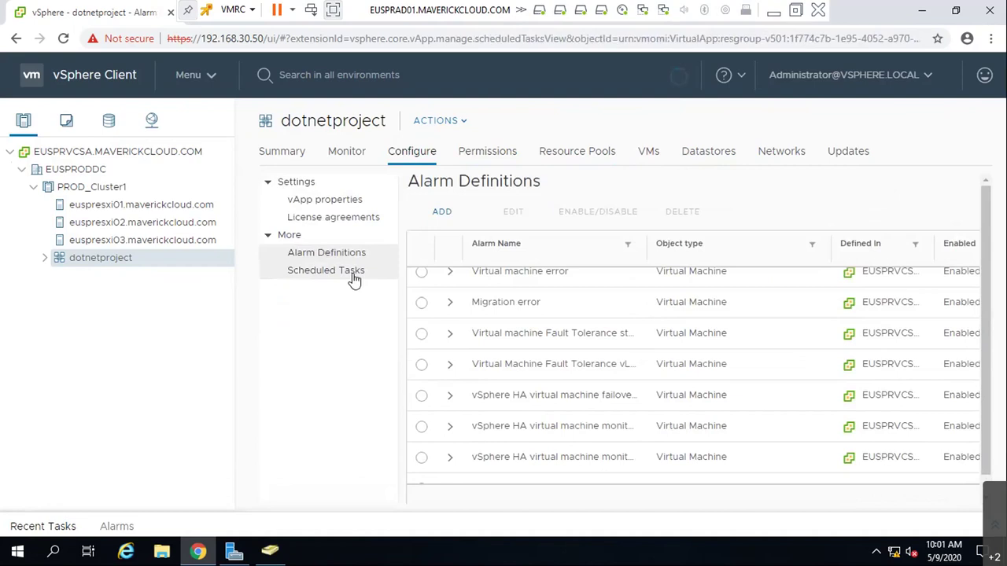
{"action": "left_click", "coordinate": [338, 218]}
{"action": "left_click", "coordinate": [349, 153]}
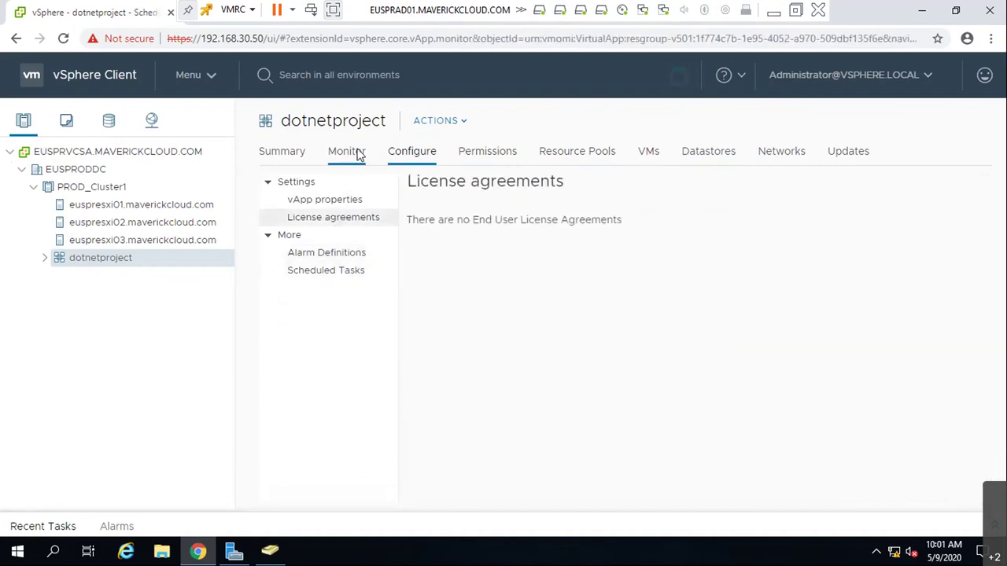
- Open dotnetproject's Edit Settings at the Start Order section
{"action": "right_click", "coordinate": [101, 261]}
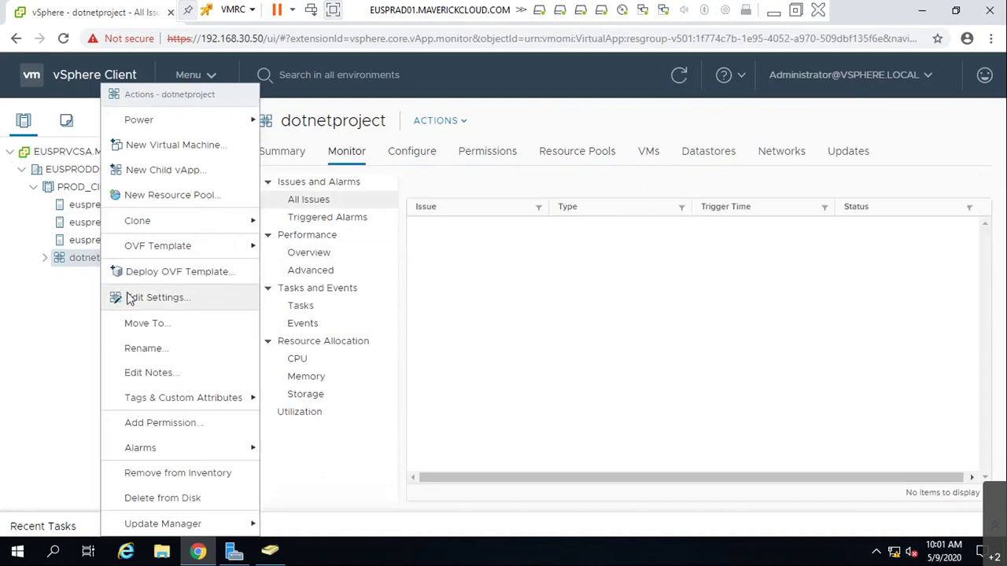
{"action": "left_click", "coordinate": [130, 300]}
{"action": "scroll", "coordinate": [775, 328], "scroll_direction": "down", "scroll_amount": 1}
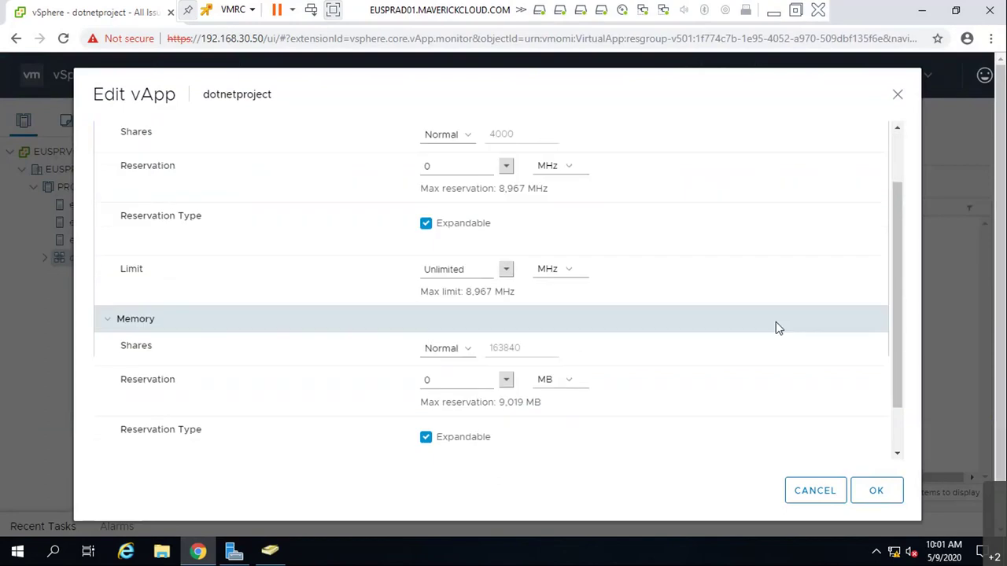
{"action": "scroll", "coordinate": [813, 386], "scroll_direction": "down", "scroll_amount": 1}
{"action": "scroll", "coordinate": [823, 386], "scroll_direction": "up", "scroll_amount": 2}
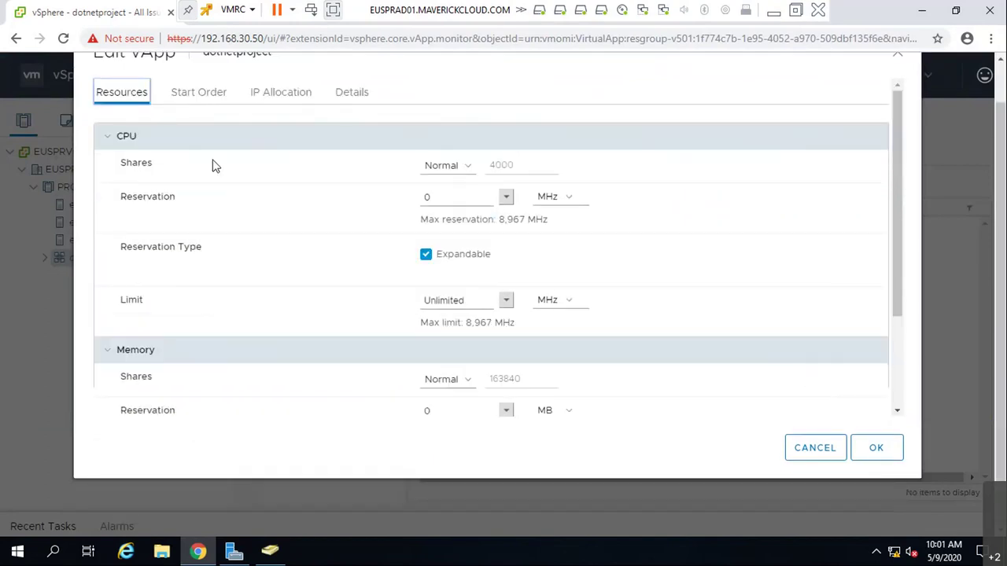
{"action": "left_click", "coordinate": [206, 95]}
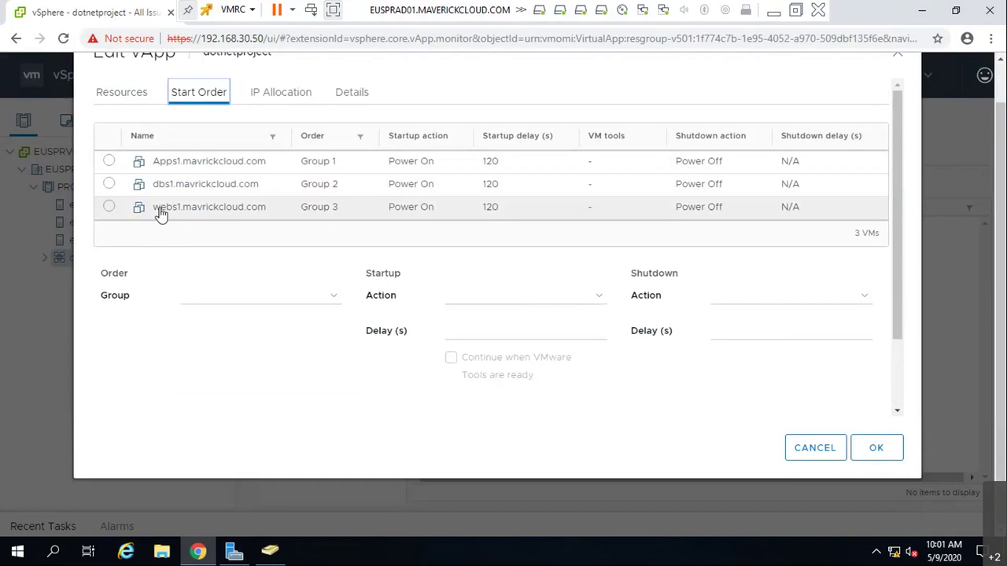
- Try moving webs1 to Group 1, then return it to Group 3
{"action": "left_click", "coordinate": [112, 211]}
{"action": "left_click", "coordinate": [336, 303]}
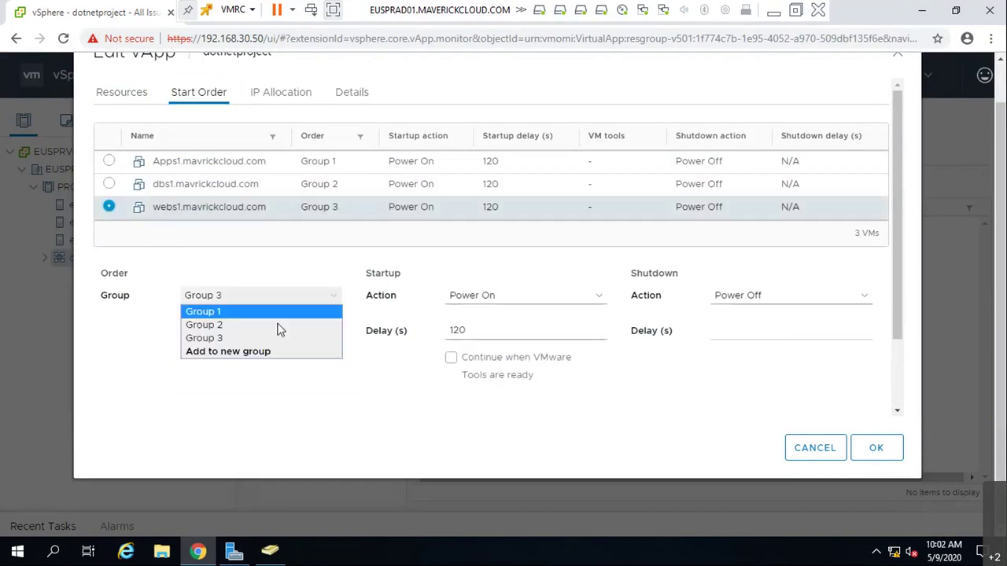
{"action": "left_click", "coordinate": [252, 315]}
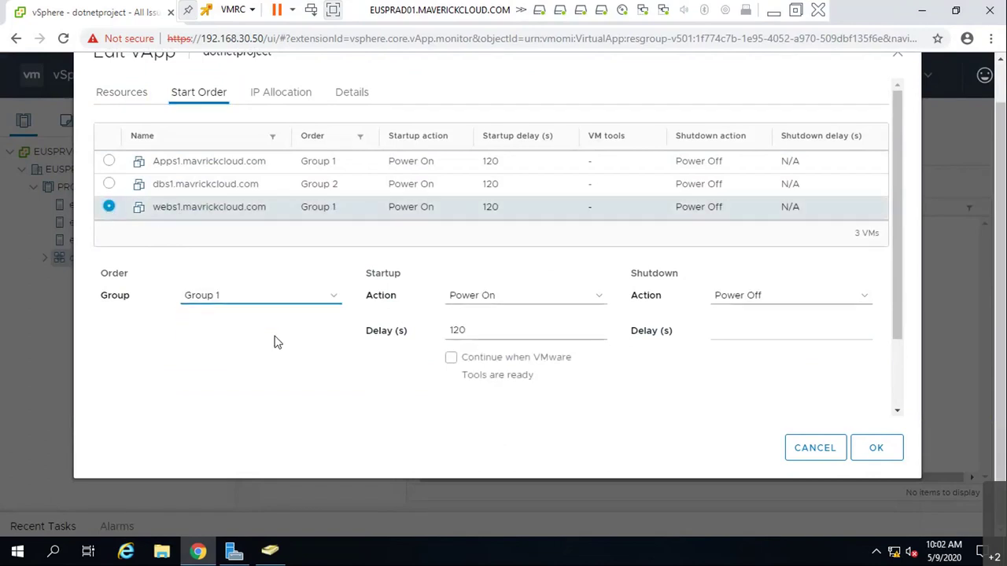
{"action": "left_click", "coordinate": [114, 209]}
{"action": "left_click", "coordinate": [275, 299]}
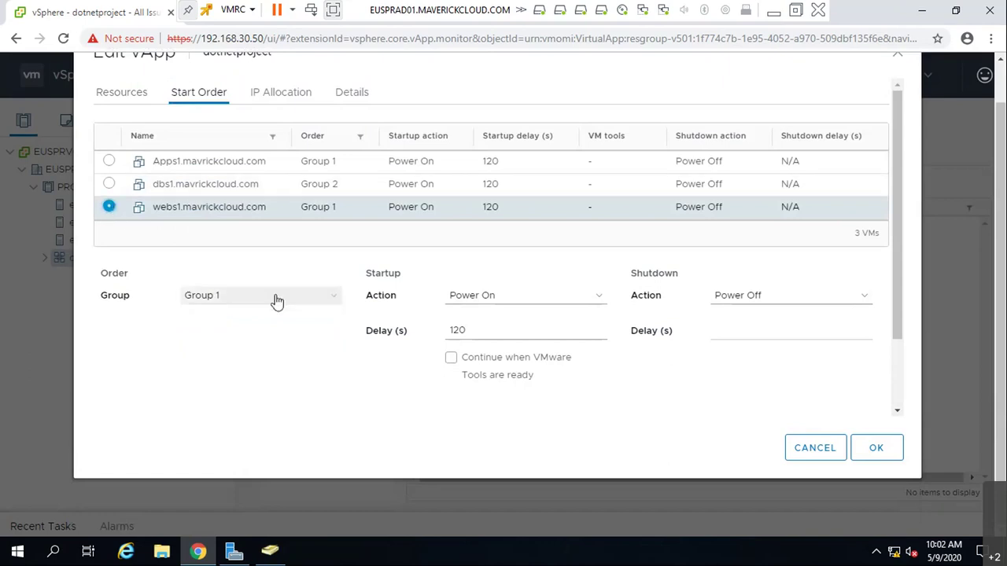
{"action": "left_click", "coordinate": [281, 337]}
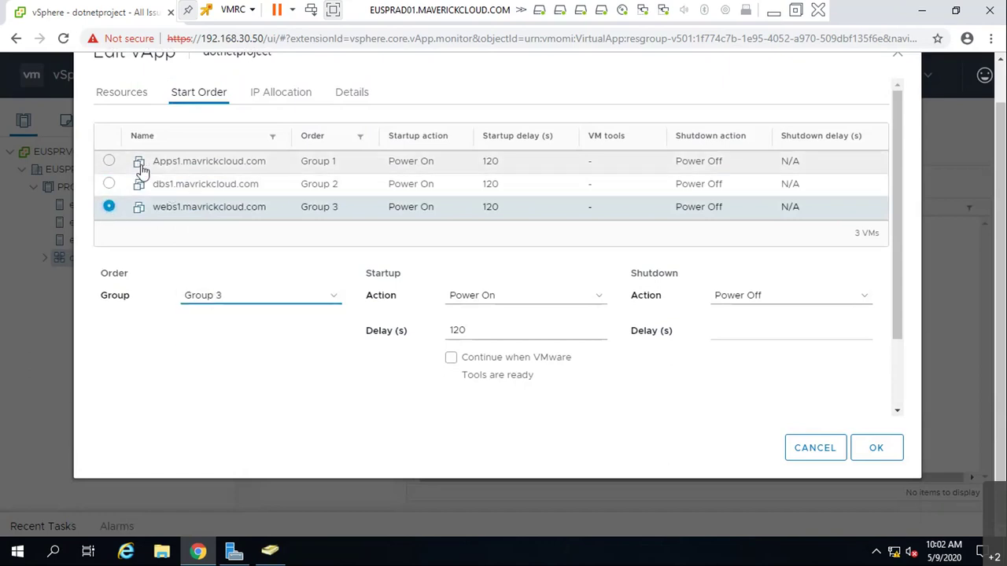
- Put dbs1 in Group 1 and Apps1 in Group 2, then sort the VMs by start group
{"action": "left_click", "coordinate": [203, 184]}
{"action": "left_click", "coordinate": [238, 299]}
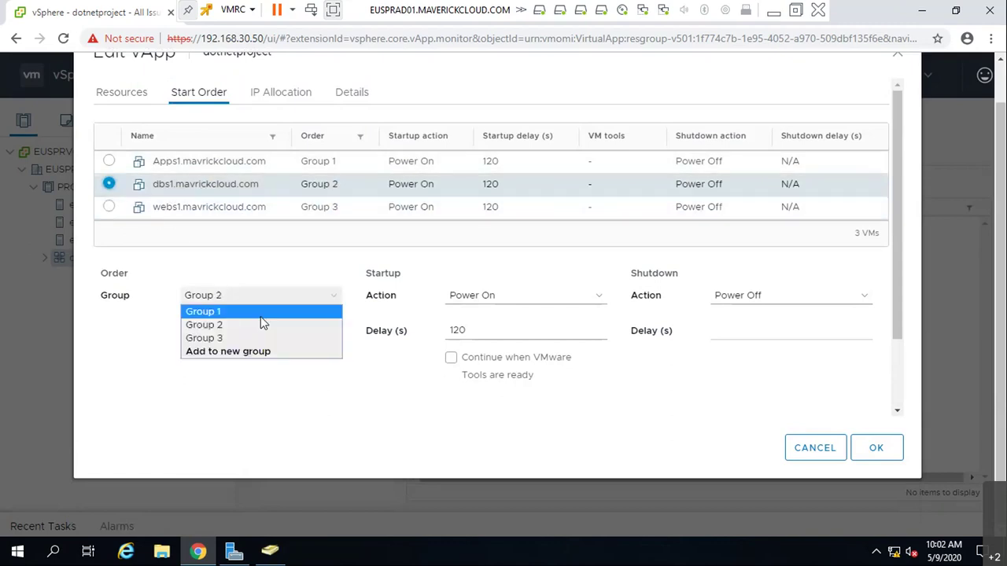
{"action": "left_click", "coordinate": [260, 311]}
{"action": "left_click", "coordinate": [228, 161]}
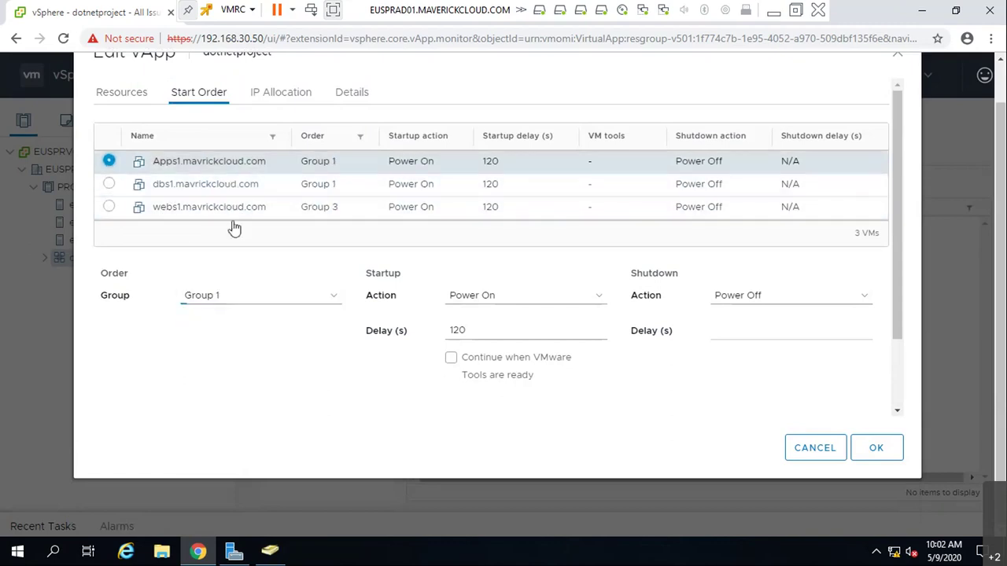
{"action": "left_click", "coordinate": [258, 299]}
{"action": "left_click", "coordinate": [250, 327]}
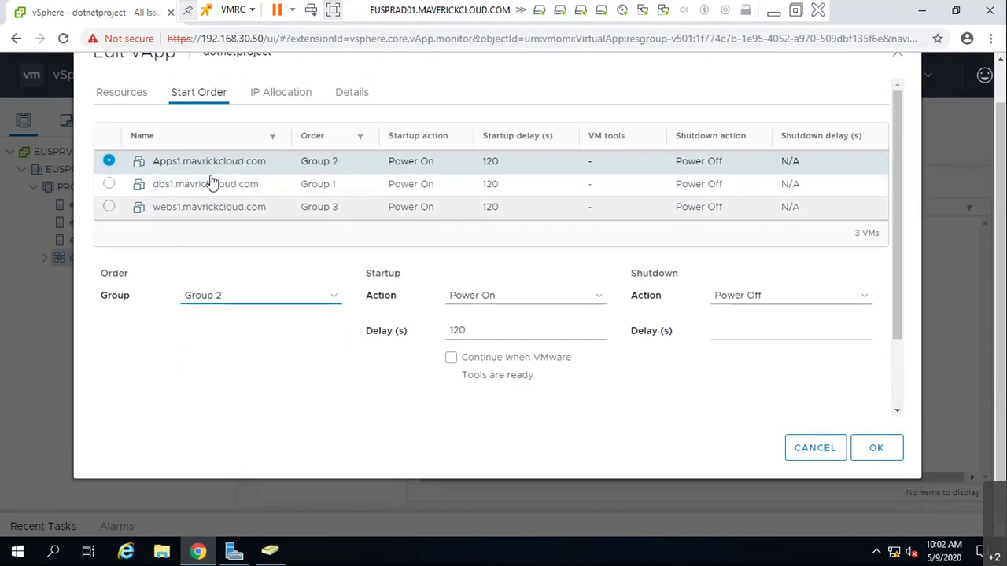
{"action": "left_click", "coordinate": [334, 137]}
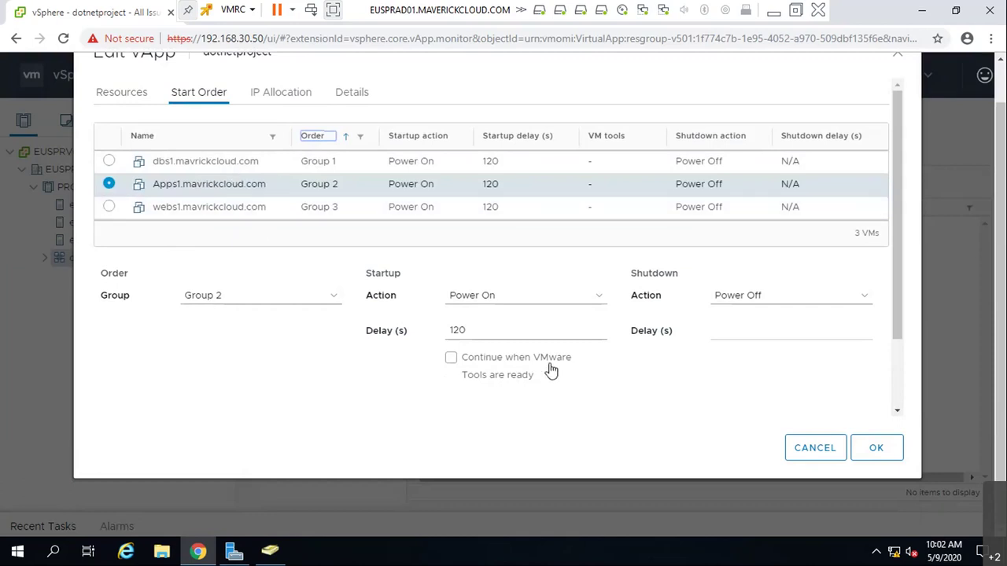
- Tick 'Continue when VMware Tools are ready' for Apps1, dbs1 and webs1
{"action": "left_click", "coordinate": [451, 359]}
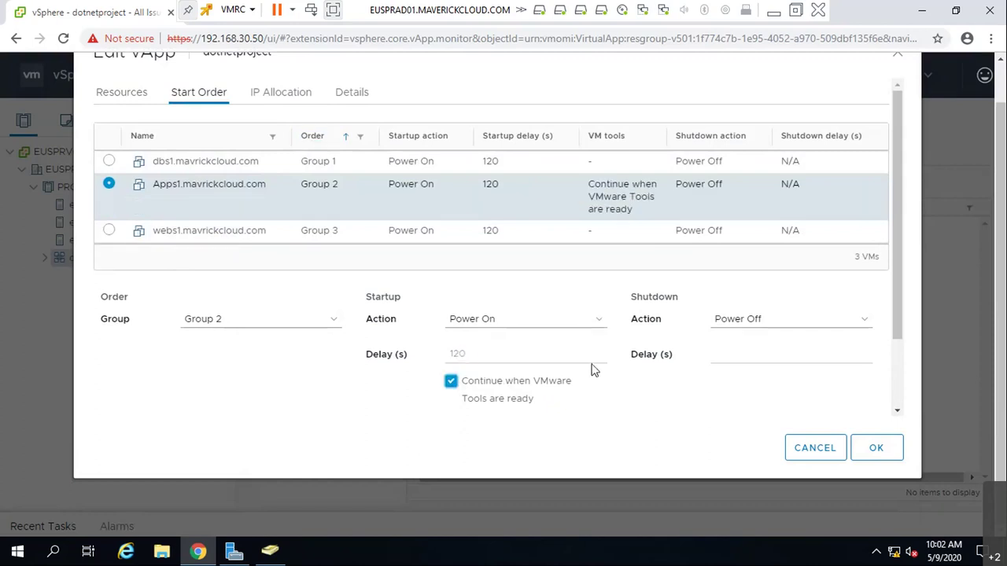
{"action": "left_click", "coordinate": [189, 163]}
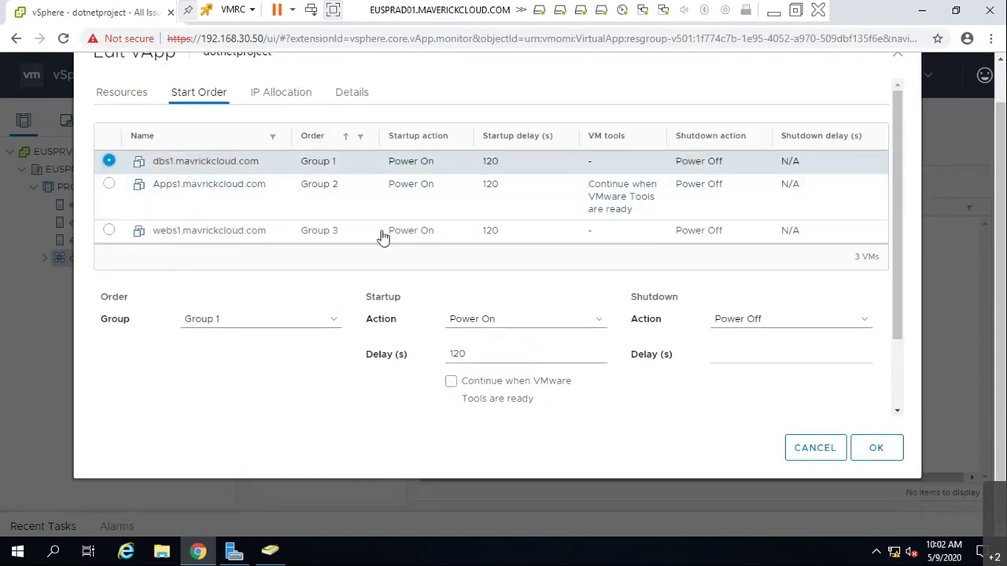
{"action": "left_click", "coordinate": [451, 381]}
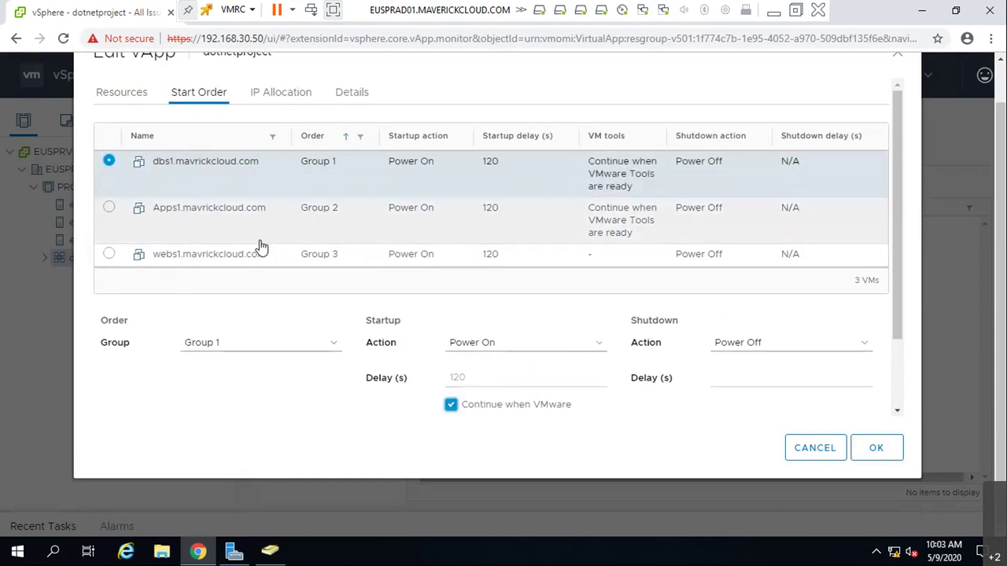
{"action": "scroll", "coordinate": [260, 244], "scroll_direction": "down", "scroll_amount": 2}
{"action": "left_click", "coordinate": [236, 167]}
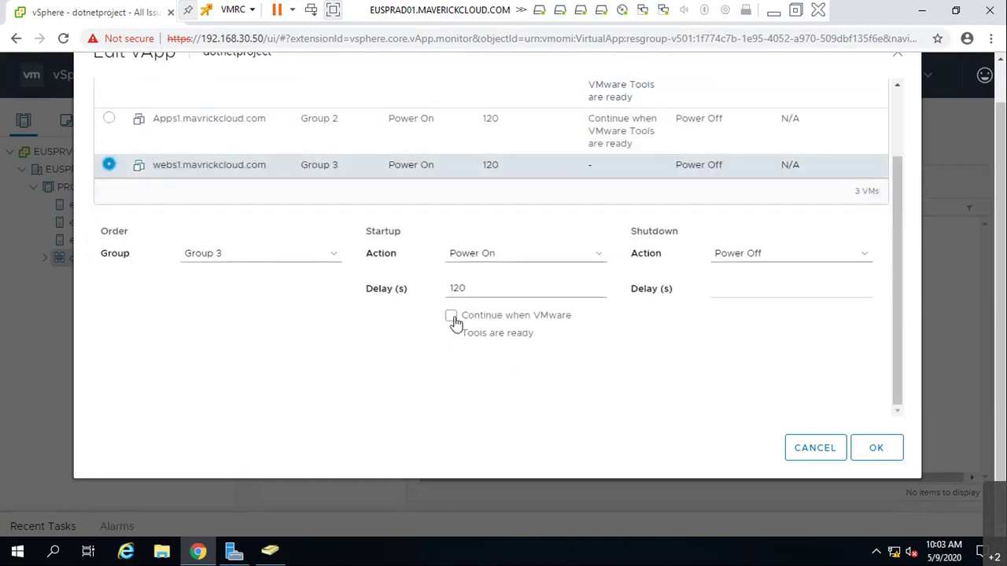
{"action": "left_click", "coordinate": [450, 315]}
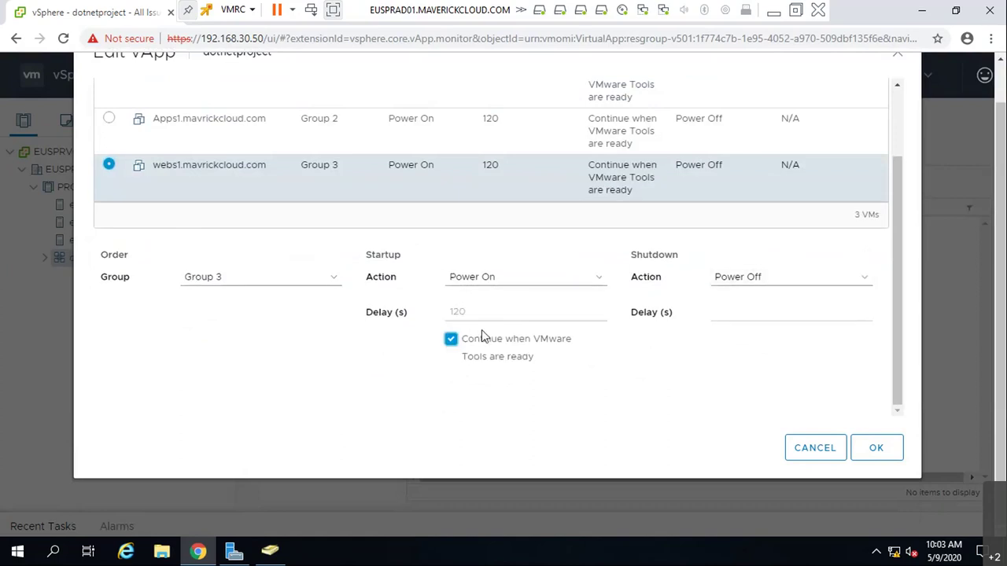
{"action": "scroll", "coordinate": [395, 254], "scroll_direction": "up", "scroll_amount": 3}
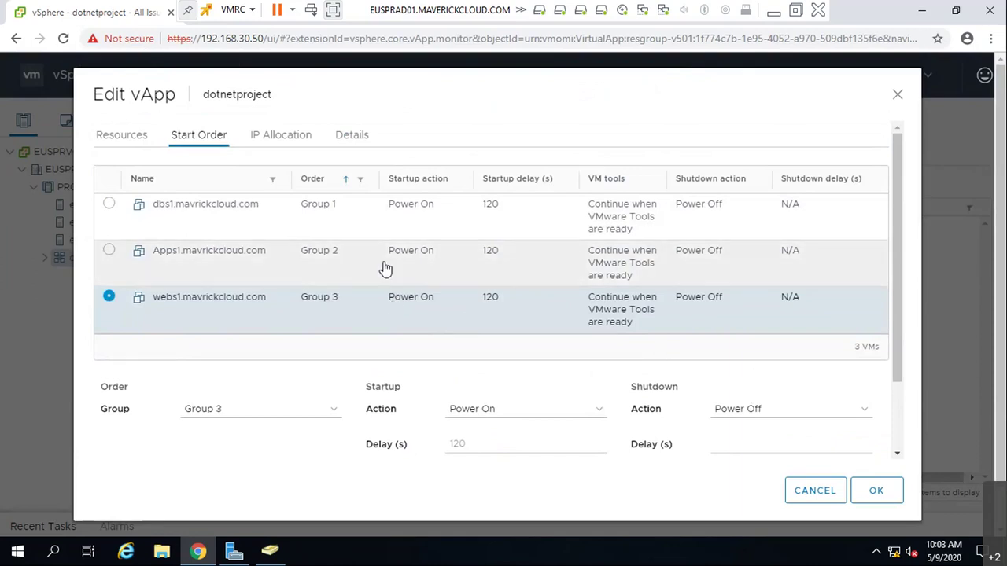
- Review Apps1's and webs1's start order settings
{"action": "left_click", "coordinate": [290, 262]}
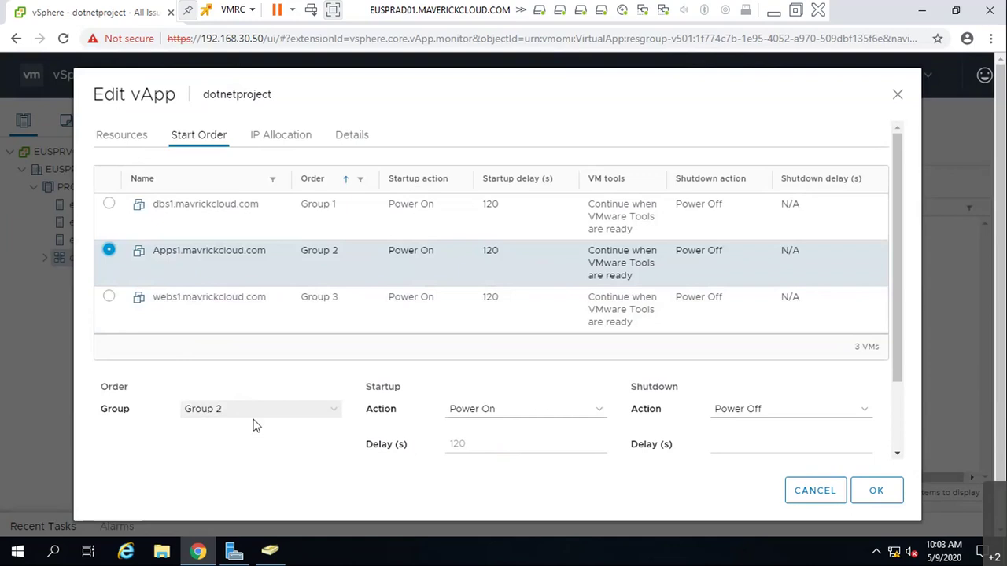
{"action": "left_click", "coordinate": [209, 310]}
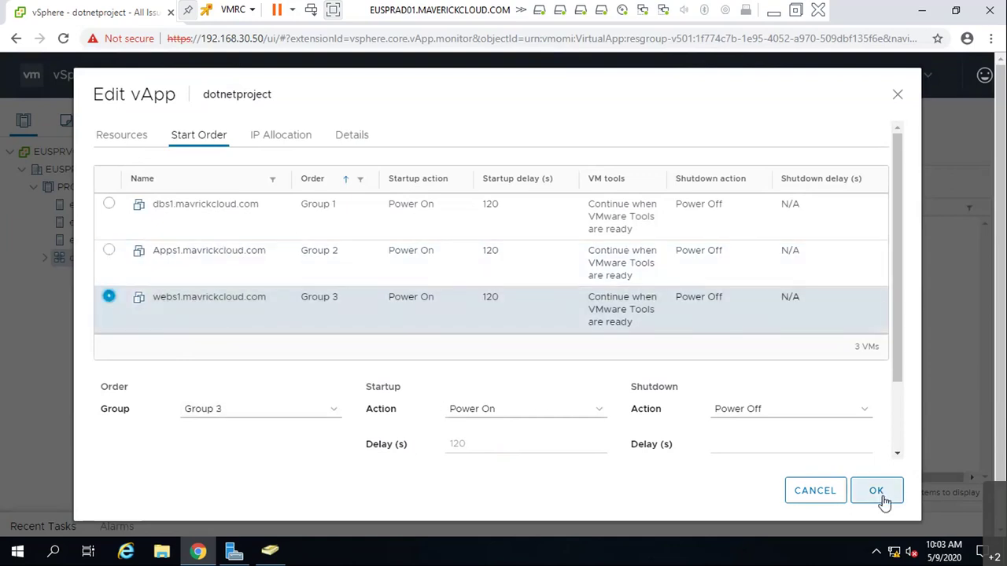
{"action": "left_click", "coordinate": [264, 137]}
- Set the IP protocol to IPv4 and enable DHCP as the IP allocation scheme
{"action": "left_click", "coordinate": [295, 262]}
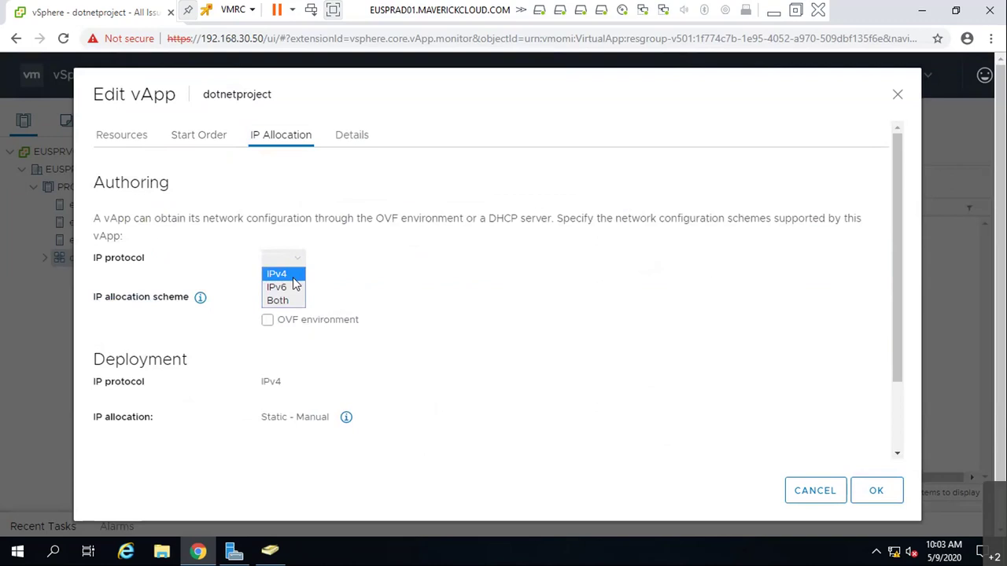
{"action": "left_click", "coordinate": [292, 275]}
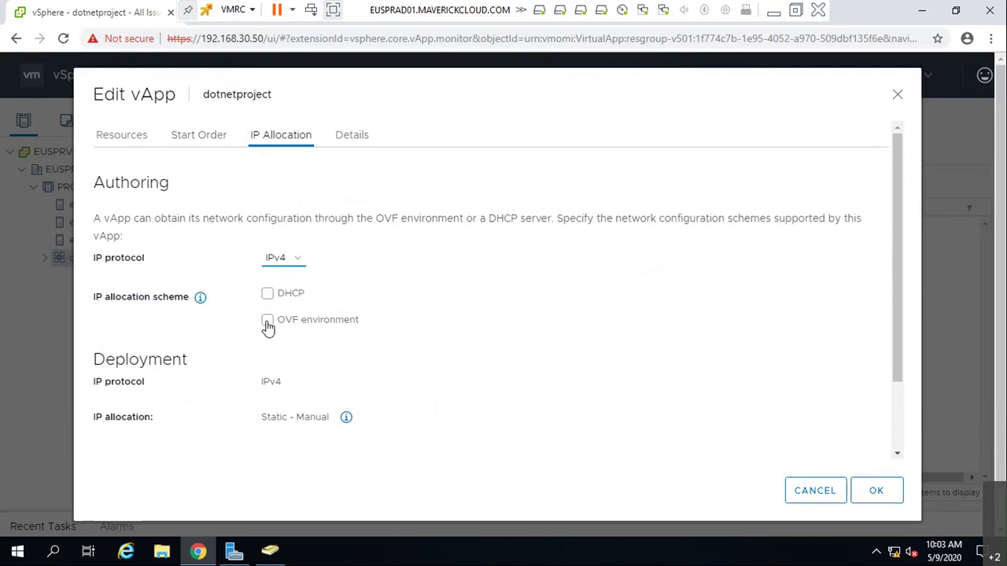
{"action": "left_click", "coordinate": [271, 293]}
{"action": "left_click", "coordinate": [267, 338]}
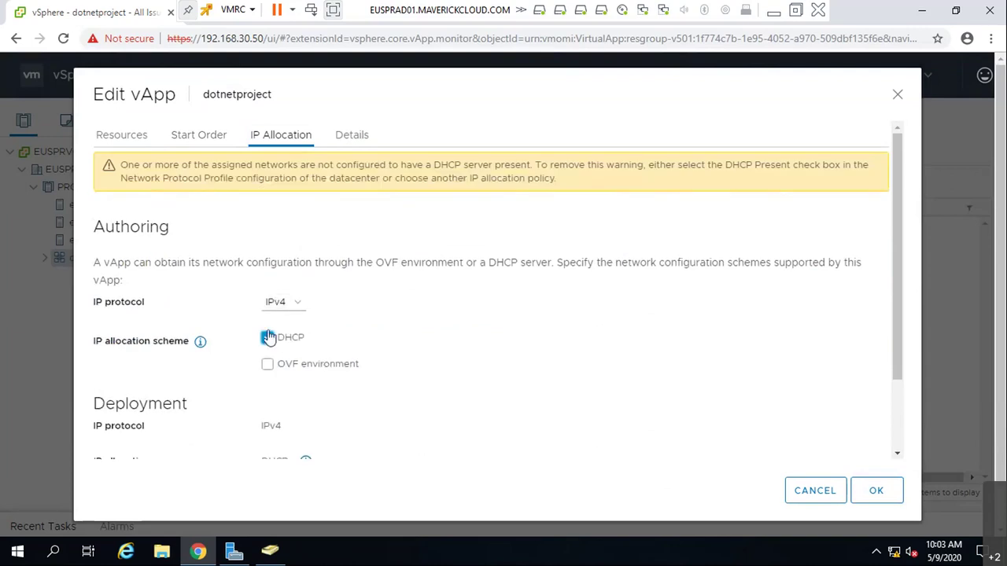
{"action": "left_click", "coordinate": [269, 294]}
- Review the Product, Resources and Start Order sections, then save the vApp settings with OK
{"action": "left_click", "coordinate": [359, 138]}
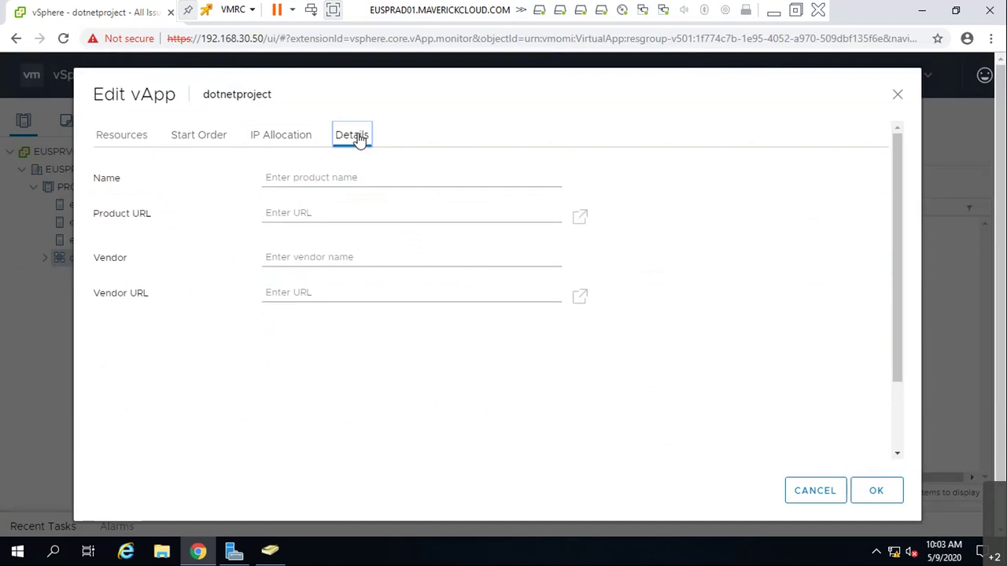
{"action": "left_click", "coordinate": [389, 177]}
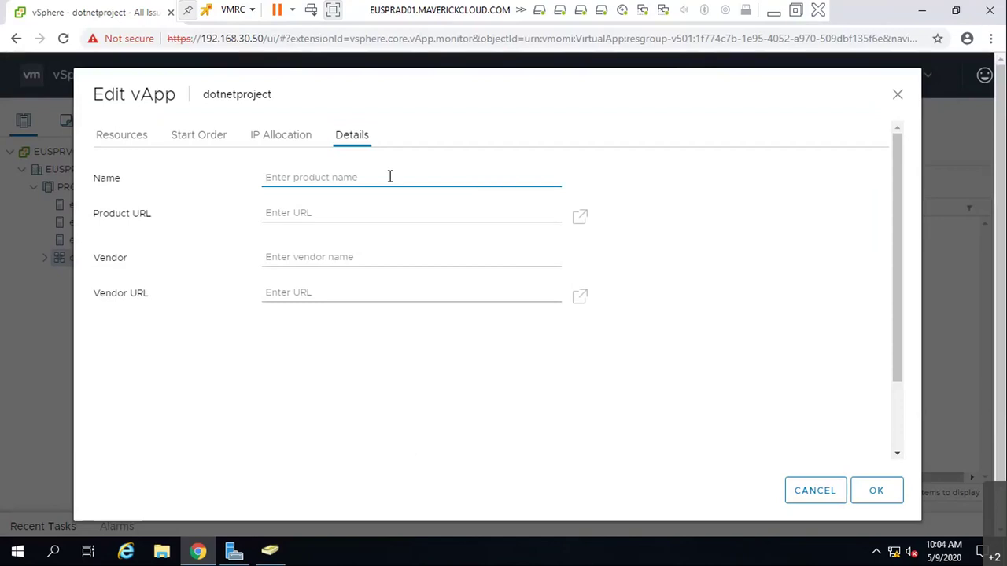
{"action": "left_click", "coordinate": [281, 136]}
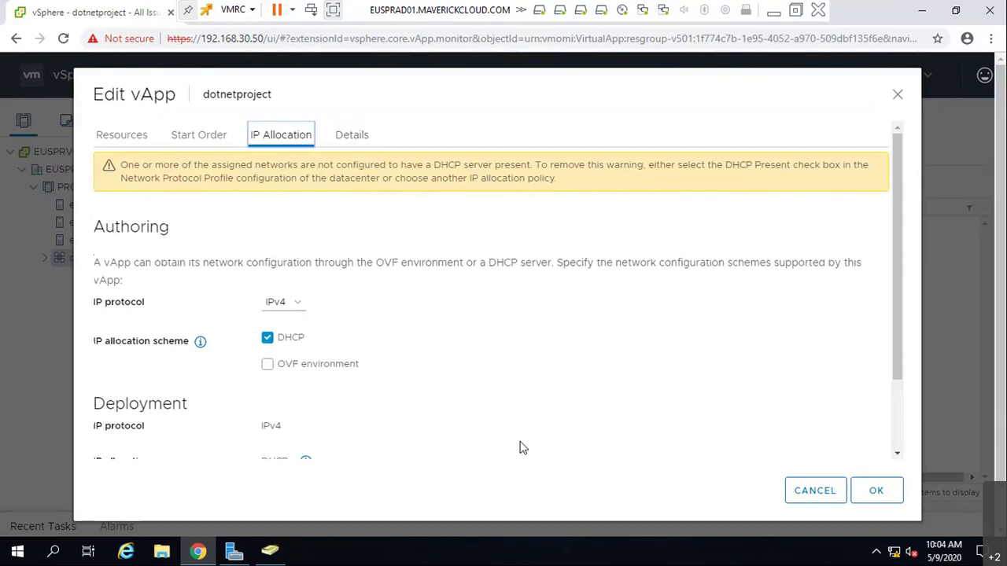
{"action": "scroll", "coordinate": [543, 394], "scroll_direction": "down", "scroll_amount": 3}
{"action": "scroll", "coordinate": [540, 359], "scroll_direction": "up", "scroll_amount": 3}
{"action": "left_click", "coordinate": [110, 136]}
{"action": "left_click", "coordinate": [201, 138]}
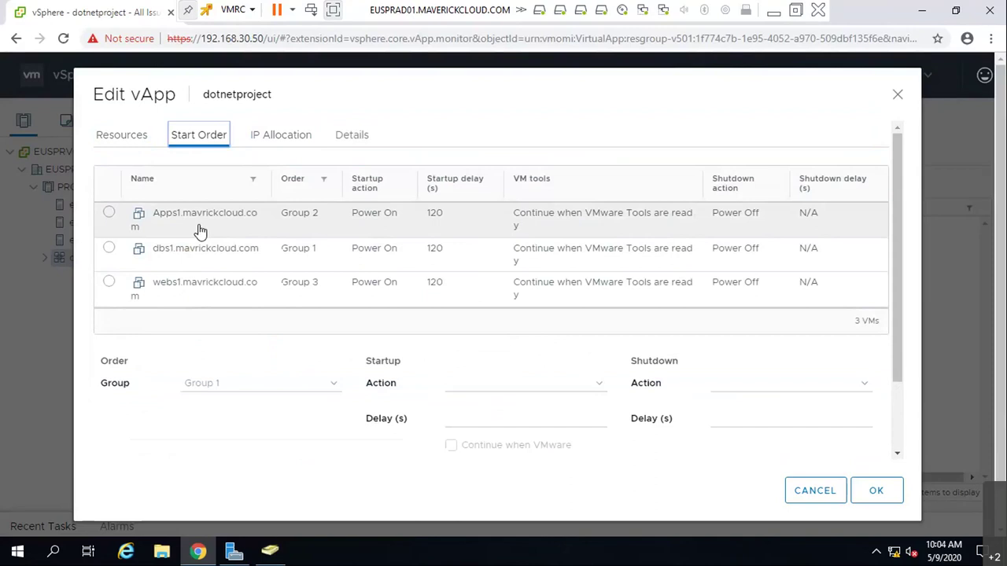
{"action": "left_click", "coordinate": [280, 138]}
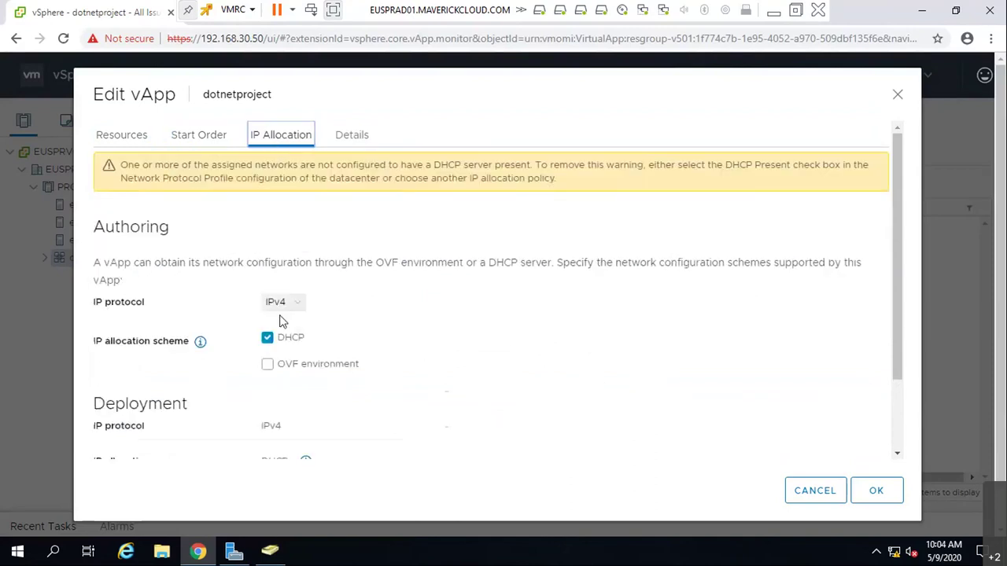
{"action": "scroll", "coordinate": [310, 368], "scroll_direction": "down", "scroll_amount": 2}
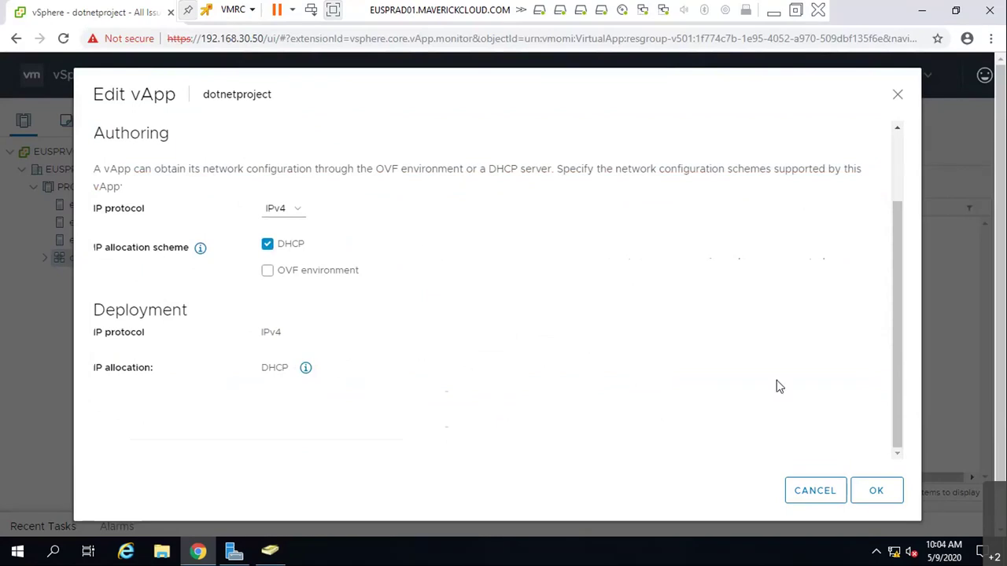
{"action": "left_click", "coordinate": [873, 490]}
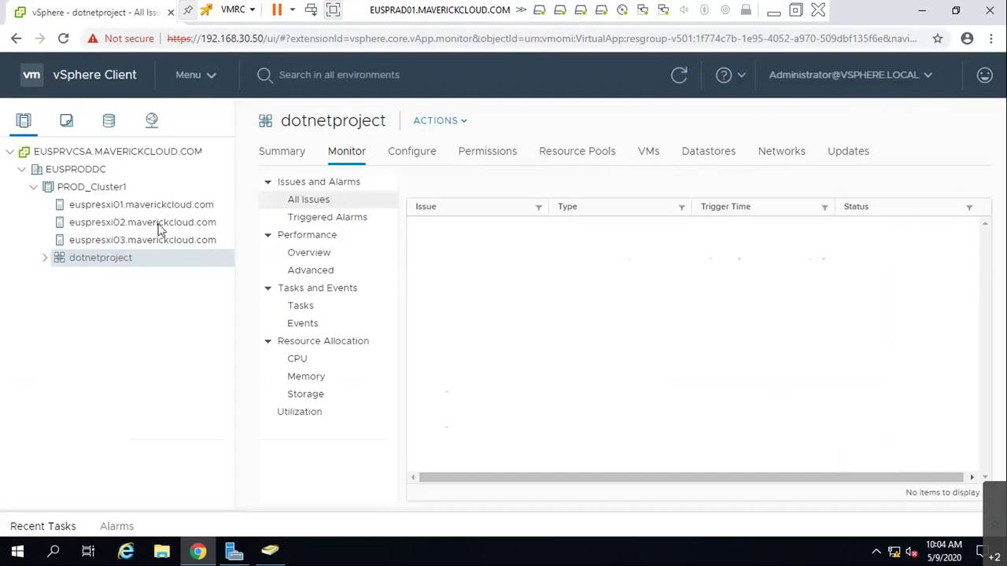
- Power on the dotnetproject vApp and expand it to reveal Apps1, dbs1 and webs1
{"action": "left_click", "coordinate": [449, 124]}
{"action": "mouse_move", "coordinate": [481, 172]}
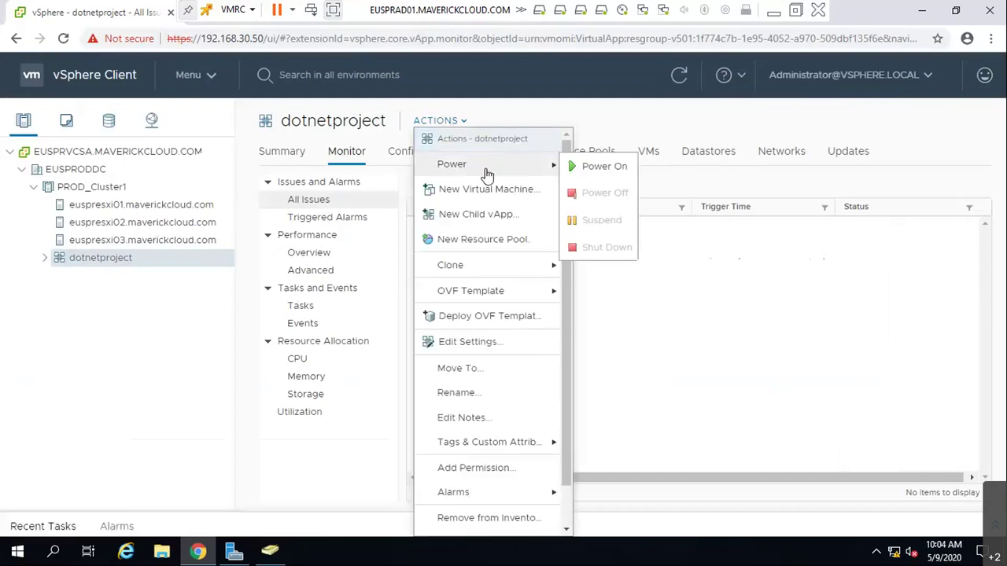
{"action": "left_click", "coordinate": [590, 173]}
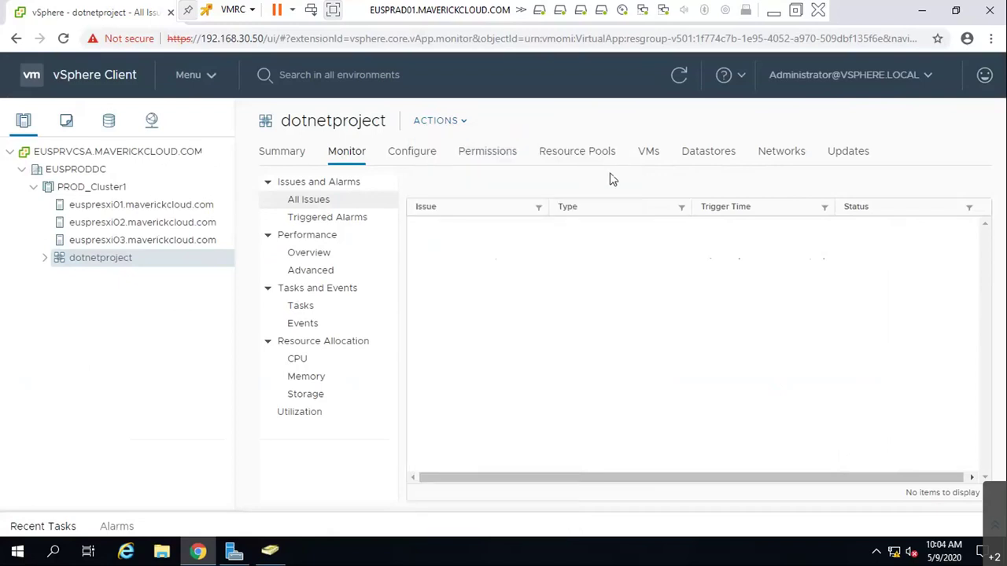
{"action": "left_click", "coordinate": [425, 158]}
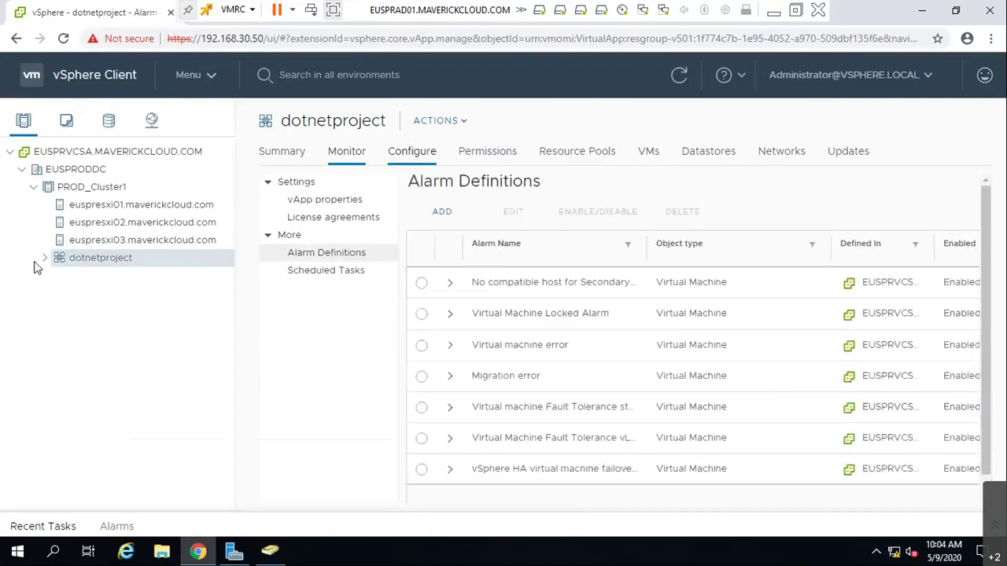
{"action": "left_click", "coordinate": [45, 258]}
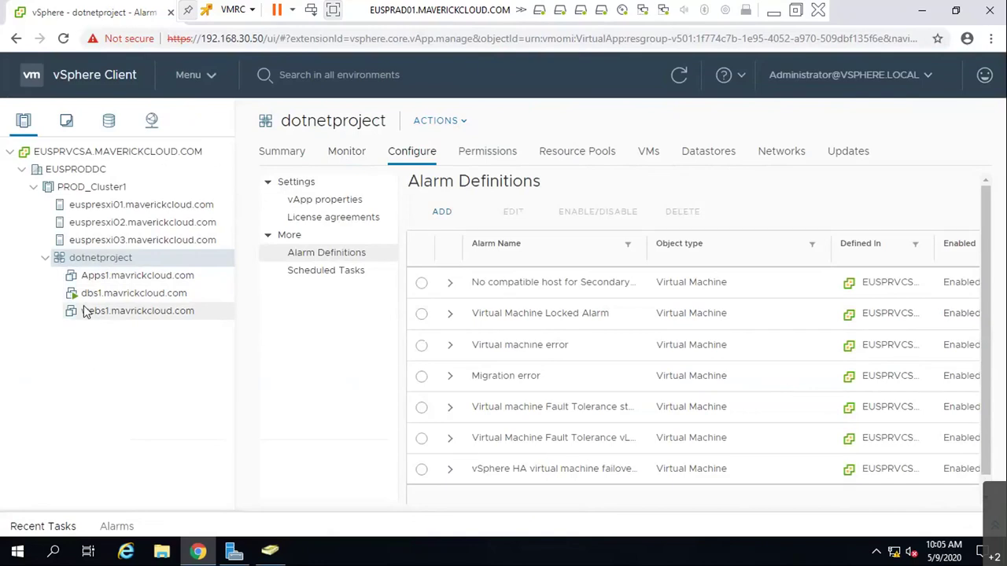
- Check webs1's datastore, then view dotnetproject's vApp properties, which list nothing
{"action": "left_click", "coordinate": [89, 317]}
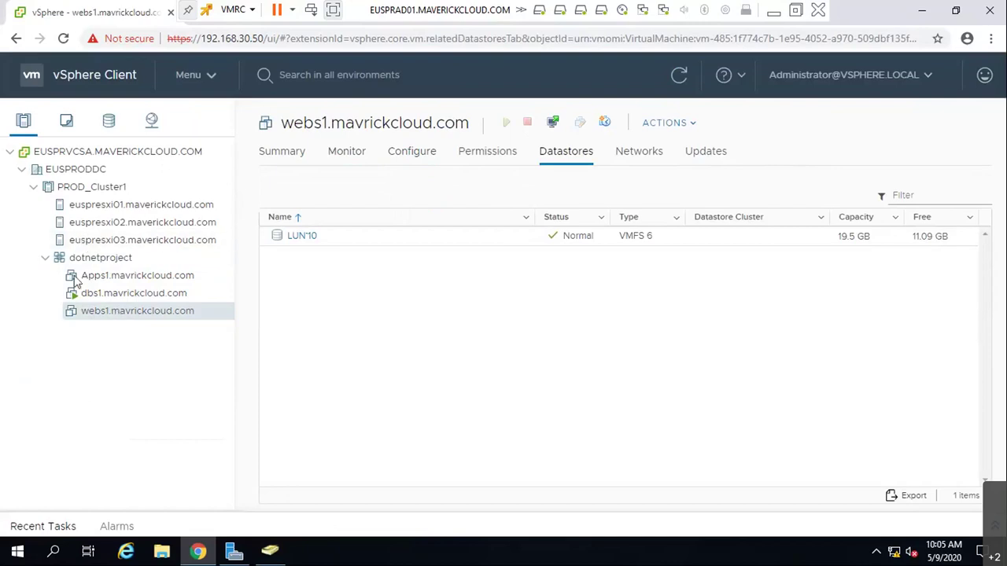
{"action": "left_click", "coordinate": [89, 264]}
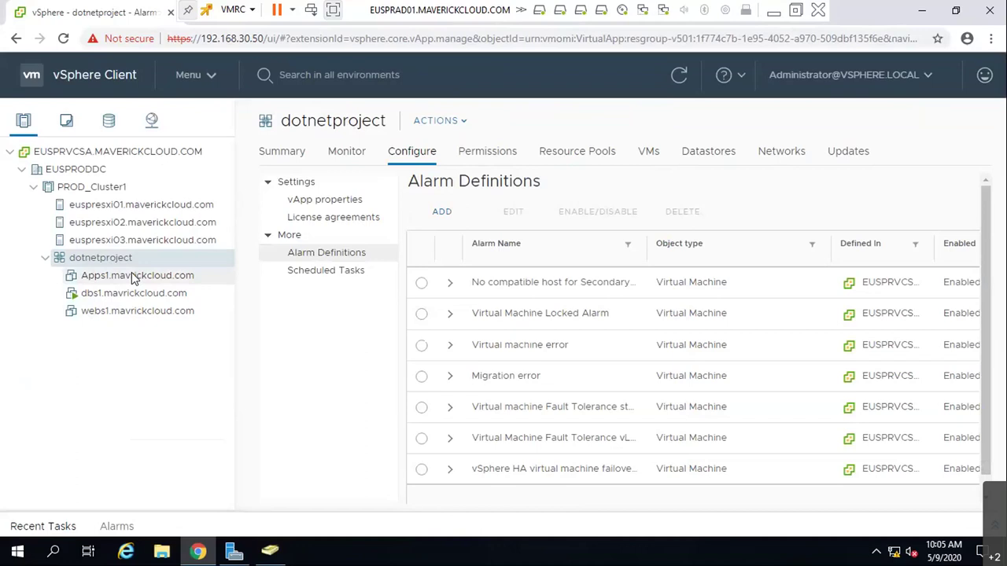
{"action": "left_click", "coordinate": [350, 200]}
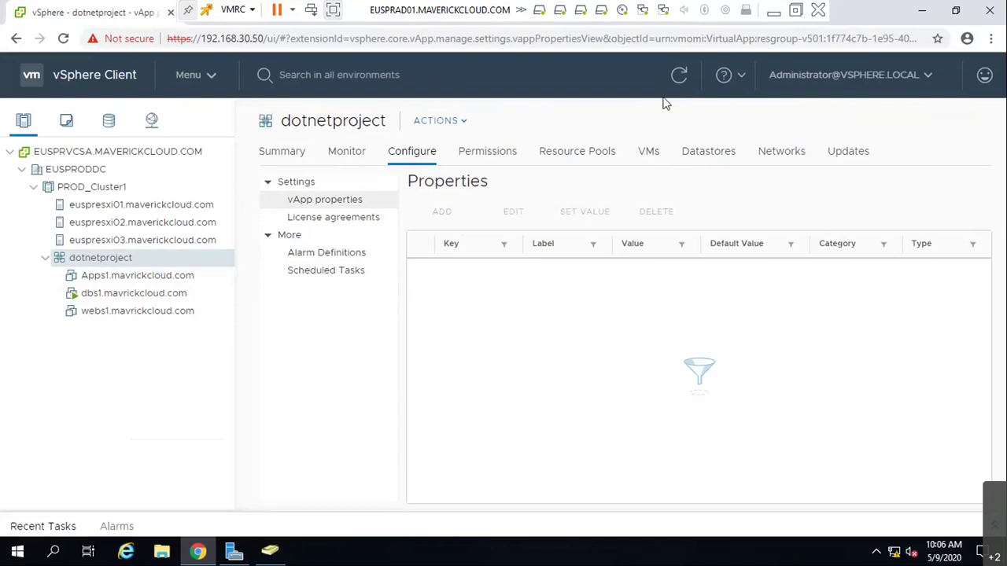
- Refresh and check dotnetproject's Monitor Summary: state Starting, 27 MHz CPU, 43 MB memory
{"action": "left_click", "coordinate": [676, 77]}
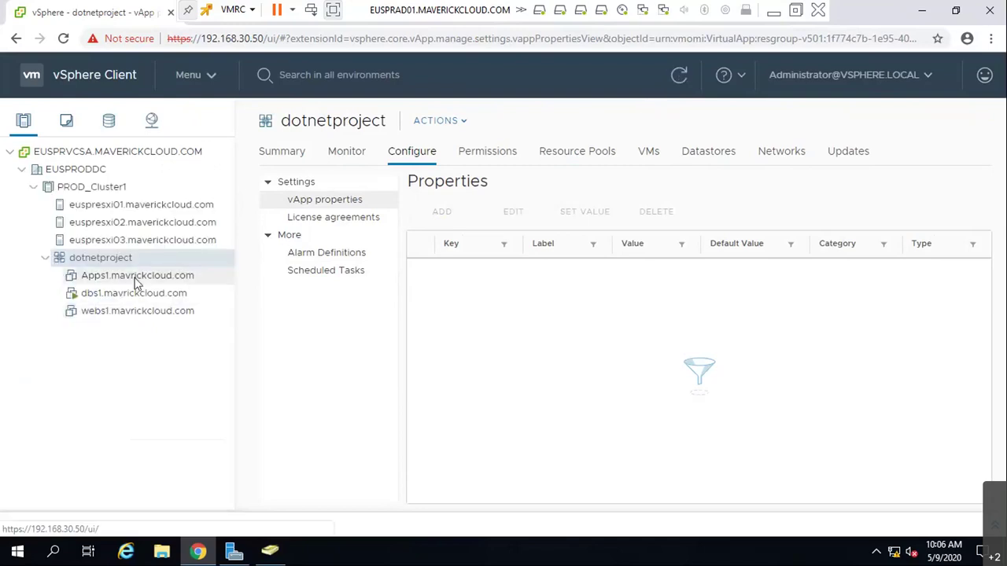
{"action": "left_click", "coordinate": [680, 77]}
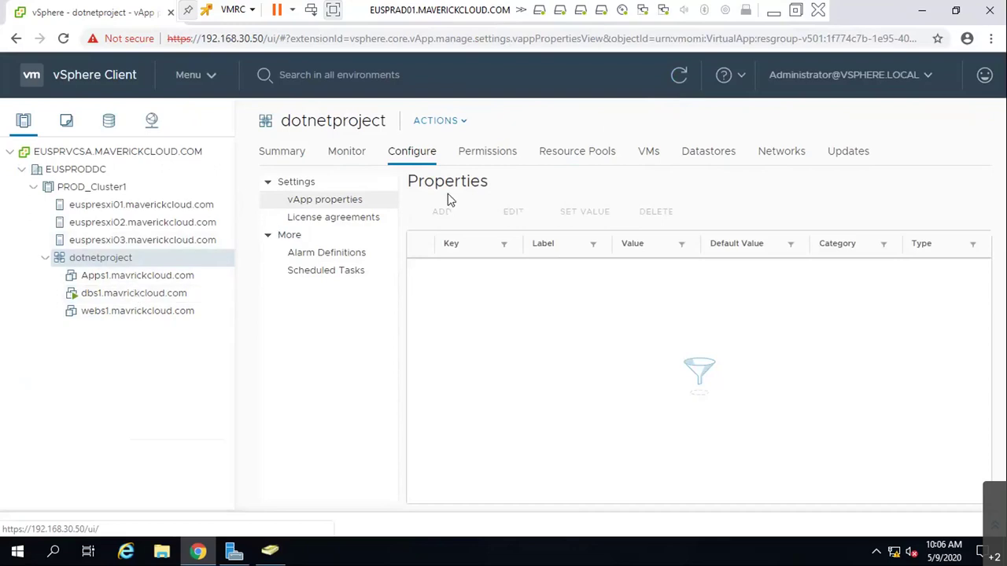
{"action": "left_click", "coordinate": [334, 157]}
{"action": "left_click", "coordinate": [276, 154]}
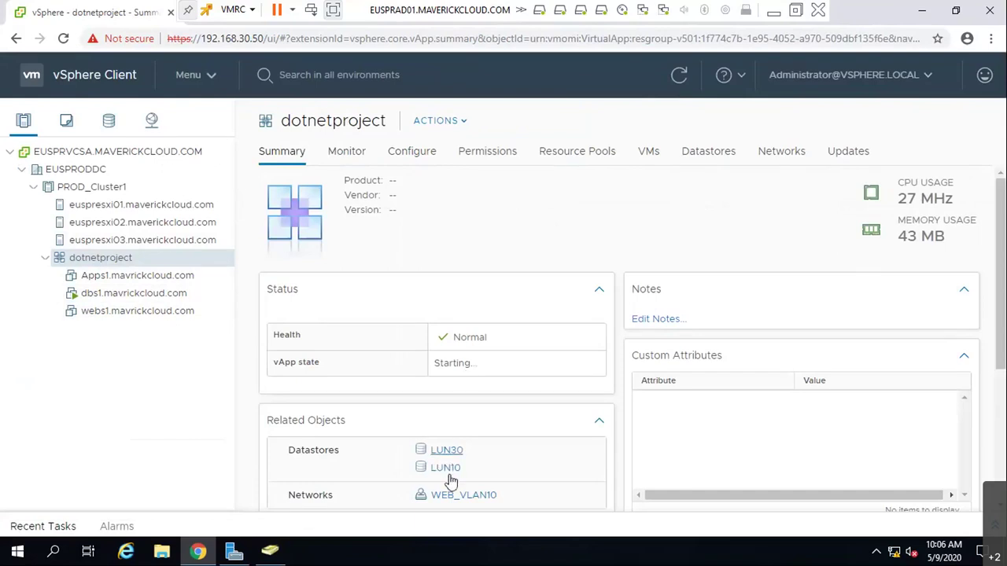
{"action": "scroll", "coordinate": [529, 447], "scroll_direction": "down", "scroll_amount": 3}
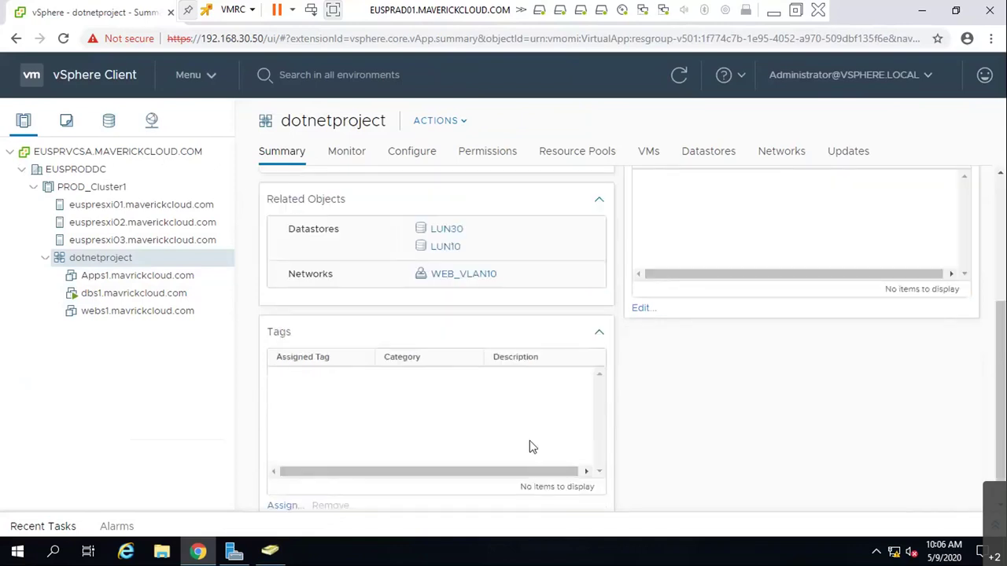
{"action": "scroll", "coordinate": [747, 435], "scroll_direction": "up", "scroll_amount": 3}
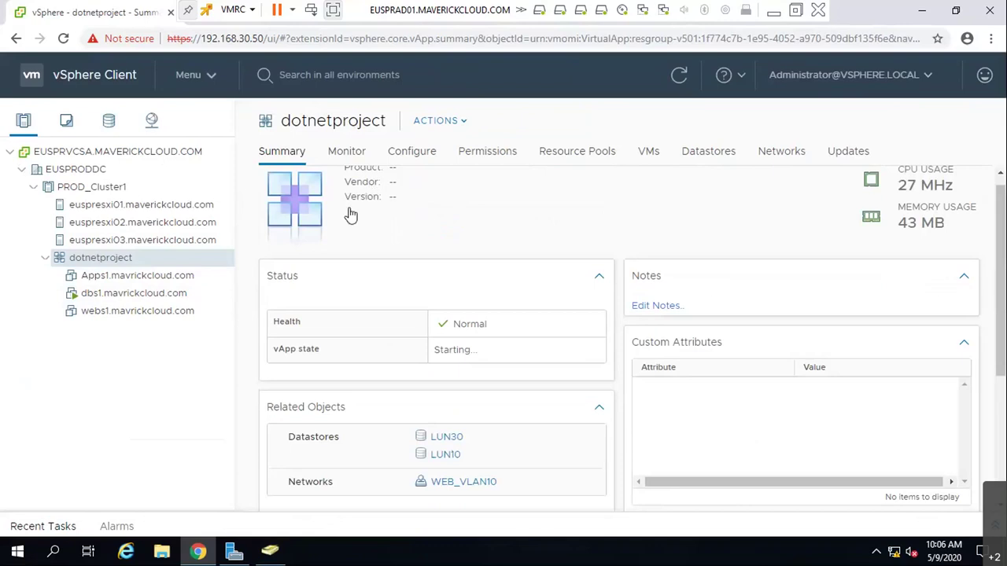
- Review dotnetproject's triggered alarms, performance overview, advanced charts and tasks
{"action": "left_click", "coordinate": [364, 155]}
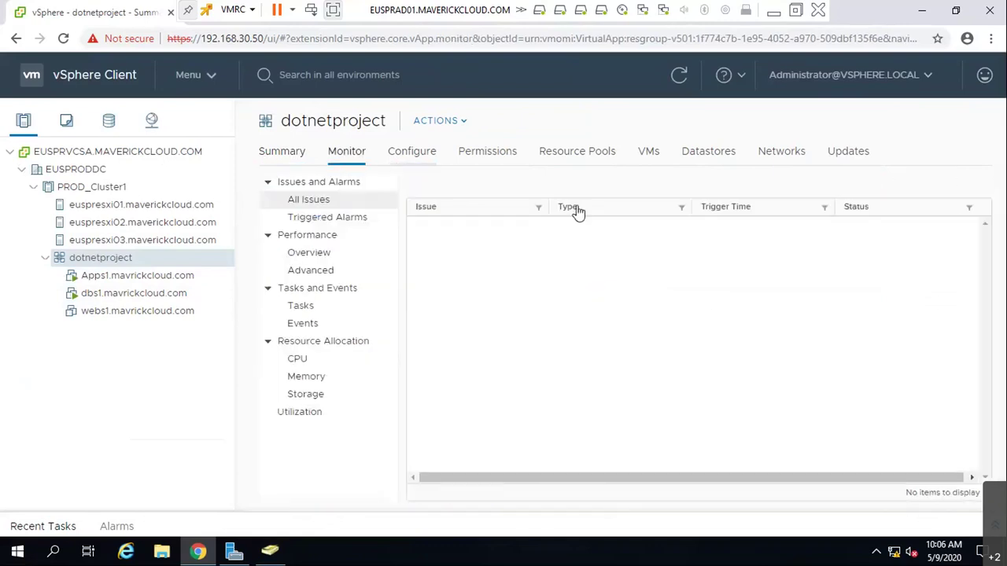
{"action": "left_click", "coordinate": [310, 218]}
{"action": "left_click", "coordinate": [326, 255]}
{"action": "left_click", "coordinate": [333, 272]}
{"action": "left_click", "coordinate": [303, 306]}
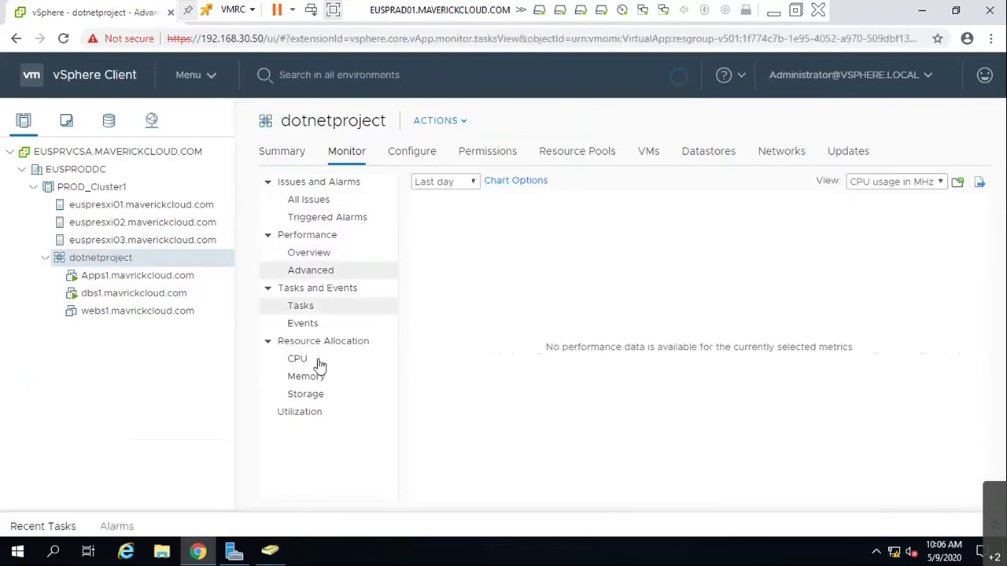
- Check CPU, memory and storage reservations, ending on utilization: 27 MHz CPU, 71 MB memory
{"action": "left_click", "coordinate": [322, 360]}
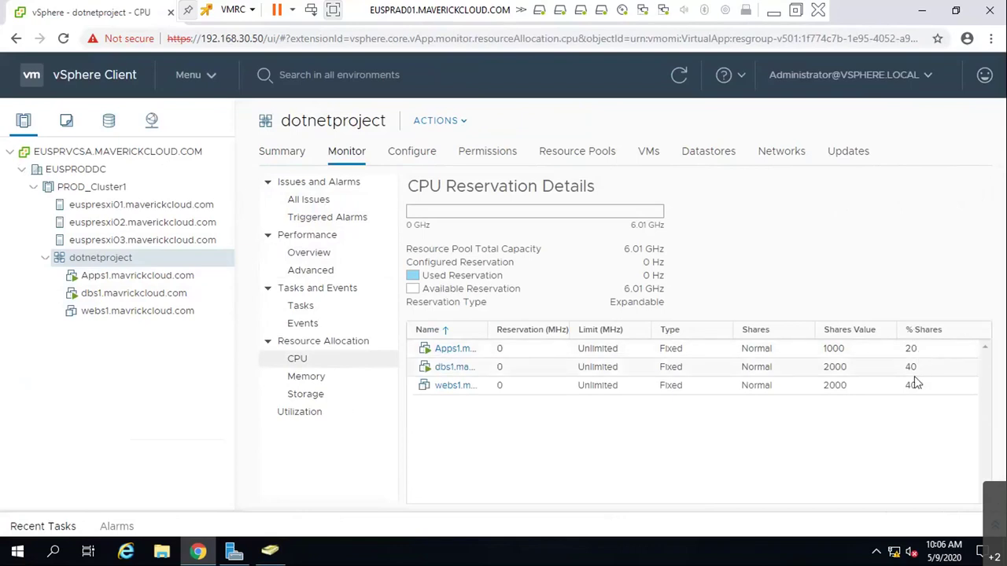
{"action": "left_click", "coordinate": [315, 377]}
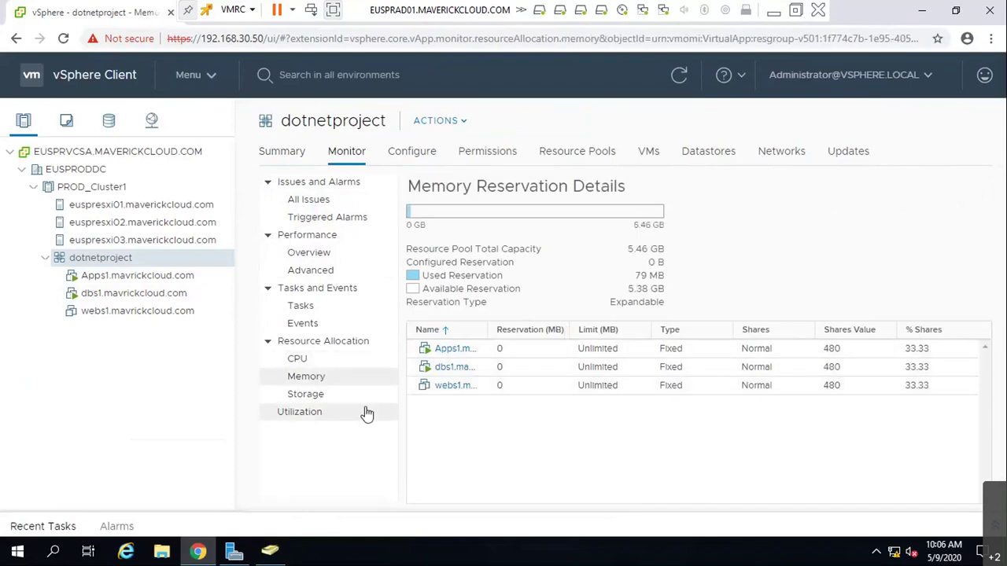
{"action": "left_click", "coordinate": [339, 395]}
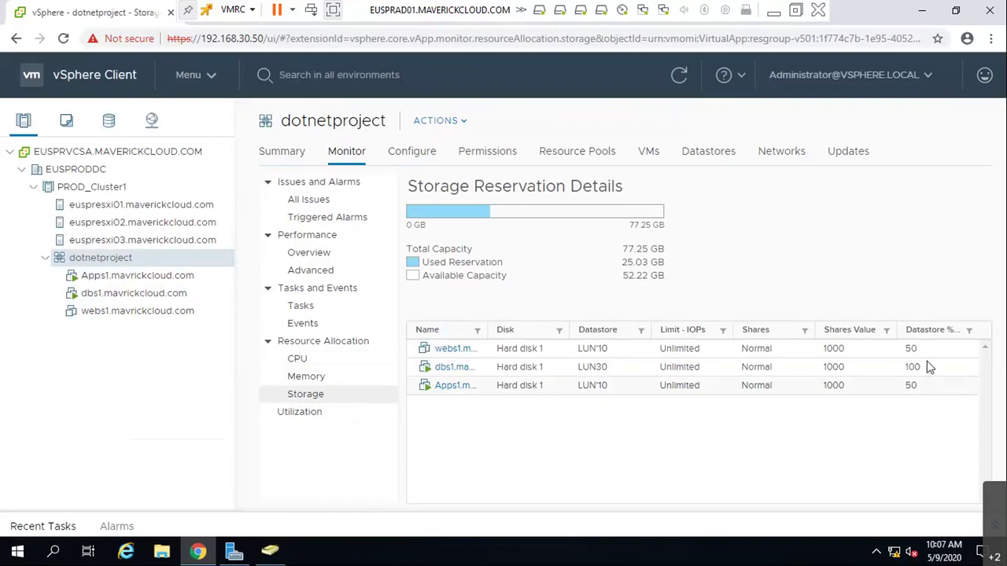
{"action": "left_click", "coordinate": [316, 414]}
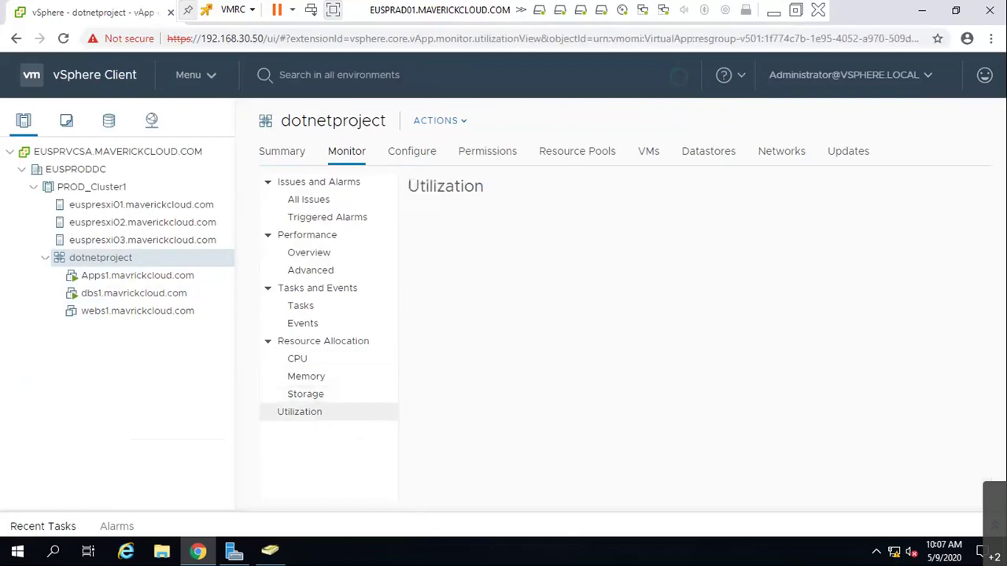
{"action": "scroll", "coordinate": [754, 407], "scroll_direction": "down", "scroll_amount": 2}
{"action": "scroll", "coordinate": [740, 411], "scroll_direction": "up", "scroll_amount": 2}
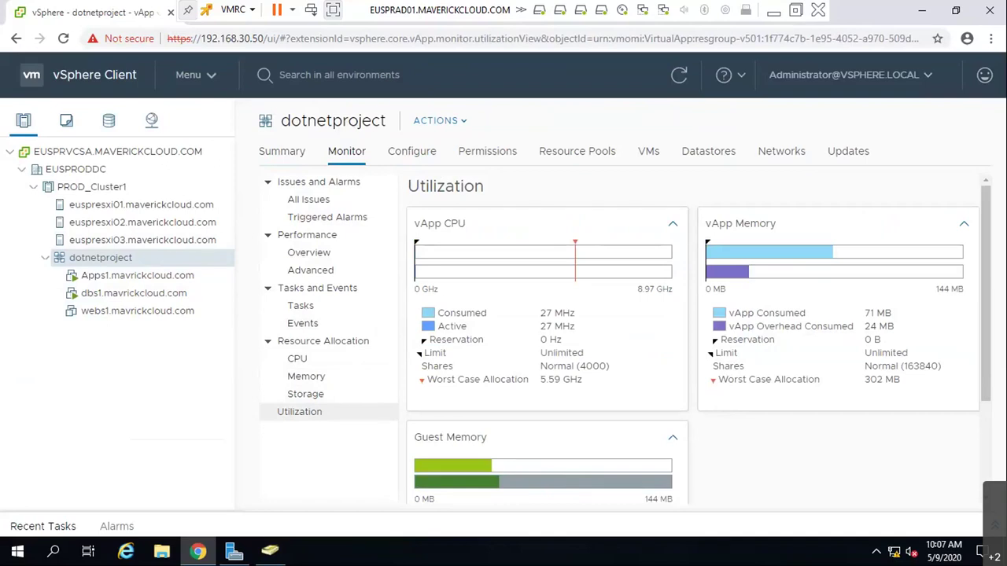
{"action": "right_click", "coordinate": [107, 263]}
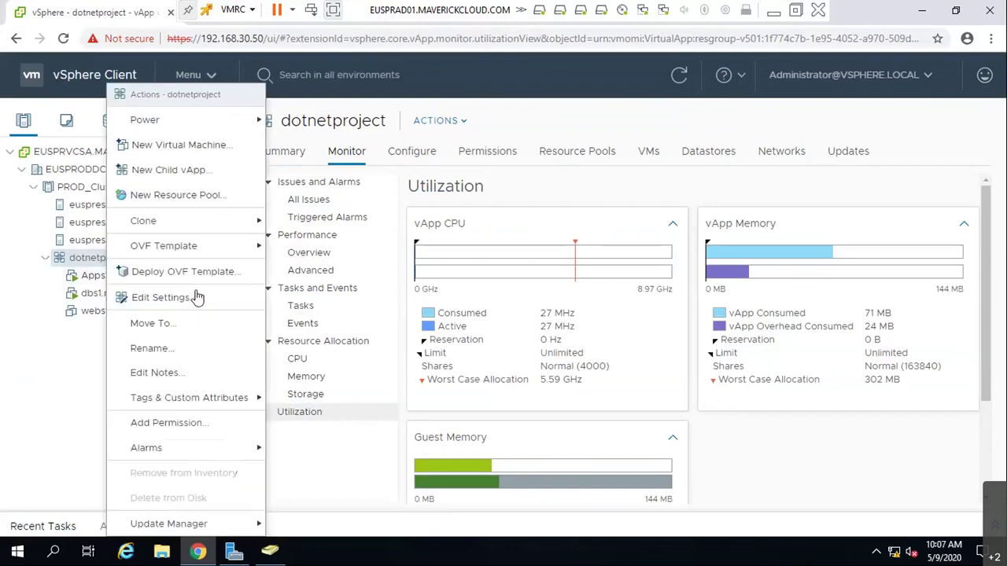
{"action": "left_click", "coordinate": [160, 297]}
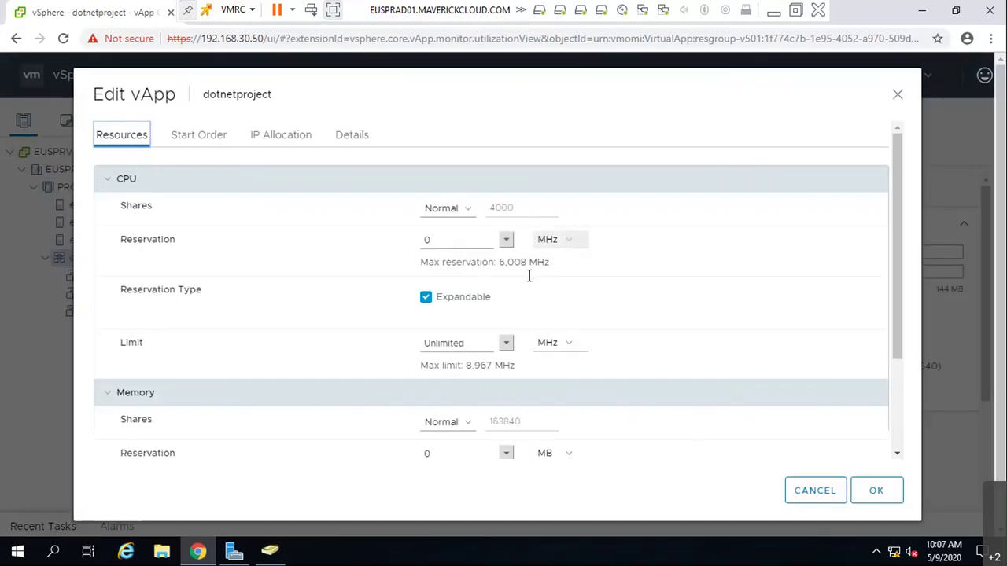
{"action": "scroll", "coordinate": [500, 378], "scroll_direction": "down", "scroll_amount": 2}
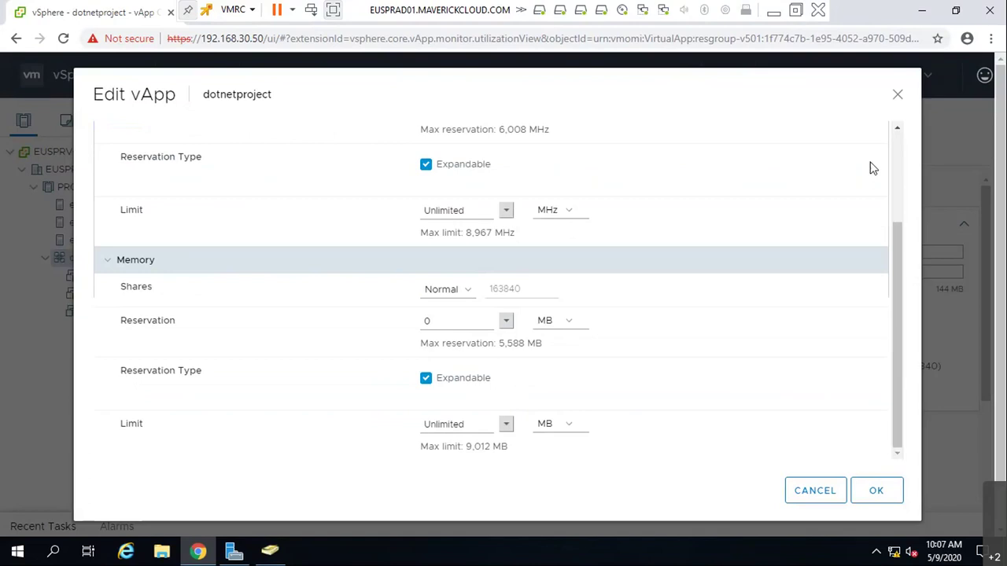
{"action": "left_click", "coordinate": [897, 96]}
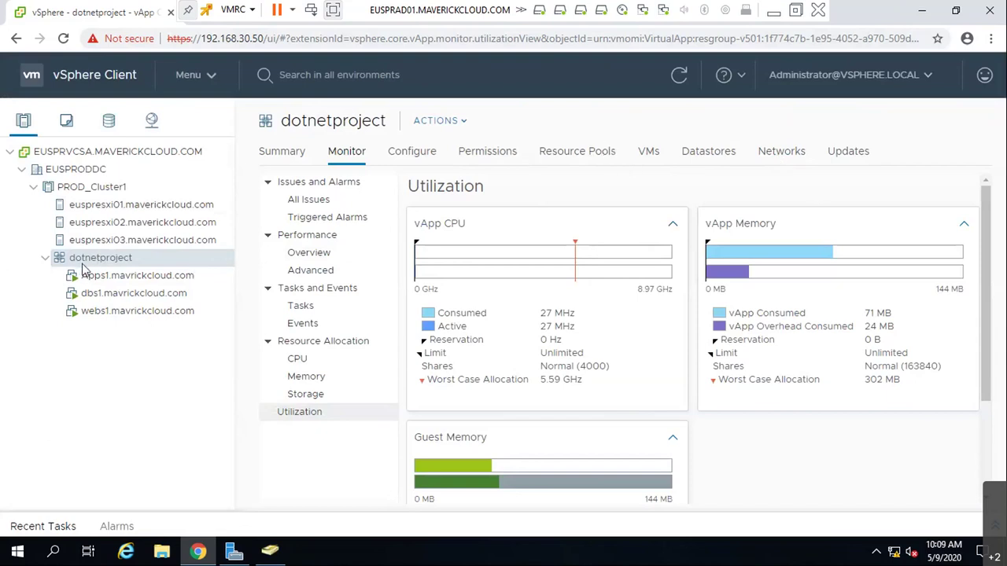
- Show dotnetproject's permissions and open Add Permission to browse its user domains and roles
{"action": "left_click", "coordinate": [514, 152]}
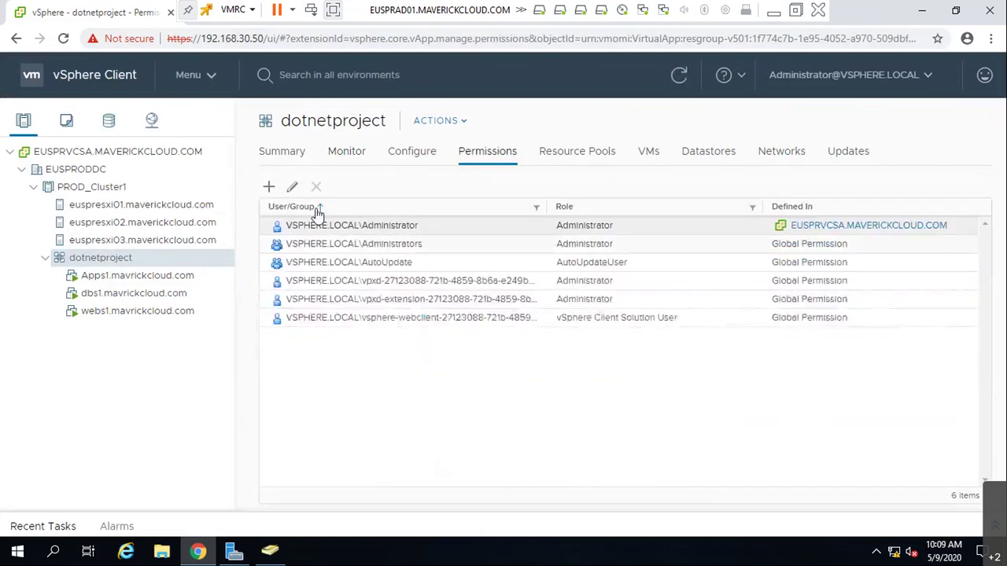
{"action": "left_click", "coordinate": [270, 189]}
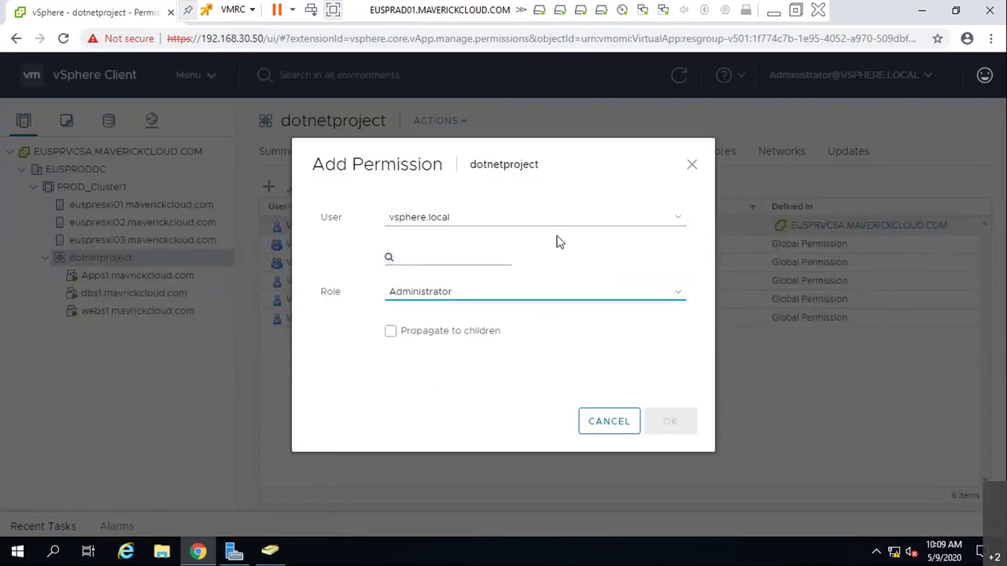
{"action": "left_click", "coordinate": [582, 224]}
{"action": "left_click", "coordinate": [432, 246]}
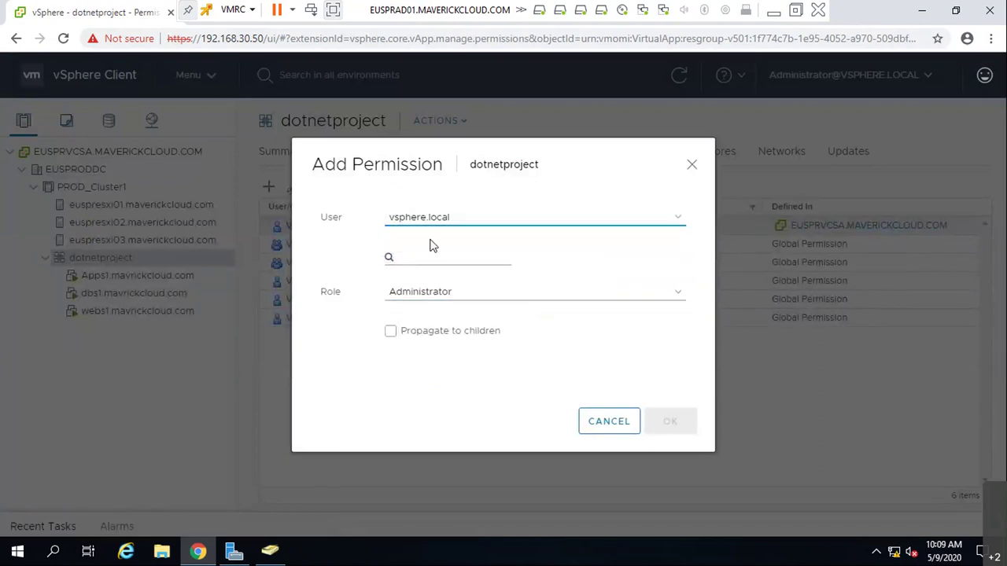
{"action": "left_click", "coordinate": [472, 258]}
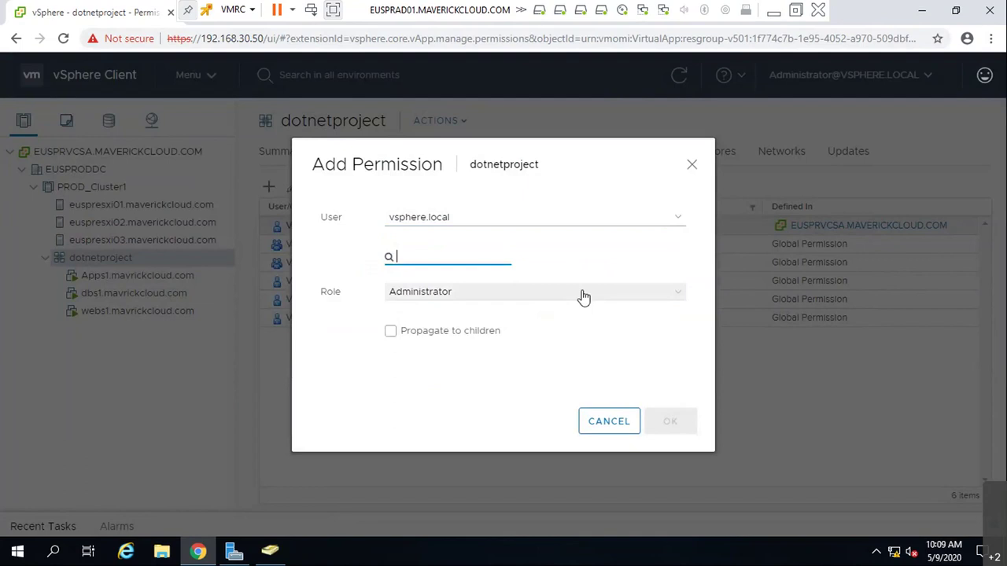
{"action": "left_click", "coordinate": [583, 298]}
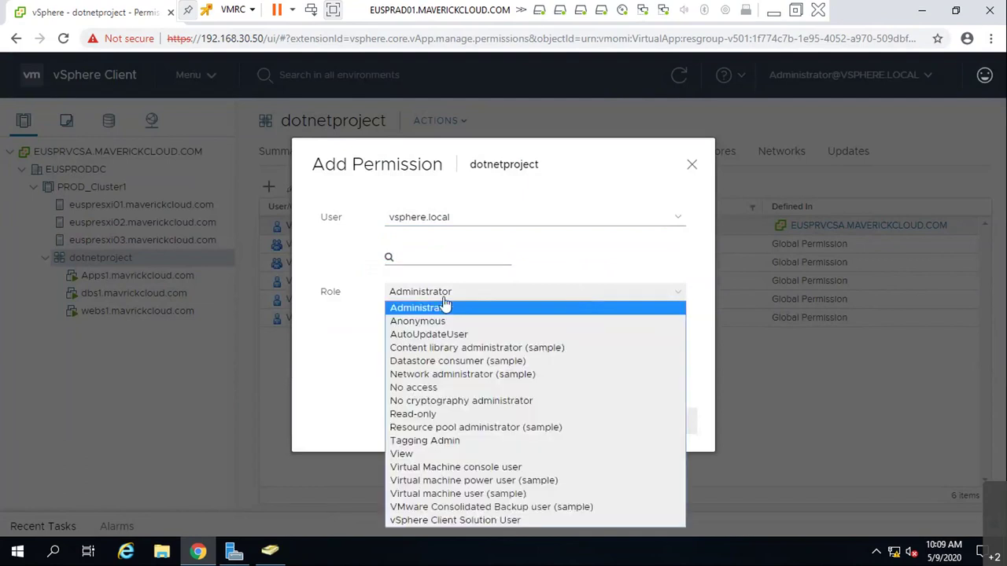
- Keep localos as the user domain, then cancel the Add Permission dialog
{"action": "left_click", "coordinate": [648, 223]}
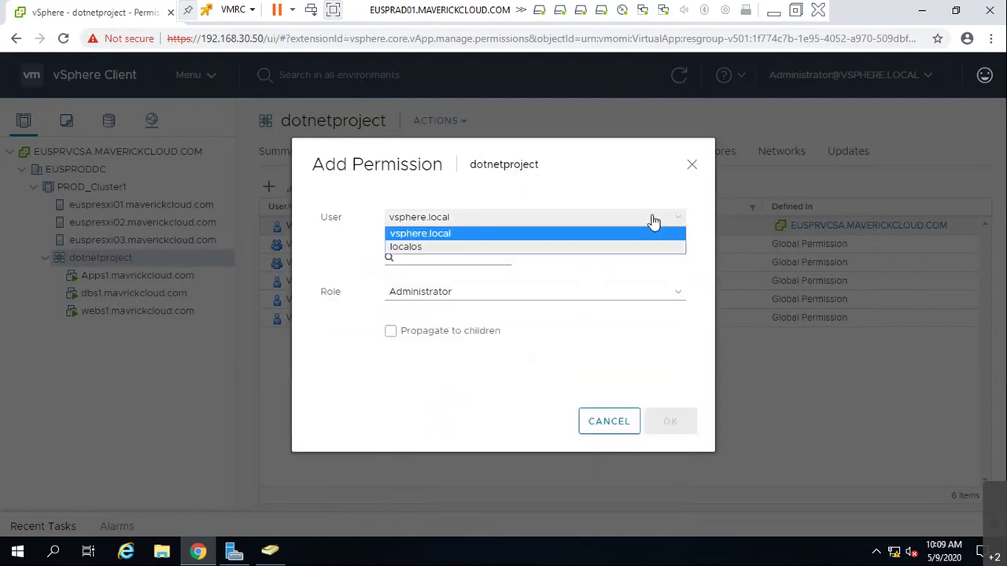
{"action": "left_click", "coordinate": [524, 252]}
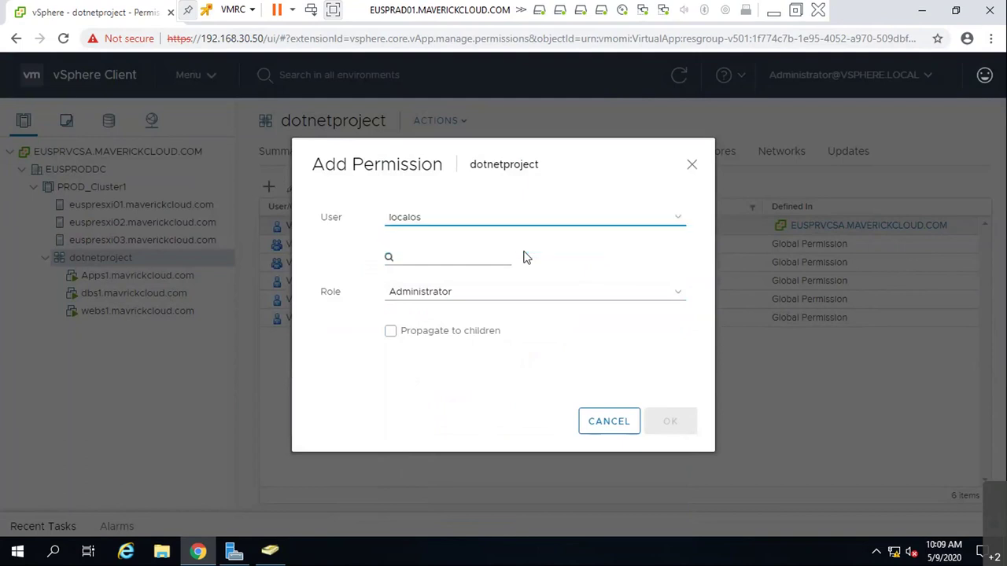
{"action": "left_click", "coordinate": [595, 223]}
{"action": "left_click", "coordinate": [604, 269]}
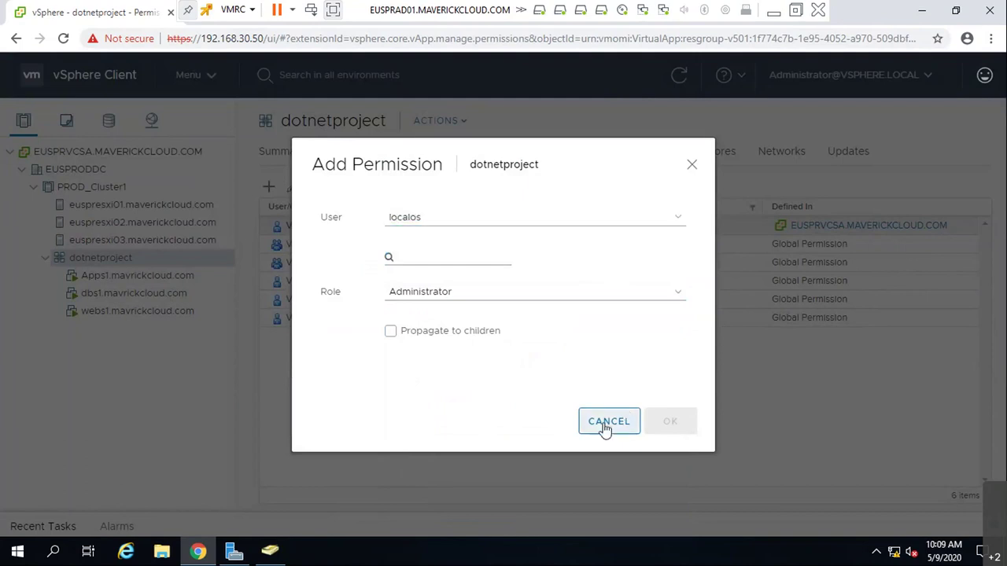
{"action": "left_click", "coordinate": [607, 423]}
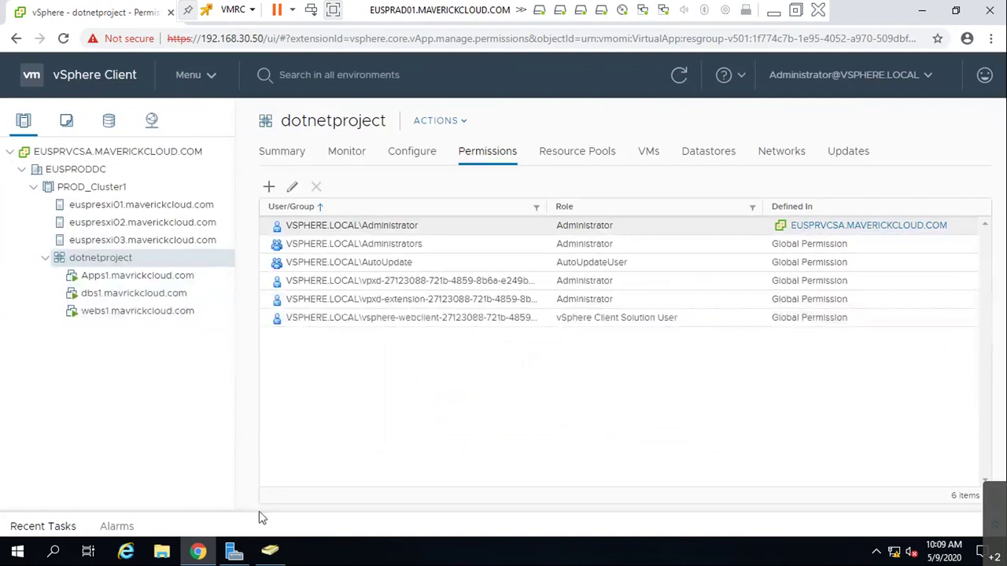
- Go to Administration and look over Roles and Global Permissions
{"action": "left_click", "coordinate": [183, 77]}
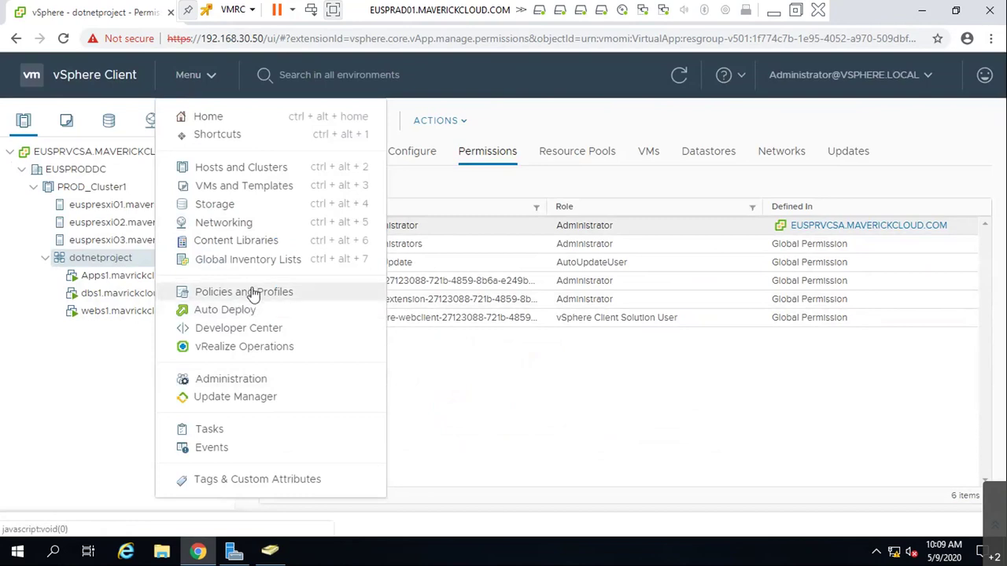
{"action": "left_click", "coordinate": [238, 383]}
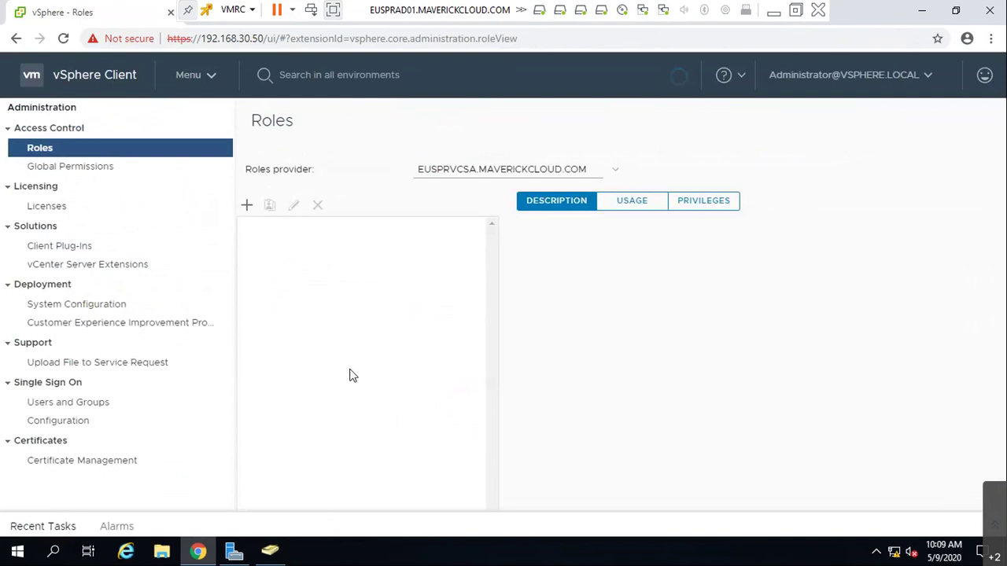
{"action": "left_click", "coordinate": [594, 173]}
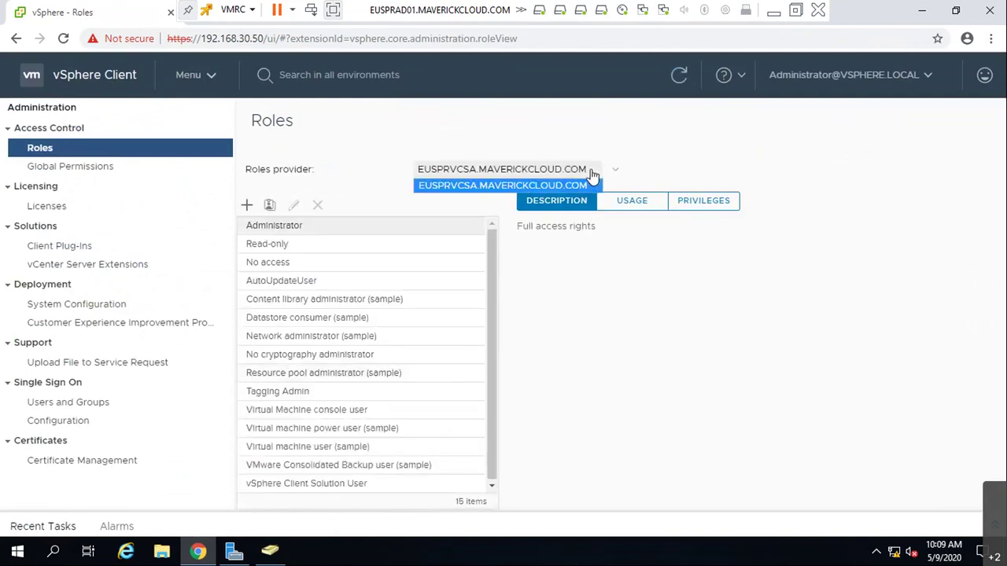
{"action": "left_click", "coordinate": [594, 175]}
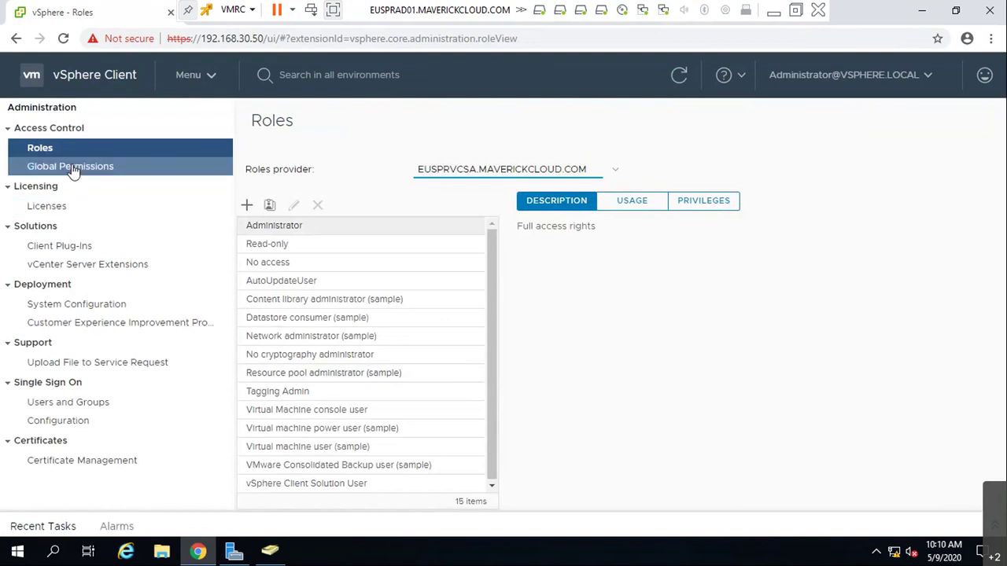
{"action": "left_click", "coordinate": [72, 168]}
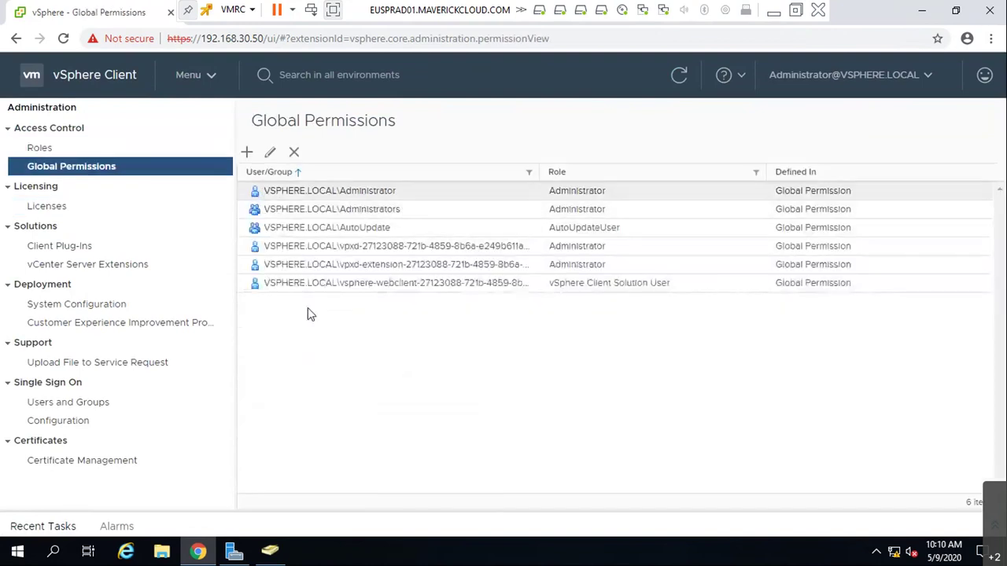
- View Single Sign-On's Active Directory Domain tab and select node EUSPRVCSA.MAVERICKCLOUD.COM
{"action": "left_click", "coordinate": [115, 408]}
{"action": "left_click", "coordinate": [106, 424]}
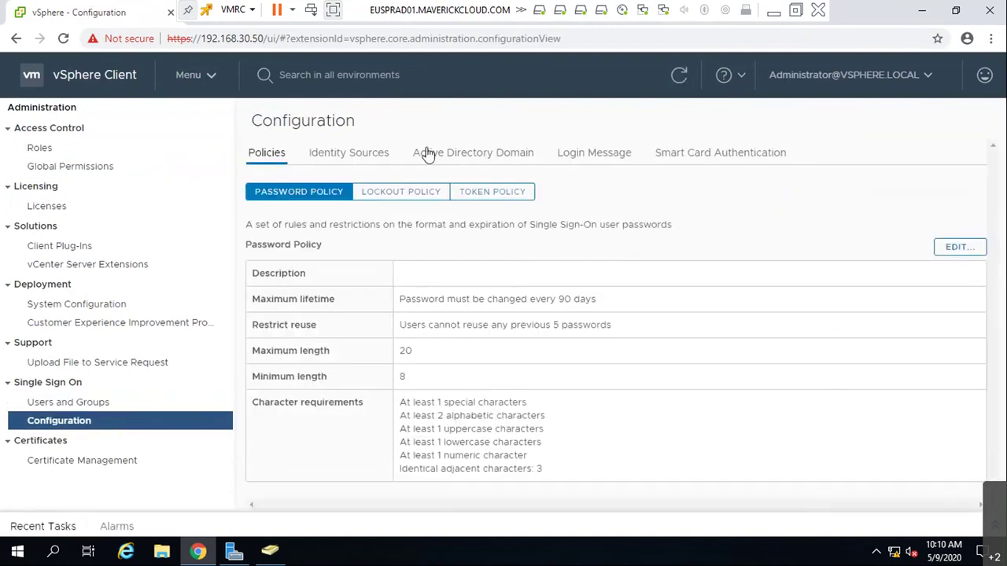
{"action": "left_click", "coordinate": [454, 153]}
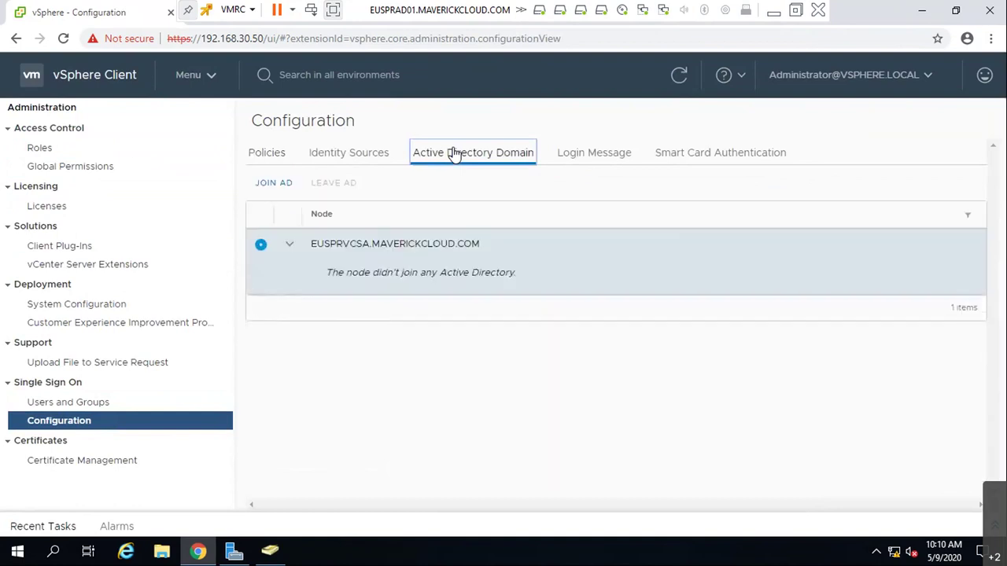
{"action": "left_click", "coordinate": [382, 254]}
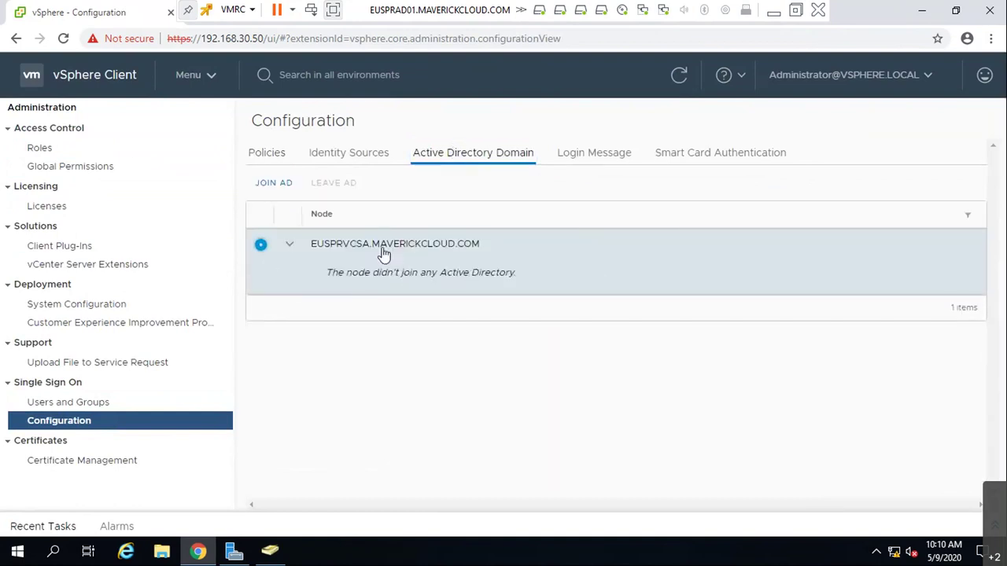
{"action": "left_click", "coordinate": [281, 186]}
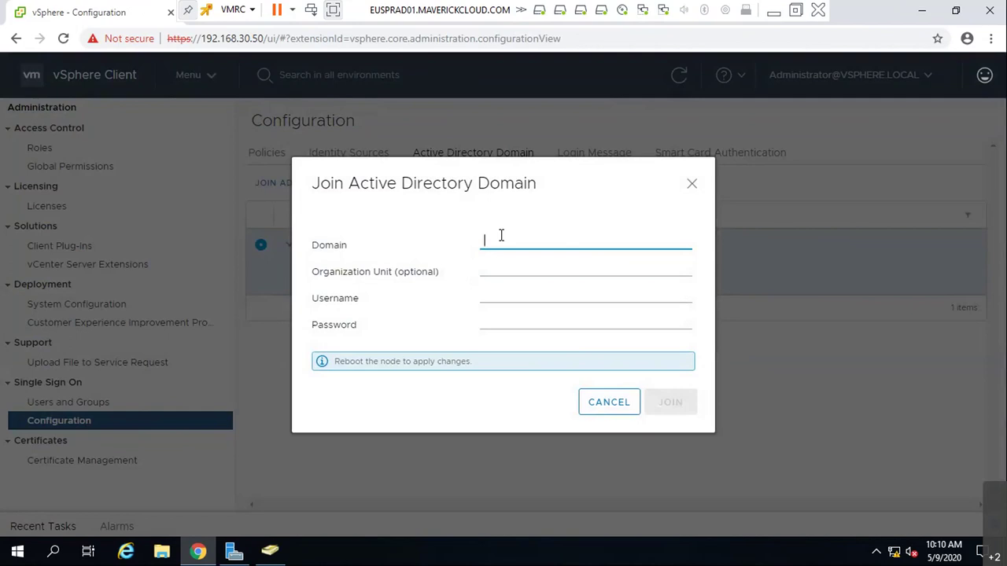
{"action": "type", "text": "mavrickcloud.com"}
{"action": "key", "text": "Tab"}
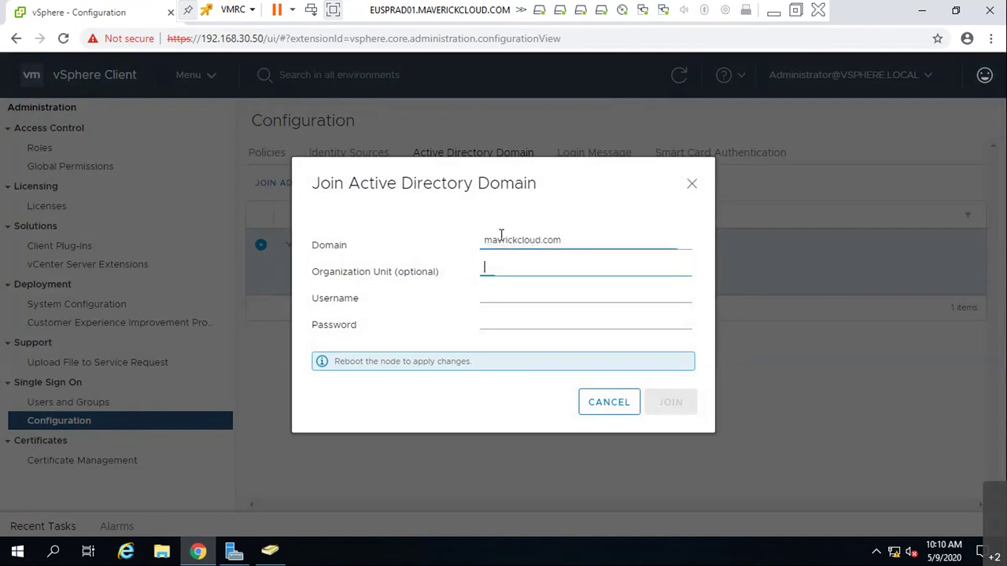
{"action": "key", "text": "Tab"}
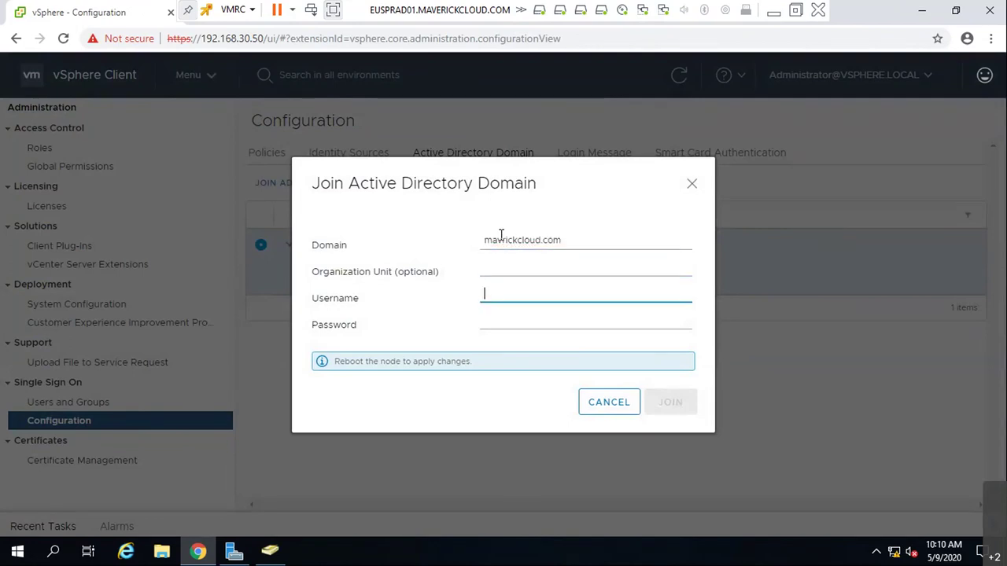
{"action": "type", "text": "administator"}
{"action": "key", "text": "Tab"}
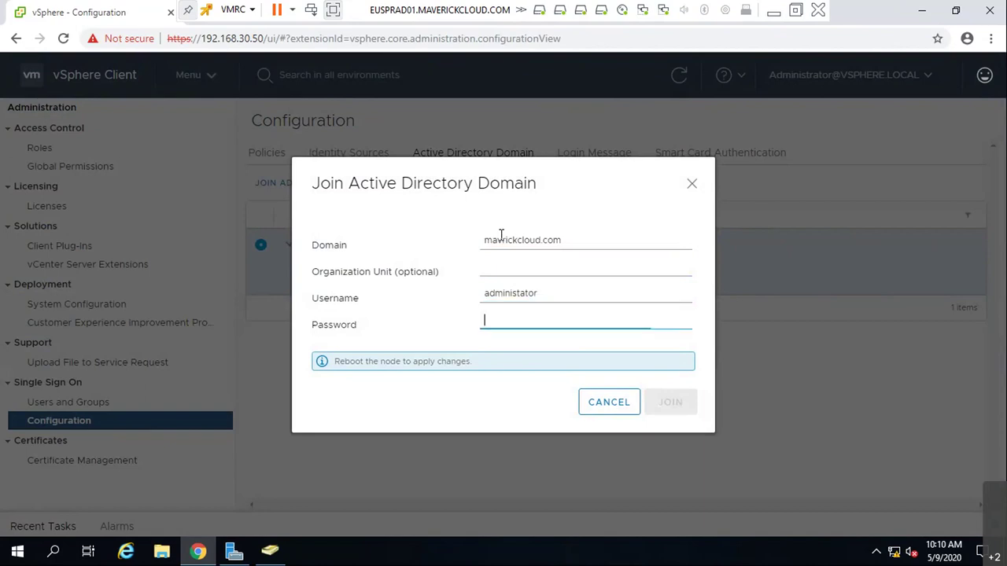
{"action": "type", "text": "P@ssw0rd"}
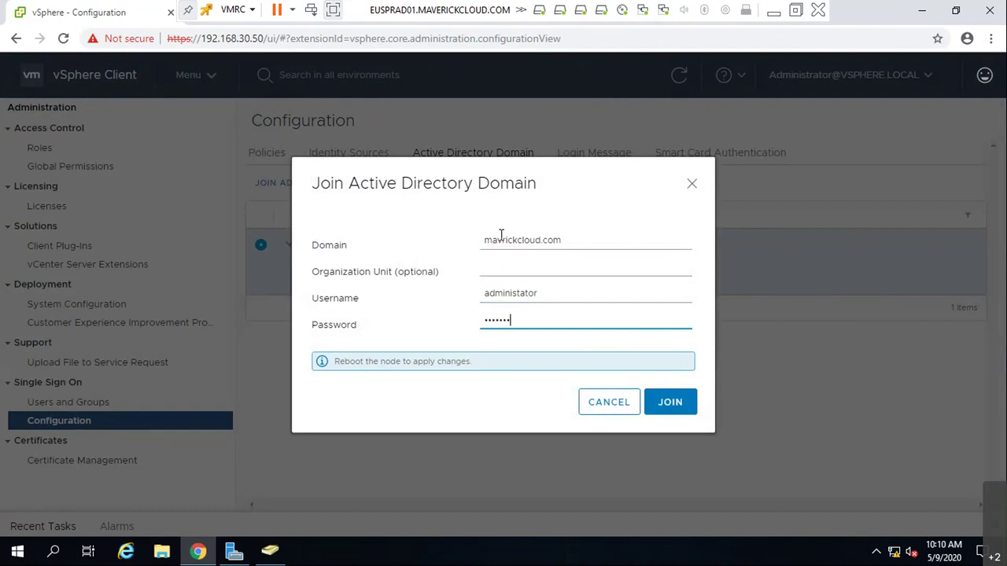
{"action": "type", "text": "!"}
{"action": "left_click", "coordinate": [669, 402]}
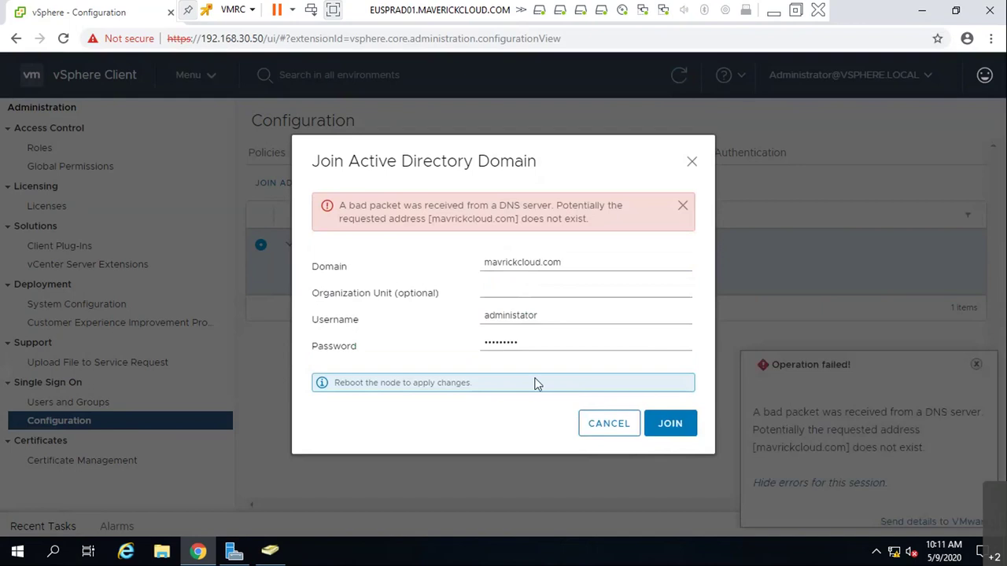
{"action": "left_click", "coordinate": [606, 435]}
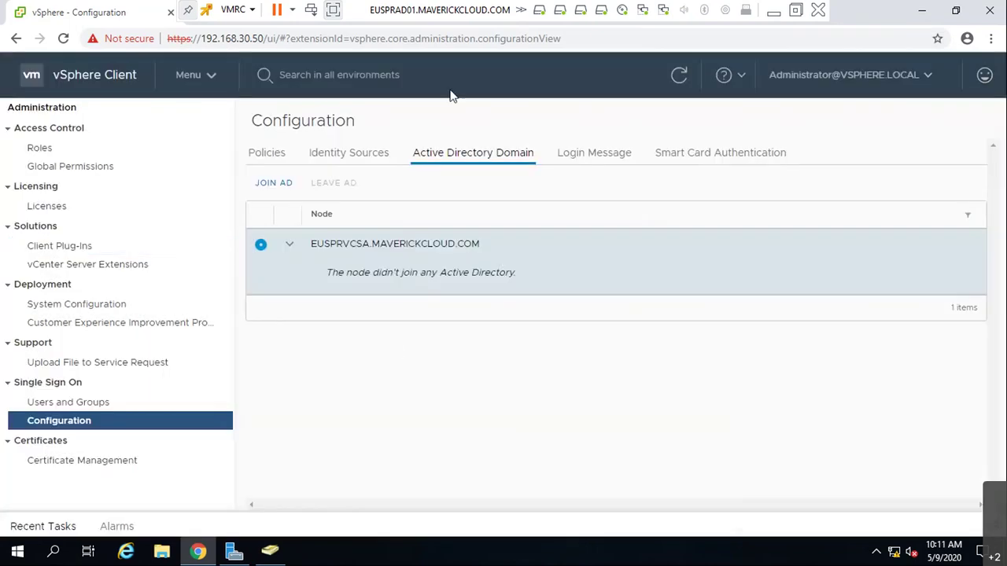
- Look through the account, feedback and help menus, discarding the feedback form
{"action": "left_click", "coordinate": [862, 77]}
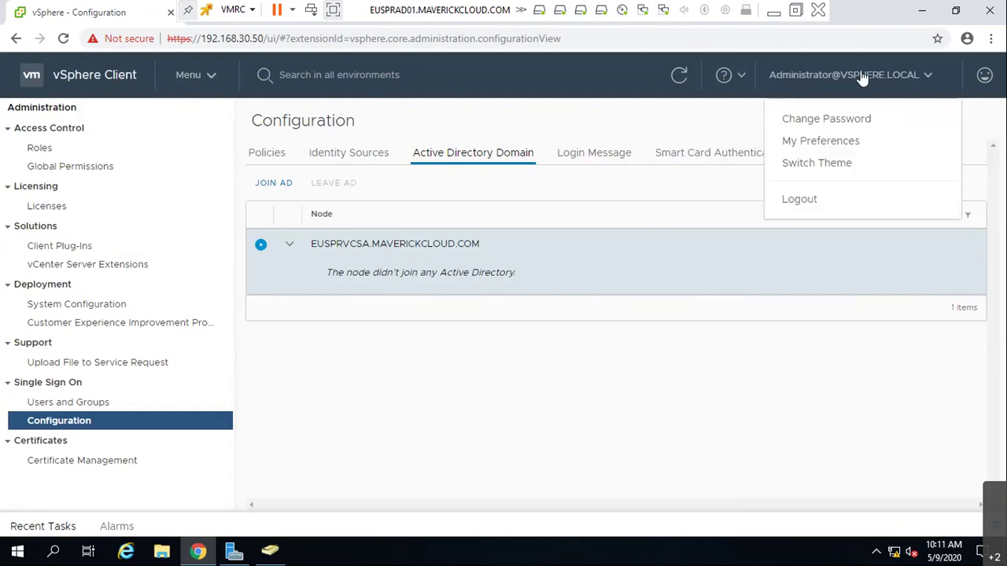
{"action": "left_click", "coordinate": [995, 82]}
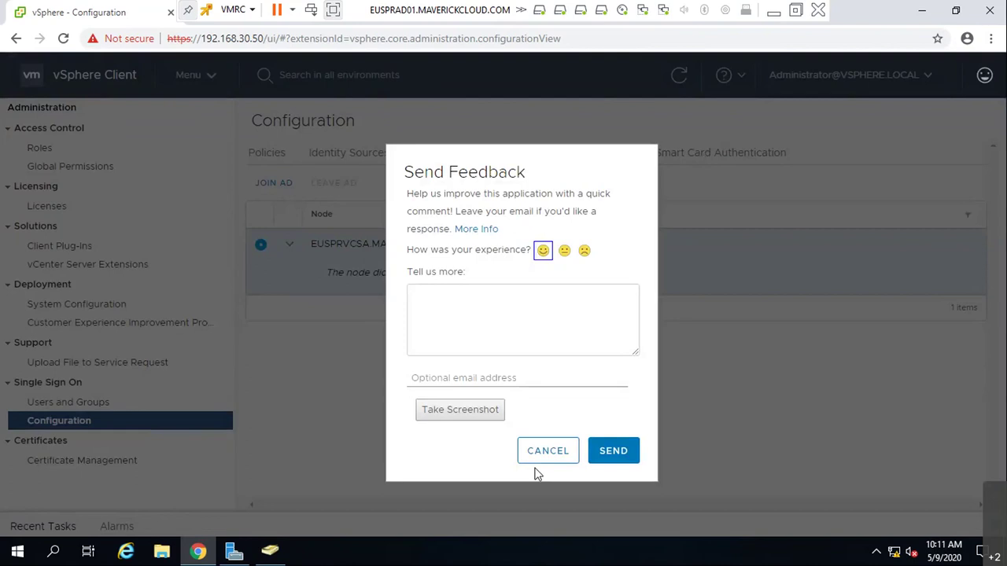
{"action": "left_click", "coordinate": [542, 459]}
{"action": "left_click", "coordinate": [746, 82]}
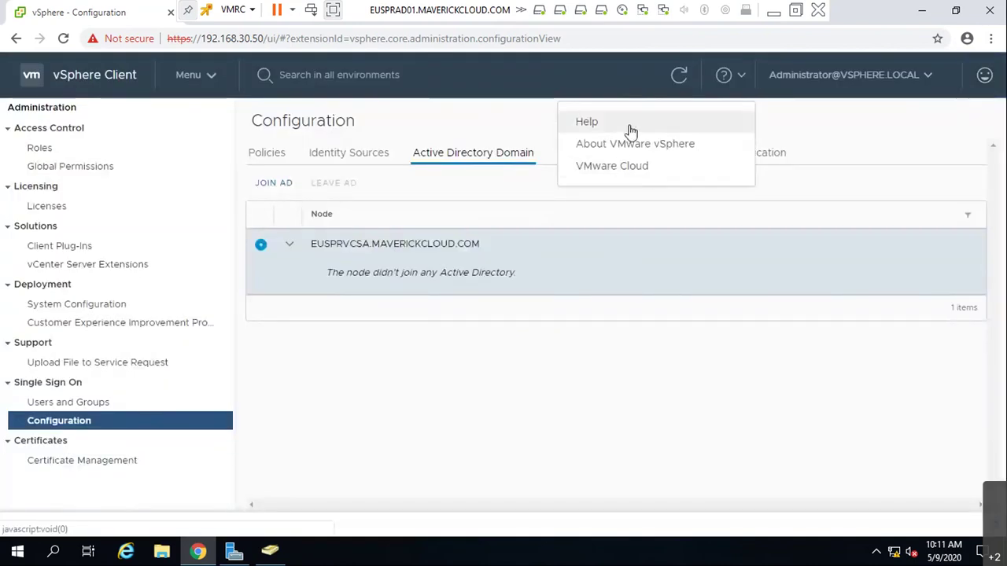
- Return to Administration and open the Single Sign-On Configuration page
{"action": "left_click", "coordinate": [207, 78]}
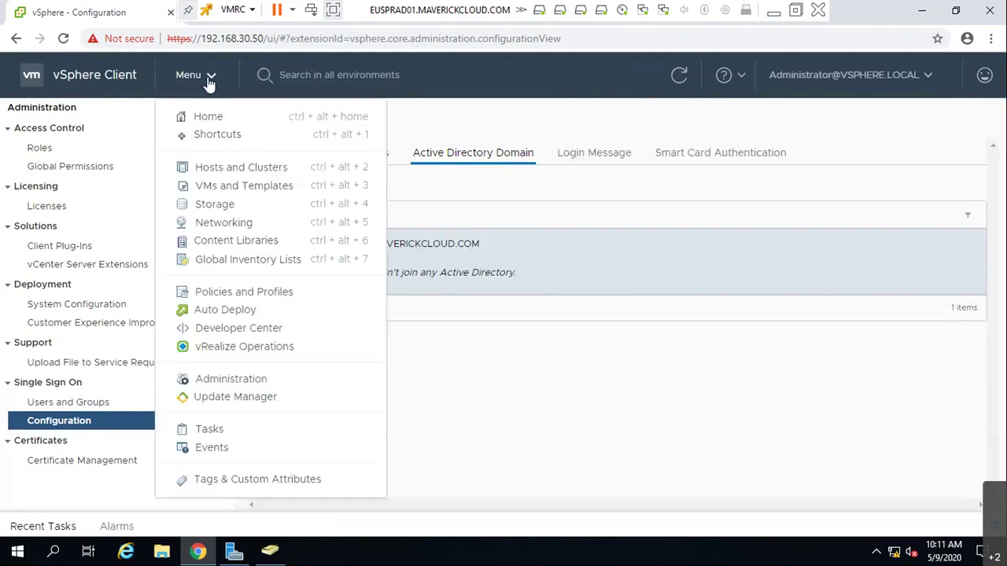
{"action": "left_click", "coordinate": [270, 381]}
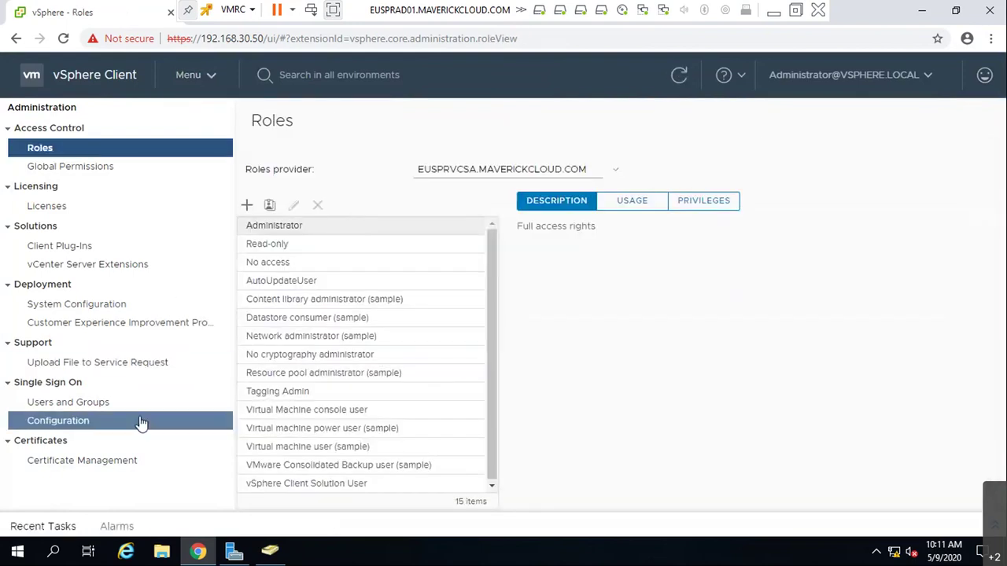
{"action": "left_click", "coordinate": [137, 425]}
- Review the smart card, login message, AD domain, identity source and password policy tabs
{"action": "left_click", "coordinate": [720, 153]}
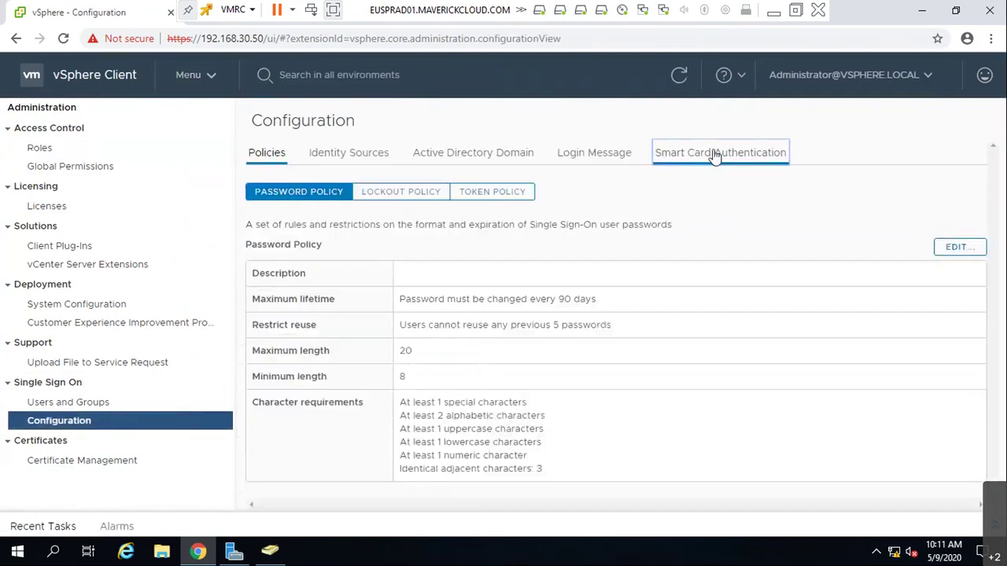
{"action": "left_click", "coordinate": [605, 160]}
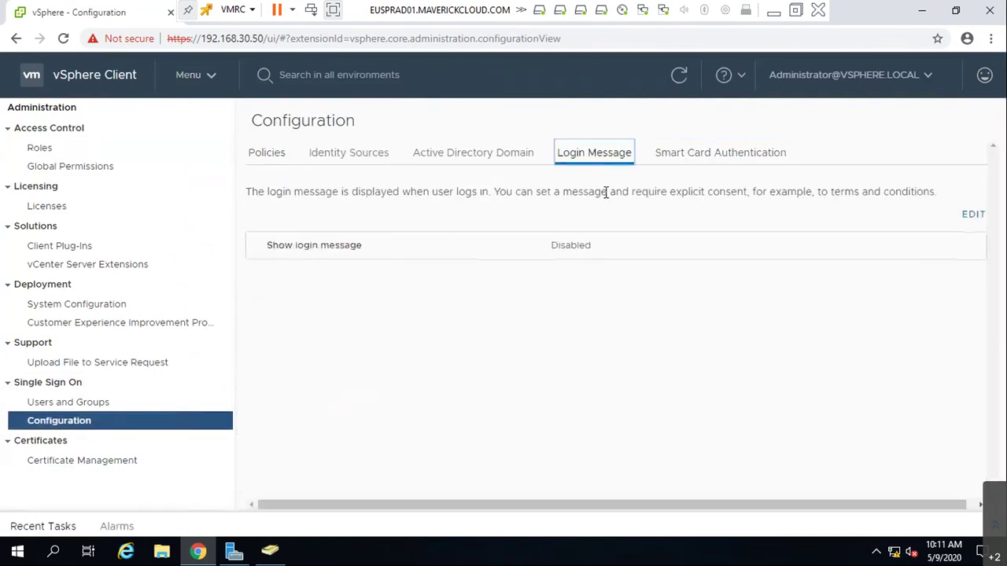
{"action": "left_click", "coordinate": [494, 162]}
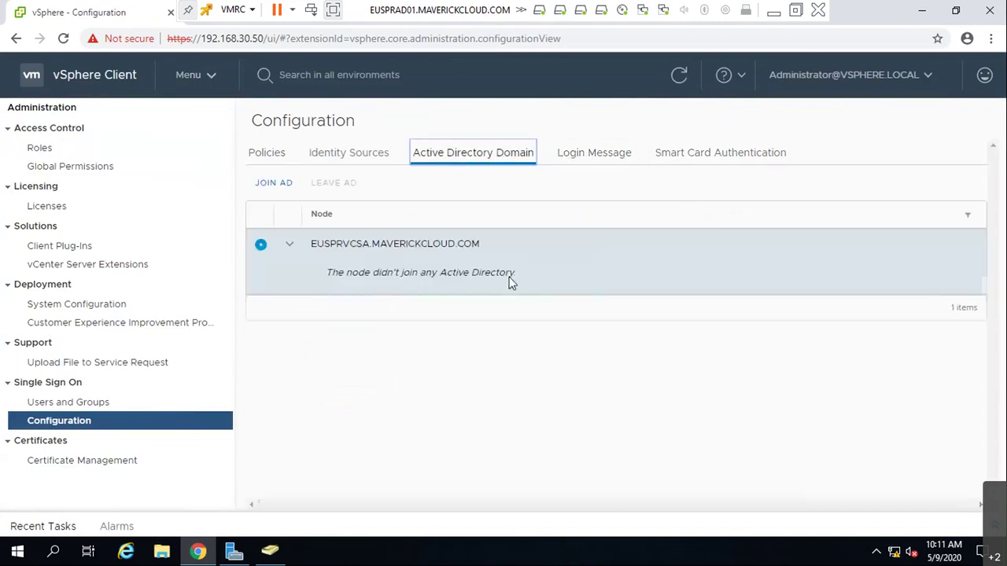
{"action": "left_click", "coordinate": [371, 151]}
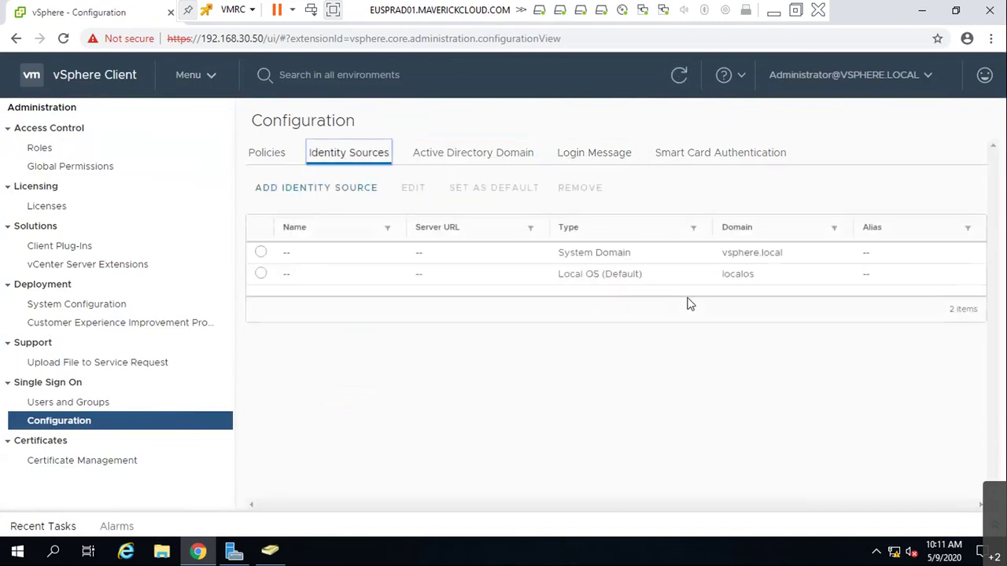
{"action": "left_click", "coordinate": [283, 162]}
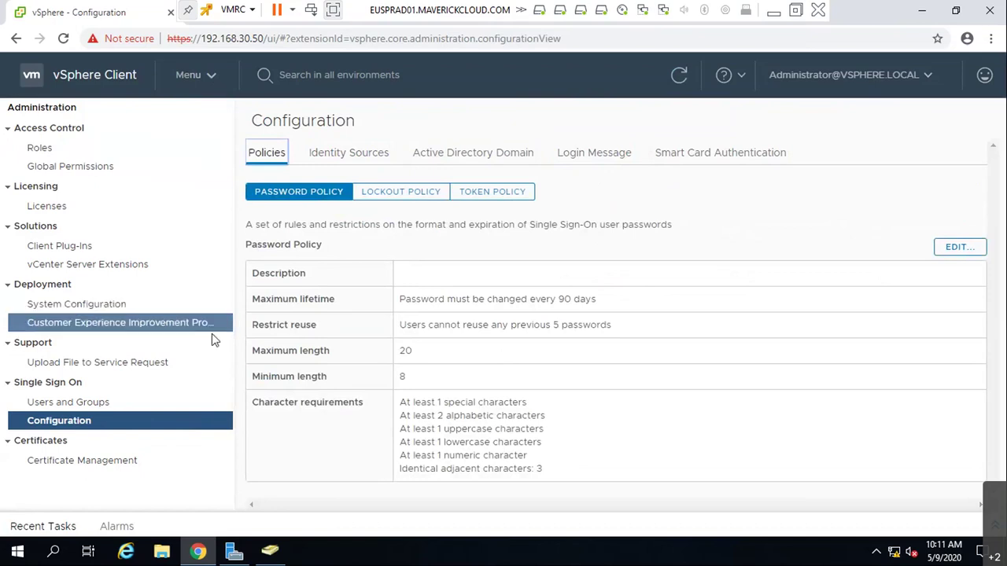
- Check Client Plug-Ins, then reopen vCenter from its saved tile in a new browser tab
{"action": "left_click", "coordinate": [138, 306]}
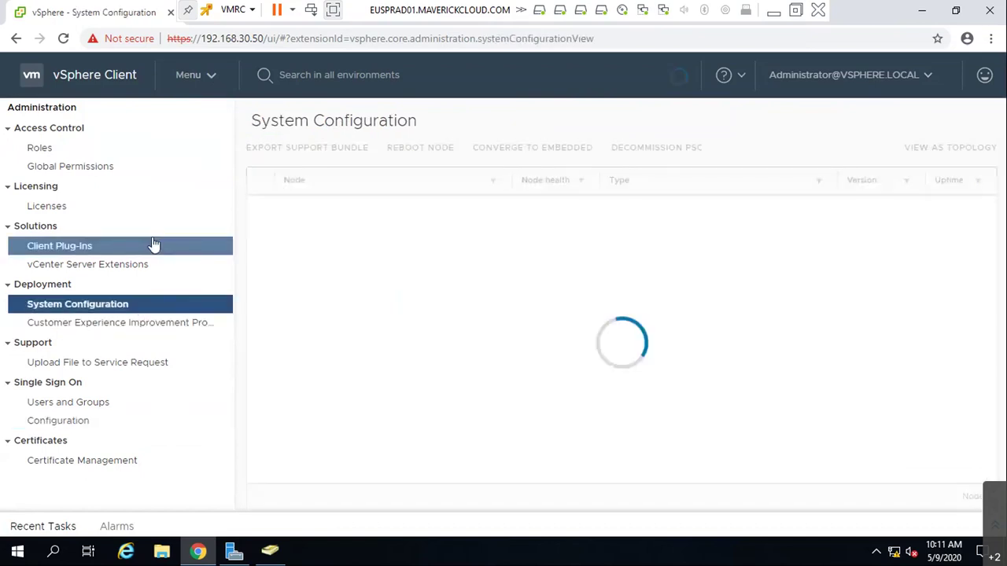
{"action": "left_click", "coordinate": [156, 247]}
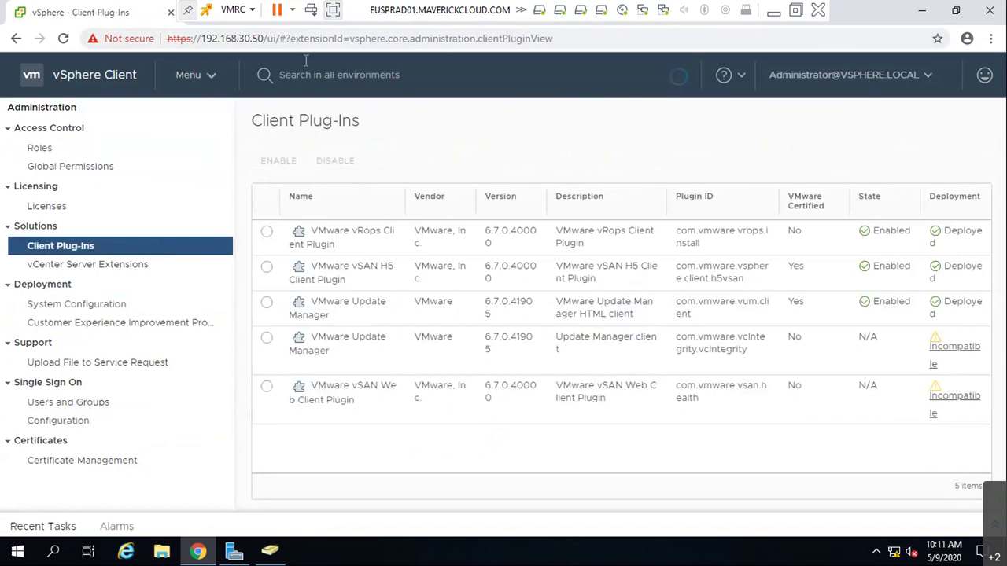
{"action": "key", "text": "super+Down"}
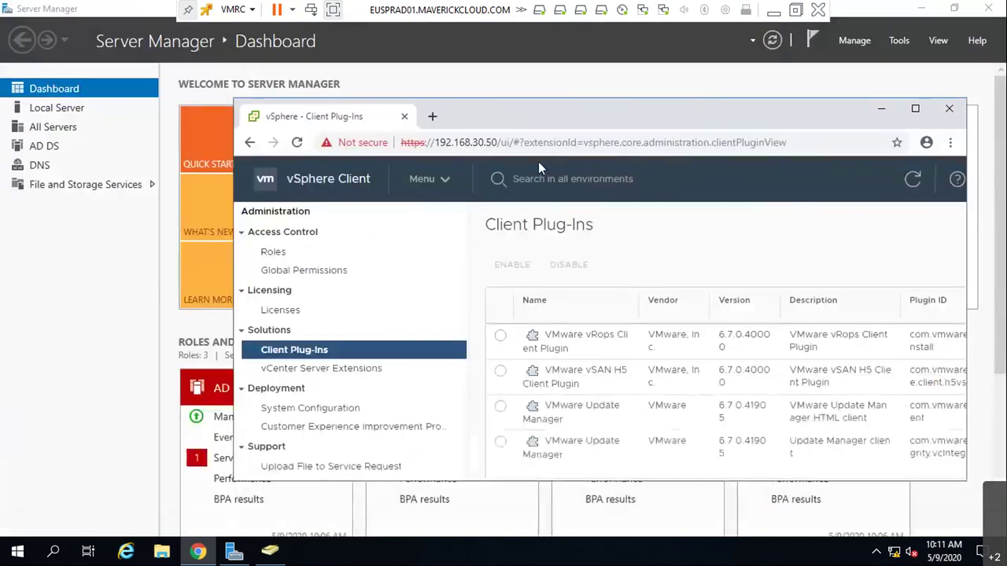
{"action": "left_click", "coordinate": [433, 118]}
{"action": "key", "text": "super+Up"}
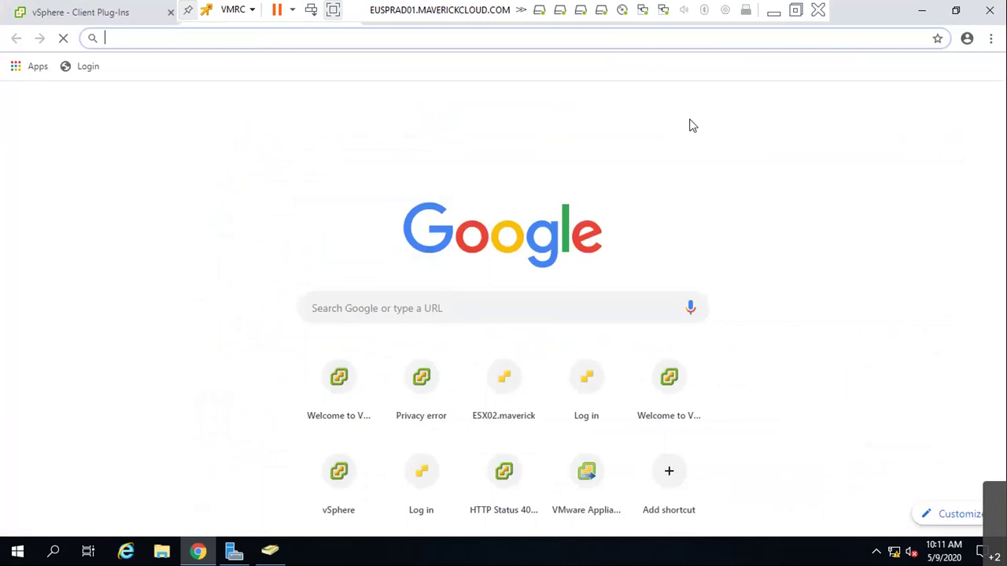
{"action": "left_click", "coordinate": [422, 402]}
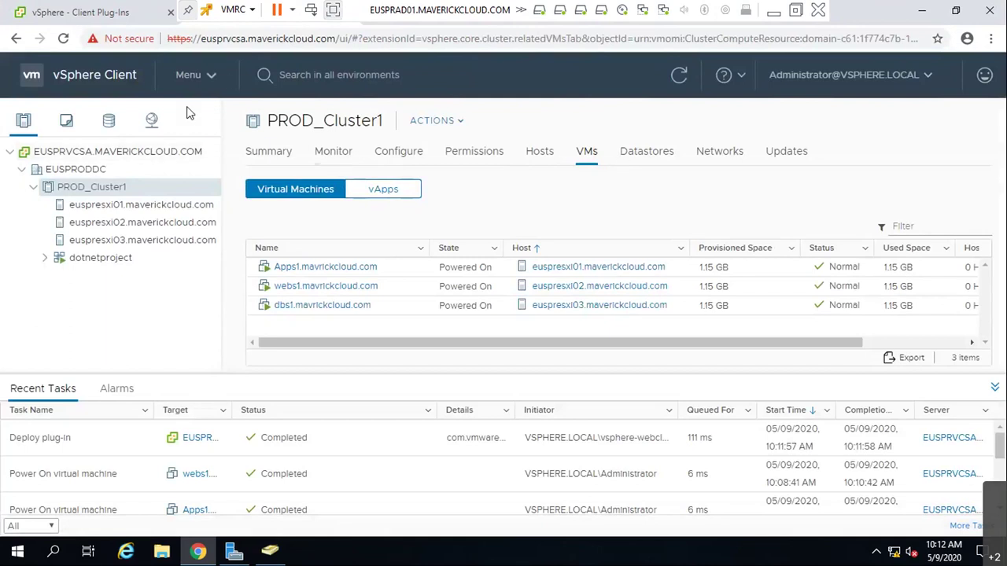
- Dismiss the expiring licenses warning and list the localos domain's Single Sign-On users
{"action": "left_click", "coordinate": [207, 101]}
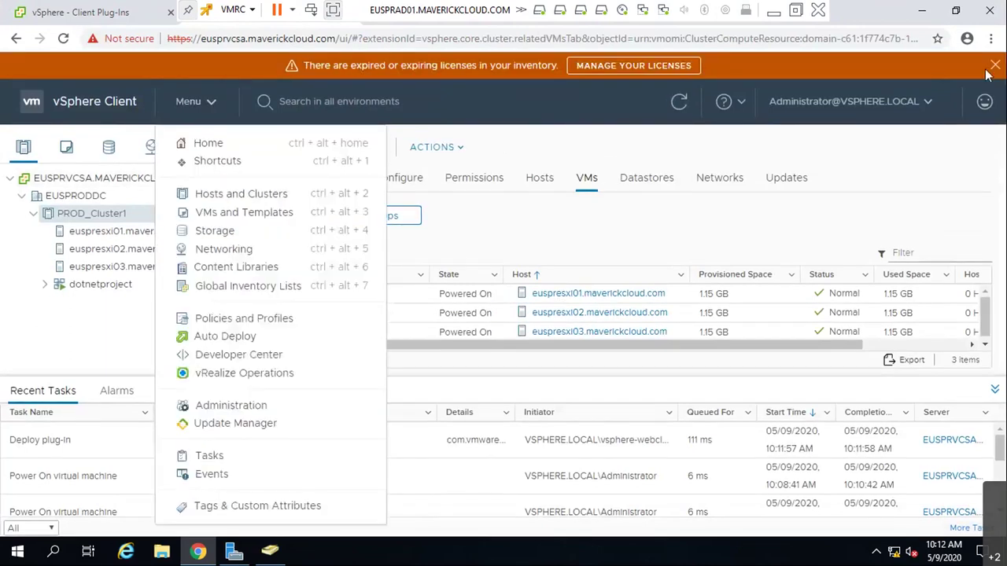
{"action": "left_click", "coordinate": [210, 74]}
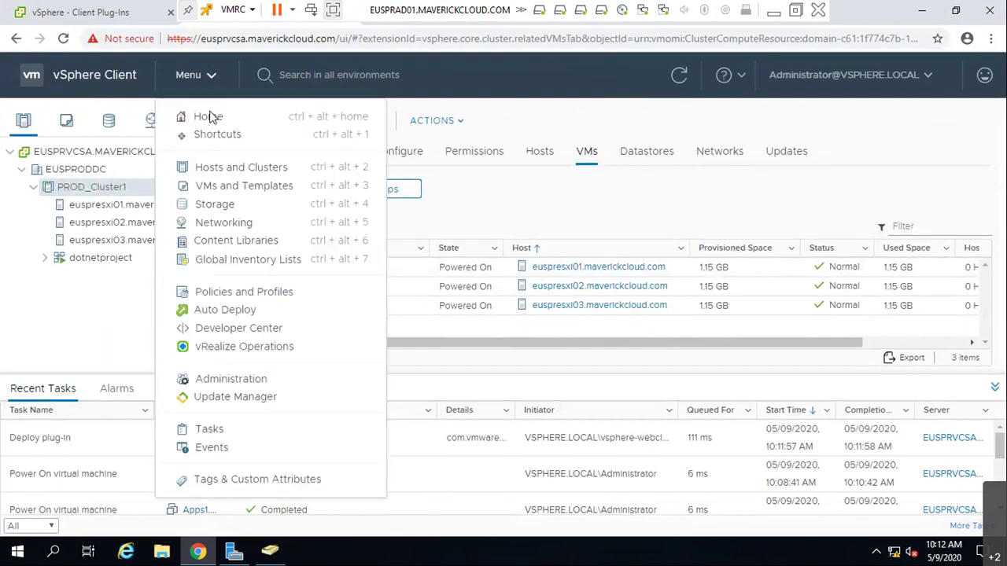
{"action": "left_click", "coordinate": [240, 381]}
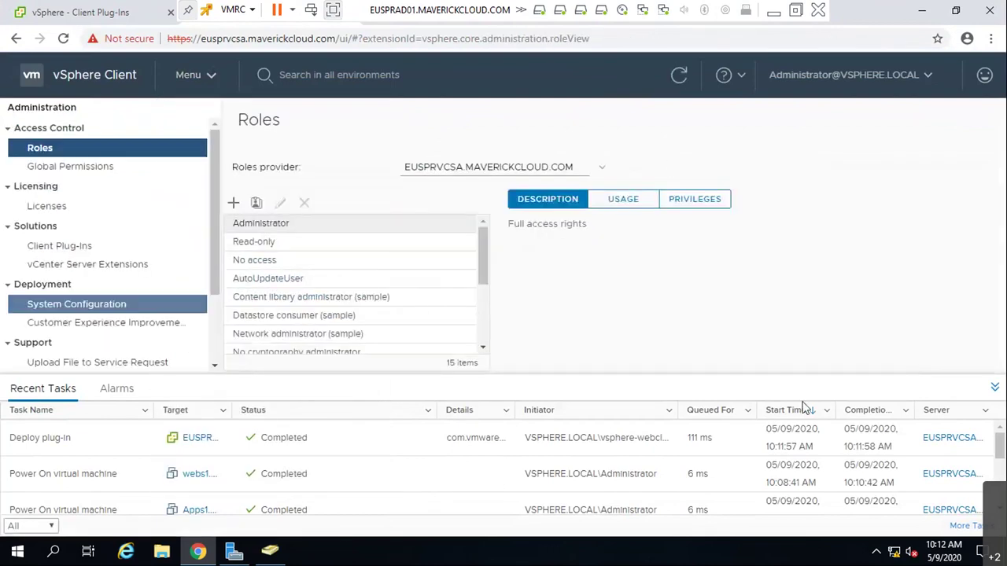
{"action": "left_click", "coordinate": [995, 388]}
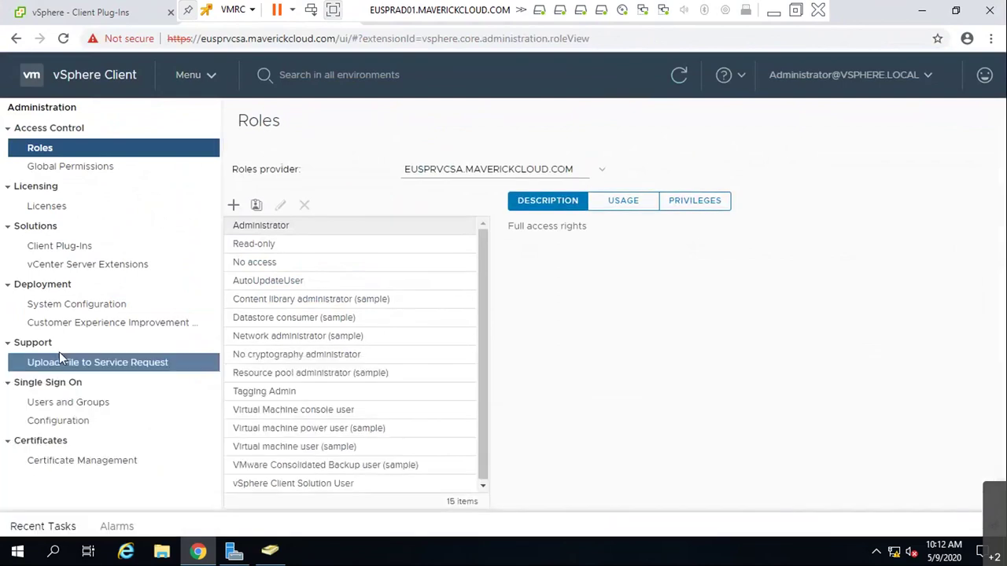
{"action": "left_click", "coordinate": [69, 409]}
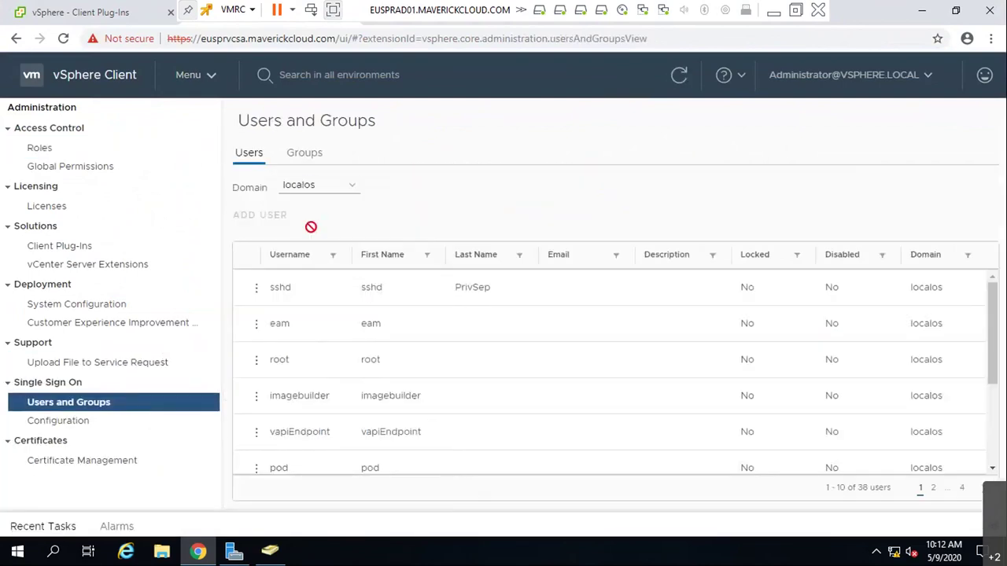
{"action": "scroll", "coordinate": [456, 406], "scroll_direction": "down", "scroll_amount": 3}
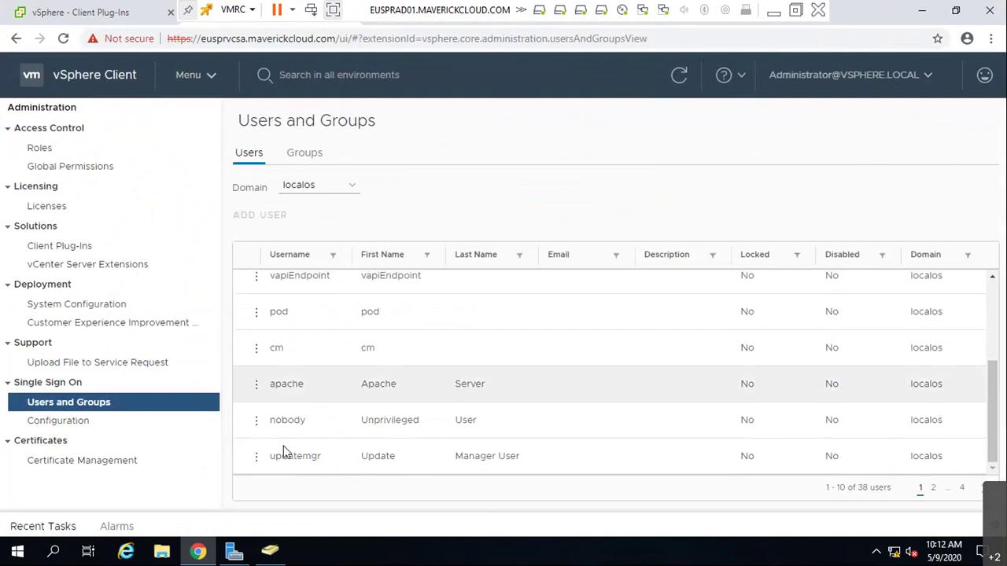
- Open the Active Directory Domain tab and start JOIN AD for the node
{"action": "left_click", "coordinate": [59, 422]}
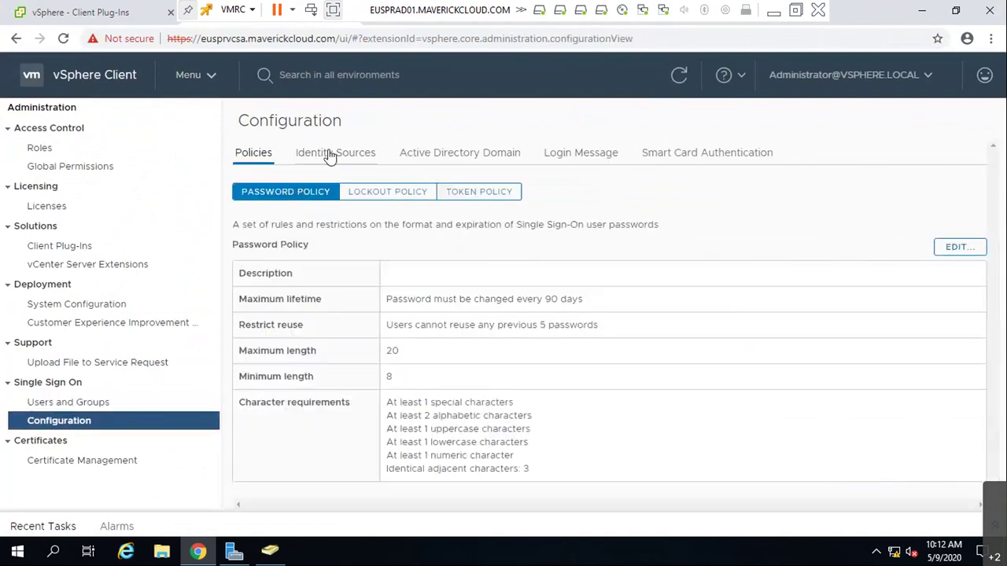
{"action": "left_click", "coordinate": [435, 152]}
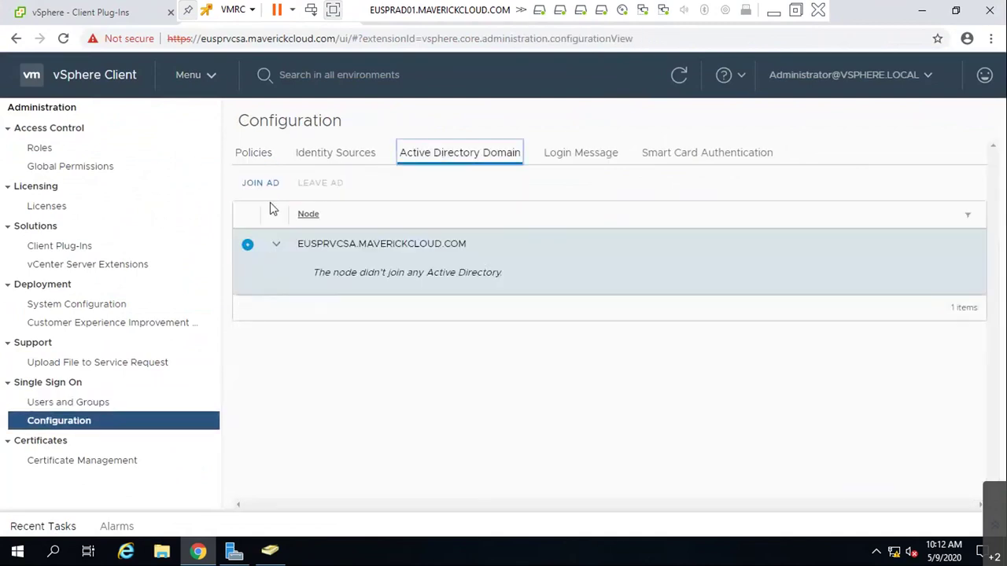
{"action": "left_click", "coordinate": [260, 183]}
- Enter domain maverickcloud.com with the administrator username and password, and submit the join
{"action": "type", "text": "mavrickc"}
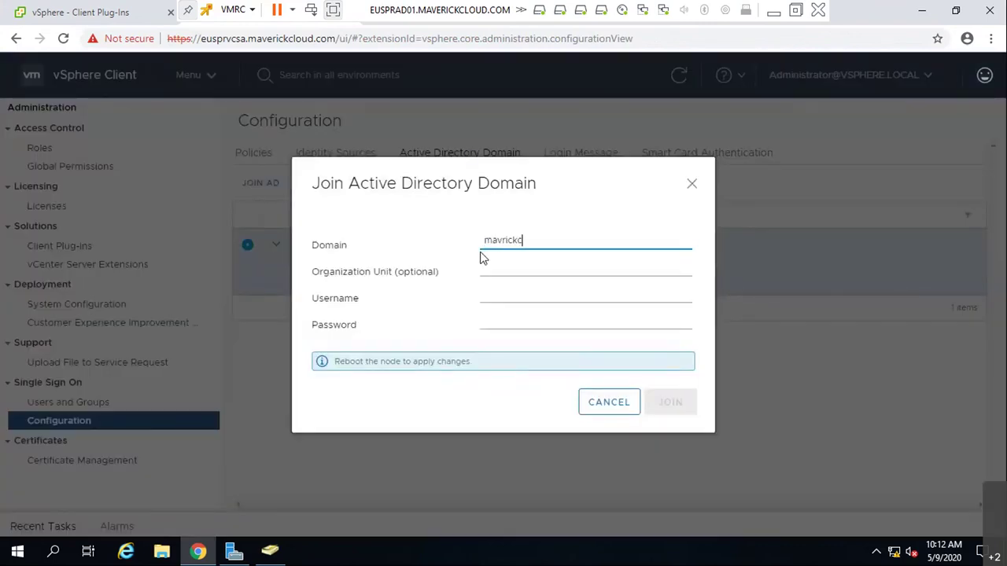
{"action": "type", "text": "loud.com"}
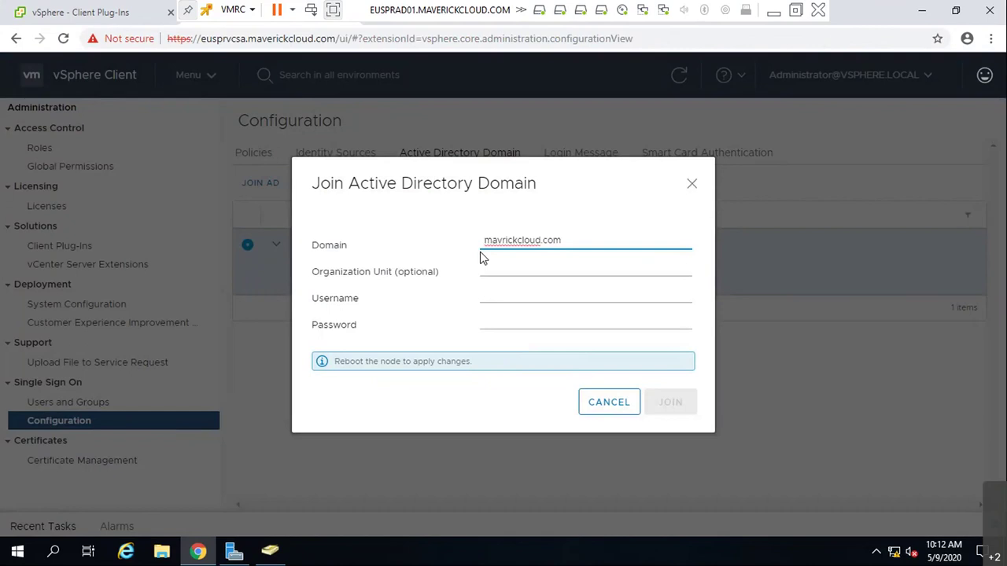
{"action": "key", "text": "Left"}
{"action": "key", "text": "Left"}
{"action": "key", "text": "Left"}
{"action": "key", "text": "Left"}
{"action": "key", "text": "Left"}
{"action": "key", "text": "Left"}
{"action": "type", "text": "e"}
{"action": "key", "text": "Tab"}
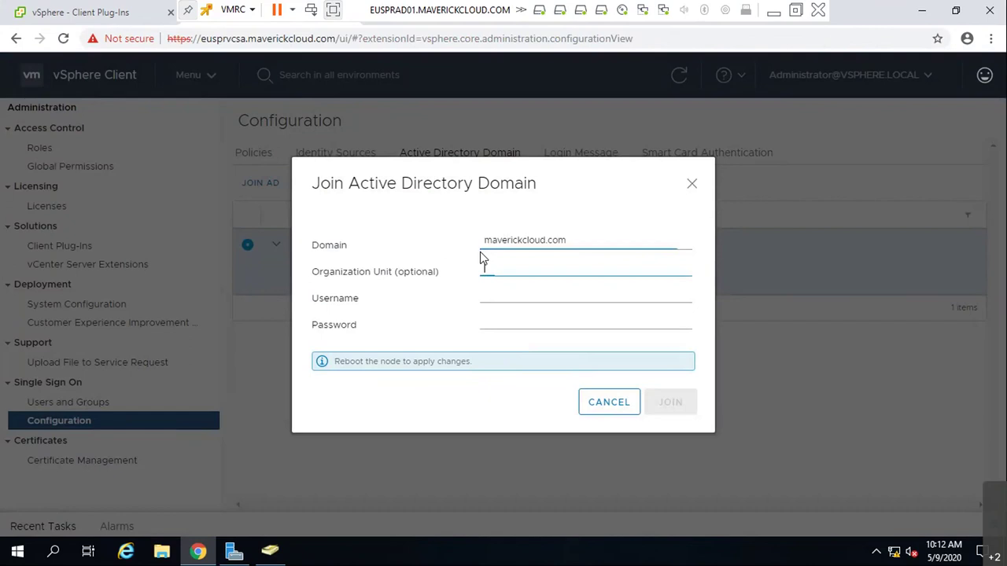
{"action": "key", "text": "Tab"}
{"action": "type", "text": "administator"}
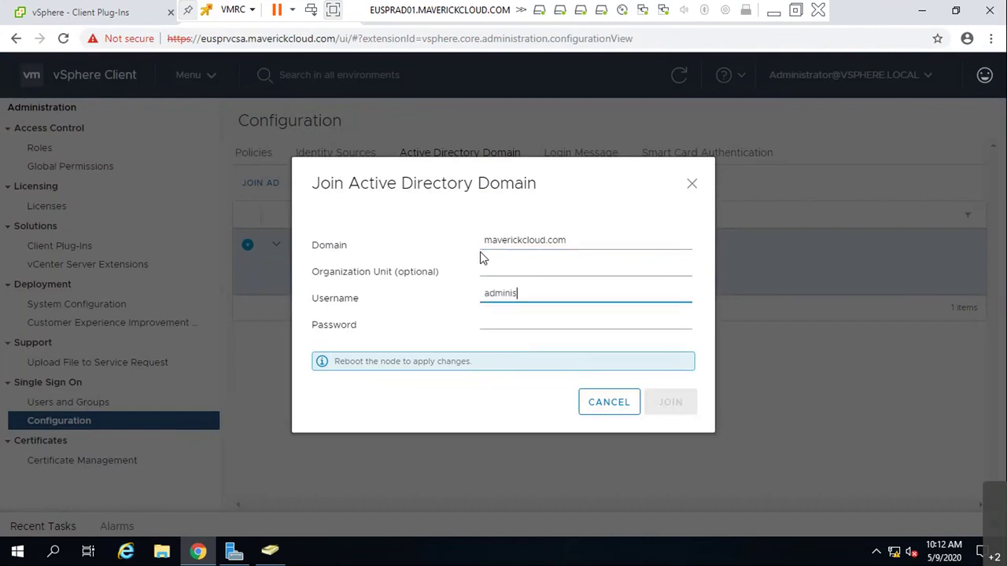
{"action": "key", "text": "Tab"}
{"action": "type", "text": "******"}
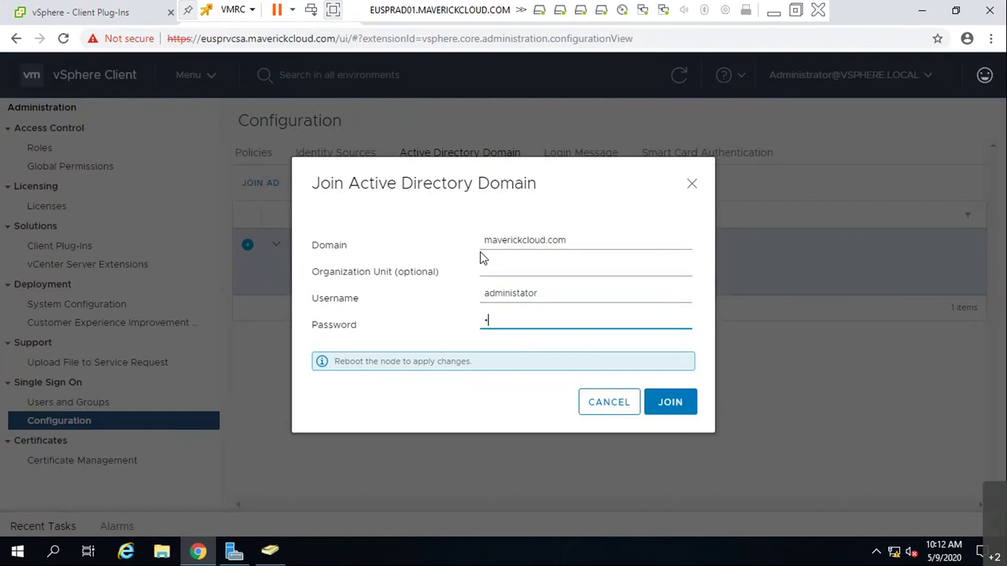
{"action": "type", "text": "***"}
{"action": "left_click_drag", "start_coordinate": [260, 35], "coordinate": [288, 37]}
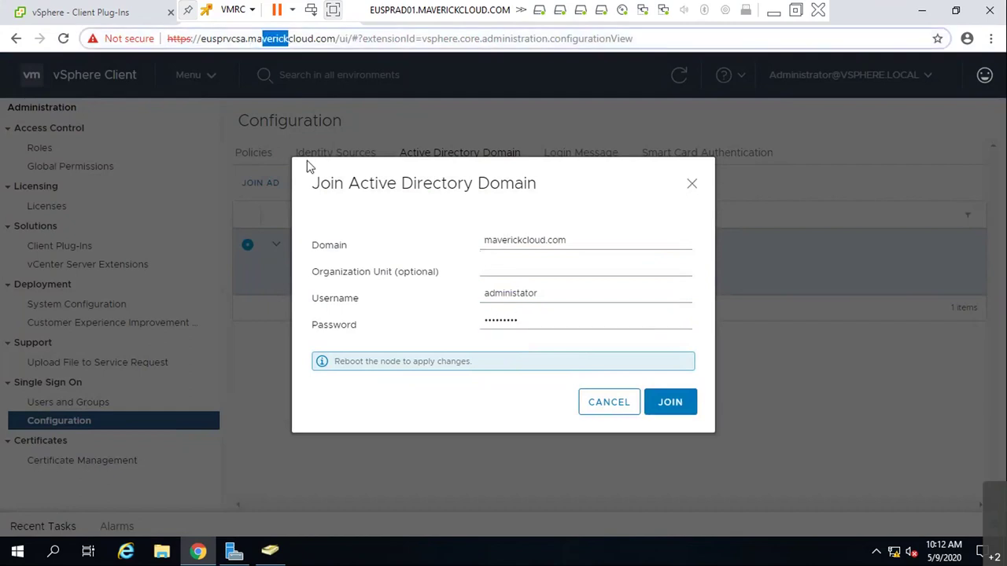
{"action": "left_click", "coordinate": [682, 401]}
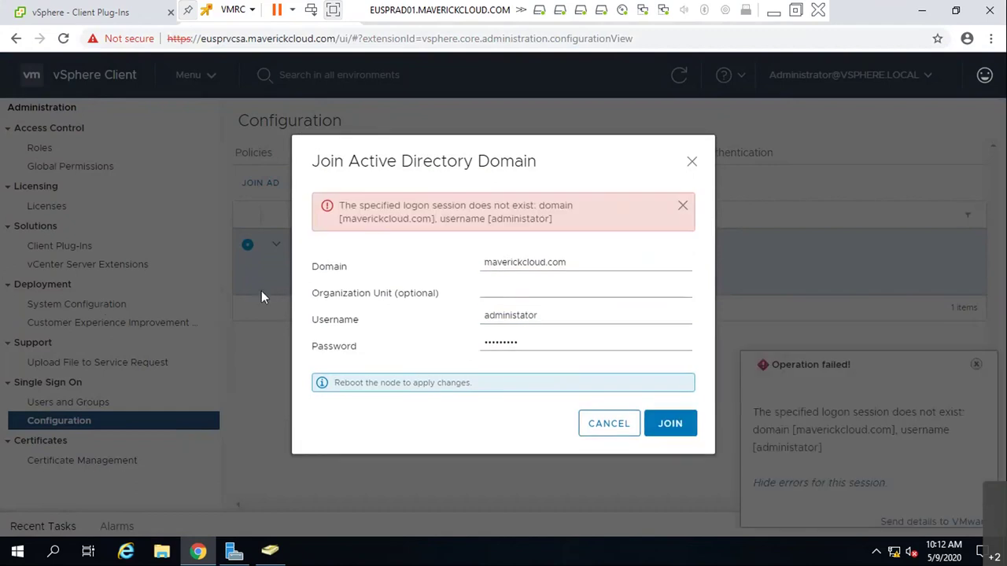
- Correct the misspelled administrator username and retry the domain join
{"action": "left_click", "coordinate": [519, 316]}
{"action": "type", "text": "r"}
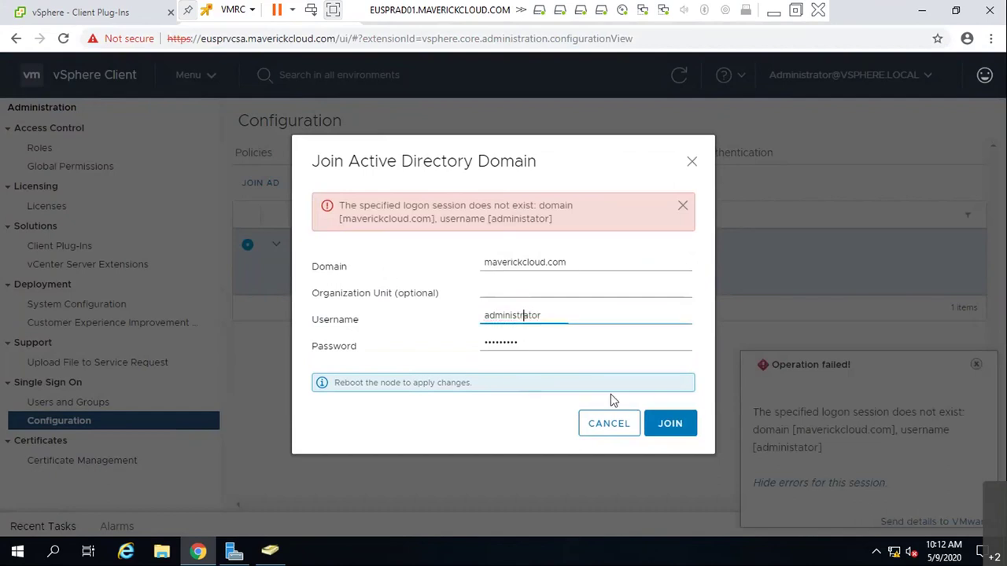
{"action": "left_click", "coordinate": [669, 423]}
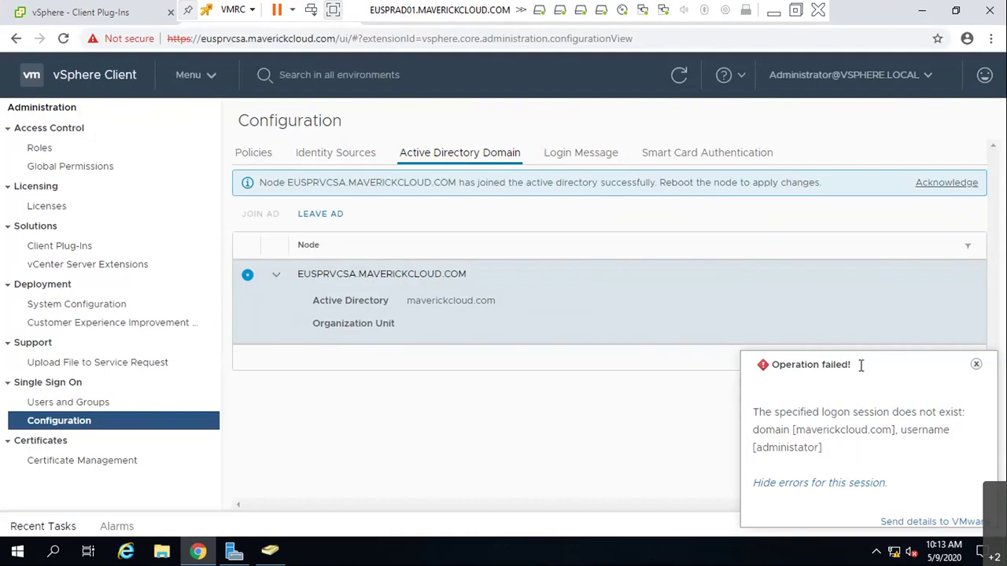
- Dismiss the join notices, check identity sources, refresh the node list and reopen JOIN AD
{"action": "left_click", "coordinate": [975, 365]}
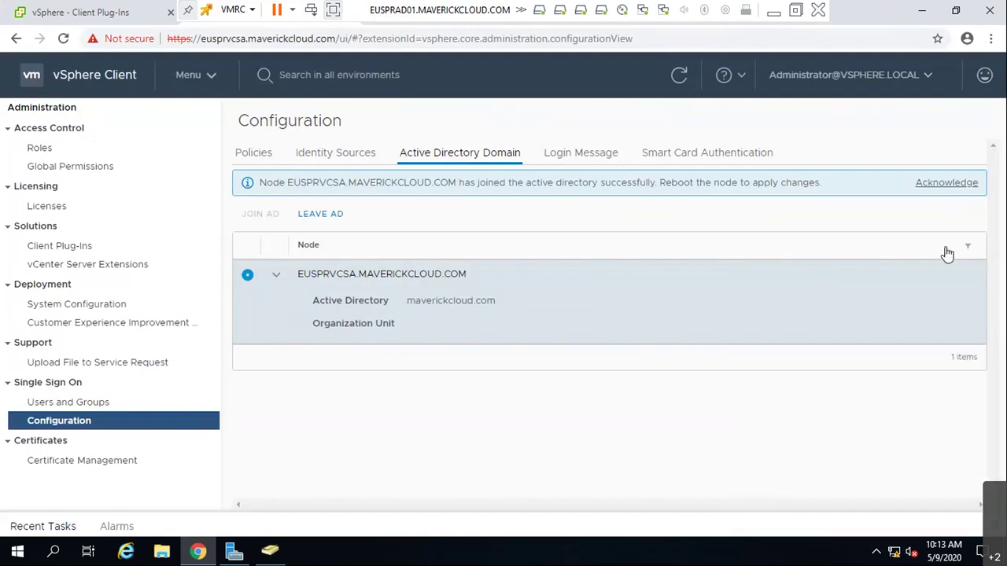
{"action": "left_click", "coordinate": [966, 183]}
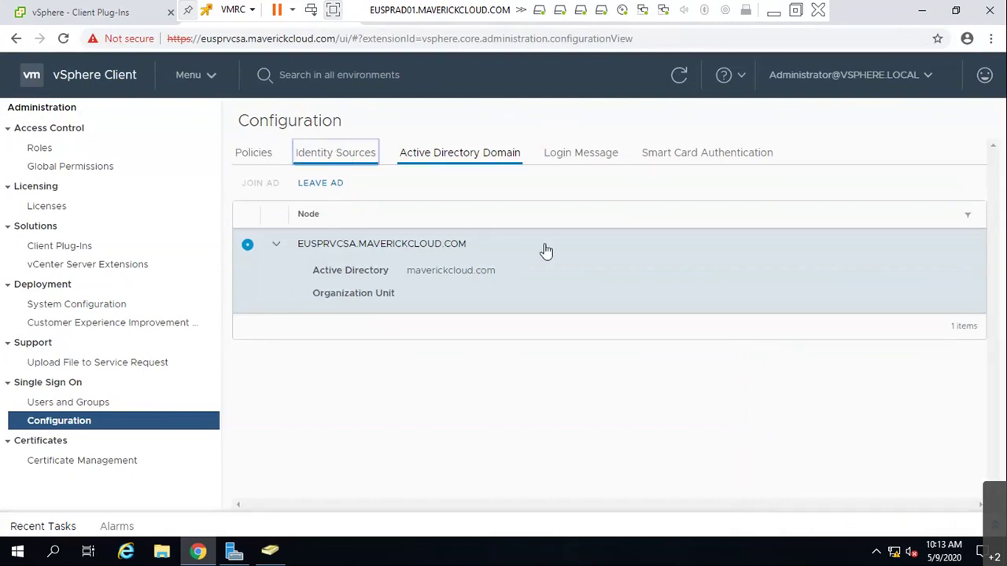
{"action": "left_click", "coordinate": [330, 157]}
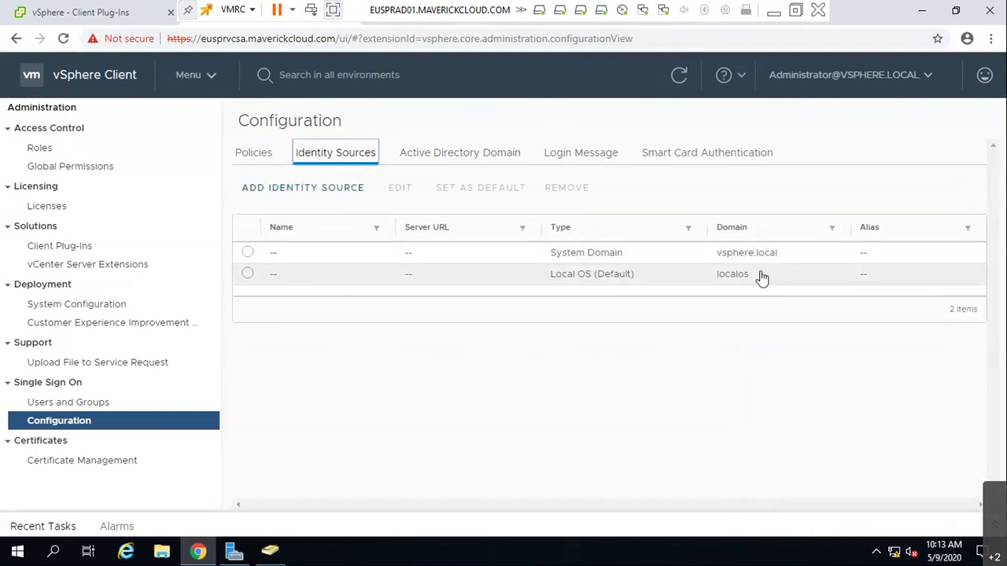
{"action": "left_click", "coordinate": [480, 152]}
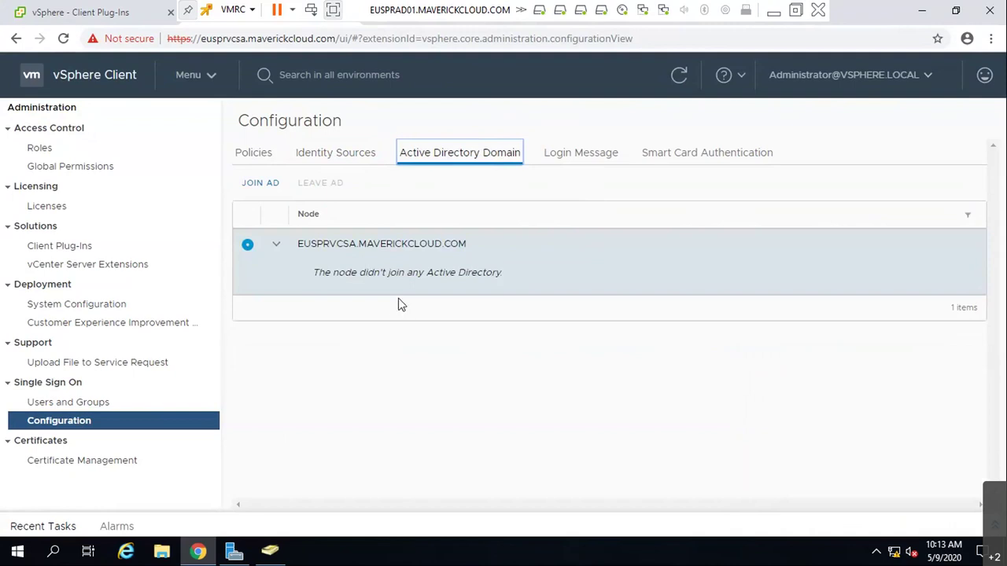
{"action": "left_click", "coordinate": [679, 75]}
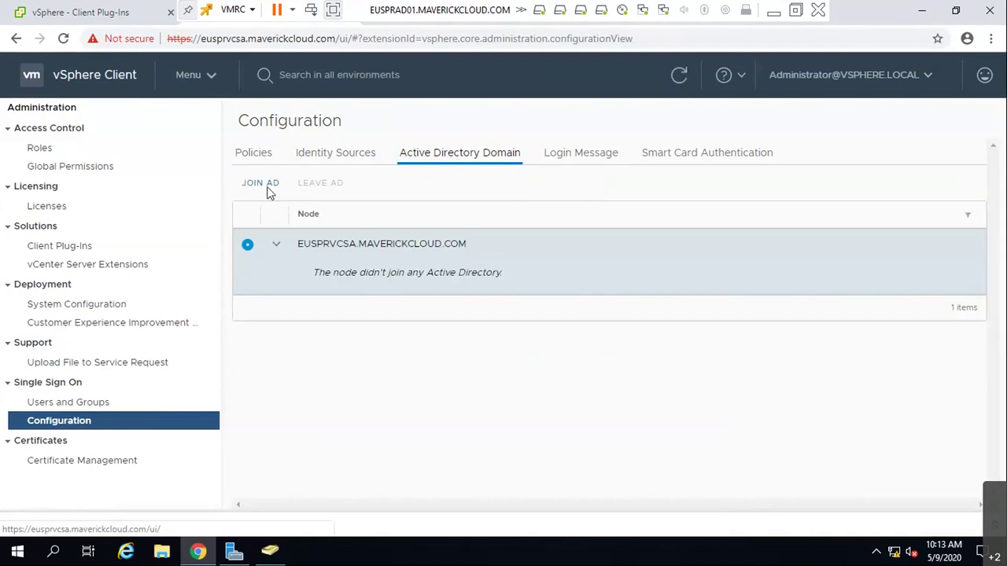
{"action": "left_click", "coordinate": [266, 187]}
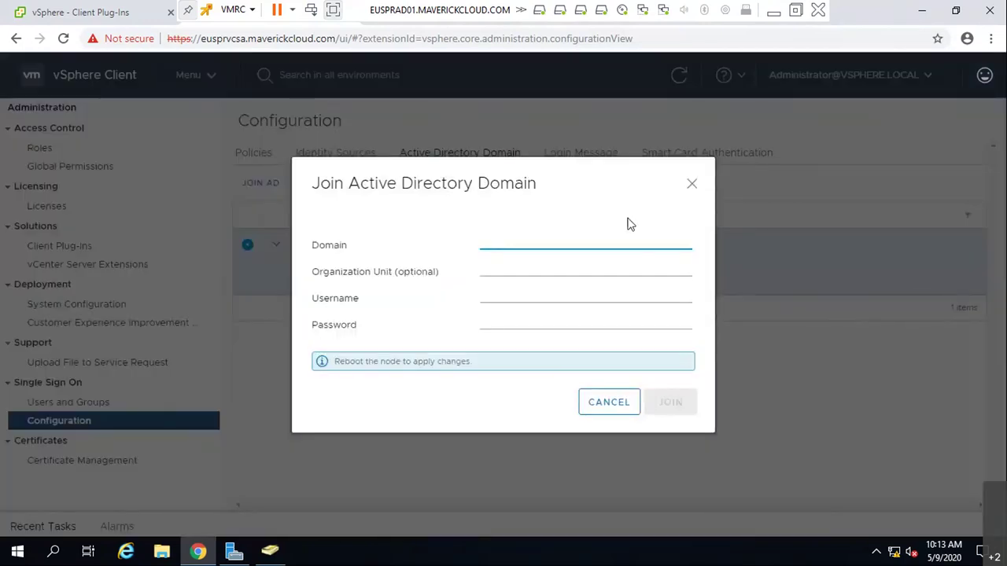
- Browse MAVERICKCLOUD.COM's Builtin, Computers and Domain Controllers containers in Active Directory Users and Computers
{"action": "left_click", "coordinate": [269, 551]}
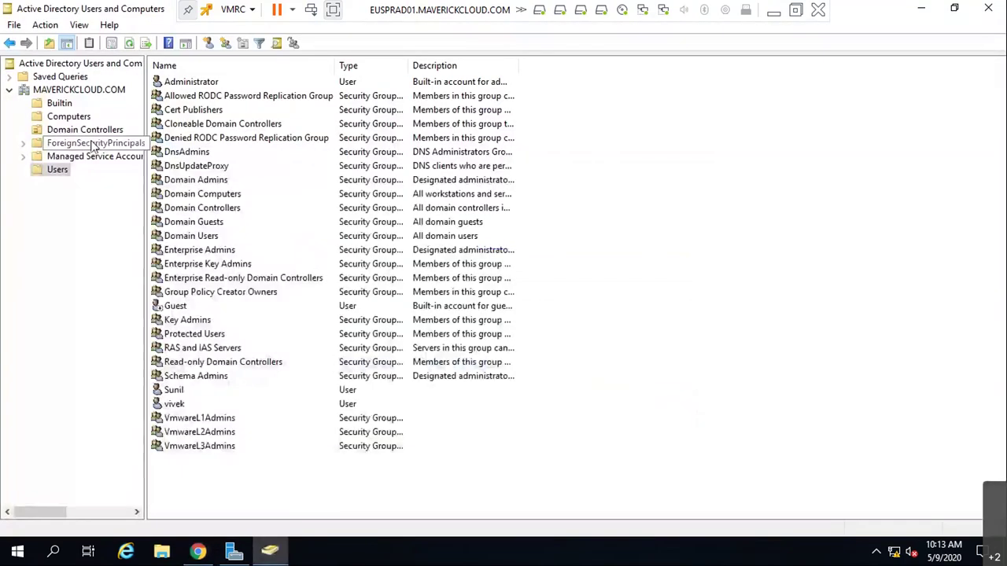
{"action": "left_click", "coordinate": [79, 118]}
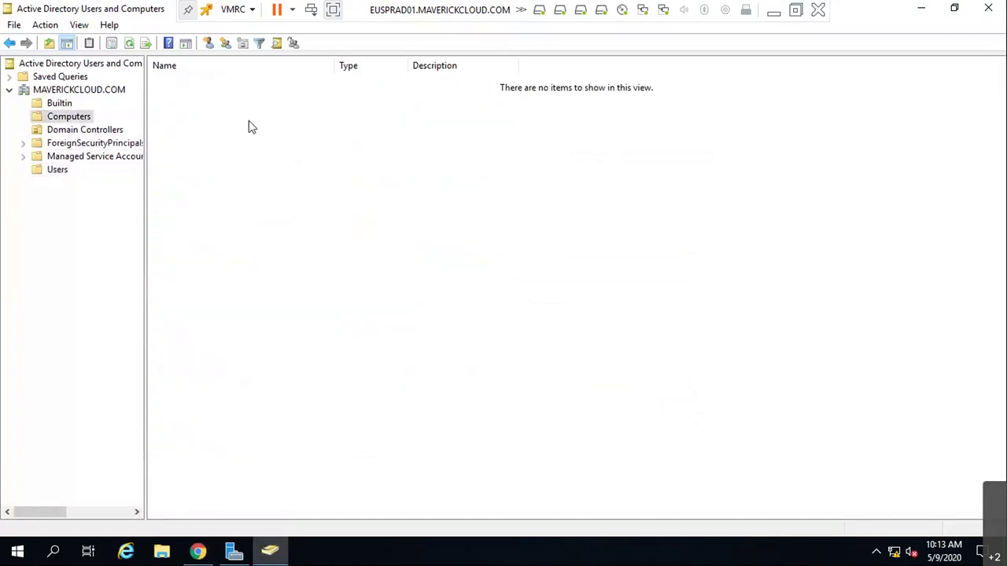
{"action": "left_click", "coordinate": [61, 105]}
{"action": "left_click", "coordinate": [68, 117]}
{"action": "left_click", "coordinate": [76, 131]}
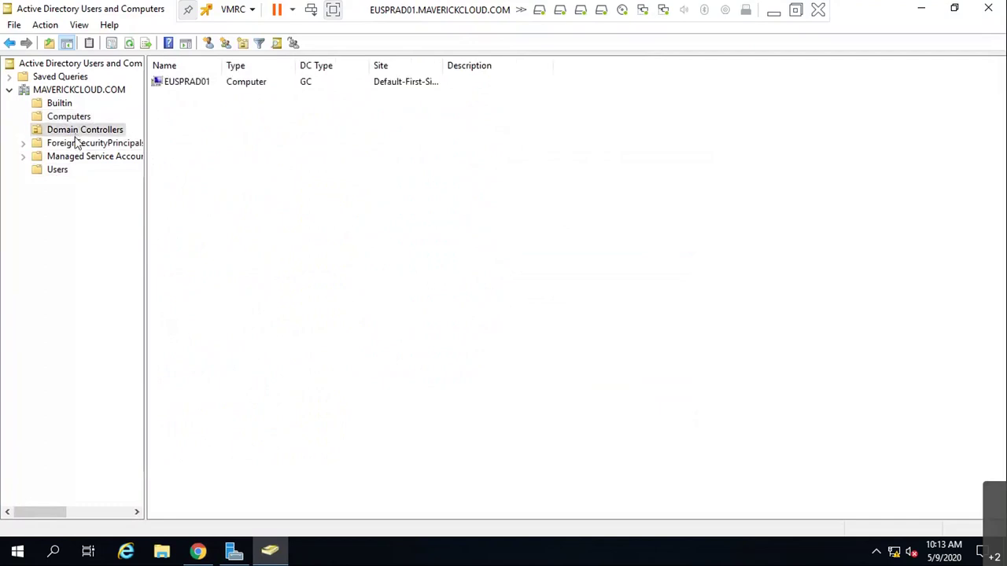
{"action": "left_click", "coordinate": [71, 118]}
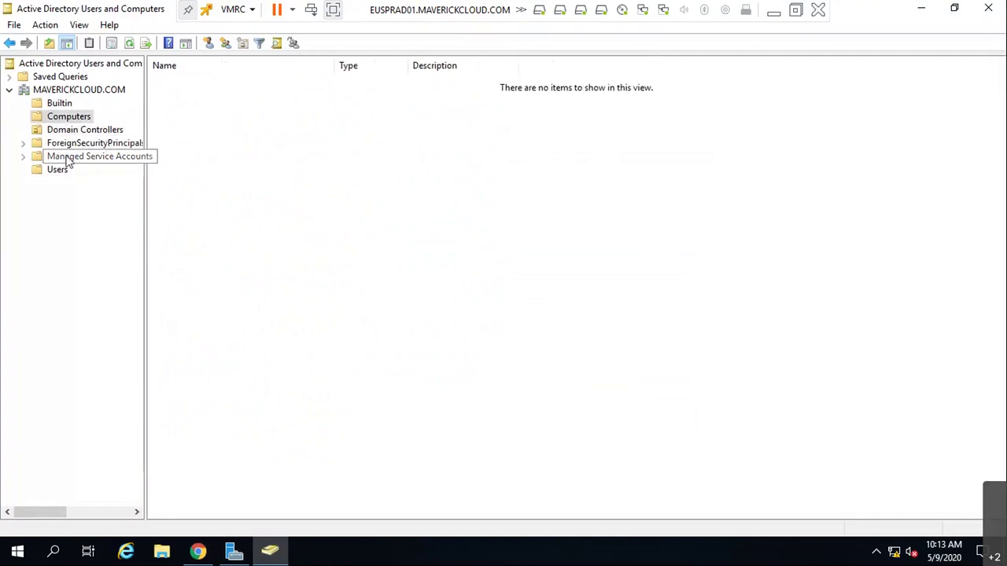
{"action": "left_click", "coordinate": [82, 92]}
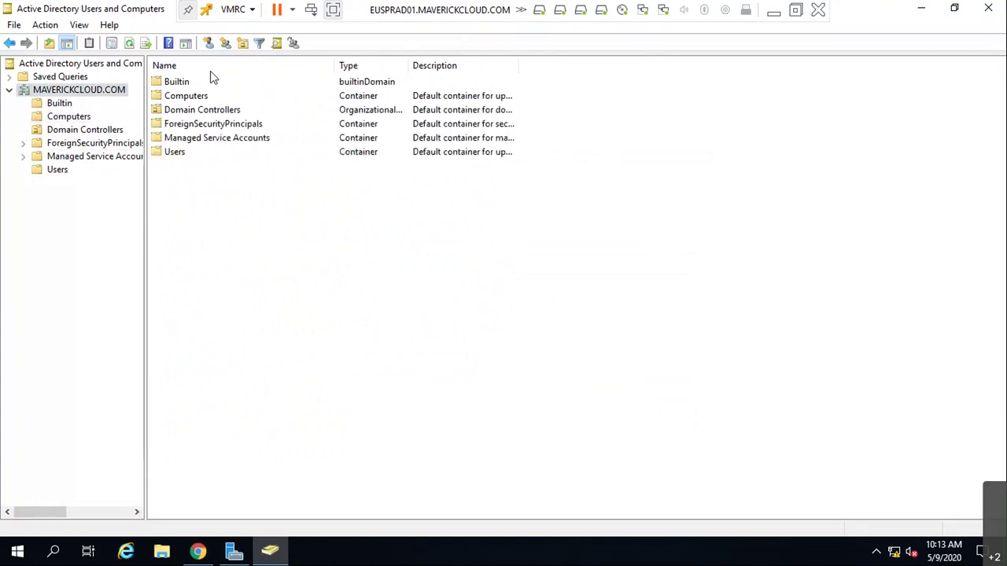
{"action": "left_click", "coordinate": [70, 116]}
{"action": "left_click", "coordinate": [75, 129]}
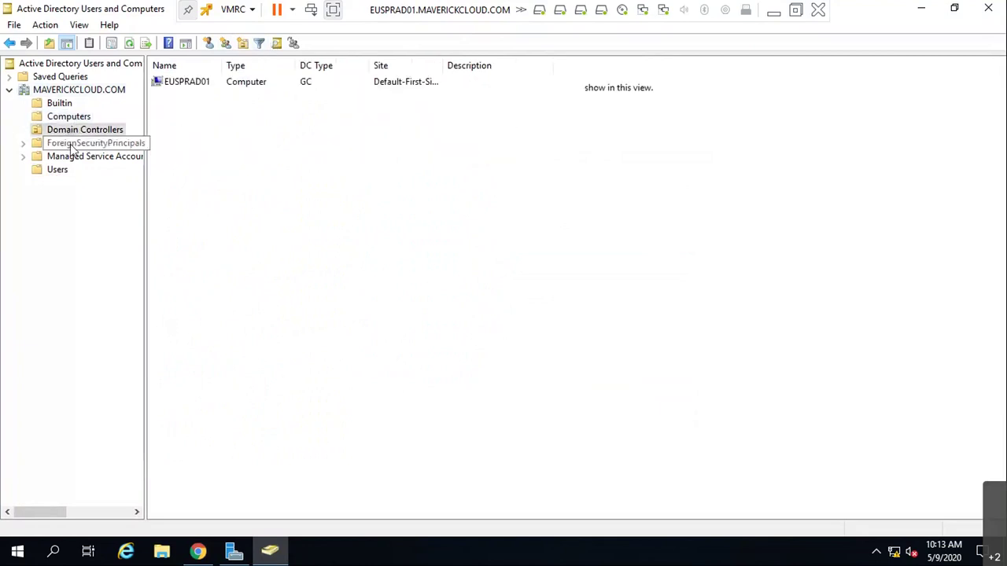
{"action": "left_click", "coordinate": [62, 115]}
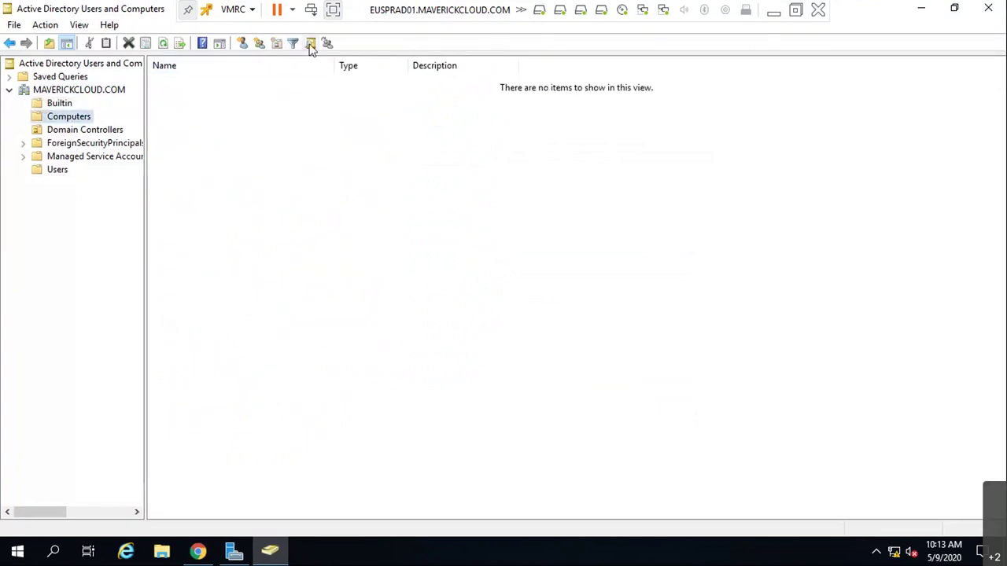
- Refresh Computers, select EUSPRVCSA and widen the Description column
{"action": "left_click", "coordinate": [163, 44]}
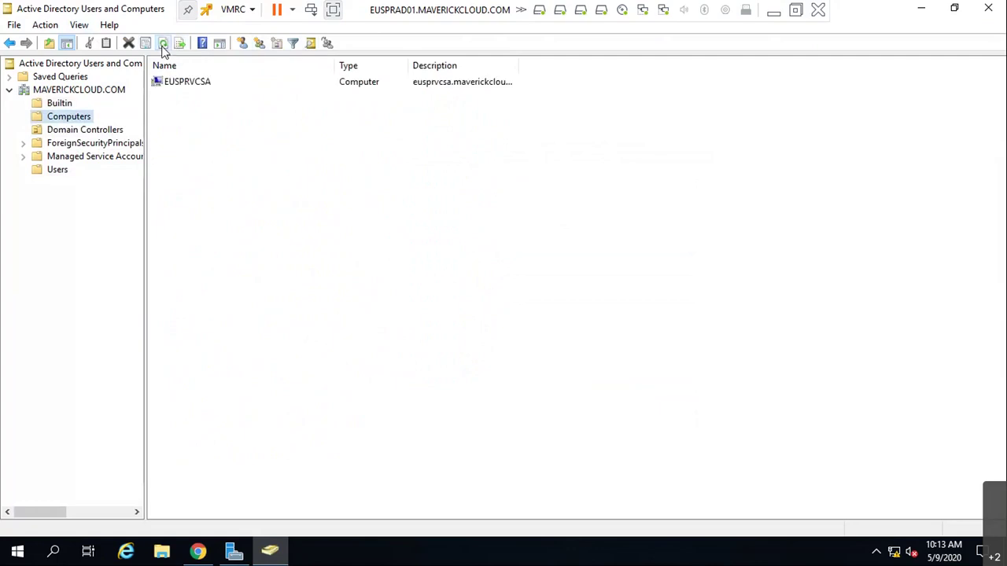
{"action": "left_click", "coordinate": [189, 84]}
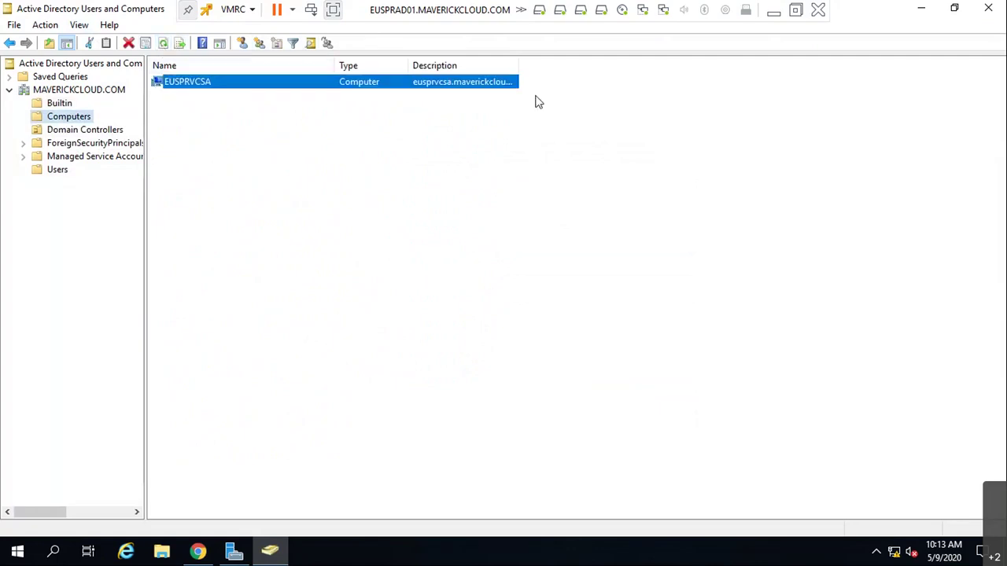
{"action": "double_click", "coordinate": [517, 66]}
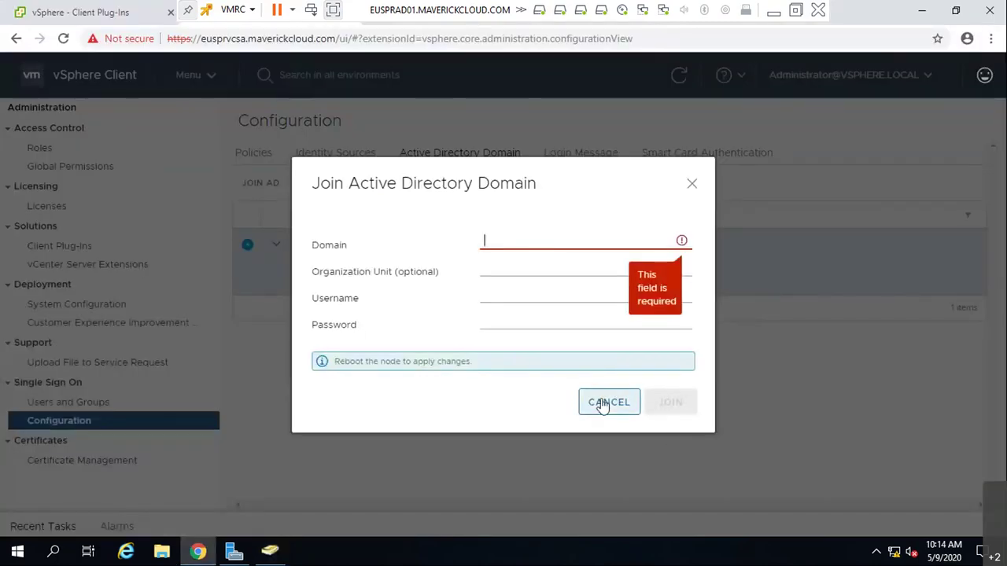
- Cancel the Join Active Directory Domain form and close the Menu list unused
{"action": "left_click", "coordinate": [602, 403]}
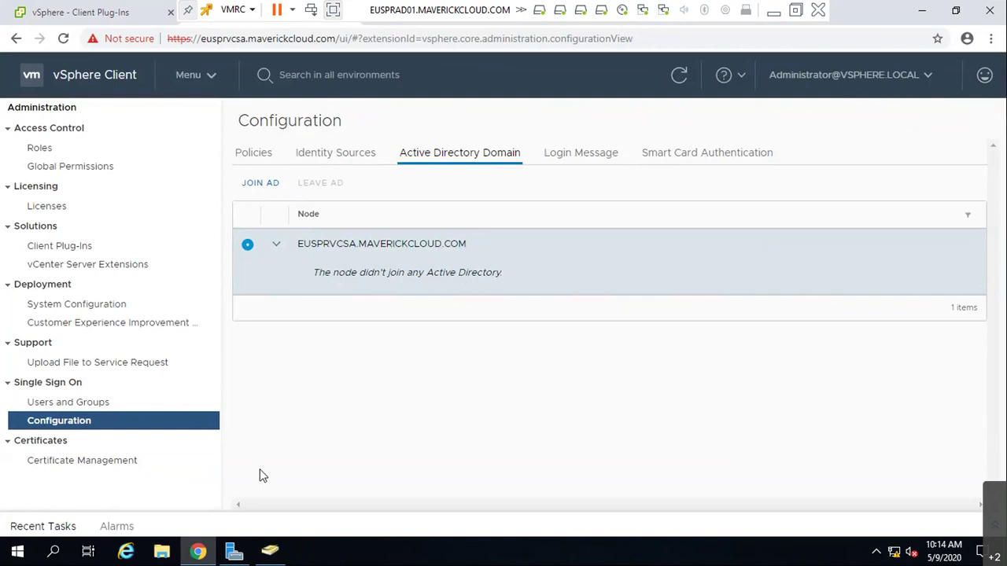
{"action": "left_click", "coordinate": [203, 78]}
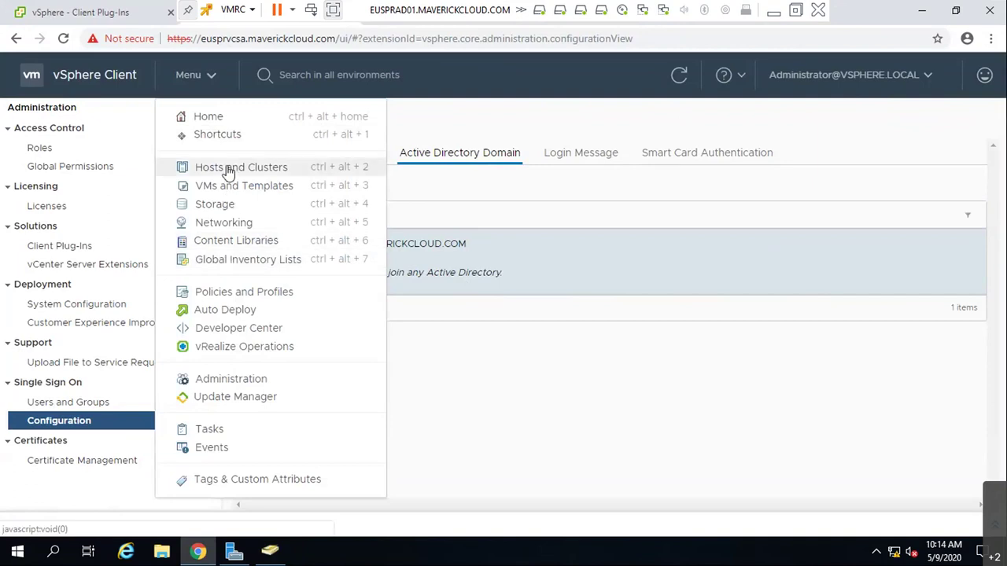
{"action": "left_click", "coordinate": [673, 360]}
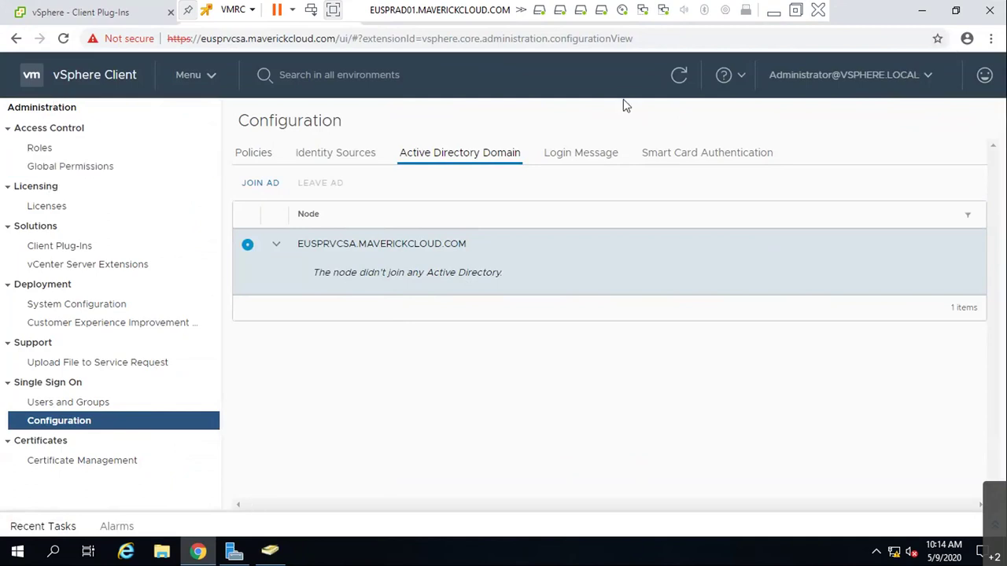
- Sign in to the ESXi host 192.168.1.151 as root and reload the stalled page
{"action": "left_click", "coordinate": [777, 11]}
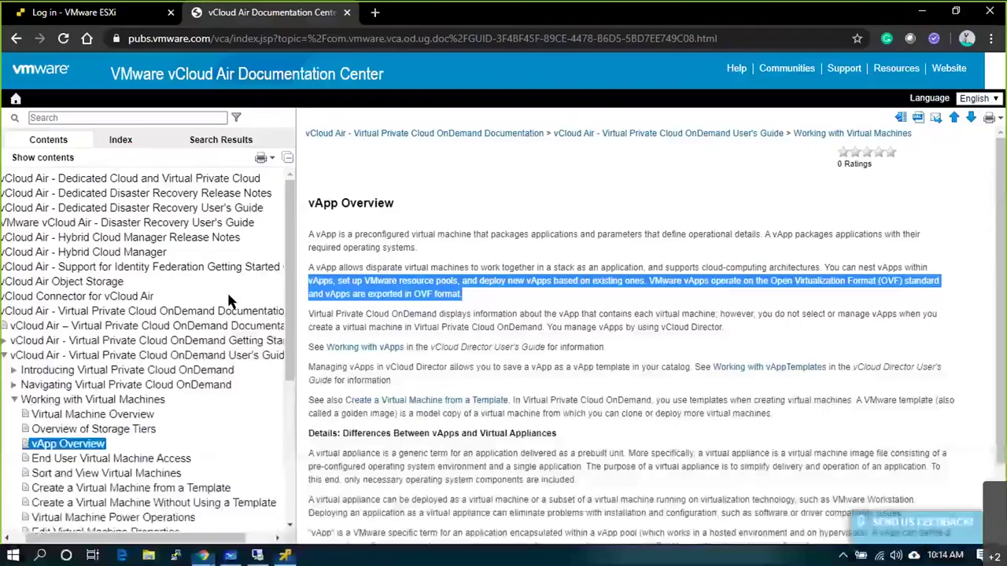
{"action": "key", "text": "ctrl+shift+Tab"}
{"action": "left_click", "coordinate": [189, 299]}
{"action": "type", "text": "r"}
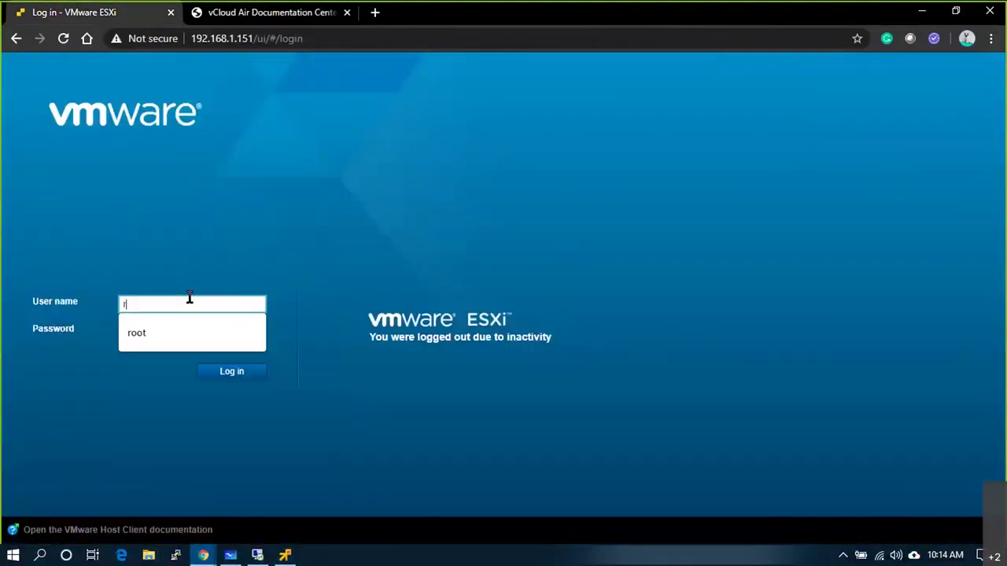
{"action": "type", "text": "oot"}
{"action": "key", "text": "Tab"}
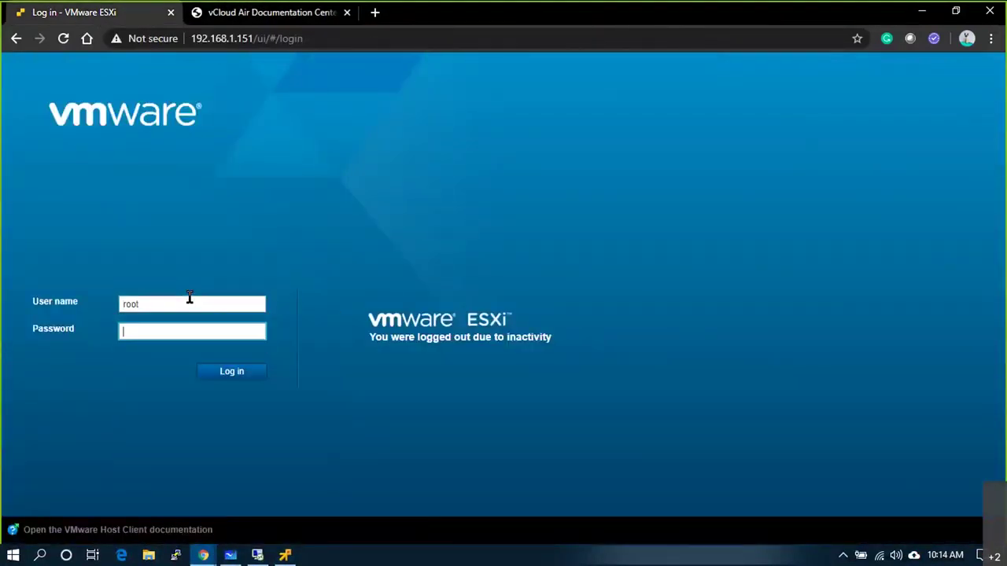
{"action": "type", "text": "•••••••••••"}
{"action": "key", "text": "Return"}
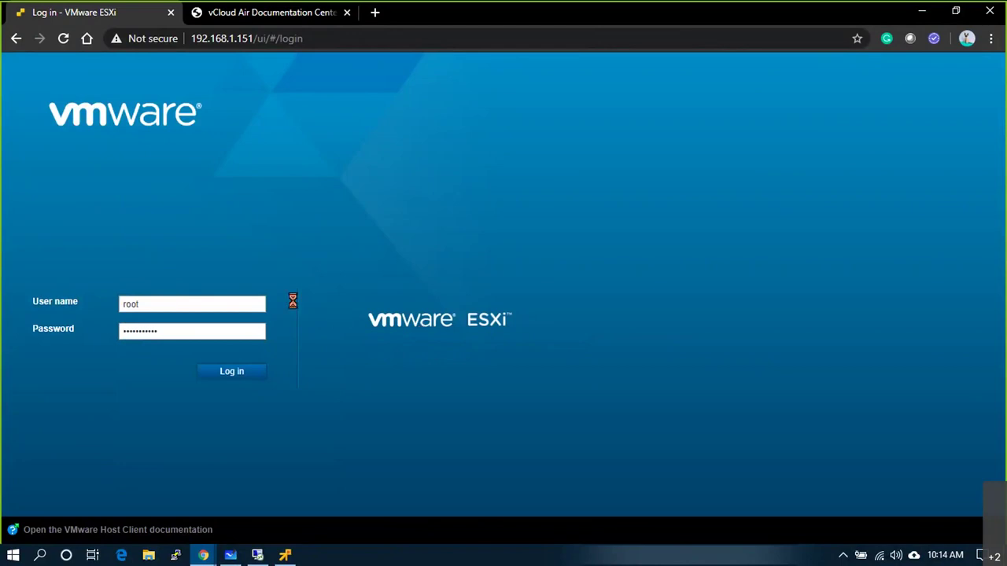
{"action": "left_click", "coordinate": [63, 41]}
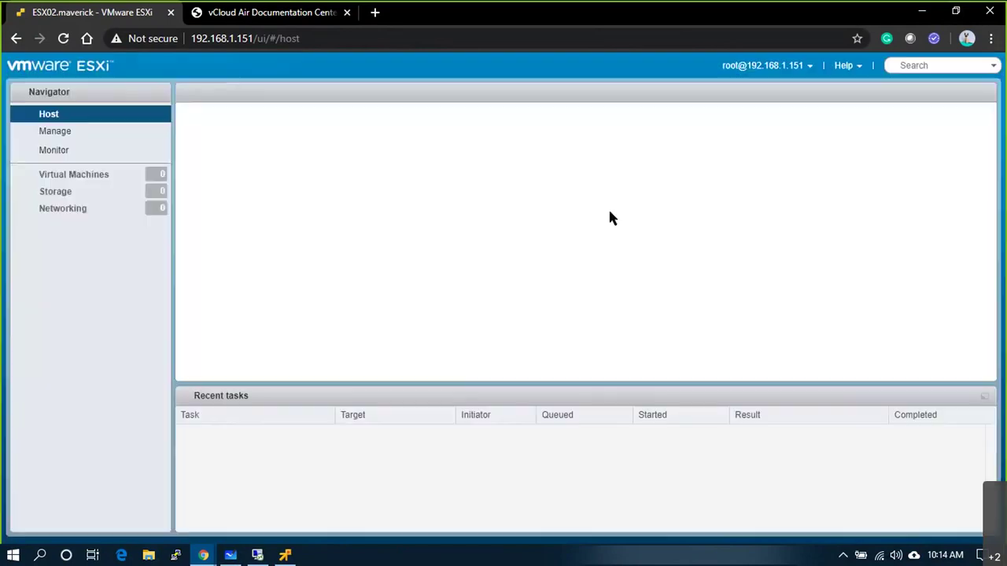
- Restart the EUSPRVCSA guest OS from the Virtual Machines list and open its details page
{"action": "left_click", "coordinate": [104, 176]}
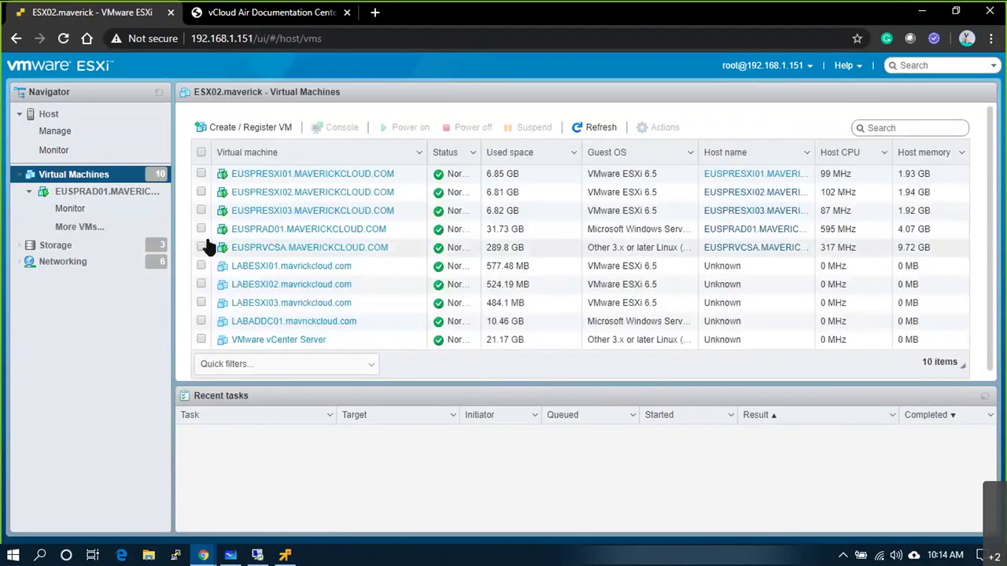
{"action": "left_click", "coordinate": [201, 247]}
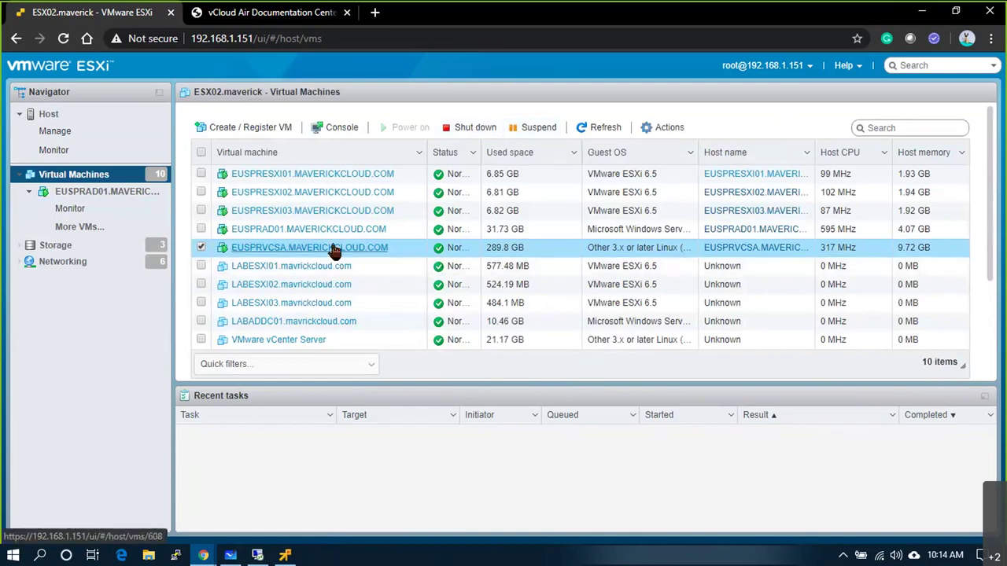
{"action": "left_click", "coordinate": [653, 128]}
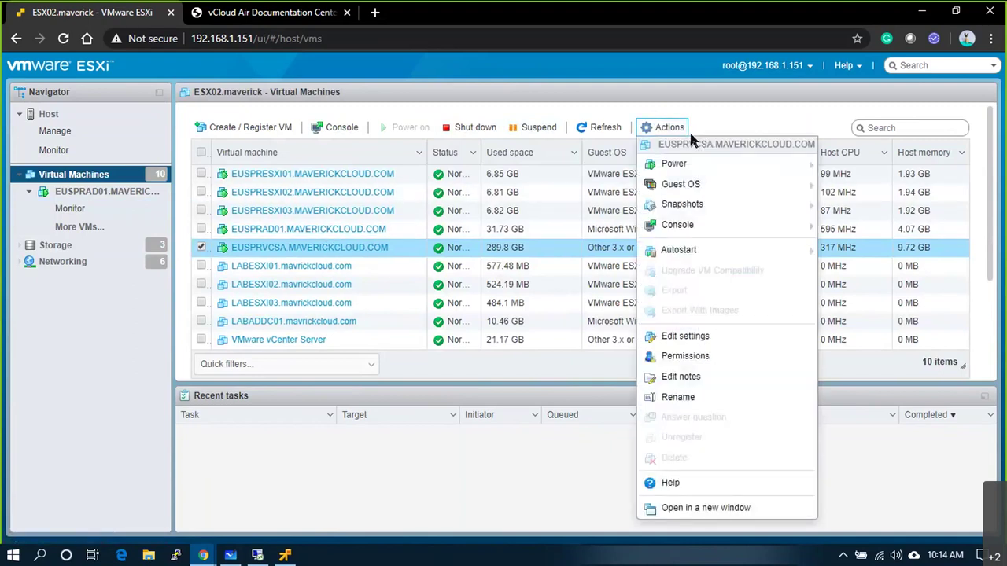
{"action": "mouse_move", "coordinate": [776, 189]}
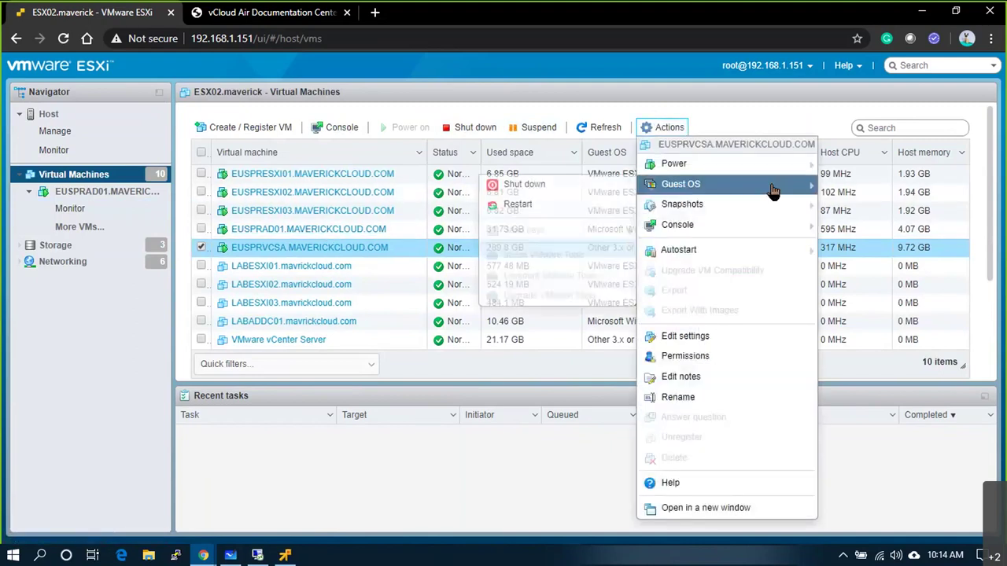
{"action": "left_click", "coordinate": [542, 204]}
{"action": "left_click", "coordinate": [627, 352]}
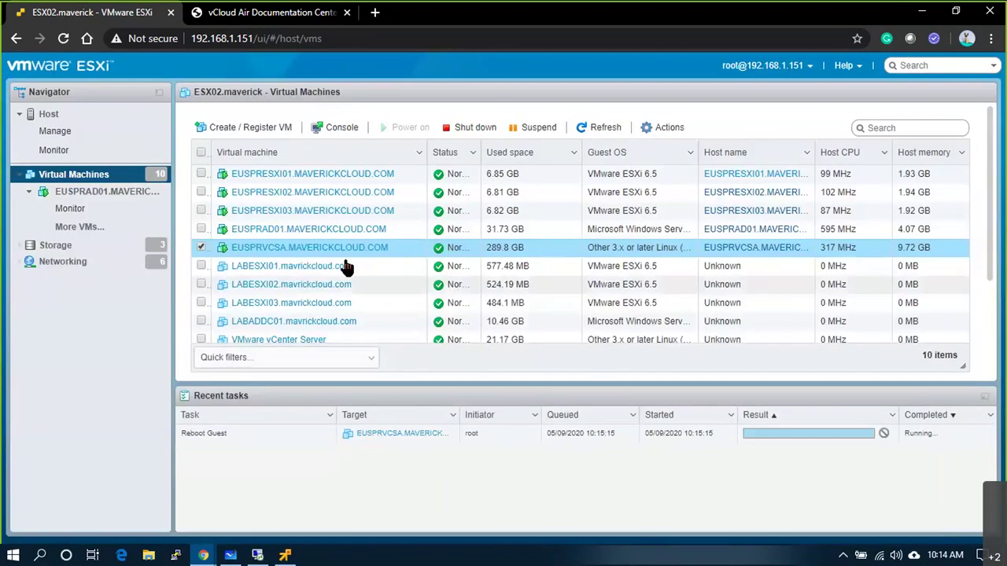
{"action": "left_click", "coordinate": [346, 249]}
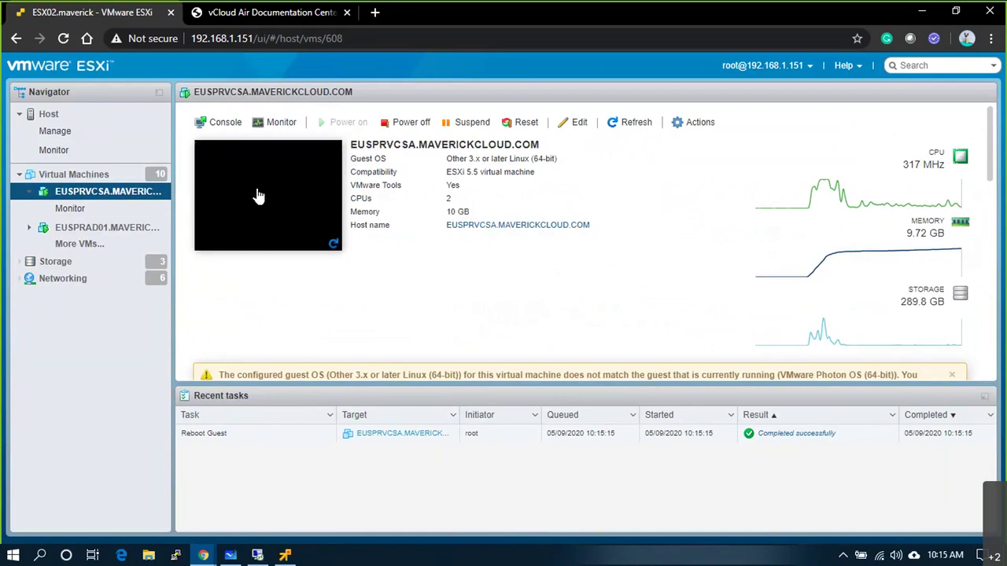
- Watch EUSPRVCSA boot in its console, then show the Users container in Active Directory Users and Computers
{"action": "left_click", "coordinate": [282, 232]}
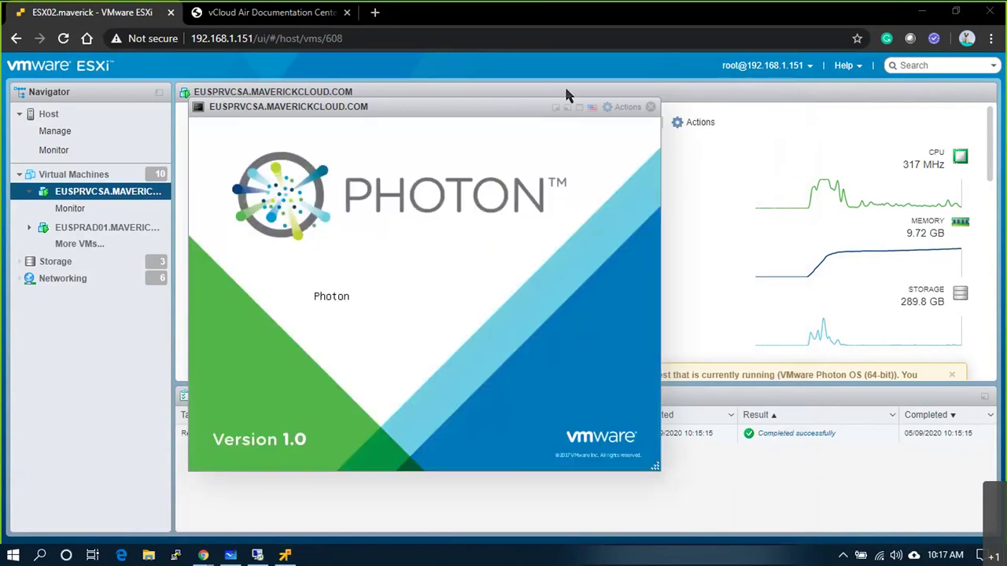
{"action": "left_click", "coordinate": [651, 107]}
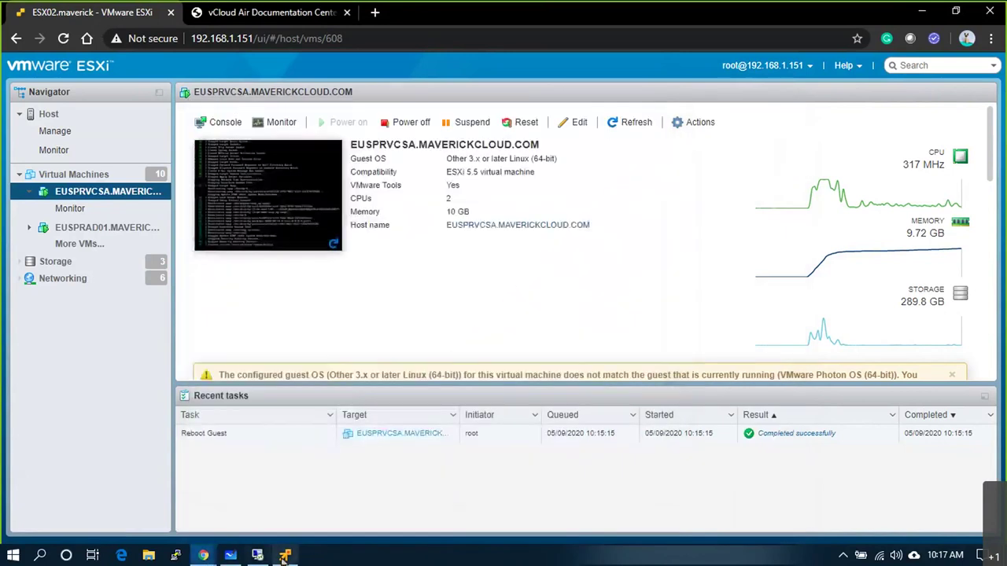
{"action": "left_click", "coordinate": [284, 557]}
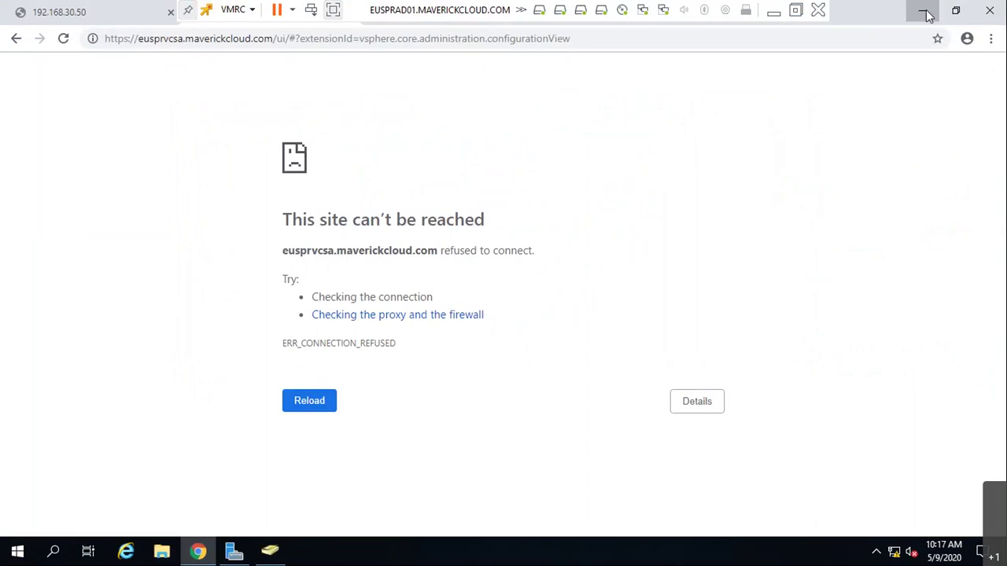
{"action": "left_click", "coordinate": [925, 11]}
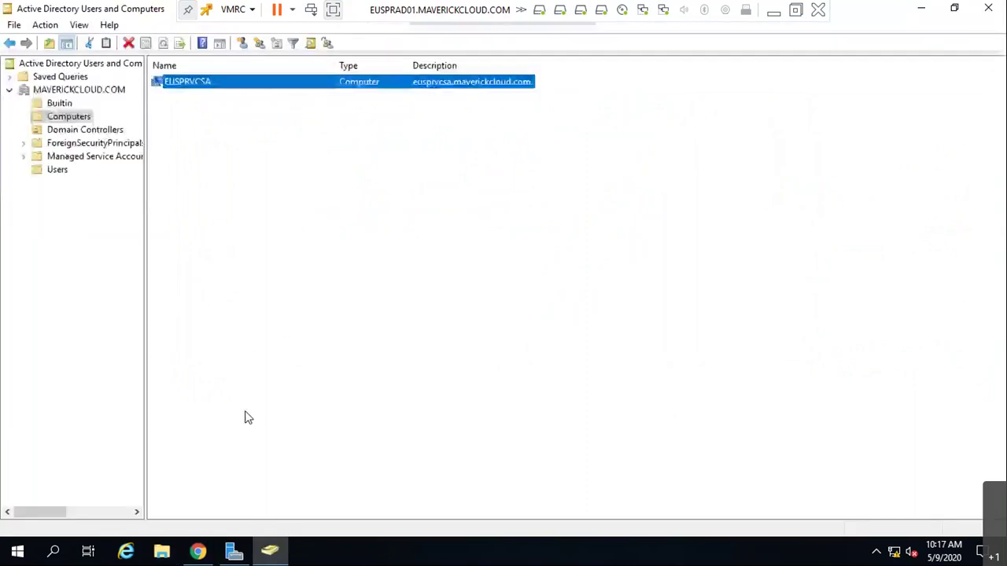
{"action": "left_click", "coordinate": [57, 169]}
- Start a new user in Users with l1admin as first name and logon name
{"action": "right_click", "coordinate": [668, 282]}
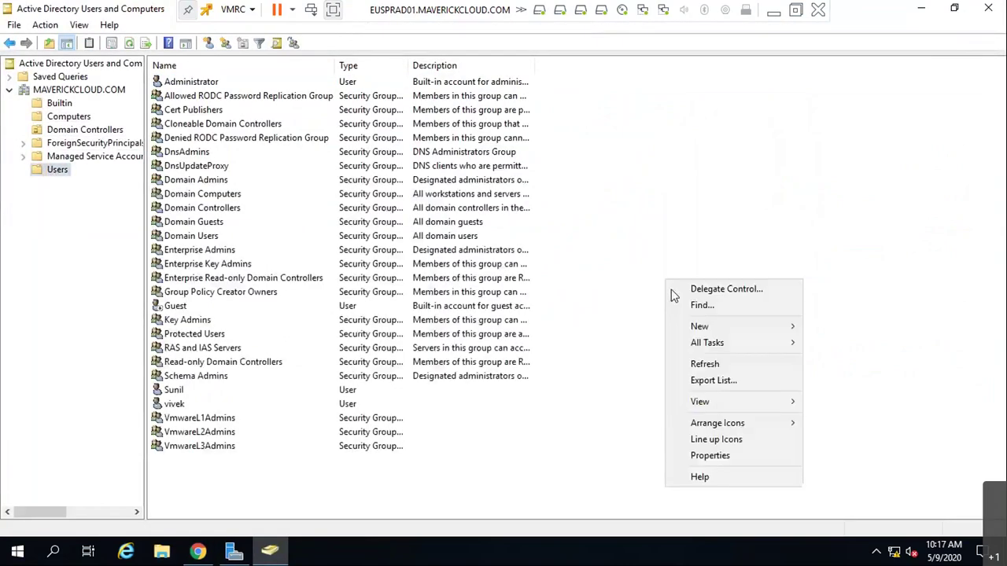
{"action": "mouse_move", "coordinate": [760, 325]}
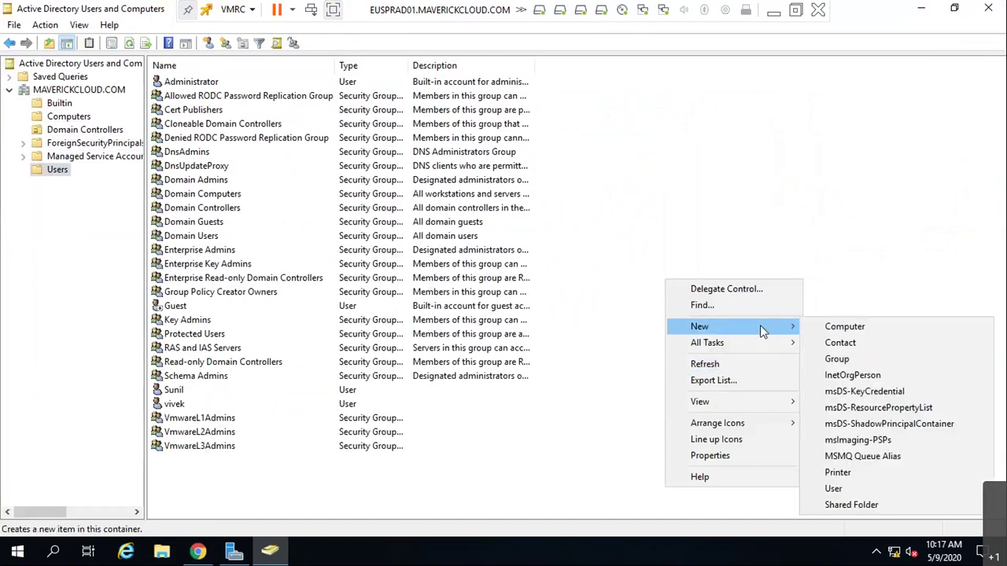
{"action": "left_click", "coordinate": [855, 487]}
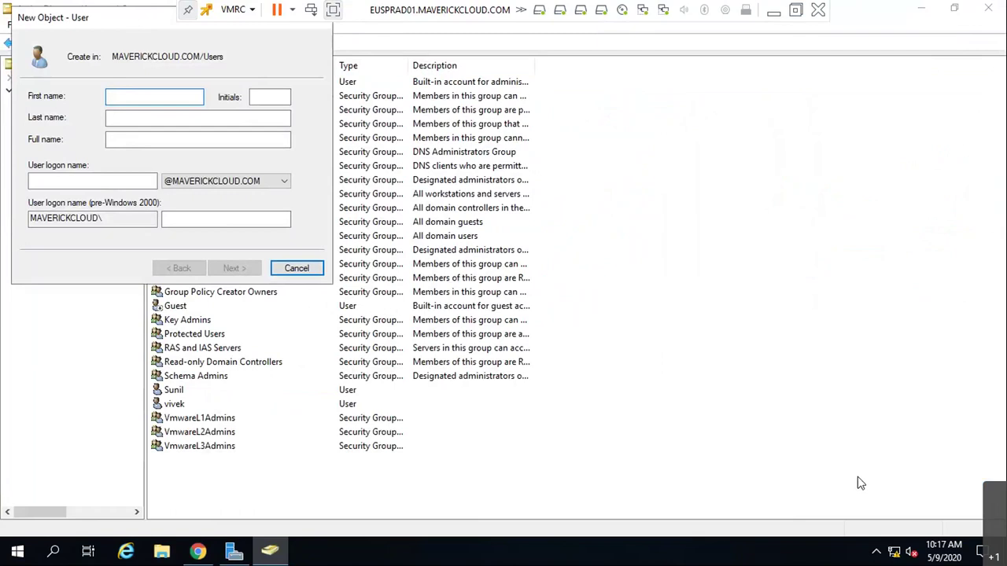
{"action": "type", "text": "test"}
{"action": "key", "text": "Tab"}
{"action": "key", "text": "Tab"}
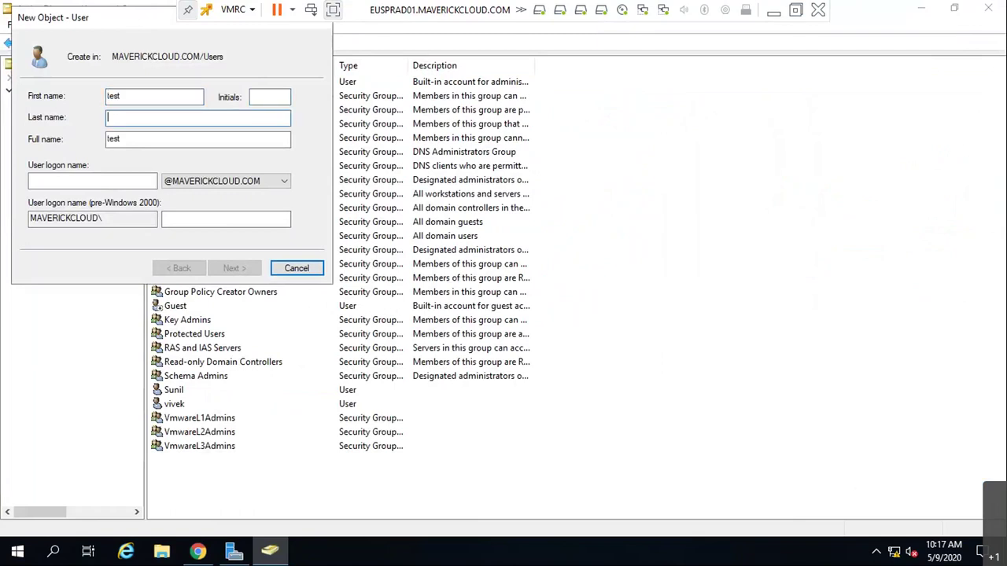
{"action": "left_click", "coordinate": [269, 96]}
{"action": "double_click", "coordinate": [110, 96]}
{"action": "key", "text": "BackSpace"}
{"action": "type", "text": "l1admin"}
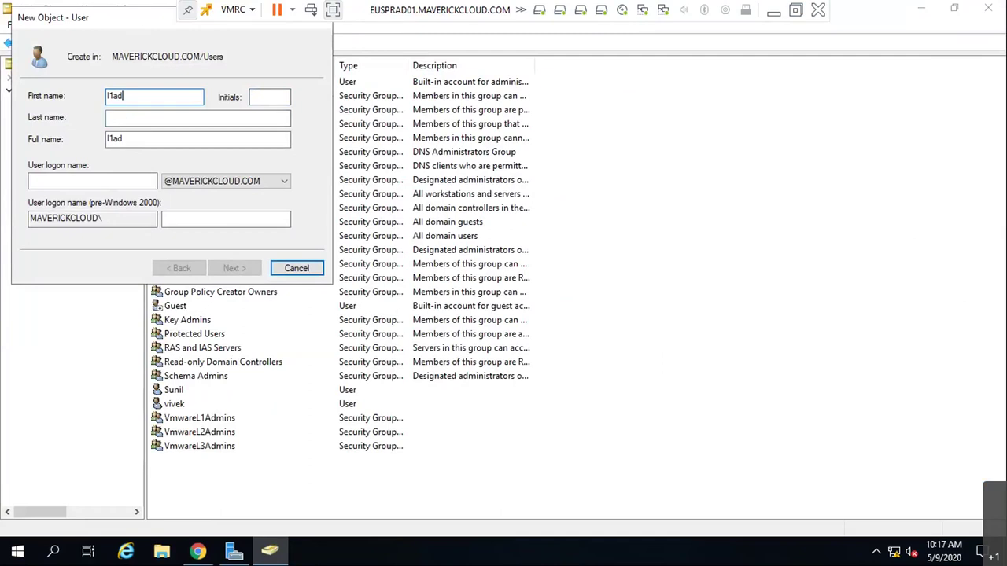
{"action": "key", "text": "Tab"}
{"action": "key", "text": "Tab"}
{"action": "key", "text": "Tab"}
{"action": "type", "text": "l1admin"}
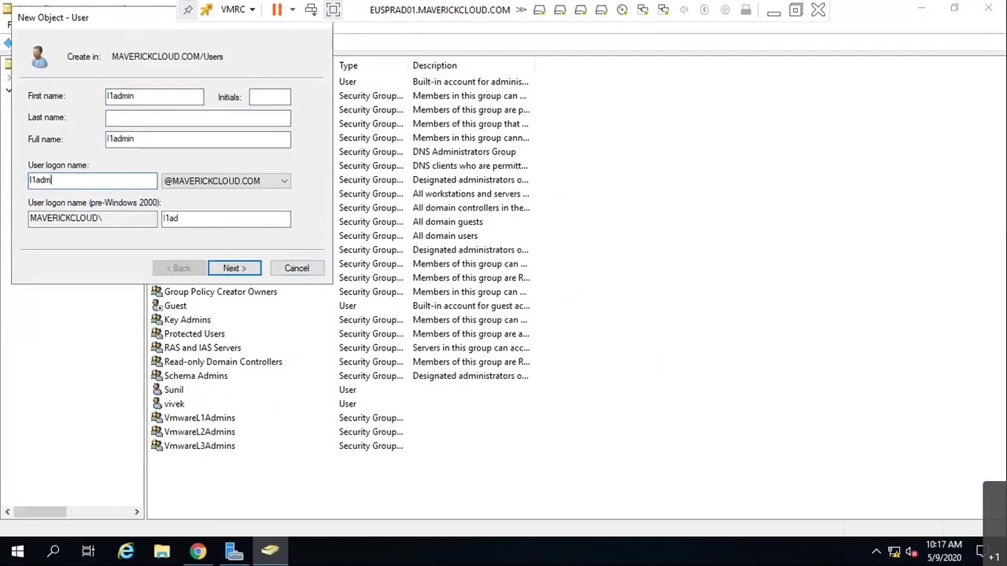
- Set l1admin's password without a forced change at next logon and finish creating the account
{"action": "left_click", "coordinate": [253, 270]}
{"action": "type", "text": "*********"}
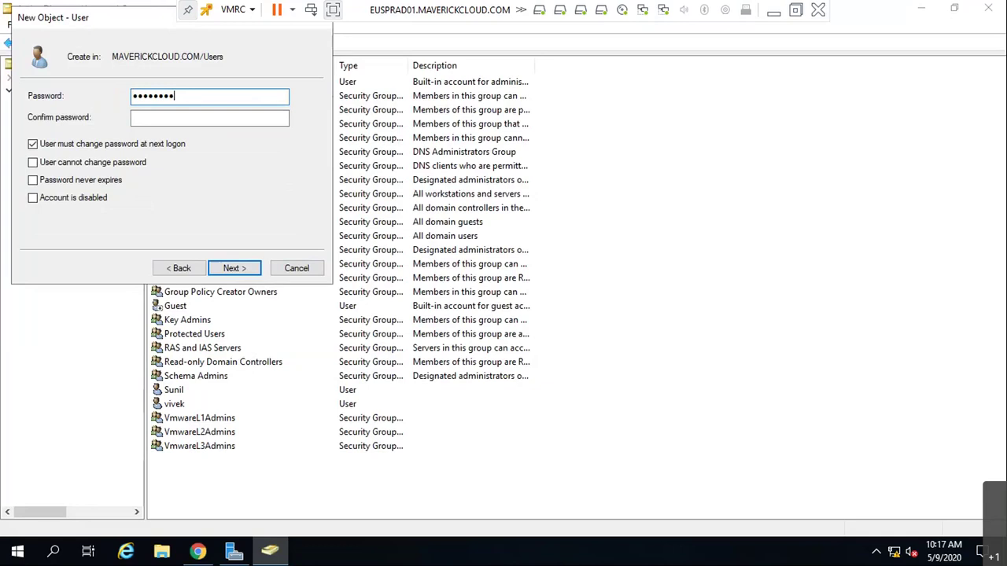
{"action": "left_click", "coordinate": [135, 121]}
{"action": "type", "text": "*******"}
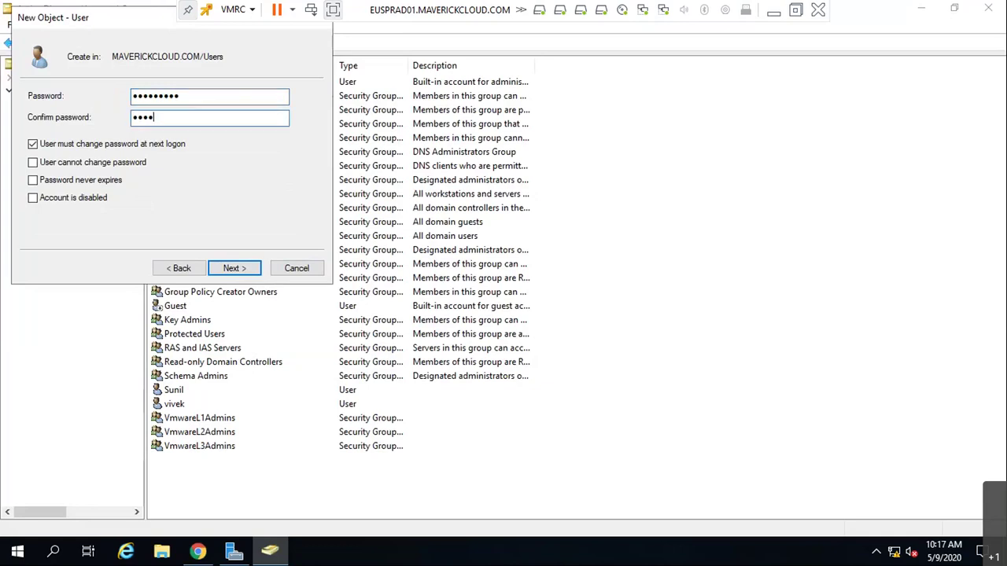
{"action": "type", "text": "**"}
{"action": "left_click", "coordinate": [71, 146]}
{"action": "left_click", "coordinate": [240, 271]}
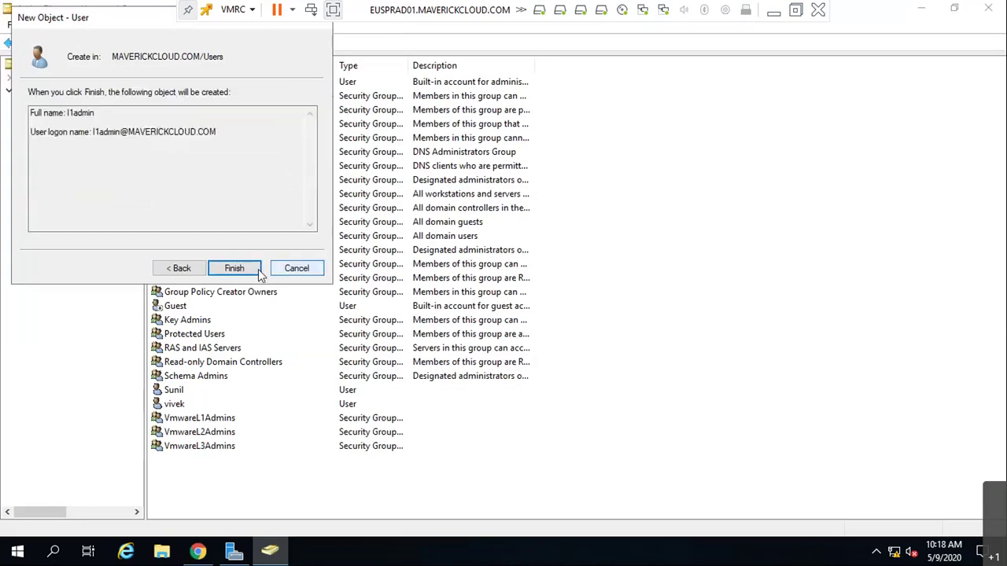
{"action": "left_click", "coordinate": [258, 271]}
{"action": "right_click", "coordinate": [771, 207]}
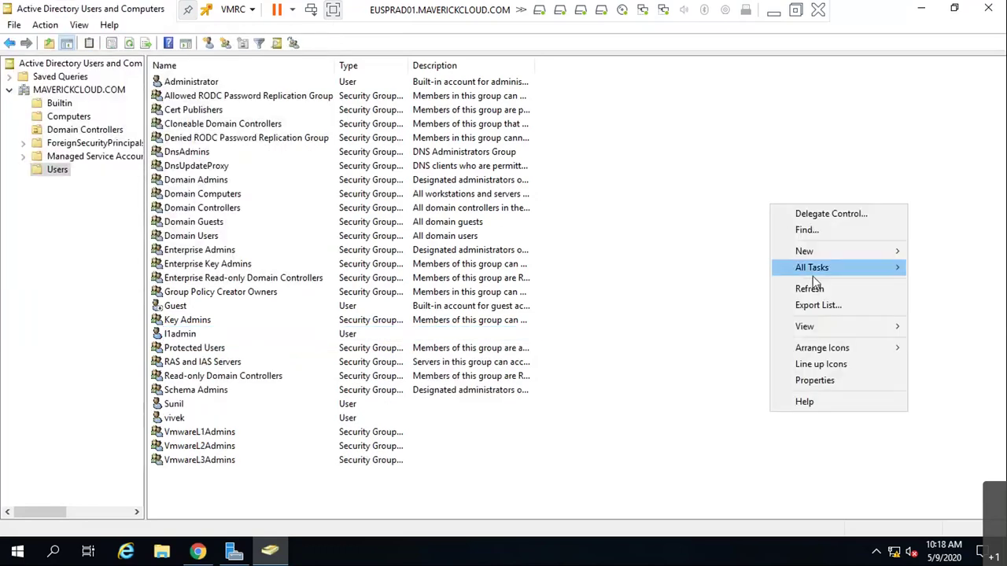
- Start another new user with l2admin as first name and logon name
{"action": "mouse_move", "coordinate": [820, 254]}
{"action": "left_click", "coordinate": [667, 418]}
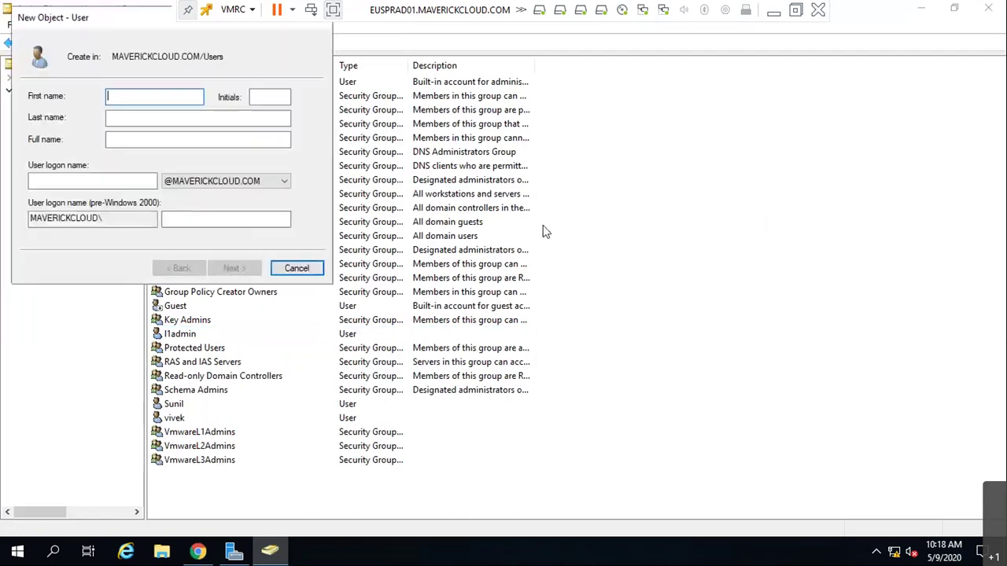
{"action": "type", "text": "l3"}
{"action": "key", "text": "BackSpace"}
{"action": "key", "text": "BackSpace"}
{"action": "type", "text": "l2admin"}
{"action": "key", "text": "Tab"}
{"action": "key", "text": "Tab"}
{"action": "key", "text": "Tab"}
{"action": "left_click", "coordinate": [92, 181]}
{"action": "type", "text": "l2admin"}
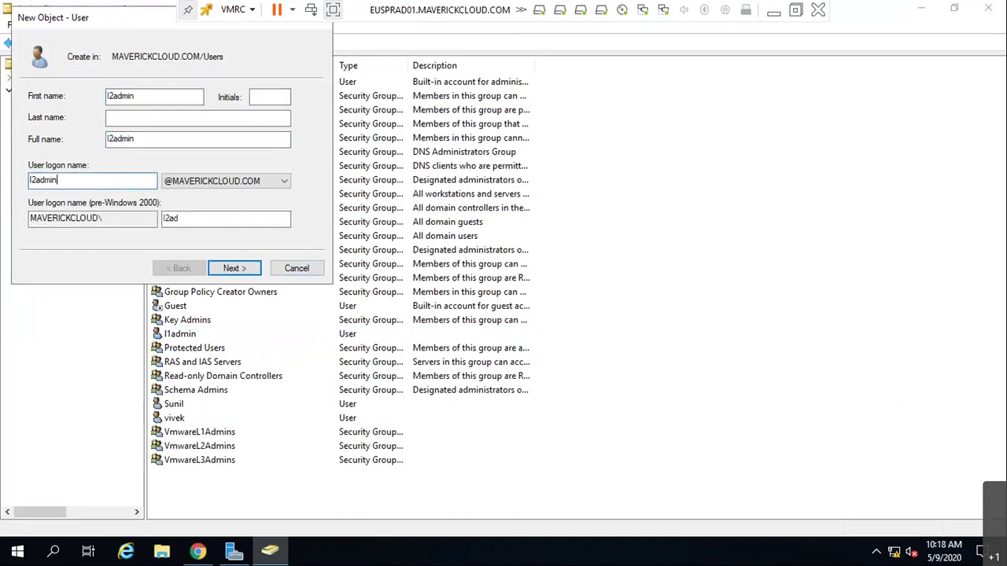
{"action": "key", "text": "Tab"}
- Give l2admin a password with no forced change at next logon and finish the account
{"action": "left_click", "coordinate": [249, 271]}
{"action": "left_click", "coordinate": [228, 269]}
{"action": "left_click", "coordinate": [179, 268]}
{"action": "left_click", "coordinate": [81, 146]}
{"action": "left_click", "coordinate": [174, 97]}
{"action": "type", "text": "Password1"}
{"action": "key", "text": "Tab"}
{"action": "type", "text": "Password"}
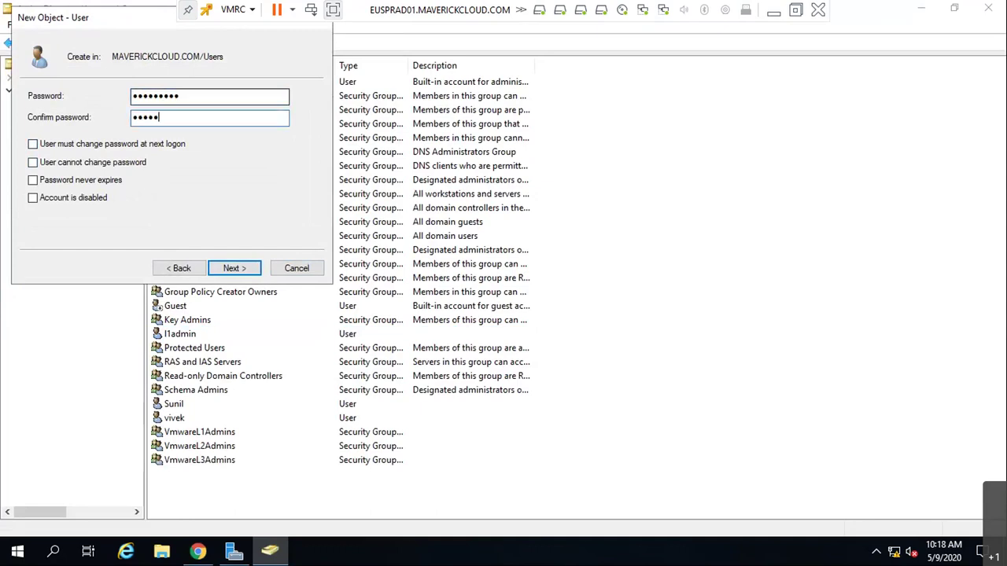
{"action": "type", "text": "1"}
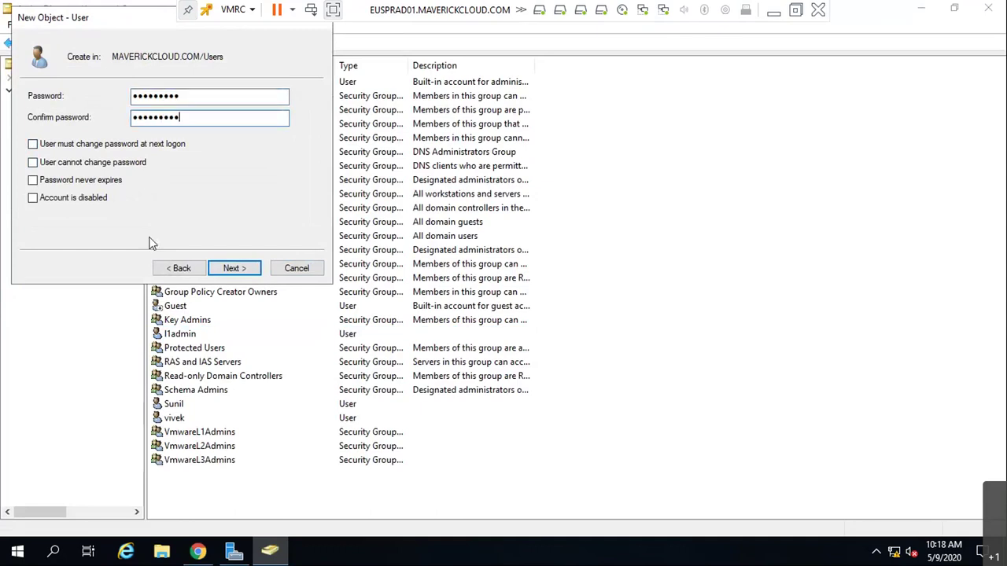
{"action": "left_click", "coordinate": [236, 269]}
{"action": "left_click", "coordinate": [235, 268]}
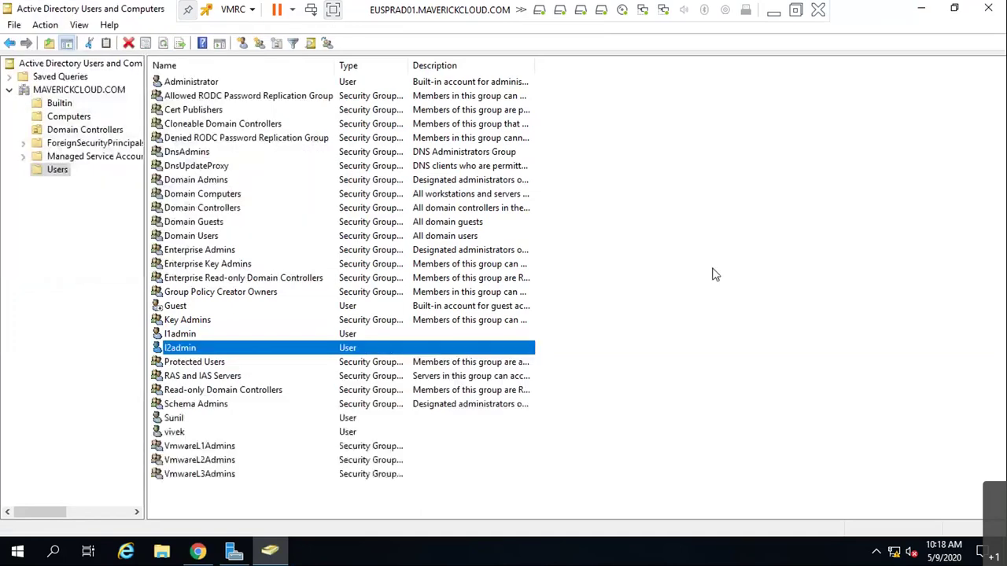
{"action": "right_click", "coordinate": [761, 219]}
- Start a third new user with logon name l3admin
{"action": "mouse_move", "coordinate": [840, 271]}
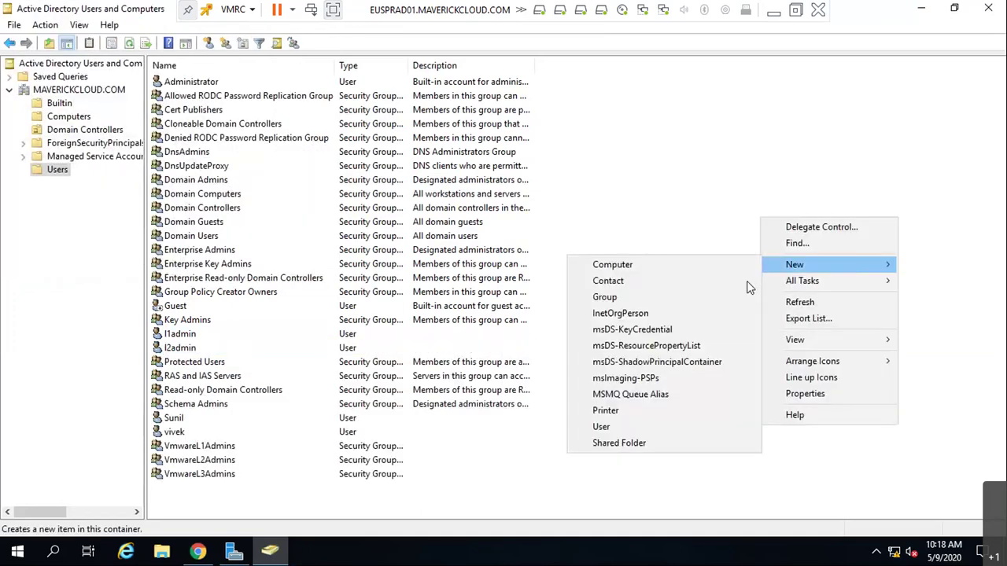
{"action": "left_click", "coordinate": [654, 421]}
{"action": "type", "text": "l2"}
{"action": "type", "text": "admin"}
{"action": "key", "text": "Tab"}
{"action": "key", "text": "Tab"}
{"action": "key", "text": "Tab"}
{"action": "type", "text": "l"}
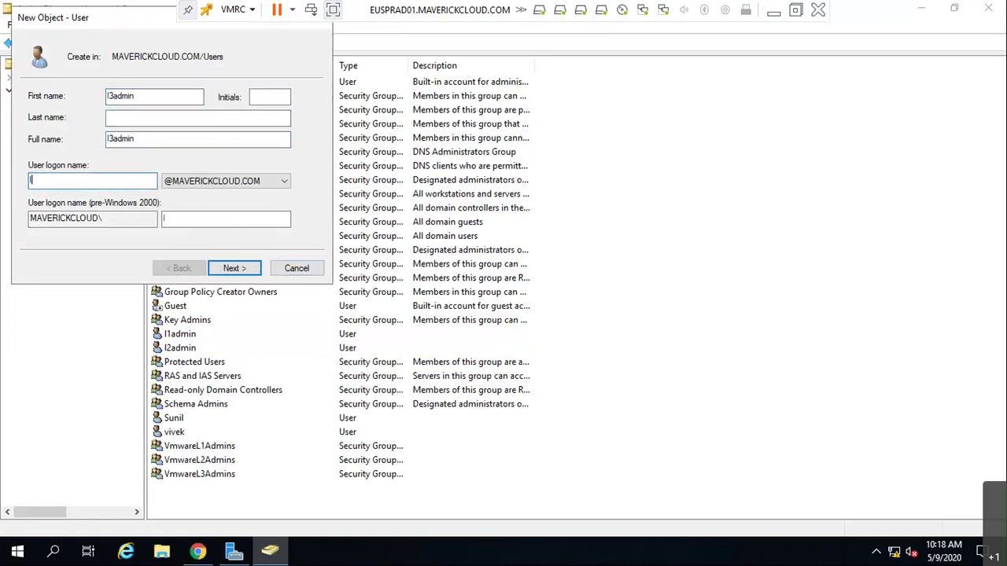
{"action": "type", "text": "3admin"}
{"action": "key", "text": "Tab"}
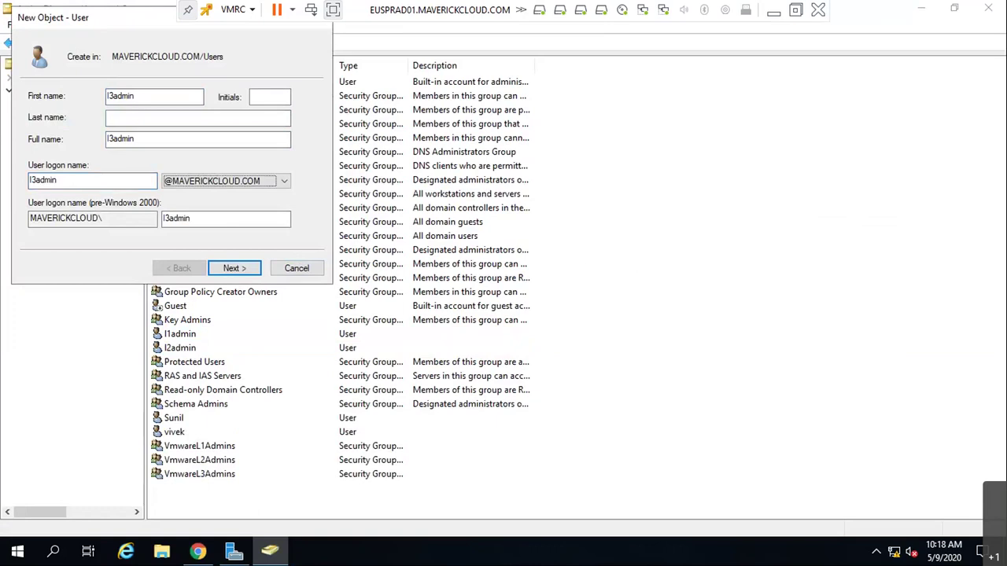
- Give l3admin a password with no forced change at next logon and finish the account
{"action": "left_click", "coordinate": [234, 269]}
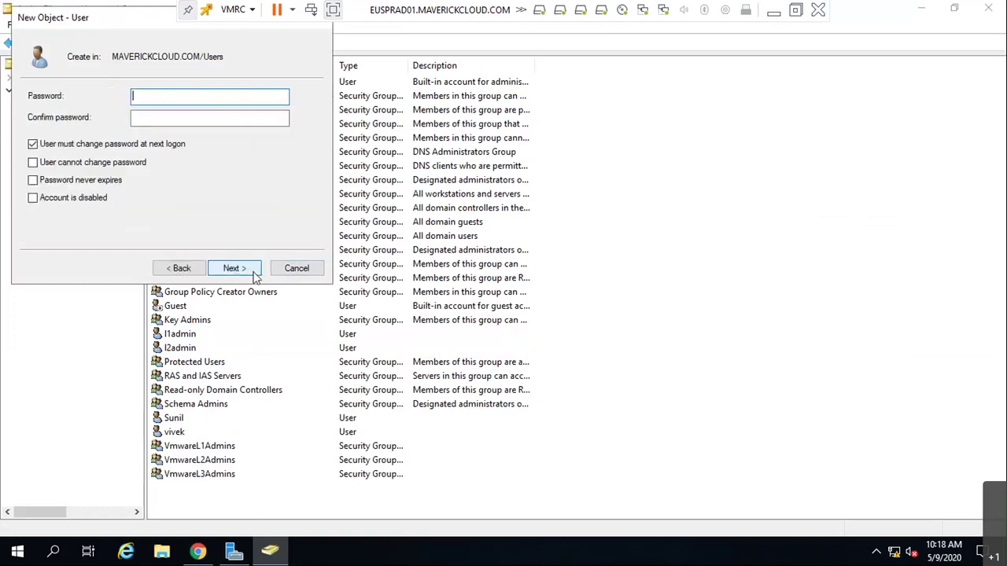
{"action": "left_click", "coordinate": [143, 147]}
{"action": "left_click", "coordinate": [163, 101]}
{"action": "type", "text": "******"}
{"action": "key", "text": "BackSpace"}
{"action": "key", "text": "BackSpace"}
{"action": "key", "text": "BackSpace"}
{"action": "key", "text": "BackSpace"}
{"action": "key", "text": "BackSpace"}
{"action": "key", "text": "BackSpace"}
{"action": "type", "text": "*********"}
{"action": "key", "text": "Tab"}
{"action": "type", "text": "*********"}
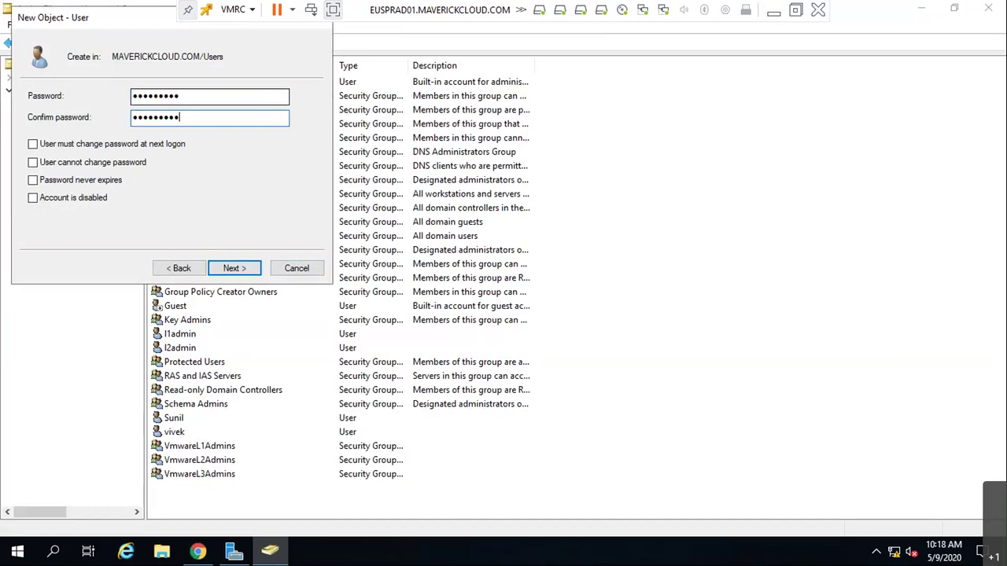
{"action": "left_click", "coordinate": [233, 268]}
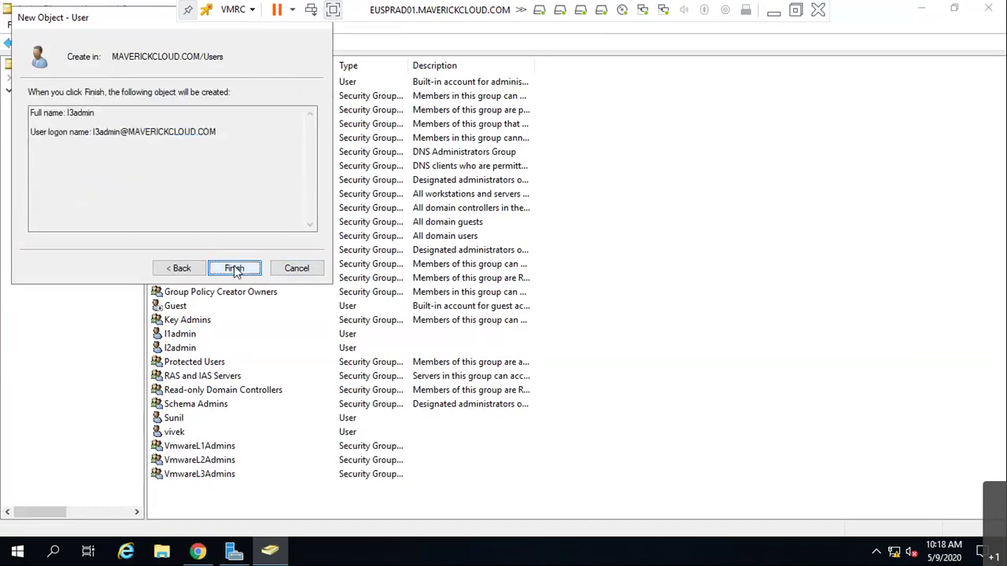
{"action": "left_click", "coordinate": [234, 268]}
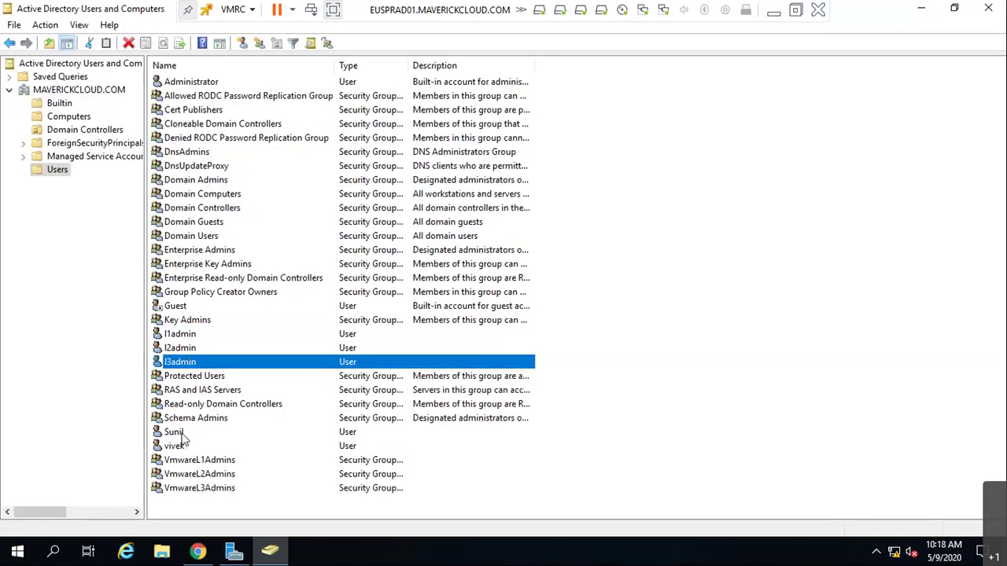
- Add l1admin as a member of the VmwareL1Admins group
{"action": "double_click", "coordinate": [213, 464]}
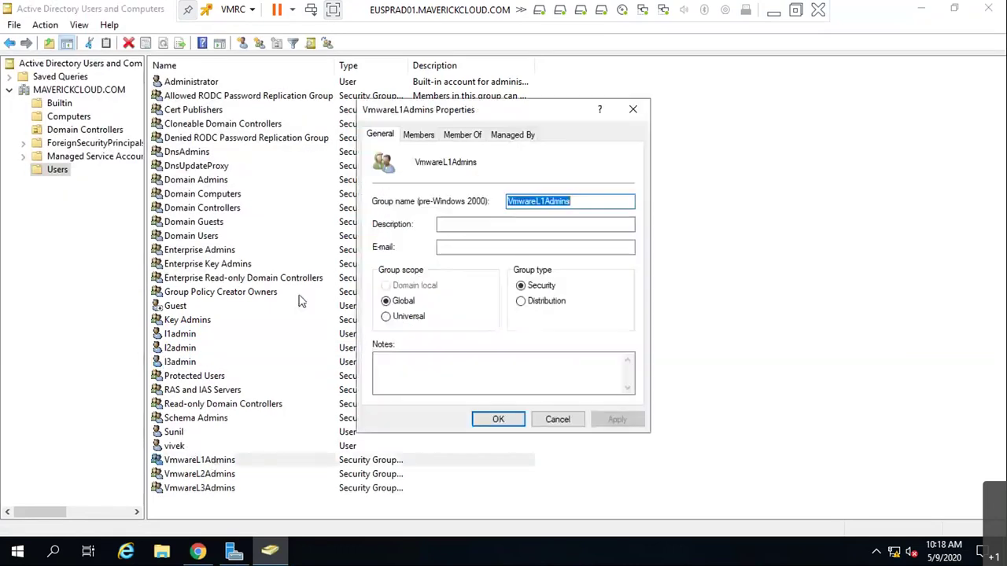
{"action": "left_click", "coordinate": [420, 135]}
{"action": "left_click", "coordinate": [398, 377]}
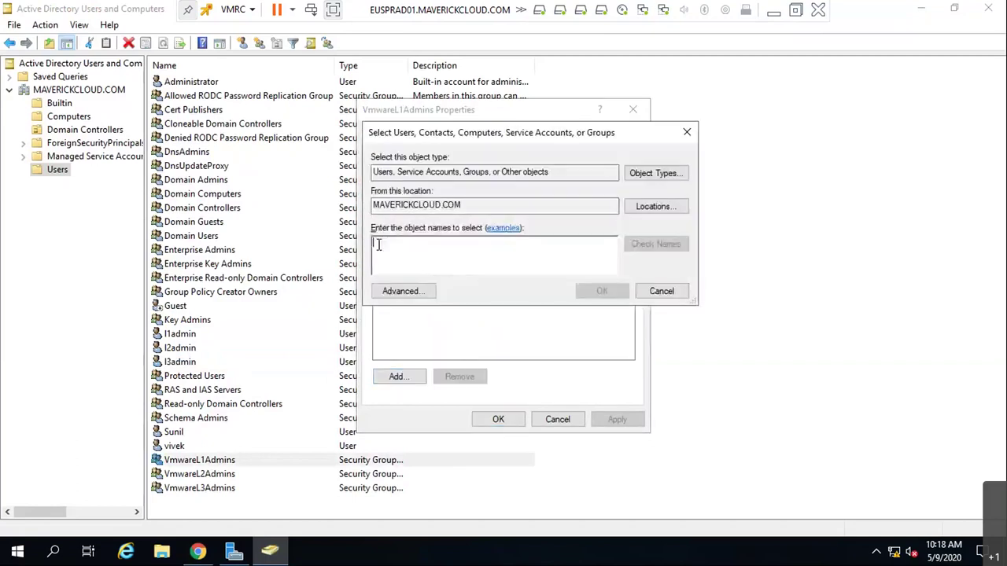
{"action": "type", "text": "l1"}
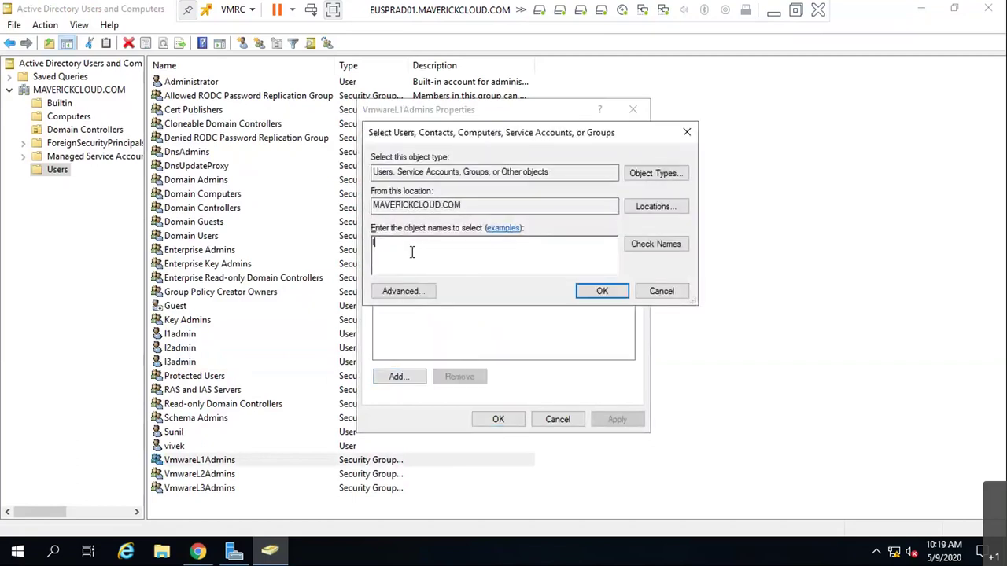
{"action": "left_click", "coordinate": [652, 247]}
{"action": "left_click", "coordinate": [601, 291]}
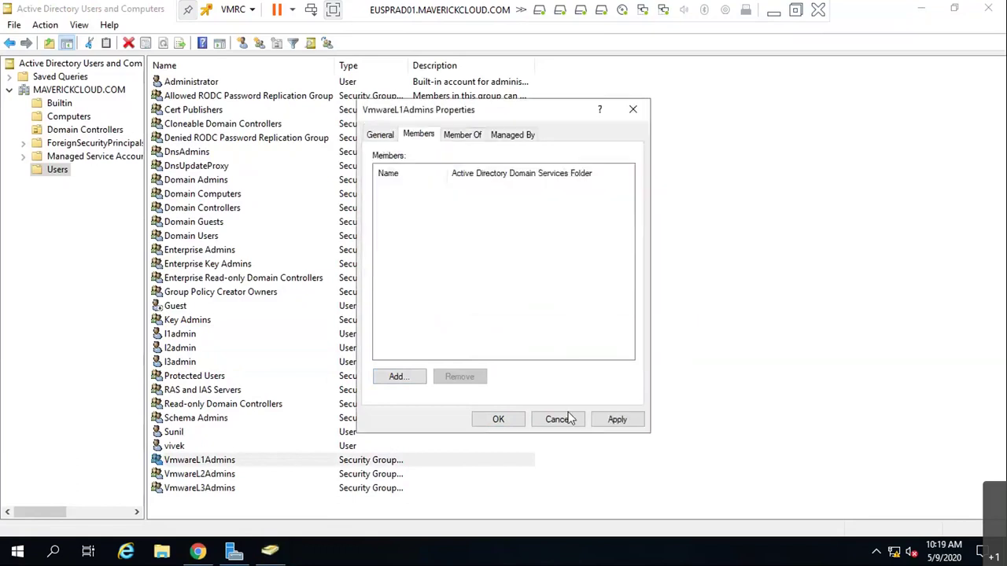
{"action": "left_click", "coordinate": [617, 419]}
{"action": "left_click", "coordinate": [498, 422]}
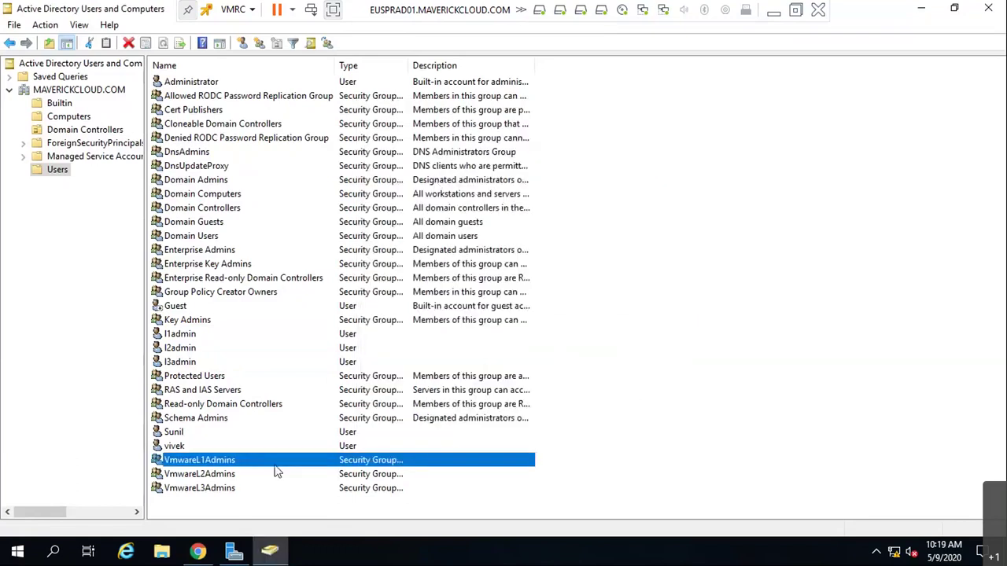
- Add l2admin as a member of the VmwareL2Admins group
{"action": "left_click", "coordinate": [253, 475]}
{"action": "double_click", "coordinate": [254, 475]}
{"action": "left_click", "coordinate": [429, 138]}
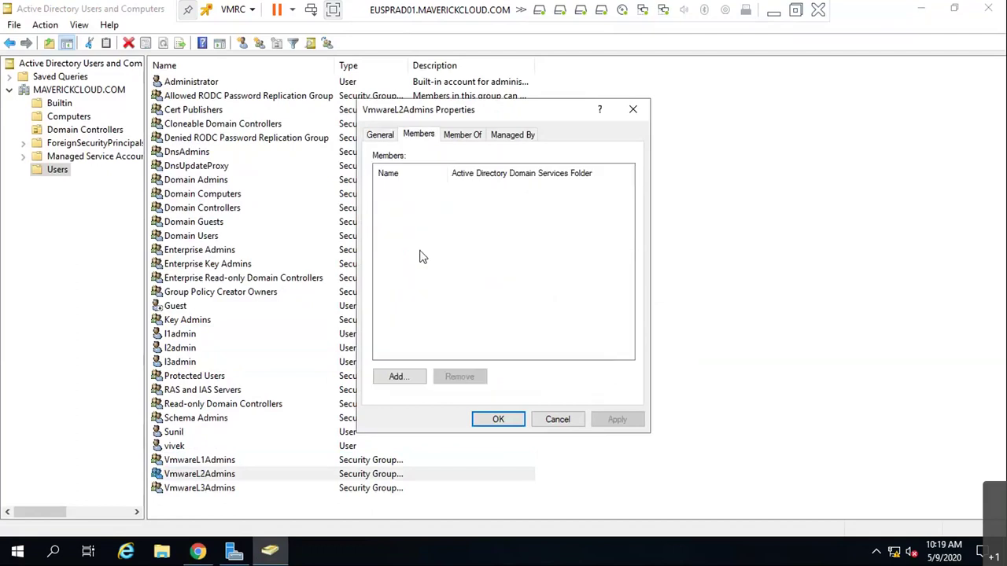
{"action": "left_click", "coordinate": [407, 372]}
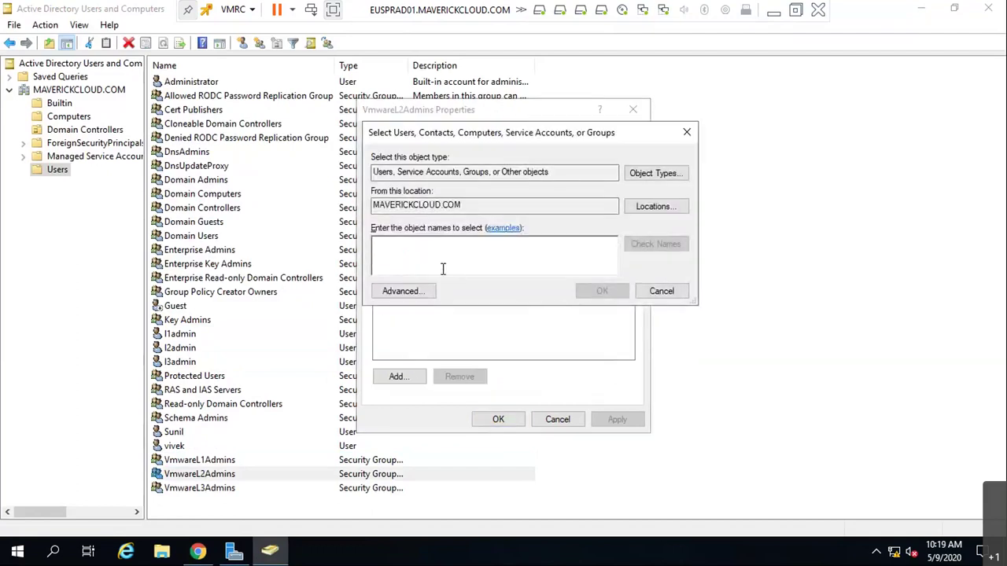
{"action": "type", "text": "l2"}
{"action": "left_click", "coordinate": [656, 244]}
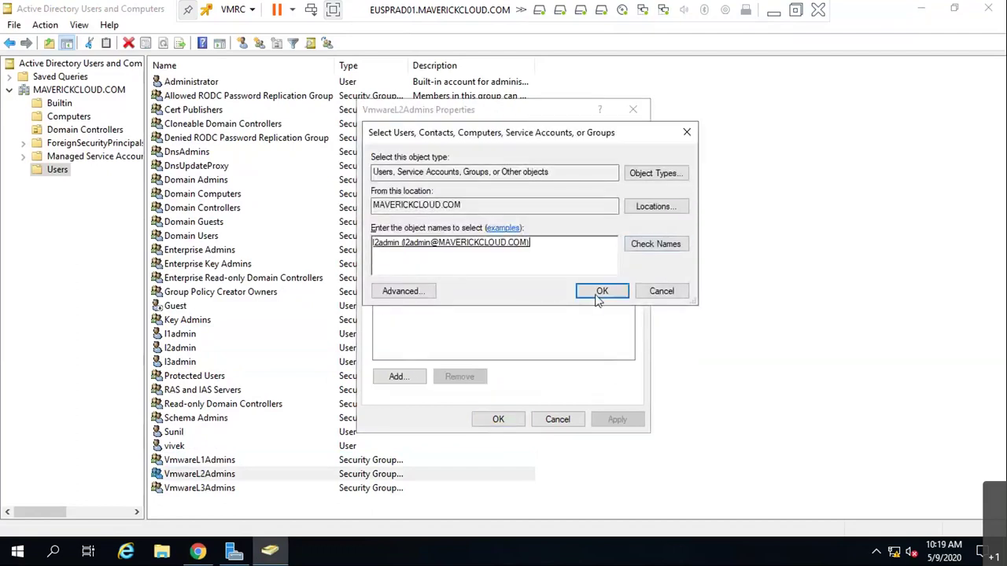
{"action": "left_click", "coordinate": [602, 291]}
{"action": "left_click", "coordinate": [614, 421]}
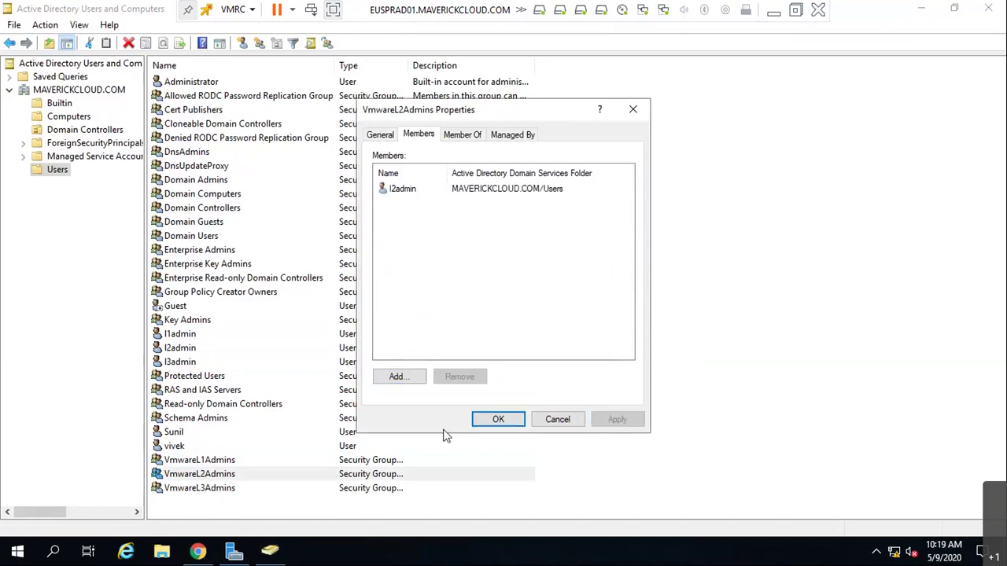
{"action": "key", "text": "Return"}
- Add l3admin to VmwareL3Admins, then minimize Active Directory Users and Computers
{"action": "double_click", "coordinate": [204, 488]}
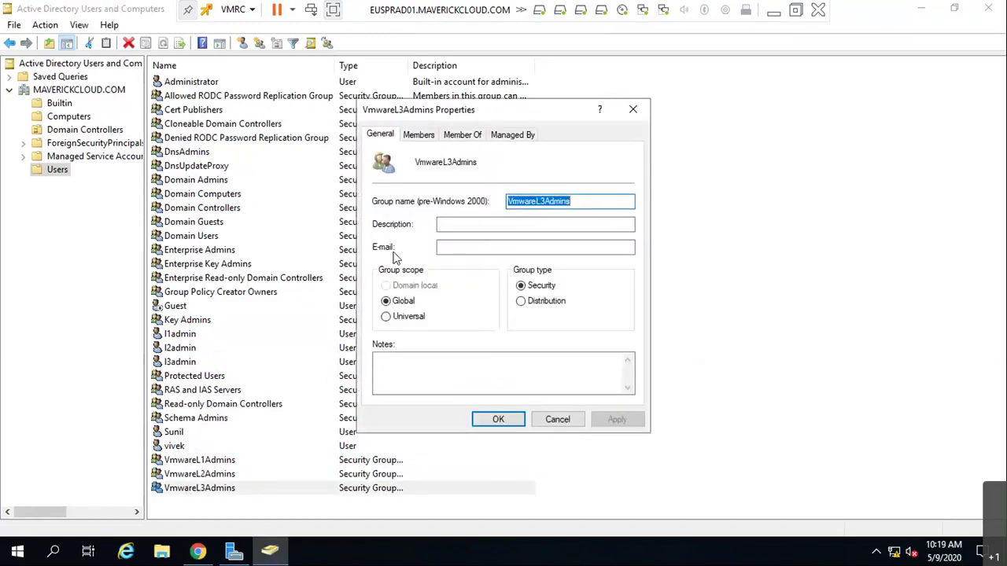
{"action": "left_click", "coordinate": [419, 135]}
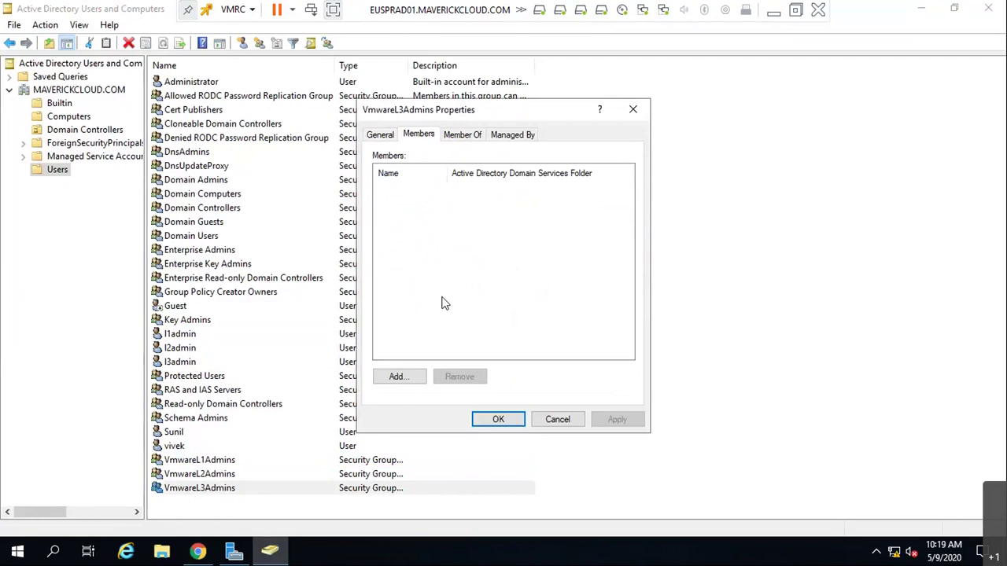
{"action": "left_click", "coordinate": [399, 376]}
{"action": "type", "text": "l3"}
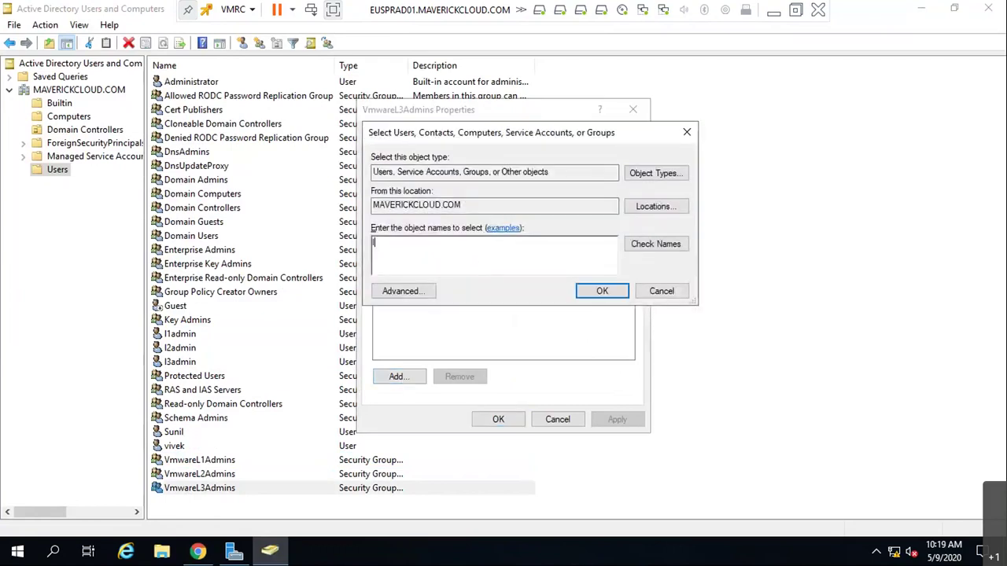
{"action": "left_click", "coordinate": [625, 244]}
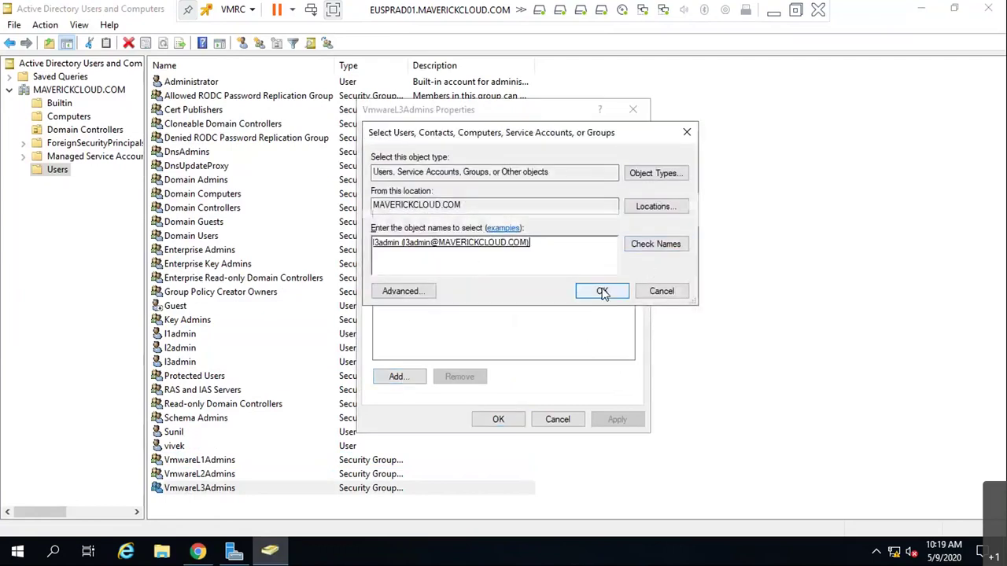
{"action": "left_click", "coordinate": [599, 291]}
{"action": "left_click", "coordinate": [617, 419]}
{"action": "left_click", "coordinate": [498, 420]}
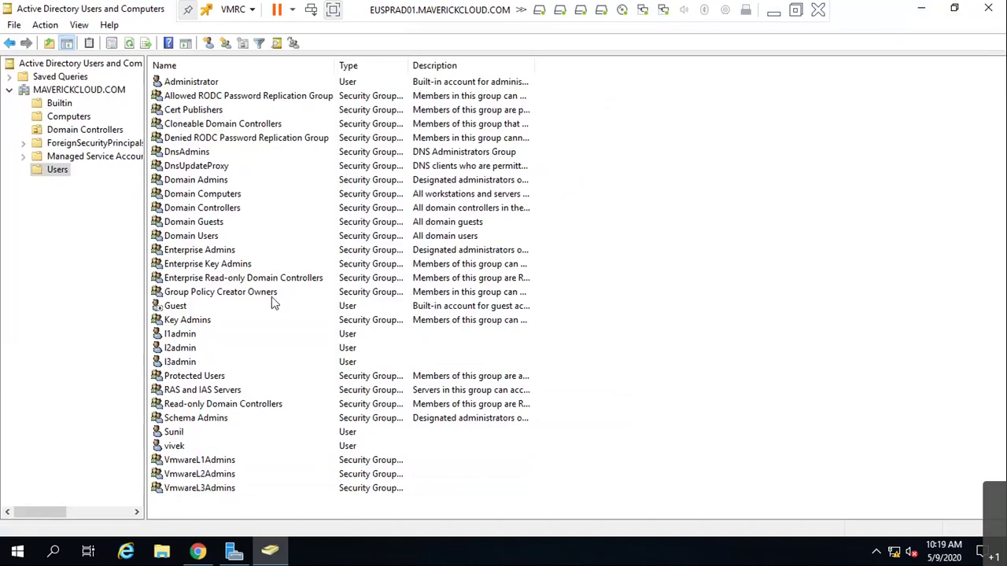
{"action": "left_click", "coordinate": [922, 11]}
- Bring Chrome back, reload the vCenter page and proceed past the eusprvcsa.maverickcloud.com certificate warning
{"action": "left_click", "coordinate": [233, 551]}
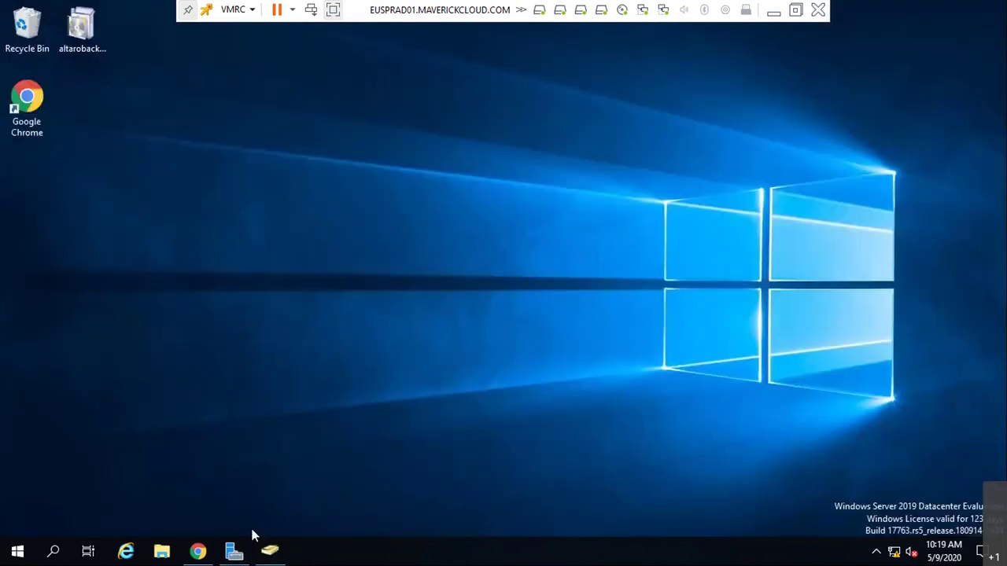
{"action": "left_click", "coordinate": [198, 551]}
{"action": "left_click", "coordinate": [311, 403]}
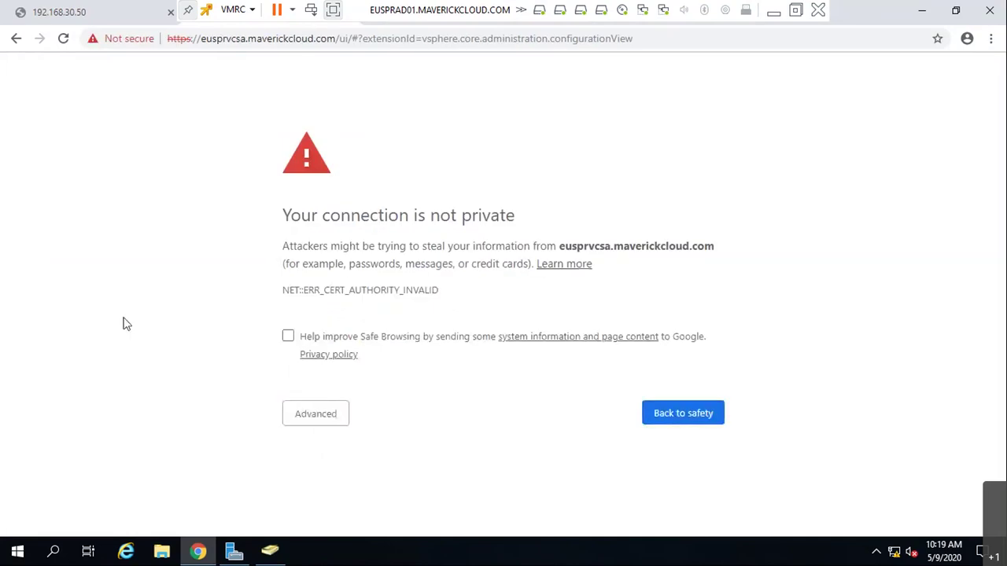
{"action": "left_click", "coordinate": [295, 424]}
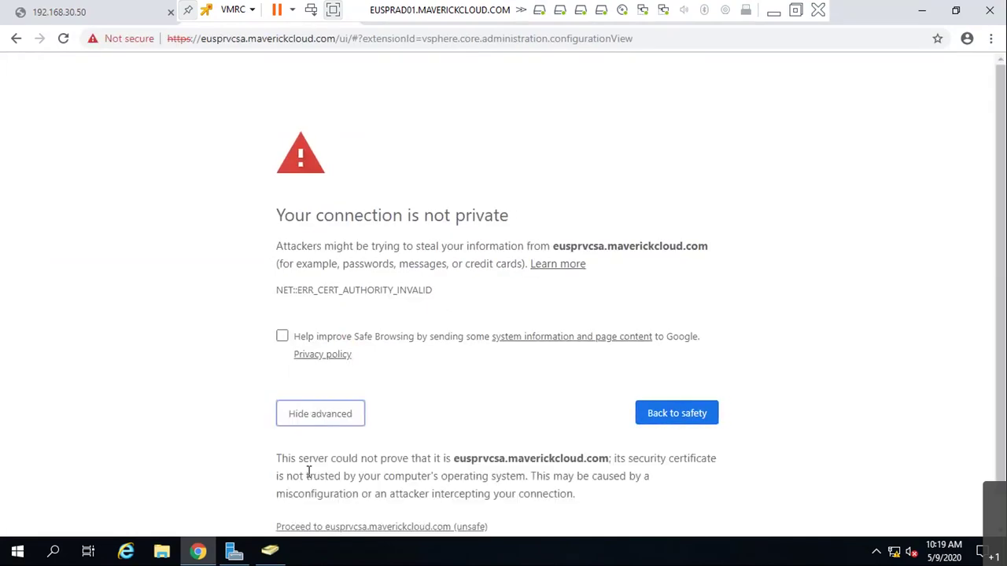
{"action": "left_click", "coordinate": [302, 527]}
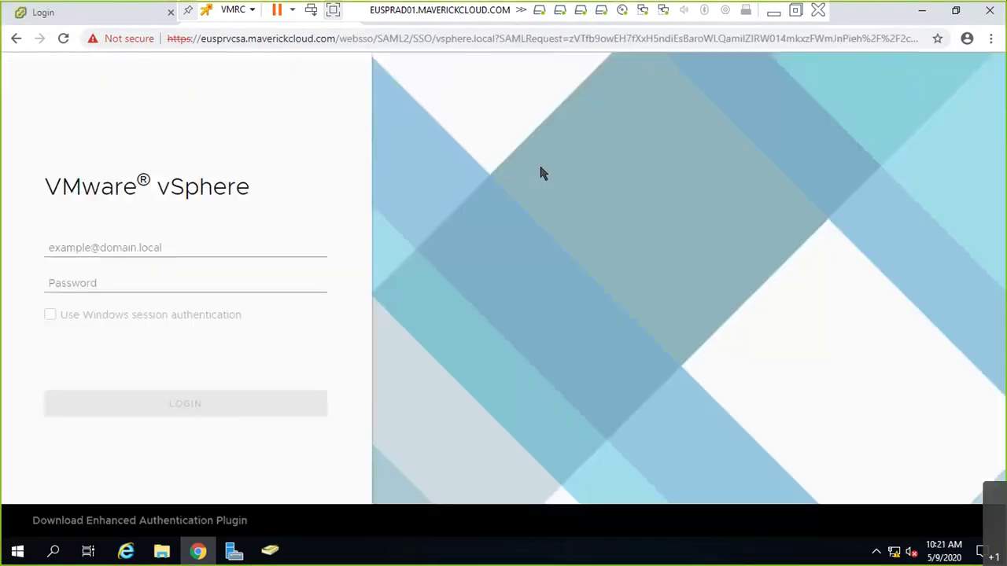
{"action": "left_click", "coordinate": [240, 240]}
{"action": "type", "text": "Admini"}
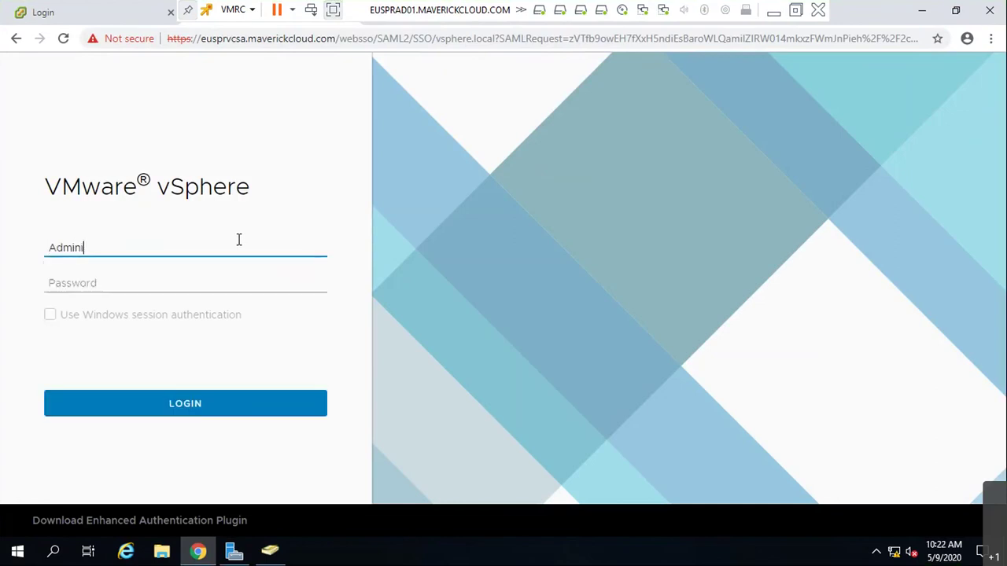
{"action": "type", "text": "strator@vsphere.local"}
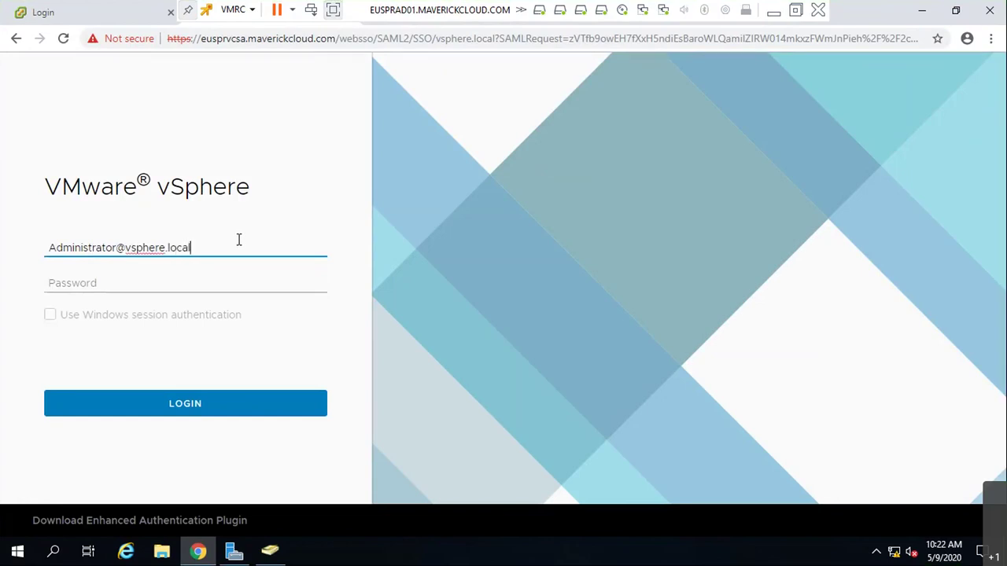
{"action": "key", "text": "Tab"}
{"action": "type", "text": "•••••••••"}
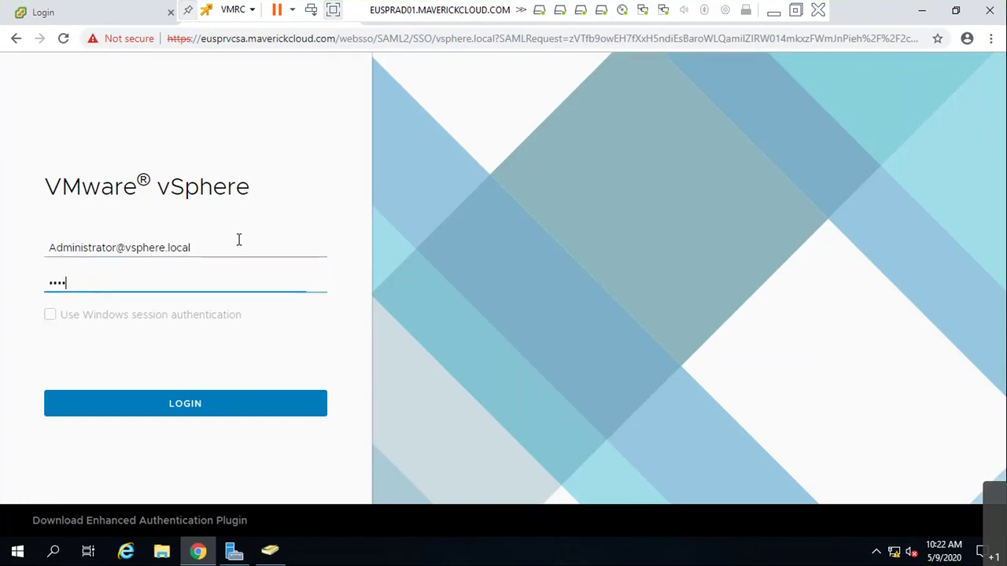
{"action": "key", "text": "Return"}
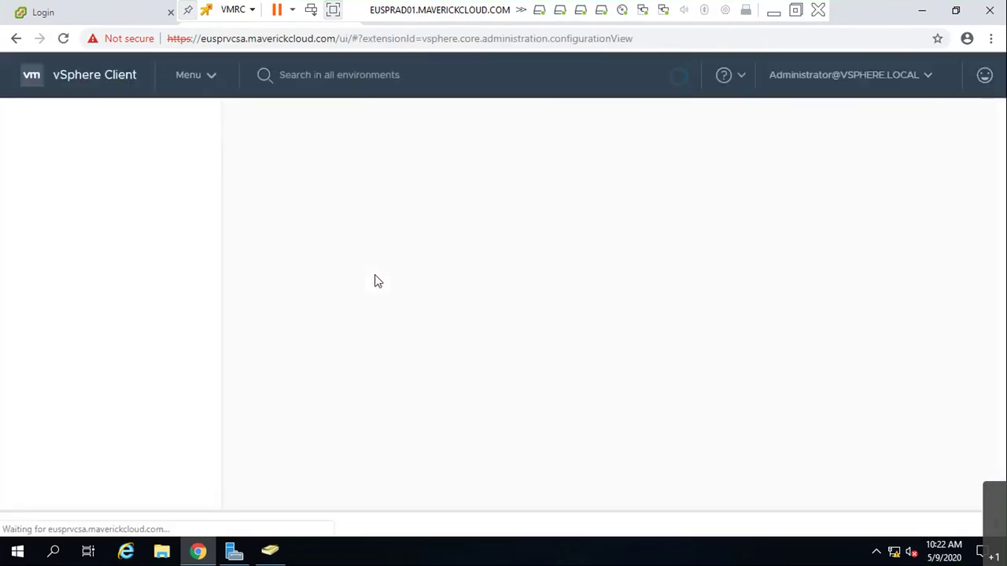
{"action": "left_click", "coordinate": [458, 158]}
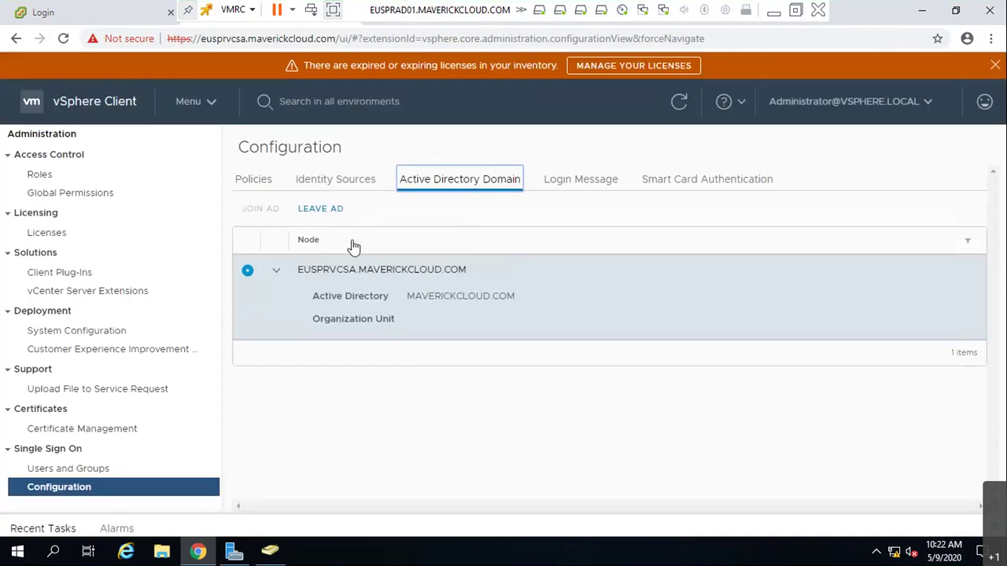
- Review the Identity Sources tab and the Add Identity Source type list, then cancel
{"action": "left_click", "coordinate": [306, 179]}
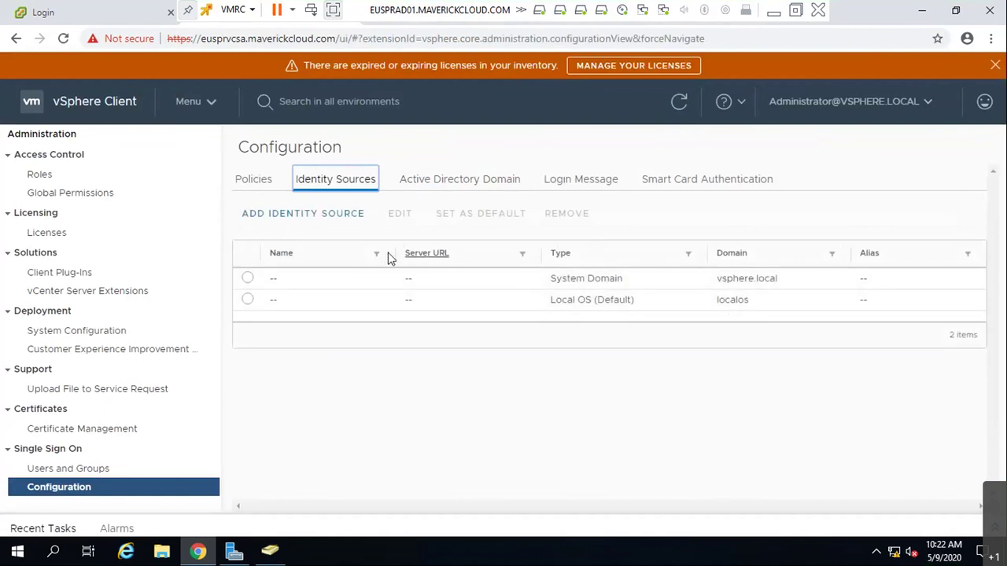
{"action": "left_click", "coordinate": [340, 223]}
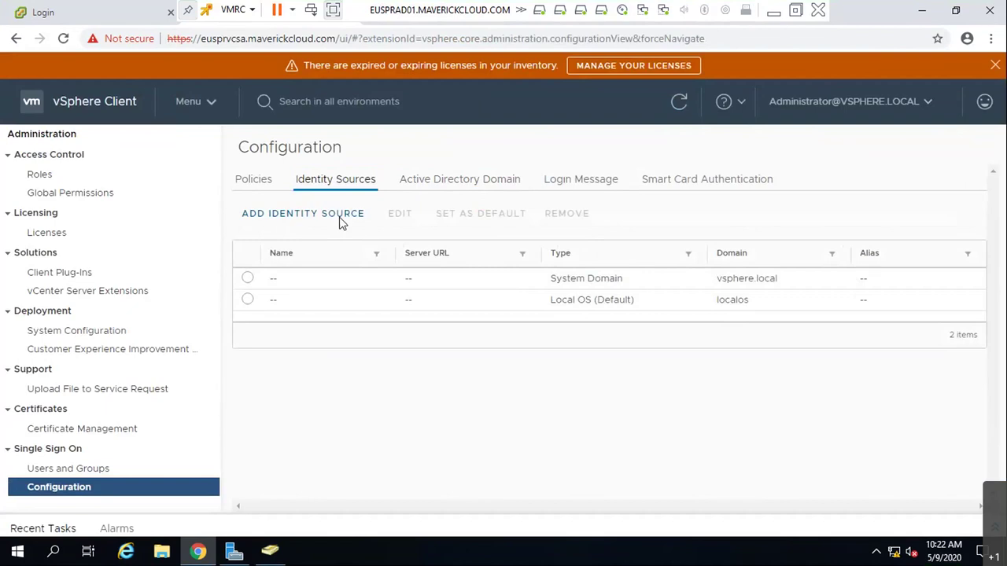
{"action": "left_click", "coordinate": [611, 236]}
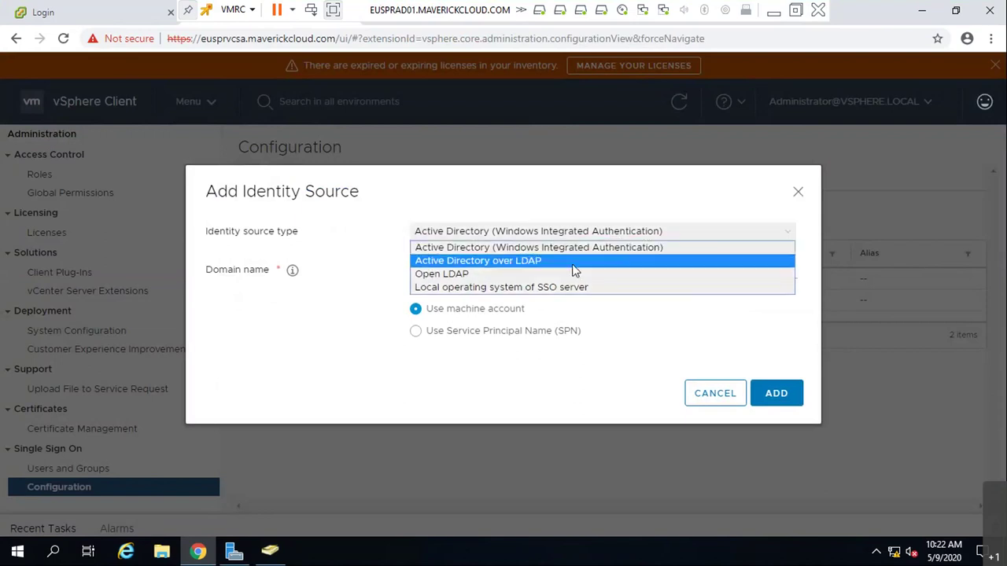
{"action": "left_click", "coordinate": [375, 329]}
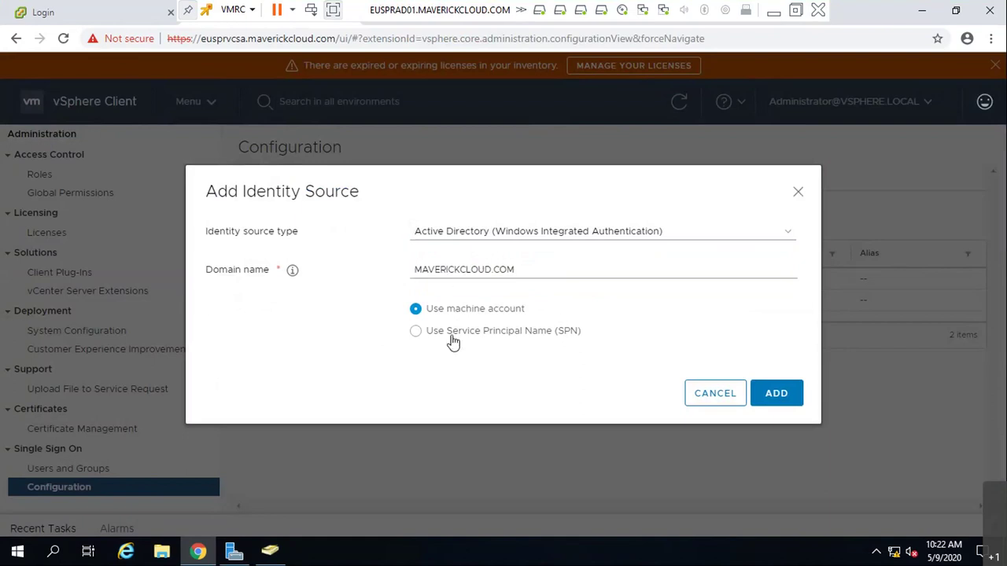
{"action": "left_click", "coordinate": [722, 400]}
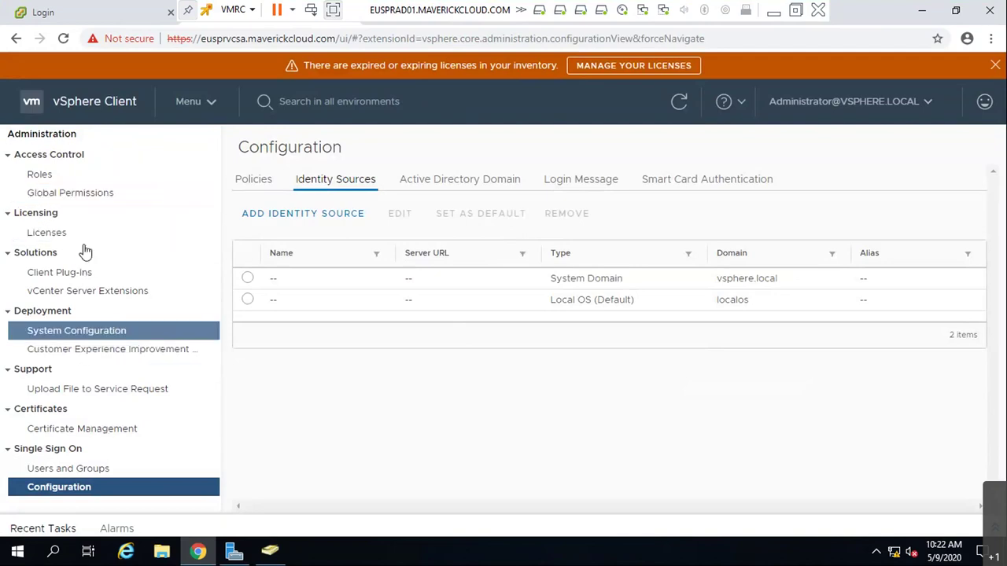
- Open the Roles page, check the roles provider, refresh and dismiss the expired-licenses warning
{"action": "left_click", "coordinate": [87, 174]}
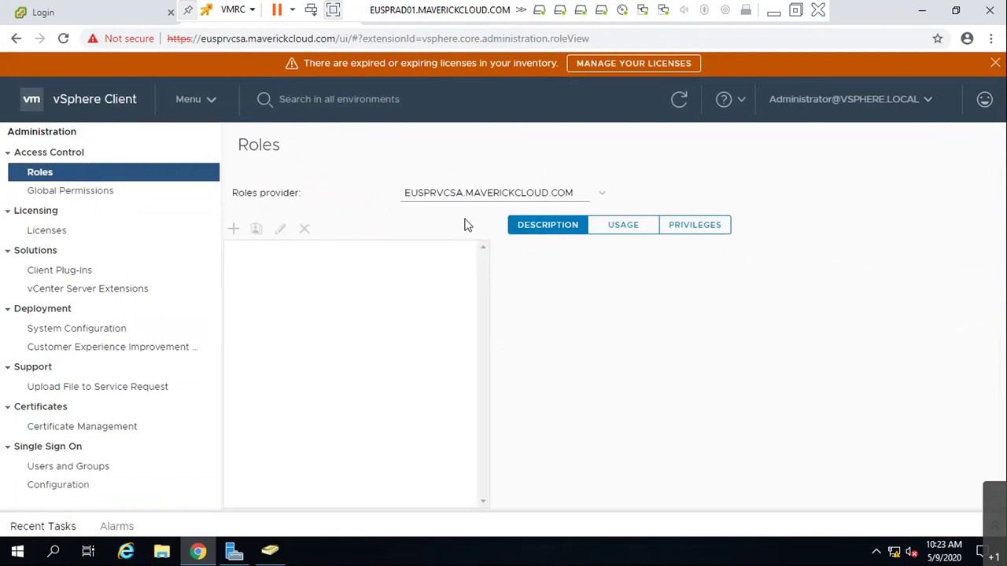
{"action": "left_click", "coordinate": [676, 103]}
{"action": "left_click", "coordinate": [565, 198]}
{"action": "left_click", "coordinate": [457, 225]}
{"action": "left_click", "coordinate": [84, 197]}
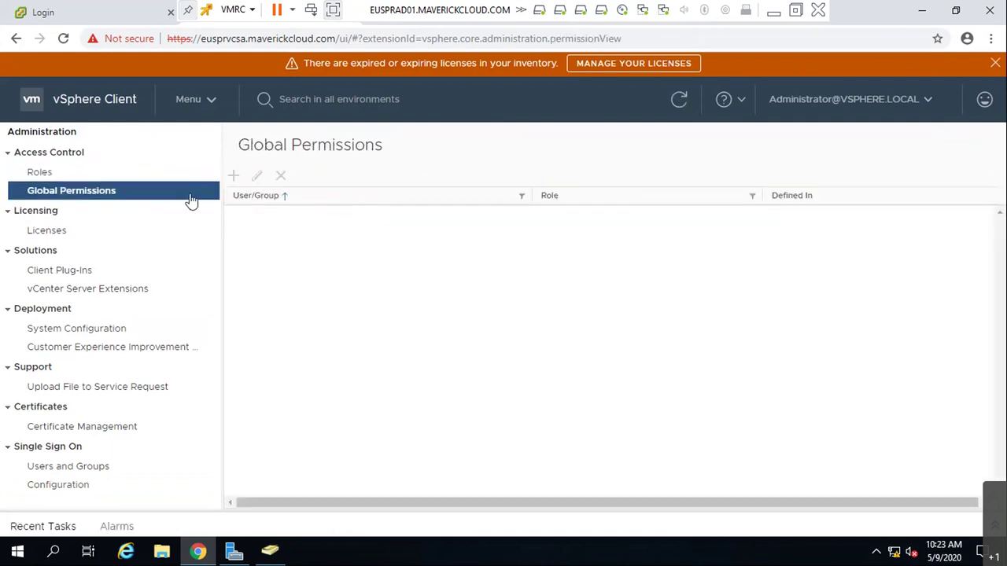
{"action": "left_click", "coordinate": [101, 172]}
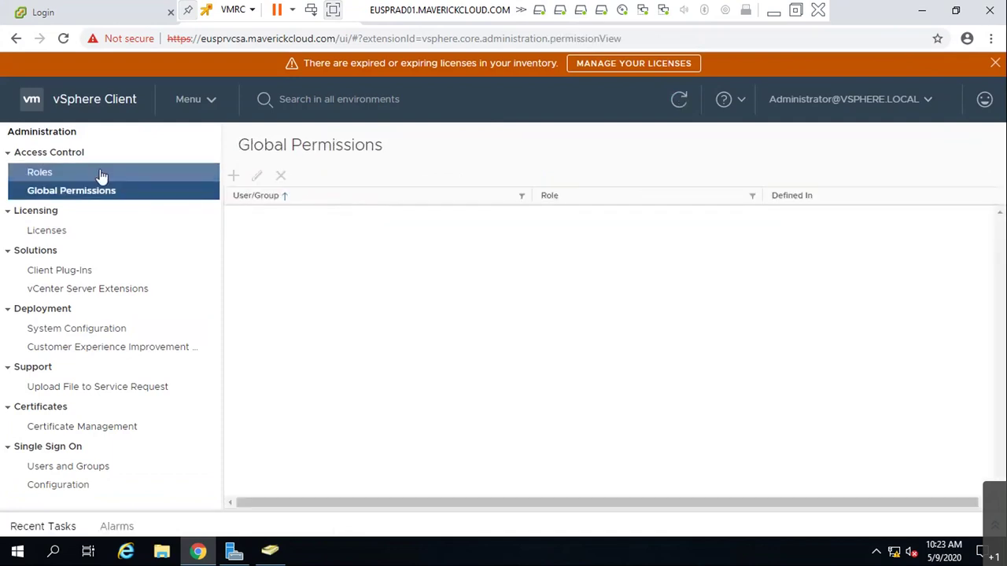
{"action": "left_click", "coordinate": [679, 103]}
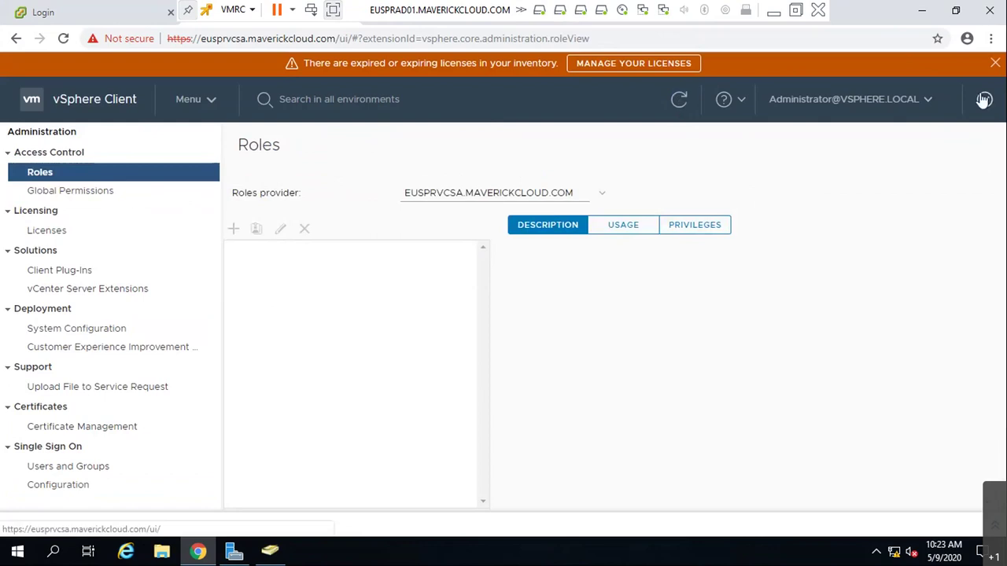
{"action": "left_click", "coordinate": [996, 64]}
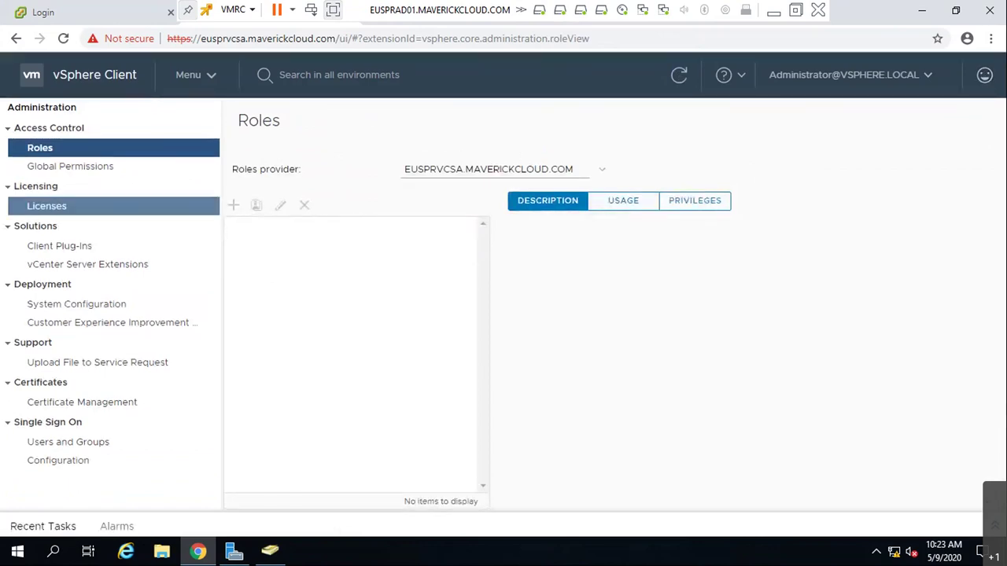
- Visit Licenses and Global Permissions, return to Roles and reload so the roles list loads
{"action": "left_click", "coordinate": [62, 211]}
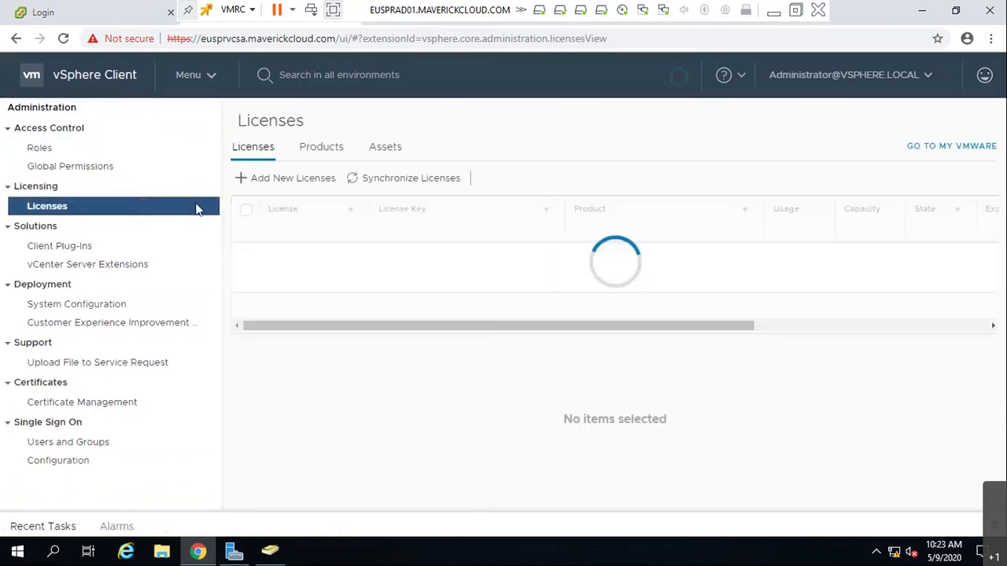
{"action": "left_click", "coordinate": [82, 169]}
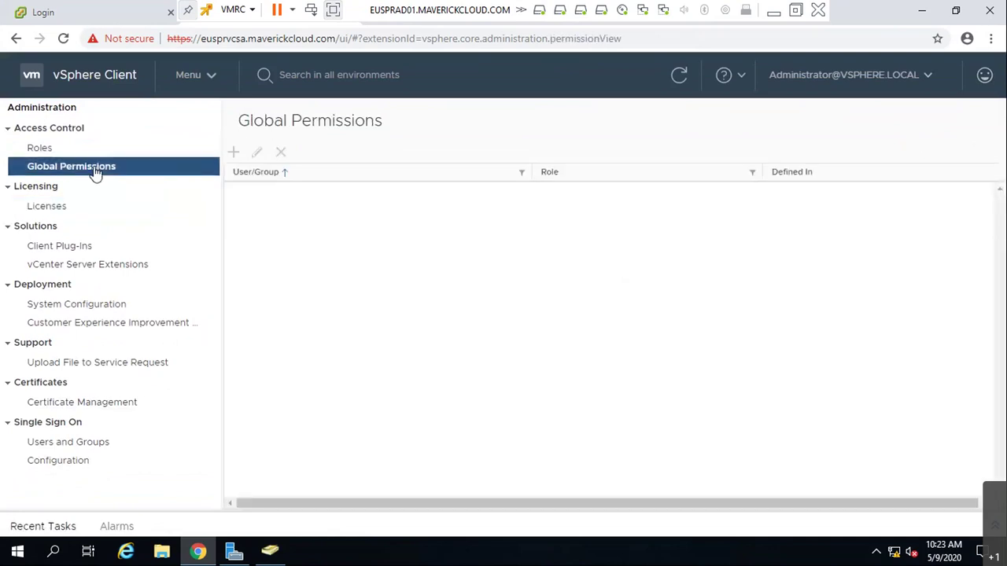
{"action": "left_click", "coordinate": [40, 150]}
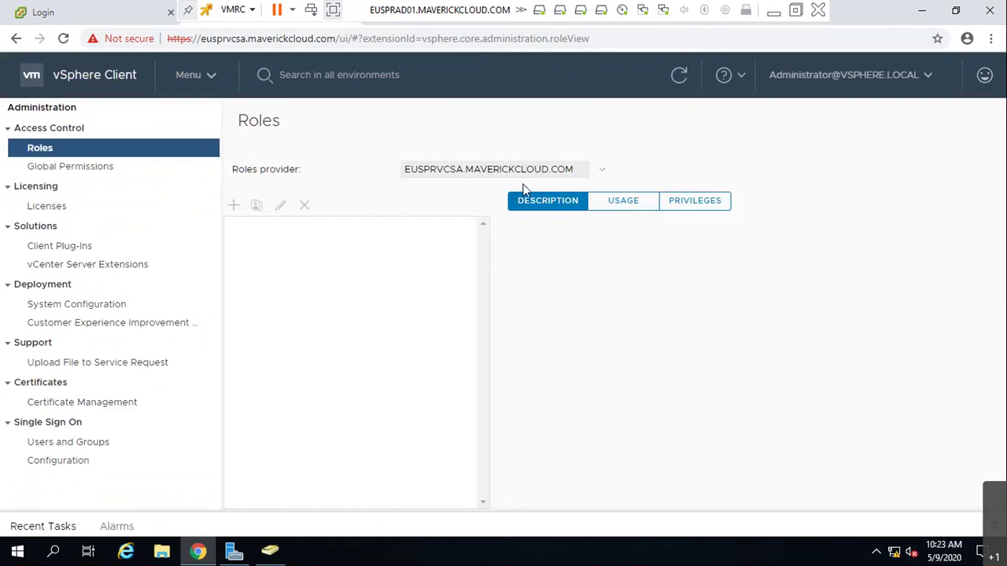
{"action": "left_click", "coordinate": [636, 206]}
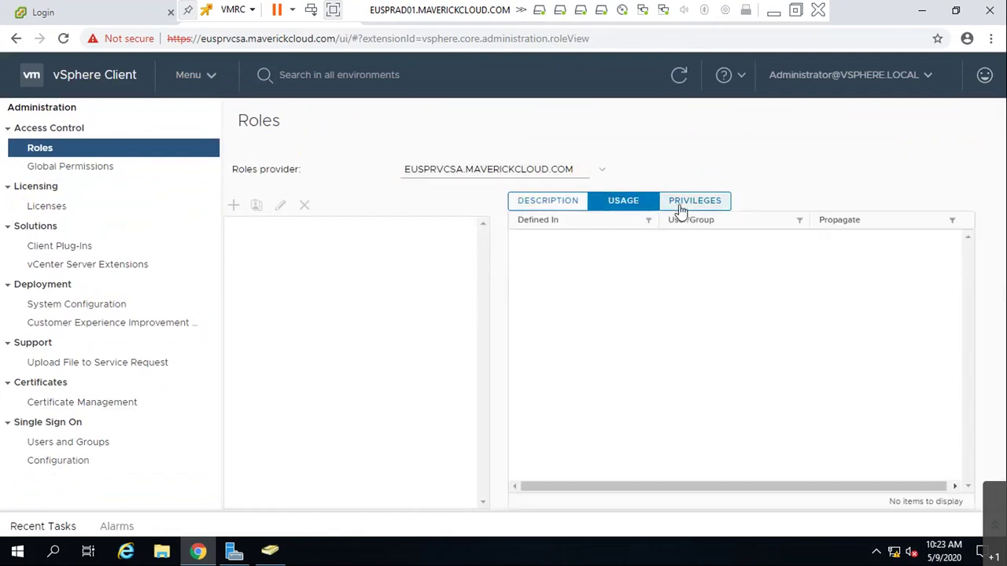
{"action": "left_click", "coordinate": [680, 206]}
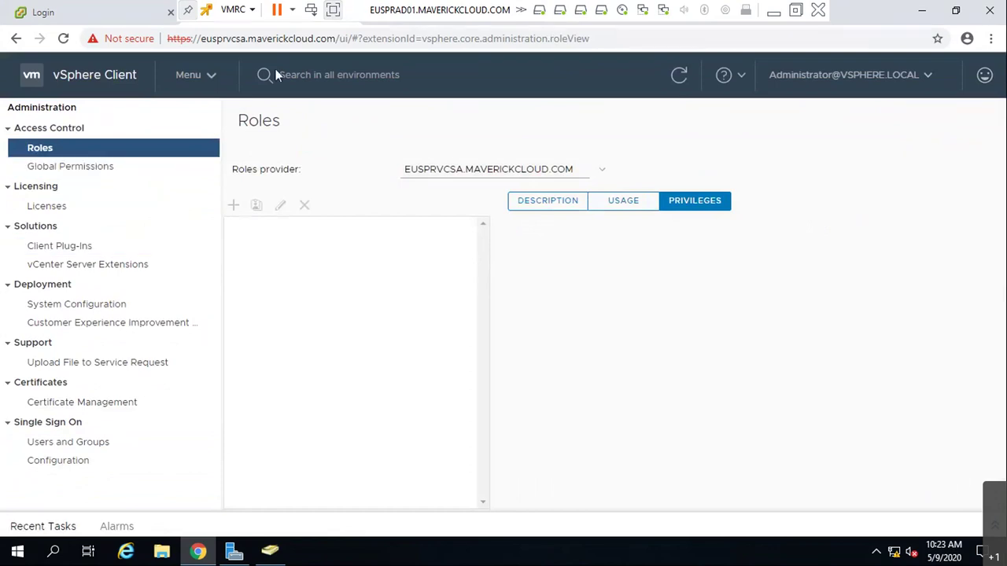
{"action": "left_click", "coordinate": [63, 38]}
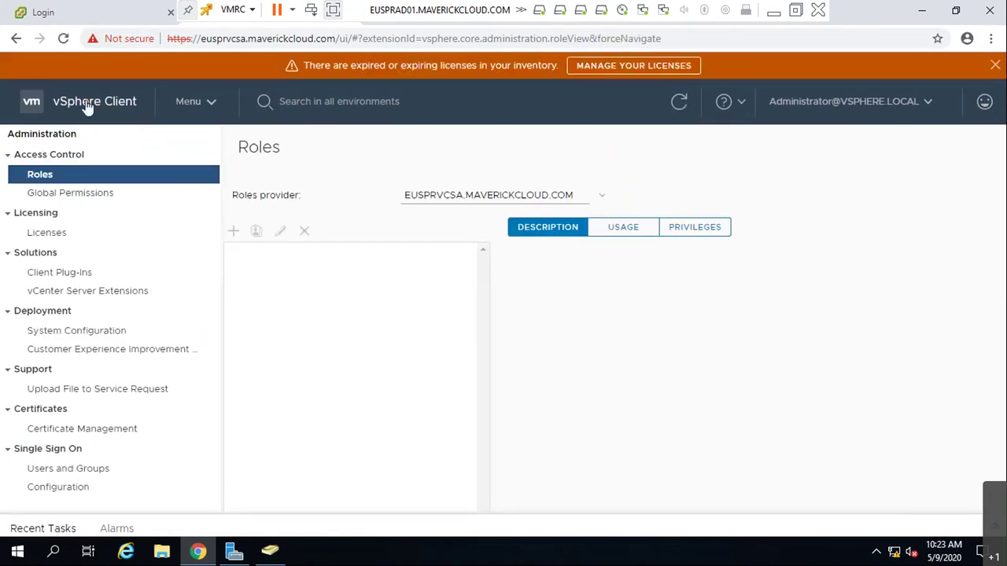
- Switch to Hosts and Clusters and show the Permissions tab of the dotnetproject vApp
{"action": "left_click", "coordinate": [193, 102]}
{"action": "left_click", "coordinate": [200, 144]}
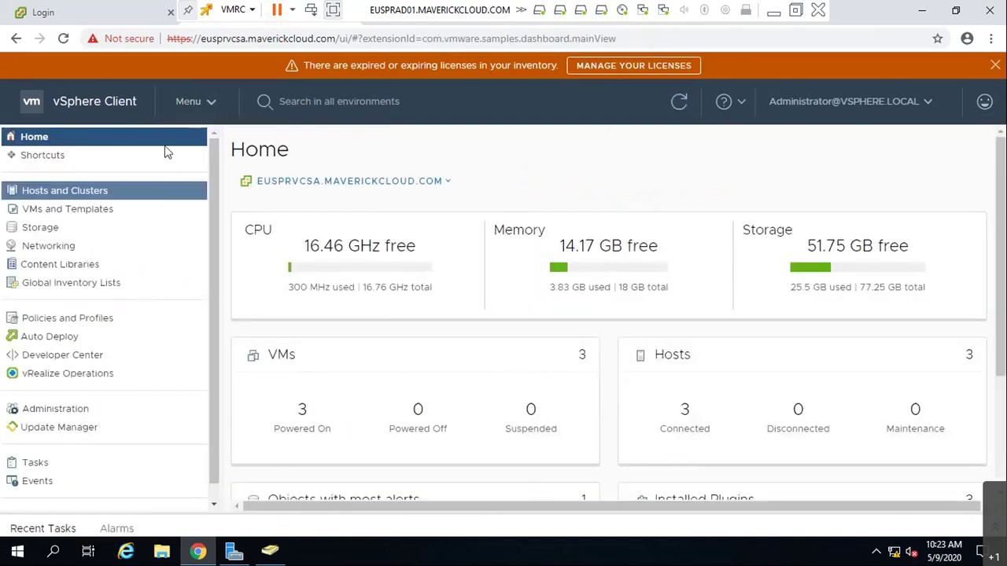
{"action": "left_click", "coordinate": [205, 100]}
{"action": "left_click", "coordinate": [221, 194]}
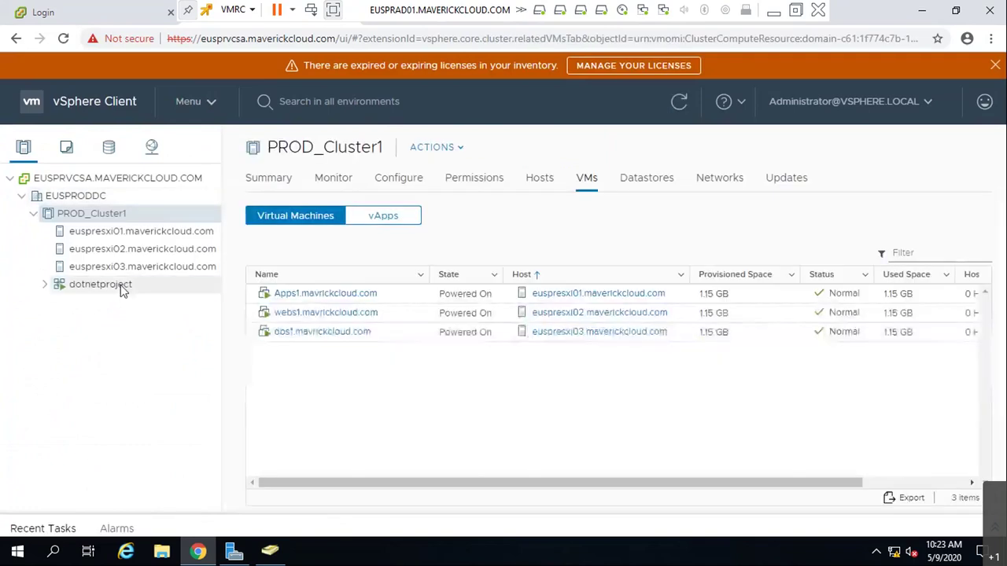
{"action": "left_click", "coordinate": [122, 291]}
{"action": "left_click", "coordinate": [489, 181]}
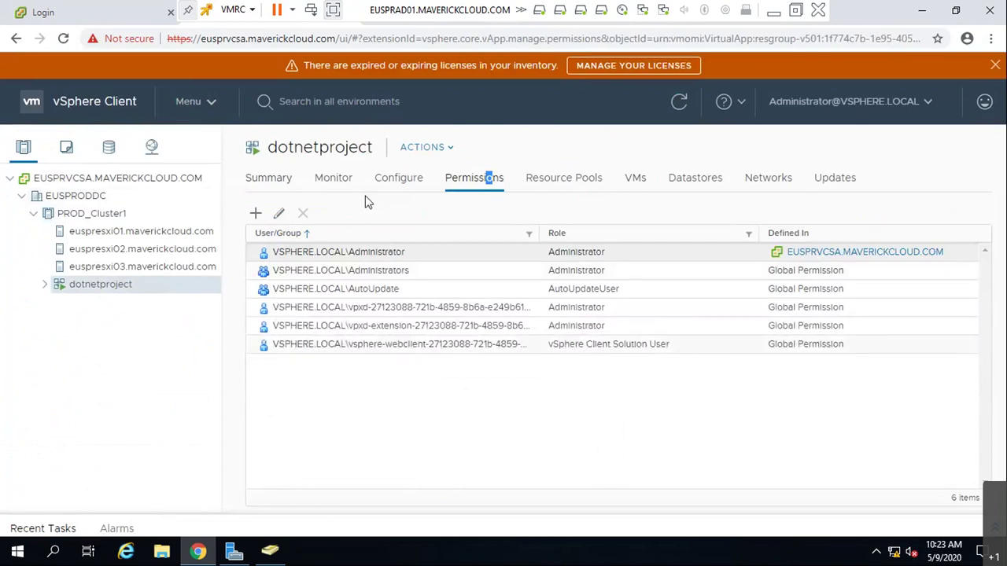
- Browse the Add Permission domain and role lists, cancel, then go to Administration
{"action": "left_click", "coordinate": [255, 213]}
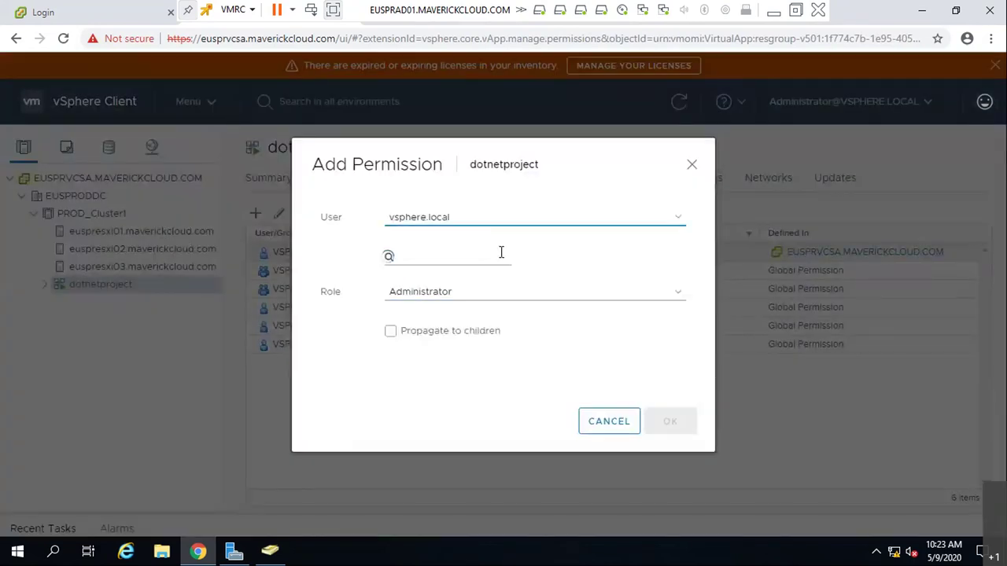
{"action": "left_click", "coordinate": [507, 223]}
{"action": "left_click", "coordinate": [506, 233]}
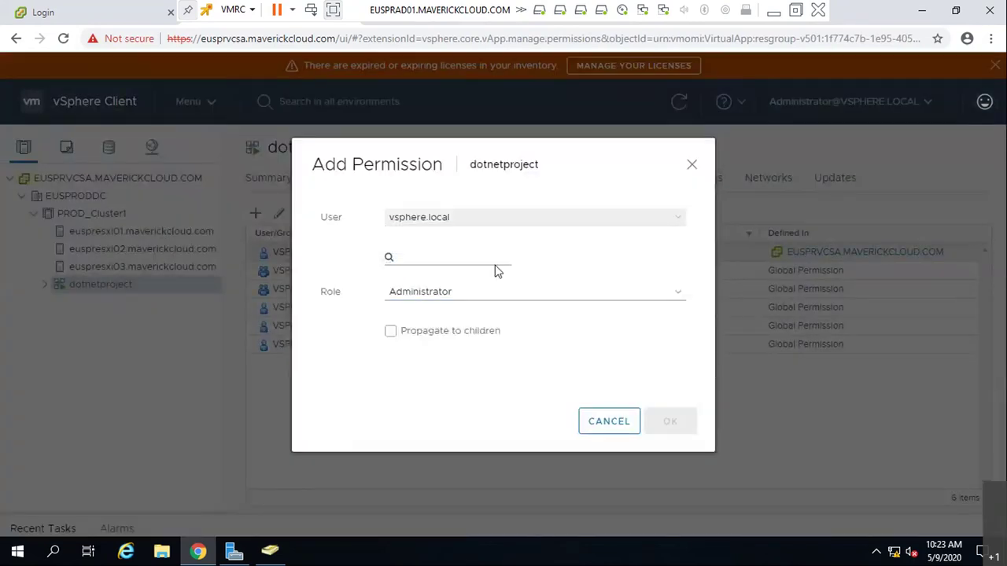
{"action": "left_click", "coordinate": [496, 293]}
{"action": "left_click", "coordinate": [494, 307]}
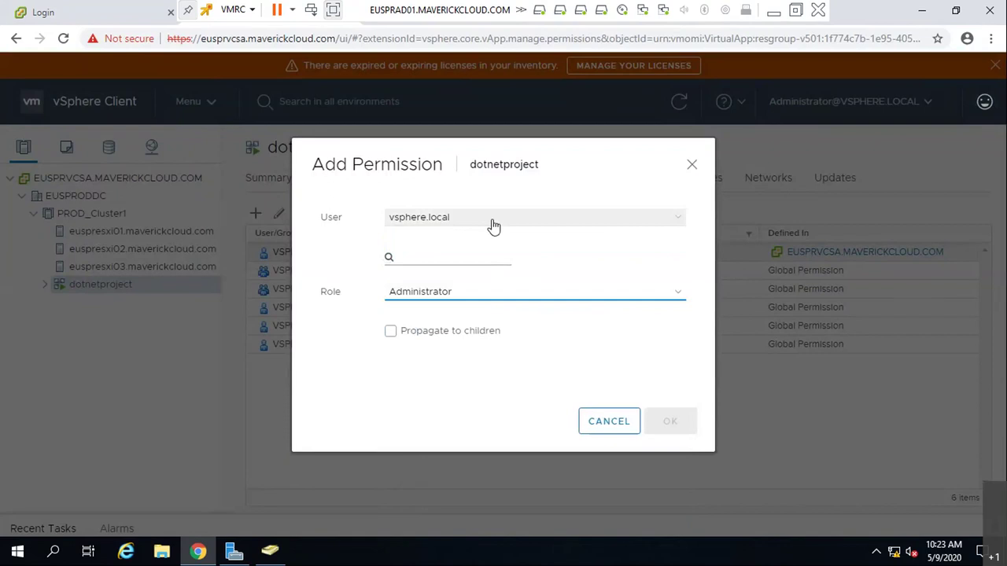
{"action": "left_click", "coordinate": [493, 225]}
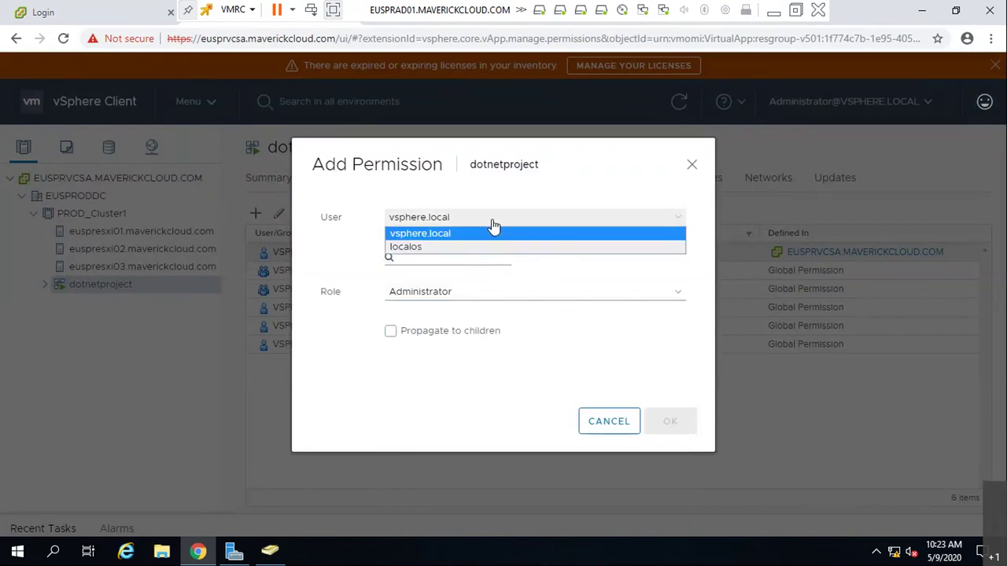
{"action": "left_click", "coordinate": [492, 231]}
{"action": "left_click", "coordinate": [472, 263]}
{"action": "left_click", "coordinate": [485, 225]}
{"action": "left_click", "coordinate": [460, 250]}
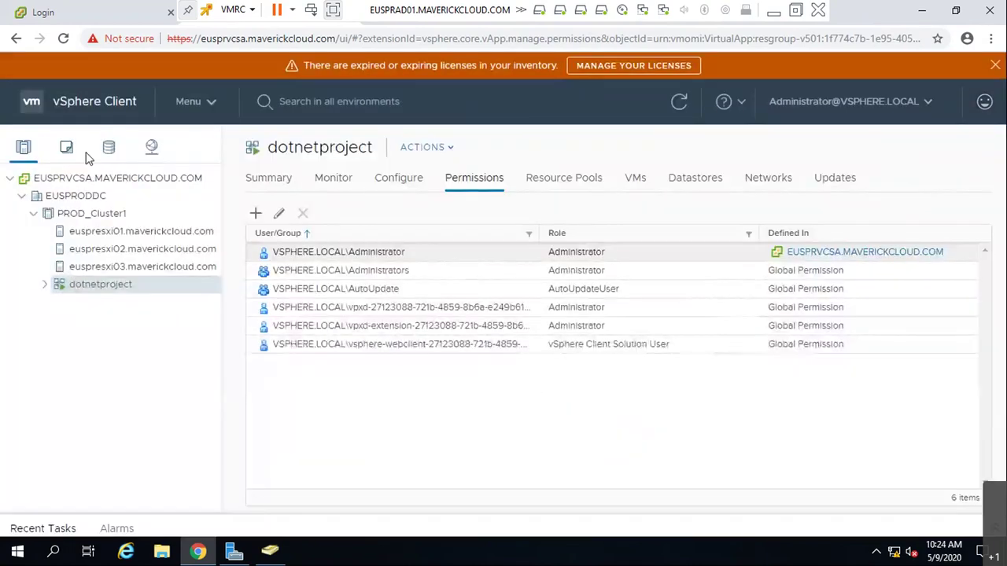
{"action": "left_click", "coordinate": [203, 106]}
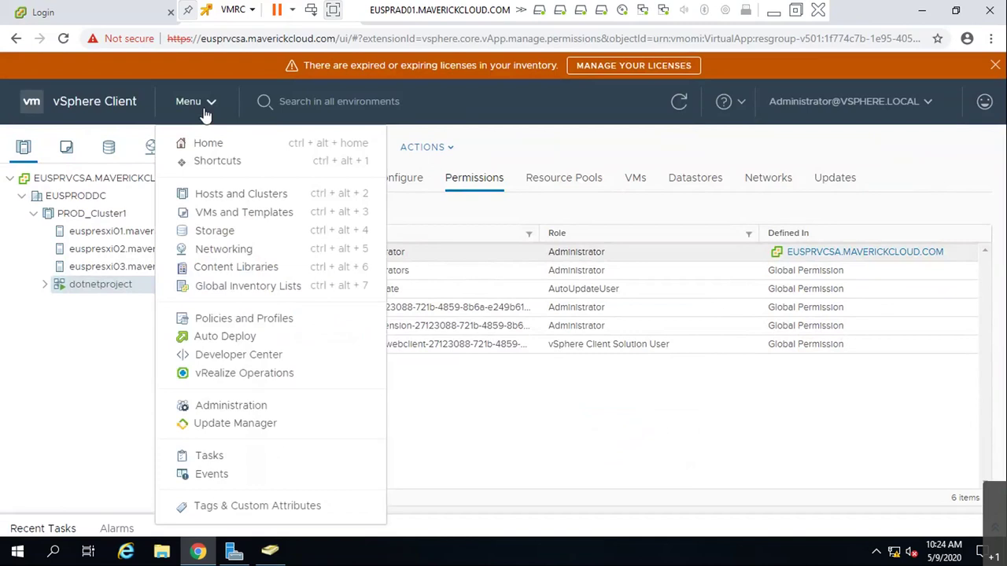
{"action": "left_click", "coordinate": [246, 405]}
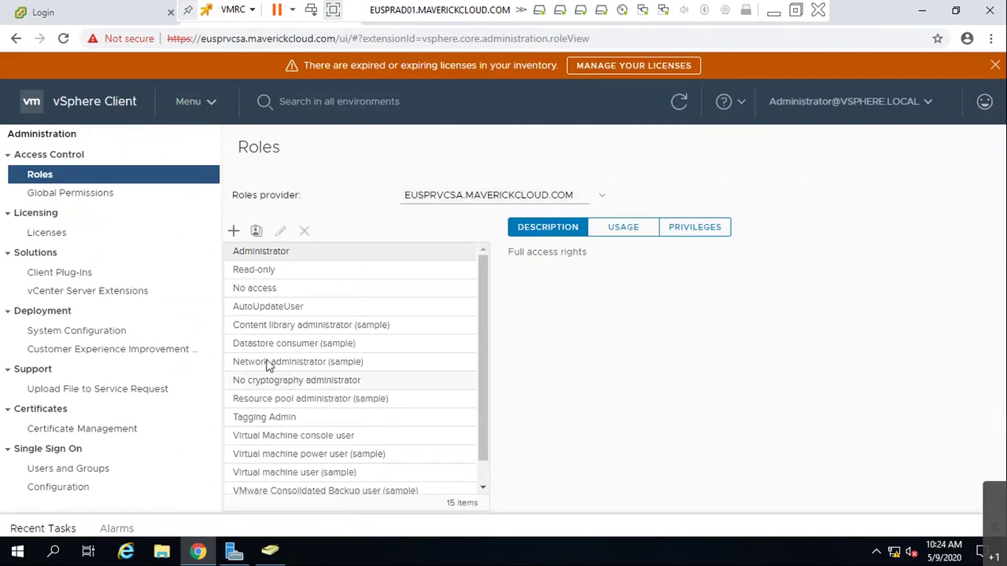
- Review Global Permissions and the Add Permission domain list, then cancel
{"action": "scroll", "coordinate": [346, 389], "scroll_direction": "down", "scroll_amount": 1}
{"action": "scroll", "coordinate": [349, 386], "scroll_direction": "up", "scroll_amount": 1}
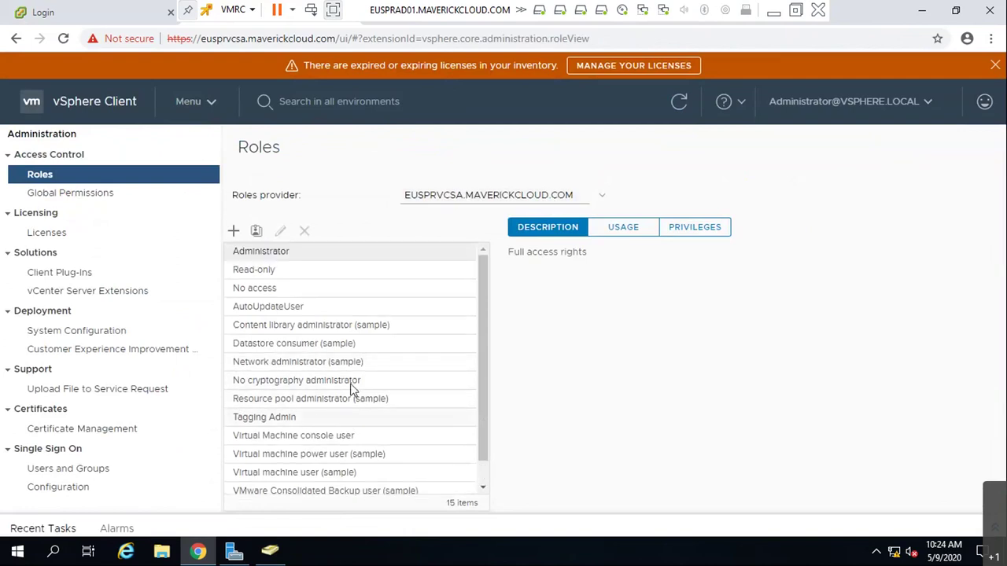
{"action": "left_click", "coordinate": [118, 191]}
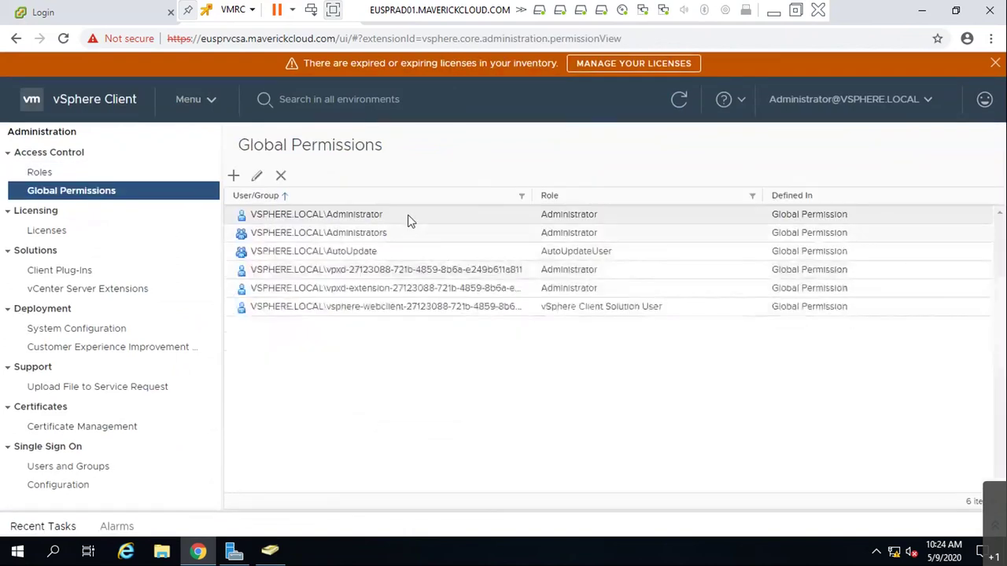
{"action": "left_click", "coordinate": [235, 178]}
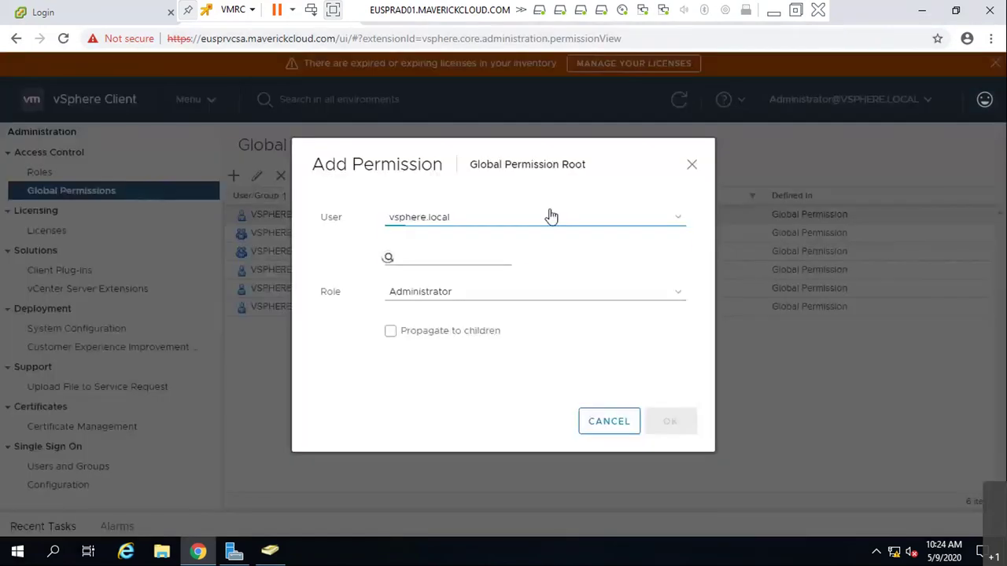
{"action": "left_click", "coordinate": [548, 214]}
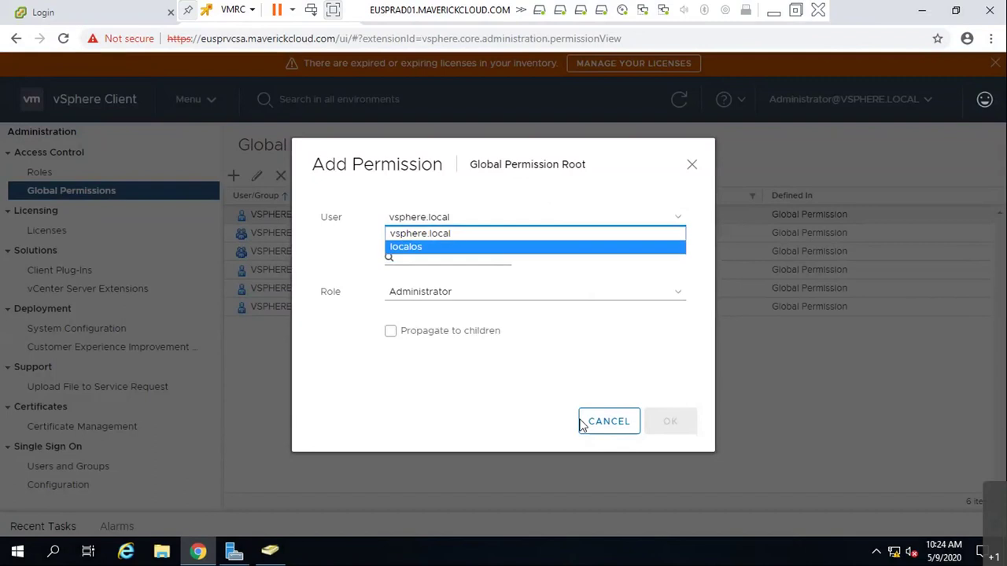
{"action": "left_click", "coordinate": [608, 422]}
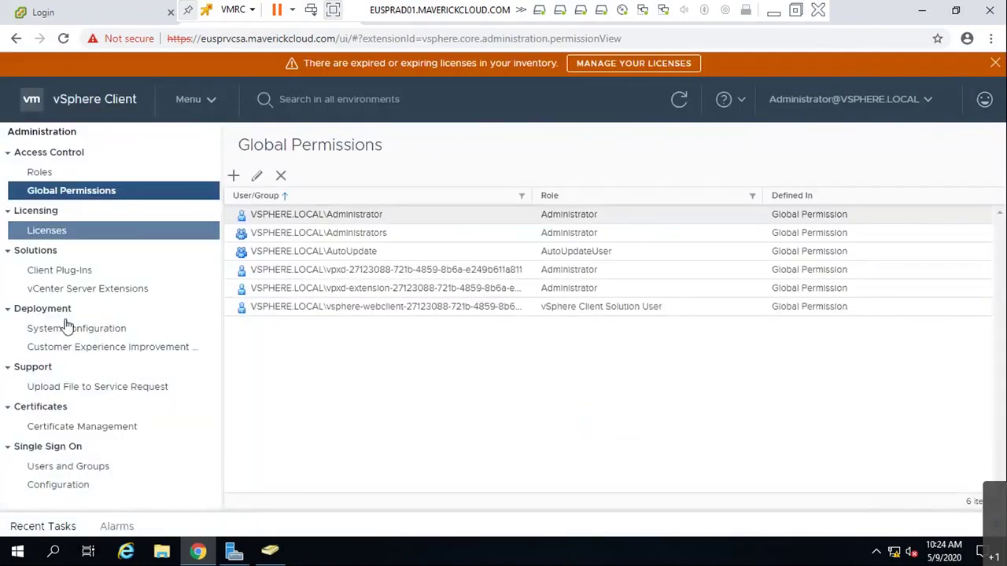
- In Single Sign On Users and Groups, check the domains and view the Groups list
{"action": "left_click", "coordinate": [88, 466]}
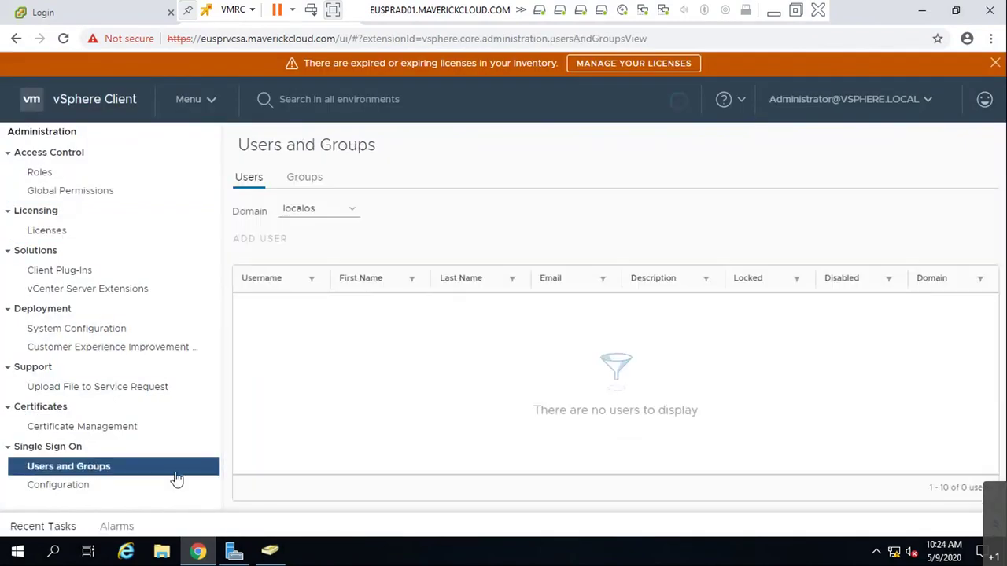
{"action": "left_click", "coordinate": [332, 209]}
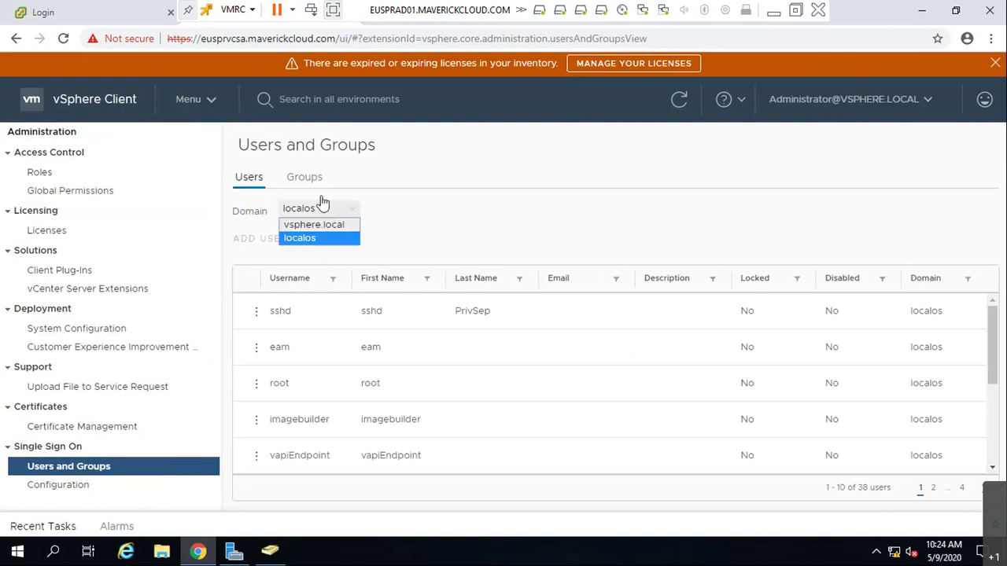
{"action": "left_click", "coordinate": [315, 178]}
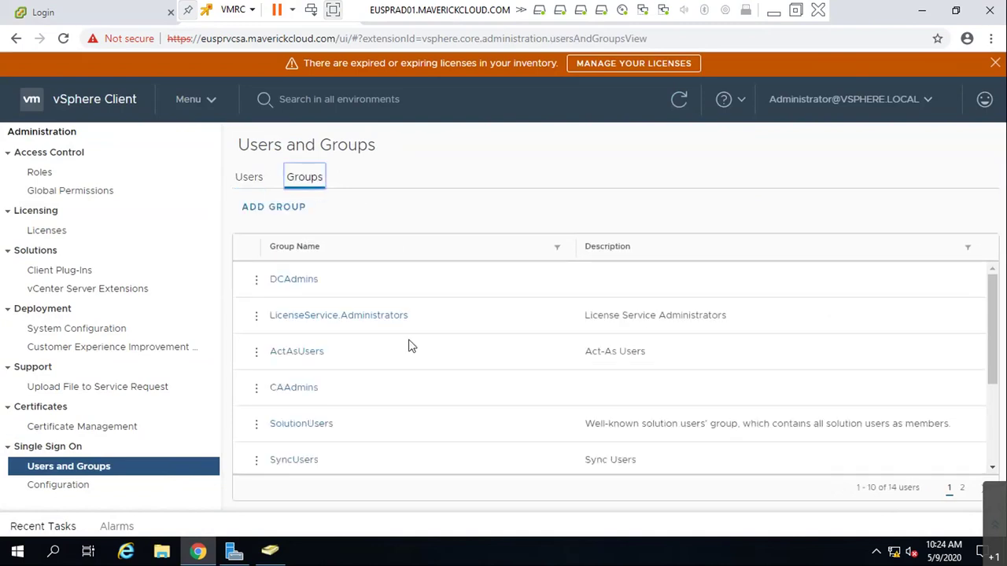
{"action": "scroll", "coordinate": [409, 346], "scroll_direction": "down", "scroll_amount": 3}
{"action": "scroll", "coordinate": [409, 346], "scroll_direction": "up", "scroll_amount": 3}
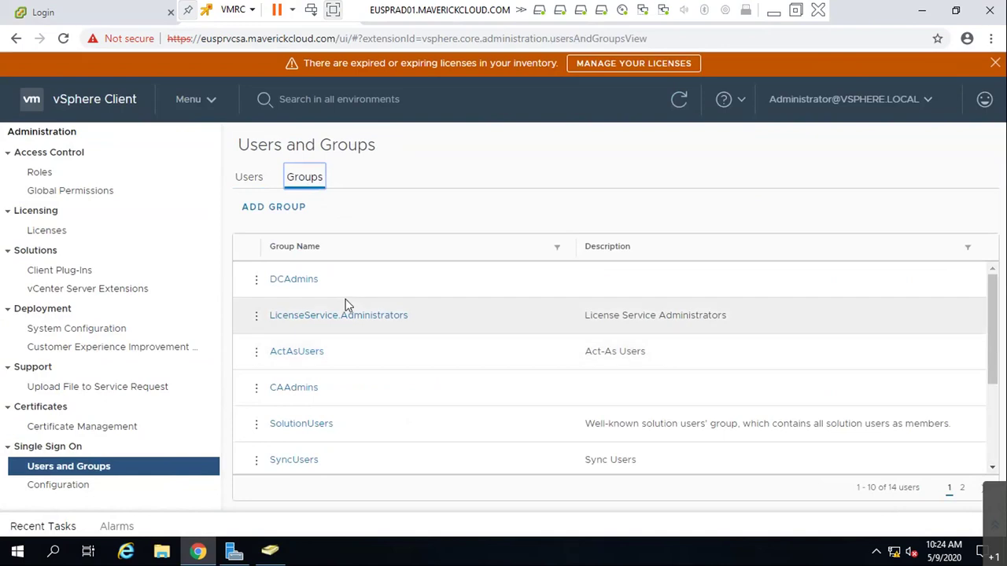
- Start a new SSO group with vsphere.local members, cancel it, and show Configuration's Identity Sources
{"action": "left_click", "coordinate": [263, 209]}
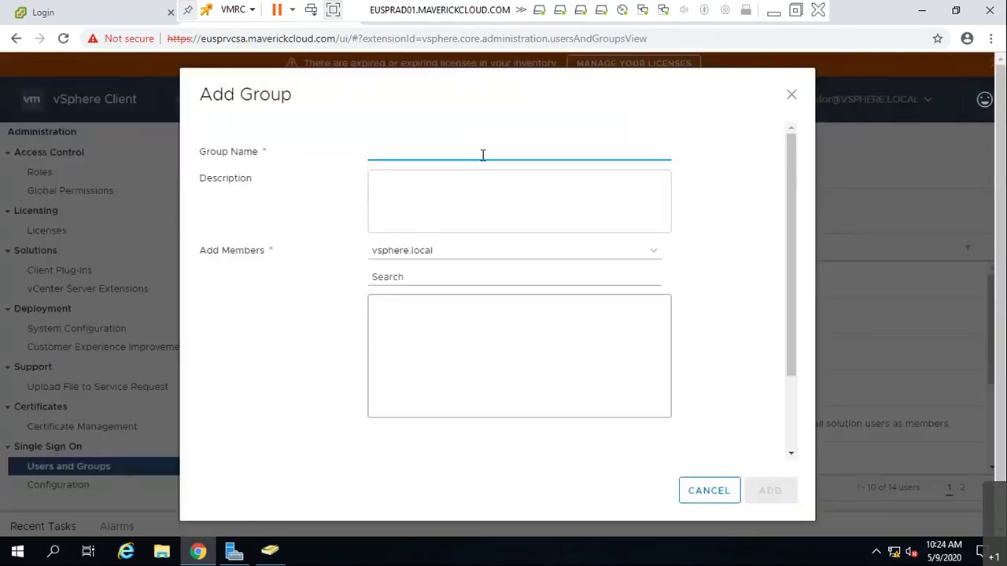
{"action": "left_click", "coordinate": [480, 264]}
{"action": "left_click", "coordinate": [479, 265]}
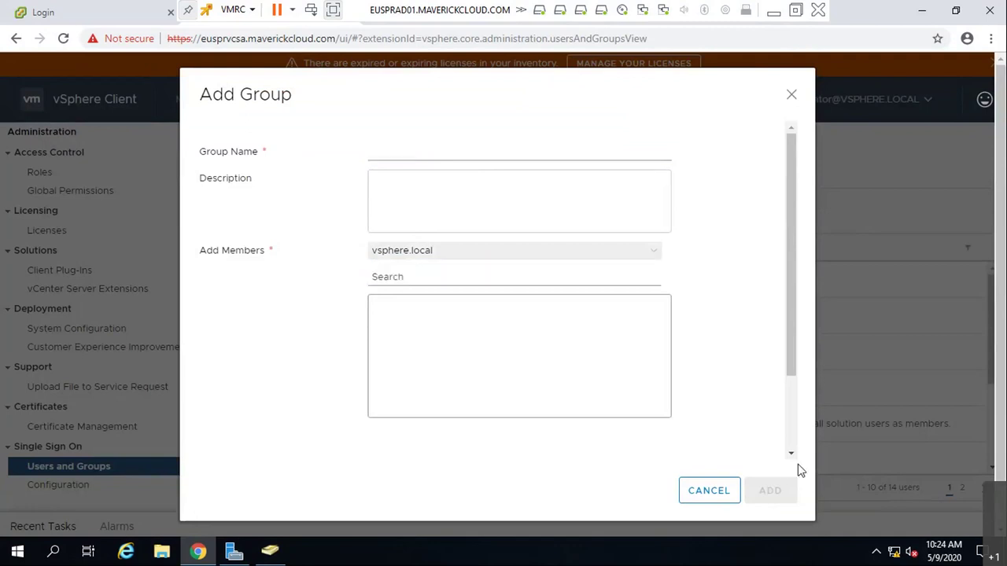
{"action": "left_click", "coordinate": [727, 488]}
{"action": "left_click", "coordinate": [69, 486]}
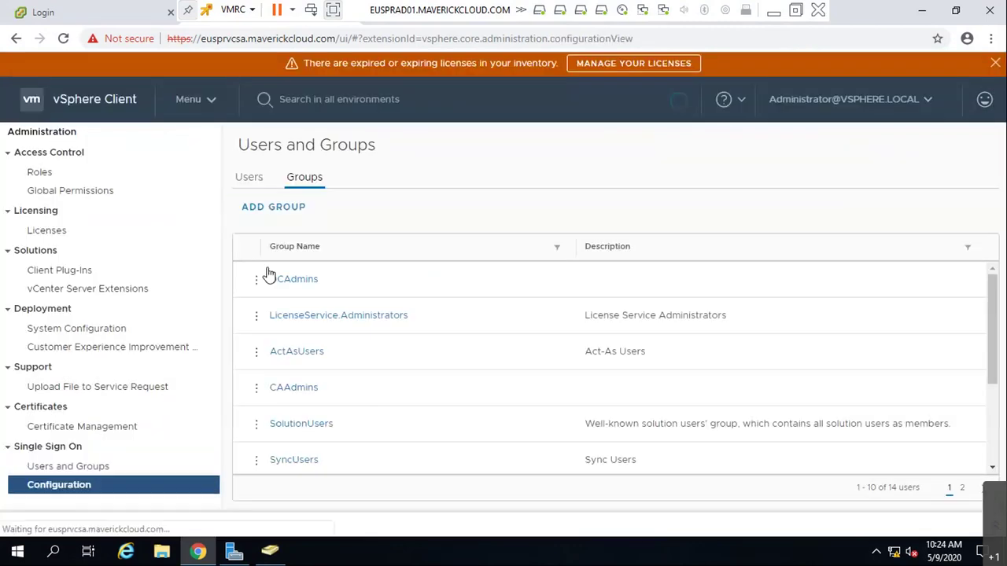
{"action": "left_click", "coordinate": [338, 180]}
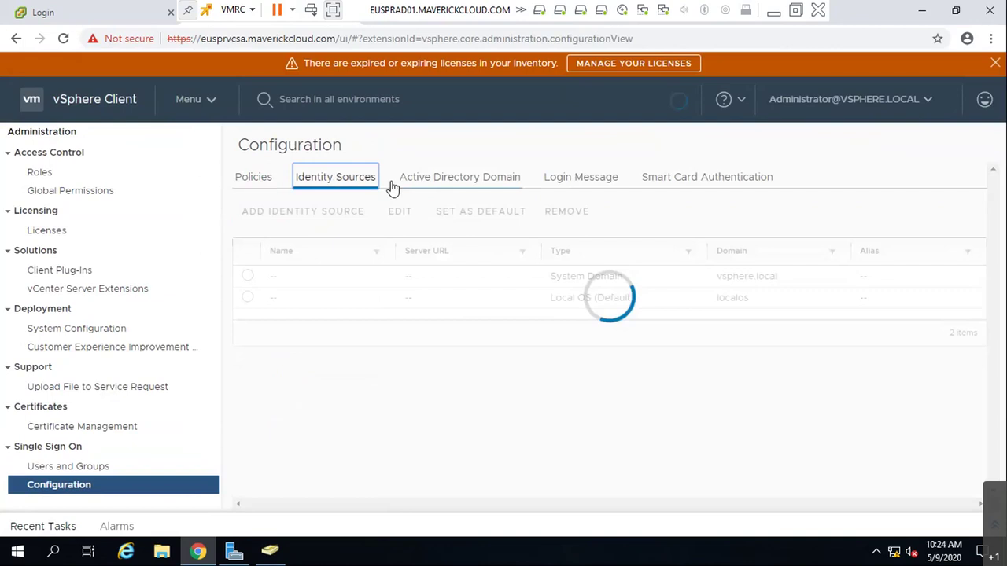
- Add MAVERICKCLOUD.COM as an Active Directory identity source after abandoning an LDAP form
{"action": "left_click", "coordinate": [338, 223]}
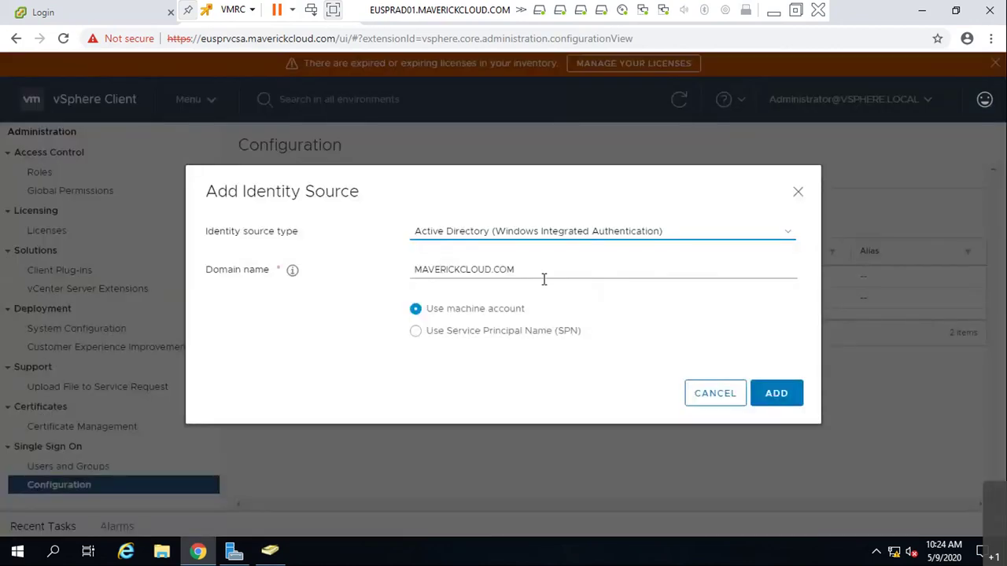
{"action": "left_click", "coordinate": [761, 239]}
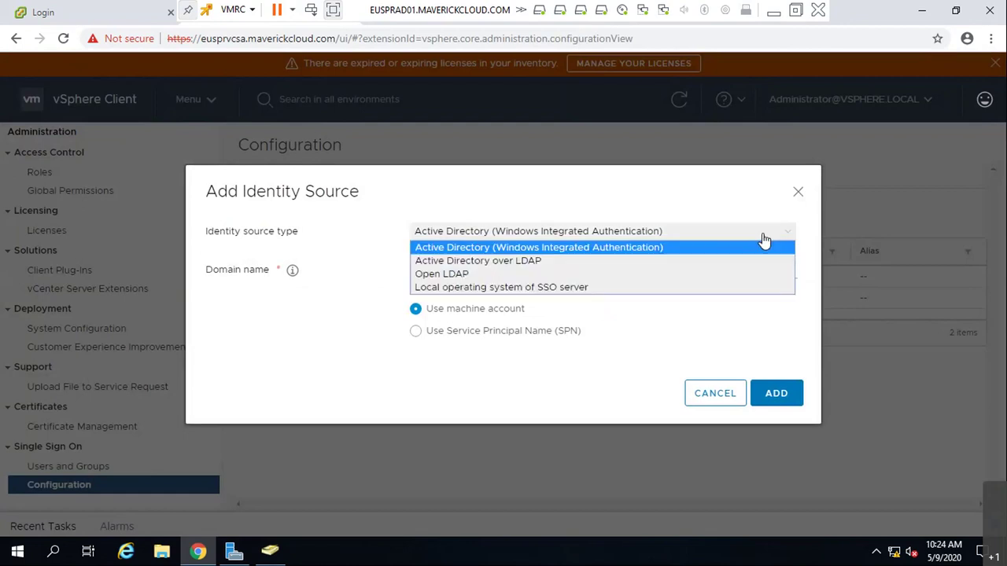
{"action": "left_click", "coordinate": [627, 261]}
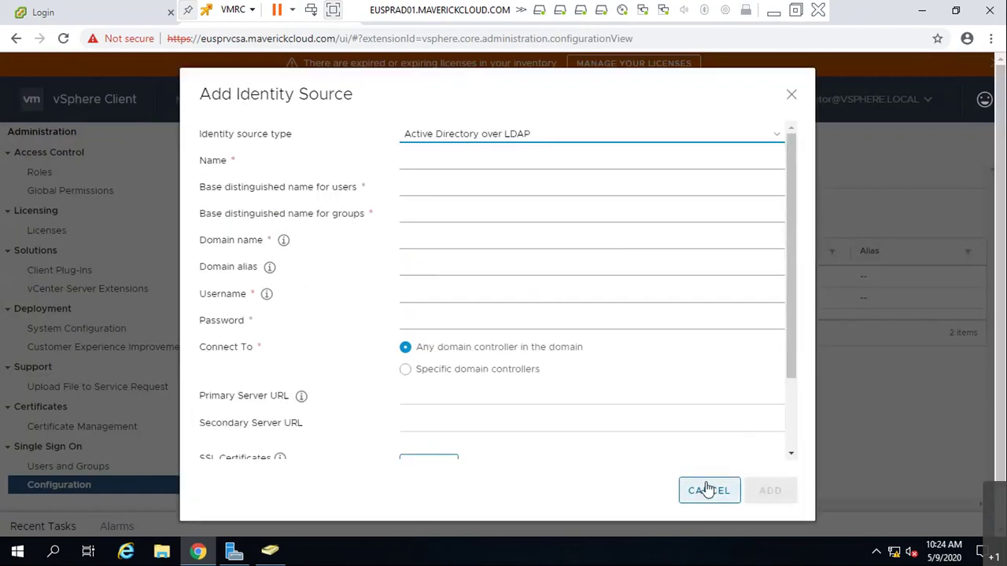
{"action": "left_click", "coordinate": [707, 487]}
{"action": "left_click", "coordinate": [330, 211]}
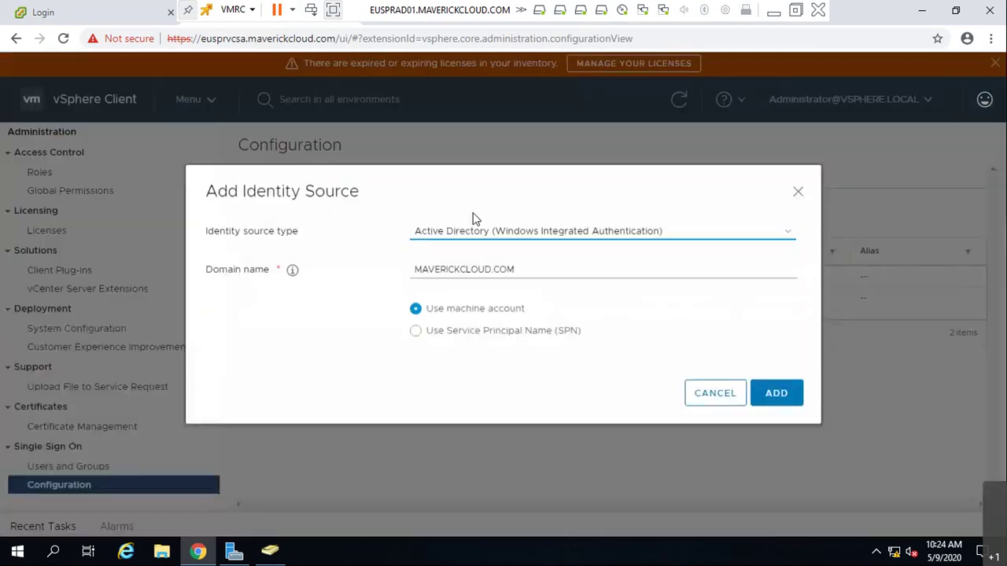
{"action": "left_click", "coordinate": [774, 393]}
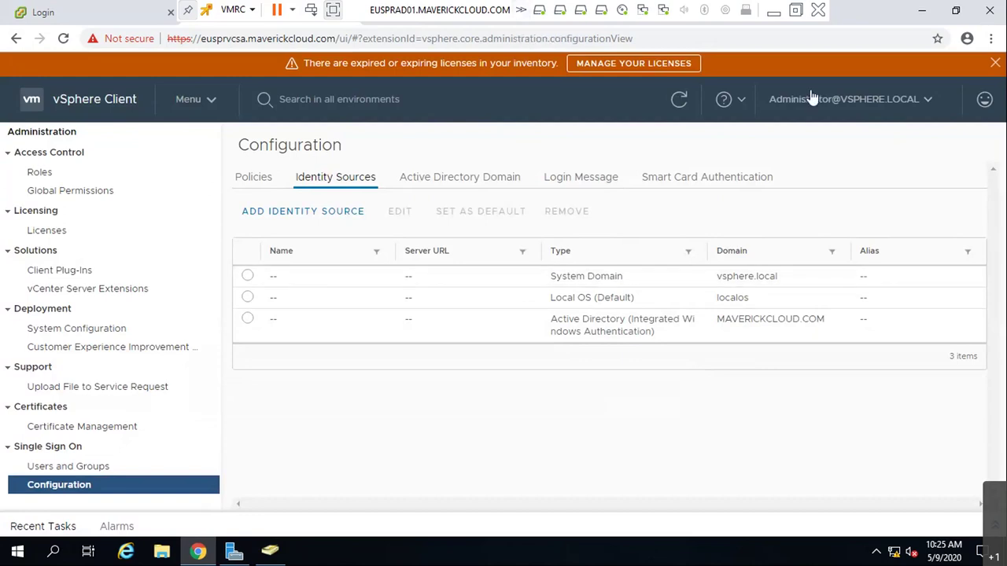
- Check the Users and Groups domain list, keeping localos, then view the Roles list
{"action": "left_click", "coordinate": [144, 470]}
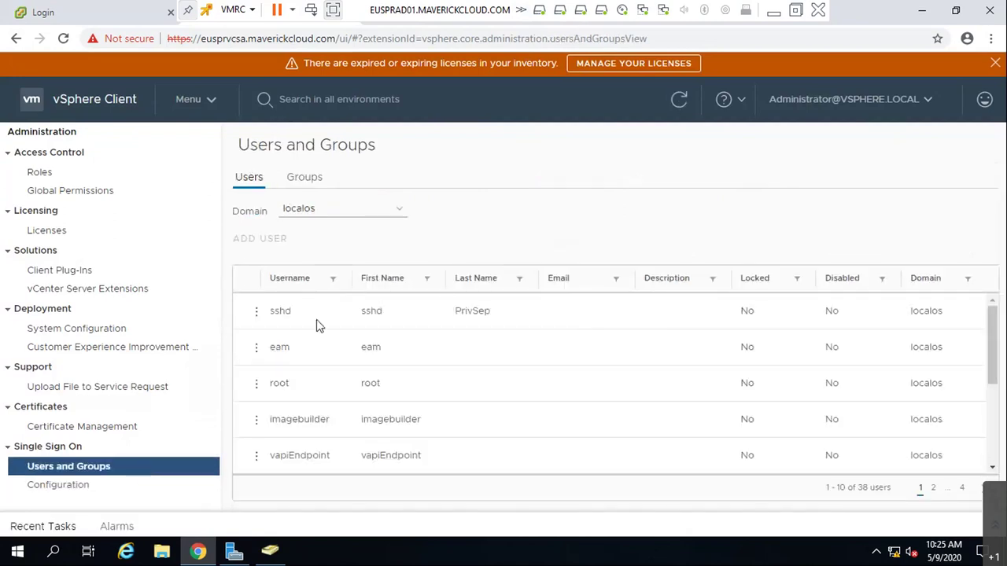
{"action": "left_click", "coordinate": [309, 211]}
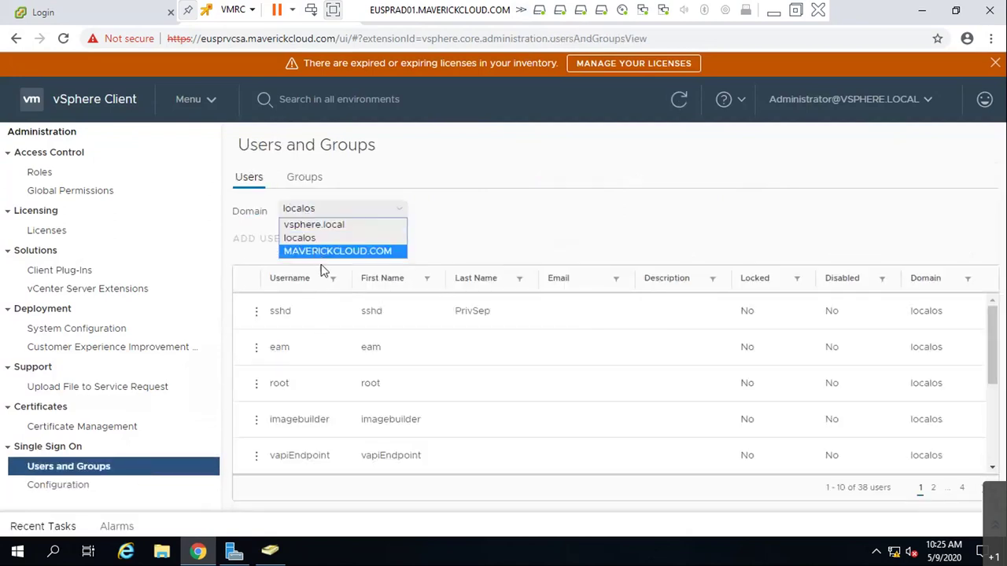
{"action": "left_click", "coordinate": [486, 249]}
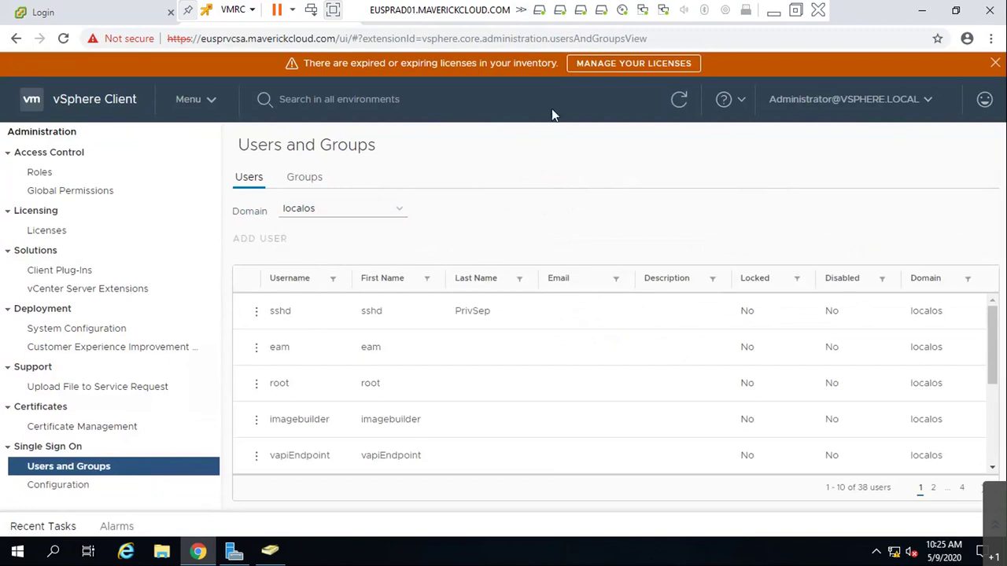
{"action": "left_click", "coordinate": [59, 176]}
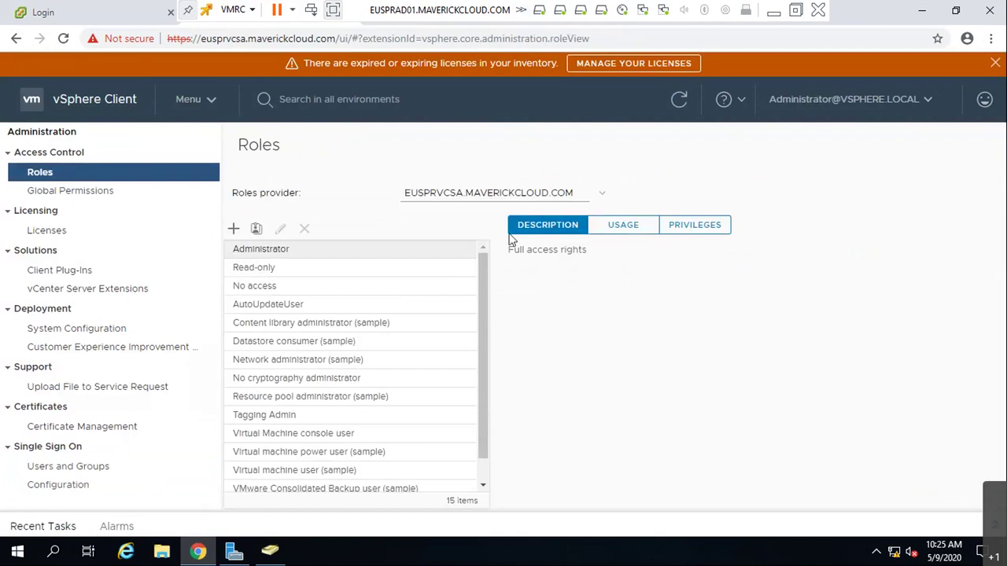
- Minimize the remote console and bring up the whiteboard with the VMware vApps note
{"action": "left_click", "coordinate": [770, 15]}
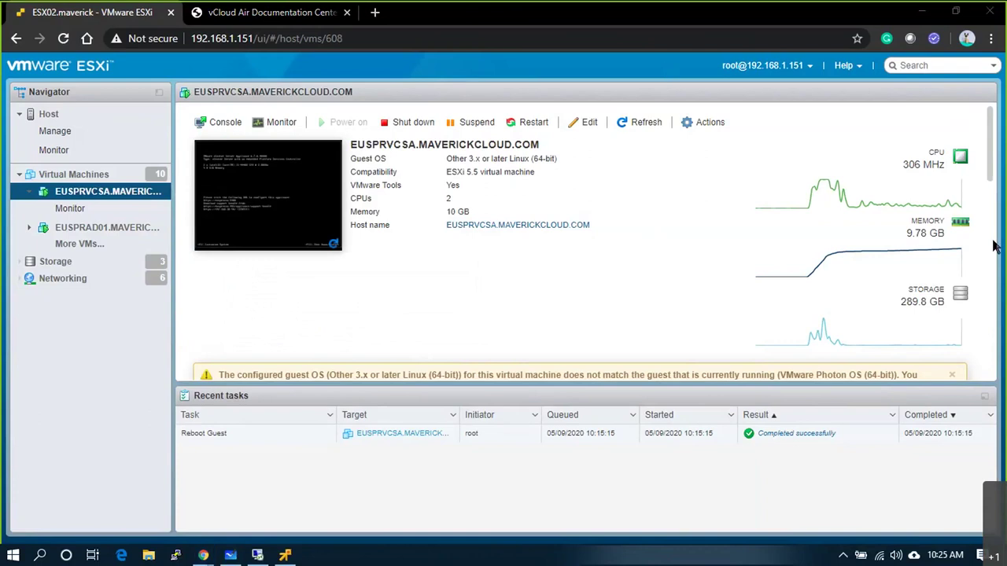
{"action": "left_click", "coordinate": [223, 557]}
{"action": "scroll", "coordinate": [495, 171], "scroll_direction": "down", "scroll_amount": 5}
{"action": "scroll", "coordinate": [471, 187], "scroll_direction": "up", "scroll_amount": 5}
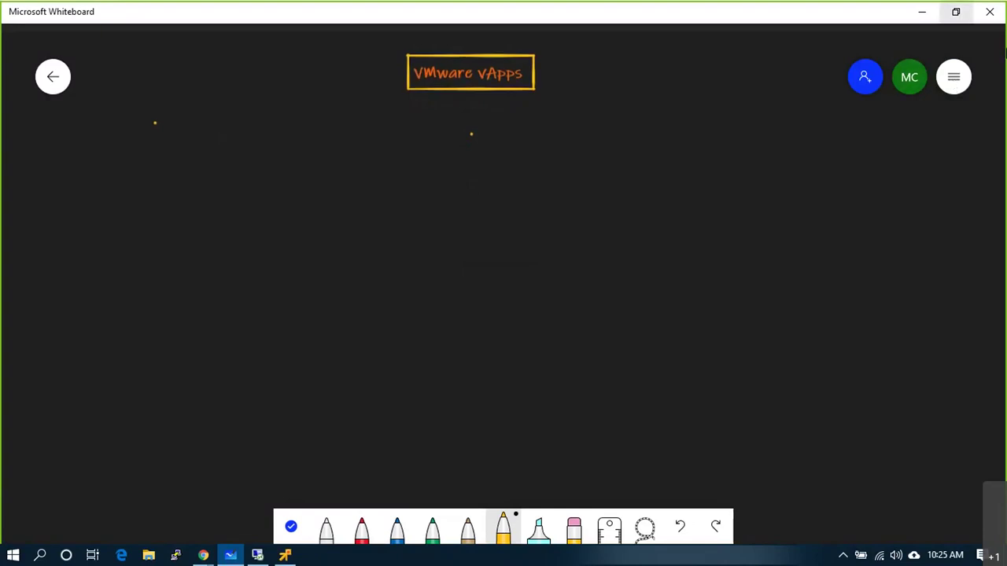
- Clear the canvas and add the text heading 'User Permission Mgmt'
{"action": "left_click", "coordinate": [953, 76]}
{"action": "left_click", "coordinate": [697, 360]}
{"action": "left_click", "coordinate": [389, 74]}
{"action": "right_click", "coordinate": [389, 74]}
{"action": "left_click", "coordinate": [404, 41]}
{"action": "type", "text": "Users Persona"}
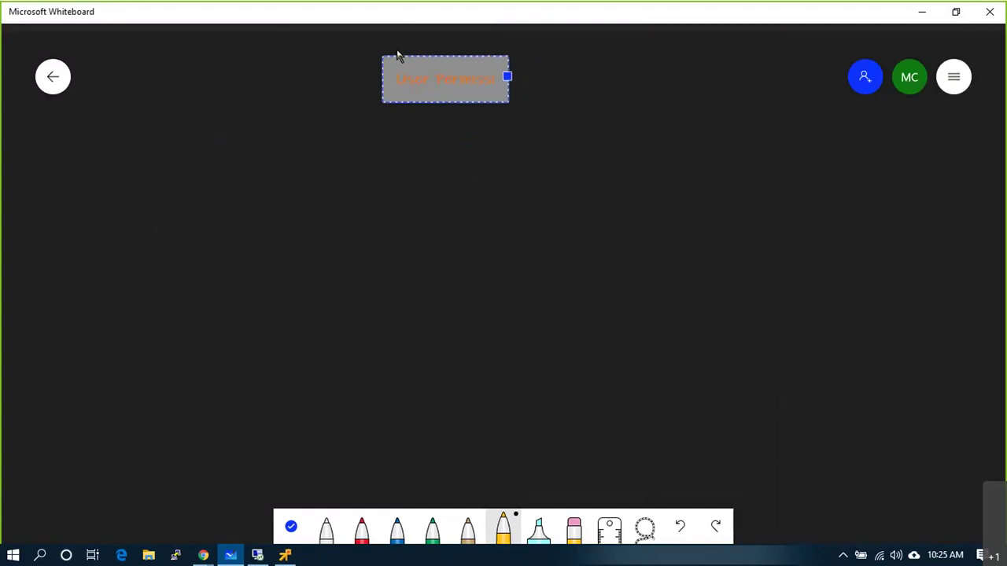
{"action": "type", "text": " Mapping"}
{"action": "left_click", "coordinate": [402, 133]}
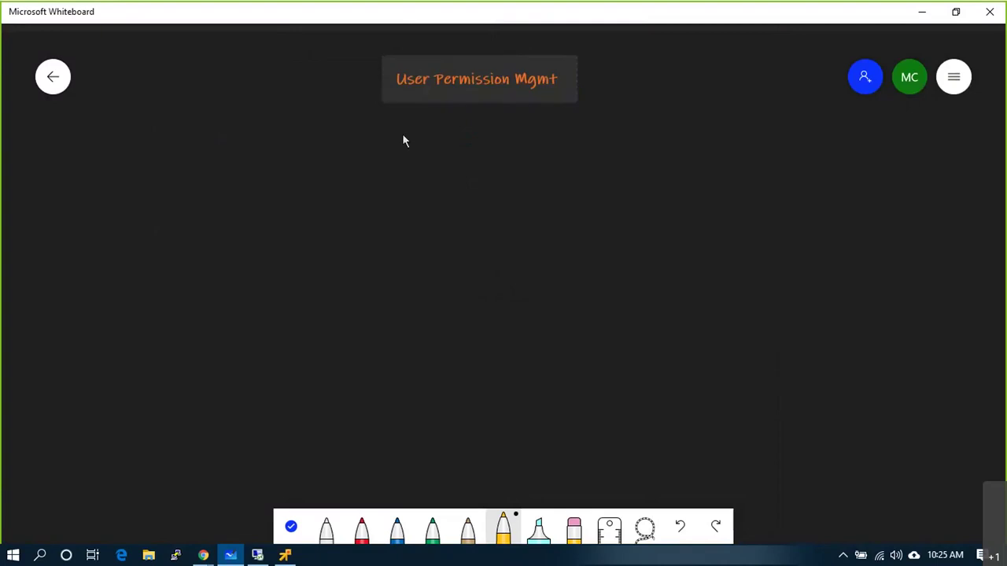
- Draw an arrow after the heading pointing to a new 'RBAC' text label
{"action": "left_click_drag", "start_coordinate": [594, 79], "coordinate": [587, 82]}
{"action": "right_click", "coordinate": [605, 77]}
{"action": "left_click", "coordinate": [621, 49]}
{"action": "type", "text": "RBAC"}
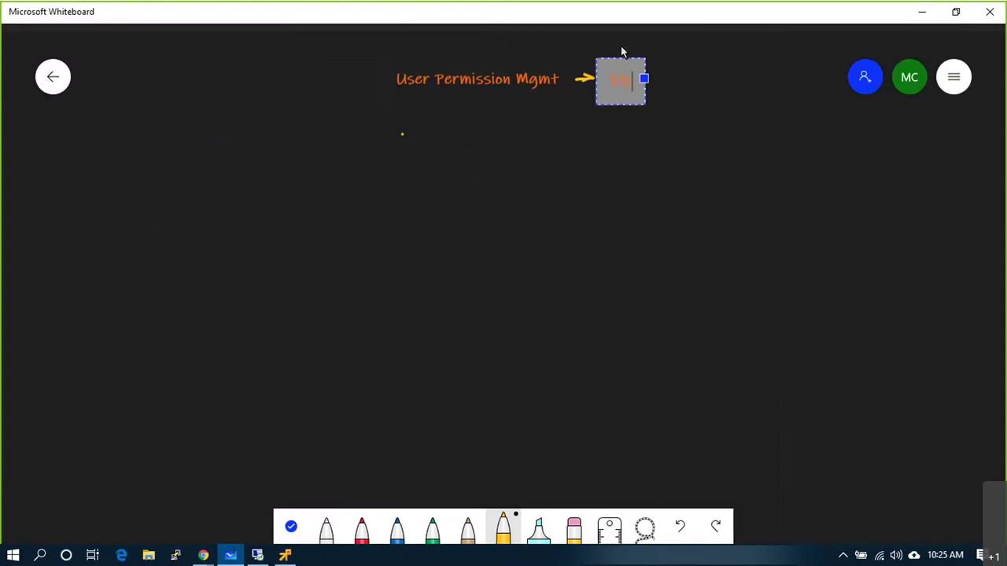
{"action": "left_click", "coordinate": [602, 213]}
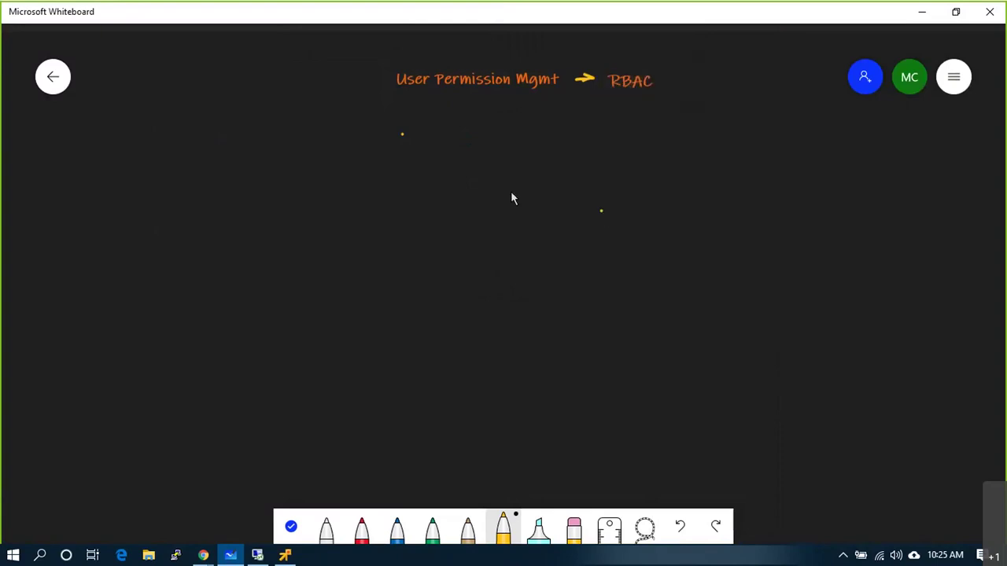
{"action": "left_click", "coordinate": [325, 529]}
- Draw a large central box with a tick and a small top-left box labelled AD
{"action": "mouse_move", "coordinate": [454, 156]}
{"action": "left_mouse_down"}
{"action": "mouse_move", "coordinate": [445, 336]}
{"action": "mouse_move", "coordinate": [708, 402]}
{"action": "mouse_move", "coordinate": [710, 162]}
{"action": "mouse_move", "coordinate": [509, 154]}
{"action": "left_mouse_up"}
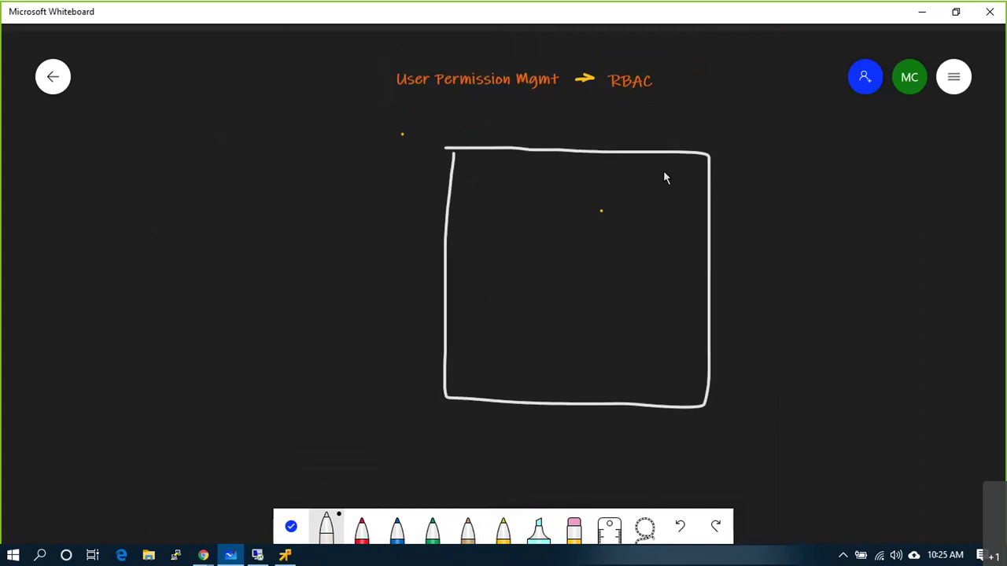
{"action": "left_click_drag", "start_coordinate": [690, 152], "coordinate": [732, 132]}
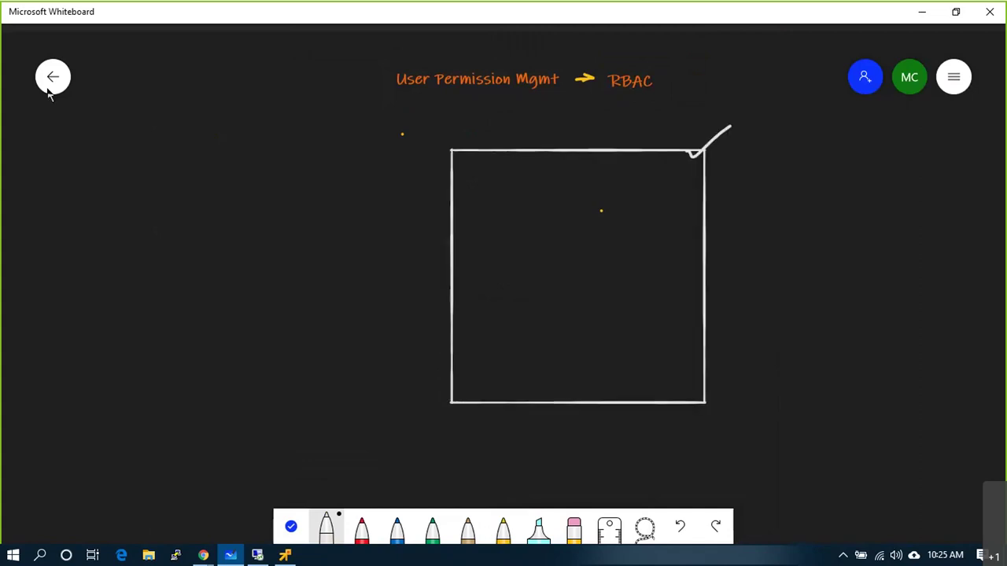
{"action": "mouse_move", "coordinate": [179, 156]}
{"action": "left_mouse_down"}
{"action": "mouse_move", "coordinate": [235, 124]}
{"action": "mouse_move", "coordinate": [236, 89]}
{"action": "mouse_move", "coordinate": [176, 93]}
{"action": "left_mouse_up"}
{"action": "left_click", "coordinate": [188, 126]}
{"action": "mouse_move", "coordinate": [188, 135]}
{"action": "left_mouse_down"}
{"action": "mouse_move", "coordinate": [195, 116]}
{"action": "mouse_move", "coordinate": [205, 135]}
{"action": "mouse_move", "coordinate": [202, 126]}
{"action": "left_mouse_up"}
{"action": "mouse_move", "coordinate": [212, 114]}
{"action": "left_mouse_down"}
{"action": "mouse_move", "coordinate": [212, 139]}
{"action": "mouse_move", "coordinate": [227, 127]}
{"action": "mouse_move", "coordinate": [213, 138]}
{"action": "mouse_move", "coordinate": [317, 157]}
{"action": "mouse_move", "coordinate": [447, 199]}
{"action": "left_mouse_up"}
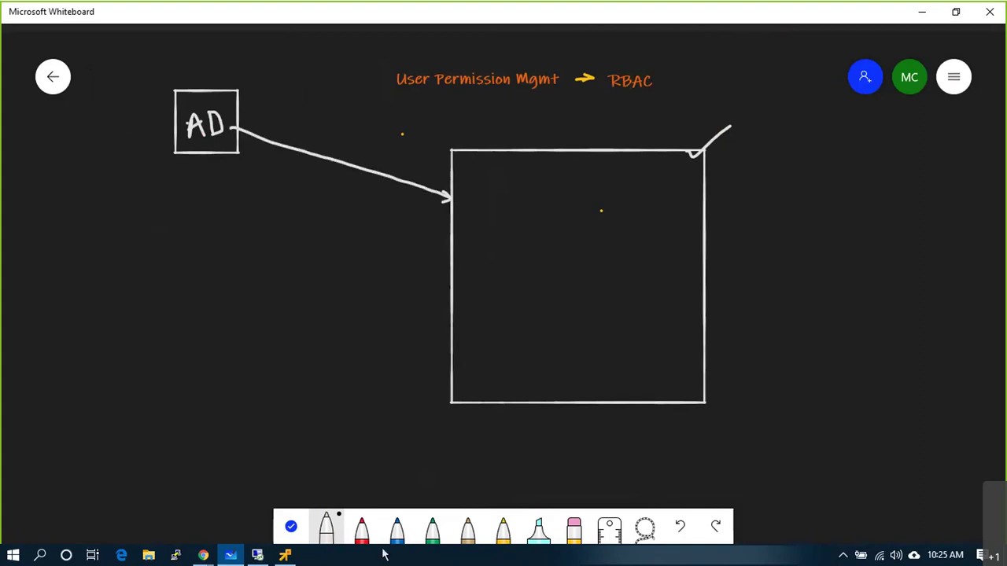
- Draw three bottom-row boxes labelled L1, L2 and L3, and tick the AD box
{"action": "mouse_move", "coordinate": [52, 369]}
{"action": "left_mouse_down"}
{"action": "mouse_move", "coordinate": [131, 444]}
{"action": "mouse_move", "coordinate": [134, 374]}
{"action": "mouse_move", "coordinate": [72, 372]}
{"action": "left_mouse_up"}
{"action": "mouse_move", "coordinate": [161, 365]}
{"action": "left_mouse_down"}
{"action": "mouse_move", "coordinate": [159, 443]}
{"action": "mouse_move", "coordinate": [219, 424]}
{"action": "mouse_move", "coordinate": [220, 373]}
{"action": "mouse_move", "coordinate": [160, 367]}
{"action": "left_mouse_up"}
{"action": "mouse_move", "coordinate": [255, 364]}
{"action": "left_mouse_down"}
{"action": "mouse_move", "coordinate": [256, 425]}
{"action": "mouse_move", "coordinate": [324, 368]}
{"action": "mouse_move", "coordinate": [258, 363]}
{"action": "left_mouse_up"}
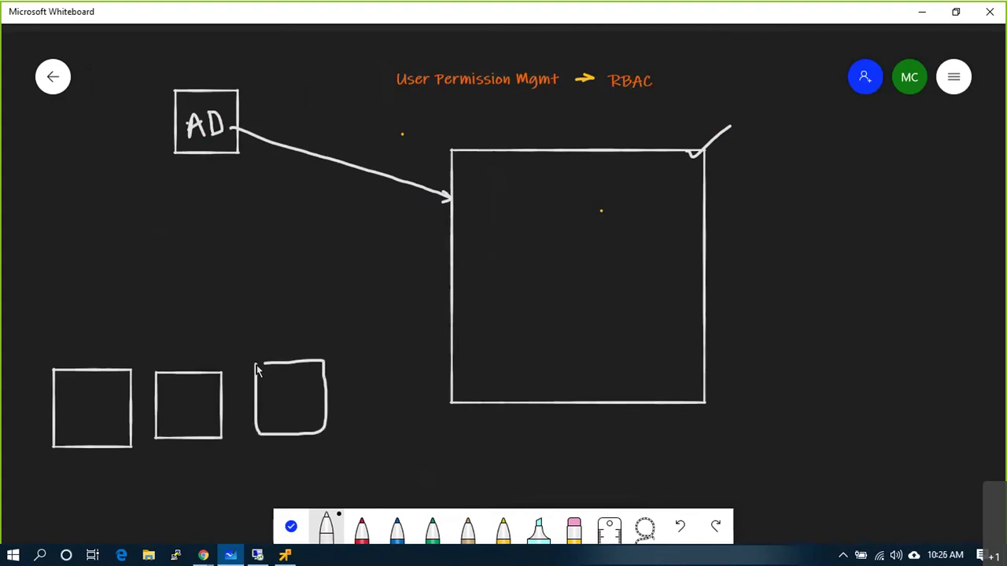
{"action": "left_click_drag", "start_coordinate": [75, 399], "coordinate": [98, 414]}
{"action": "left_click_drag", "start_coordinate": [169, 416], "coordinate": [208, 414]}
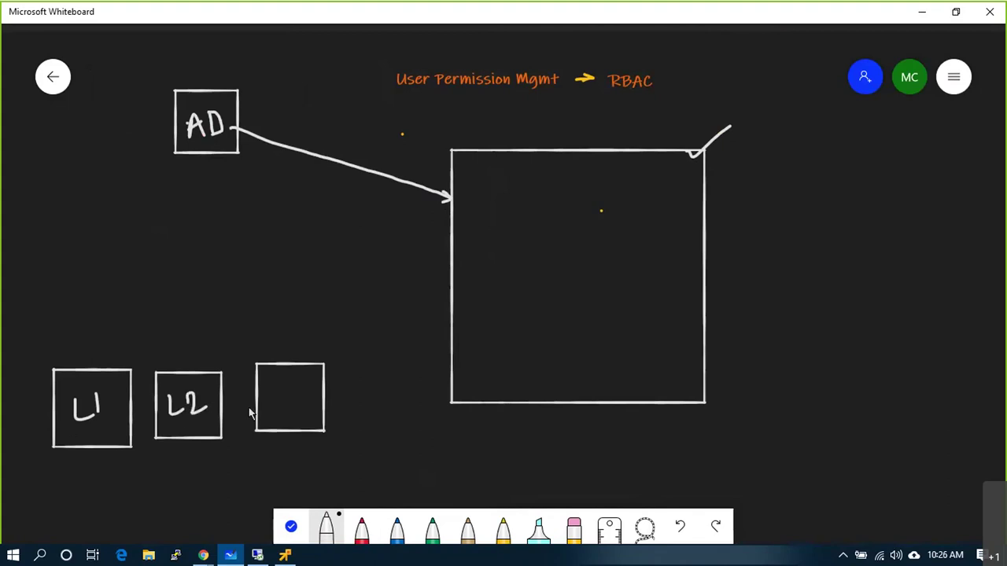
{"action": "mouse_move", "coordinate": [268, 389]}
{"action": "left_mouse_down"}
{"action": "mouse_move", "coordinate": [280, 407]}
{"action": "mouse_move", "coordinate": [298, 403]}
{"action": "mouse_move", "coordinate": [288, 410]}
{"action": "left_mouse_up"}
{"action": "mouse_move", "coordinate": [168, 92]}
{"action": "left_mouse_down"}
{"action": "mouse_move", "coordinate": [175, 97]}
{"action": "mouse_move", "coordinate": [210, 64]}
{"action": "left_mouse_up"}
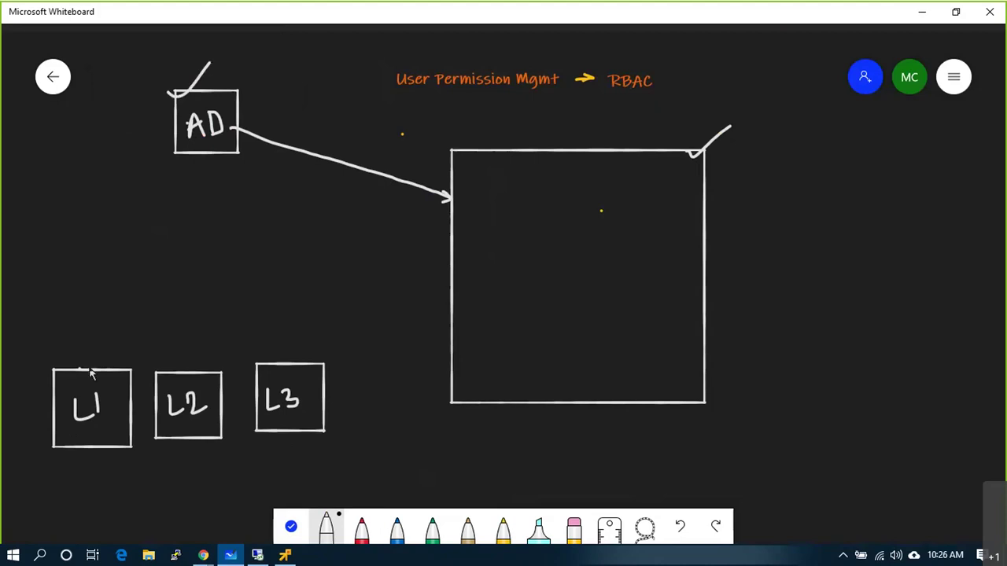
- Add arrows from L1 and L2, a role note under L3, and tick L1 and L2
{"action": "mouse_move", "coordinate": [79, 370]}
{"action": "left_mouse_down"}
{"action": "mouse_move", "coordinate": [76, 313]}
{"action": "mouse_move", "coordinate": [126, 268]}
{"action": "mouse_move", "coordinate": [438, 302]}
{"action": "mouse_move", "coordinate": [439, 321]}
{"action": "left_mouse_up"}
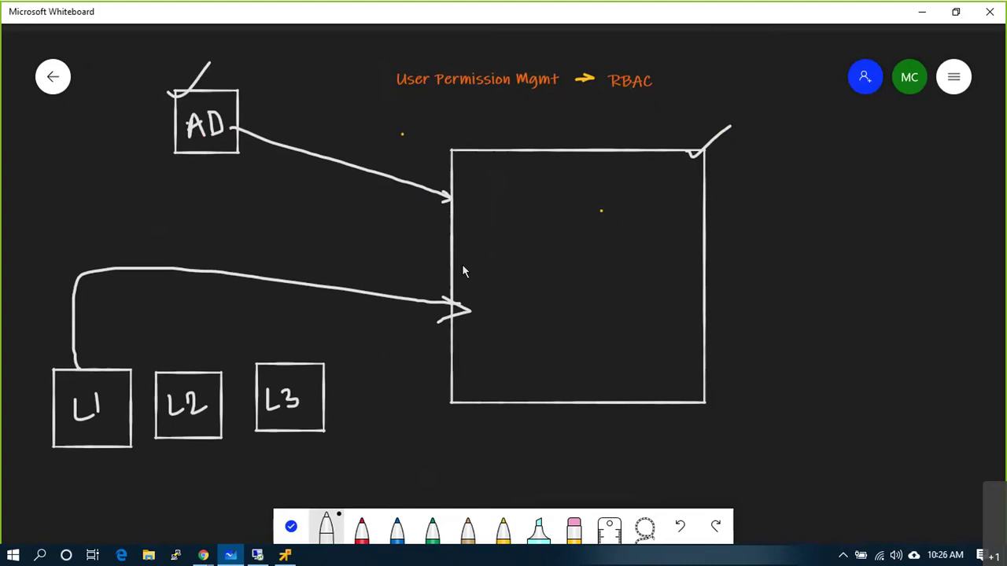
{"action": "mouse_move", "coordinate": [66, 447]}
{"action": "left_mouse_down"}
{"action": "mouse_move", "coordinate": [62, 507]}
{"action": "mouse_move", "coordinate": [128, 495]}
{"action": "mouse_move", "coordinate": [131, 516]}
{"action": "left_mouse_up"}
{"action": "mouse_move", "coordinate": [210, 440]}
{"action": "left_mouse_down"}
{"action": "mouse_move", "coordinate": [207, 491]}
{"action": "mouse_move", "coordinate": [244, 531]}
{"action": "left_mouse_up"}
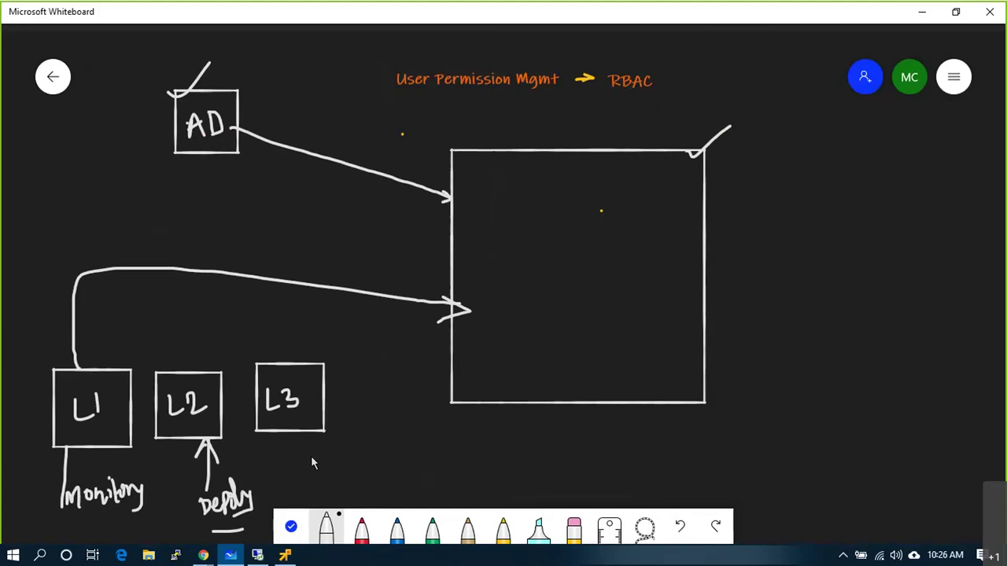
{"action": "mouse_move", "coordinate": [323, 463]}
{"action": "left_mouse_down"}
{"action": "mouse_move", "coordinate": [323, 485]}
{"action": "mouse_move", "coordinate": [400, 458]}
{"action": "mouse_move", "coordinate": [409, 466]}
{"action": "left_mouse_up"}
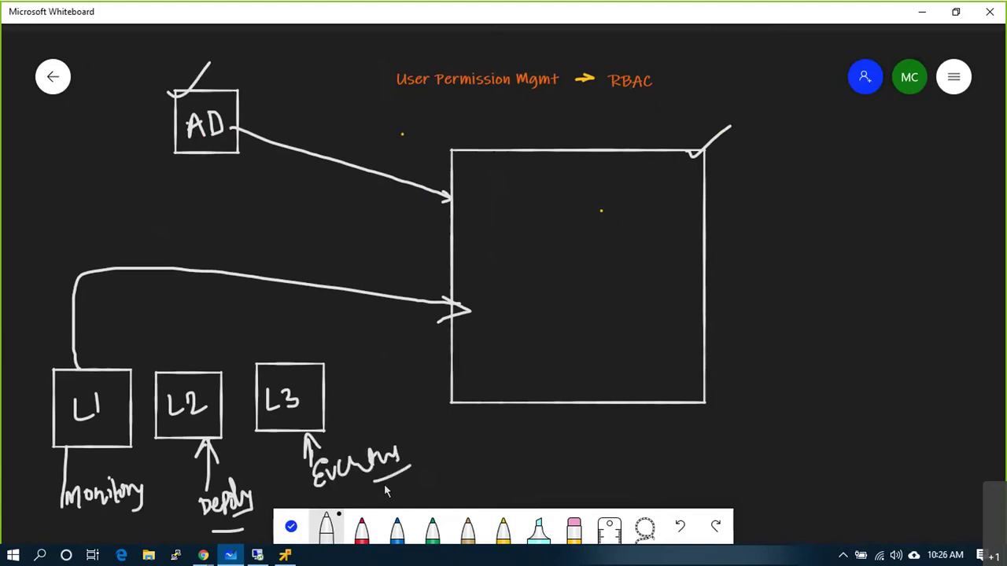
{"action": "left_click_drag", "start_coordinate": [101, 360], "coordinate": [124, 327]}
{"action": "left_click", "coordinate": [85, 431]}
{"action": "left_click_drag", "start_coordinate": [170, 364], "coordinate": [202, 327]}
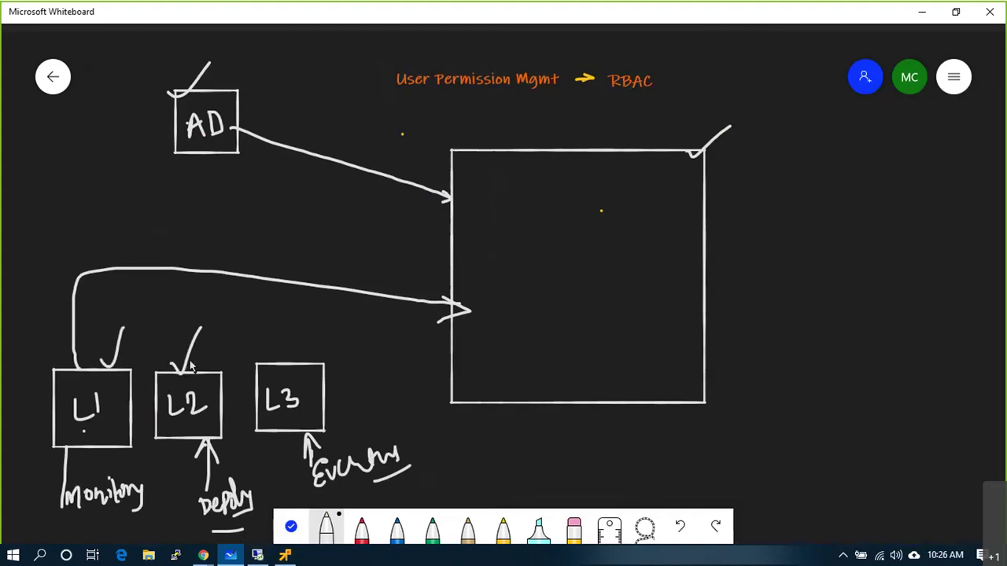
{"action": "left_click", "coordinate": [303, 373]}
- Back in vSphere, read the Read-only and Virtual machine user (sample) role descriptions
{"action": "key", "text": "alt+Tab"}
{"action": "key", "text": "alt+Tab"}
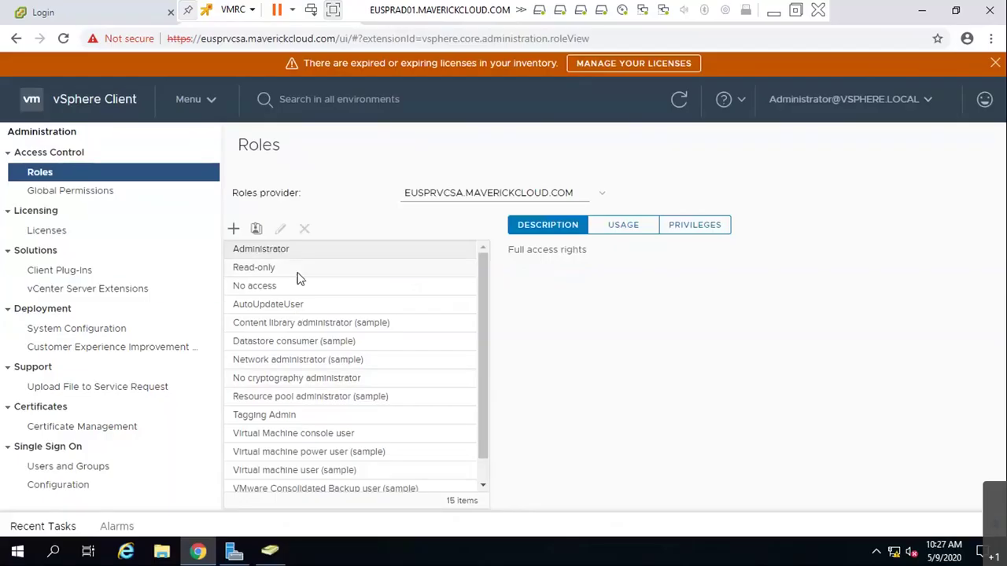
{"action": "left_click", "coordinate": [298, 273]}
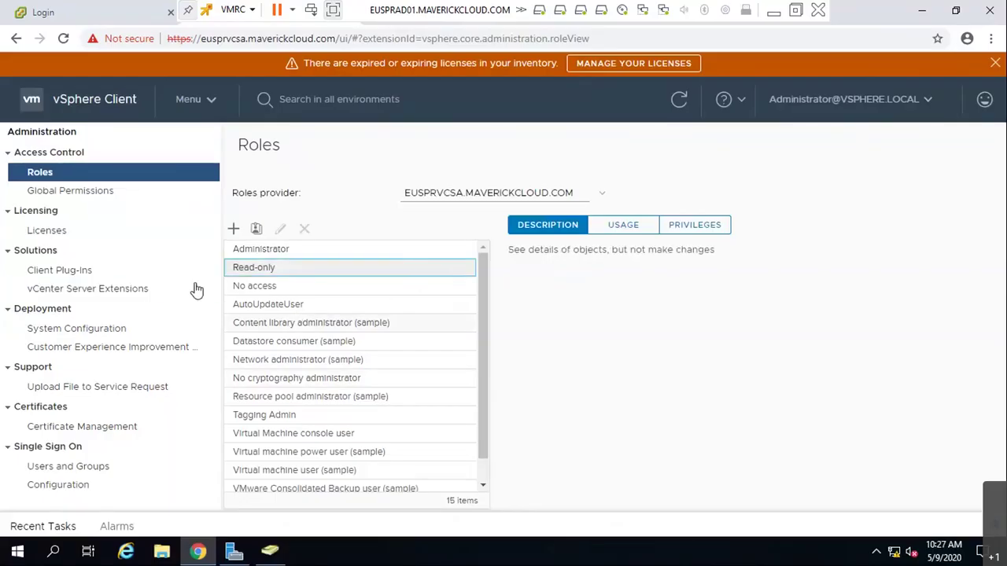
{"action": "scroll", "coordinate": [346, 413], "scroll_direction": "down", "scroll_amount": 1}
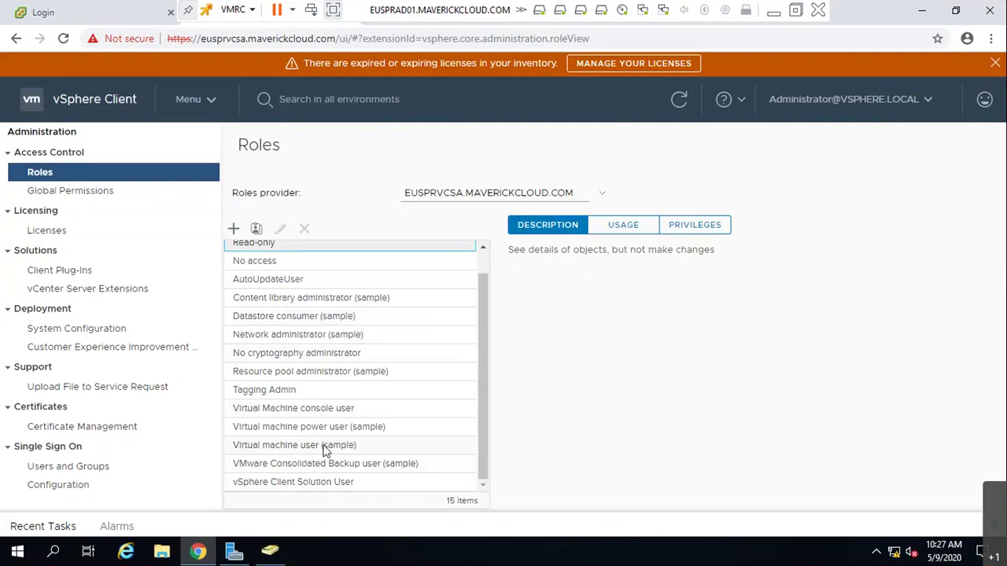
{"action": "left_click", "coordinate": [326, 447]}
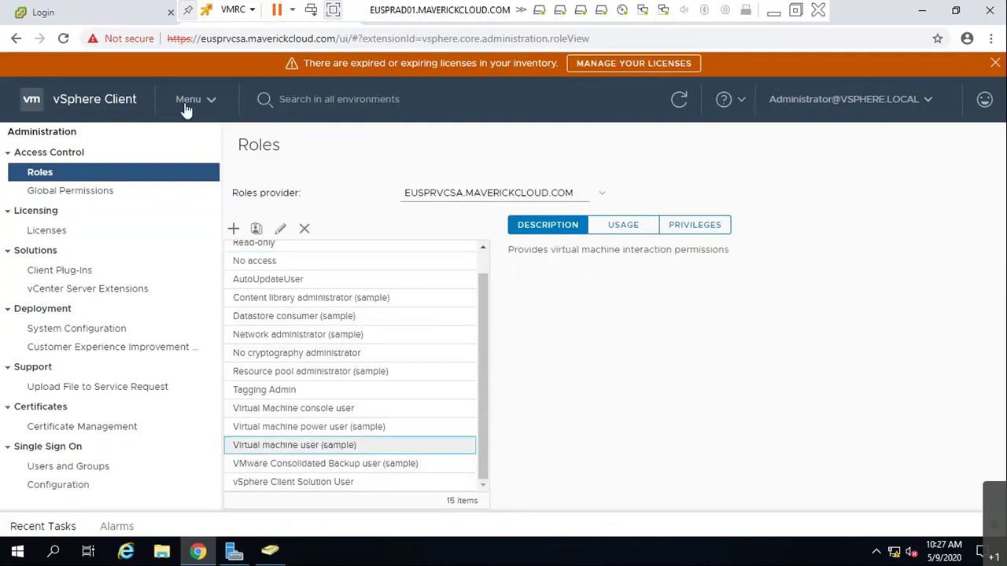
- Start a new role and grant it every Virtual machine privilege
{"action": "left_click", "coordinate": [233, 228]}
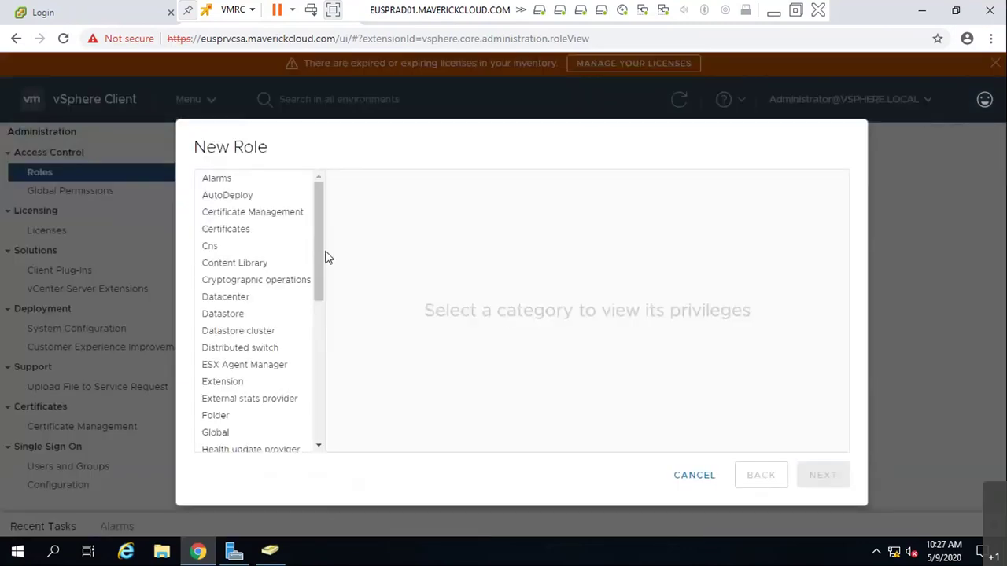
{"action": "scroll", "coordinate": [269, 275], "scroll_direction": "down", "scroll_amount": 5}
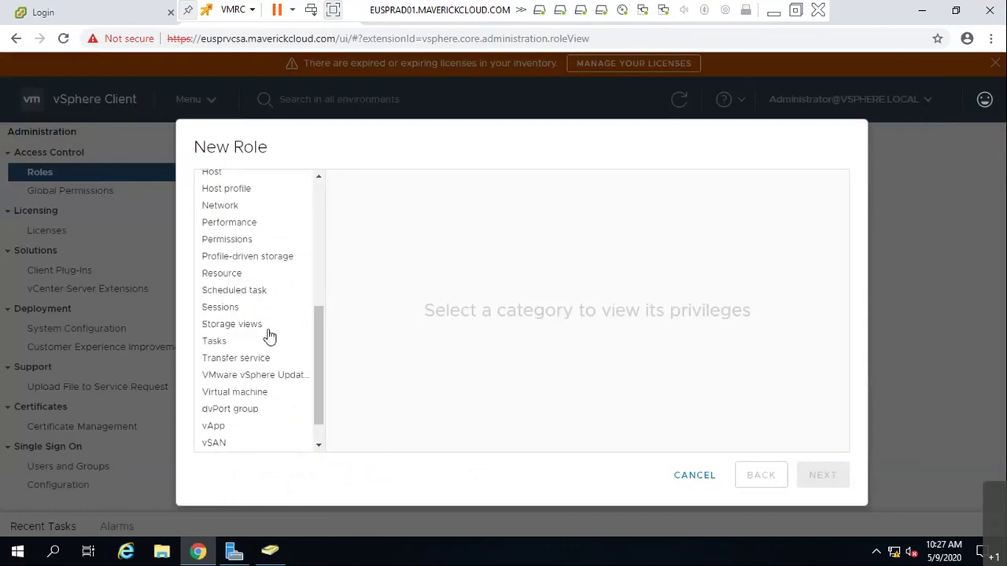
{"action": "scroll", "coordinate": [270, 370], "scroll_direction": "down", "scroll_amount": 2}
{"action": "scroll", "coordinate": [244, 444], "scroll_direction": "up", "scroll_amount": 3}
{"action": "scroll", "coordinate": [247, 438], "scroll_direction": "down", "scroll_amount": 3}
{"action": "left_click", "coordinate": [236, 357]}
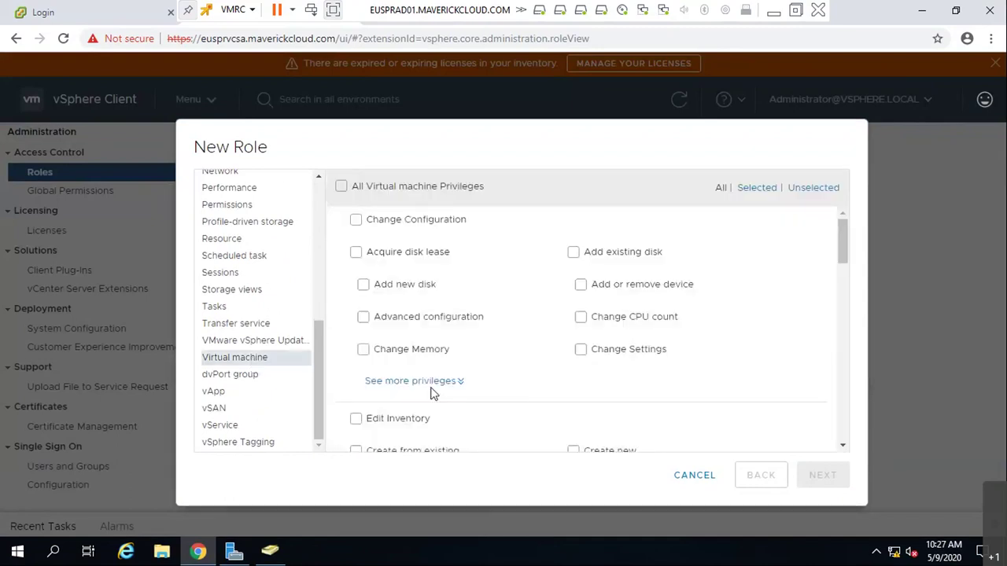
{"action": "left_click", "coordinate": [340, 187]}
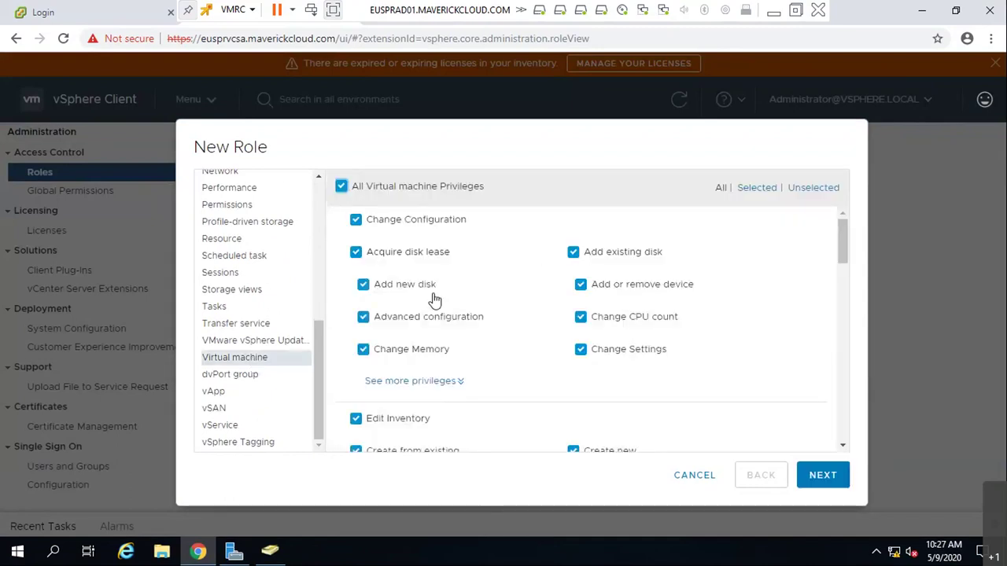
- Uncheck the Snapshot management and vSphere Replication privileges
{"action": "scroll", "coordinate": [546, 317], "scroll_direction": "down", "scroll_amount": 10}
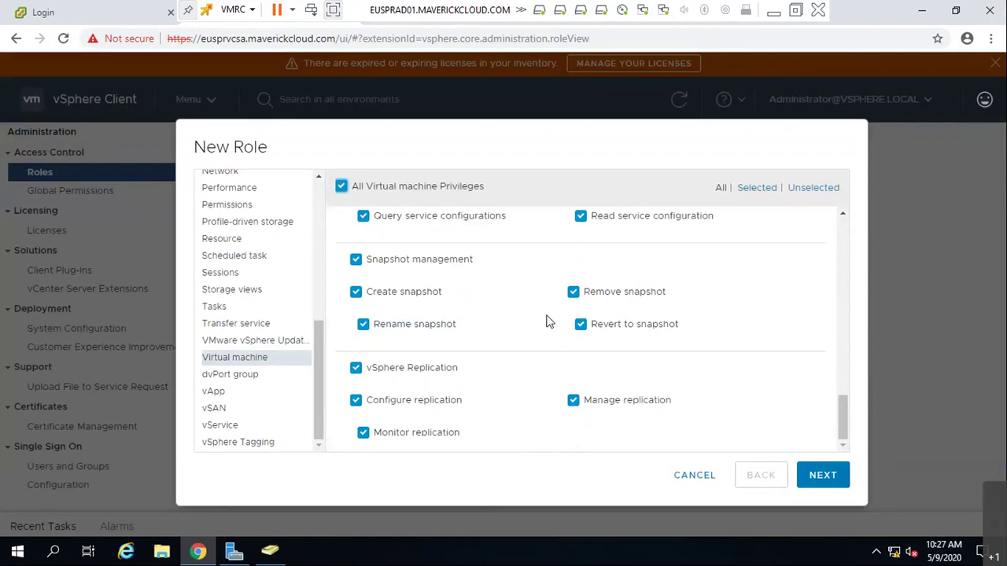
{"action": "scroll", "coordinate": [546, 318], "scroll_direction": "up", "scroll_amount": 10}
{"action": "scroll", "coordinate": [543, 321], "scroll_direction": "down", "scroll_amount": 5}
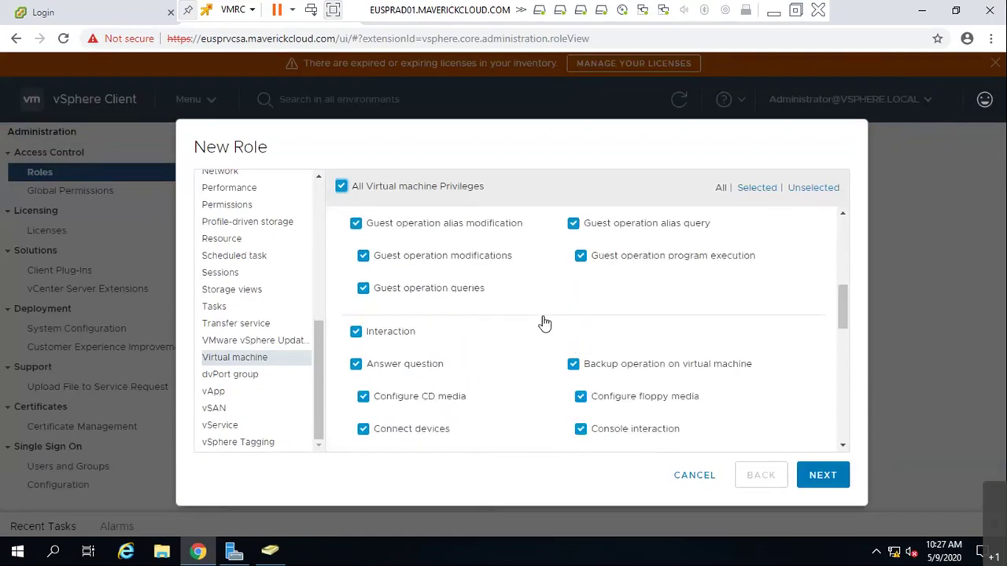
{"action": "scroll", "coordinate": [477, 319], "scroll_direction": "down", "scroll_amount": 3}
{"action": "scroll", "coordinate": [476, 320], "scroll_direction": "down", "scroll_amount": 2}
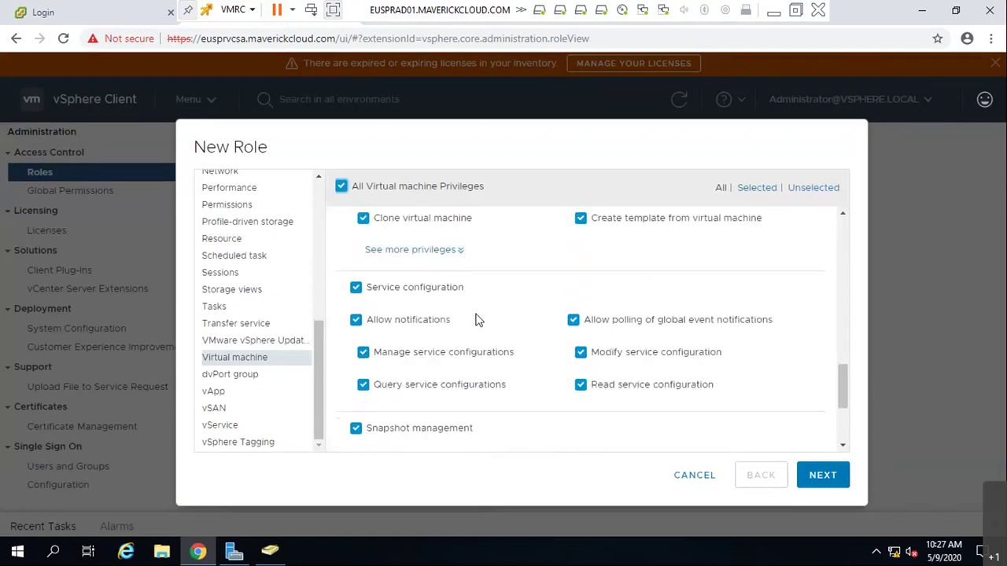
{"action": "scroll", "coordinate": [477, 319], "scroll_direction": "down", "scroll_amount": 2}
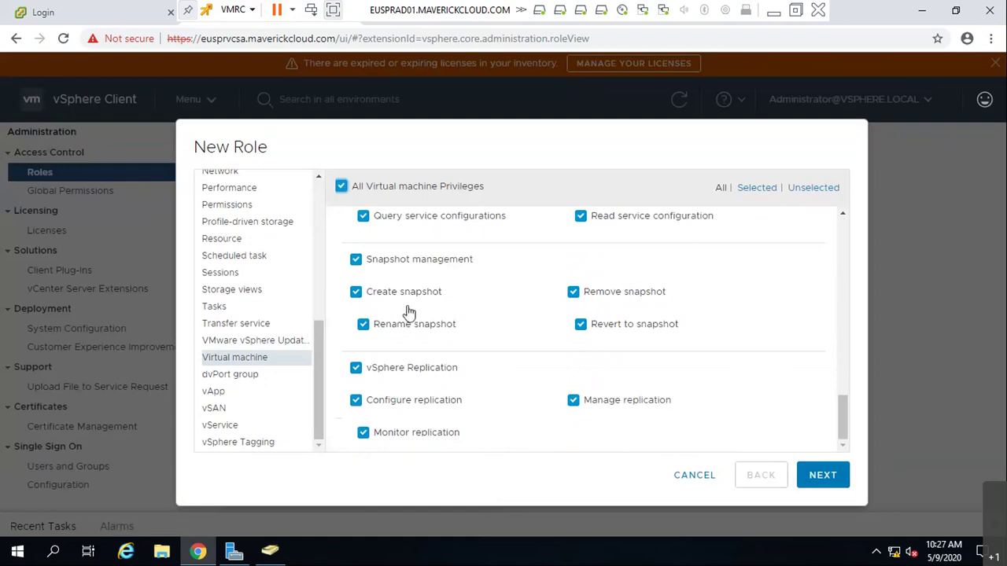
{"action": "scroll", "coordinate": [354, 296], "scroll_direction": "up", "scroll_amount": 1}
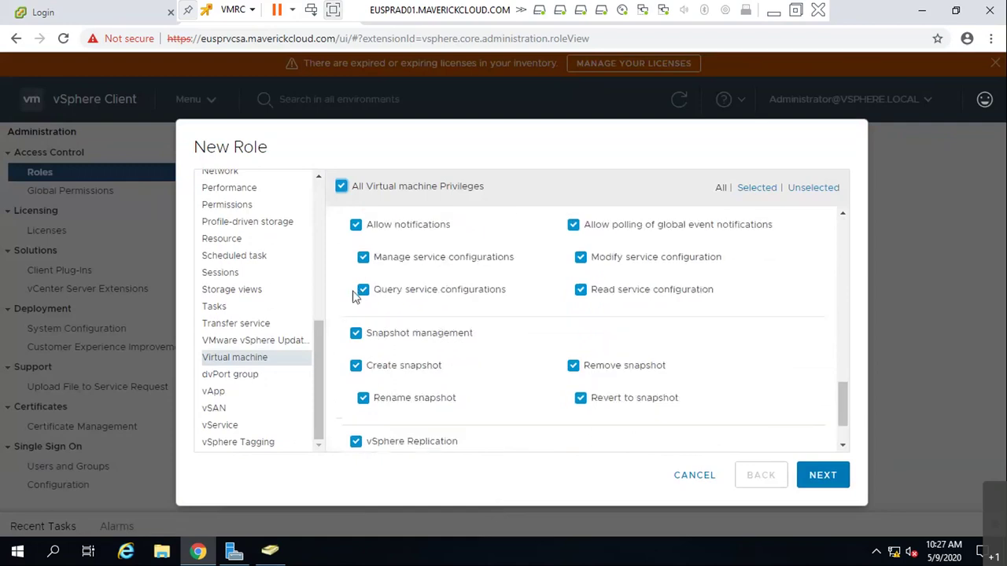
{"action": "left_click", "coordinate": [357, 333]}
{"action": "scroll", "coordinate": [419, 344], "scroll_direction": "down", "scroll_amount": 1}
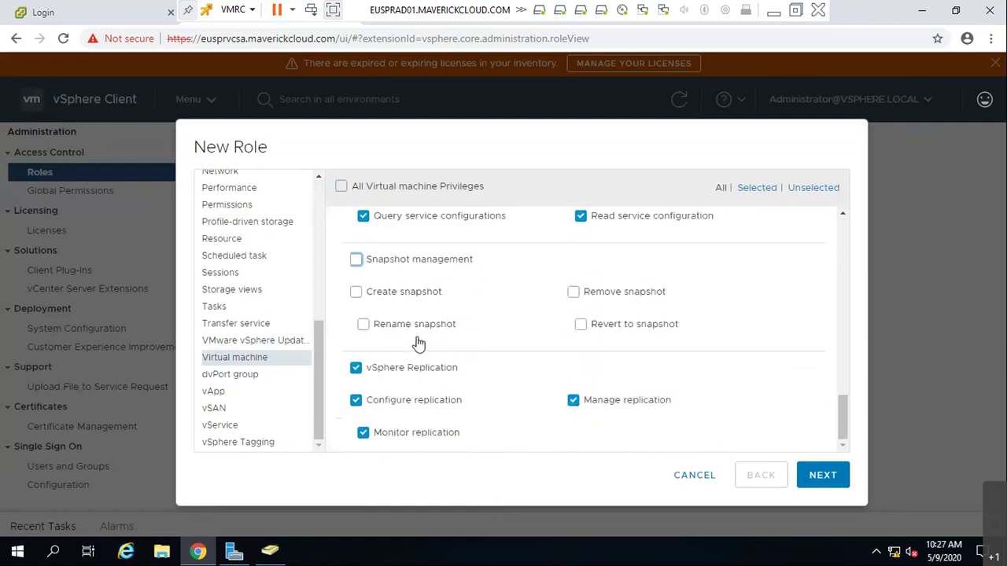
{"action": "left_click", "coordinate": [355, 367]}
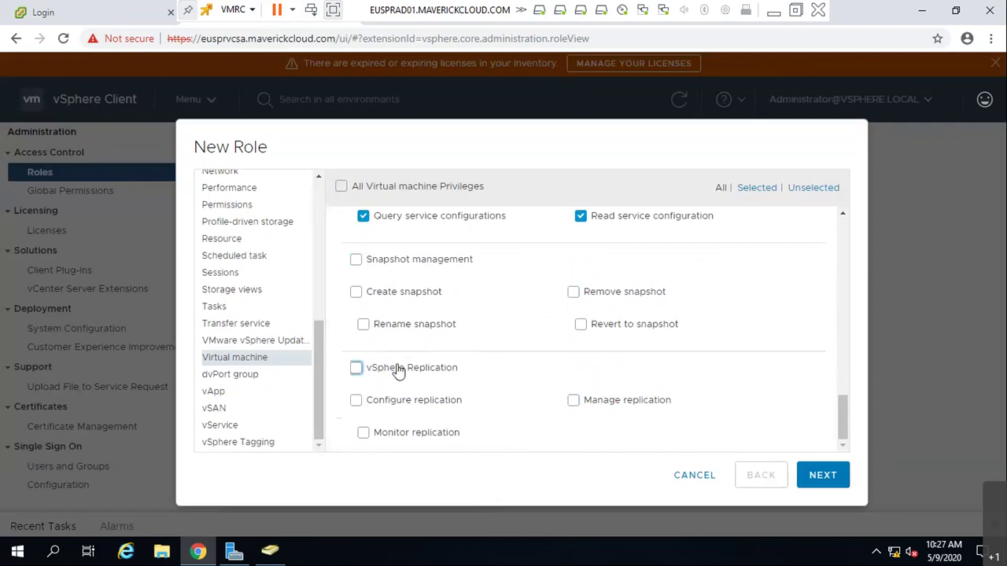
{"action": "scroll", "coordinate": [400, 369], "scroll_direction": "up", "scroll_amount": 3}
{"action": "scroll", "coordinate": [400, 370], "scroll_direction": "up", "scroll_amount": 15}
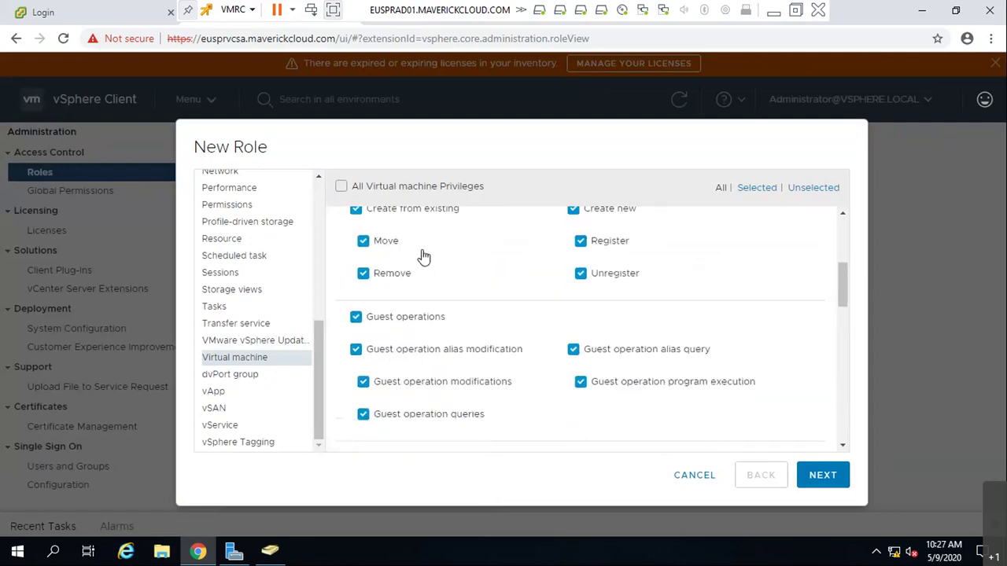
- Name the role L2AdminRoles, describe it 'This will be approved L2 Admin role permission !', and finish
{"action": "left_click", "coordinate": [823, 475]}
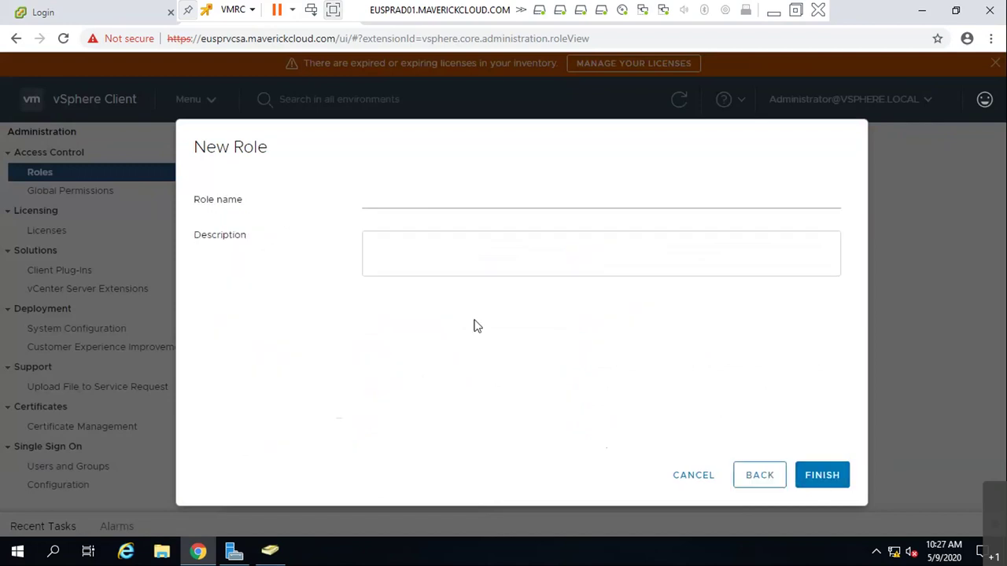
{"action": "left_click", "coordinate": [443, 199]}
{"action": "type", "text": "L"}
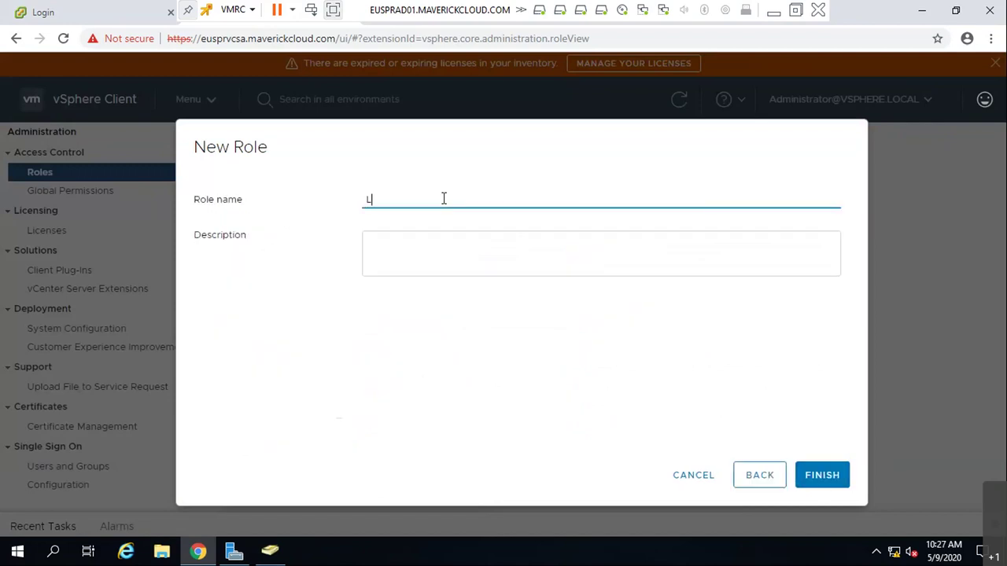
{"action": "type", "text": "2AdminRoles"}
{"action": "key", "text": "Tab"}
{"action": "type", "text": "This iw"}
{"action": "key", "text": "BackSpace"}
{"action": "key", "text": "BackSpace"}
{"action": "type", "text": "will be approved L2 Admin role persmission"}
{"action": "key", "text": "BackSpace"}
{"action": "key", "text": "BackSpace"}
{"action": "key", "text": "BackSpace"}
{"action": "key", "text": "BackSpace"}
{"action": "key", "text": "BackSpace"}
{"action": "key", "text": "BackSpace"}
{"action": "key", "text": "BackSpace"}
{"action": "key", "text": "BackSpace"}
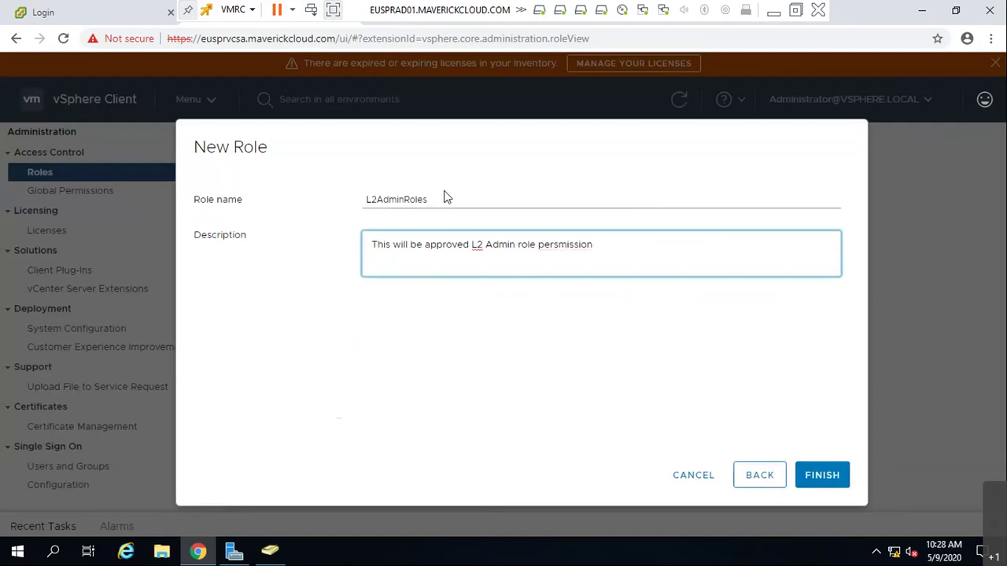
{"action": "key", "text": "BackSpace"}
{"action": "type", "text": "mission !"}
{"action": "left_click", "coordinate": [822, 476]}
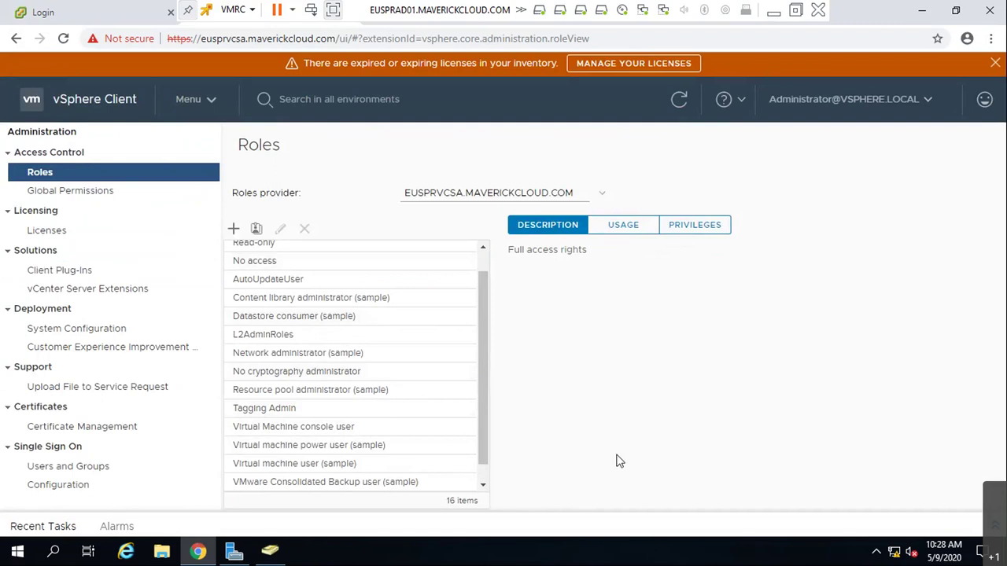
- Edit L2AdminRoles to grant all Alarms privileges and save
{"action": "left_click", "coordinate": [262, 337]}
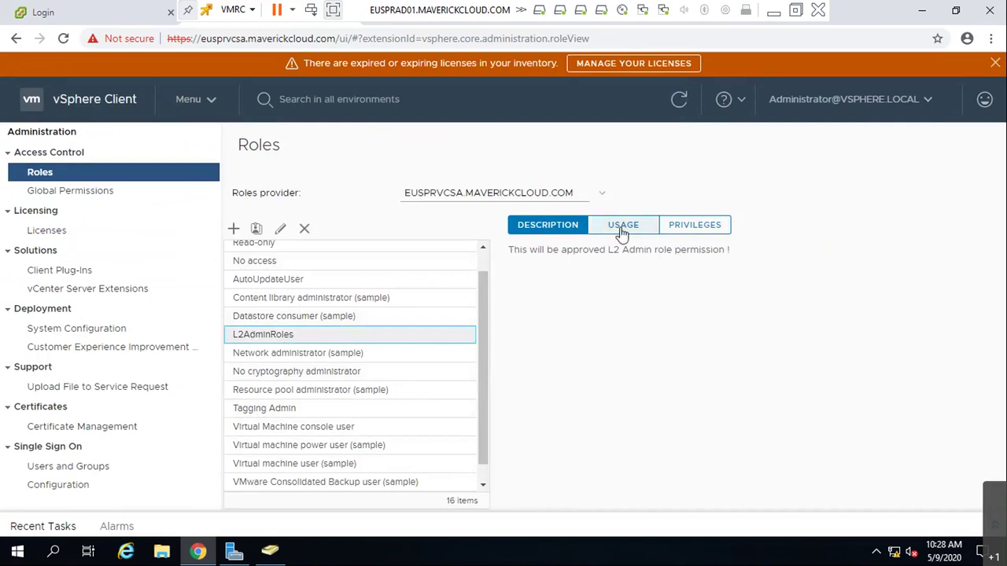
{"action": "left_click", "coordinate": [279, 230]}
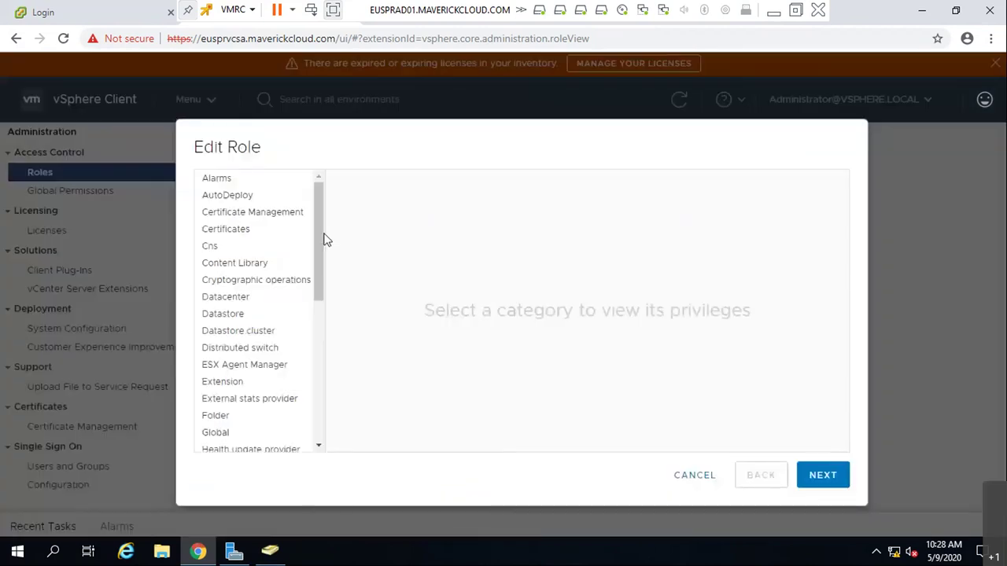
{"action": "left_click", "coordinate": [225, 181]}
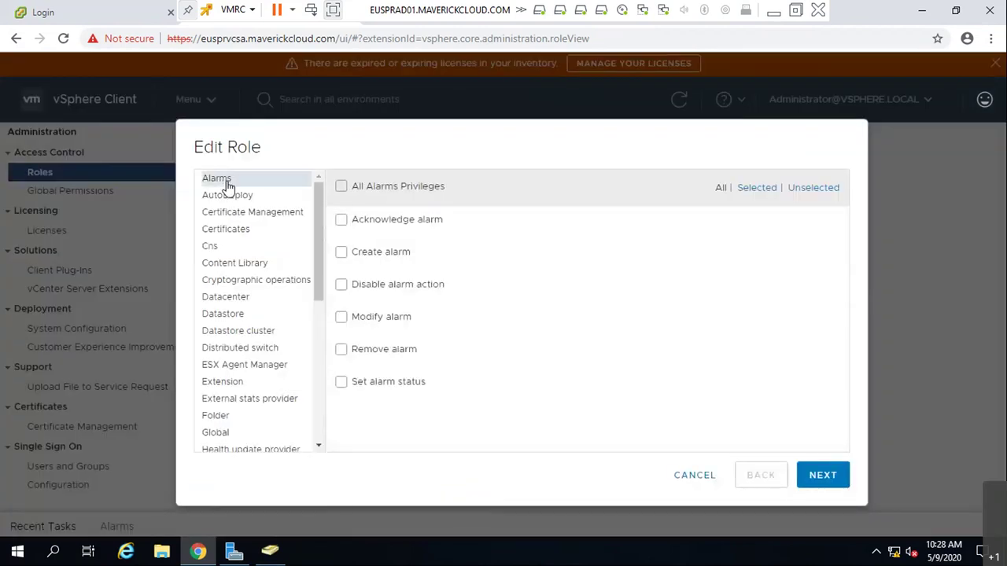
{"action": "left_click", "coordinate": [341, 187]}
{"action": "left_click", "coordinate": [810, 476]}
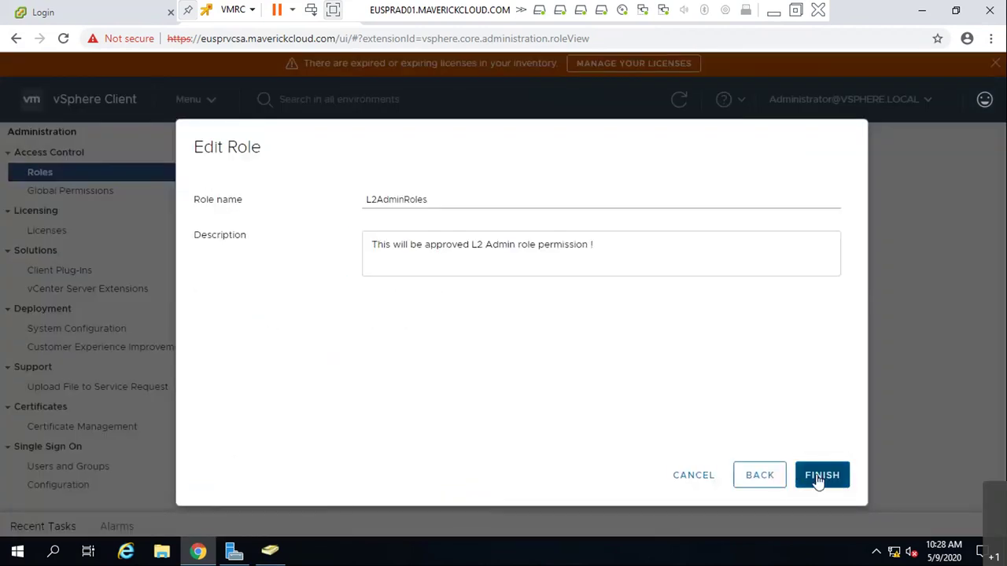
{"action": "left_click", "coordinate": [834, 476]}
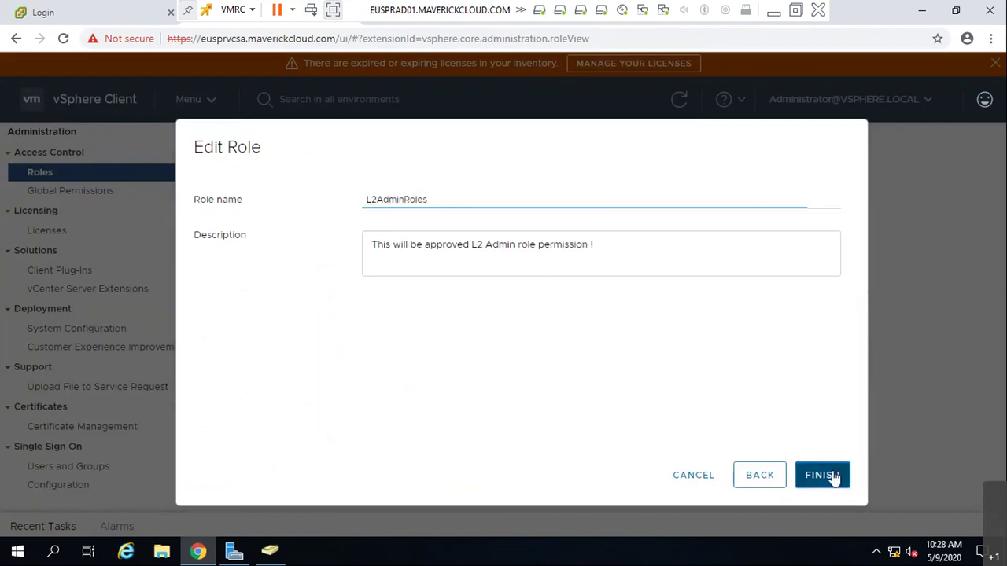
- Edit L2AdminRoles again to grant all dvPort group privileges and save
{"action": "left_click", "coordinate": [276, 332]}
{"action": "left_click", "coordinate": [283, 230]}
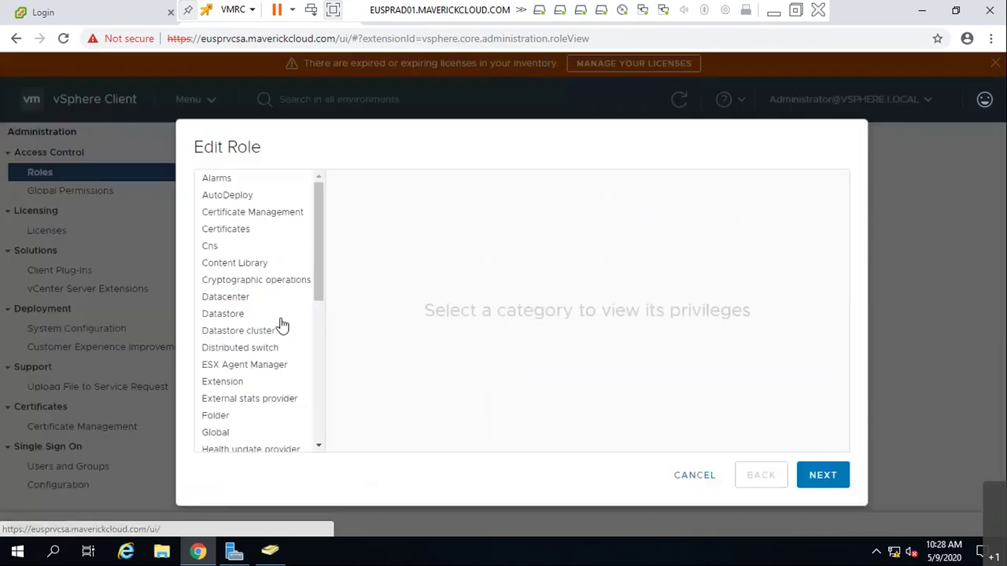
{"action": "scroll", "coordinate": [265, 317], "scroll_direction": "down", "scroll_amount": 5}
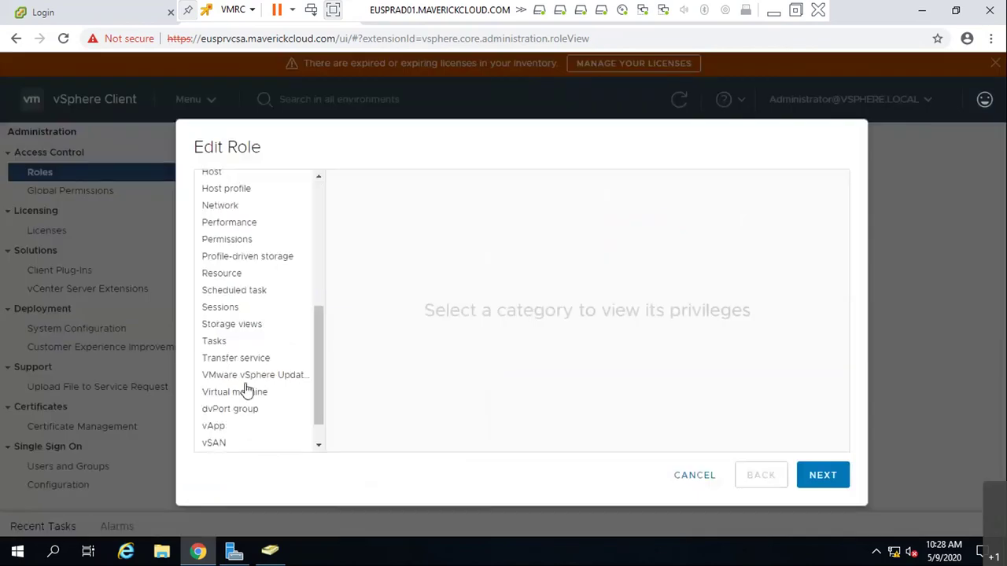
{"action": "left_click", "coordinate": [241, 411]}
{"action": "left_click", "coordinate": [342, 189]}
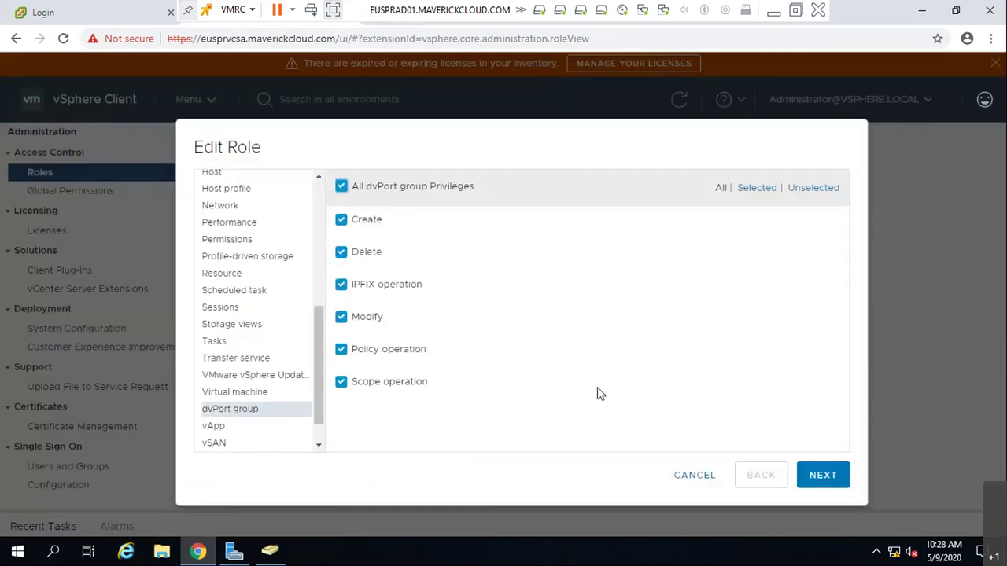
{"action": "left_click", "coordinate": [818, 478]}
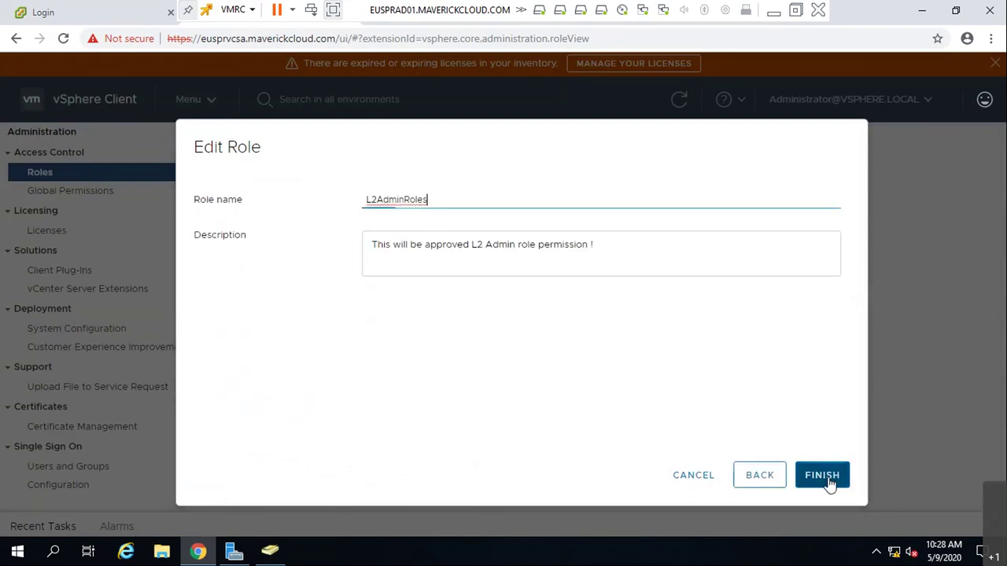
{"action": "left_click", "coordinate": [830, 484]}
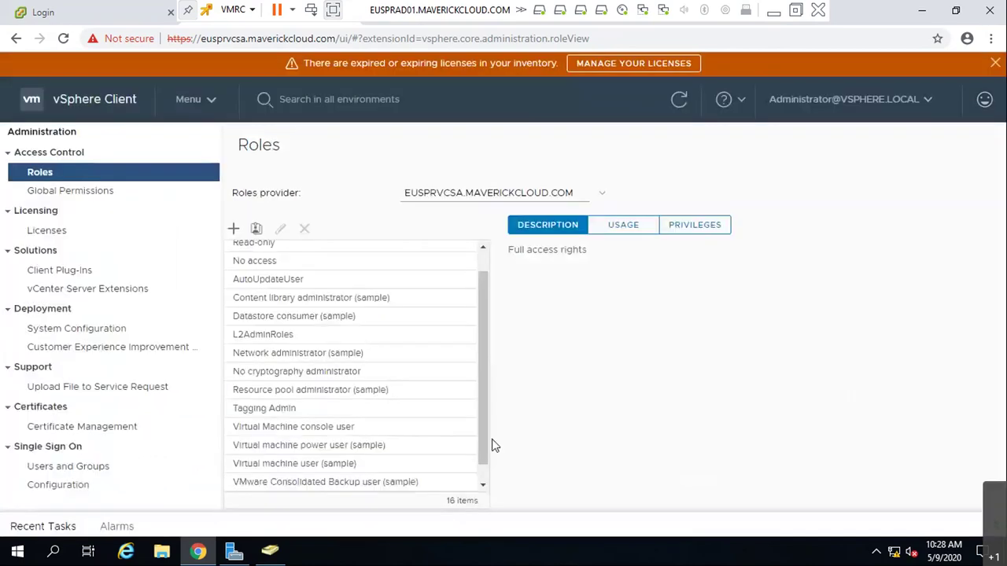
- Reopen L2AdminRoles to check it, cancel without changes, and minimize the remote session
{"action": "left_click", "coordinate": [275, 339]}
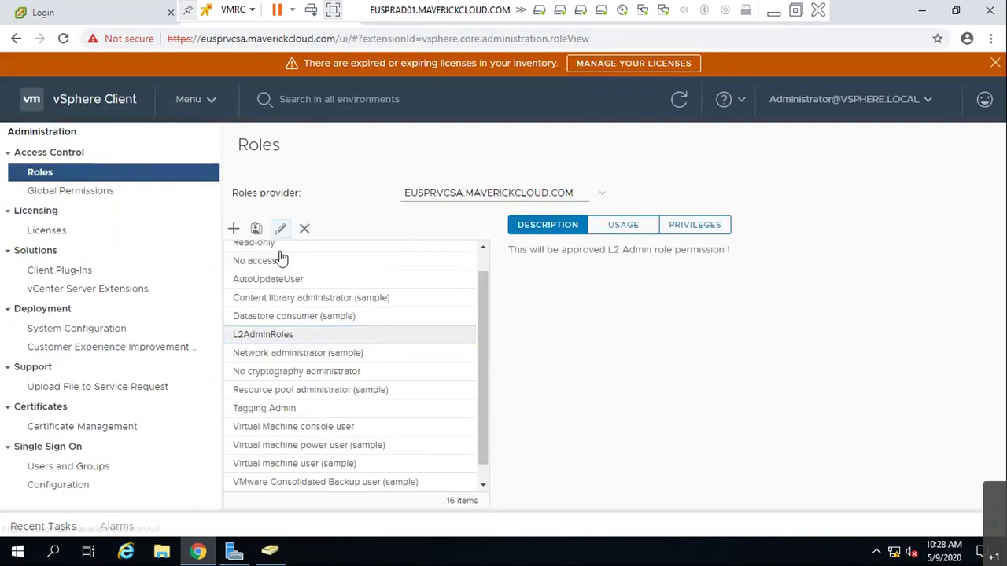
{"action": "left_click", "coordinate": [280, 228]}
{"action": "scroll", "coordinate": [254, 393], "scroll_direction": "up", "scroll_amount": 10}
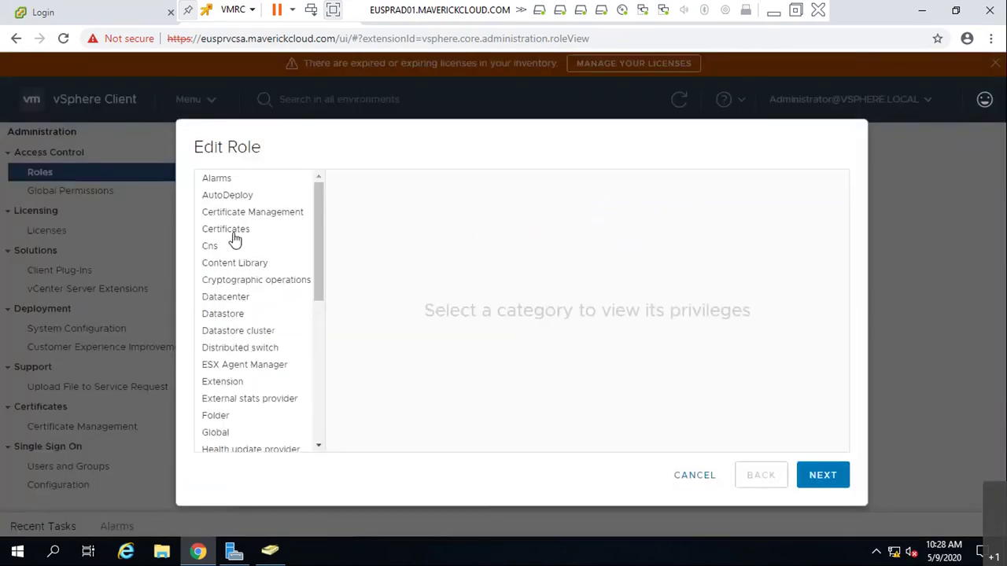
{"action": "scroll", "coordinate": [231, 330], "scroll_direction": "down", "scroll_amount": 10}
{"action": "left_click", "coordinate": [698, 475]}
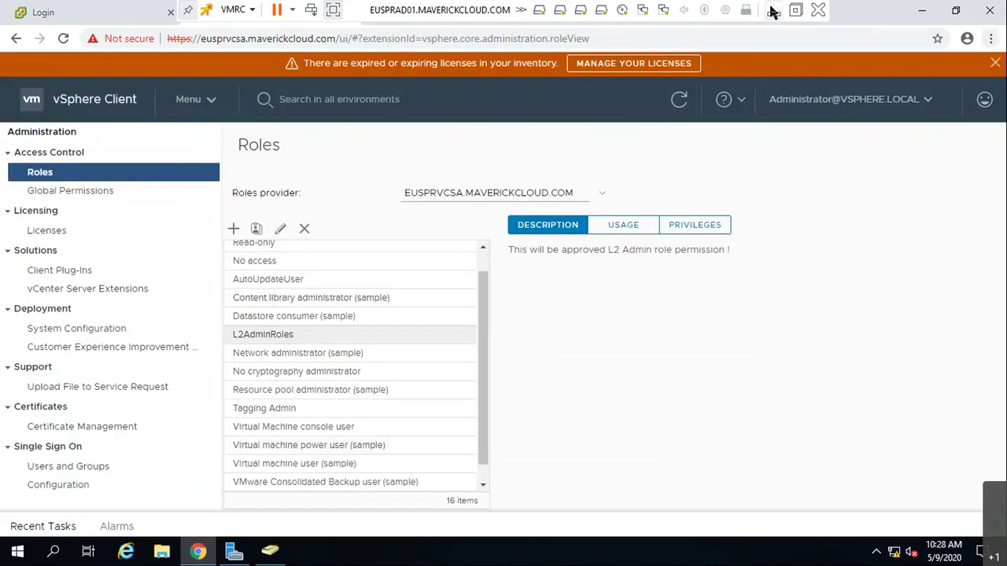
{"action": "left_click", "coordinate": [773, 10]}
- Box in RBAC and trace the L2 tick on the whiteboard, then return to vSphere
{"action": "mouse_move", "coordinate": [613, 65]}
{"action": "left_mouse_down"}
{"action": "mouse_move", "coordinate": [615, 100]}
{"action": "mouse_move", "coordinate": [653, 99]}
{"action": "mouse_move", "coordinate": [657, 70]}
{"action": "mouse_move", "coordinate": [614, 63]}
{"action": "left_mouse_up"}
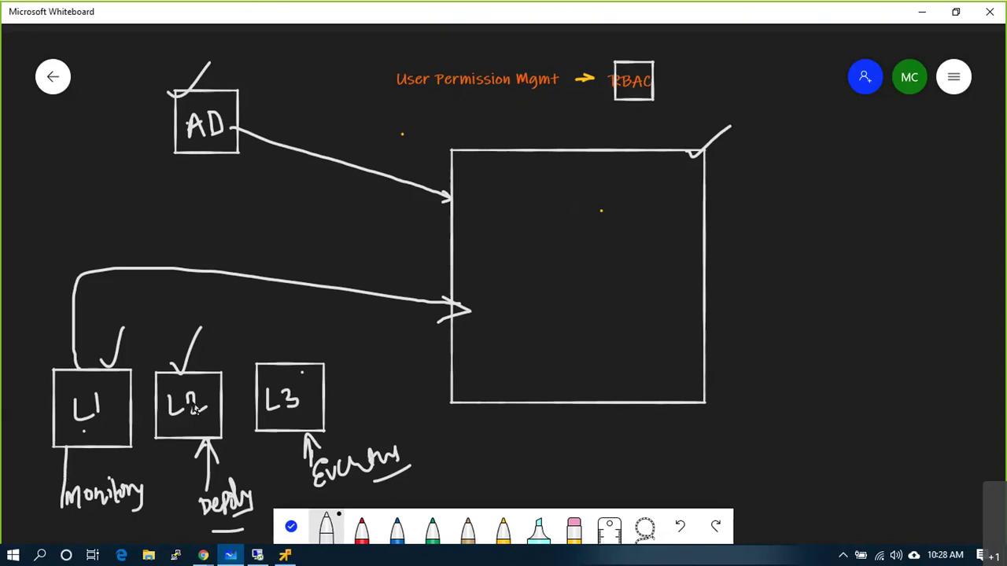
{"action": "left_click_drag", "start_coordinate": [183, 373], "coordinate": [207, 332]}
{"action": "key", "text": "alt+Tab"}
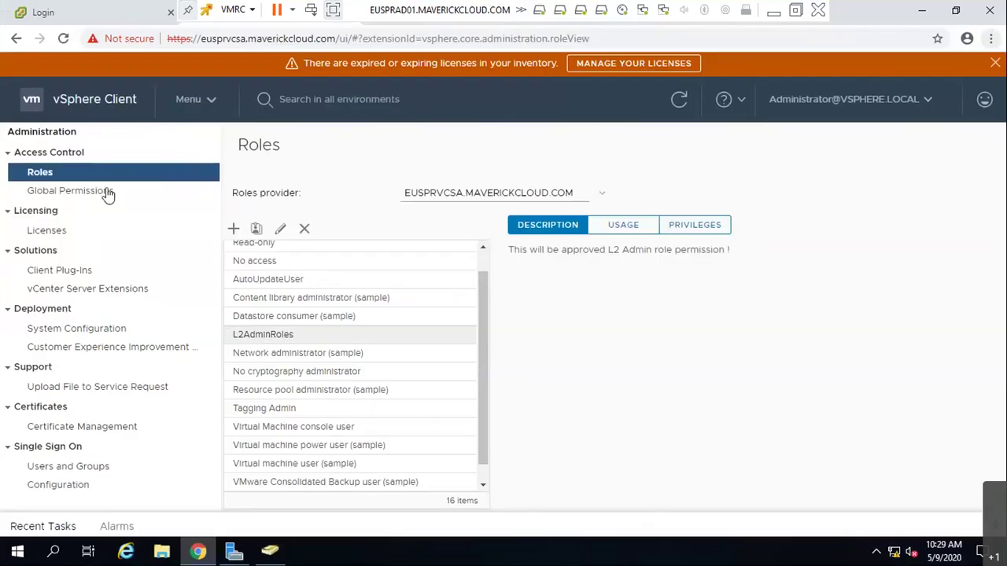
- Add a global permission giving MAVERICKCLOUD.COM\l2admin the L2AdminRoles role
{"action": "left_click", "coordinate": [91, 461]}
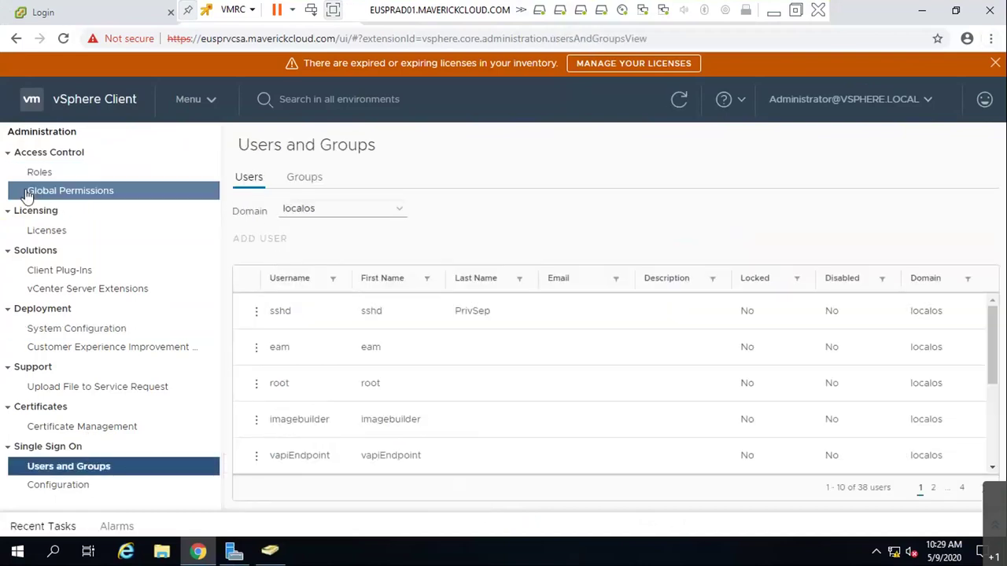
{"action": "left_click", "coordinate": [35, 192]}
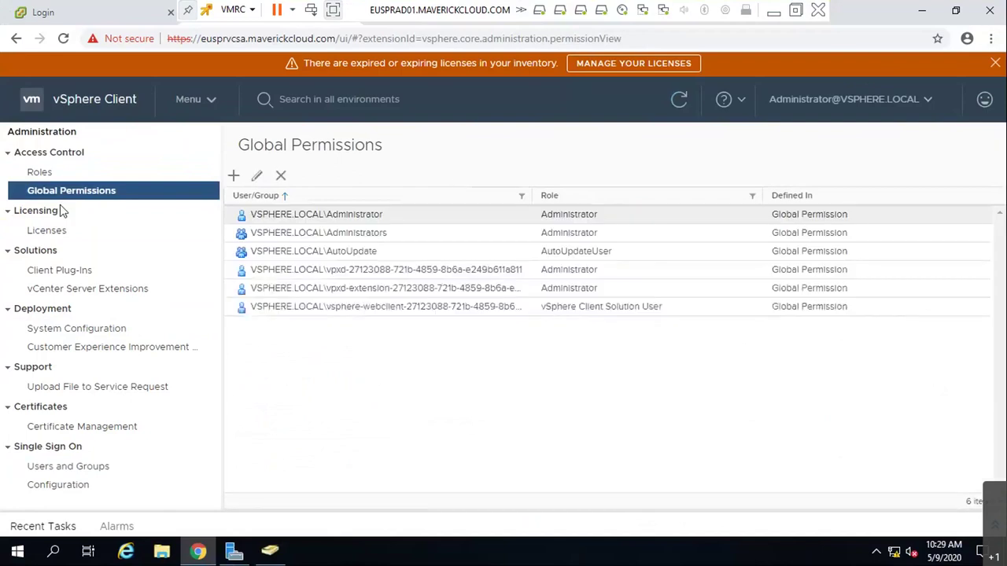
{"action": "left_click", "coordinate": [232, 177]}
{"action": "left_click", "coordinate": [488, 217]}
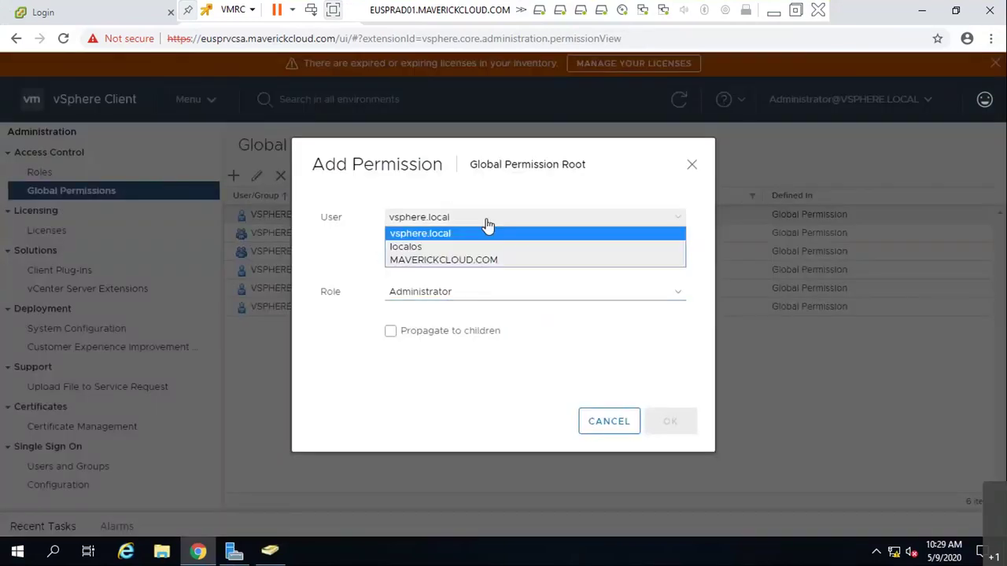
{"action": "left_click", "coordinate": [478, 259]}
{"action": "left_click", "coordinate": [465, 260]}
{"action": "type", "text": "L2"}
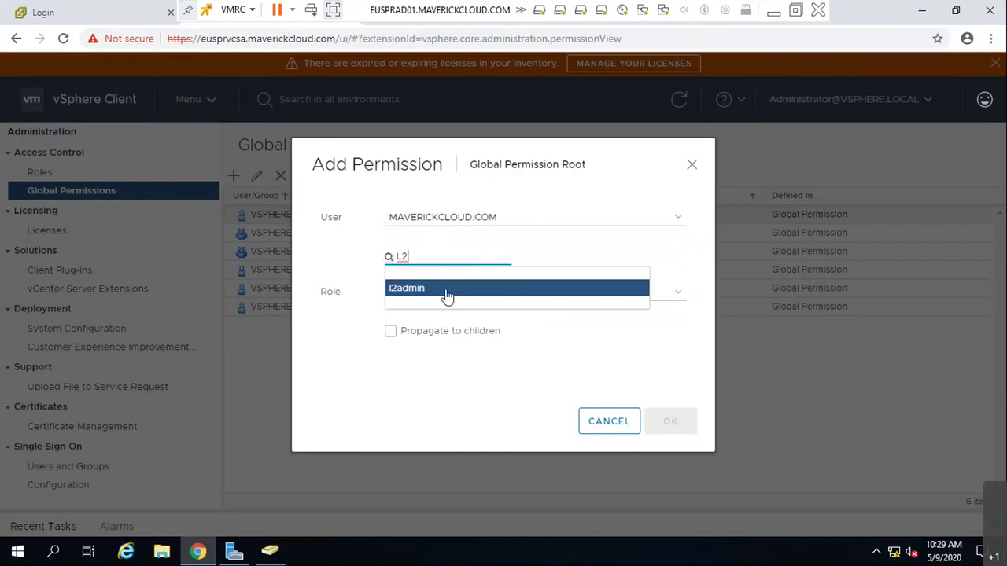
{"action": "left_click", "coordinate": [446, 291]}
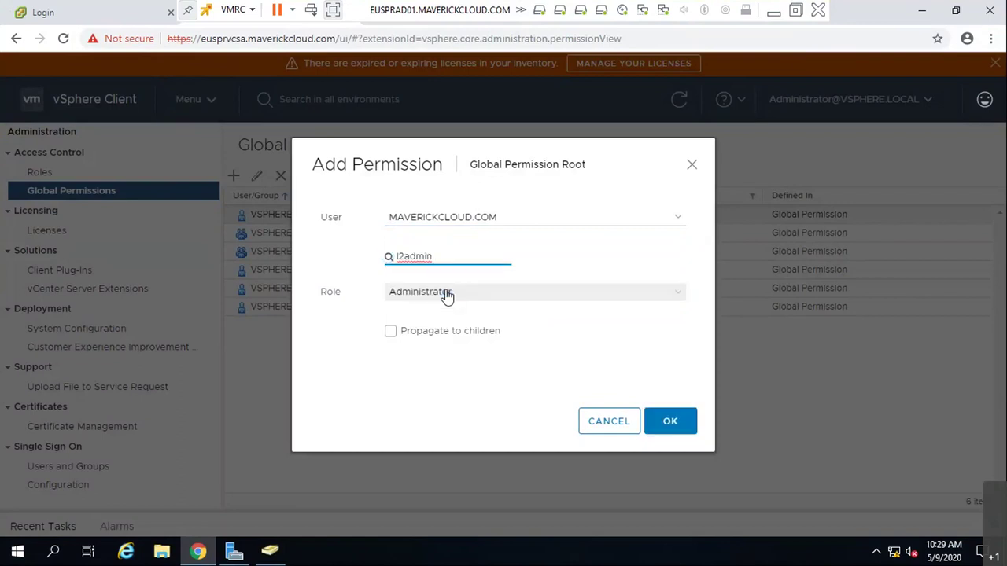
{"action": "left_click", "coordinate": [446, 293]}
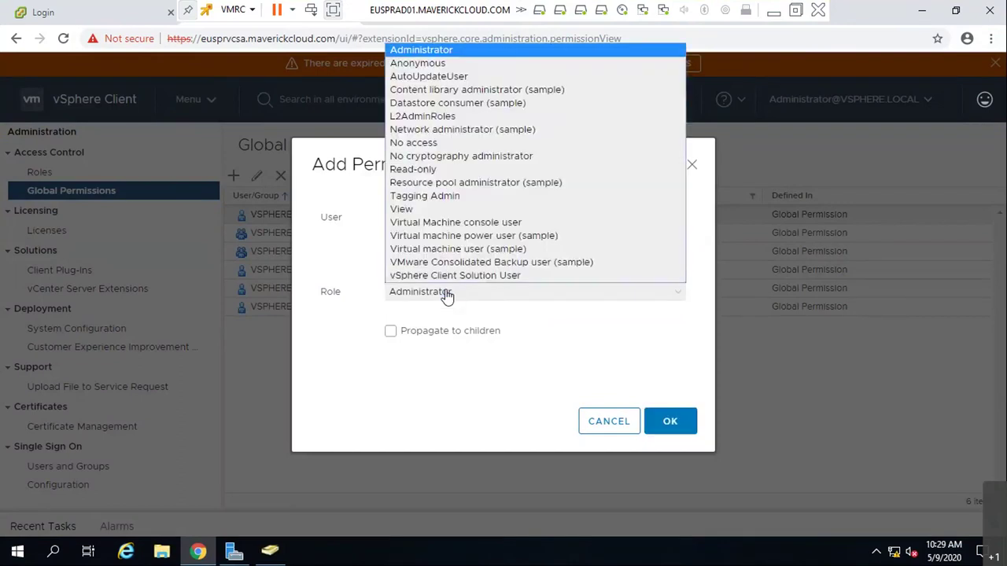
{"action": "left_click", "coordinate": [452, 114]}
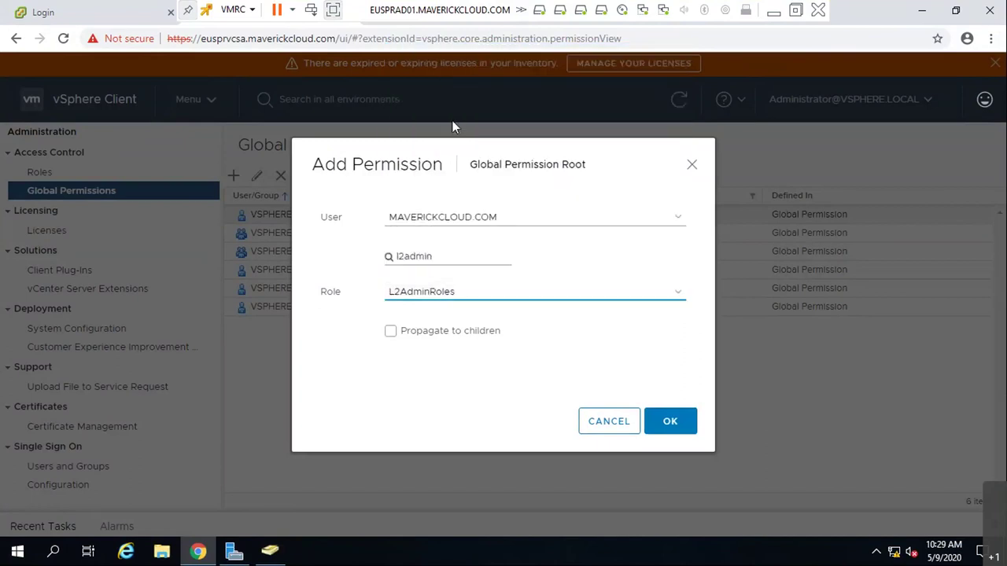
{"action": "left_click", "coordinate": [667, 420]}
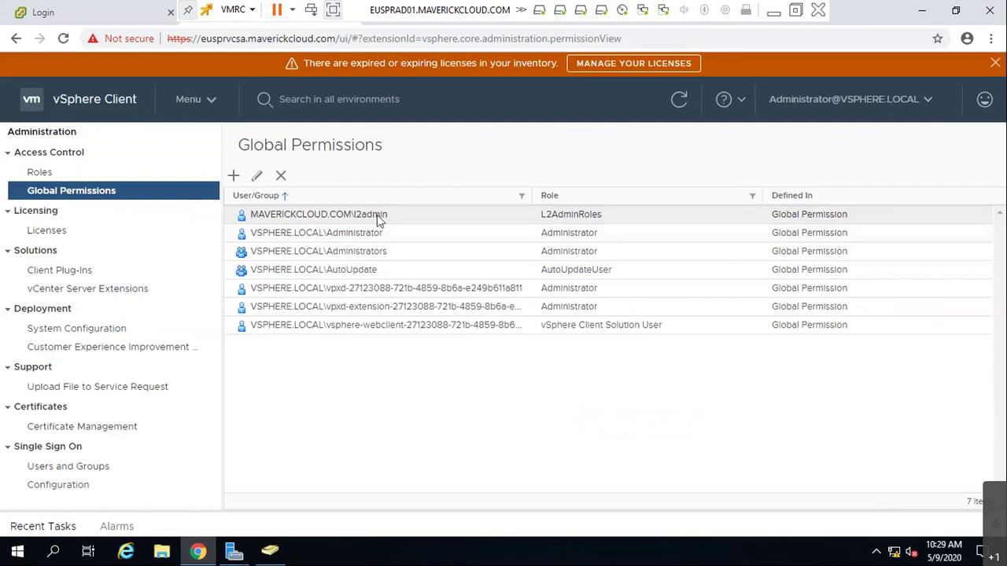
- Add a Read-only global permission for MAVERICKCLOUD.COM\l1admin
{"action": "left_click", "coordinate": [233, 175]}
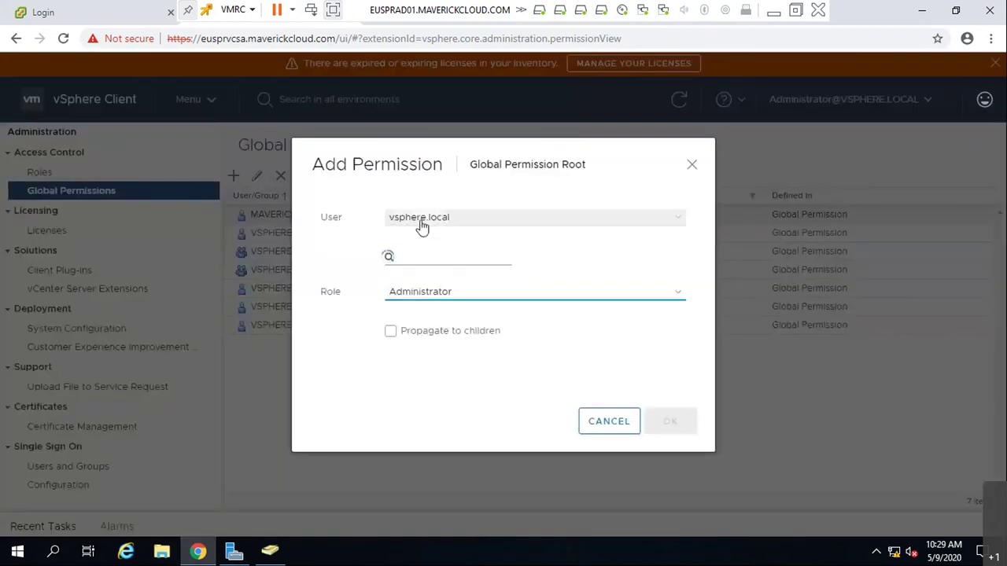
{"action": "left_click", "coordinate": [409, 218]}
{"action": "left_click", "coordinate": [417, 261]}
{"action": "left_click", "coordinate": [422, 255]}
{"action": "type", "text": "ll"}
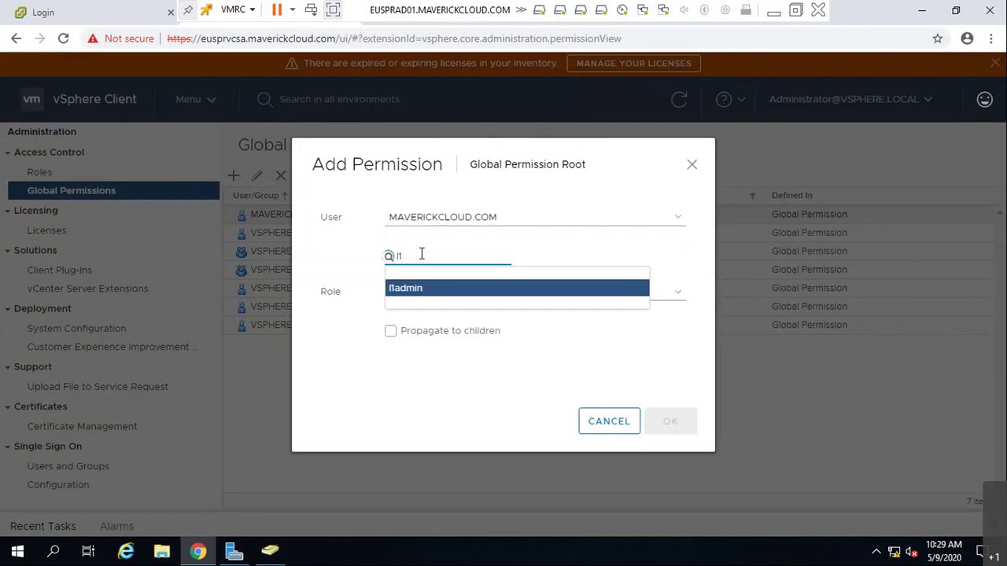
{"action": "left_click", "coordinate": [439, 289]}
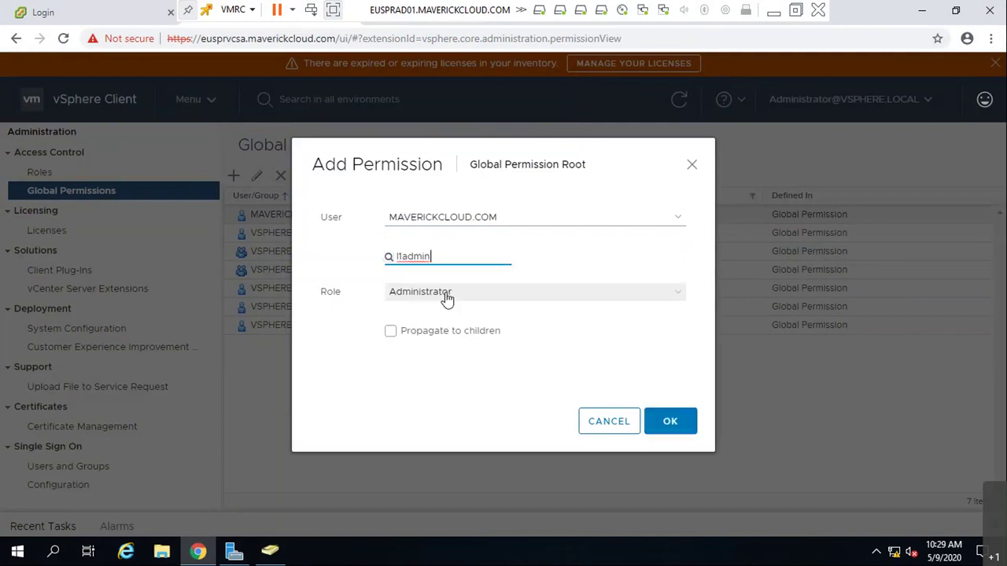
{"action": "left_click", "coordinate": [446, 296]}
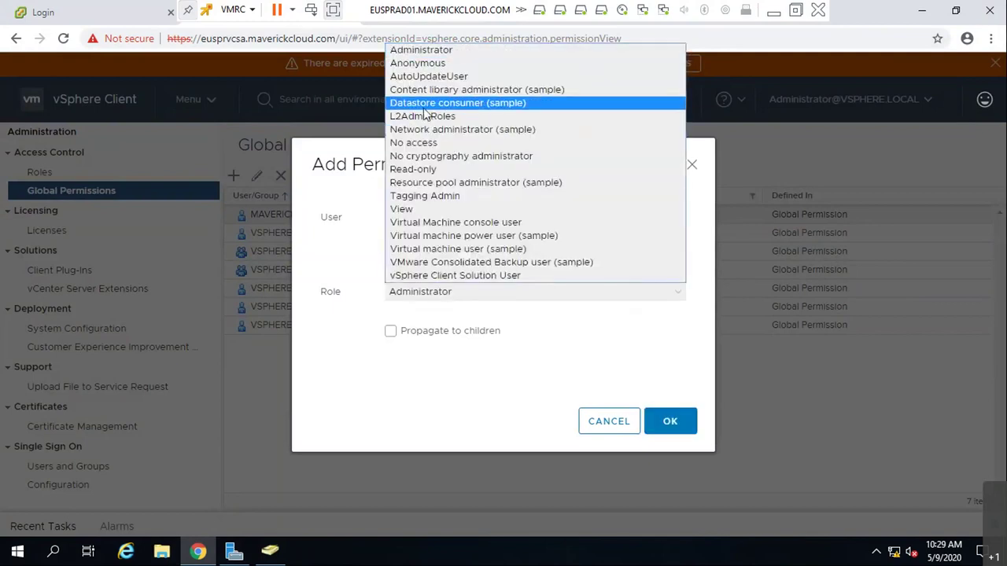
{"action": "left_click", "coordinate": [425, 169]}
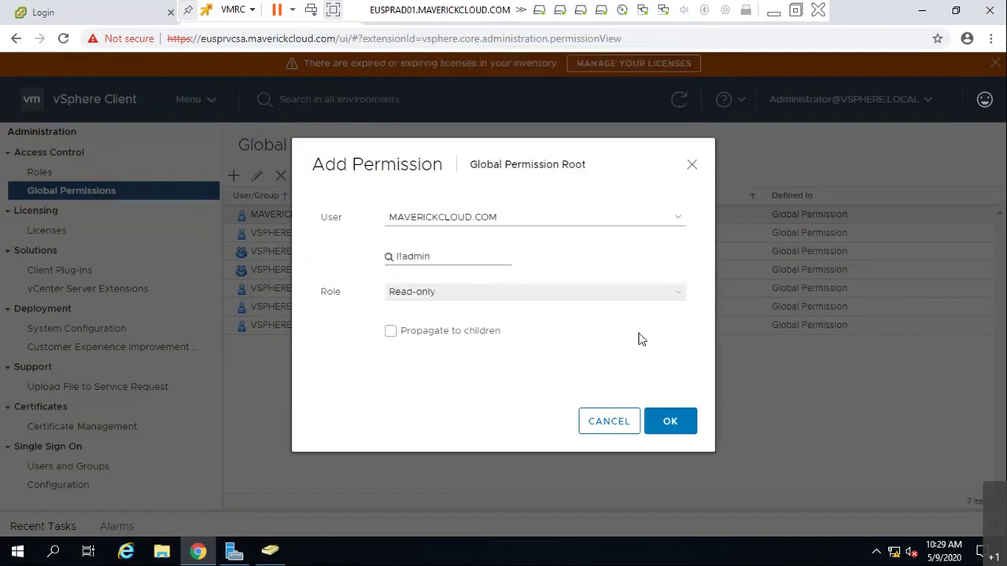
{"action": "left_click", "coordinate": [665, 422]}
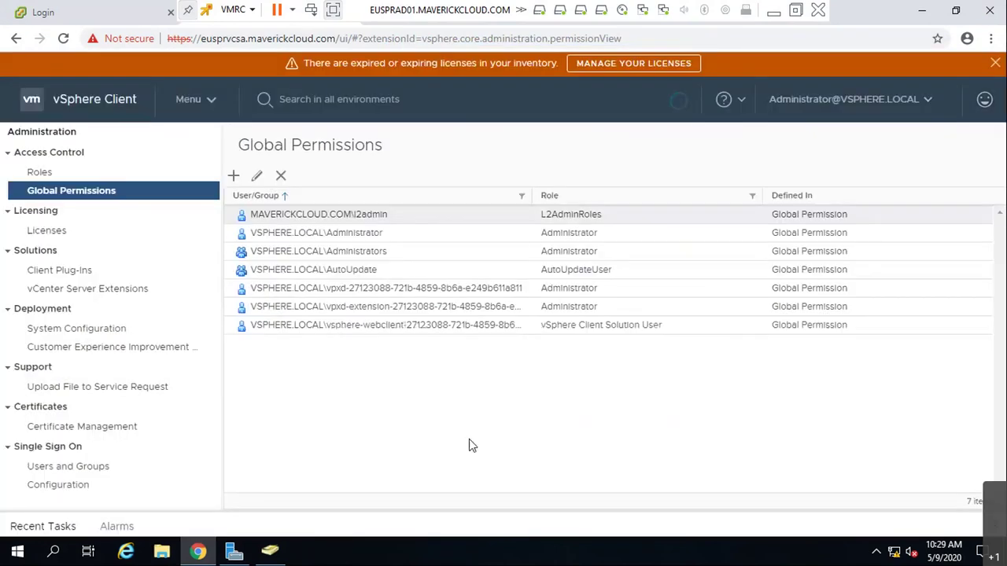
- Add an Administrator global permission for MAVERICKCLOUD.COM\l3admin
{"action": "left_click", "coordinate": [233, 176]}
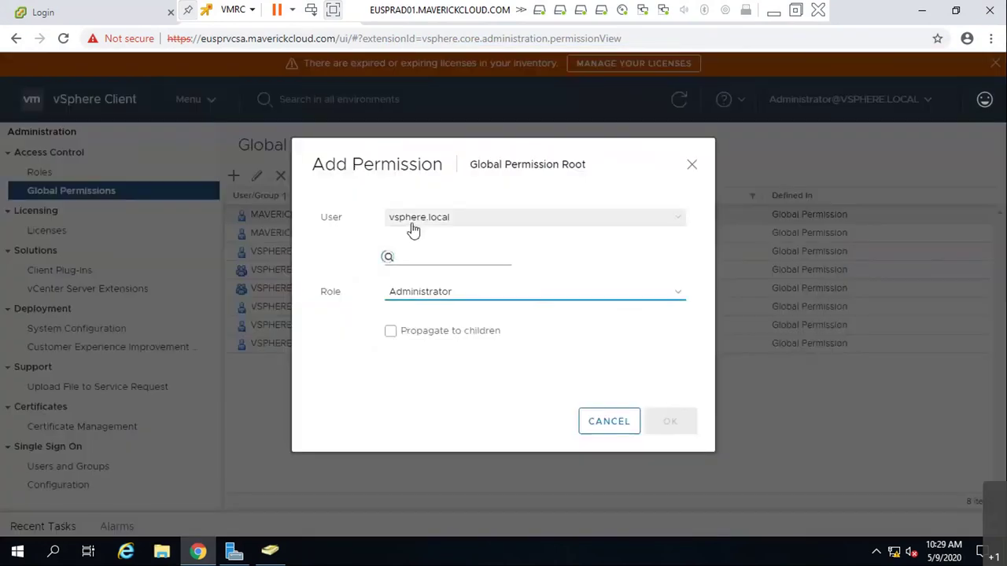
{"action": "left_click", "coordinate": [419, 253]}
{"action": "type", "text": "l3"}
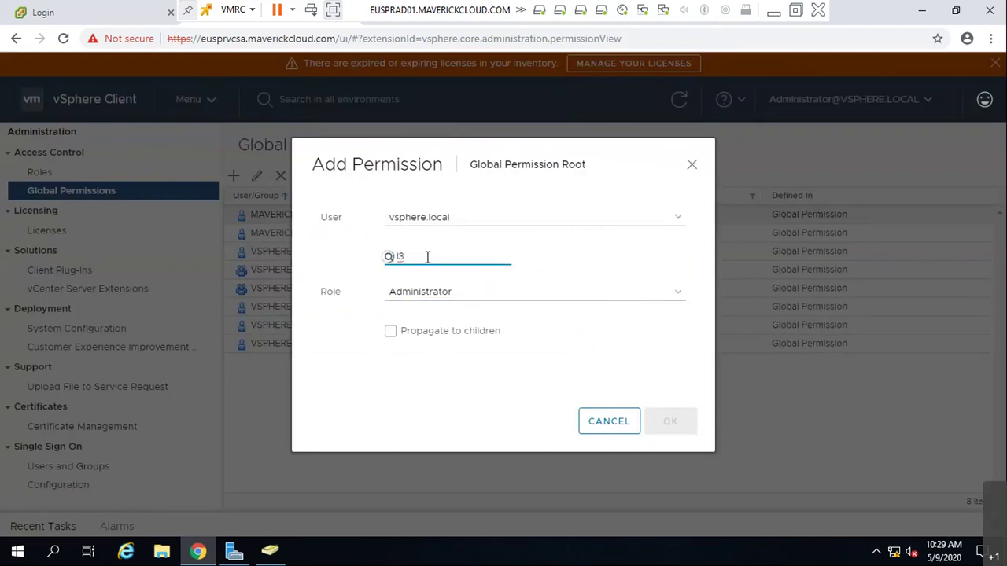
{"action": "key", "text": "BackSpace"}
{"action": "key", "text": "BackSpace"}
{"action": "type", "text": "l3"}
{"action": "left_click", "coordinate": [456, 212]}
{"action": "left_click", "coordinate": [435, 259]}
{"action": "type", "text": "l3"}
{"action": "left_click", "coordinate": [454, 291]}
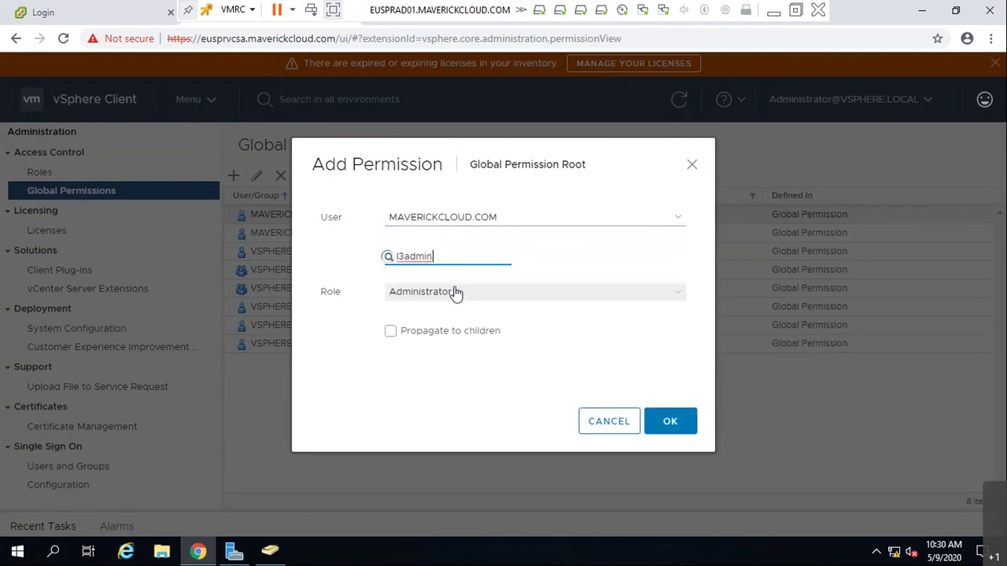
{"action": "left_click", "coordinate": [459, 294]}
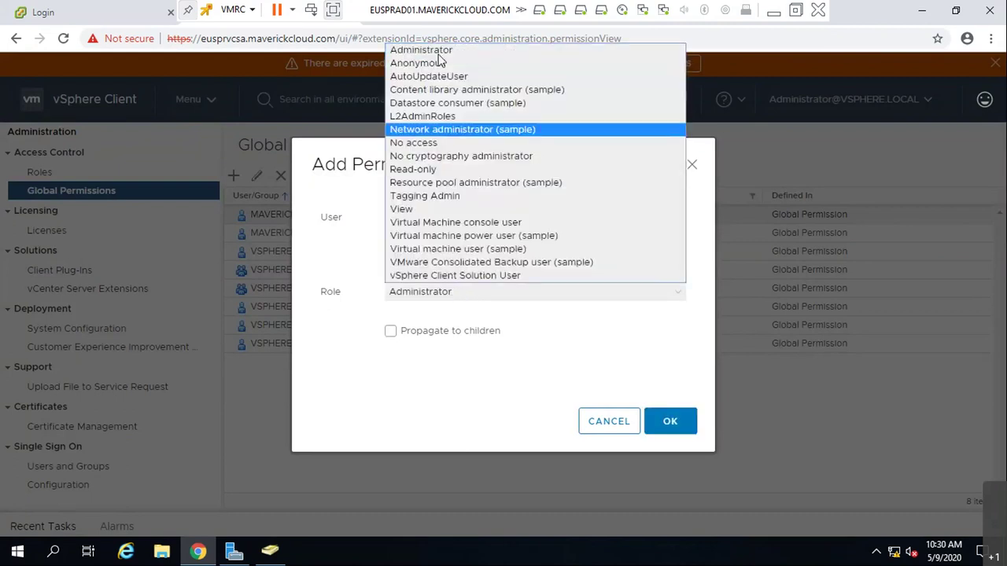
{"action": "left_click", "coordinate": [426, 51]}
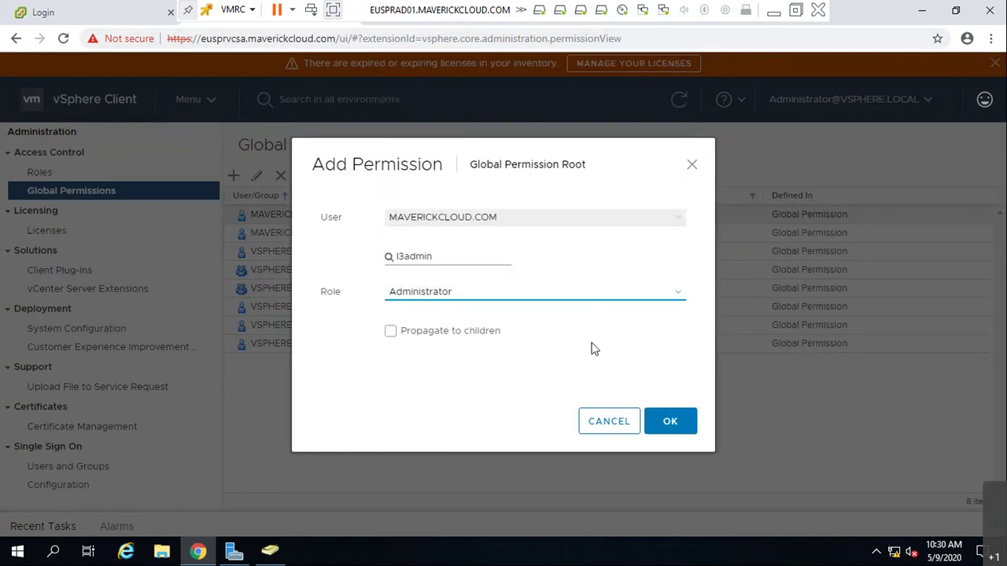
{"action": "left_click", "coordinate": [667, 421]}
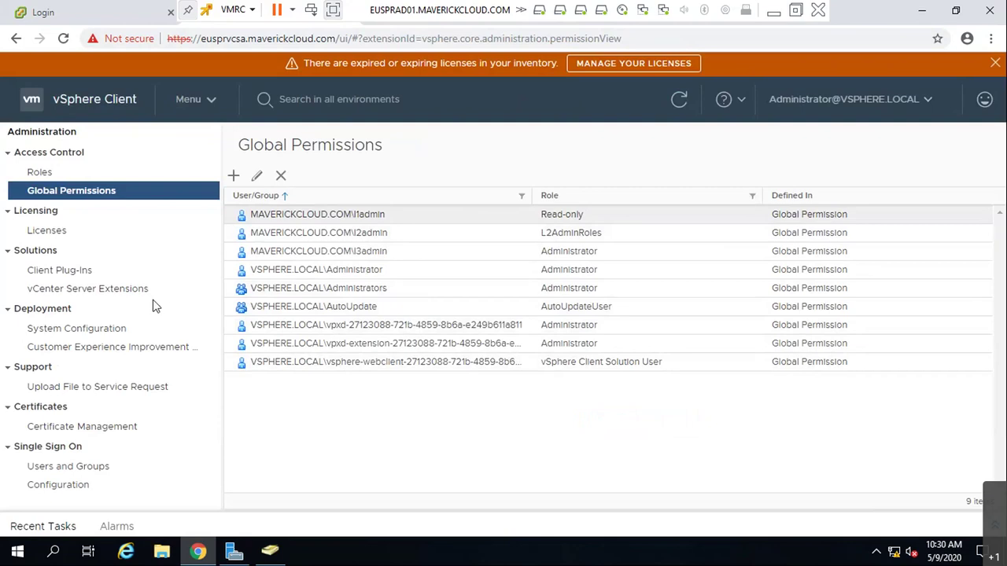
- Go to the Hosts and Clusters inventory
{"action": "left_click", "coordinate": [191, 101]}
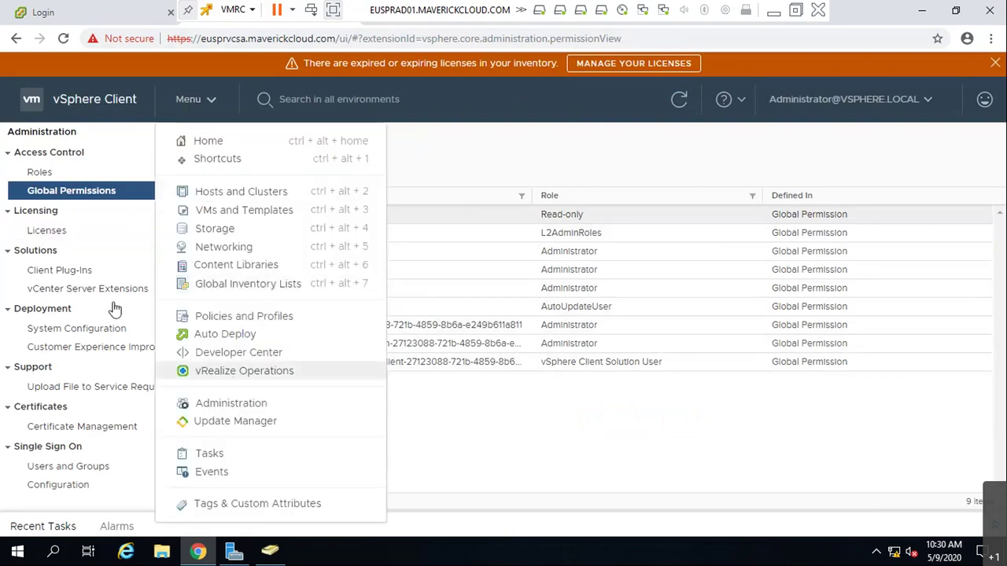
{"action": "left_click", "coordinate": [197, 100]}
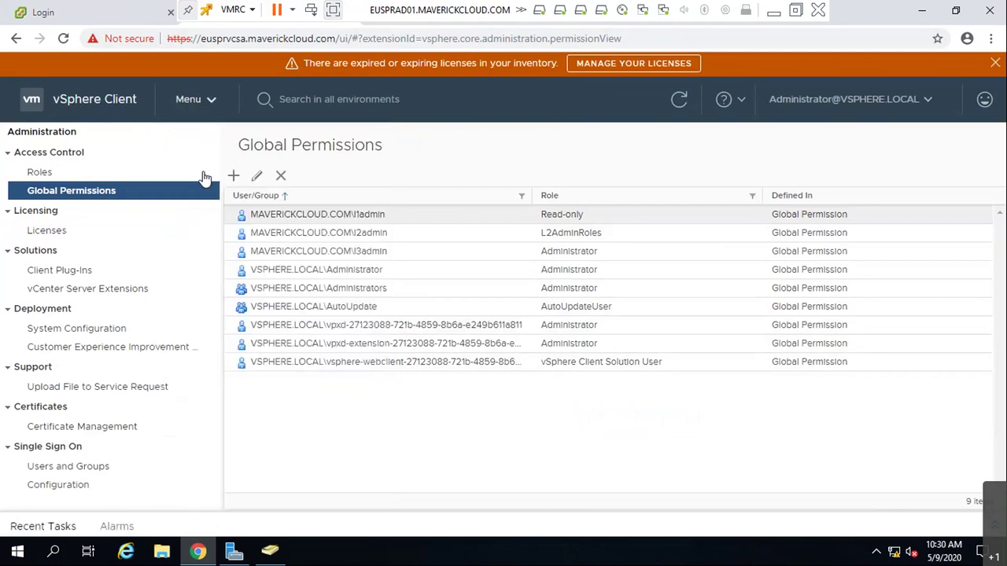
{"action": "left_click", "coordinate": [211, 101]}
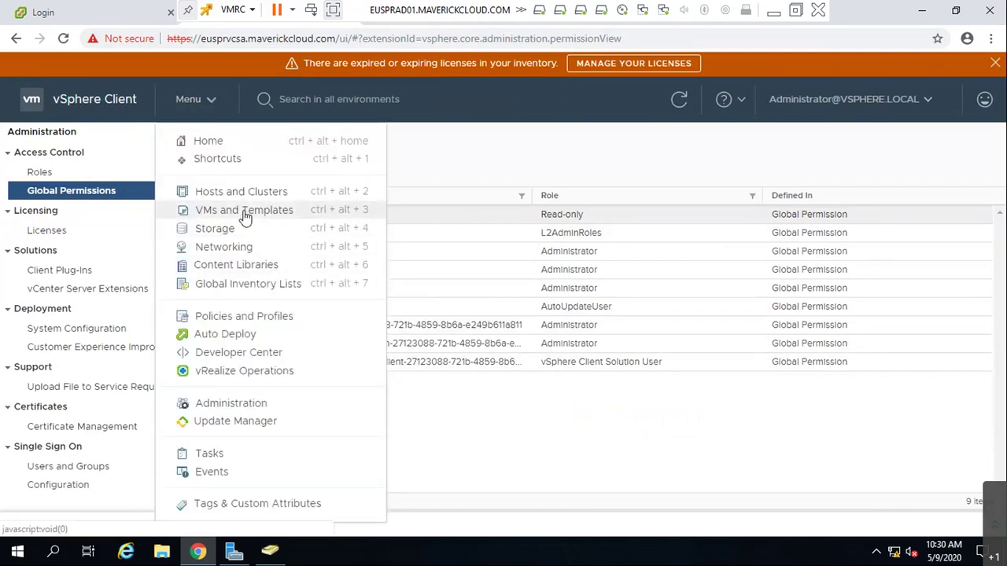
{"action": "left_click", "coordinate": [242, 193]}
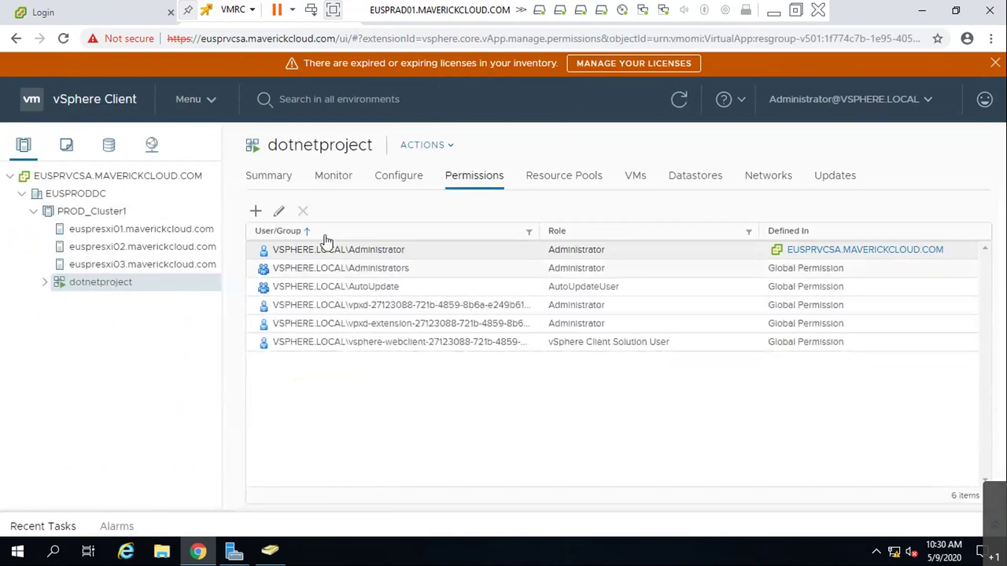
- Grant a MAVERICKCLOUD.COM domain user the Administrator role on dotnetproject
{"action": "left_click", "coordinate": [256, 211]}
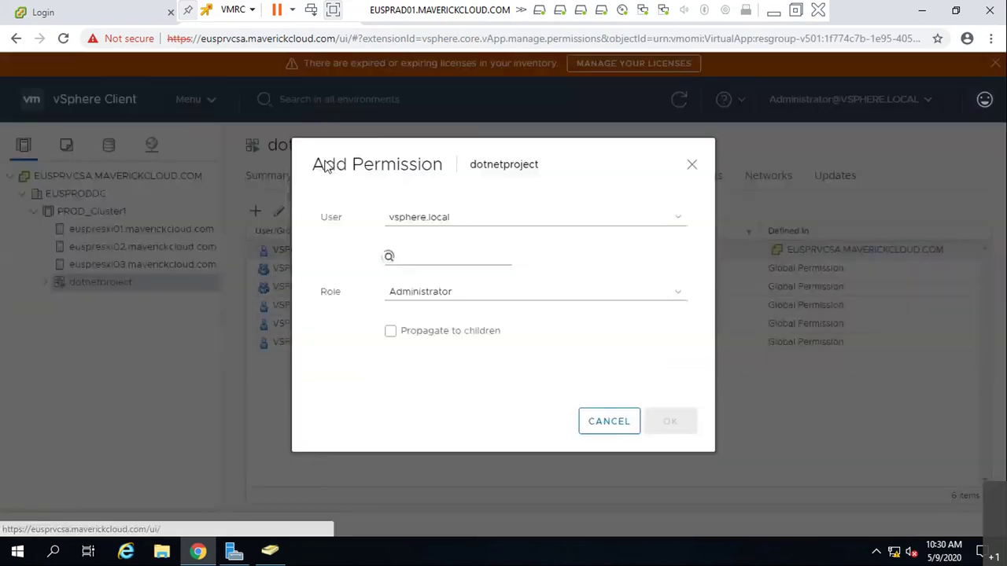
{"action": "left_click", "coordinate": [437, 226]}
{"action": "left_click", "coordinate": [445, 260]}
{"action": "left_click", "coordinate": [443, 261]}
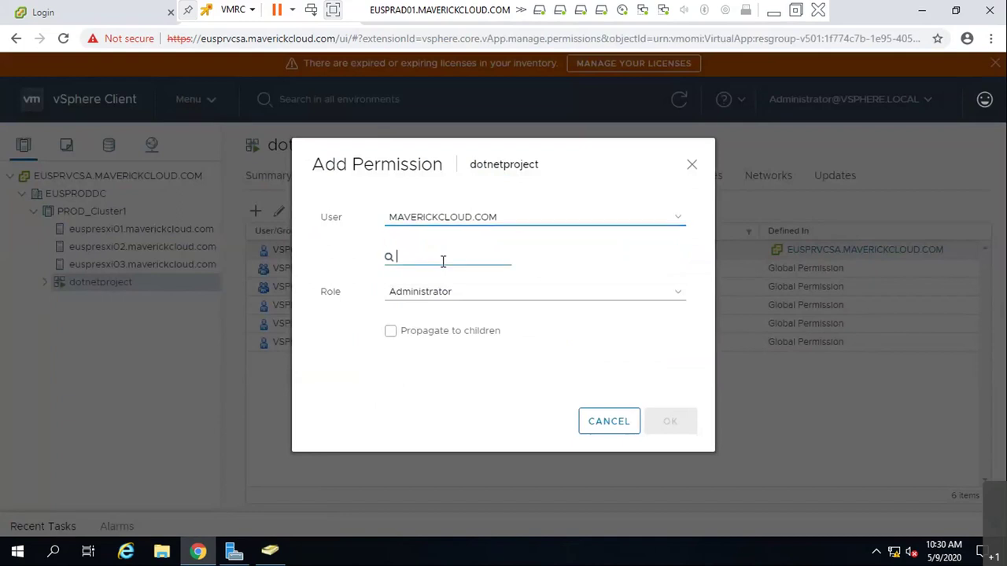
{"action": "type", "text": "viv"}
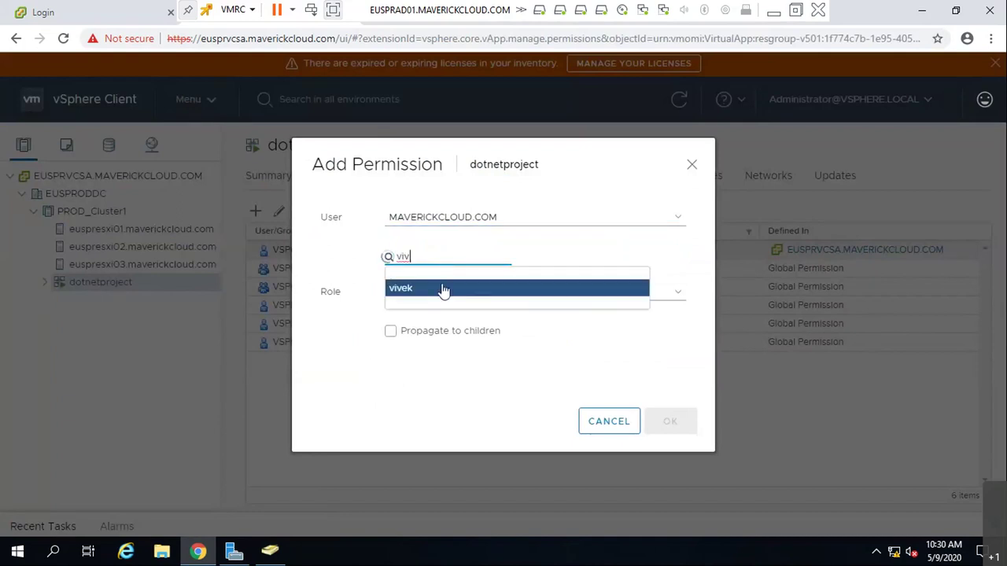
{"action": "left_click", "coordinate": [445, 289]}
{"action": "left_click", "coordinate": [443, 297]}
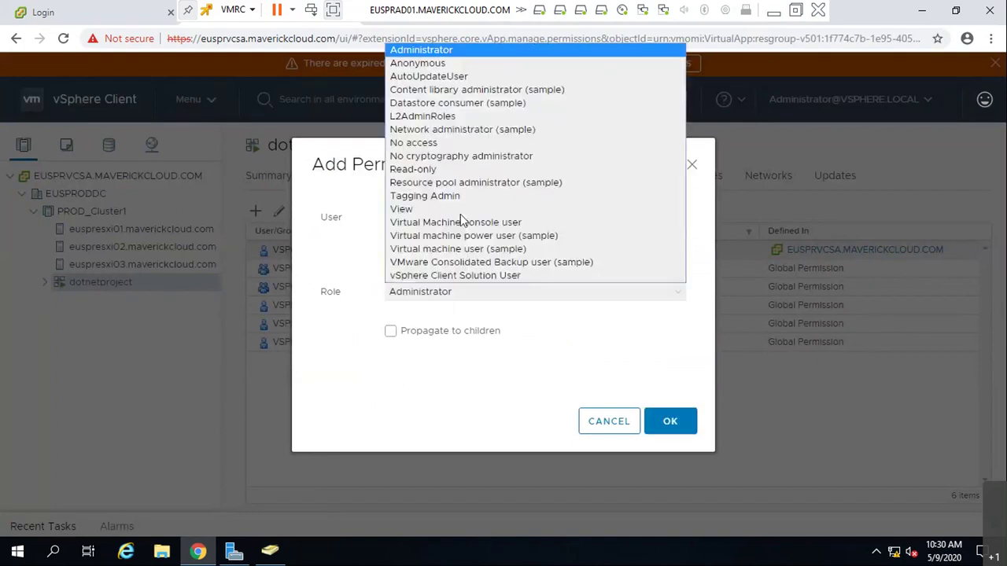
{"action": "left_click", "coordinate": [445, 50]}
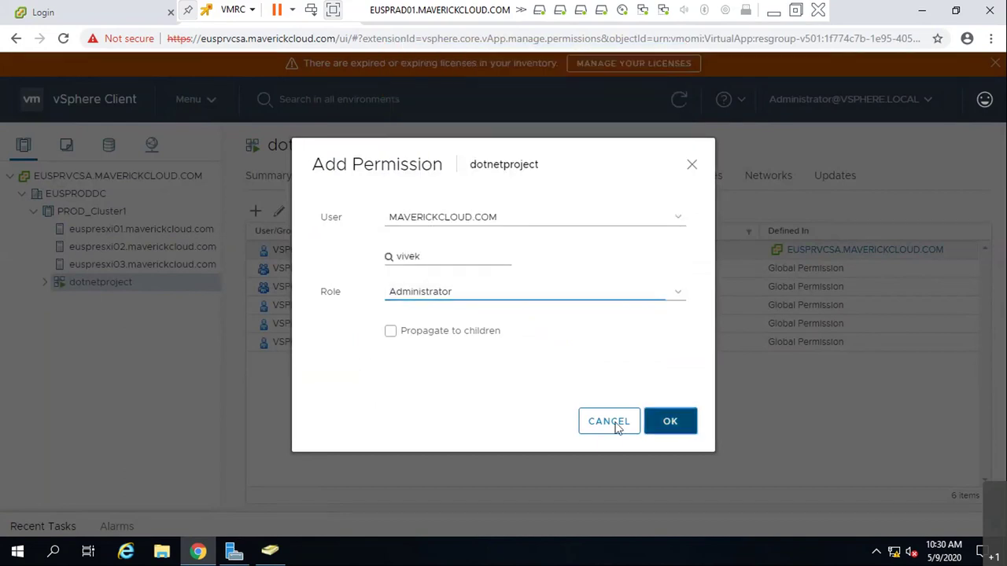
{"action": "left_click", "coordinate": [669, 421]}
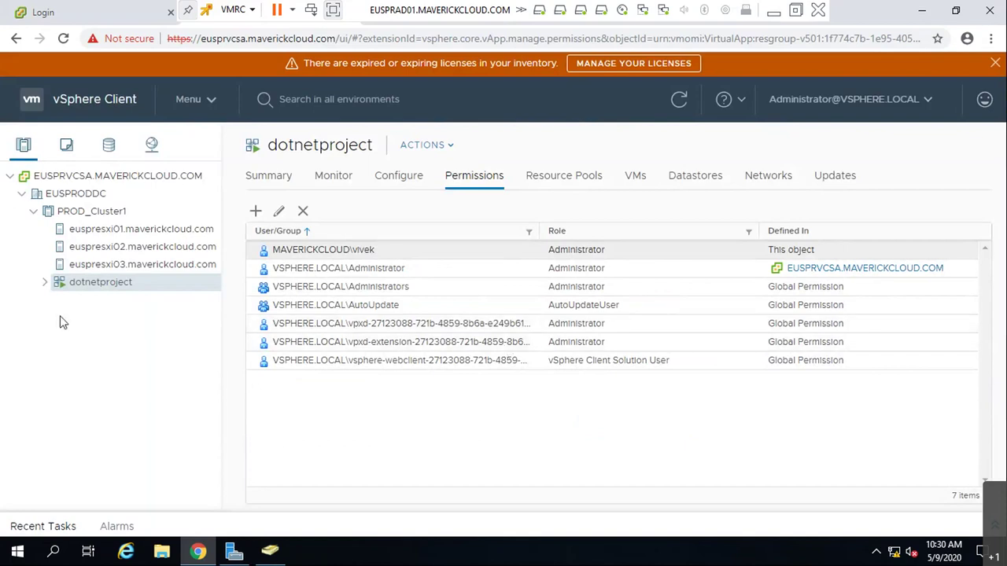
- Dismiss the license warning banner and log out of vSphere
{"action": "left_click", "coordinate": [994, 63]}
{"action": "left_click", "coordinate": [822, 77]}
{"action": "left_click", "coordinate": [822, 199]}
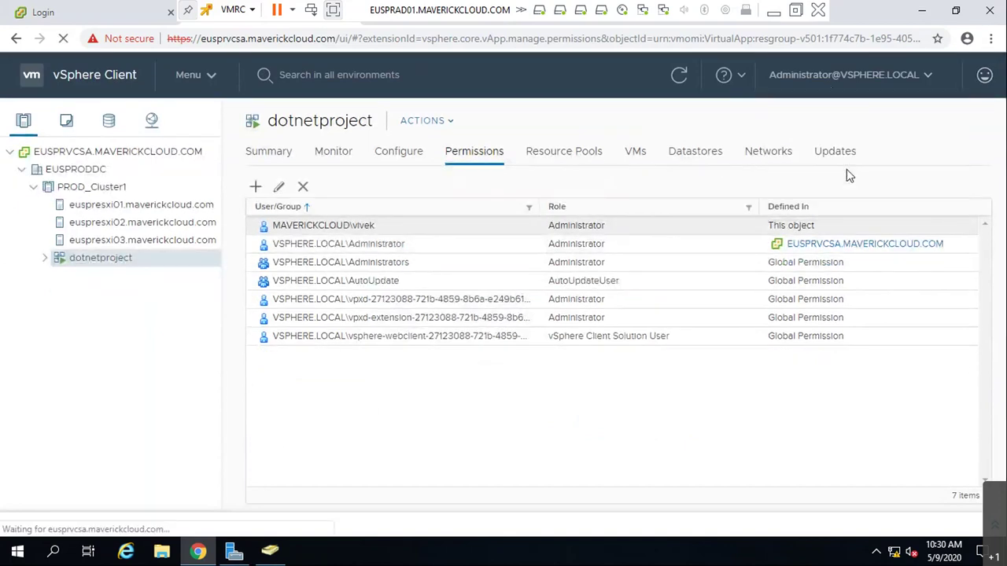
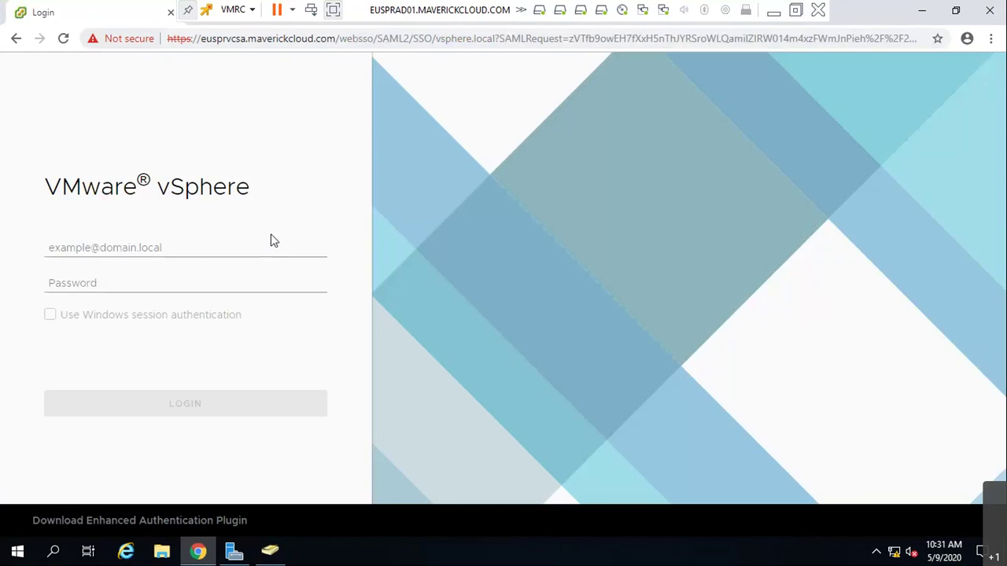
- Log in to the vSphere Client with the domain administrator's user name and password
{"action": "left_click", "coordinate": [251, 249]}
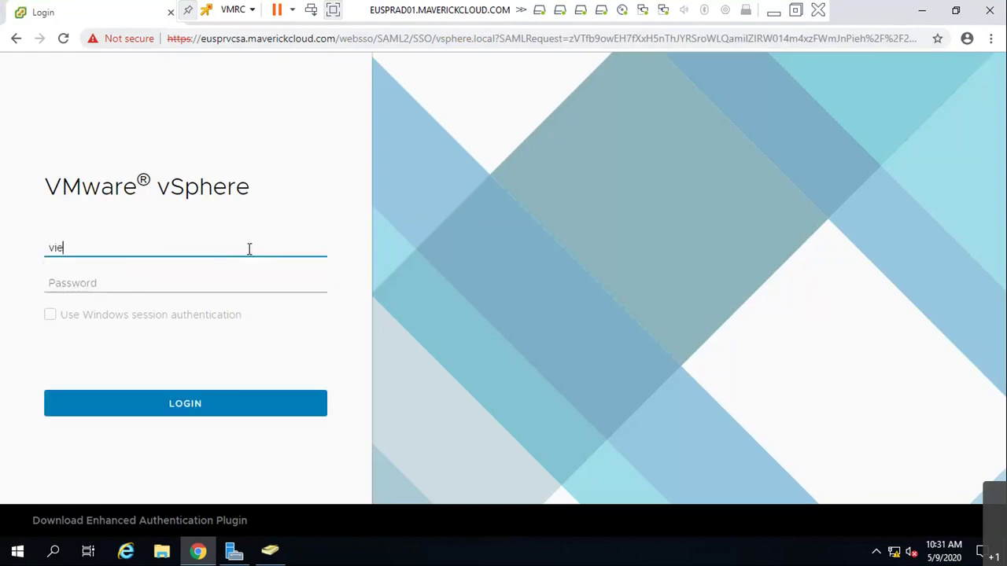
{"action": "key", "text": "Tab"}
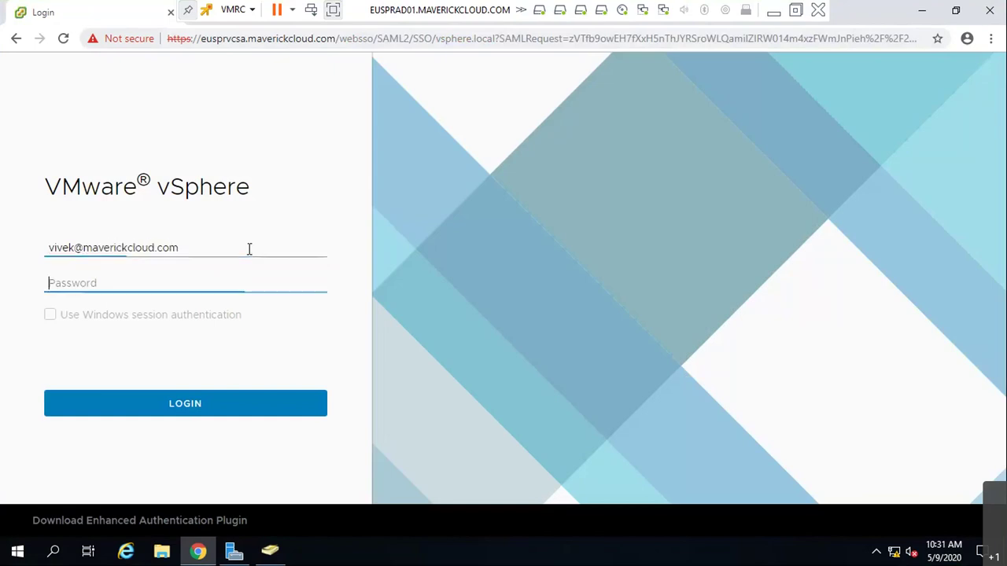
{"action": "type", "text": "********"}
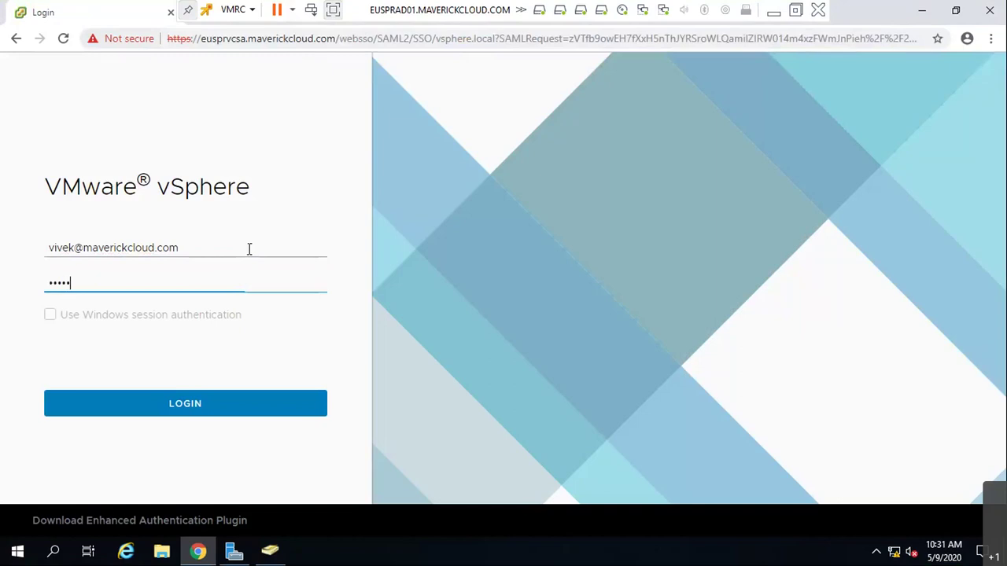
{"action": "type", "text": "*"}
{"action": "left_click", "coordinate": [214, 406]}
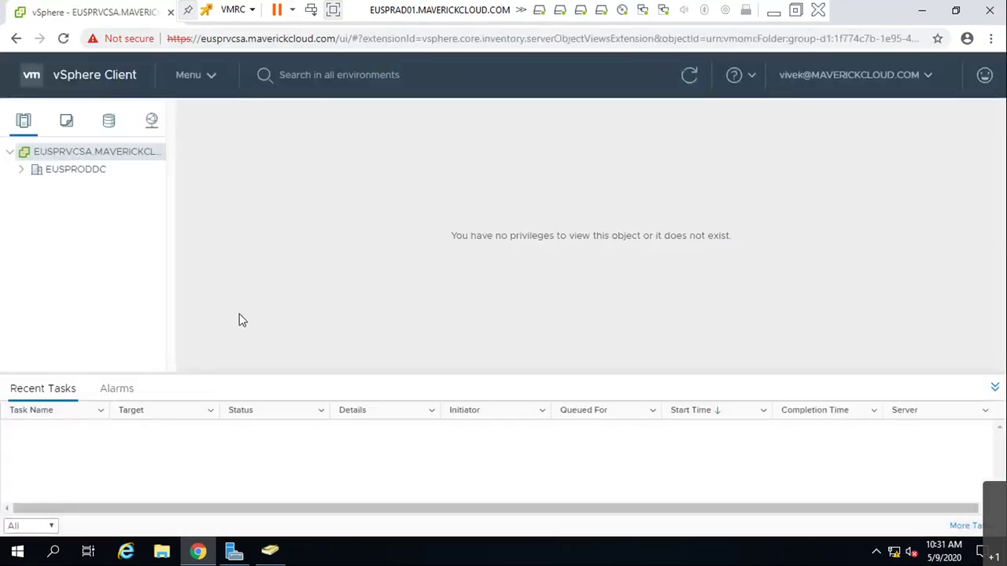
- Expand EUSPRODDC and PROD_Cluster1 in the navigator and select the dotnetproject vApp
{"action": "left_click", "coordinate": [995, 387]}
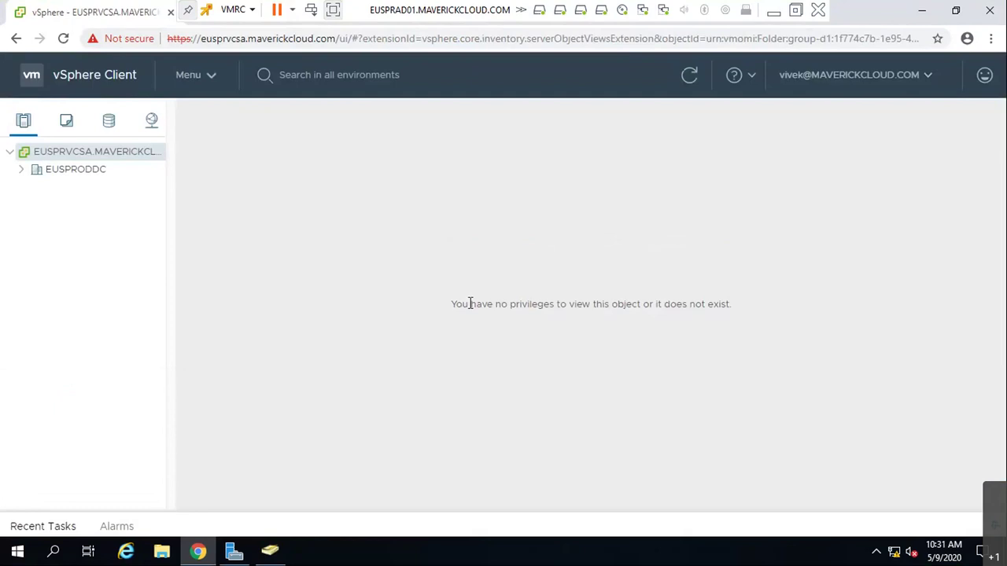
{"action": "left_click_drag", "start_coordinate": [446, 302], "coordinate": [738, 304]}
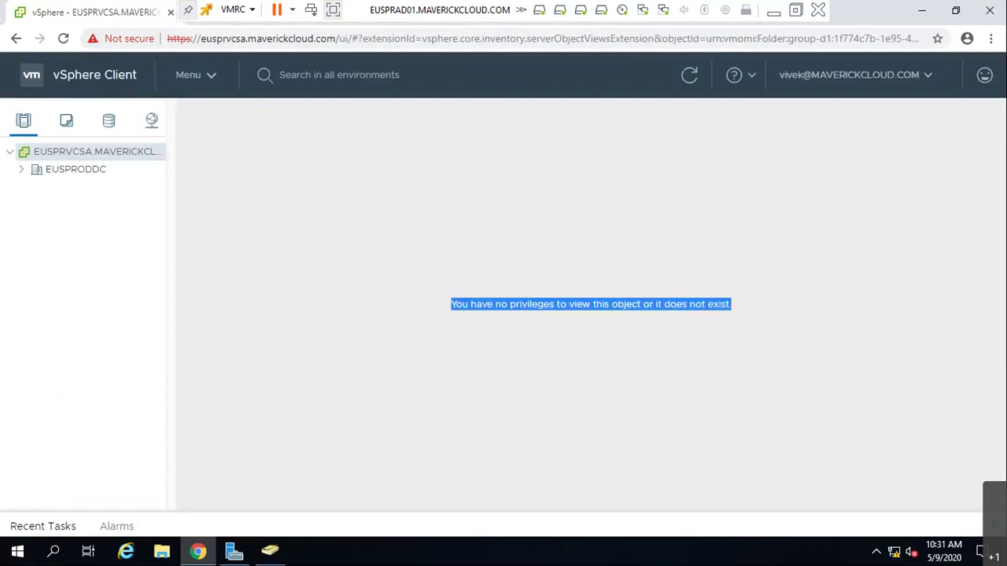
{"action": "left_click", "coordinate": [22, 169]}
{"action": "left_click", "coordinate": [33, 188]}
{"action": "left_click", "coordinate": [97, 167]}
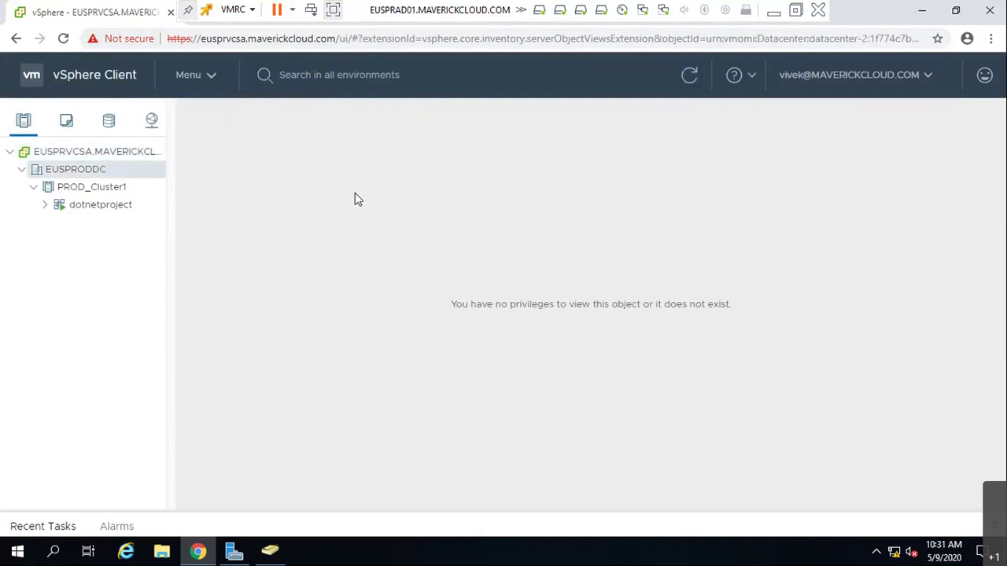
{"action": "left_click", "coordinate": [63, 186]}
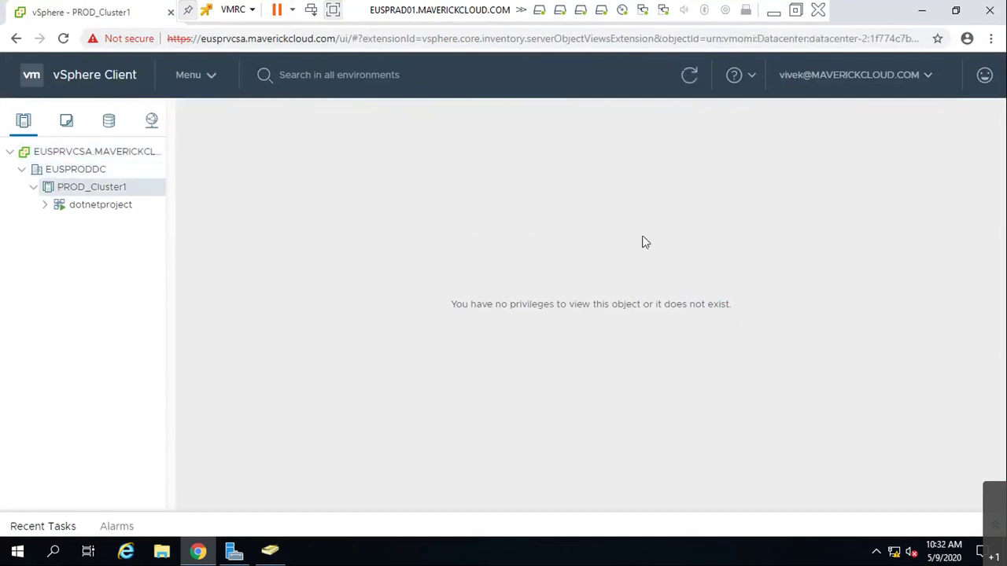
{"action": "left_click", "coordinate": [112, 206]}
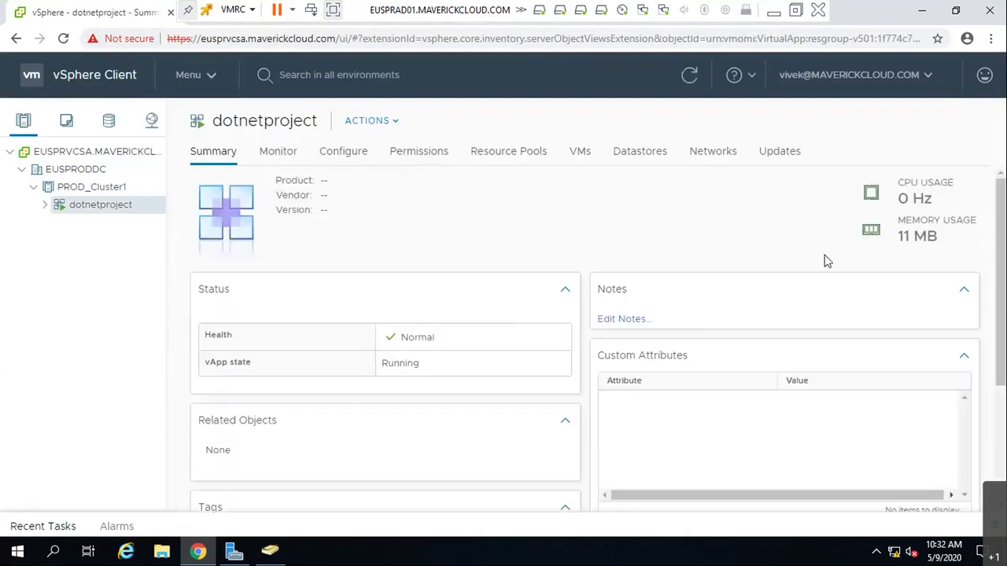
{"action": "left_click", "coordinate": [45, 205]}
- Check dotnetproject's virtual machines and child vApps, and look over its actions menu without applying anything
{"action": "left_click", "coordinate": [580, 155]}
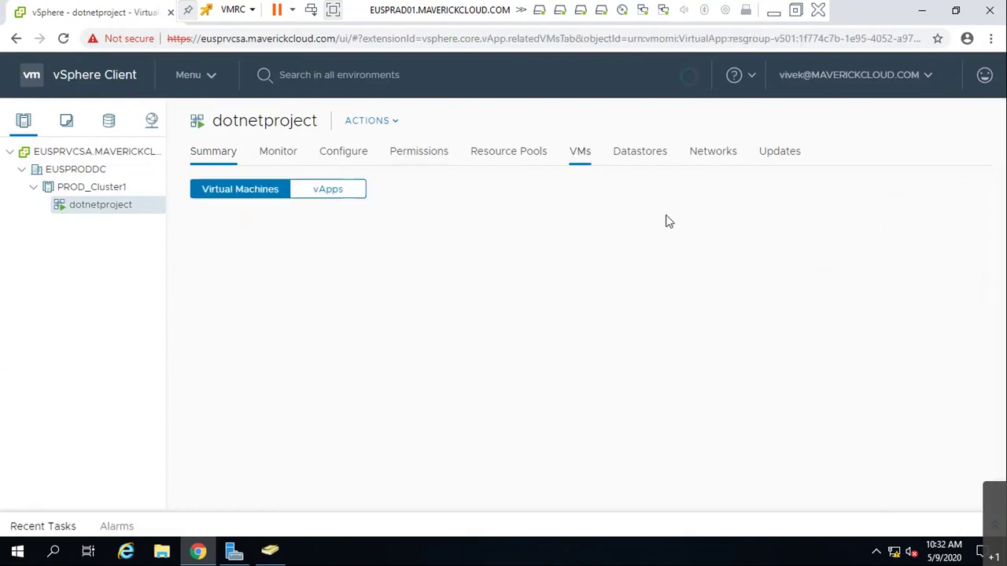
{"action": "left_click", "coordinate": [354, 190]}
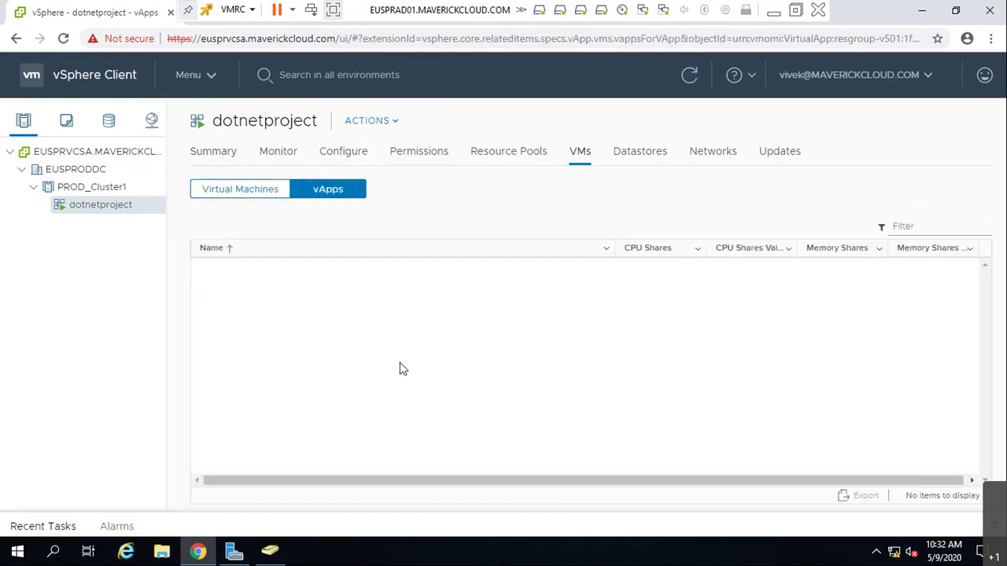
{"action": "right_click", "coordinate": [88, 209]}
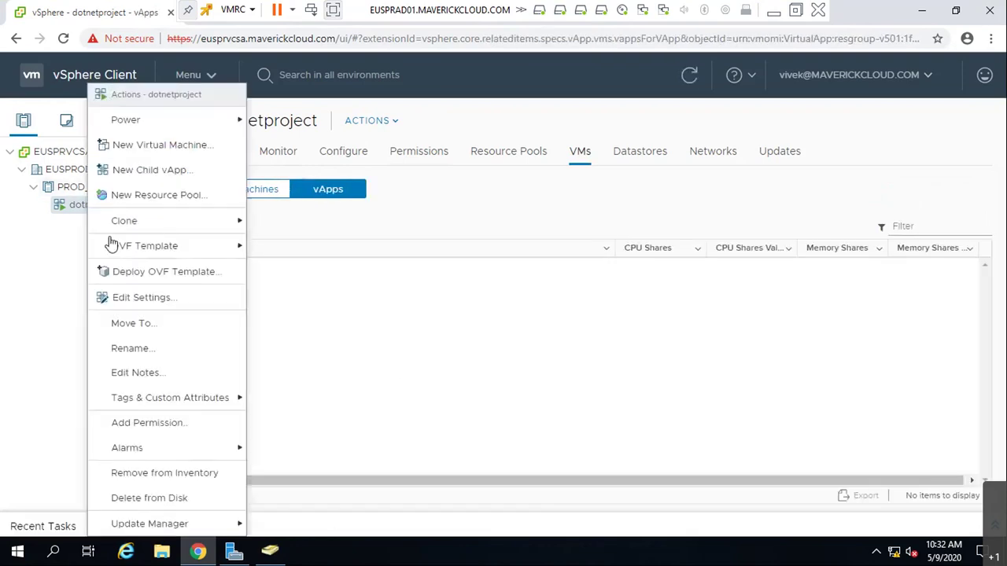
{"action": "left_click", "coordinate": [236, 151]}
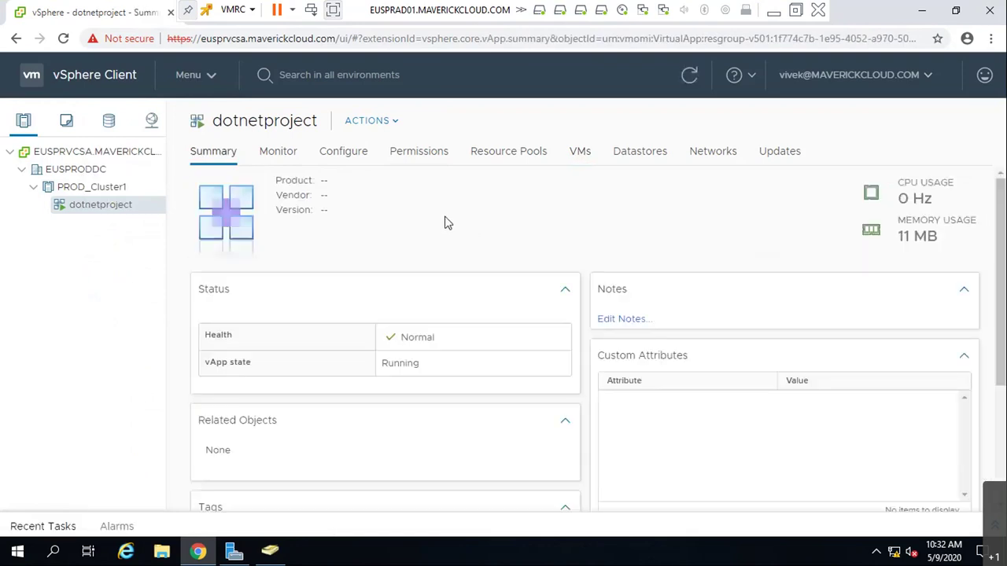
{"action": "left_click", "coordinate": [395, 122]}
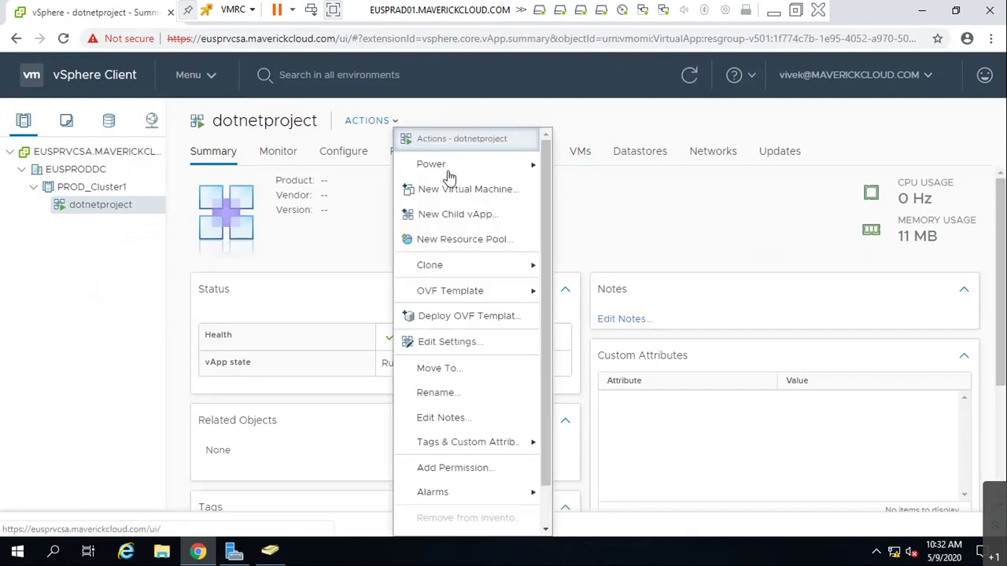
{"action": "mouse_move", "coordinate": [454, 176]}
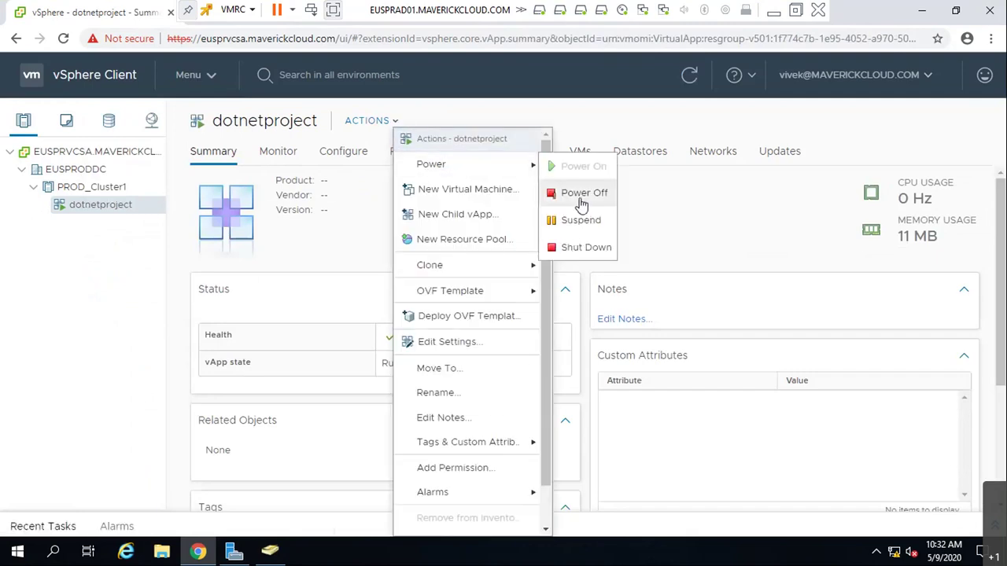
{"action": "left_click", "coordinate": [110, 273]}
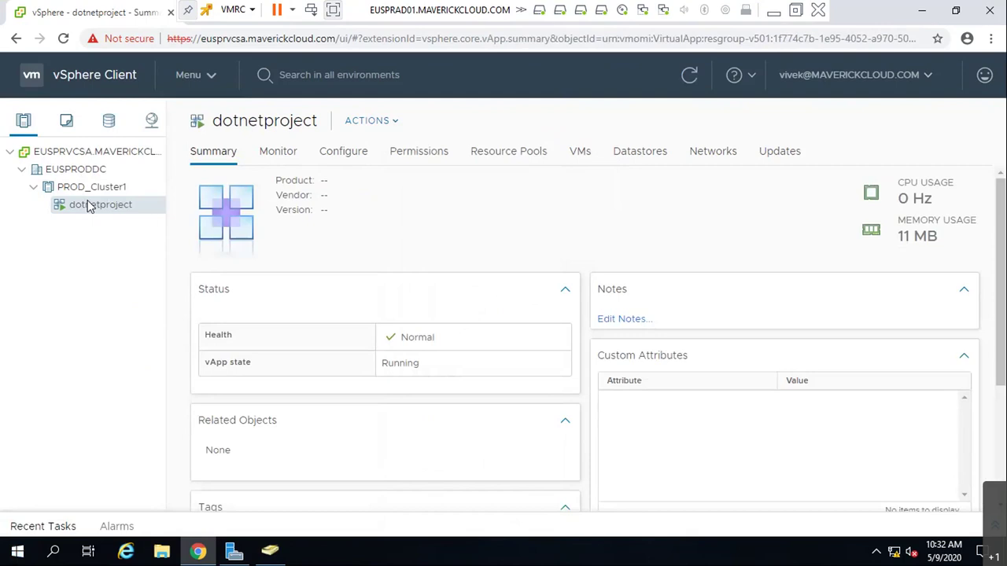
- Browse dotnetproject's Updates, Networks, Datastores, VMs, Resource Pools and Permissions tabs, ending on Configure > Alarm Definitions
{"action": "left_click", "coordinate": [790, 158]}
{"action": "left_click", "coordinate": [708, 157]}
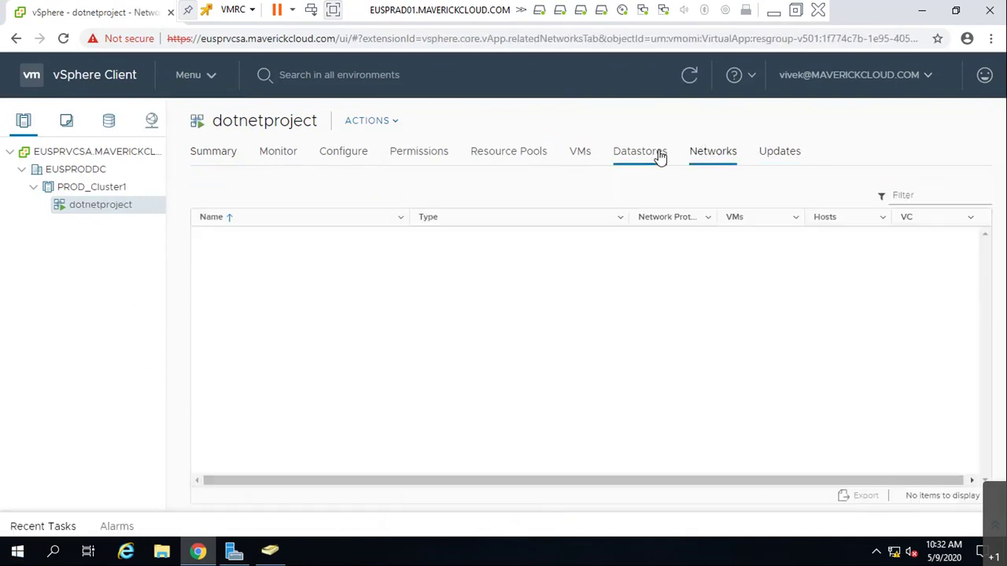
{"action": "left_click", "coordinate": [659, 156]}
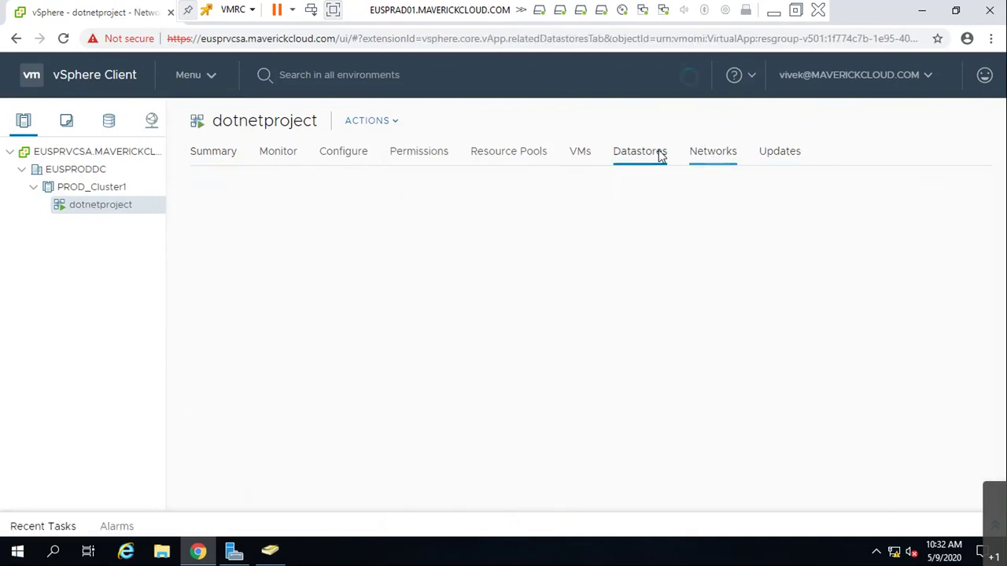
{"action": "left_click", "coordinate": [586, 158]}
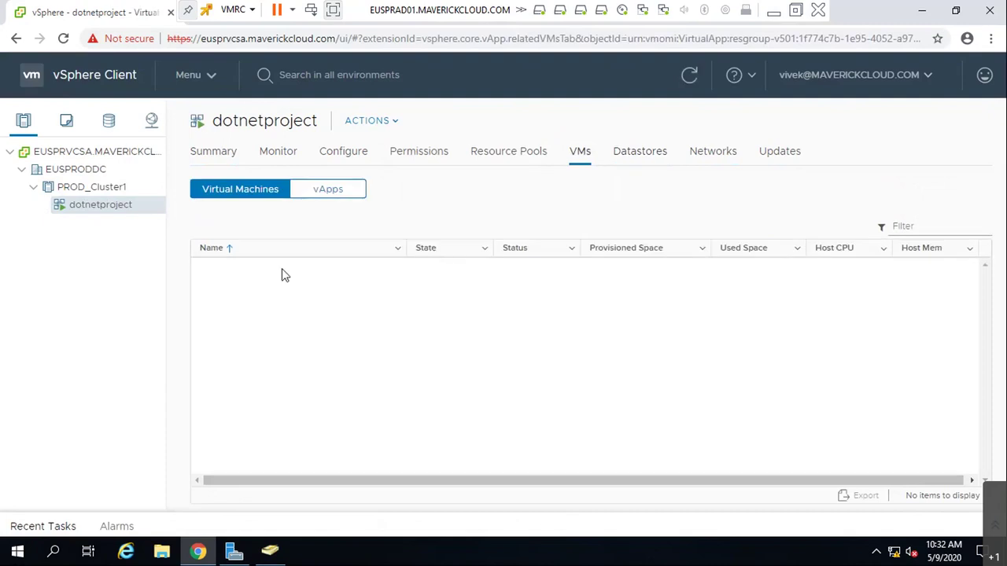
{"action": "left_click", "coordinate": [328, 193]}
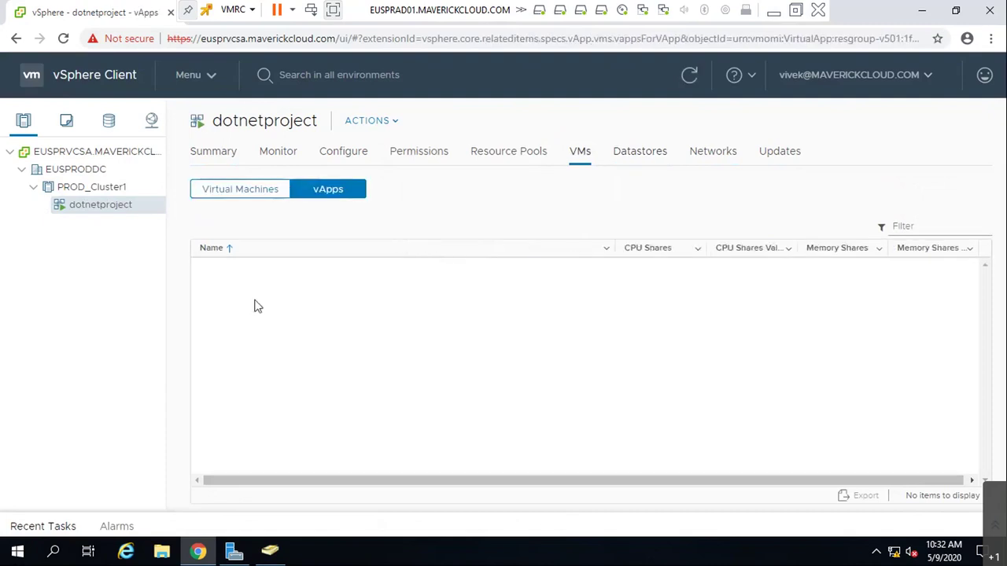
{"action": "left_click", "coordinate": [525, 154]}
{"action": "left_click", "coordinate": [404, 153]}
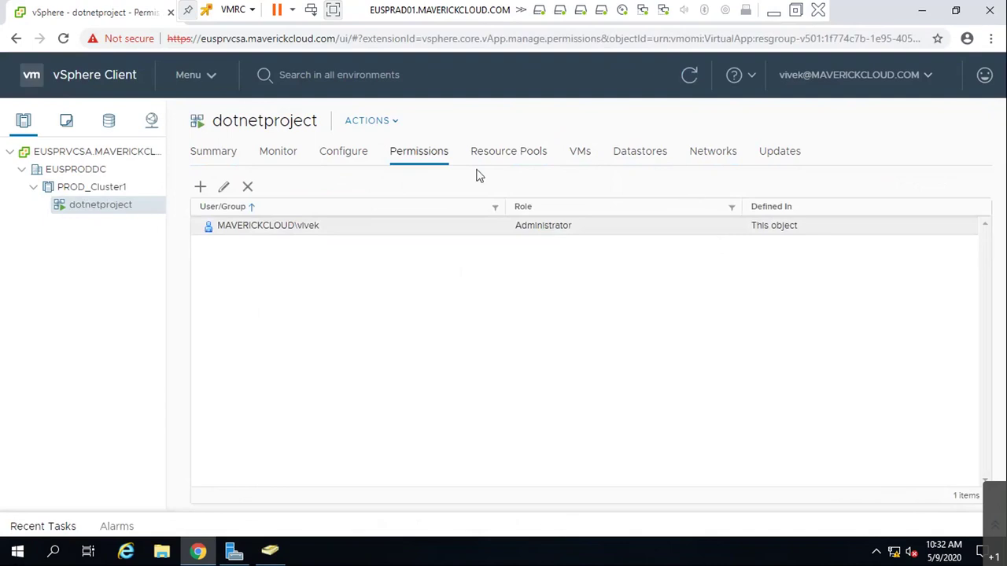
{"action": "left_click", "coordinate": [340, 155]}
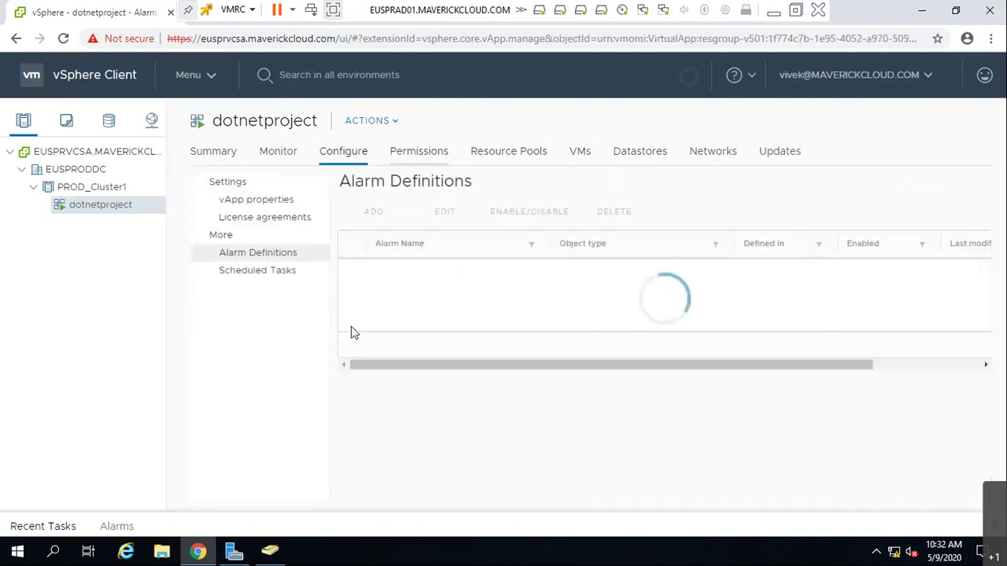
{"action": "left_click", "coordinate": [216, 155]}
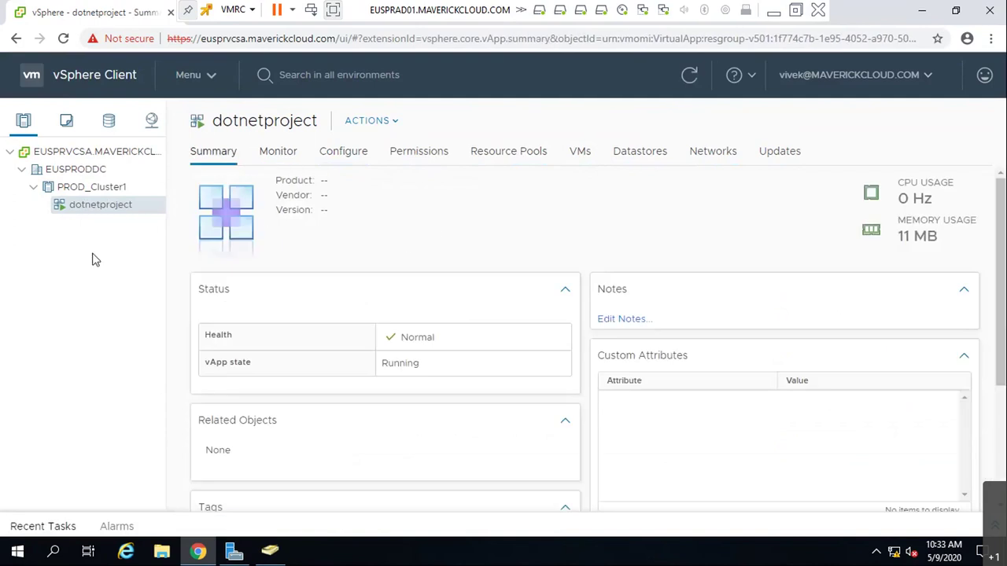
{"action": "left_click", "coordinate": [340, 153]}
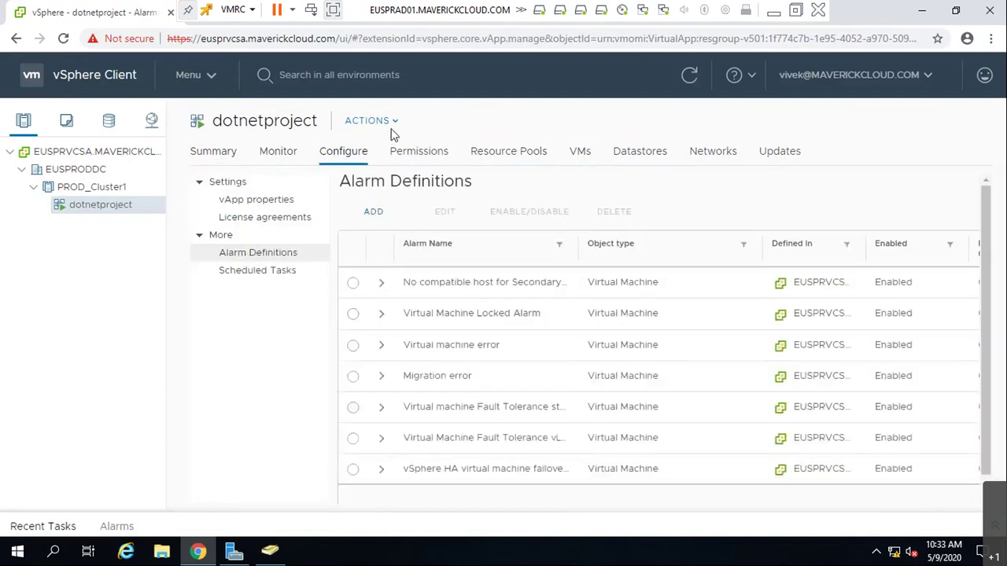
- Open the dotnetproject vApp settings editor, cancel it, then view its vApp properties
{"action": "right_click", "coordinate": [71, 204]}
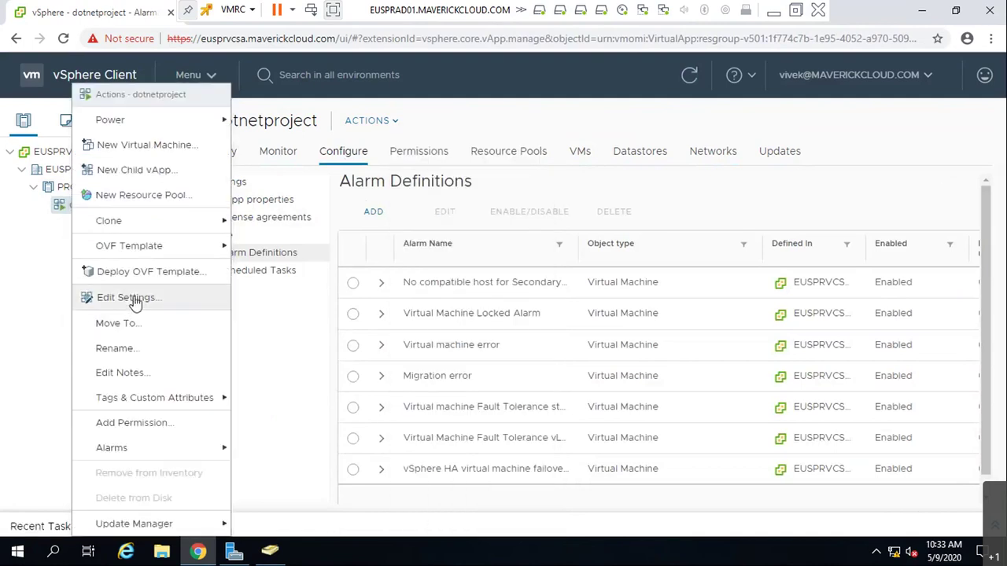
{"action": "left_click", "coordinate": [126, 298]}
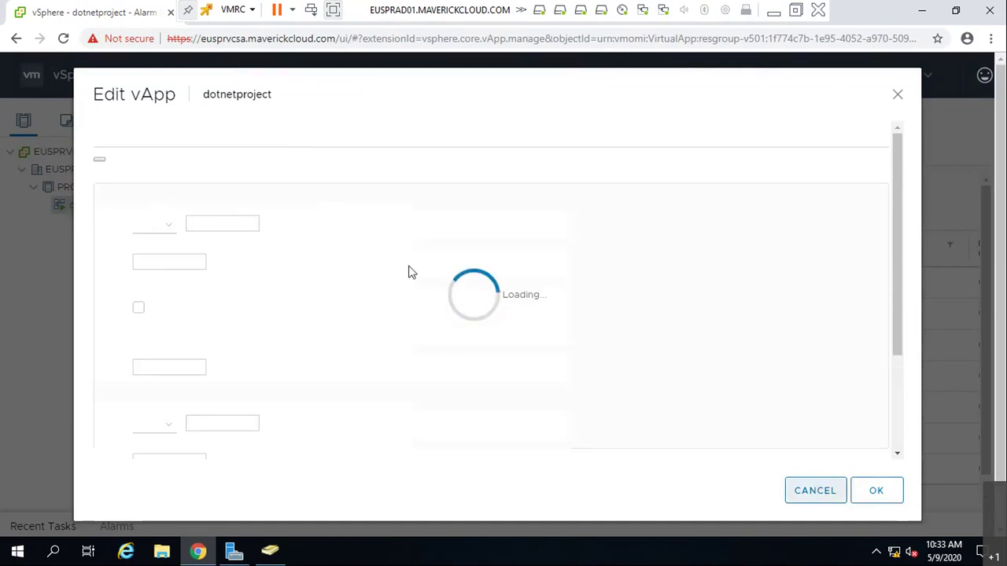
{"action": "key", "text": "Escape"}
{"action": "right_click", "coordinate": [130, 206]}
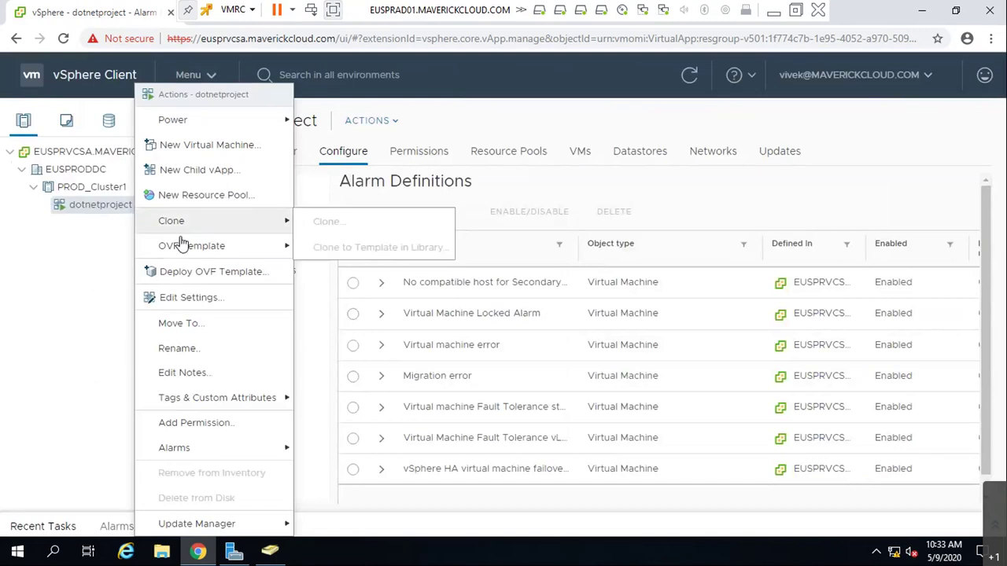
{"action": "left_click", "coordinate": [193, 298]}
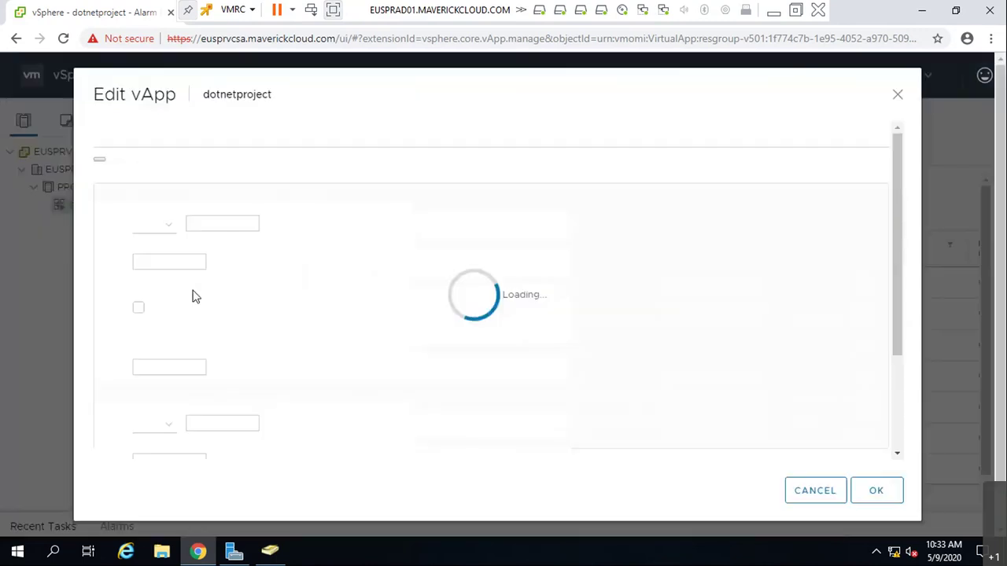
{"action": "left_click", "coordinate": [815, 491]}
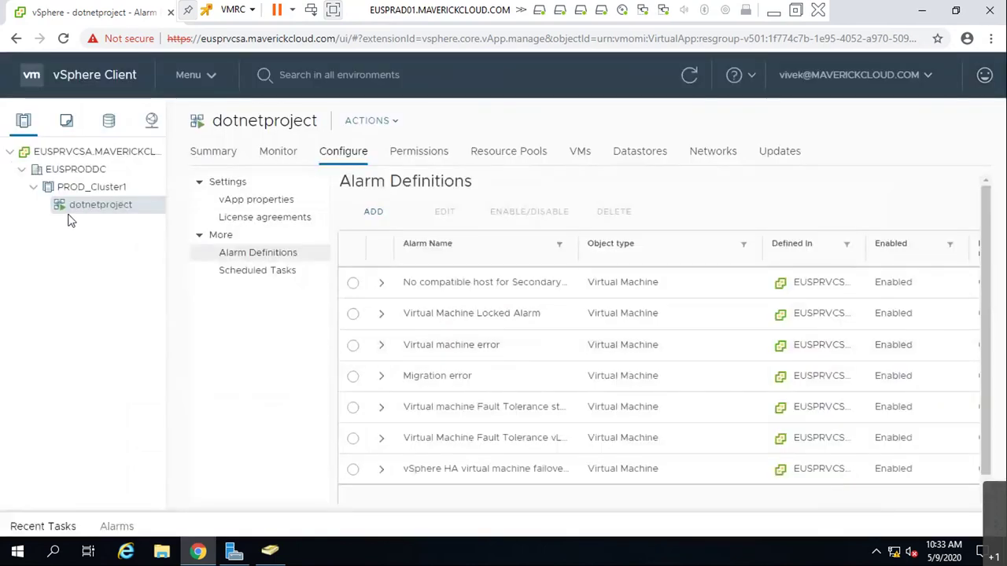
{"action": "left_click", "coordinate": [275, 201]}
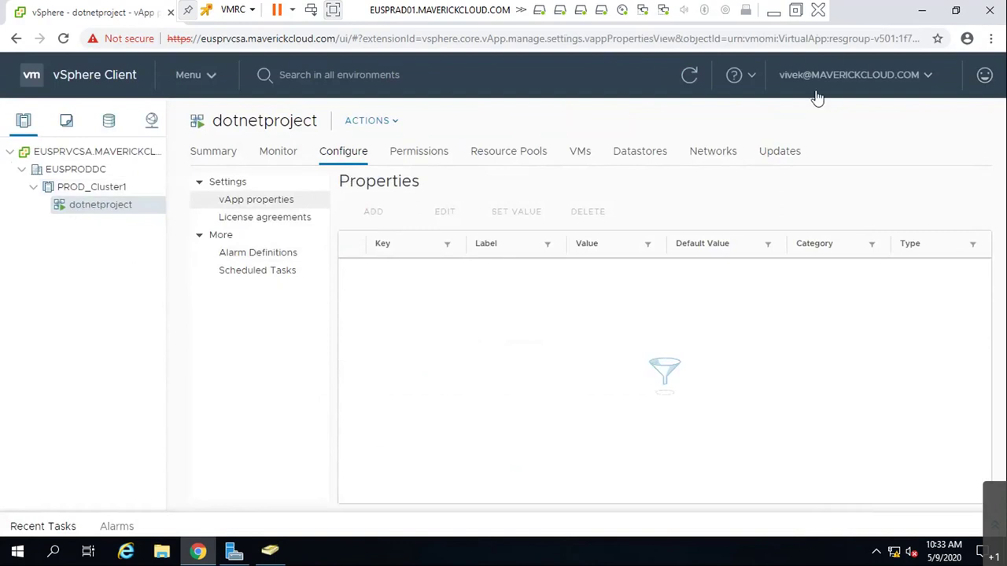
- Sign out and attempt login with the first domain admin account's user name and password
{"action": "left_click", "coordinate": [893, 79]}
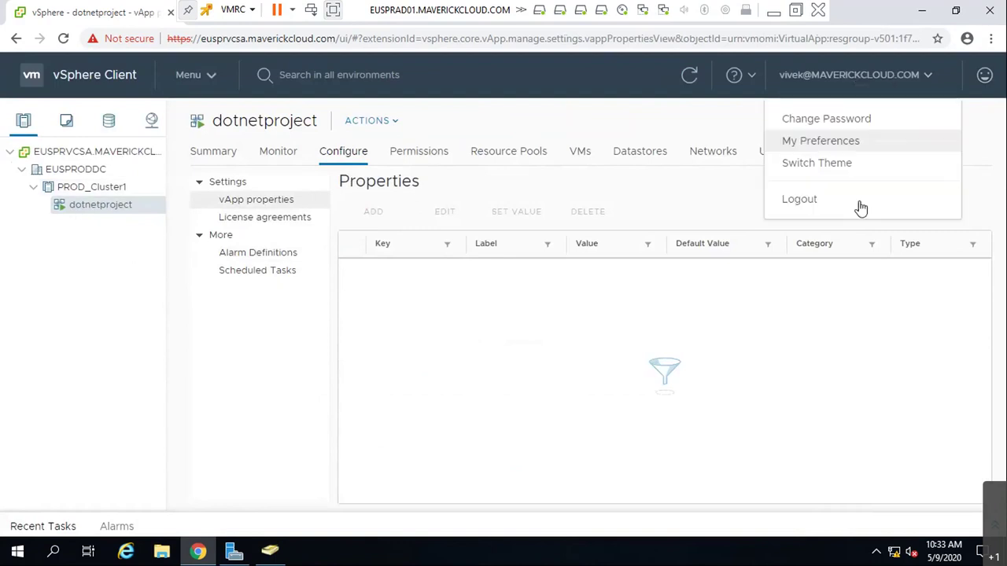
{"action": "left_click", "coordinate": [799, 200]}
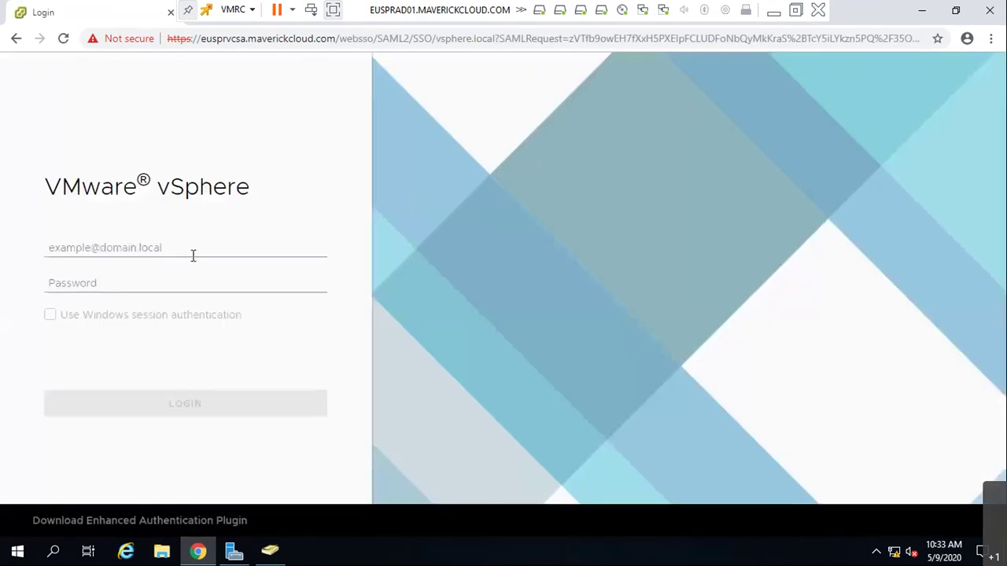
{"action": "left_click", "coordinate": [191, 250]}
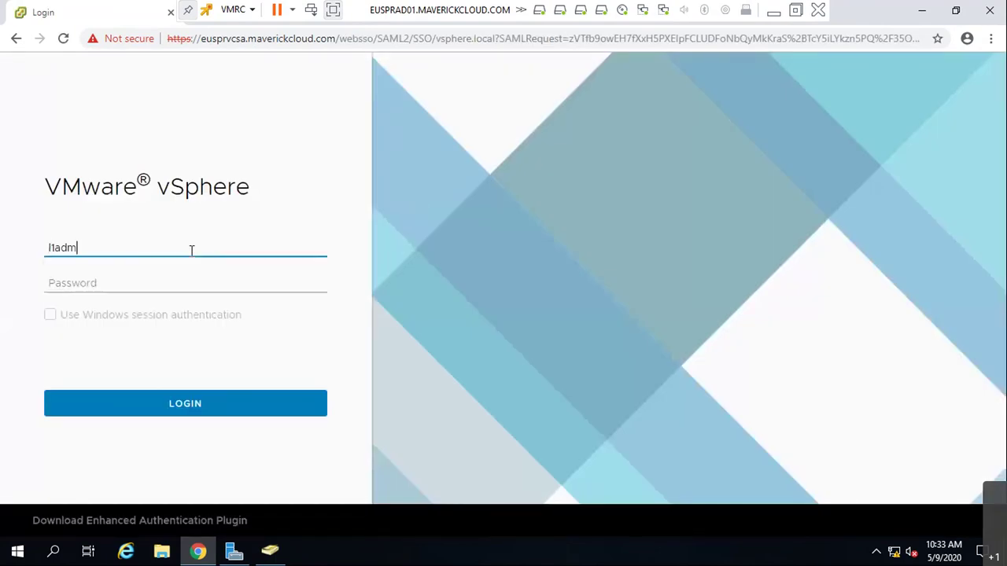
{"action": "left_click", "coordinate": [182, 283]}
{"action": "type", "text": "******"}
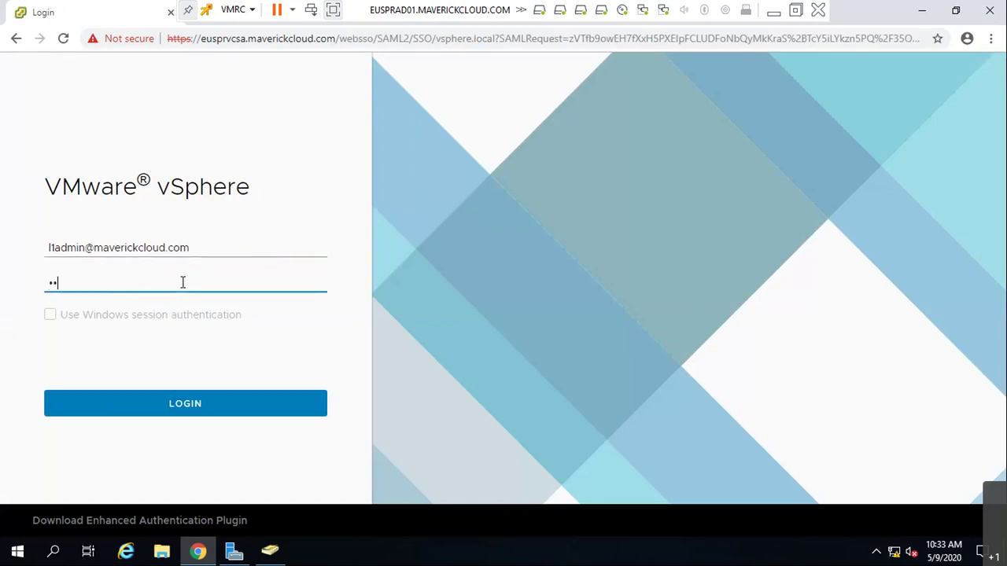
{"action": "type", "text": "***"}
{"action": "key", "text": "Return"}
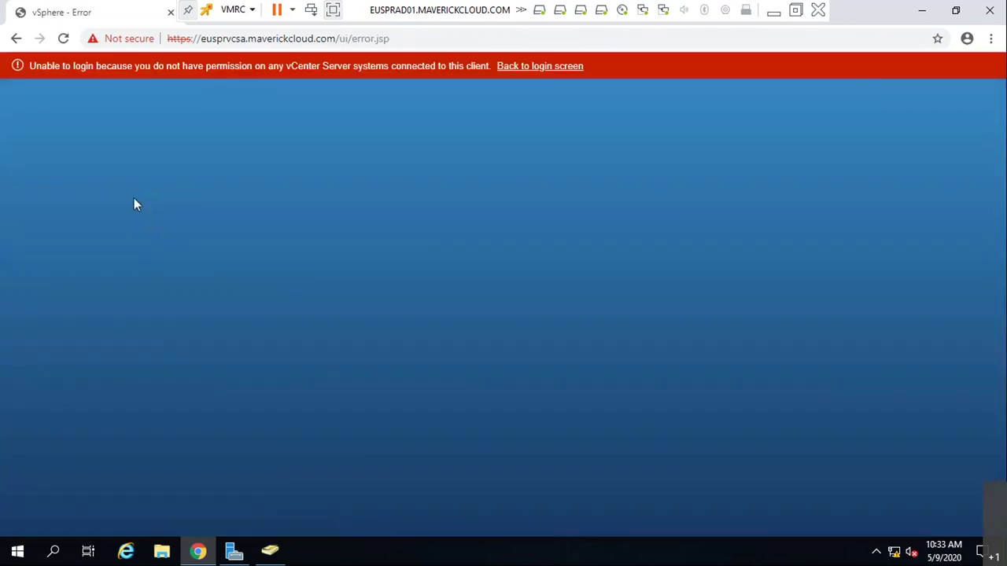
- Return to the login page and try signing in with a second domain admin account
{"action": "left_click", "coordinate": [541, 70]}
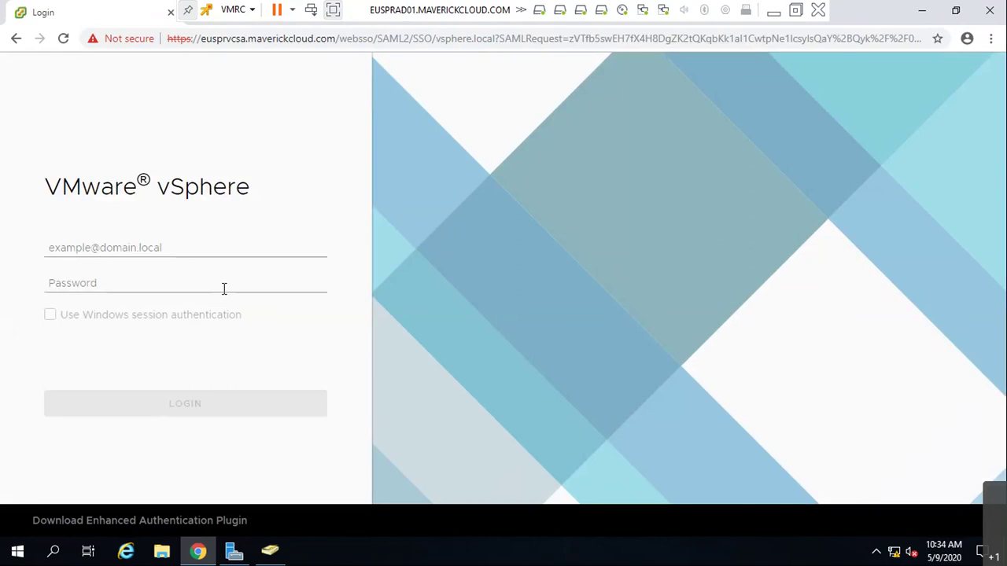
{"action": "left_click", "coordinate": [200, 246]}
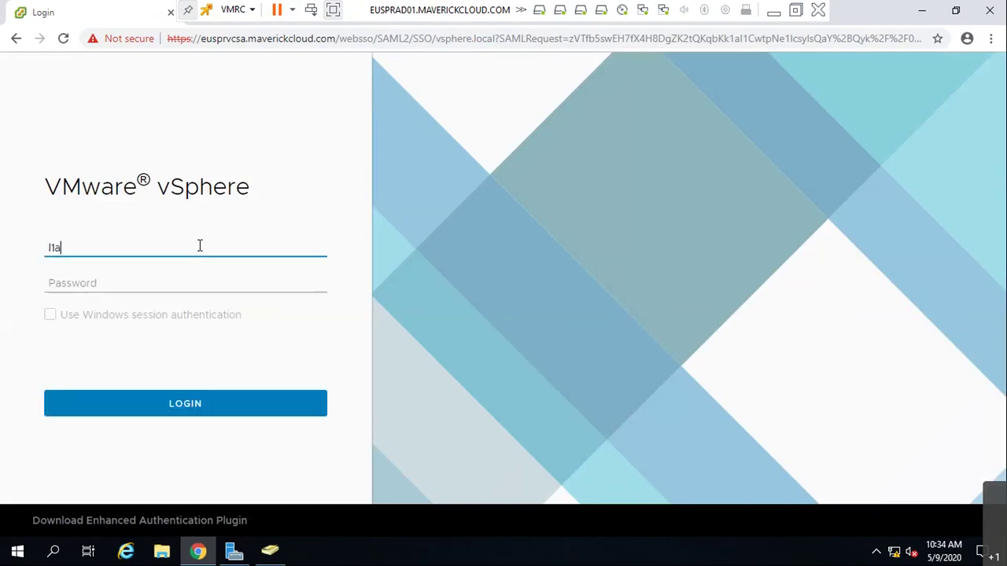
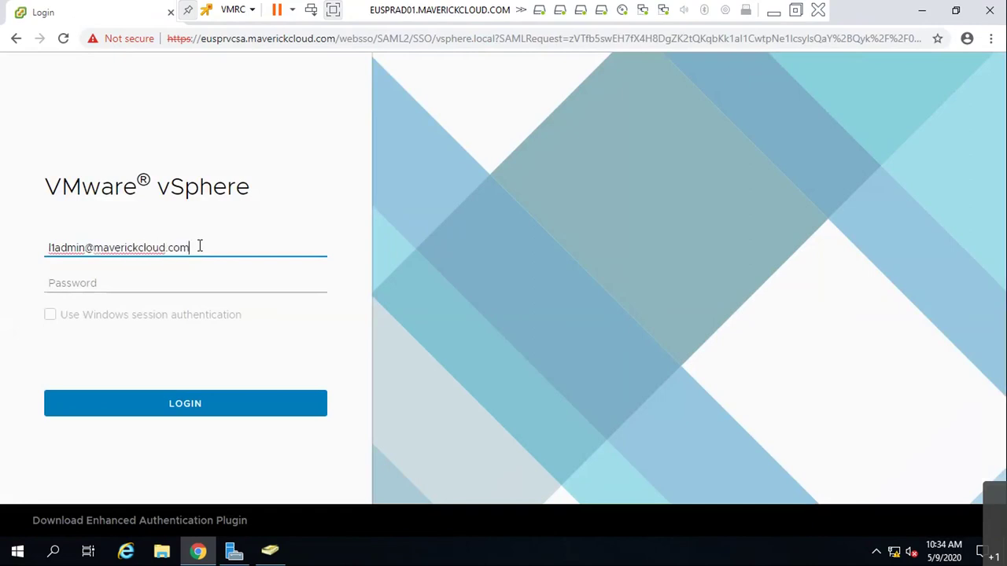
{"action": "key", "text": "Tab"}
{"action": "type", "text": "•••••••"}
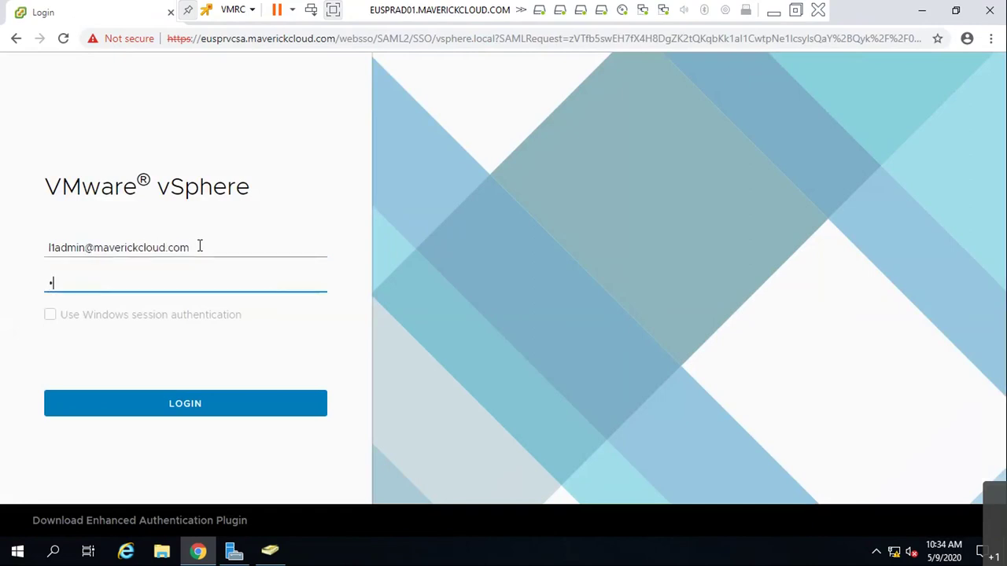
{"action": "type", "text": "••"}
{"action": "key", "text": "Return"}
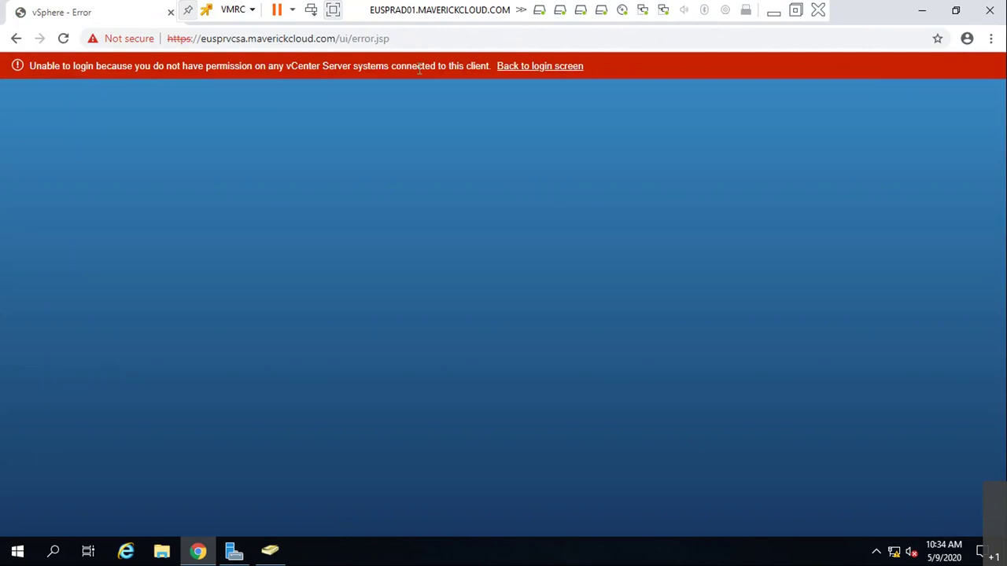
- Back at the login page, submit another maverickcloud.com admin account's user name and password
{"action": "left_click", "coordinate": [538, 69]}
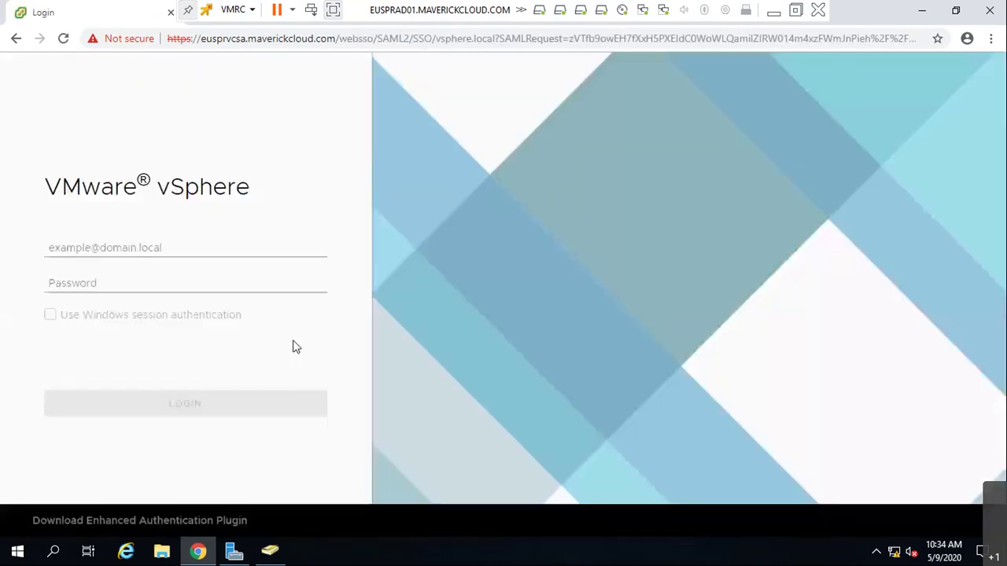
{"action": "left_click", "coordinate": [151, 247]}
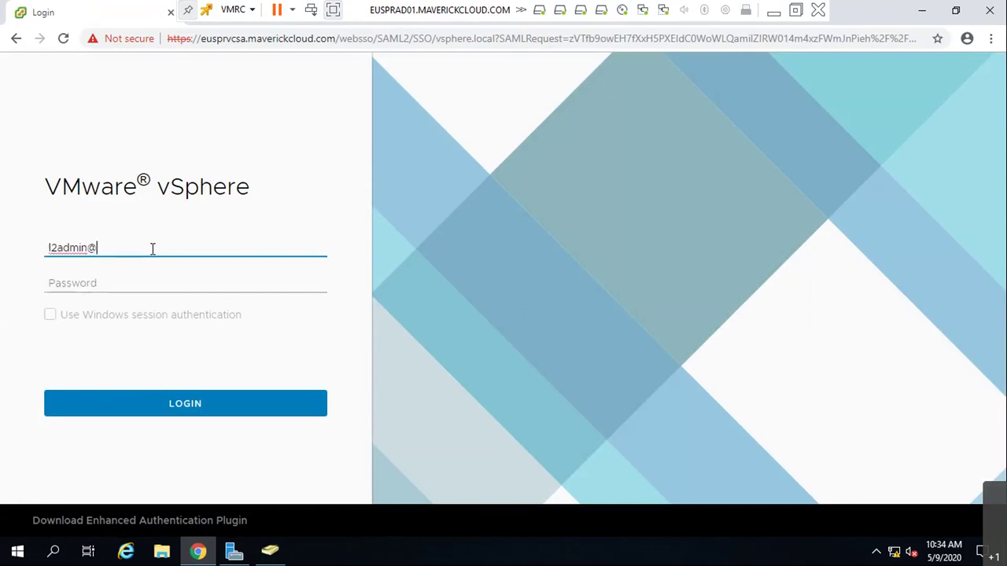
{"action": "key", "text": "Tab"}
{"action": "type", "text": "*******"}
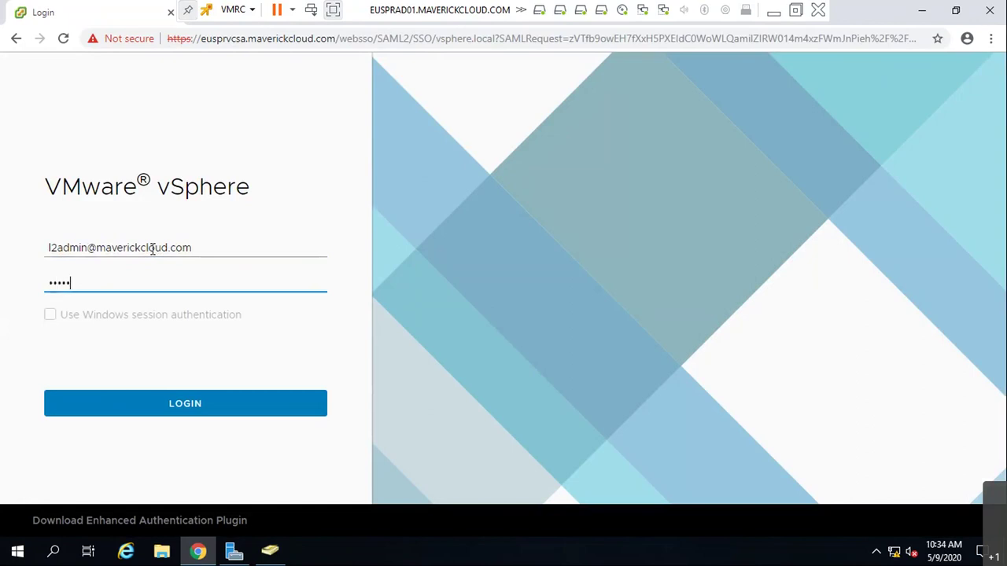
{"action": "type", "text": "**"}
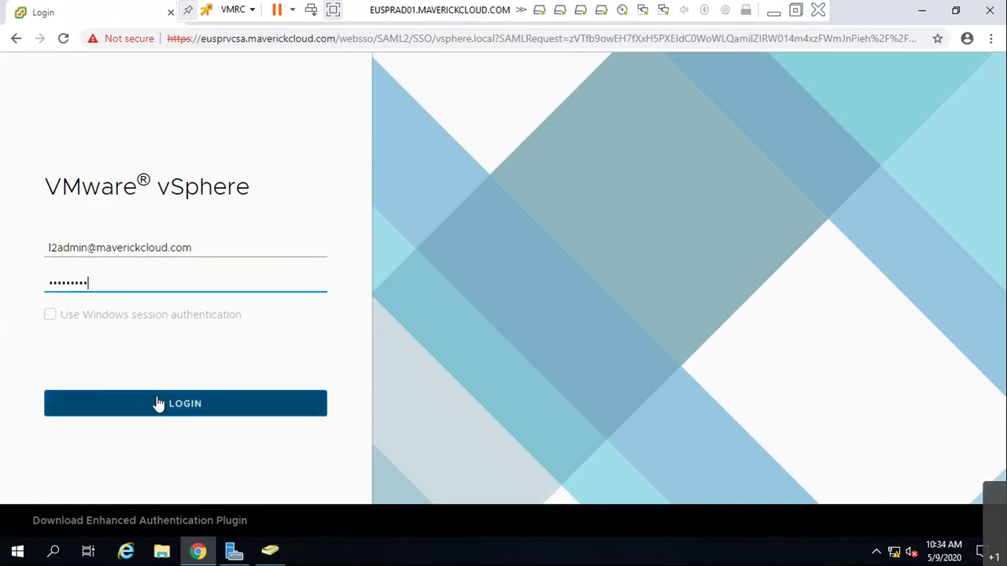
{"action": "left_click", "coordinate": [157, 405]}
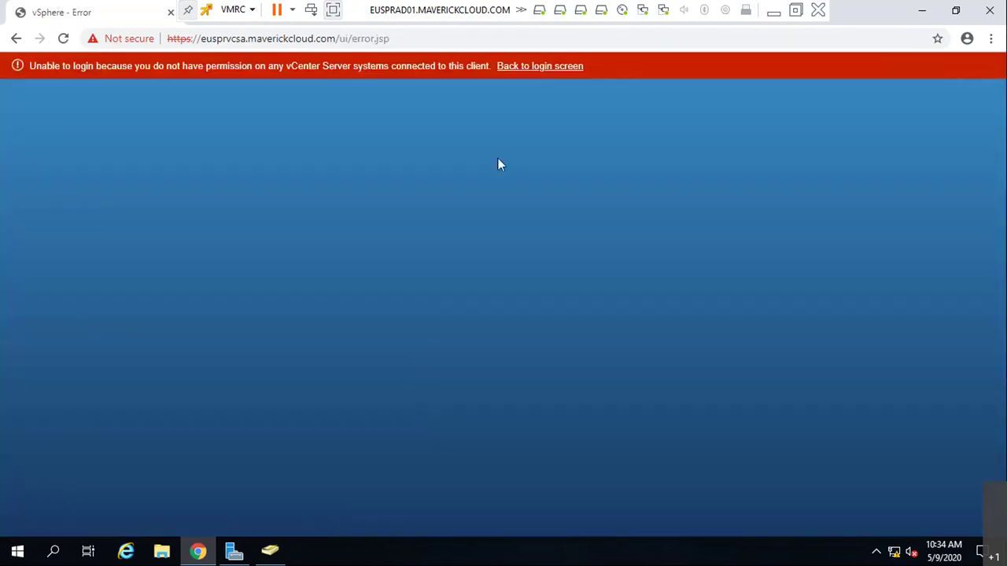
- Return to the login page and try signing in with the third domain admin account
{"action": "left_click", "coordinate": [553, 67]}
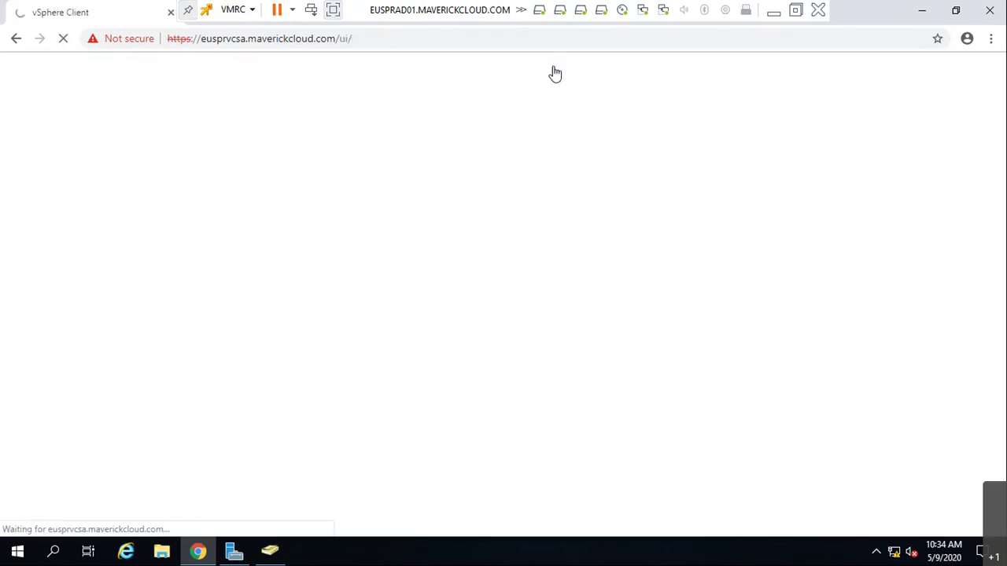
{"action": "left_click", "coordinate": [192, 252]}
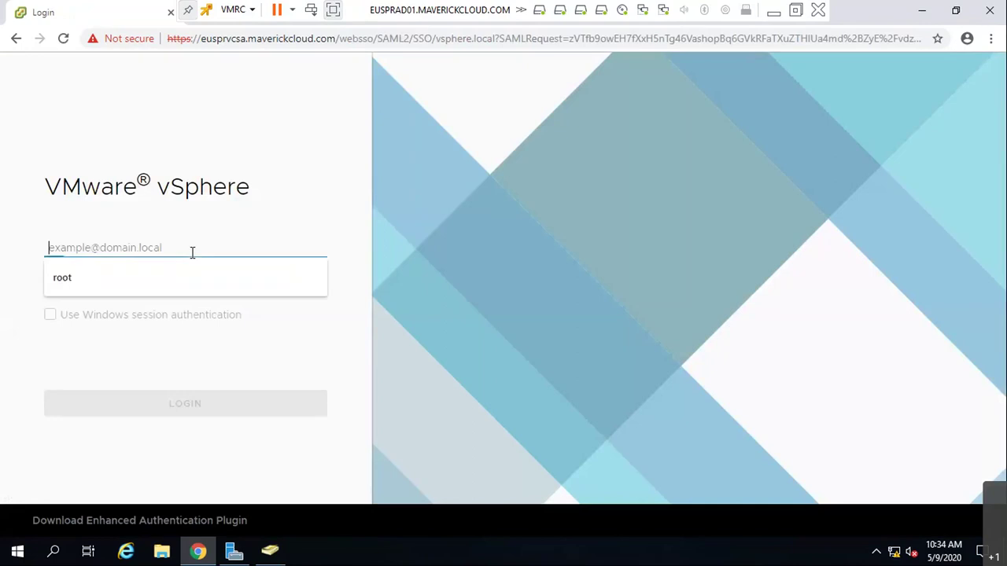
{"action": "key", "text": "Tab"}
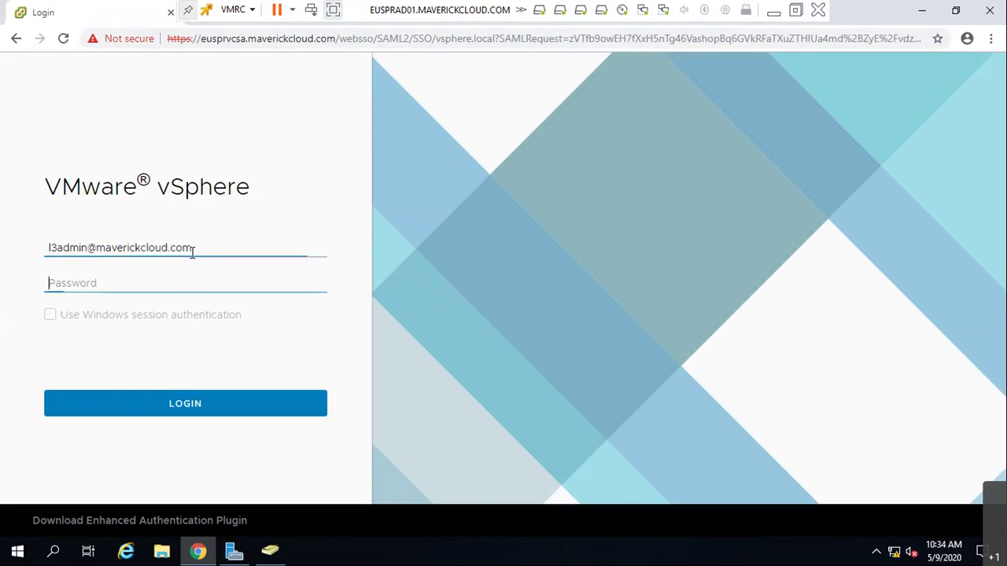
{"action": "type", "text": "*********"}
{"action": "key", "text": "Return"}
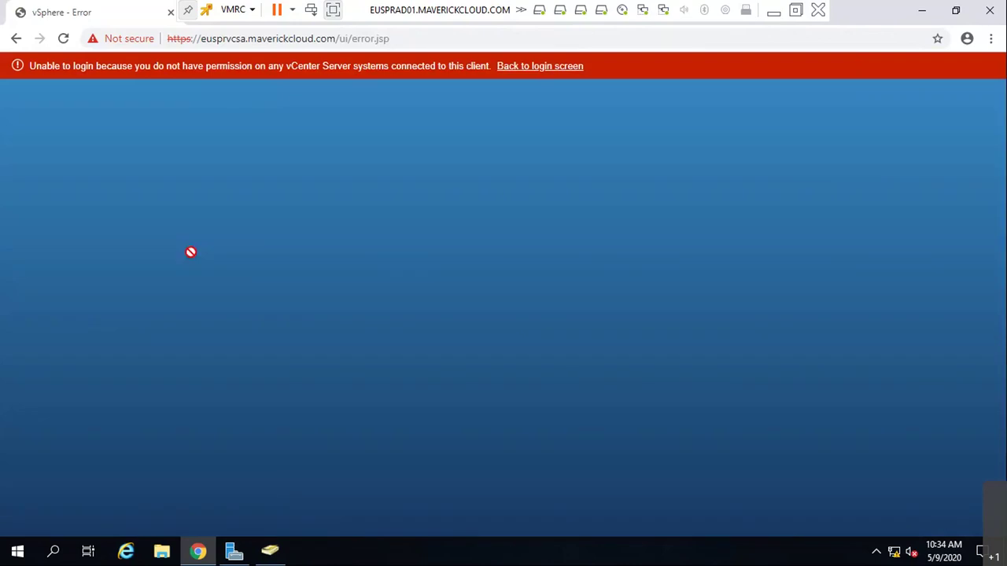
- Relaunch Chrome, retry the third account via the Login bookmark, then download the Enhanced Authentication Plugin
{"action": "left_click", "coordinate": [990, 11]}
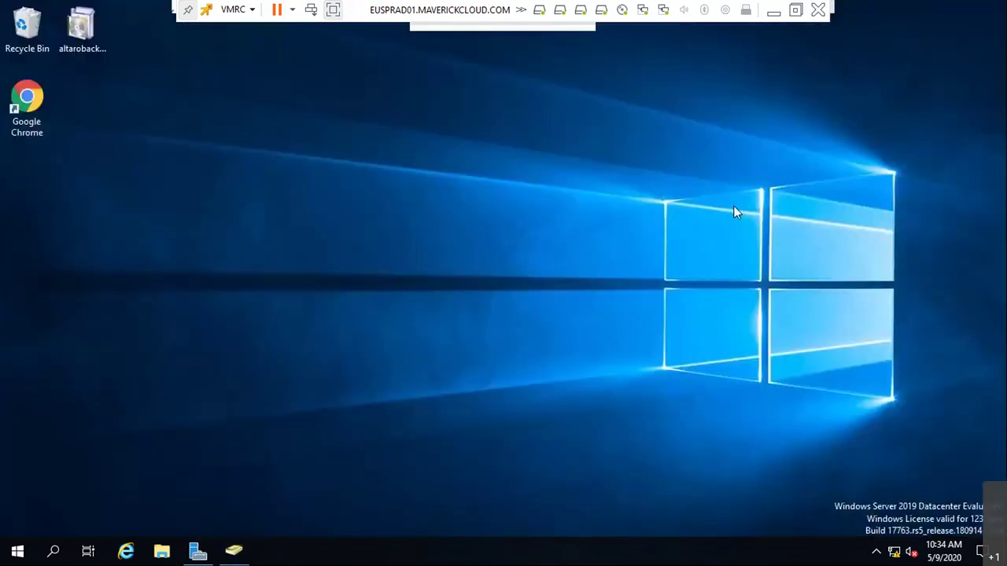
{"action": "double_click", "coordinate": [28, 110]}
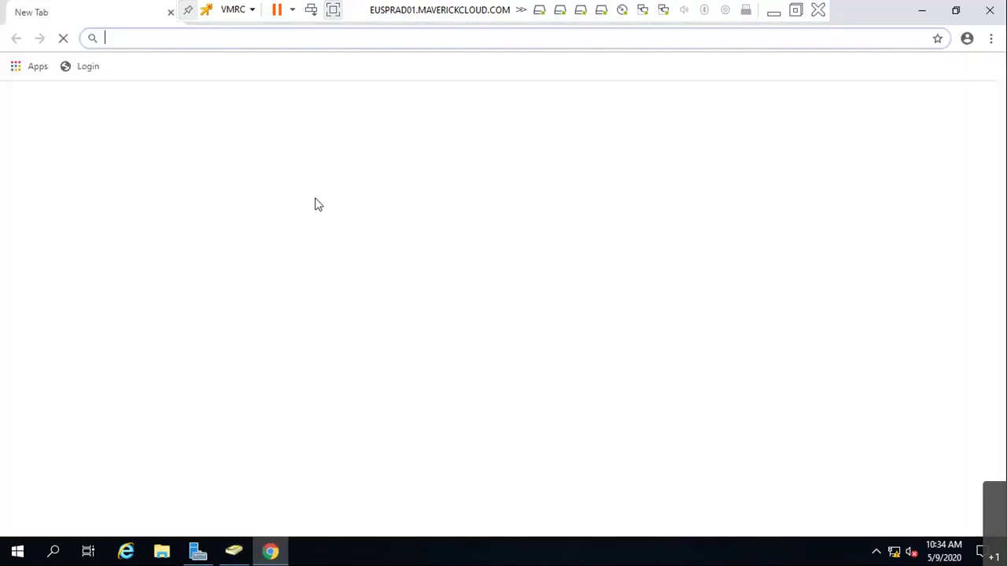
{"action": "left_click", "coordinate": [407, 385]}
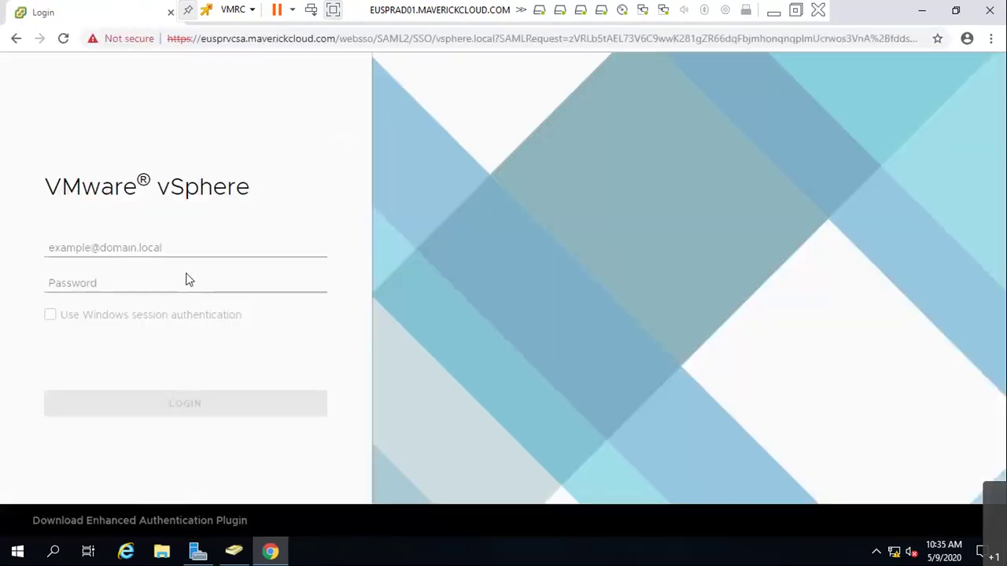
{"action": "left_click", "coordinate": [198, 247]}
{"action": "key", "text": "Tab"}
{"action": "type", "text": "*********"}
{"action": "key", "text": "Return"}
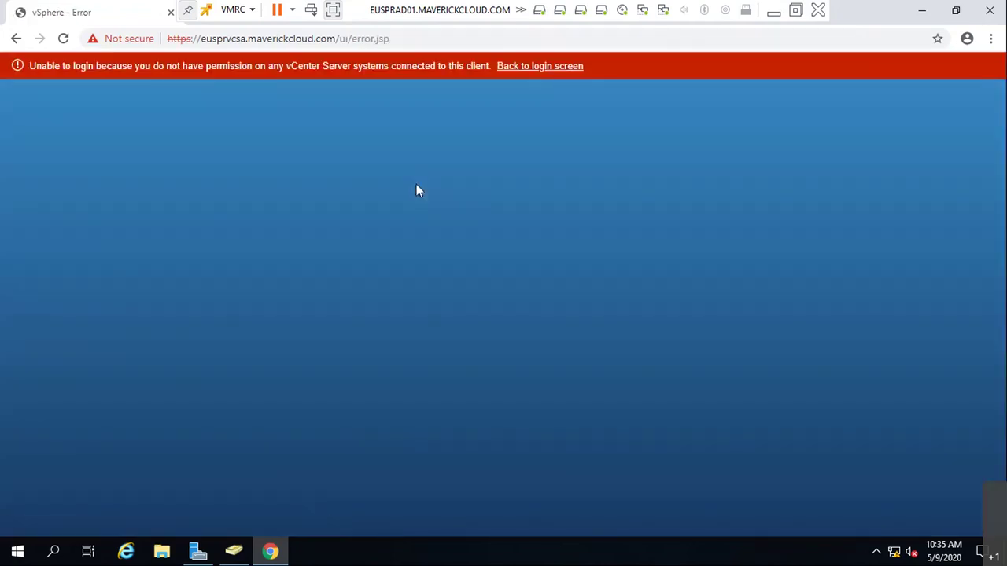
{"action": "left_click", "coordinate": [543, 67]}
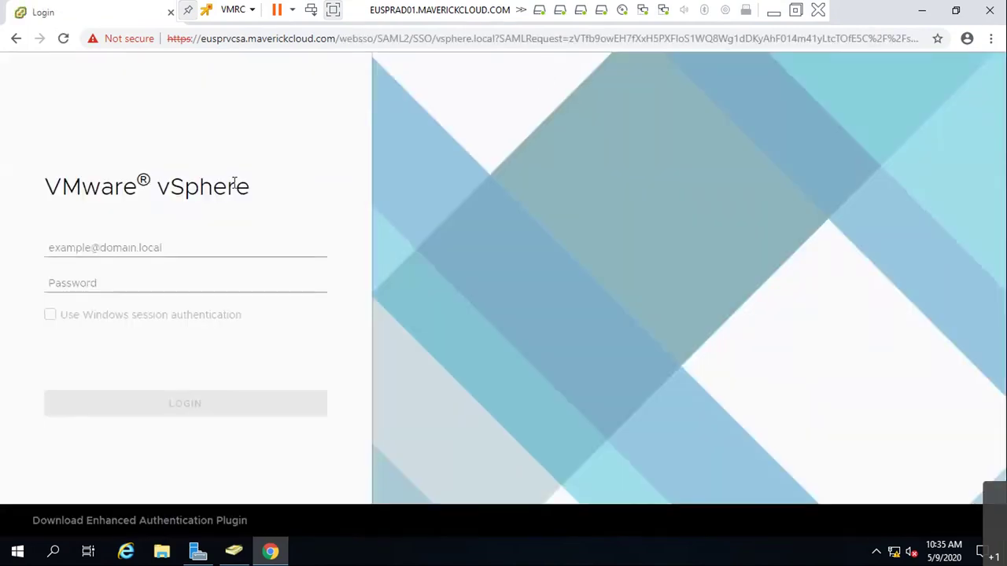
{"action": "left_click", "coordinate": [144, 523]}
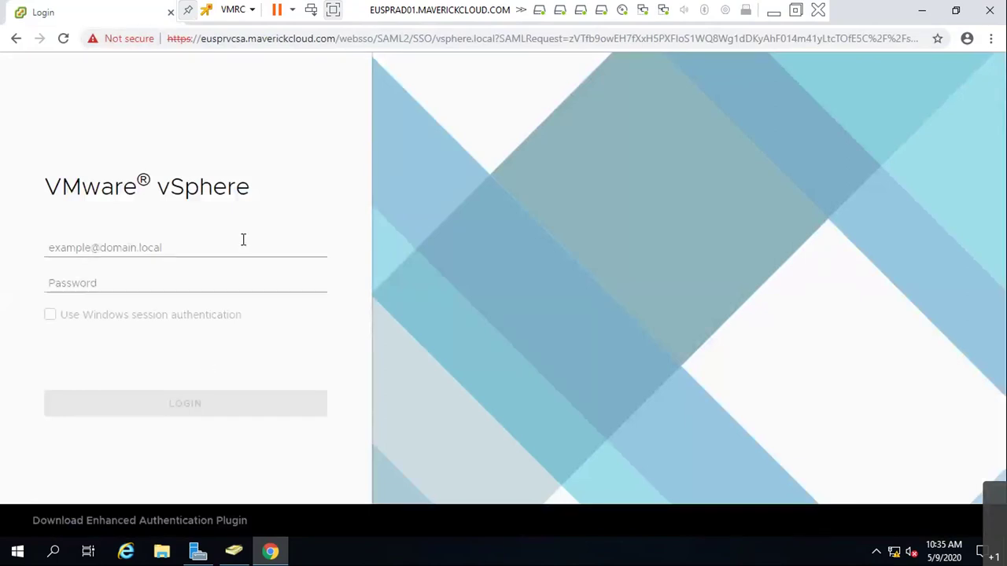
{"action": "left_click", "coordinate": [243, 240]}
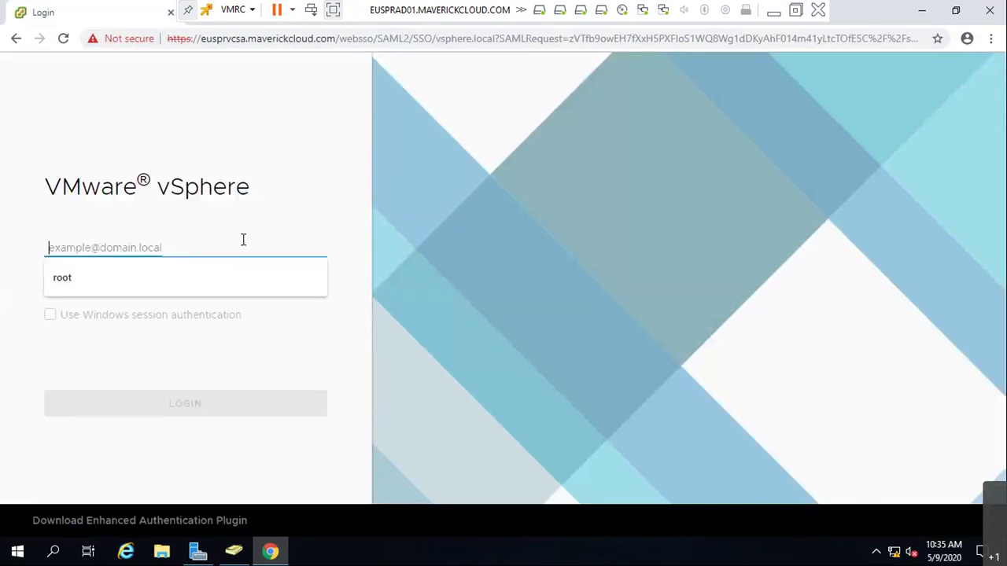
{"action": "type", "text": "Administrator@vsper"}
{"action": "key", "text": "BackSpace"}
{"action": "key", "text": "BackSpace"}
{"action": "type", "text": "here.local"}
{"action": "key", "text": "Tab"}
{"action": "type", "text": "*********"}
{"action": "key", "text": "Return"}
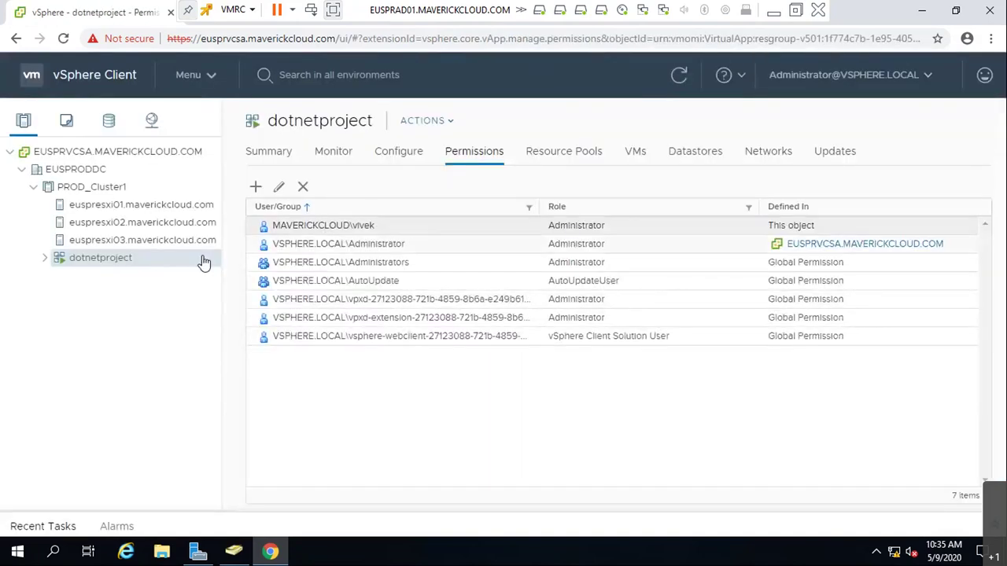
{"action": "left_click", "coordinate": [87, 211]}
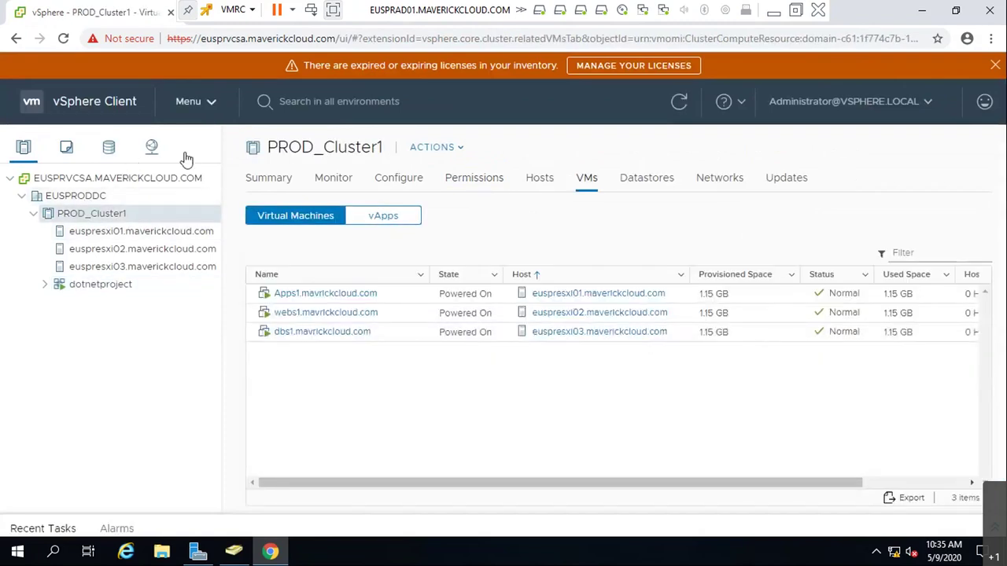
- Review the Global Permissions list under Administration, inspecting the l3admin entry
{"action": "left_click", "coordinate": [188, 100]}
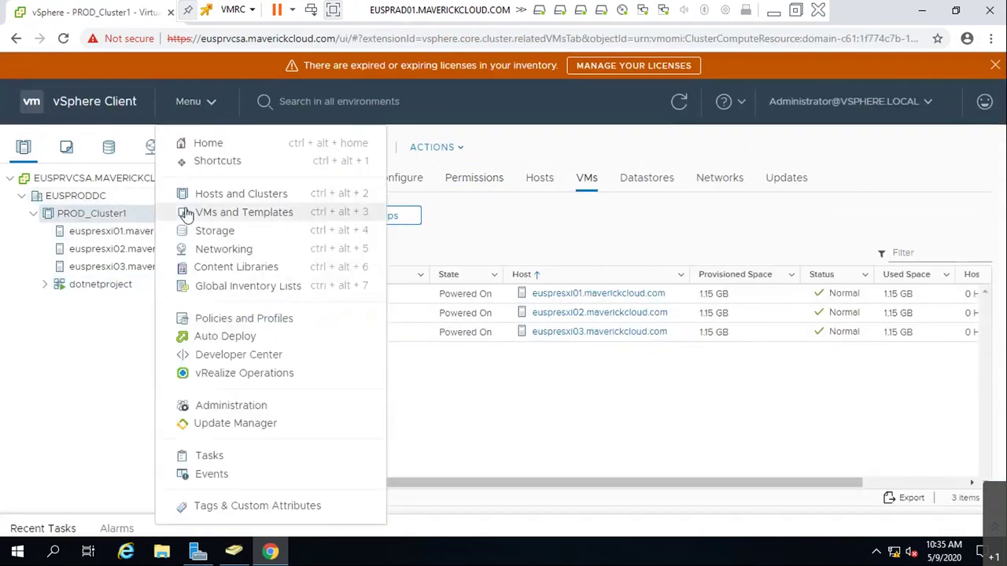
{"action": "left_click", "coordinate": [260, 406]}
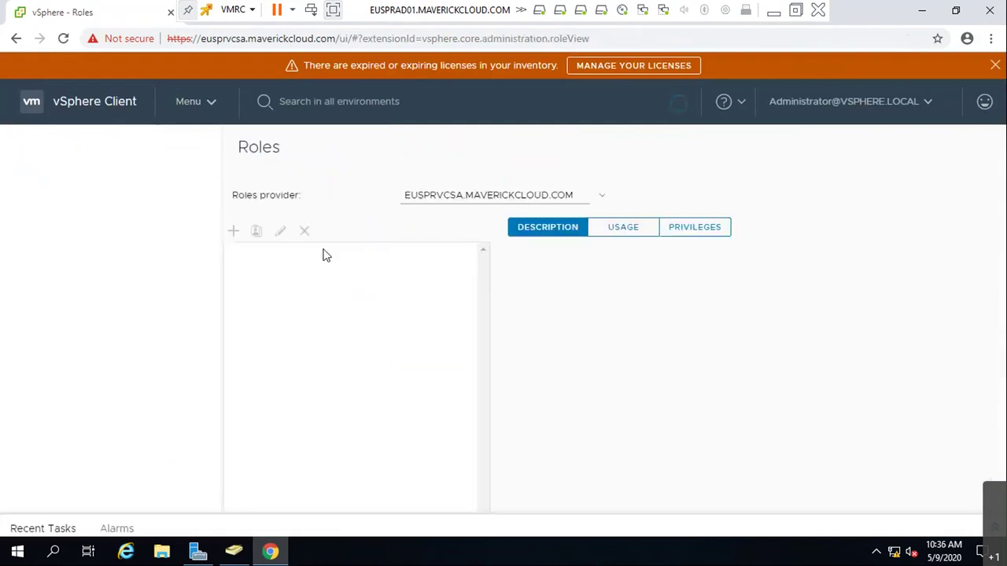
{"action": "left_click", "coordinate": [75, 194]}
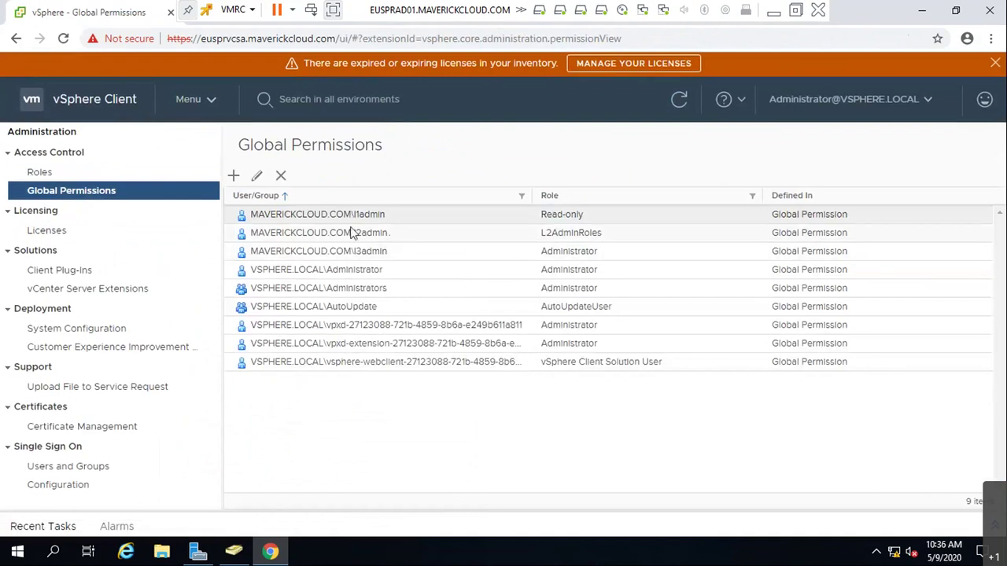
{"action": "left_click", "coordinate": [739, 252]}
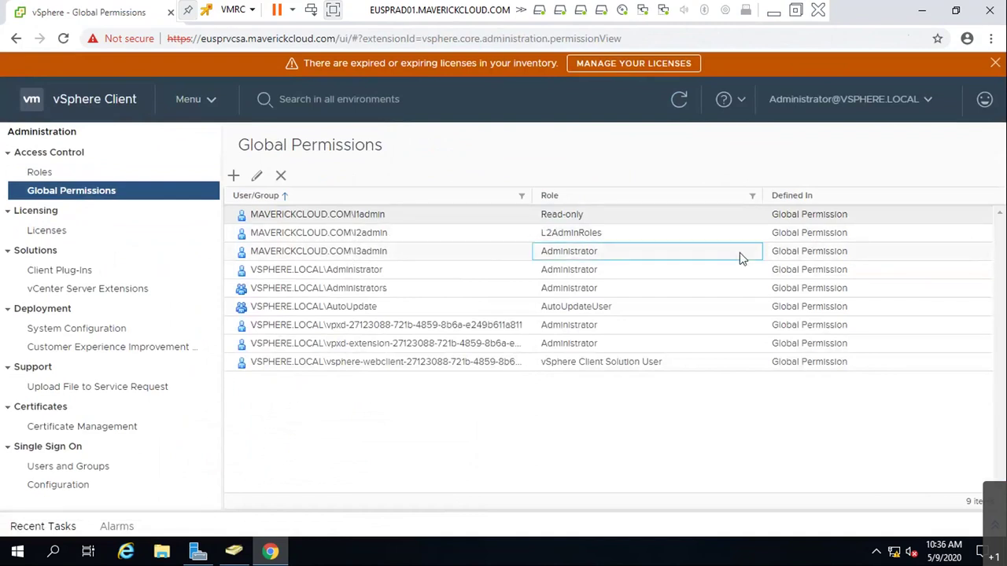
{"action": "left_click", "coordinate": [767, 252]}
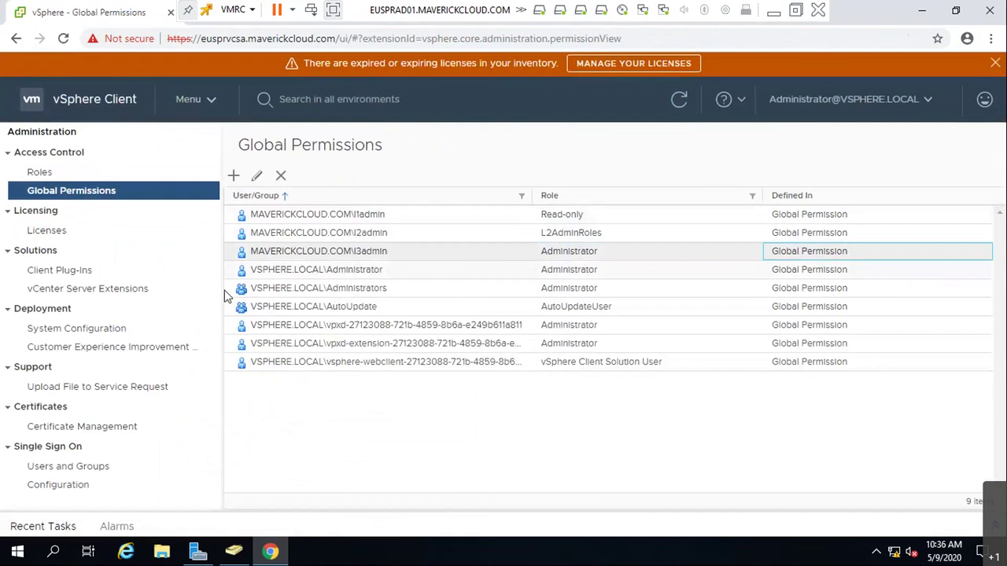
{"action": "left_click", "coordinate": [194, 154]}
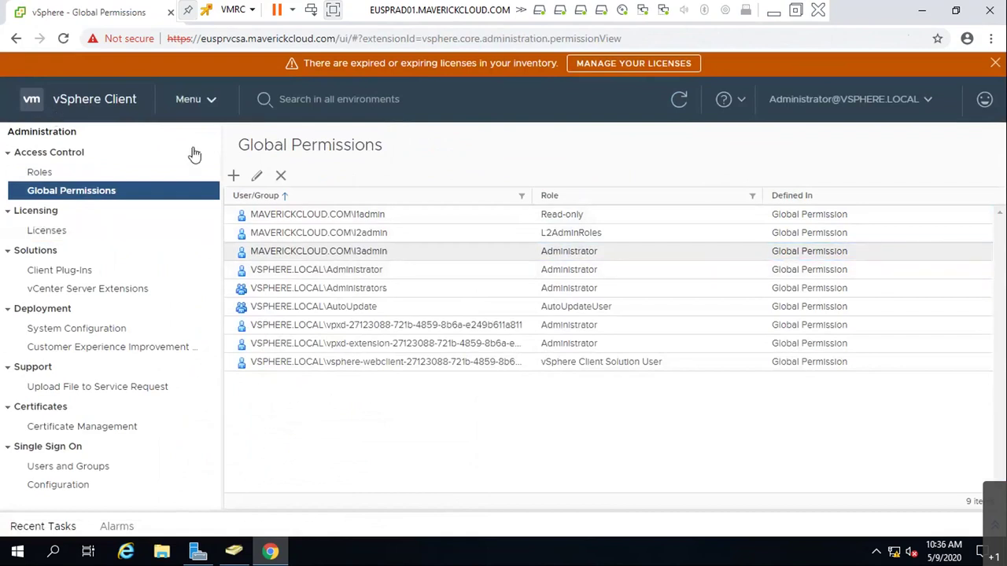
- Switch to Hosts and Clusters and show PROD_Cluster1's Permissions tab
{"action": "left_click", "coordinate": [192, 99]}
{"action": "left_click", "coordinate": [221, 192]}
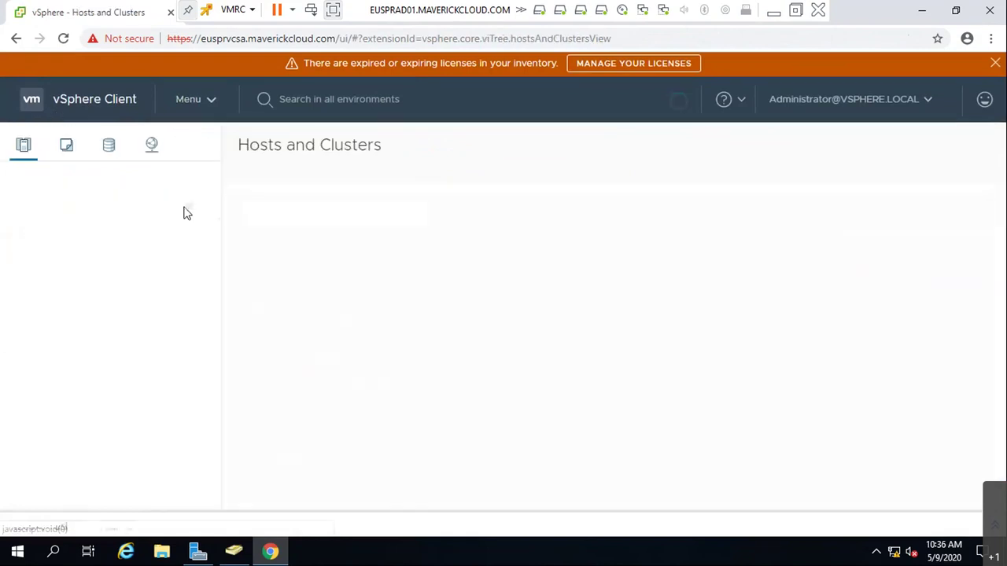
{"action": "left_click", "coordinate": [494, 181]}
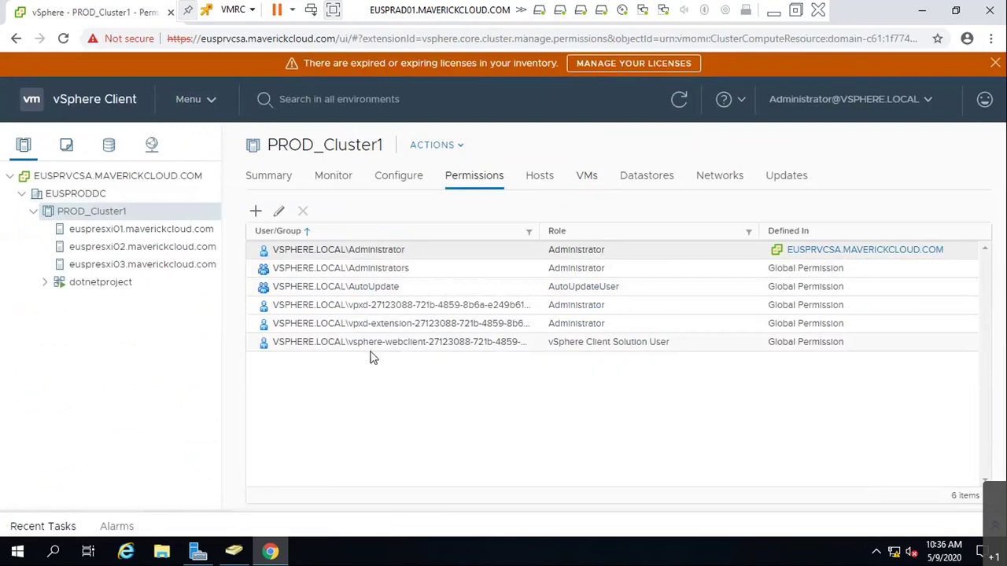
- Start adding a permission on the EUSPRVCSA vCenter and choose the MAVERICKCLOUD.COM domain
{"action": "left_click", "coordinate": [93, 181]}
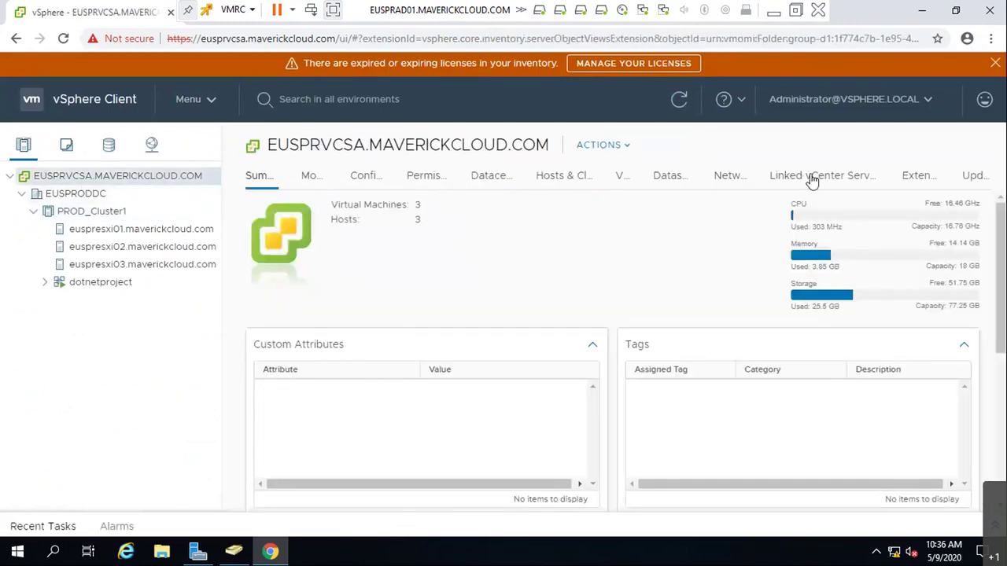
{"action": "left_click", "coordinate": [435, 177]}
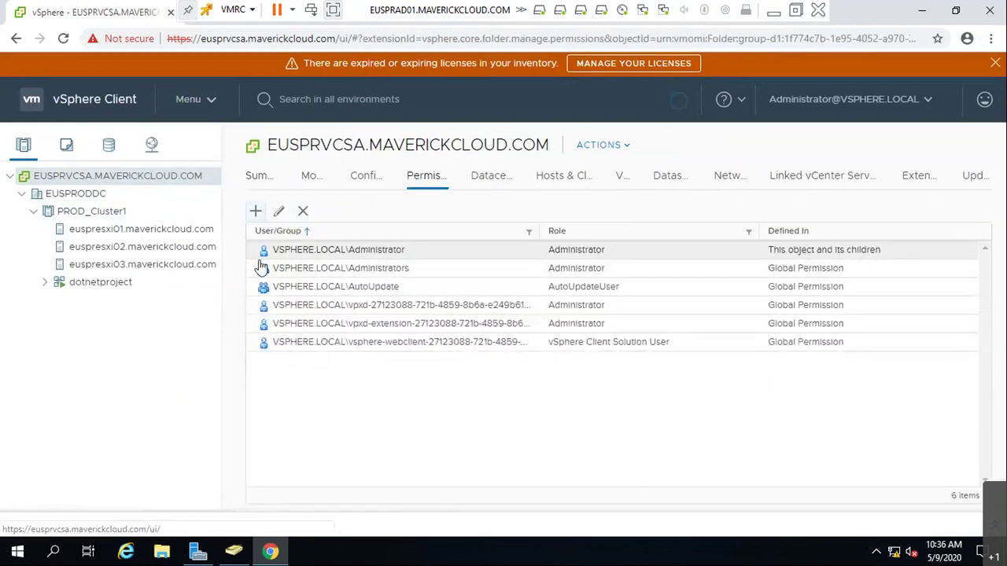
{"action": "left_click", "coordinate": [255, 211]}
{"action": "left_click", "coordinate": [455, 220]}
{"action": "left_click", "coordinate": [447, 260]}
- Pick user l3admin, keep the Administrator role, propagate to child objects, and save
{"action": "left_click", "coordinate": [427, 256]}
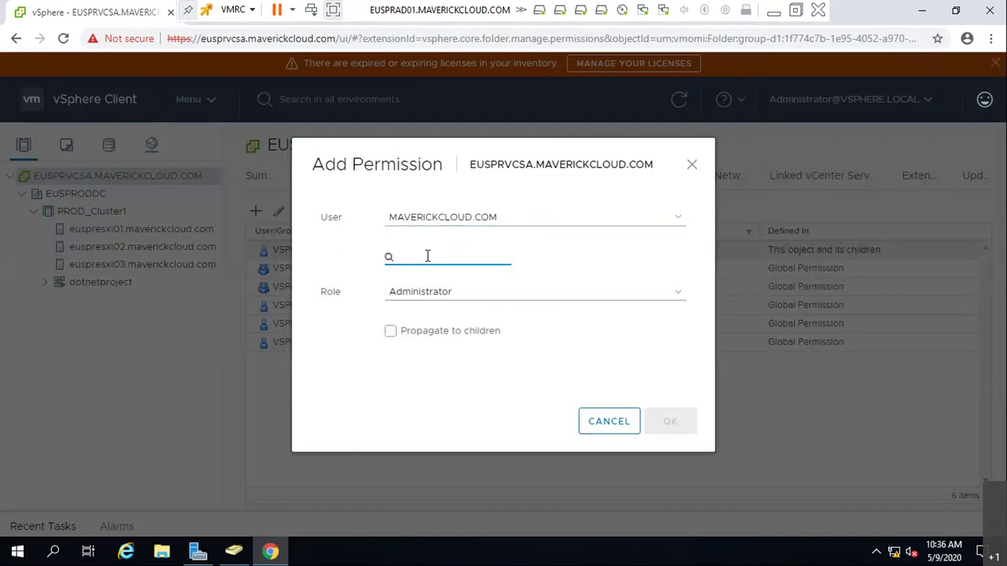
{"action": "type", "text": "L1"}
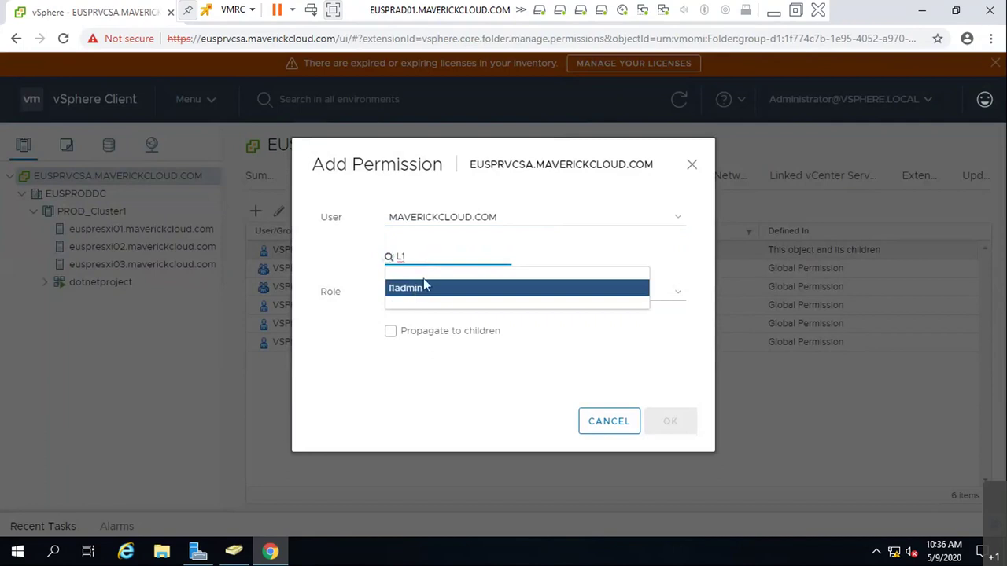
{"action": "key", "text": "BackSpace"}
{"action": "type", "text": "3"}
{"action": "left_click", "coordinate": [421, 288]}
{"action": "left_click", "coordinate": [442, 293]}
{"action": "left_click", "coordinate": [442, 293]}
{"action": "left_click", "coordinate": [428, 332]}
{"action": "left_click", "coordinate": [669, 421]}
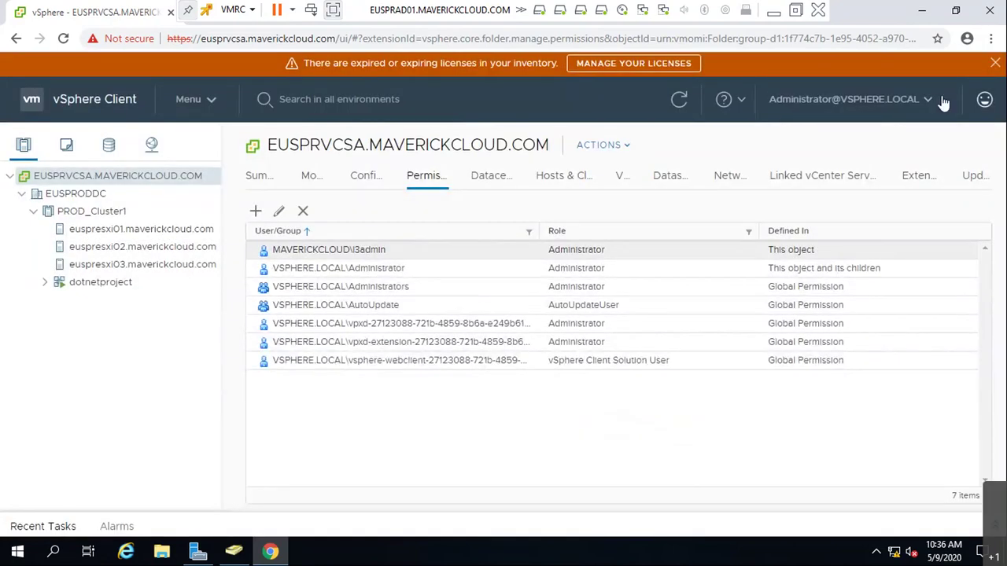
- Sign out of the administrator session and log back in as the l3admin domain account
{"action": "left_click", "coordinate": [797, 102]}
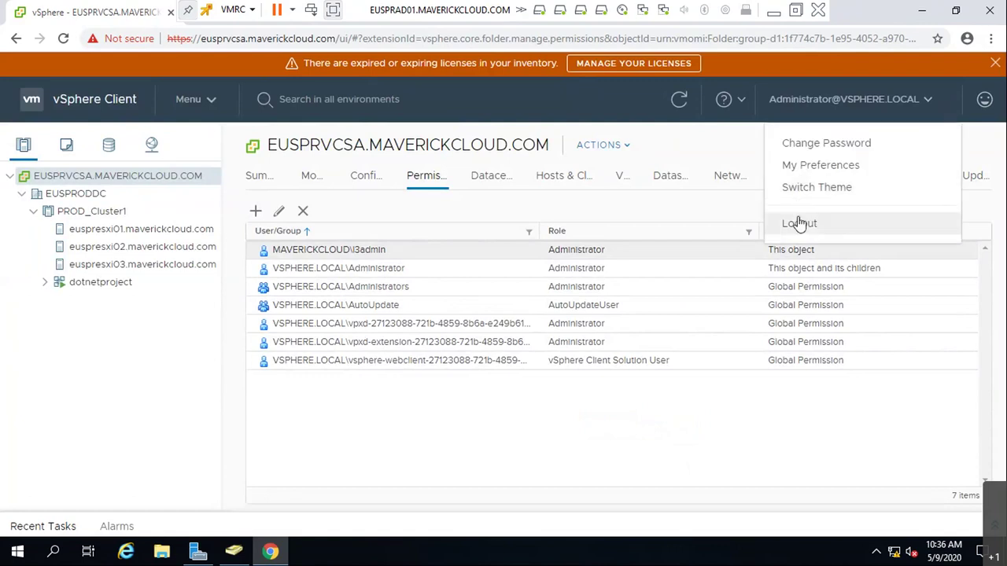
{"action": "left_click", "coordinate": [797, 223]}
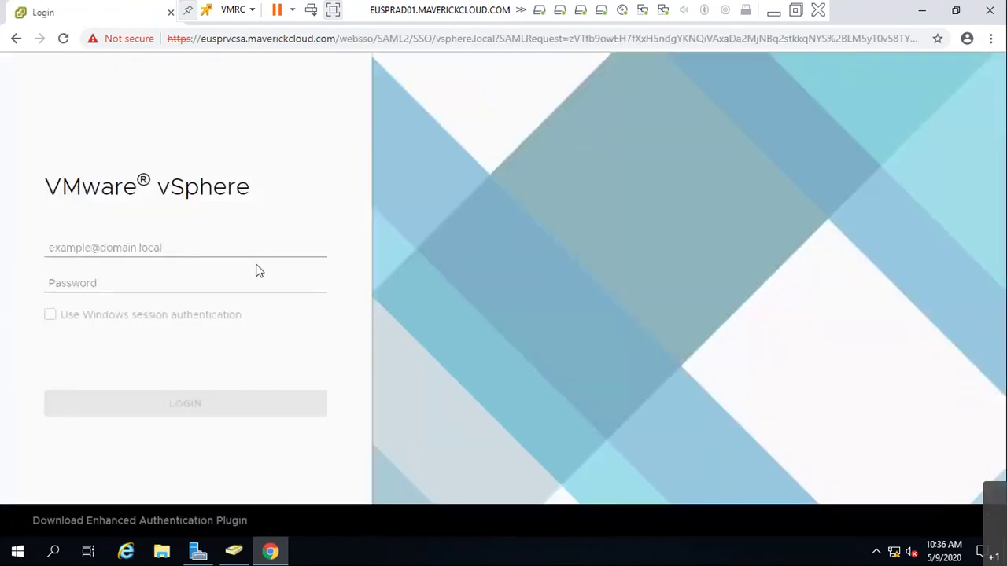
{"action": "left_click", "coordinate": [256, 247]}
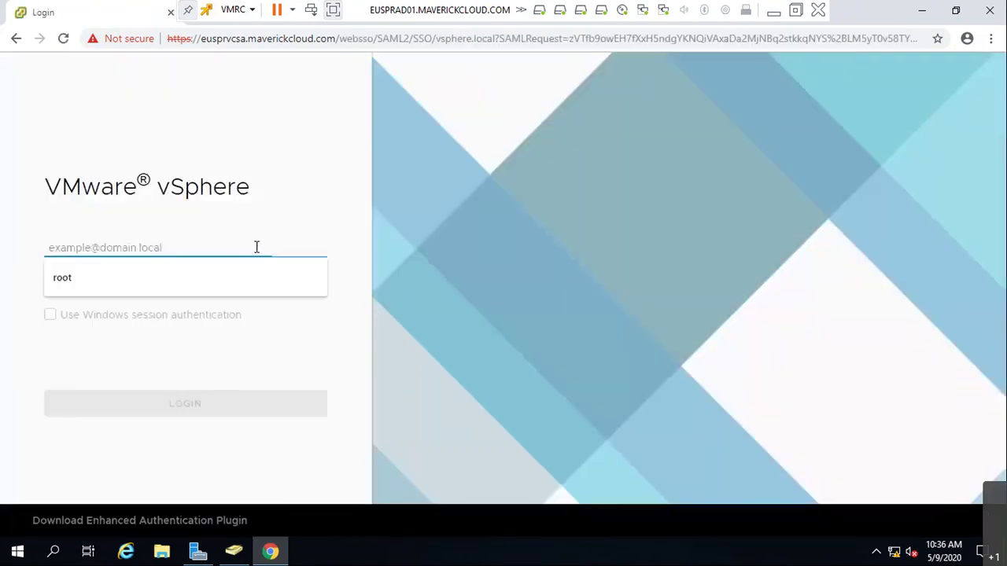
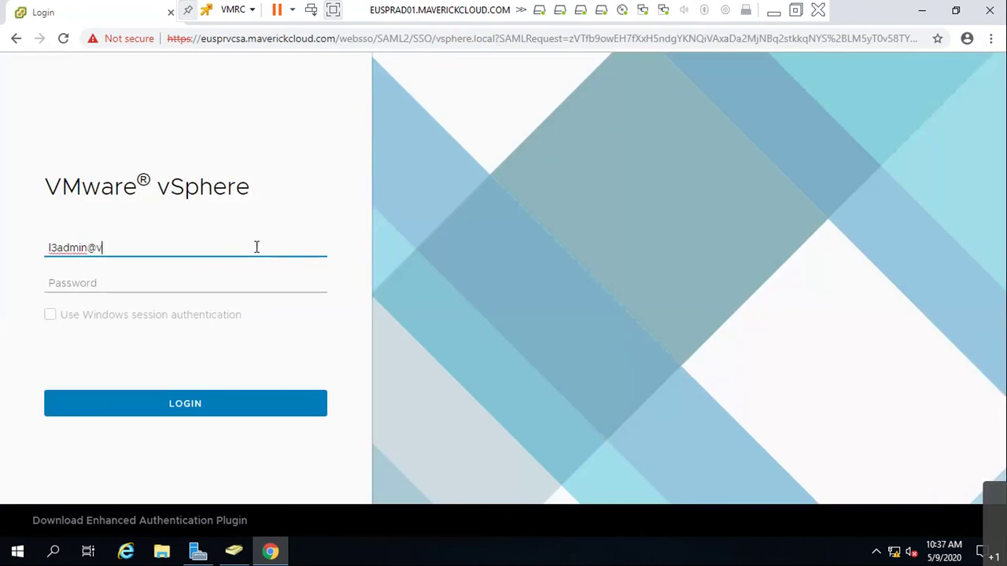
{"action": "key", "text": "Tab"}
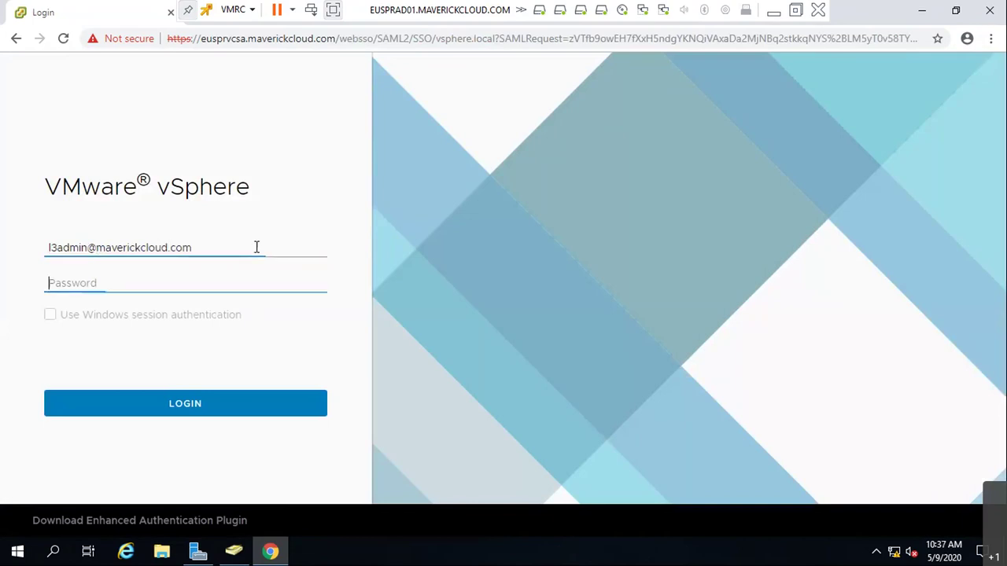
{"action": "type", "text": "•••••••••"}
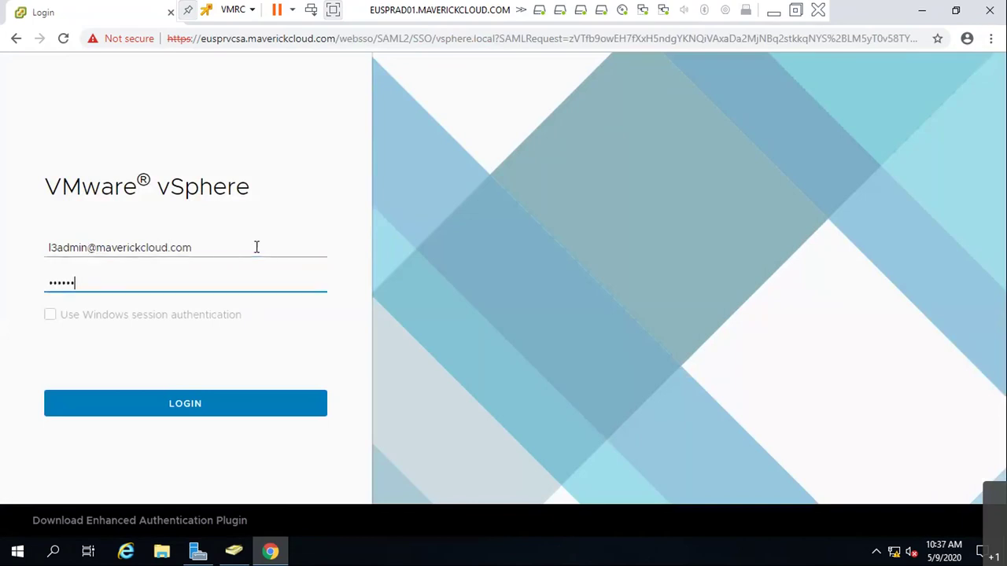
{"action": "key", "text": "Return"}
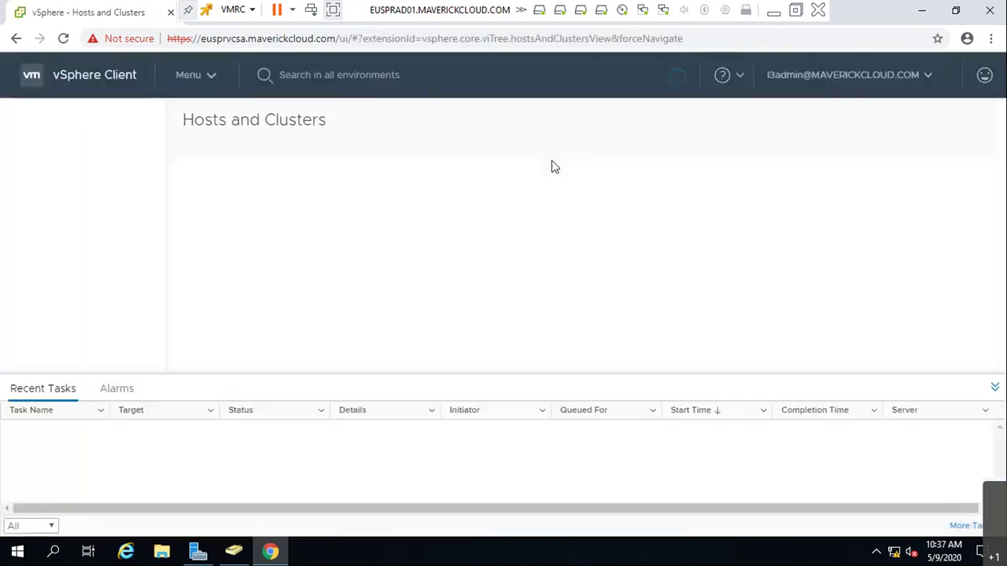
- Check the vCenter Summary, Monitor and Hosts tabs, reload, then sign out of l3admin
{"action": "left_click", "coordinate": [995, 390]}
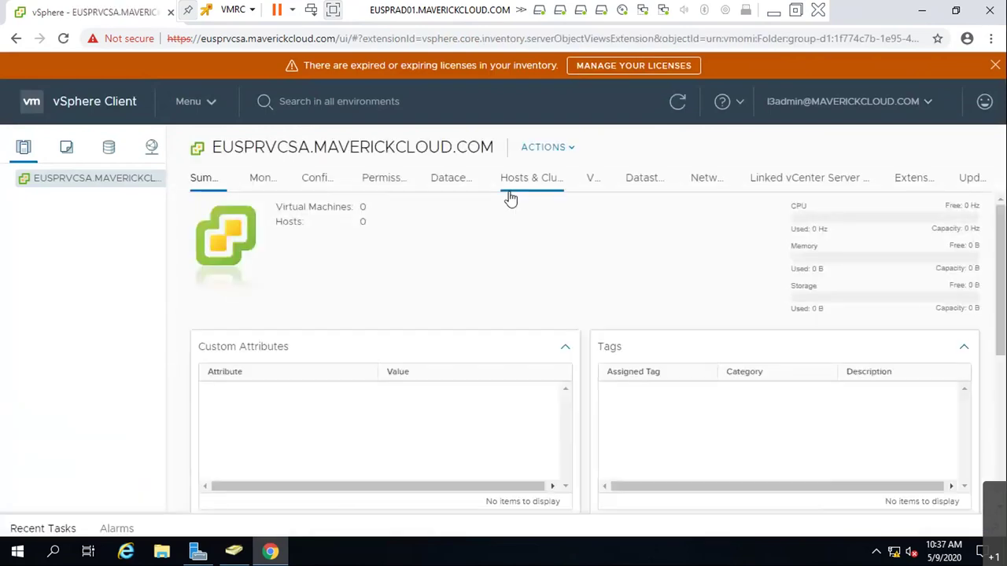
{"action": "left_click", "coordinate": [260, 179]}
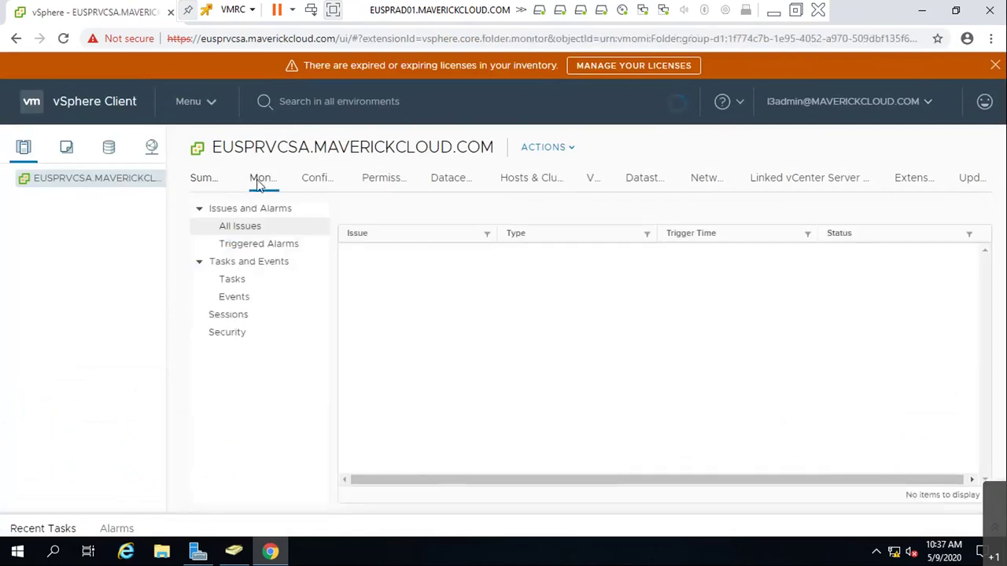
{"action": "left_click", "coordinate": [523, 180]}
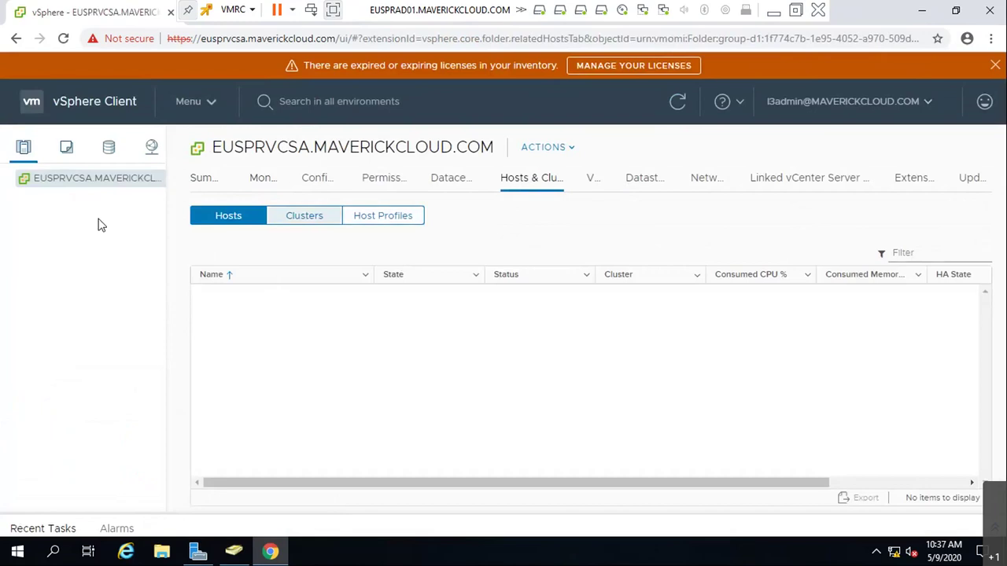
{"action": "left_click", "coordinate": [62, 38]}
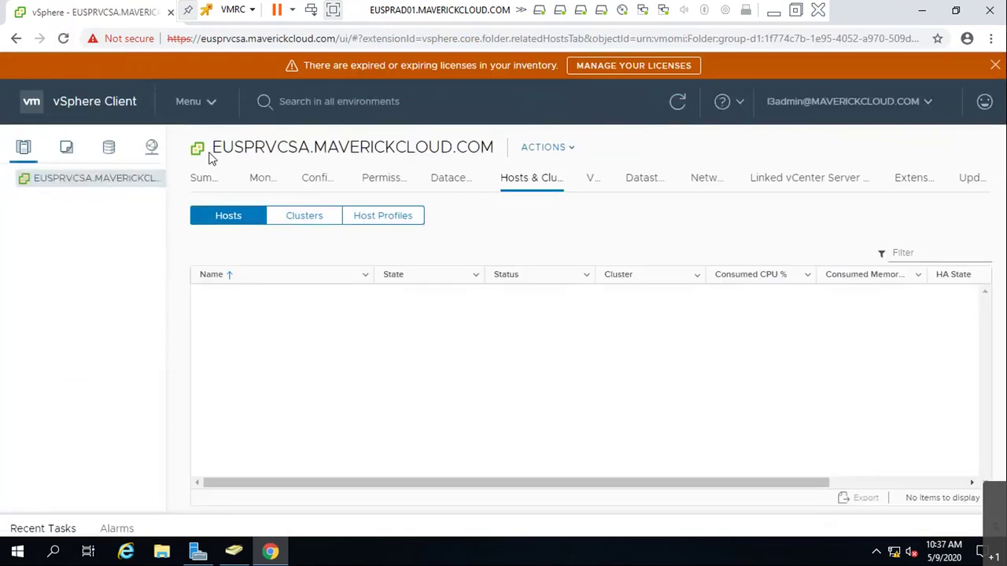
{"action": "left_click", "coordinate": [870, 108]}
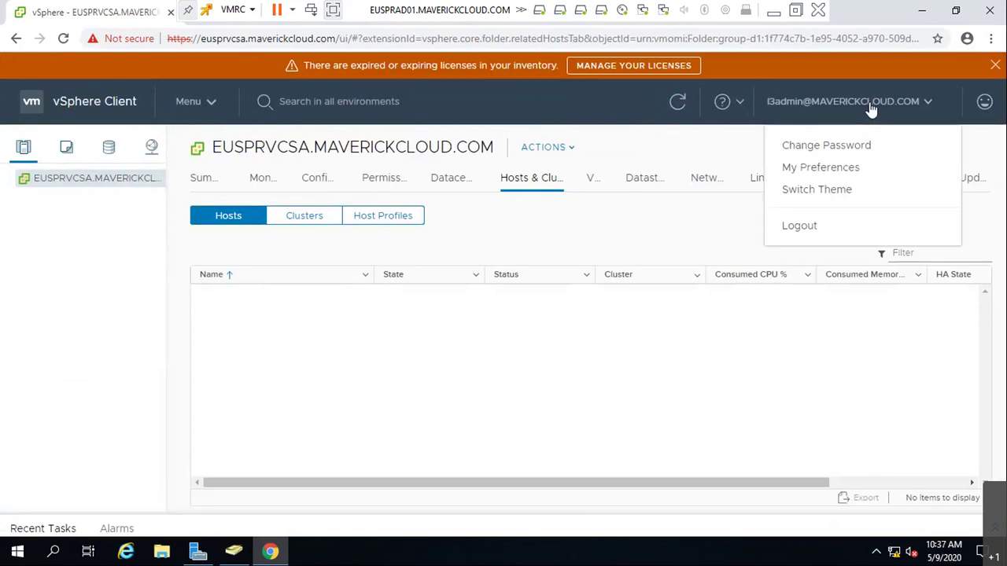
{"action": "left_click", "coordinate": [814, 231]}
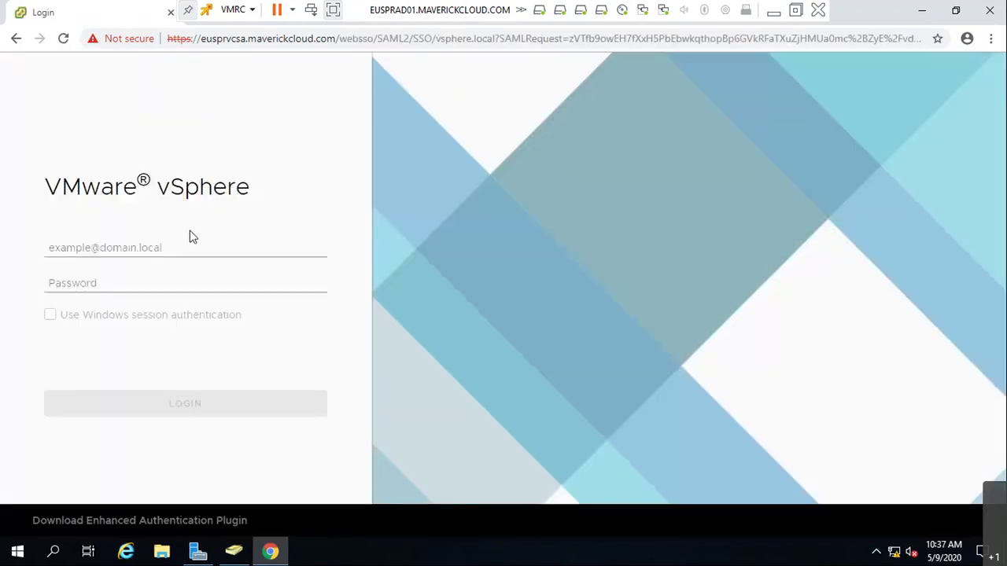
{"action": "left_click", "coordinate": [191, 249]}
{"action": "type", "text": "A"}
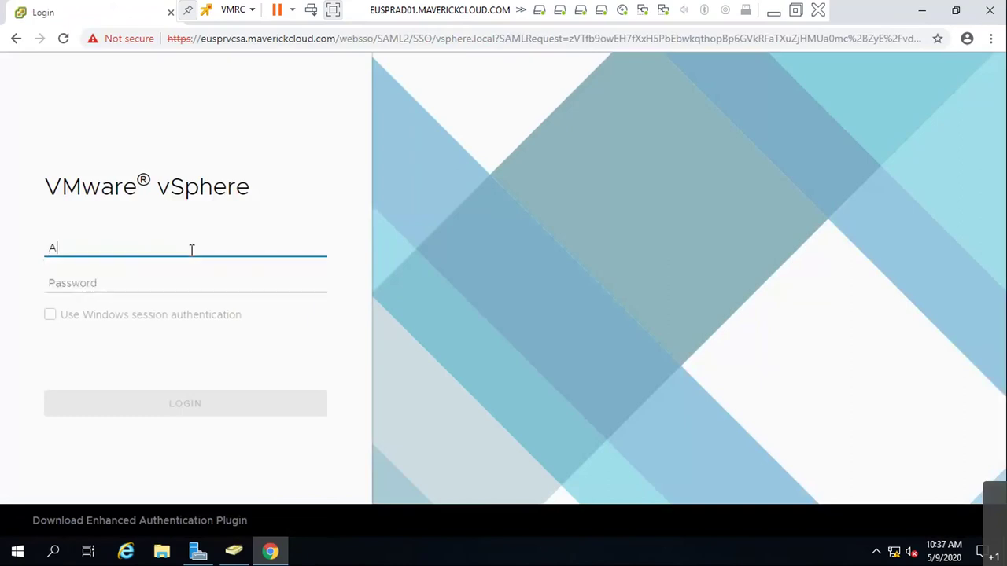
{"action": "type", "text": "dministrator"}
{"action": "key", "text": "Tab"}
{"action": "key", "text": "shift+Tab"}
{"action": "left_click", "coordinate": [191, 248]}
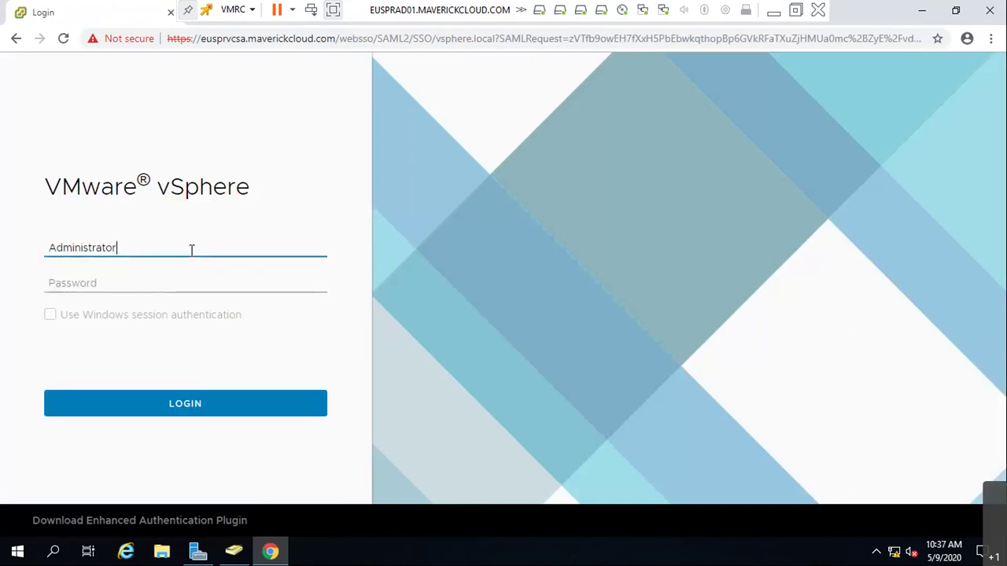
{"action": "type", "text": "@vpshere.local"}
{"action": "key", "text": "Tab"}
{"action": "type", "text": "•••••••••"}
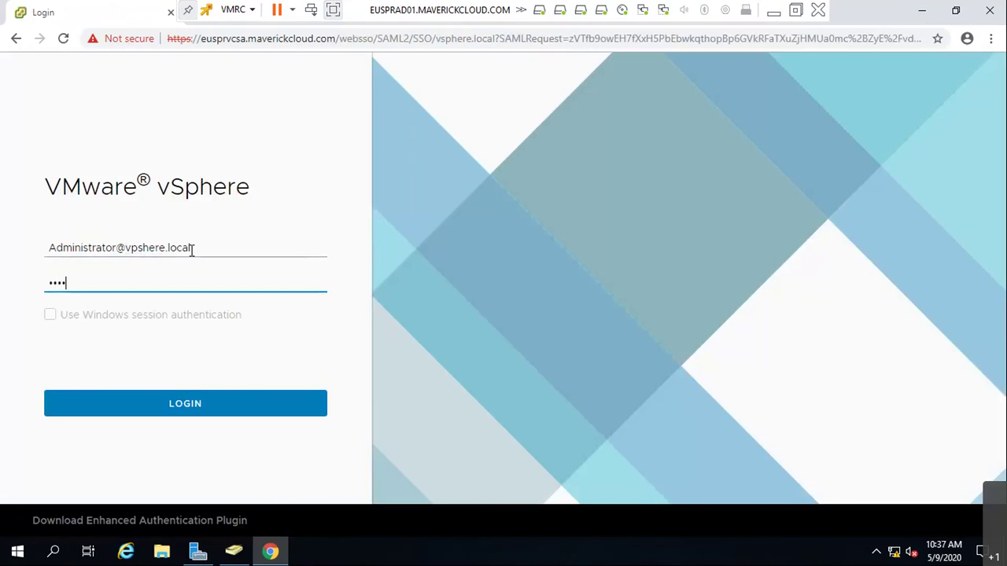
{"action": "key", "text": "Return"}
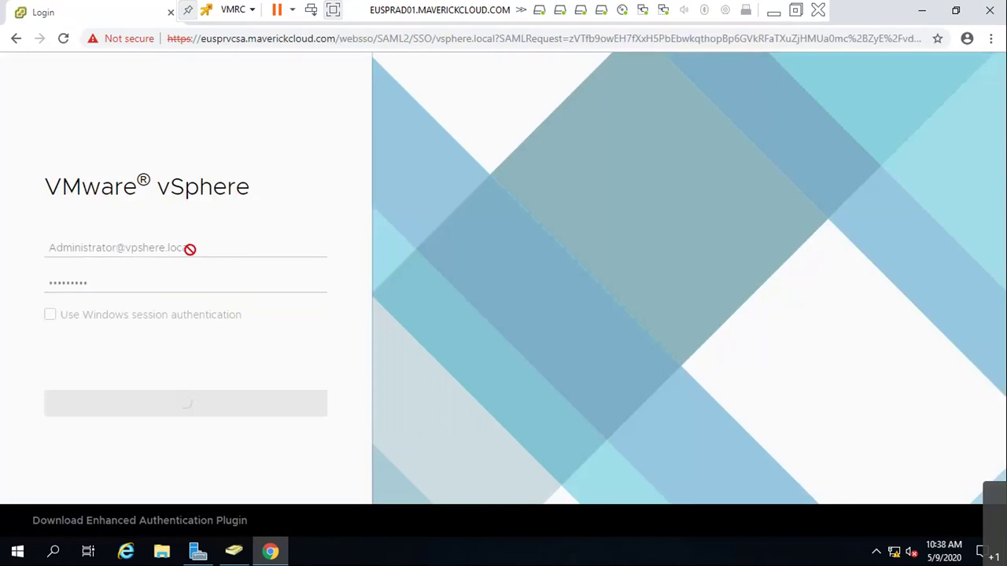
- Copy the plugin download link, reload the login page and restore the browser
{"action": "right_click", "coordinate": [209, 520]}
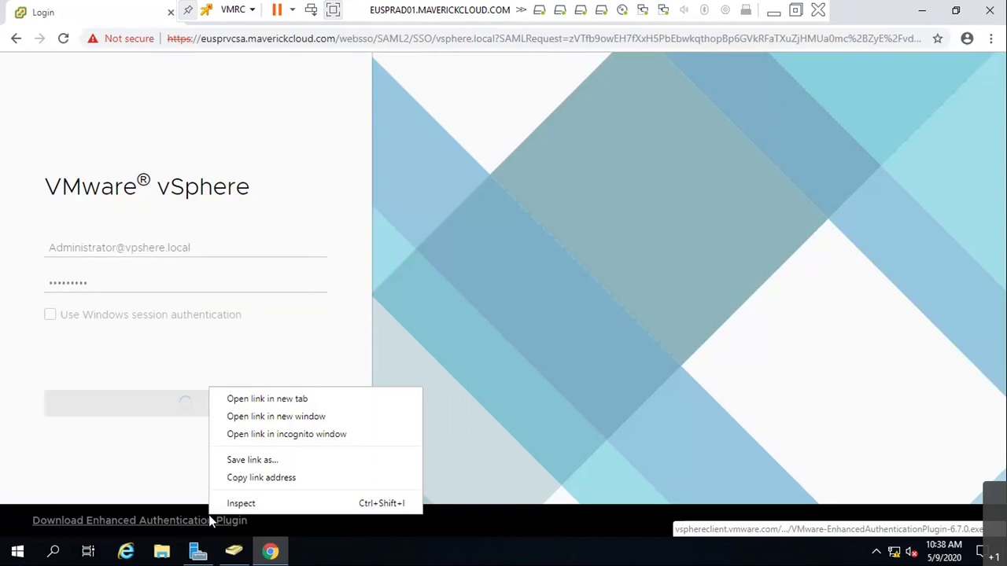
{"action": "left_click", "coordinate": [236, 478]}
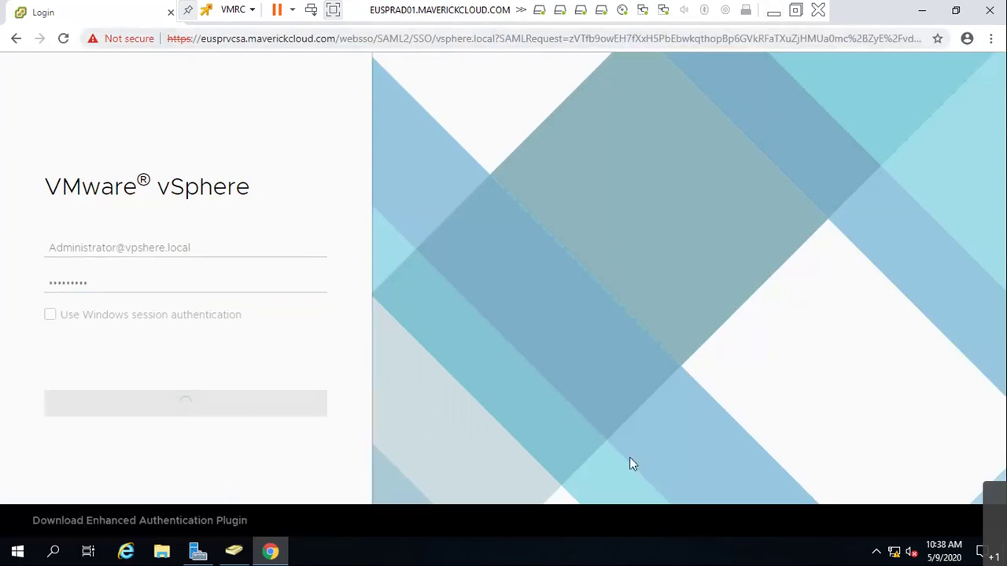
{"action": "left_click", "coordinate": [63, 38]}
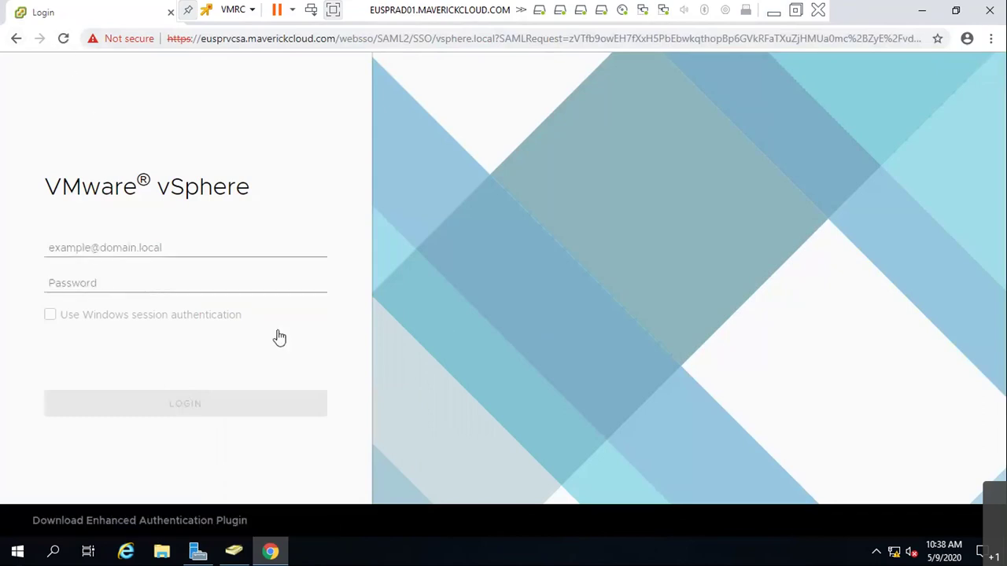
{"action": "left_click", "coordinate": [932, 11]}
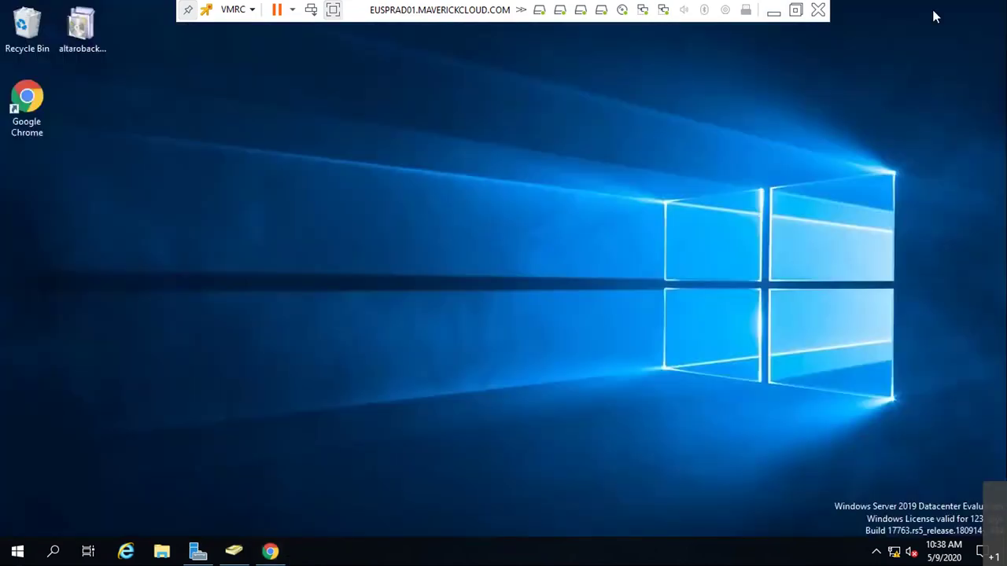
{"action": "left_click", "coordinate": [271, 550]}
{"action": "left_click", "coordinate": [177, 244]}
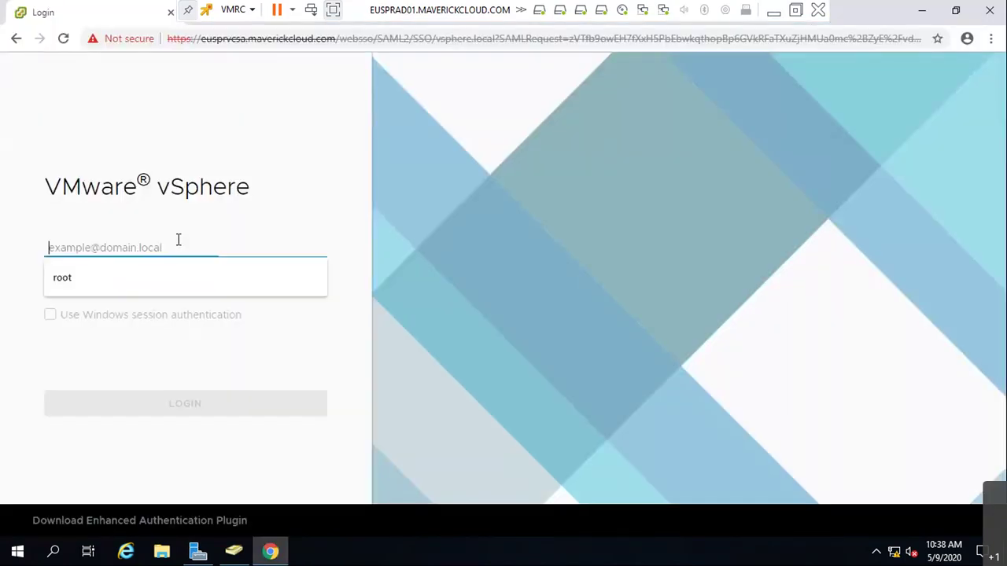
{"action": "type", "text": "Adminis"}
{"action": "type", "text": "tr"}
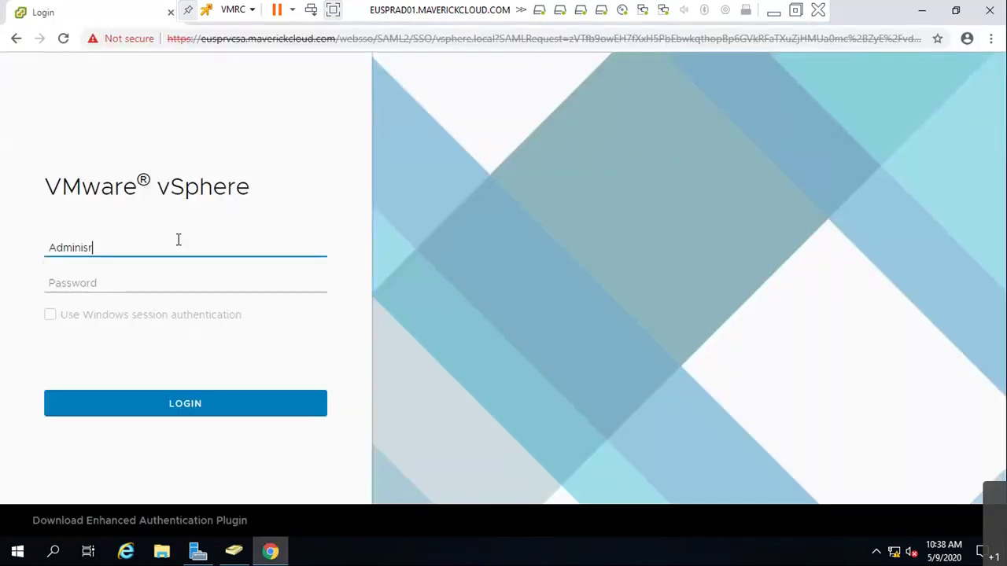
{"action": "type", "text": "ator@vsphere."}
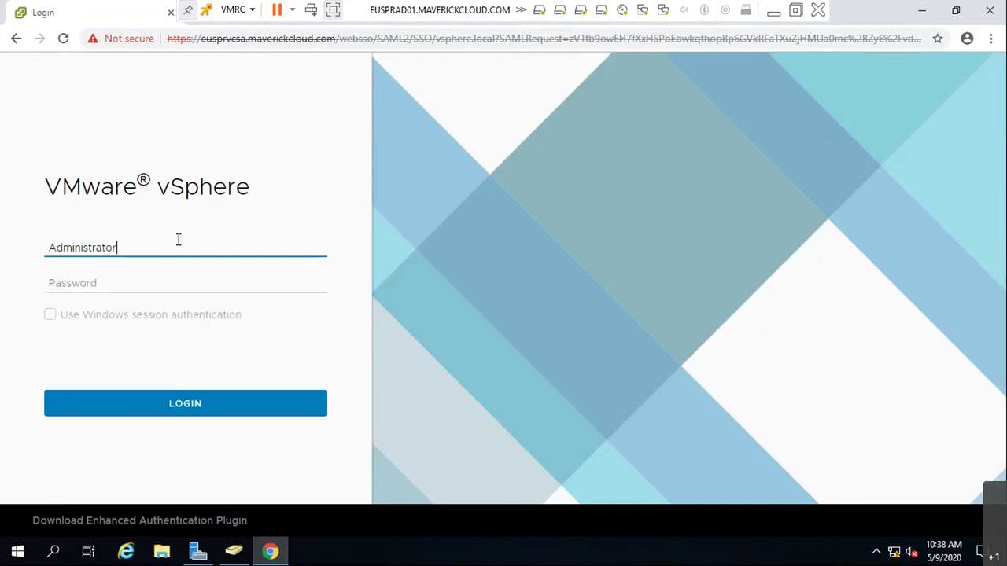
{"action": "type", "text": "local"}
{"action": "key", "text": "Tab"}
{"action": "type", "text": "•••••••••"}
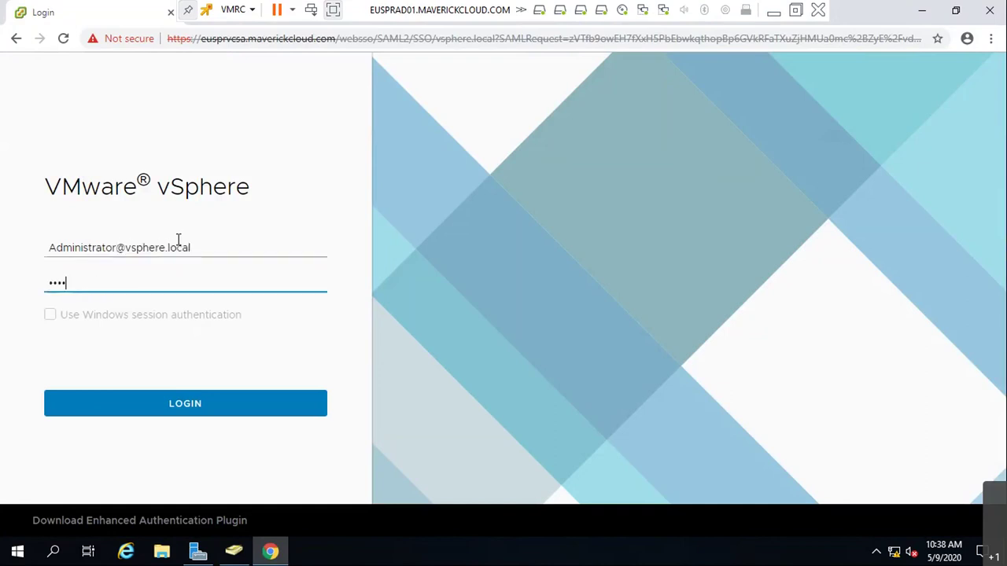
{"action": "key", "text": "Return"}
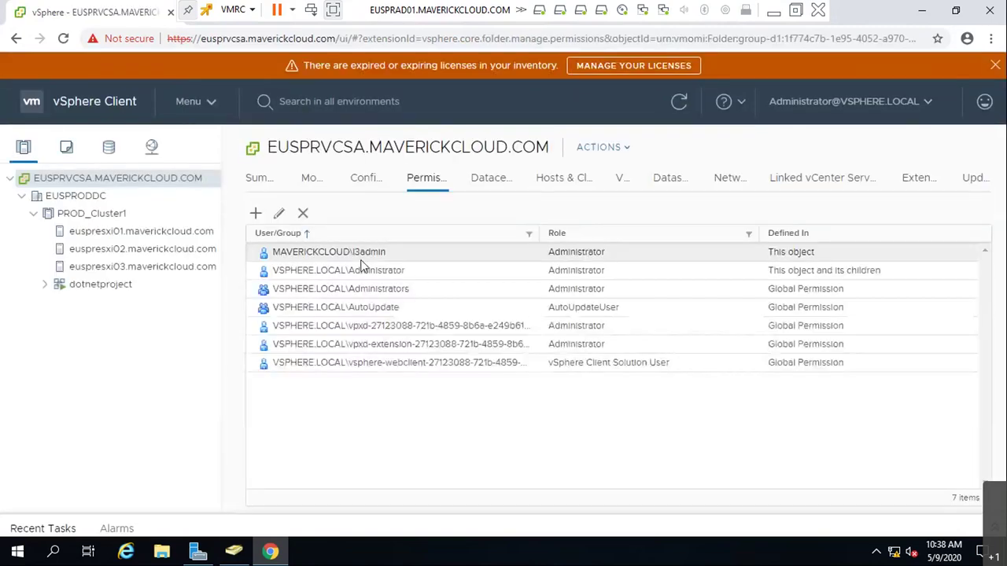
- Set the MAVERICKCLOUD admin's Administrator permission to propagate to children
{"action": "left_click", "coordinate": [349, 253]}
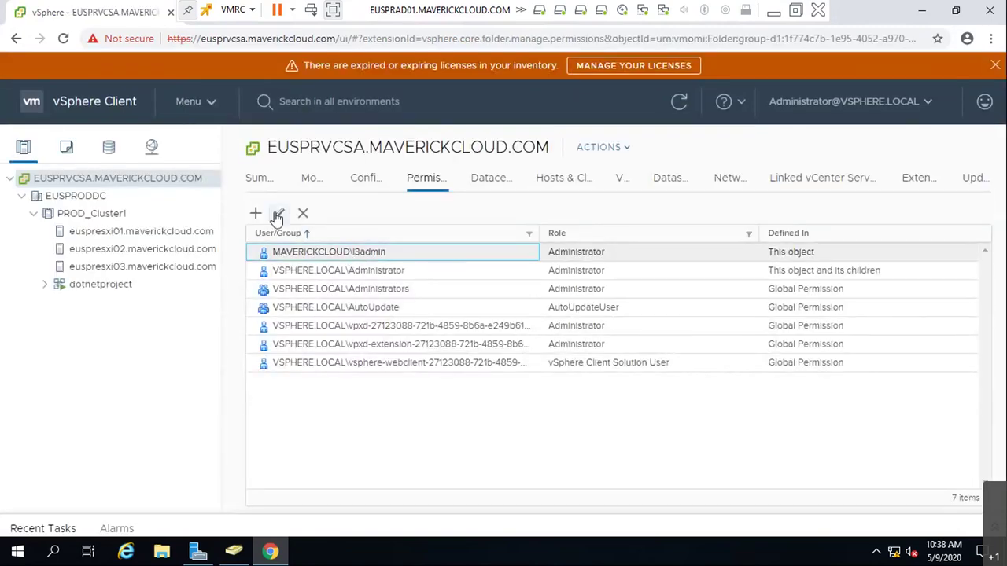
{"action": "left_click", "coordinate": [278, 215]}
{"action": "left_click", "coordinate": [390, 336]}
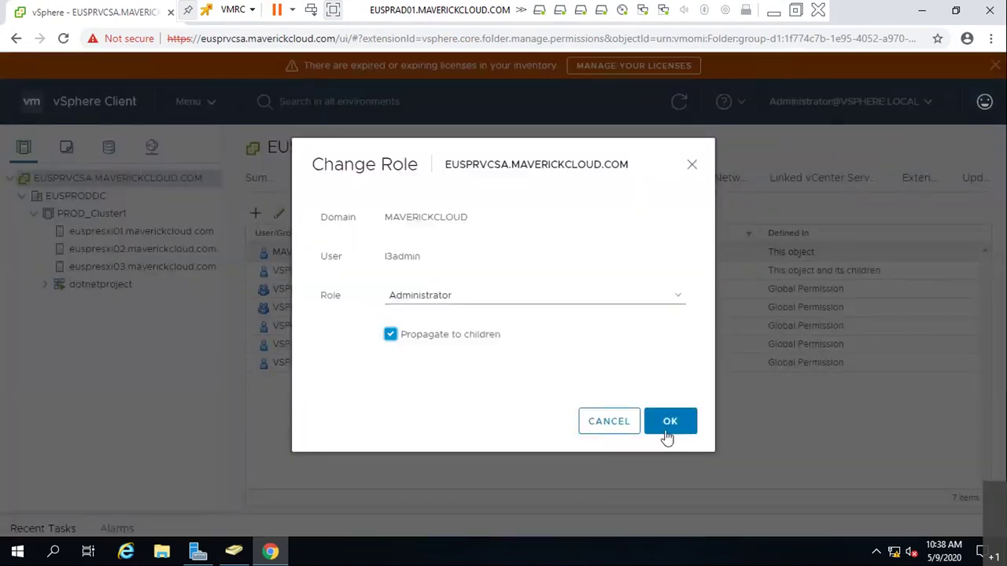
{"action": "left_click", "coordinate": [670, 421]}
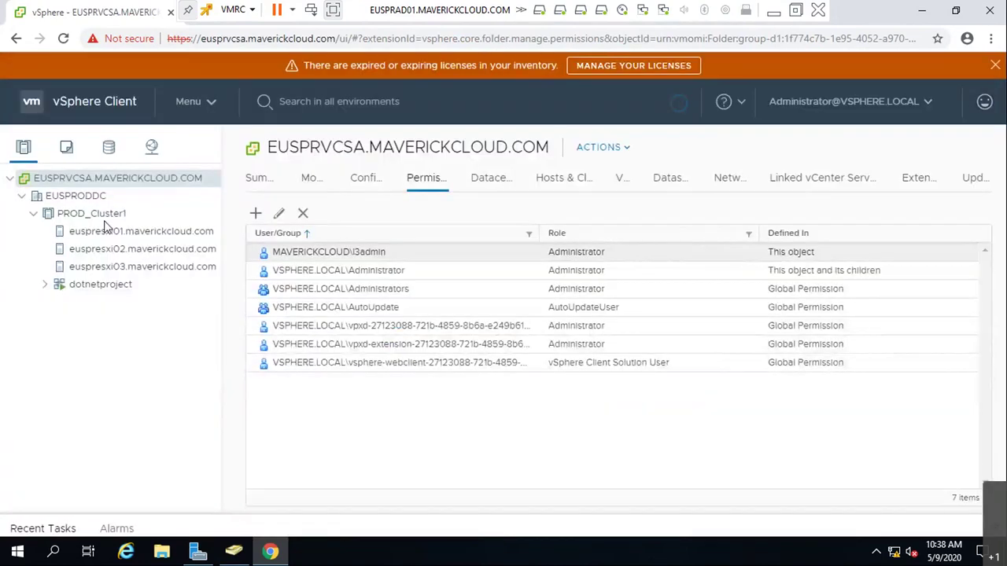
- Check inherited permissions on EUSPRODDC, PROD_Cluster1, dotnetproject and euspresxi01, then sign out
{"action": "left_click", "coordinate": [82, 201]}
{"action": "left_click", "coordinate": [474, 179]}
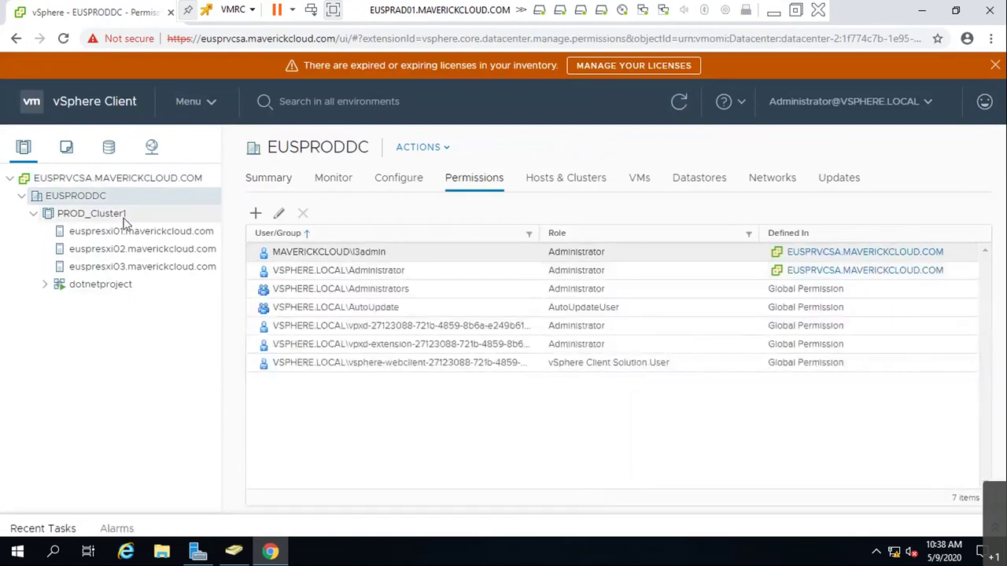
{"action": "left_click", "coordinate": [110, 215]}
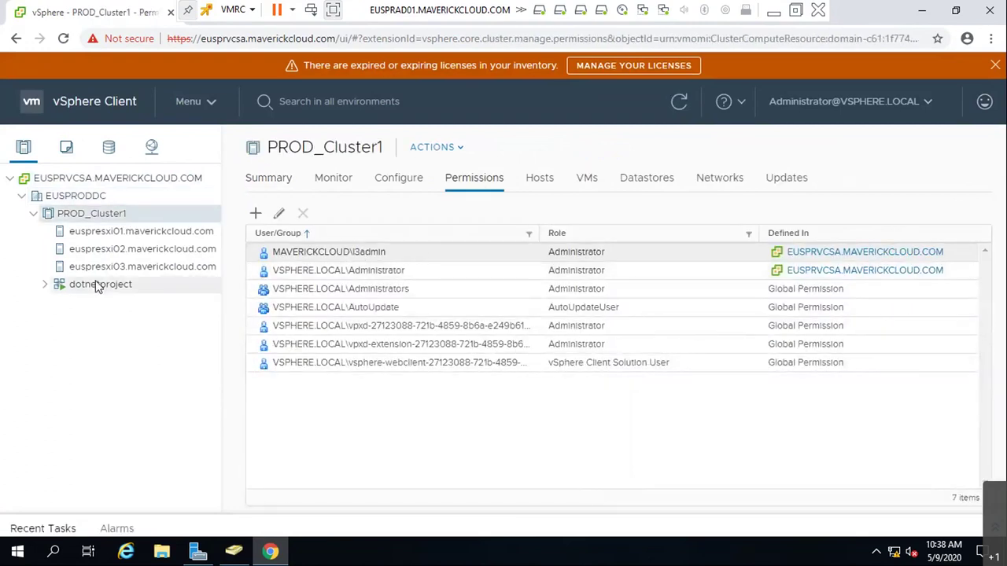
{"action": "left_click", "coordinate": [99, 285]}
{"action": "left_click", "coordinate": [138, 231]}
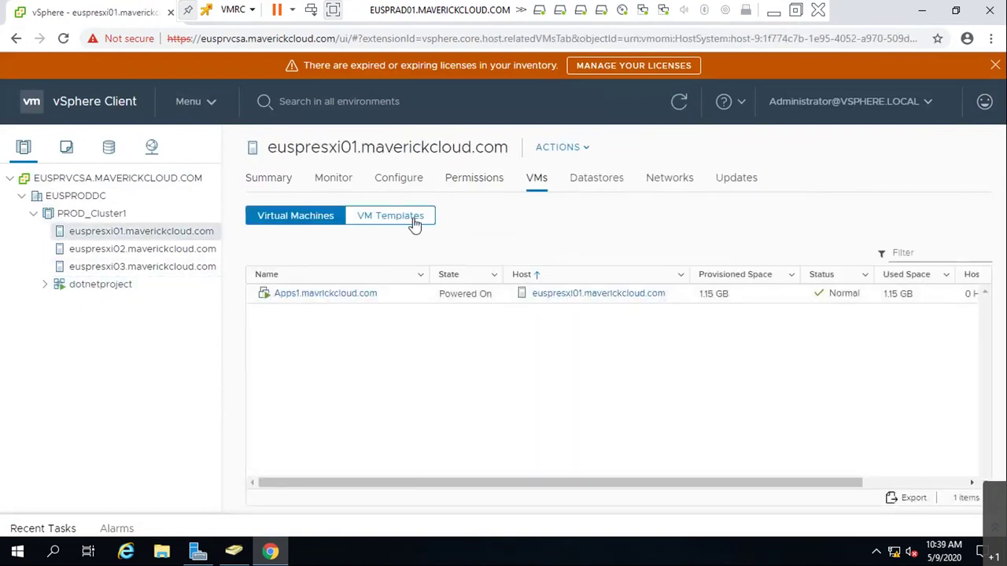
{"action": "left_click", "coordinate": [451, 180]}
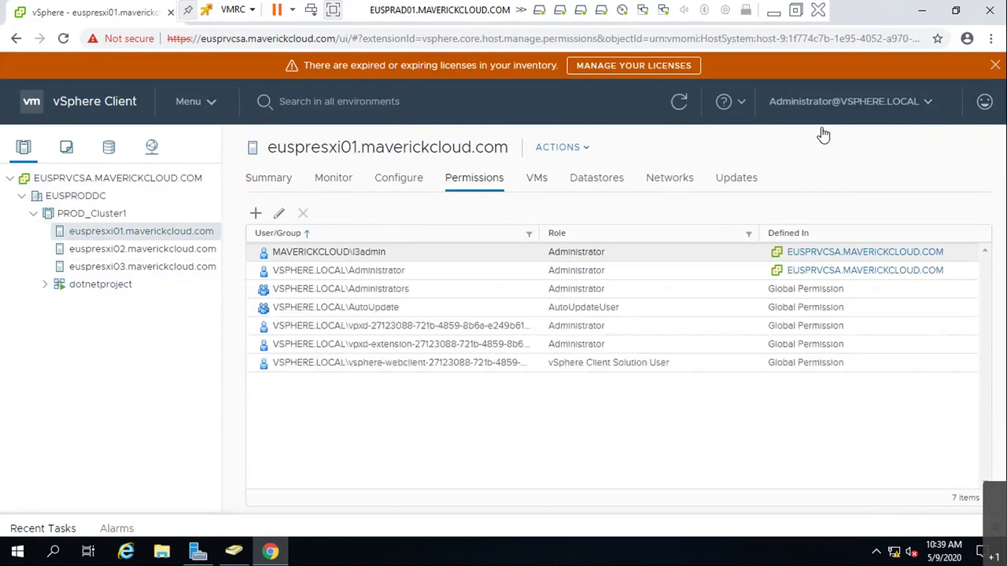
{"action": "left_click", "coordinate": [926, 111]}
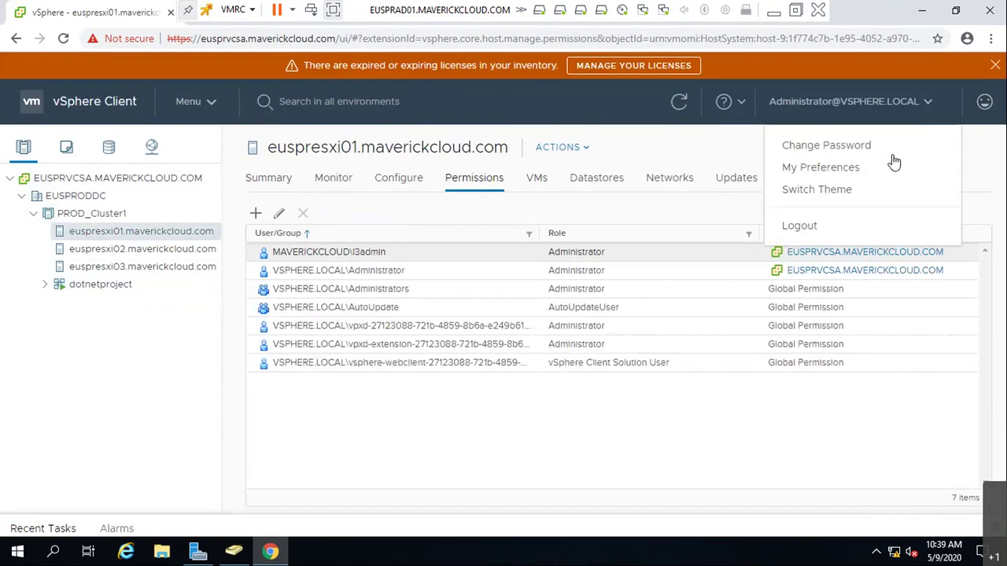
{"action": "left_click", "coordinate": [848, 225]}
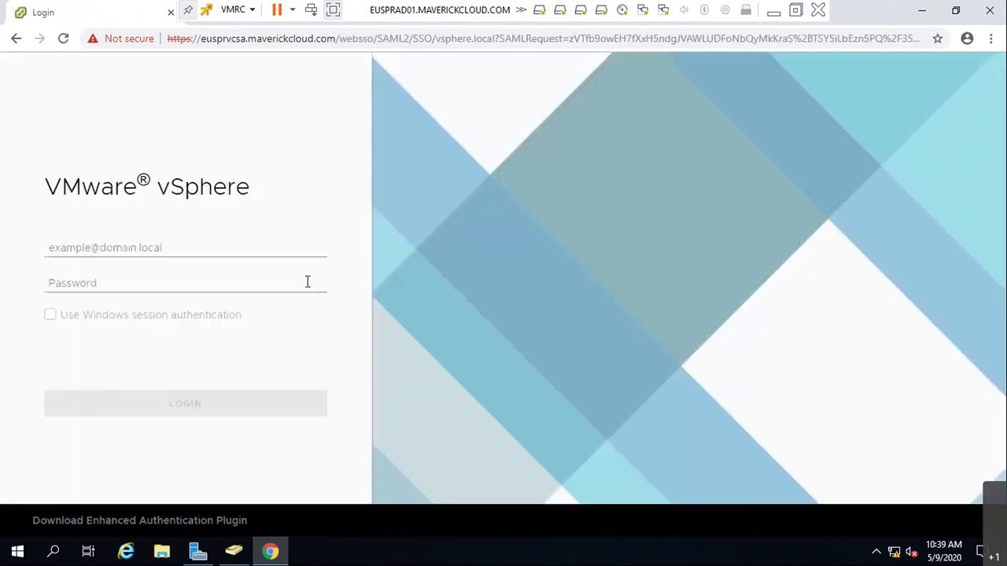
{"action": "left_click", "coordinate": [255, 246]}
{"action": "type", "text": "l"}
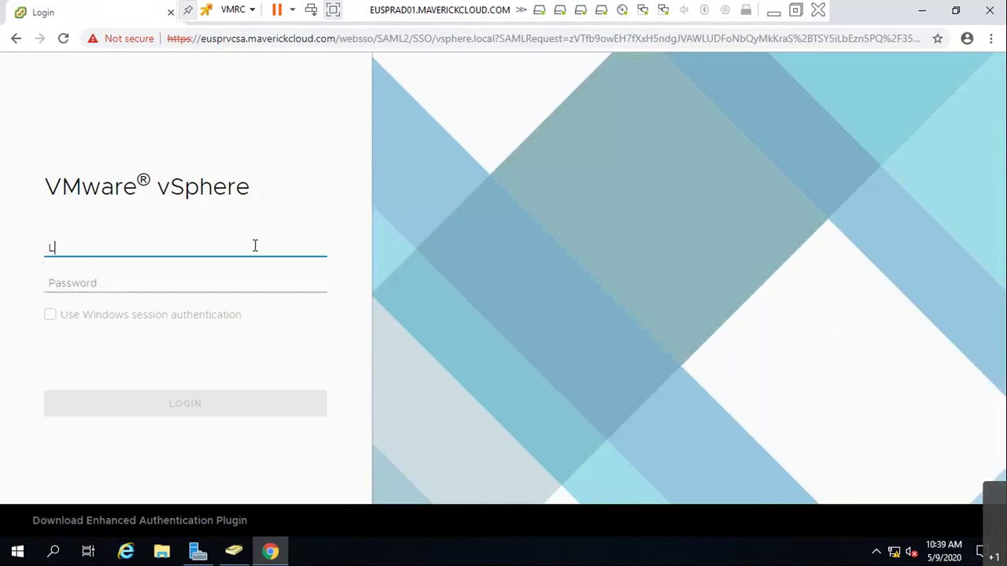
{"action": "key", "text": "BackSpace"}
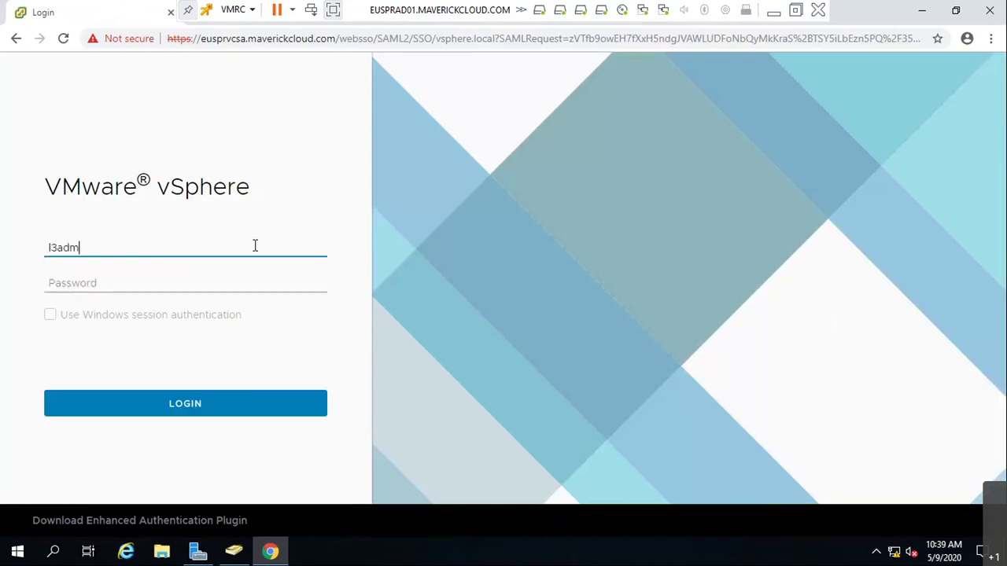
{"action": "key", "text": "Tab"}
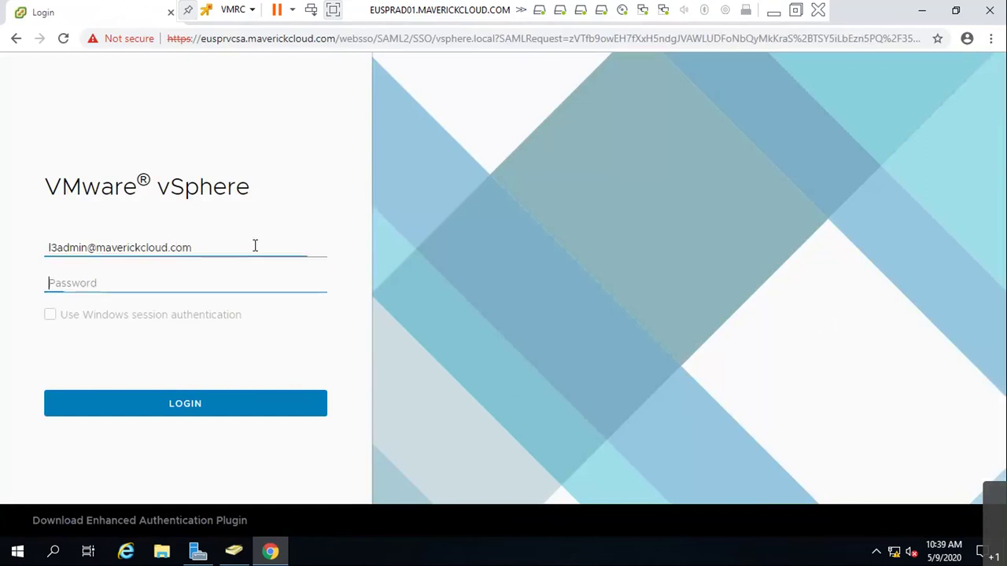
{"action": "type", "text": "*********"}
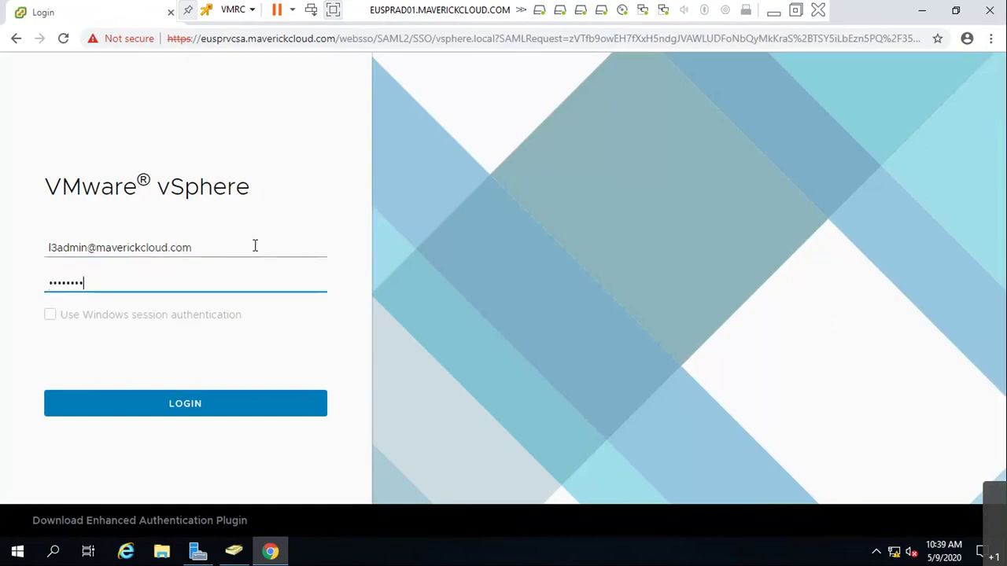
{"action": "key", "text": "Return"}
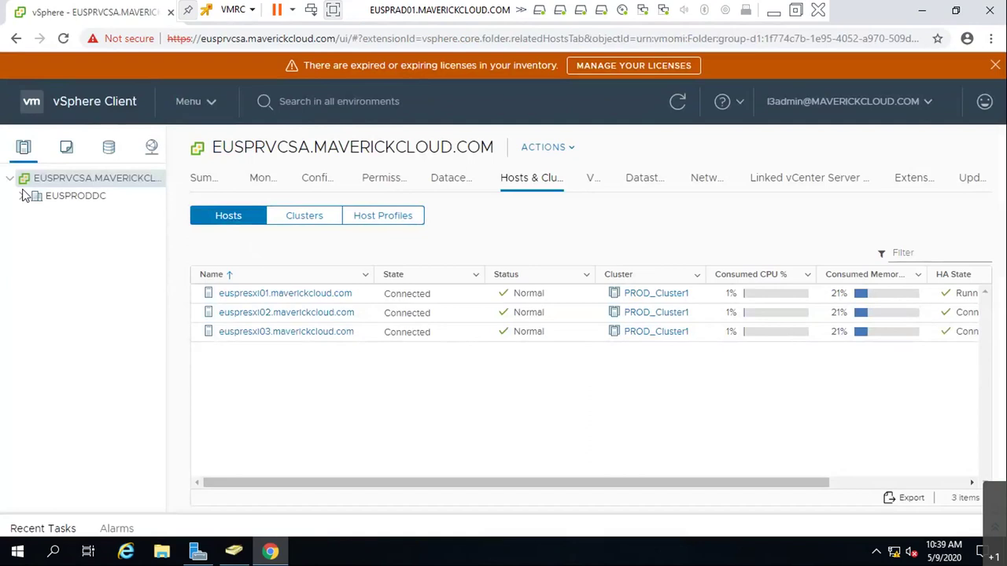
- Expand EUSPRODDC, PROD_Cluster1 and dotnetproject in the inventory, then sign out
{"action": "left_click", "coordinate": [22, 196]}
{"action": "left_click", "coordinate": [32, 214]}
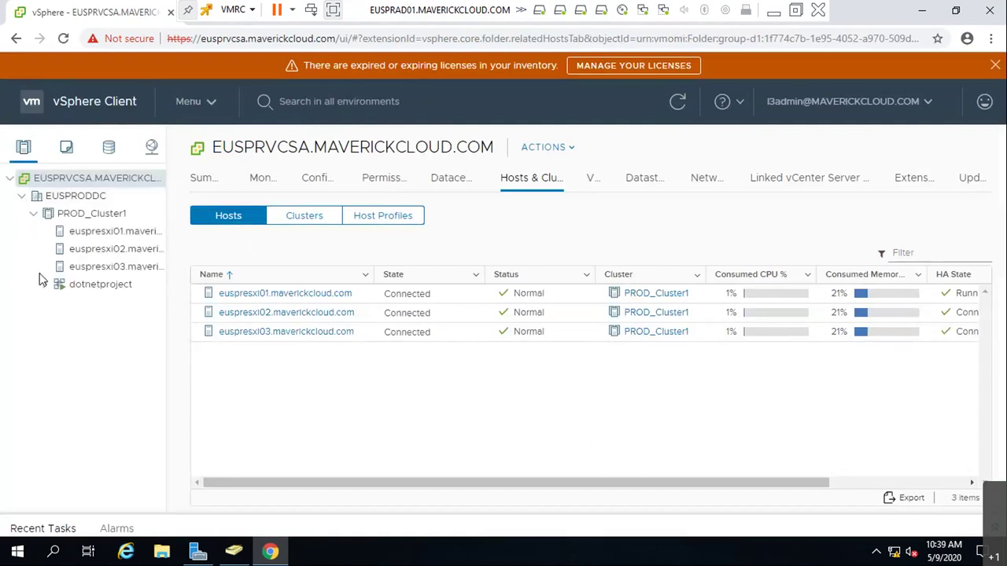
{"action": "left_click", "coordinate": [45, 284]}
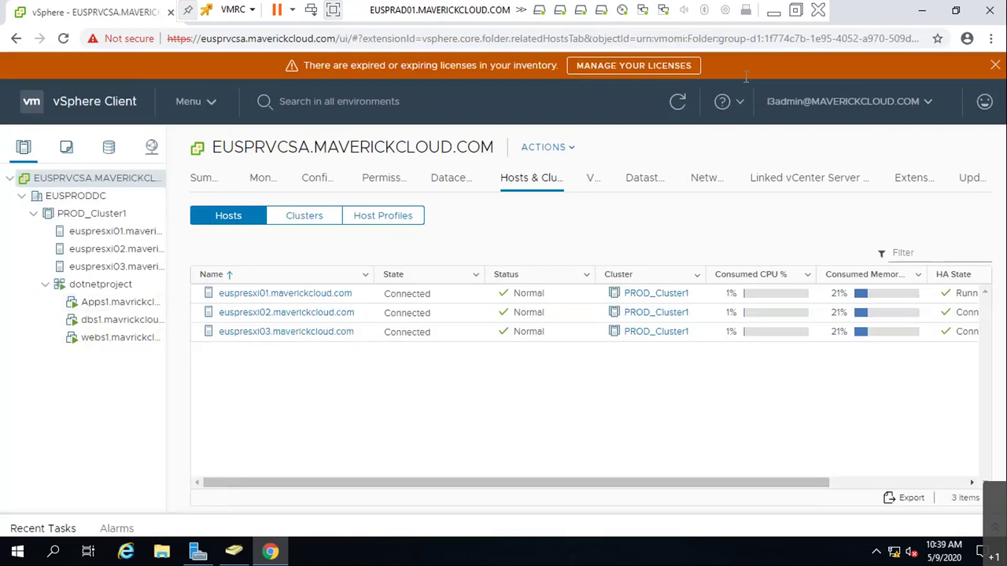
{"action": "left_click", "coordinate": [803, 104]}
{"action": "left_click", "coordinate": [830, 226]}
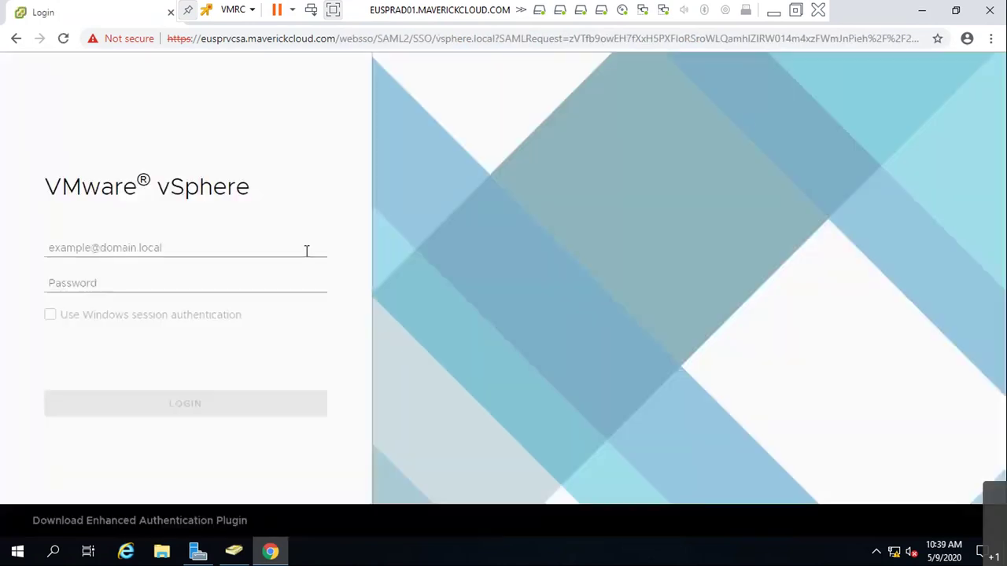
{"action": "left_click", "coordinate": [306, 249]}
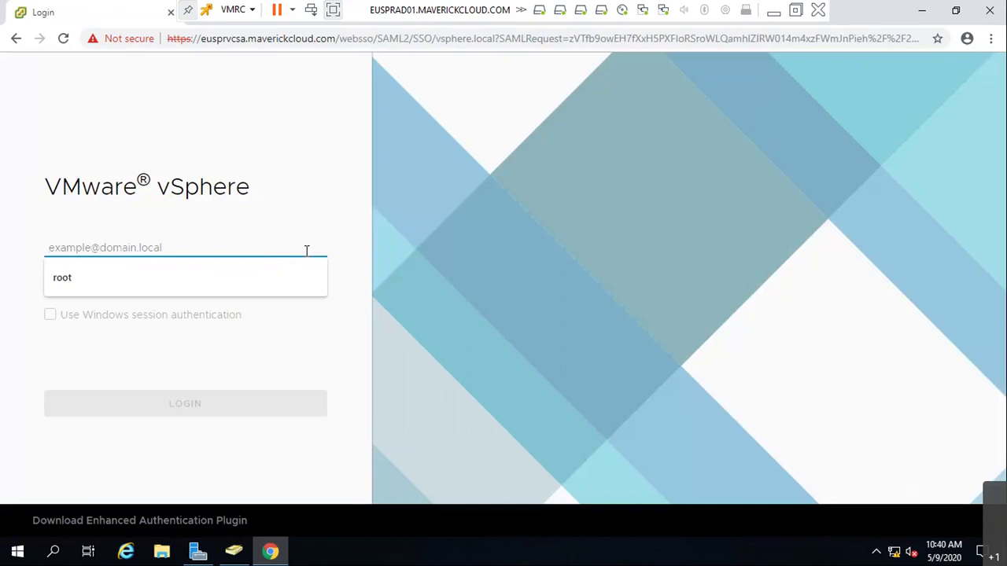
{"action": "type", "text": "A"}
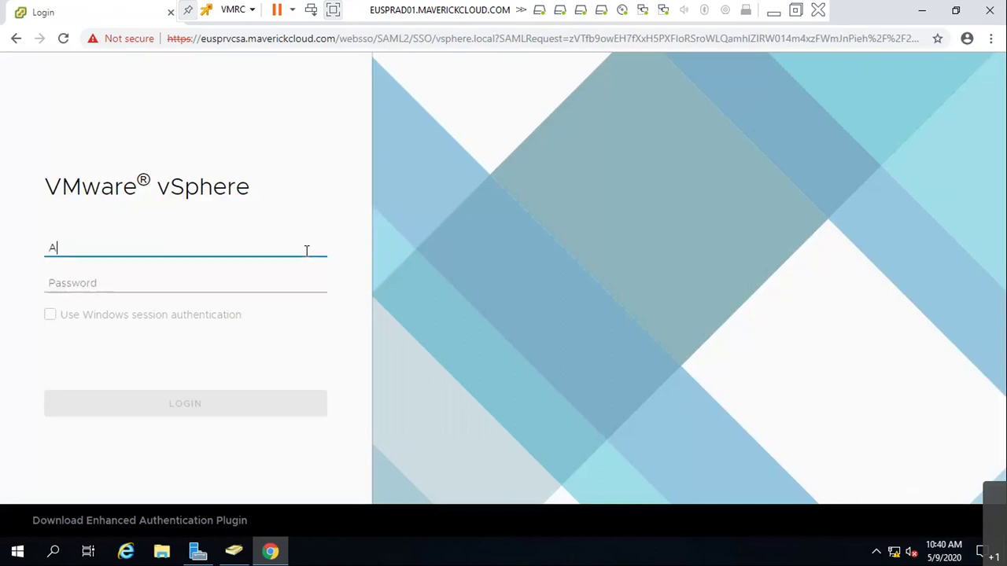
{"action": "type", "text": "dministrator@"}
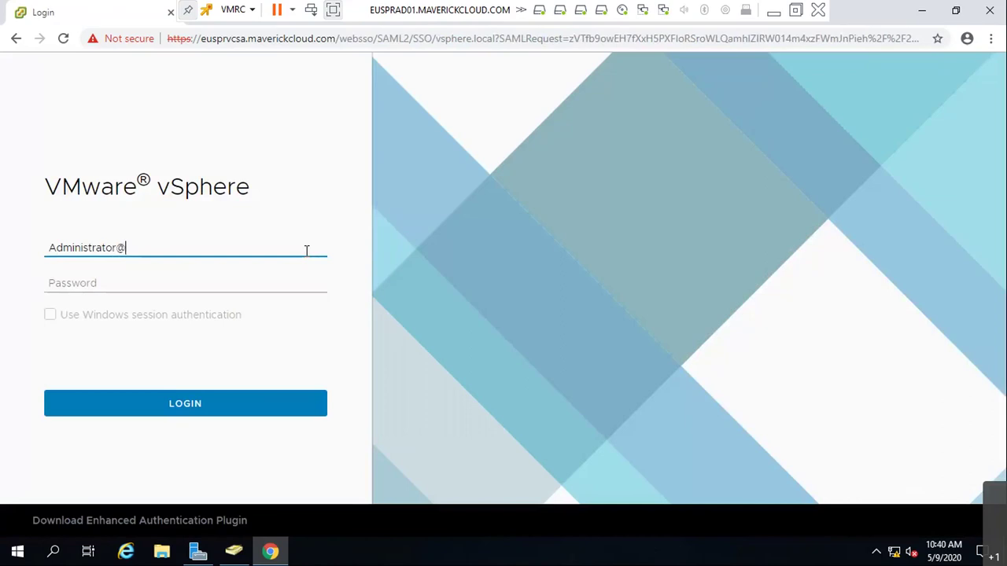
{"action": "type", "text": "vsphere .local"}
{"action": "key", "text": "Tab"}
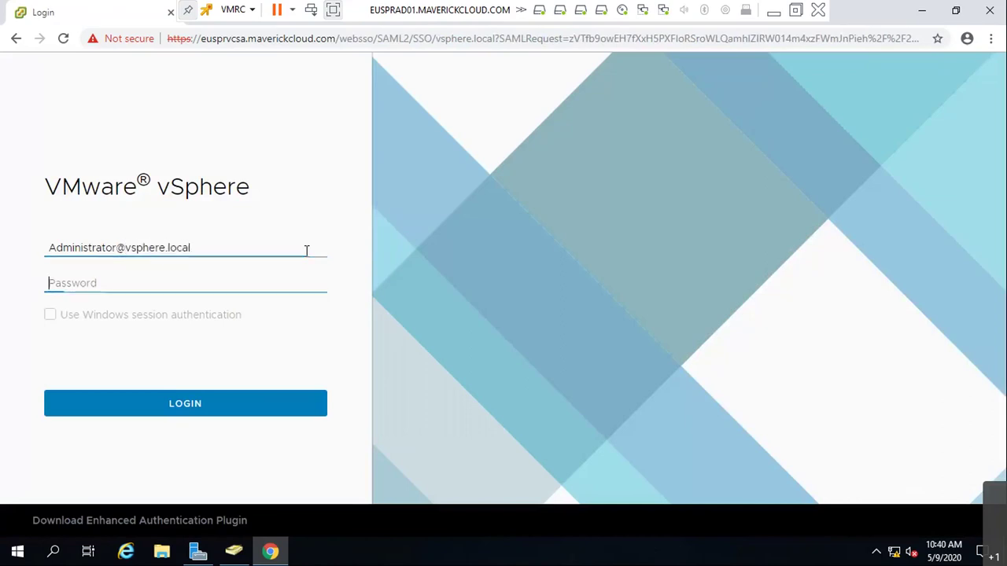
{"action": "type", "text": "•••••••••"}
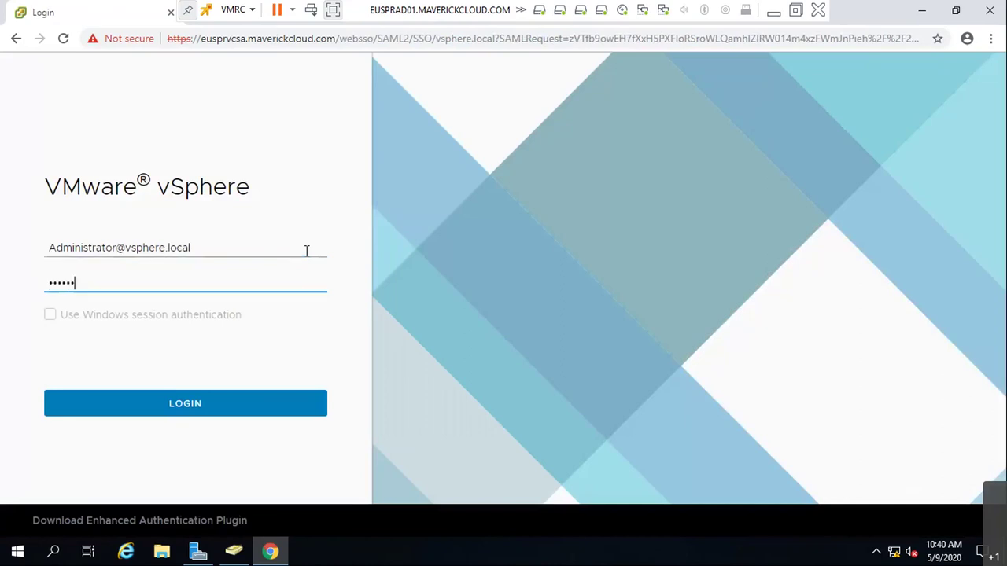
{"action": "key", "text": "Return"}
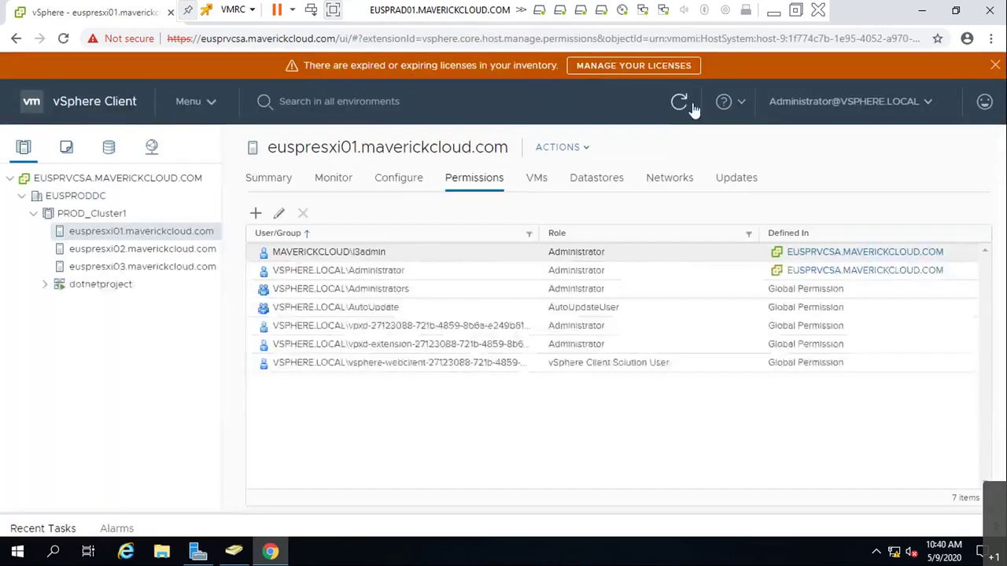
{"action": "left_click", "coordinate": [792, 102]}
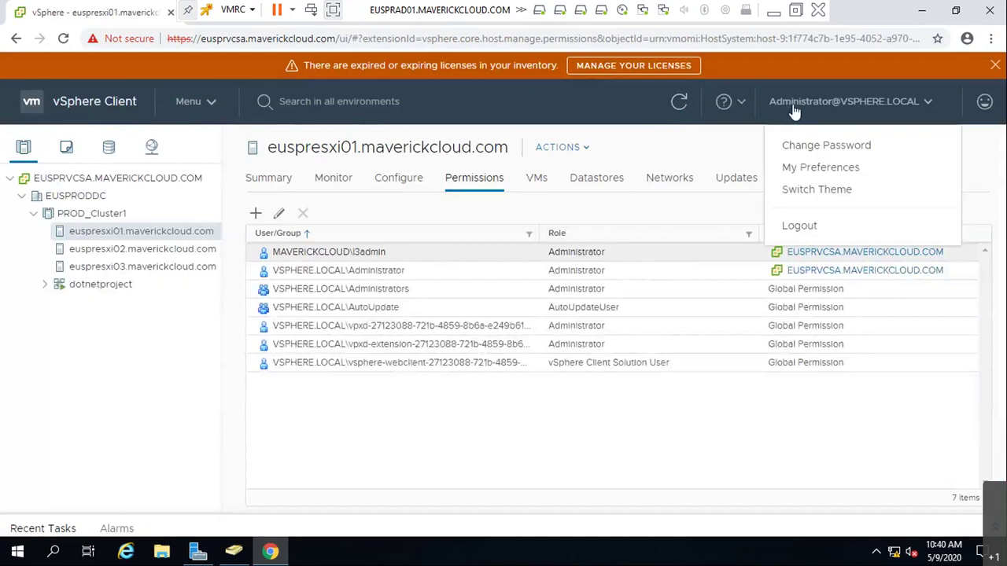
{"action": "left_click", "coordinate": [195, 107]}
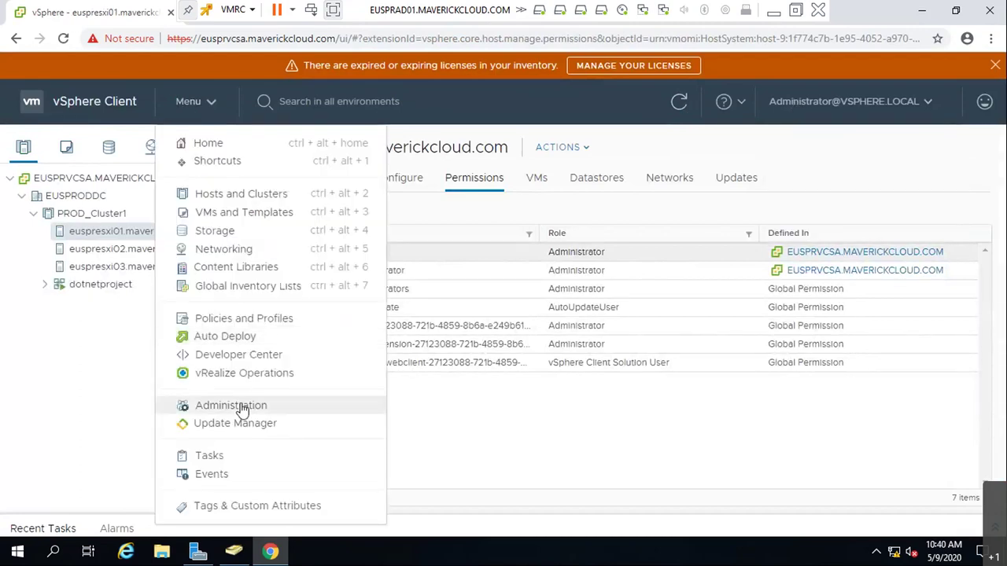
- Go to Administration > Single Sign On > Users and Groups and show Groups
{"action": "left_click", "coordinate": [236, 406]}
{"action": "left_click", "coordinate": [76, 485]}
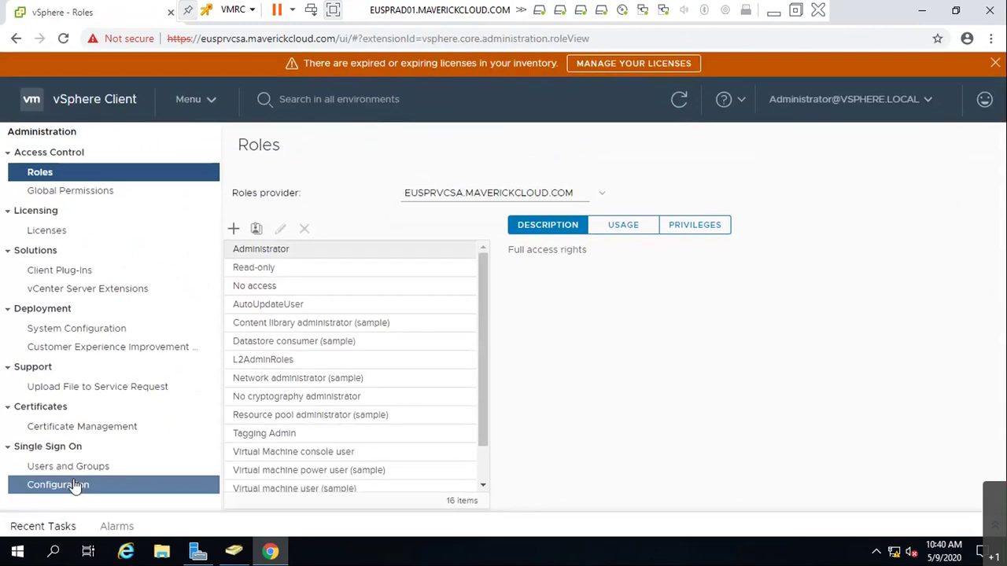
{"action": "left_click", "coordinate": [78, 466]}
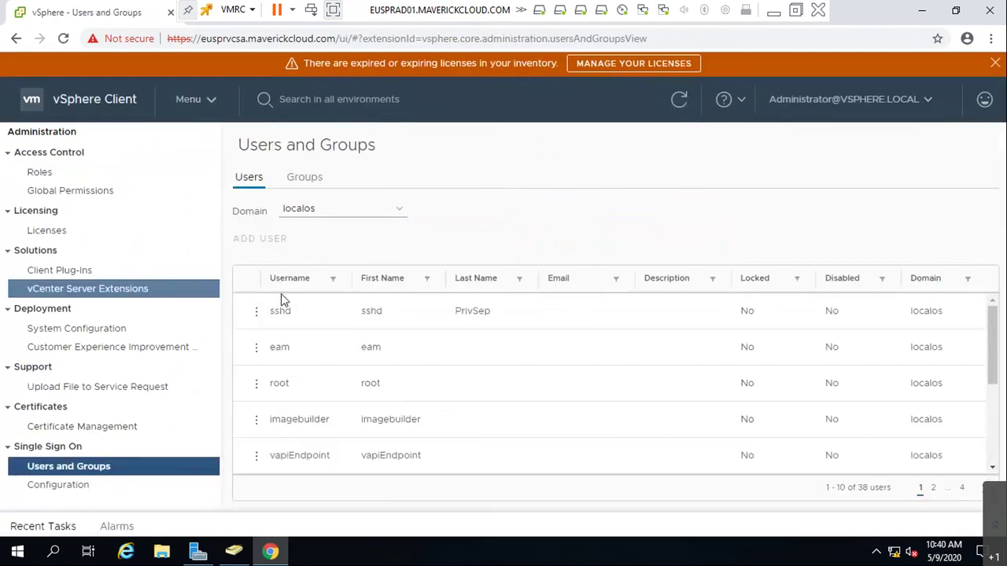
{"action": "left_click", "coordinate": [381, 220]}
{"action": "left_click", "coordinate": [306, 181]}
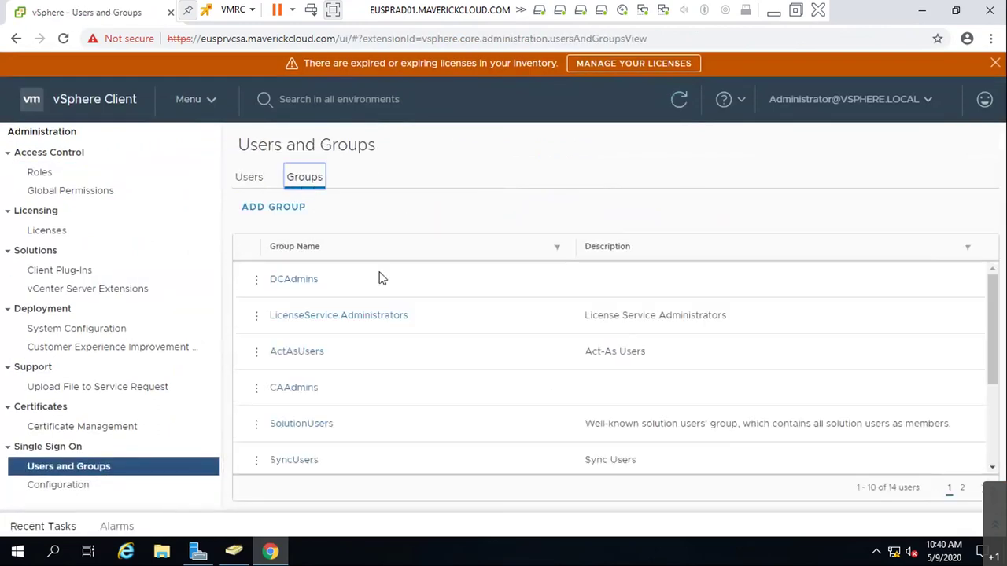
- Start a new group with MAVERICKCLOUD.COM as the member domain and draft a name
{"action": "left_click", "coordinate": [291, 212]}
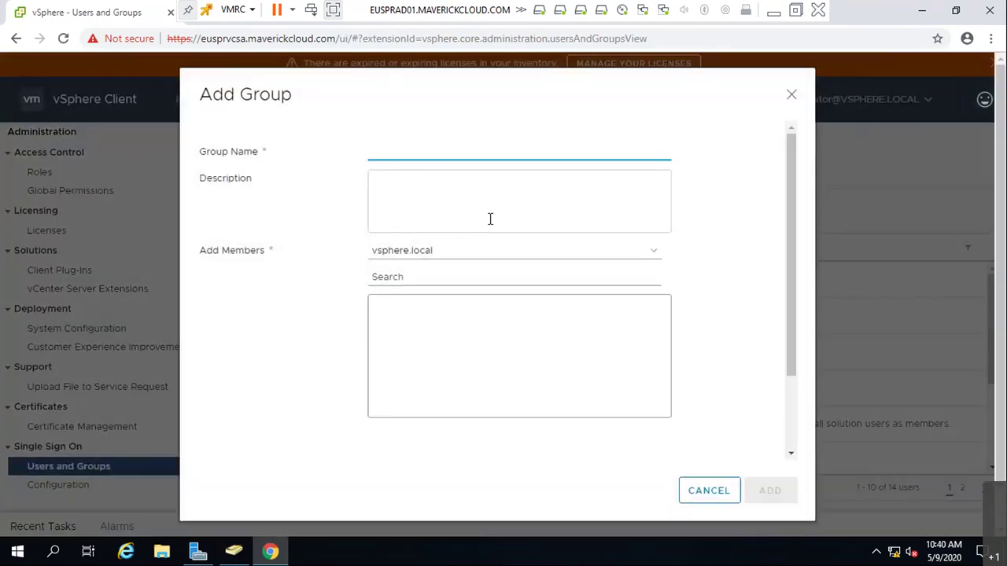
{"action": "left_click", "coordinate": [492, 260]}
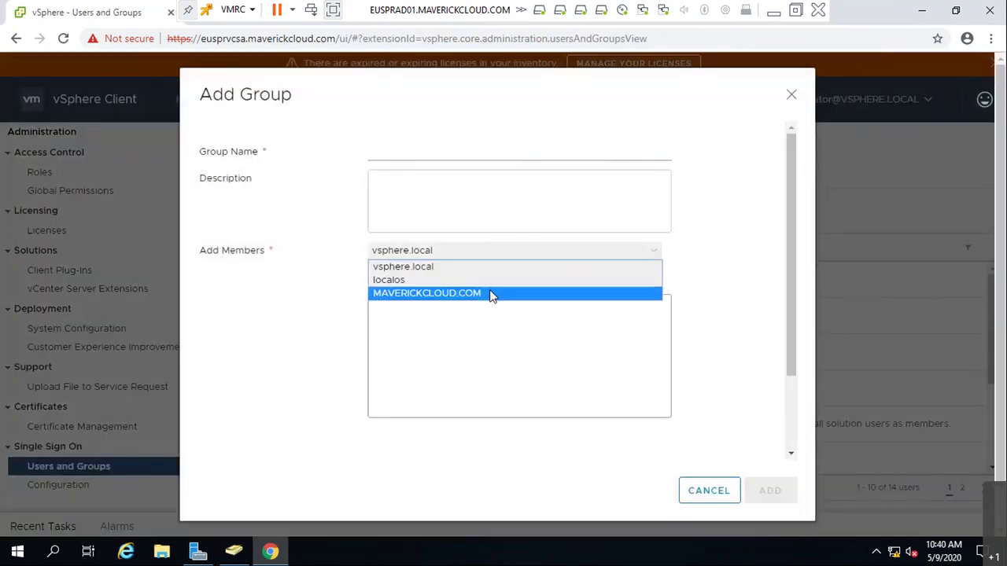
{"action": "left_click", "coordinate": [492, 294]}
{"action": "left_click", "coordinate": [496, 274]}
{"action": "left_click", "coordinate": [467, 156]}
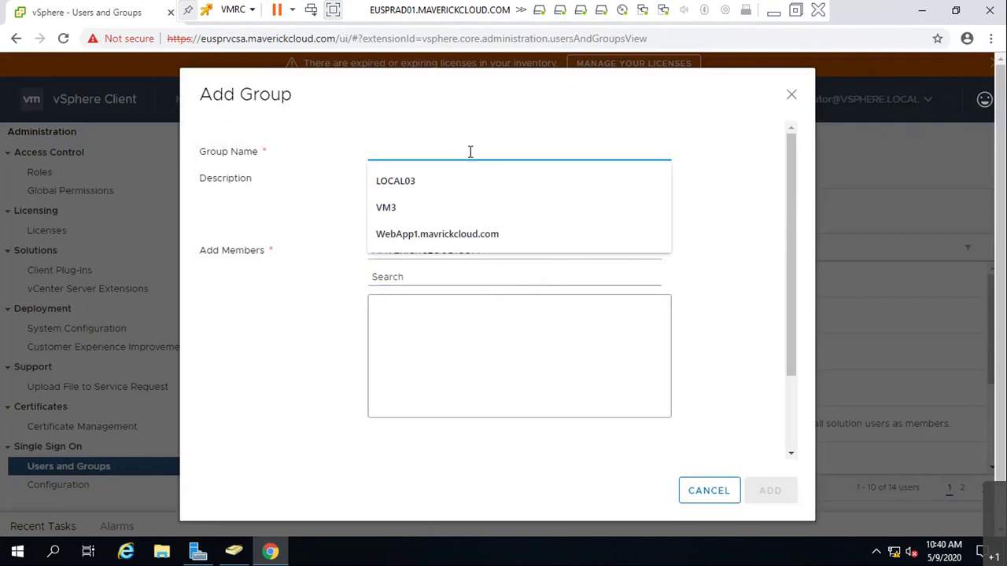
{"action": "type", "text": "L"}
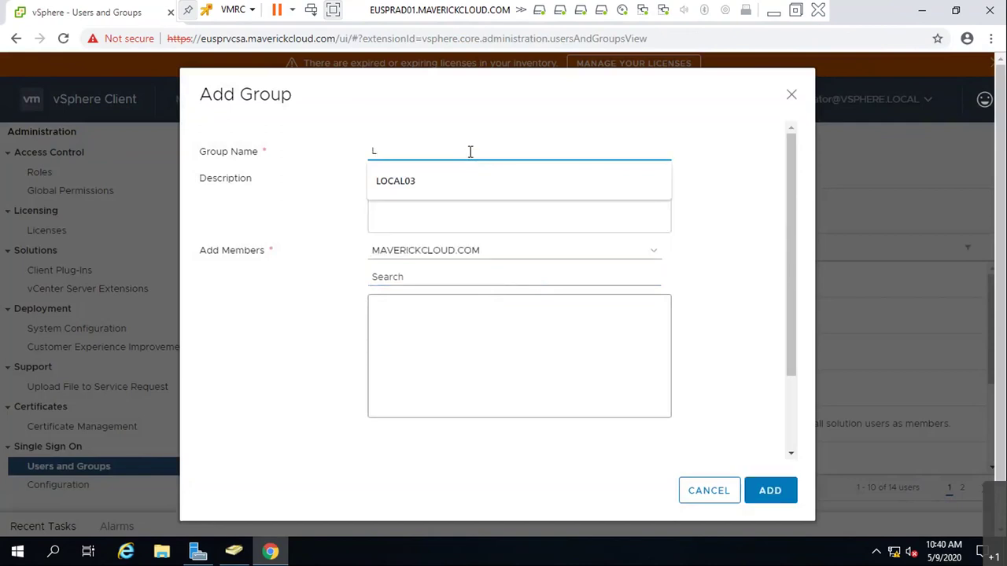
{"action": "type", "text": "3"}
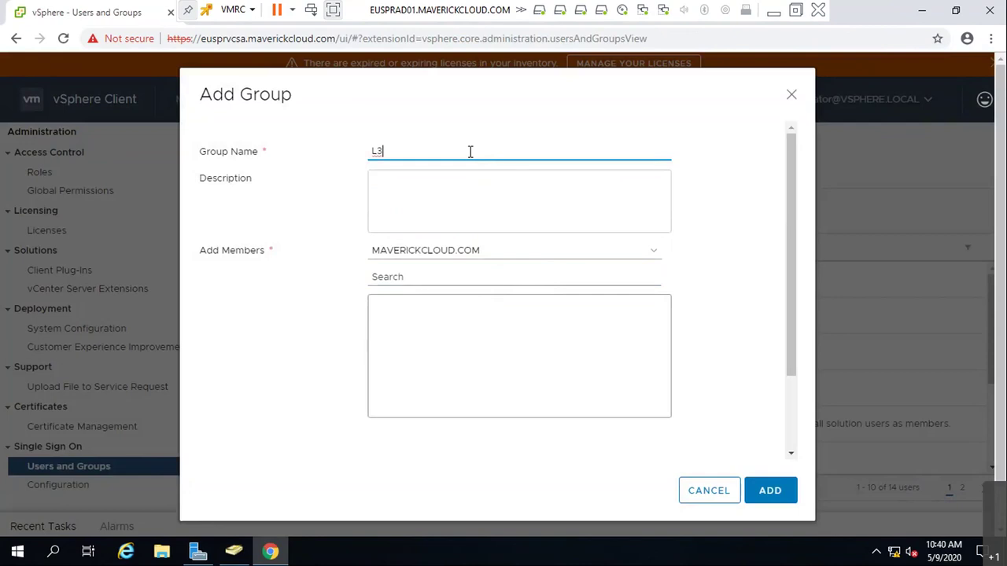
{"action": "left_click", "coordinate": [533, 275]}
{"action": "left_click", "coordinate": [425, 150]}
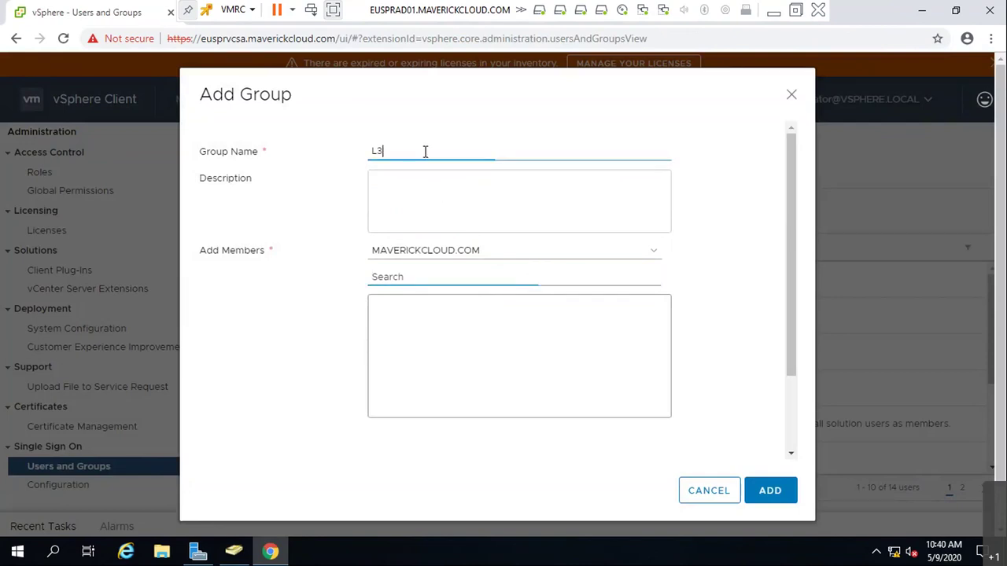
{"action": "key", "text": "BackSpace"}
{"action": "key", "text": "BackSpace"}
- Add l3admin as member, name the group L3a, then cancel the new group
{"action": "left_click", "coordinate": [413, 276]}
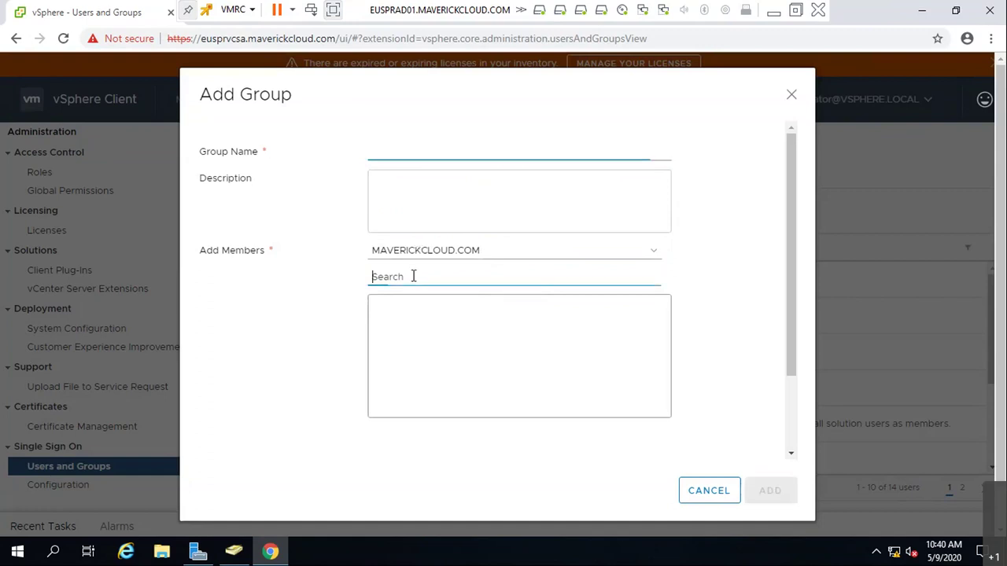
{"action": "type", "text": "l3"}
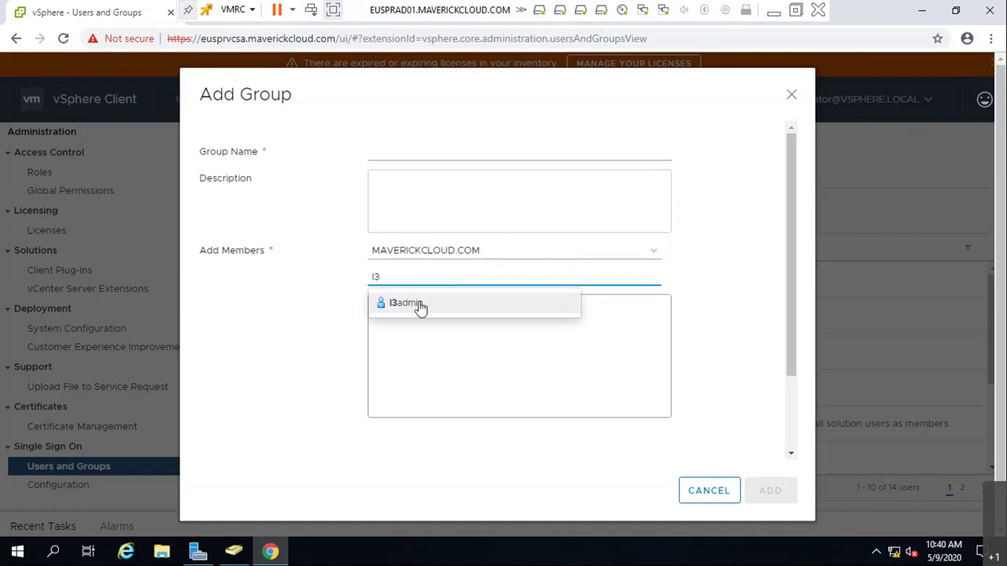
{"action": "left_click", "coordinate": [417, 305]}
{"action": "left_click", "coordinate": [418, 153]}
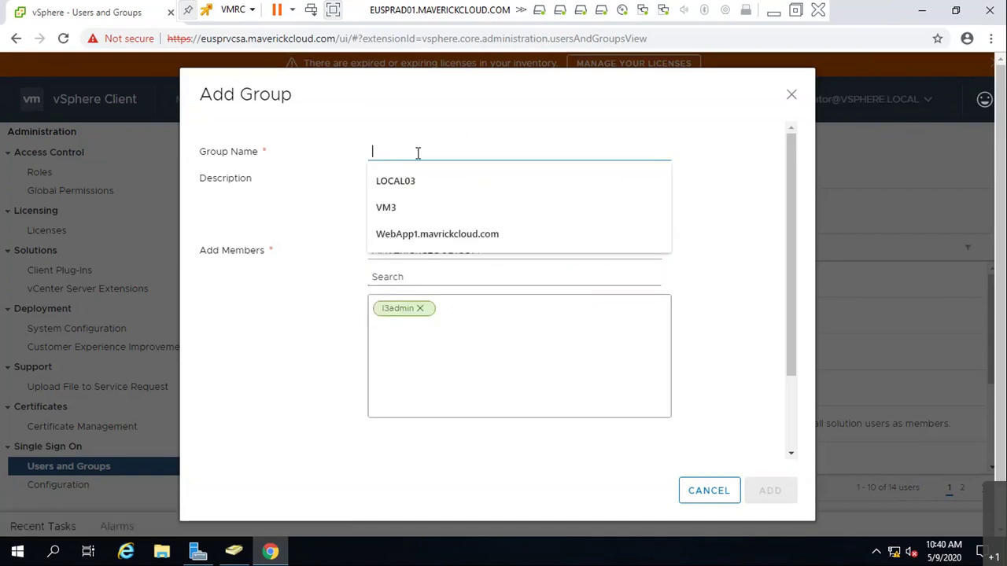
{"action": "type", "text": "L3a"}
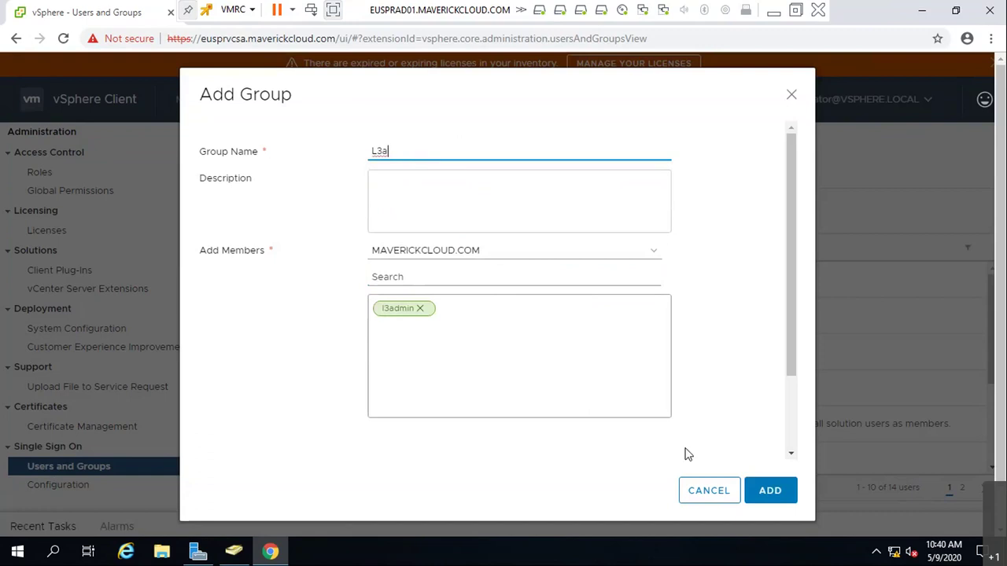
{"action": "left_click_drag", "start_coordinate": [708, 490], "coordinate": [504, 311]}
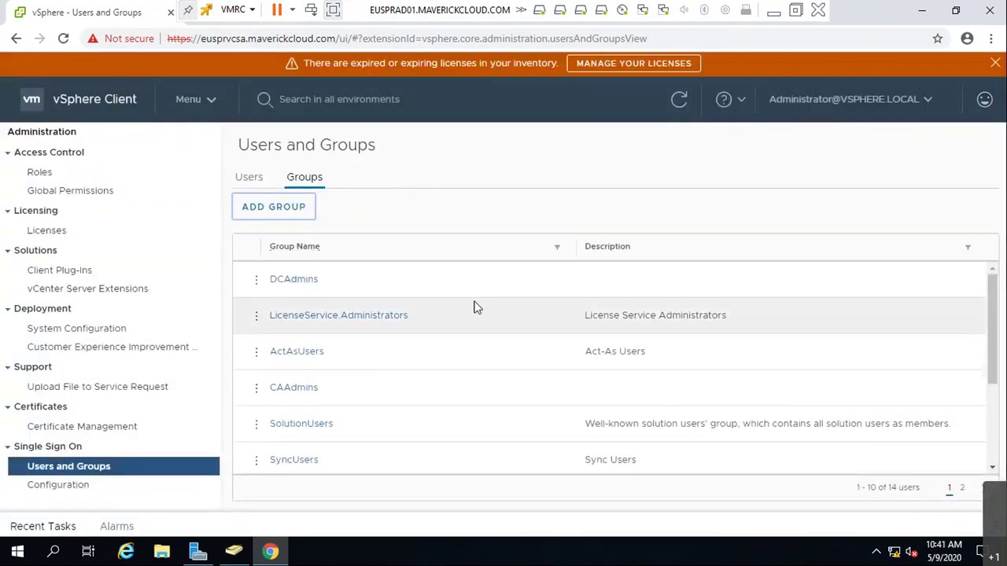
- In Global Permissions, make the Read-only permission propagate to children
{"action": "left_click", "coordinate": [248, 180]}
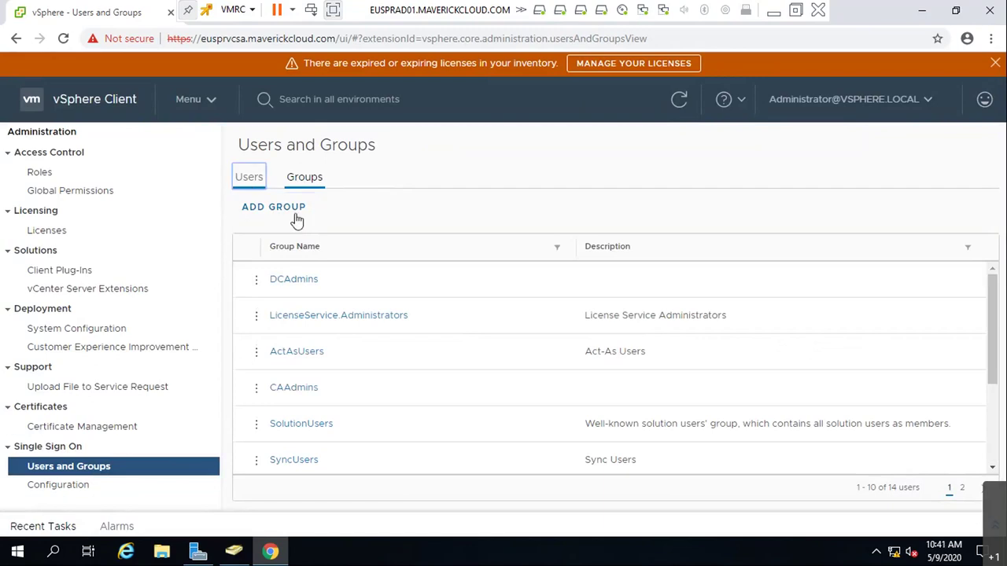
{"action": "scroll", "coordinate": [471, 362], "scroll_direction": "down", "scroll_amount": 3}
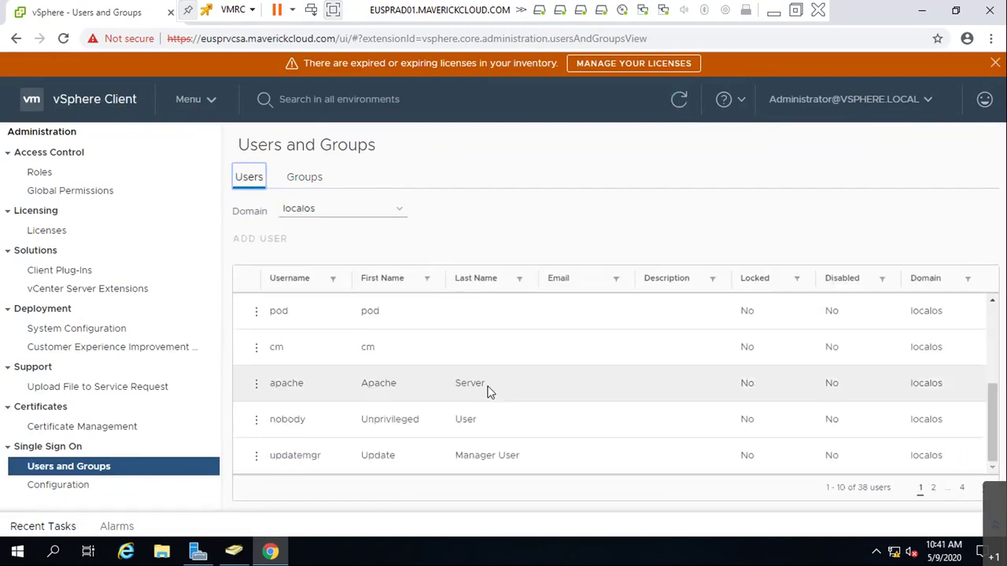
{"action": "scroll", "coordinate": [488, 391], "scroll_direction": "up", "scroll_amount": 3}
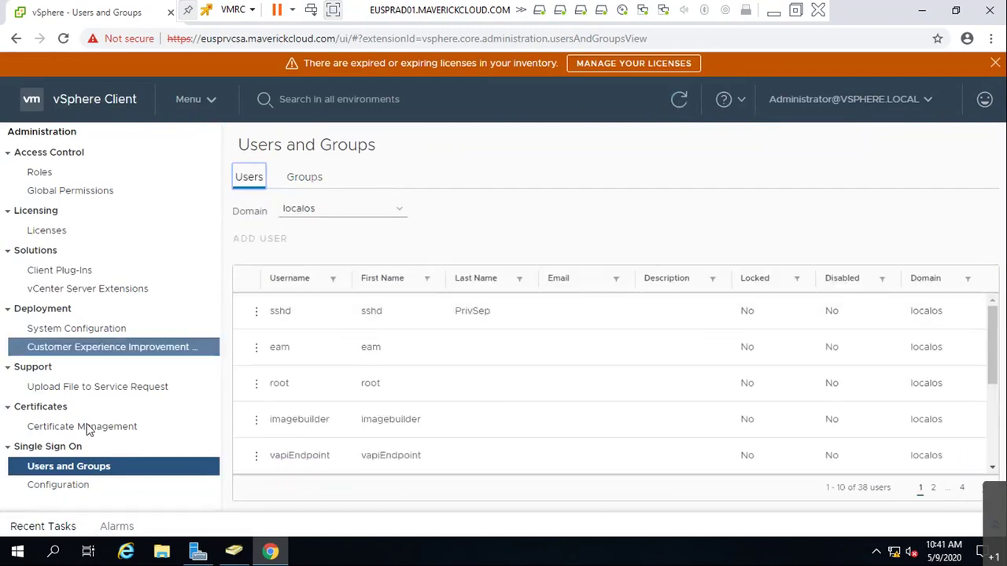
{"action": "left_click", "coordinate": [70, 191]}
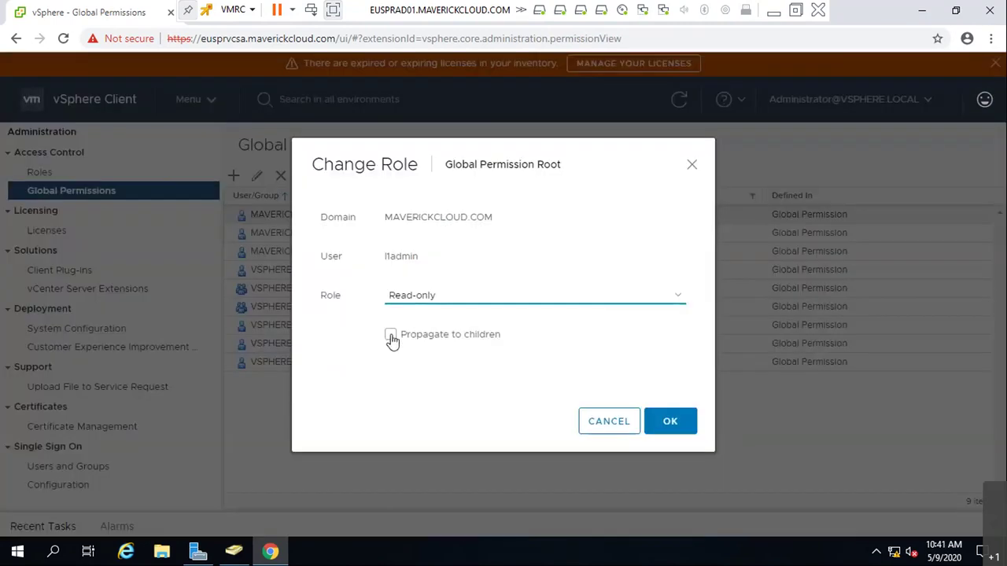
{"action": "left_click", "coordinate": [390, 335]}
{"action": "left_click", "coordinate": [669, 422]}
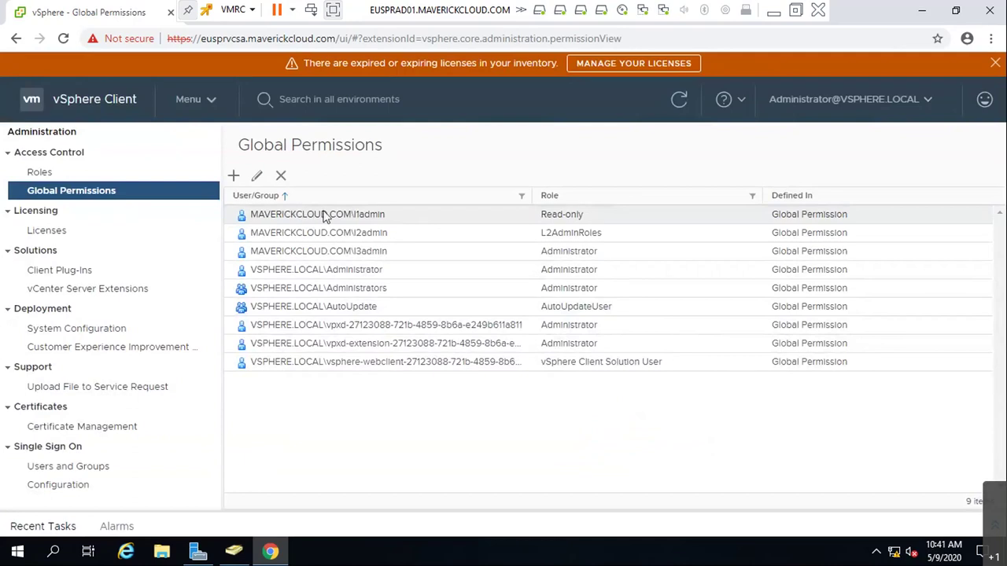
- Review Hosts and Clusters permissions on the vCenter and dotnetproject, then log out
{"action": "left_click", "coordinate": [189, 99]}
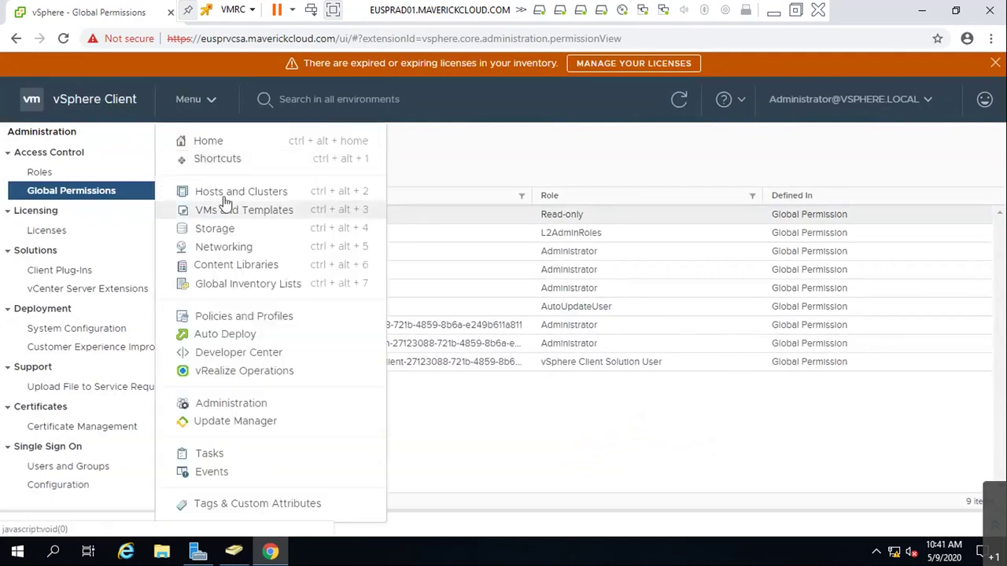
{"action": "left_click", "coordinate": [225, 194]}
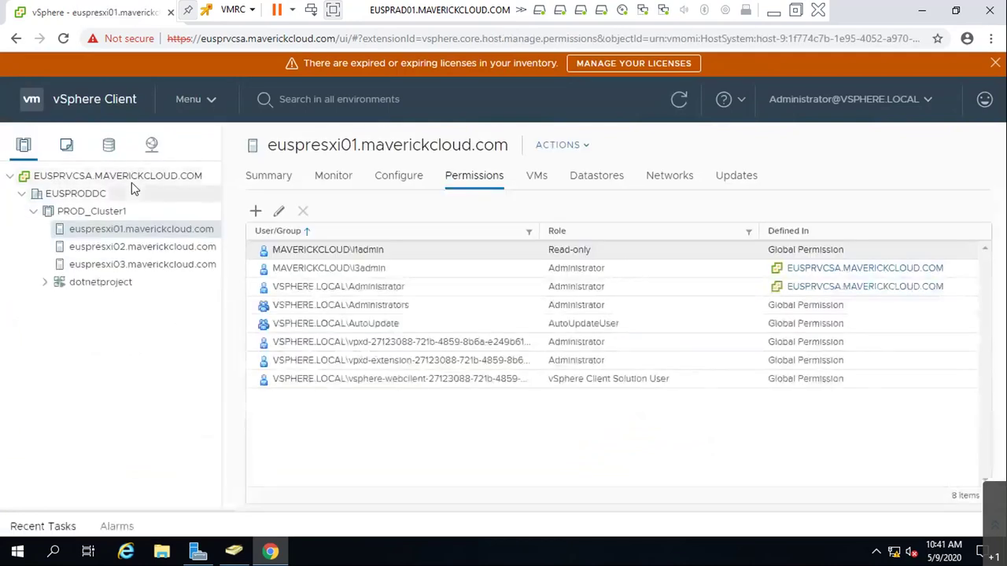
{"action": "left_click", "coordinate": [131, 181]}
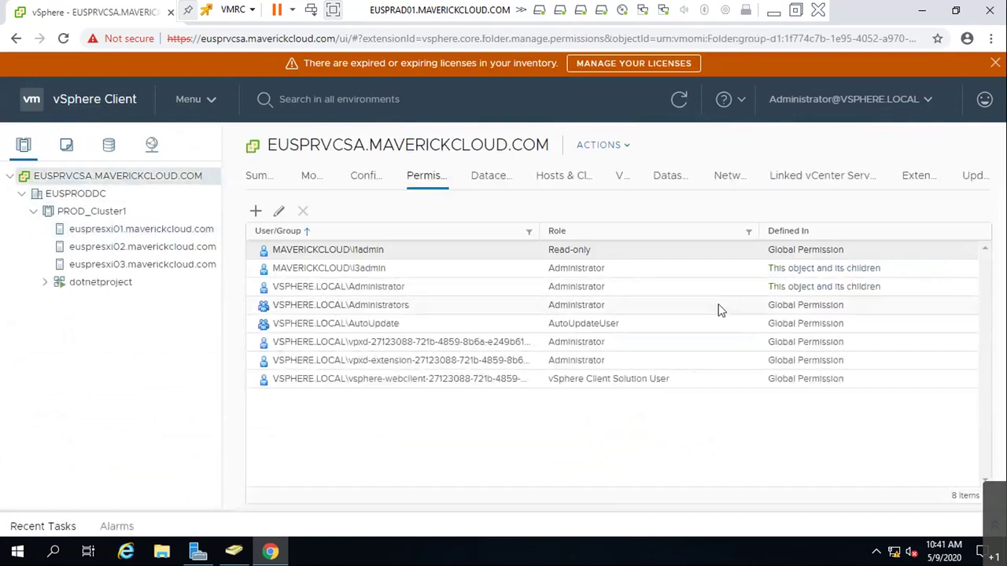
{"action": "left_click", "coordinate": [96, 282]}
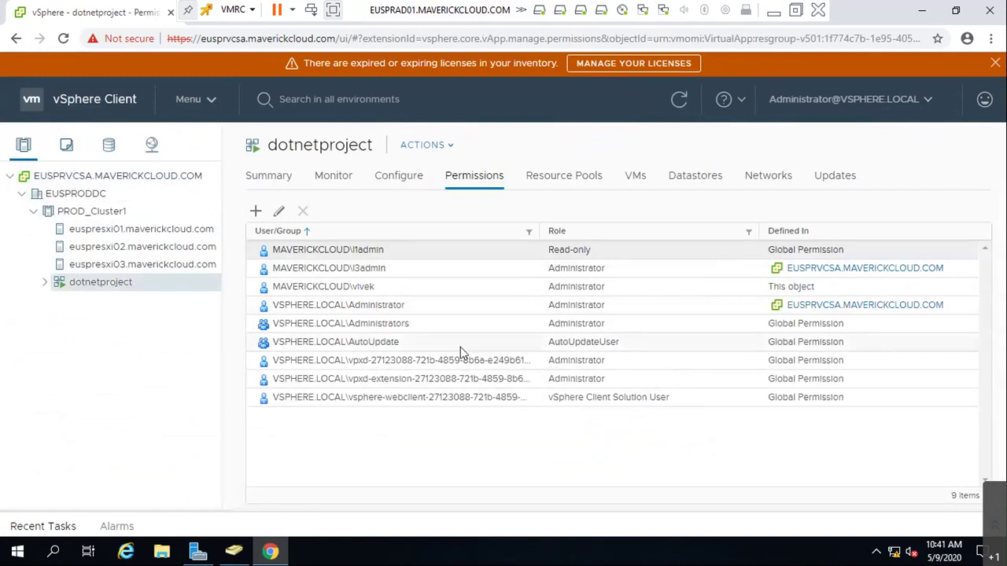
{"action": "left_click", "coordinate": [913, 100]}
{"action": "left_click", "coordinate": [850, 226]}
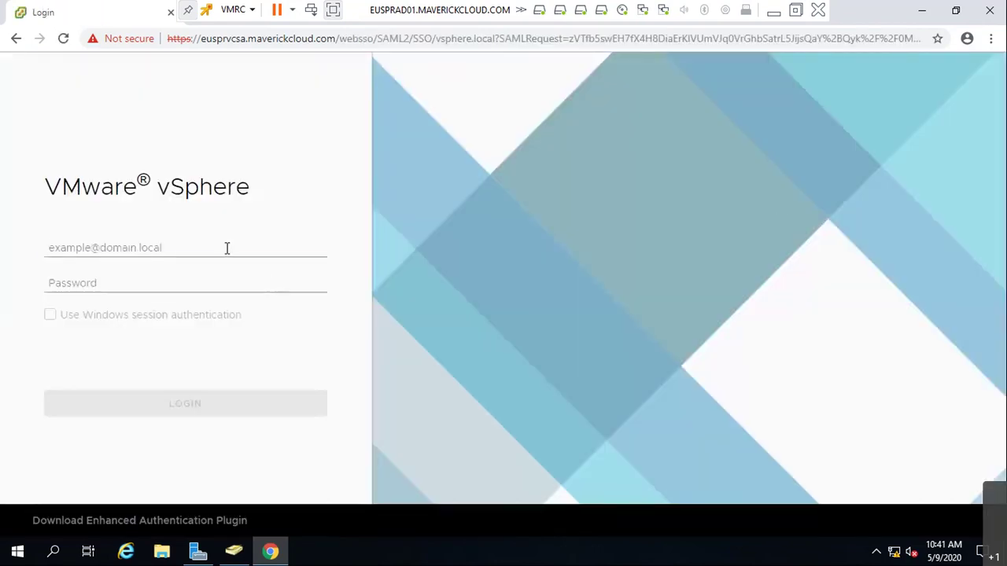
{"action": "left_click", "coordinate": [227, 248]}
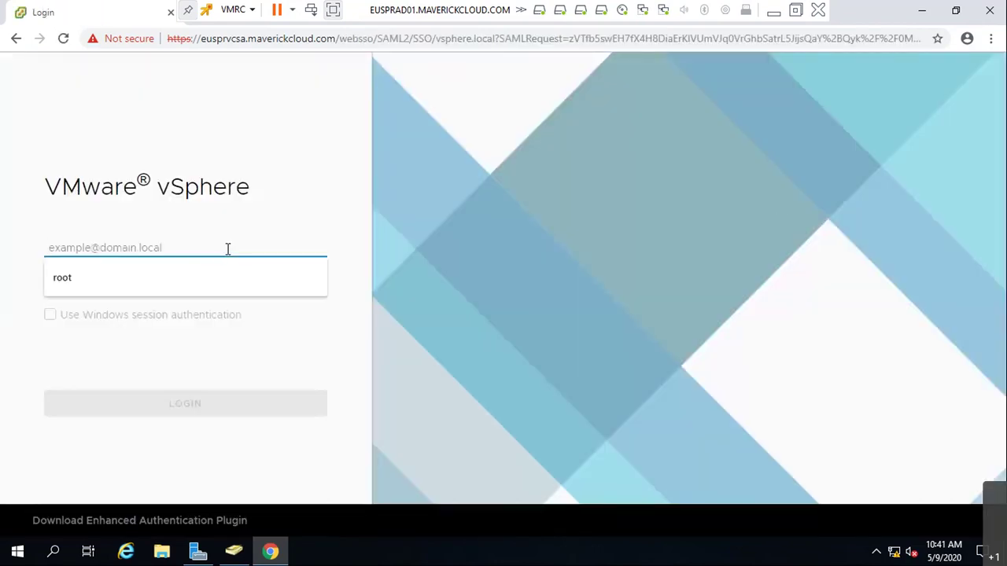
{"action": "key", "text": "Tab"}
{"action": "type", "text": "P********"}
{"action": "key", "text": "Return"}
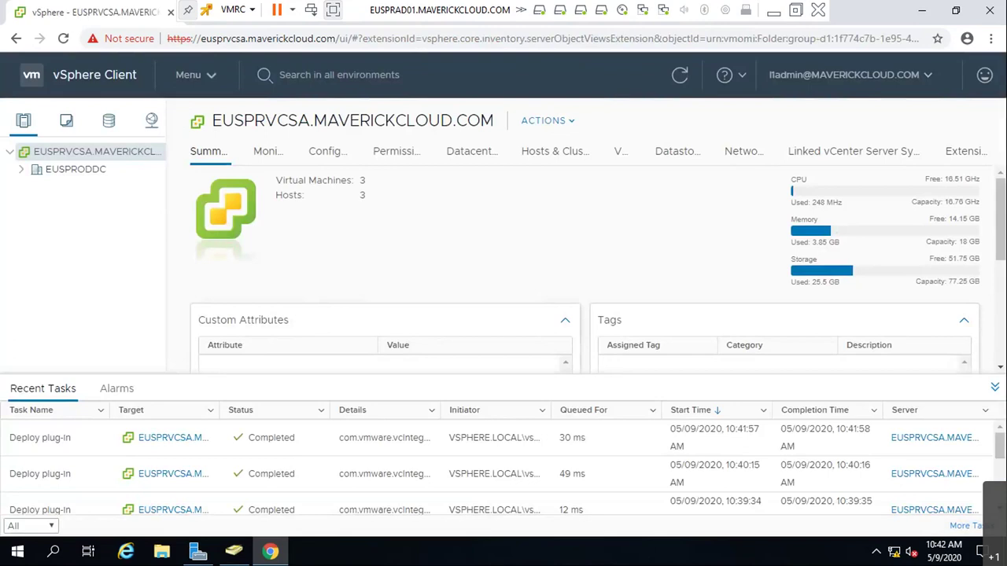
- Expand EUSPRODDC, PROD_Cluster1 and dotnetproject and browse dotnetproject and cluster action menus
{"action": "left_click", "coordinate": [994, 387]}
{"action": "left_click", "coordinate": [21, 169]}
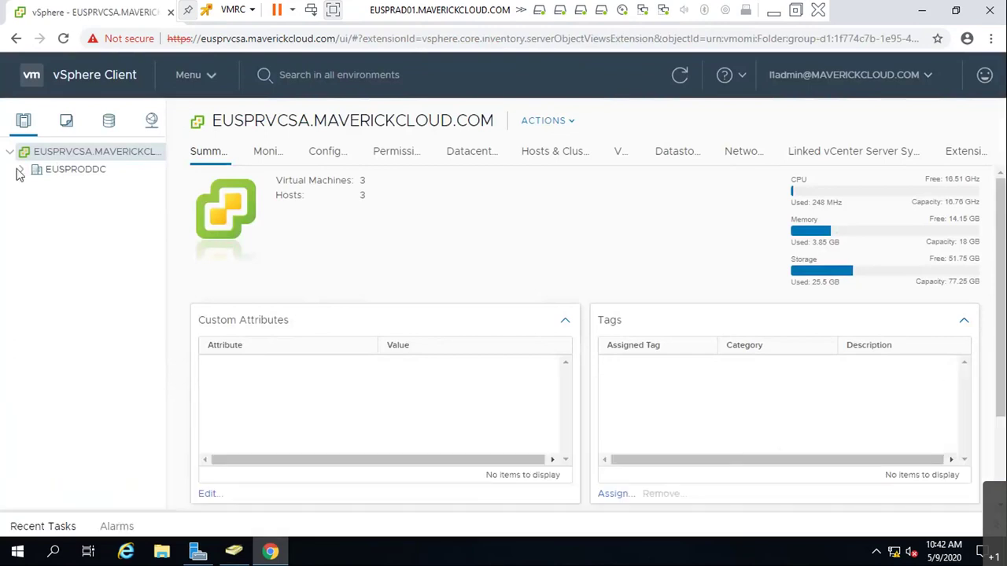
{"action": "left_click", "coordinate": [44, 189]}
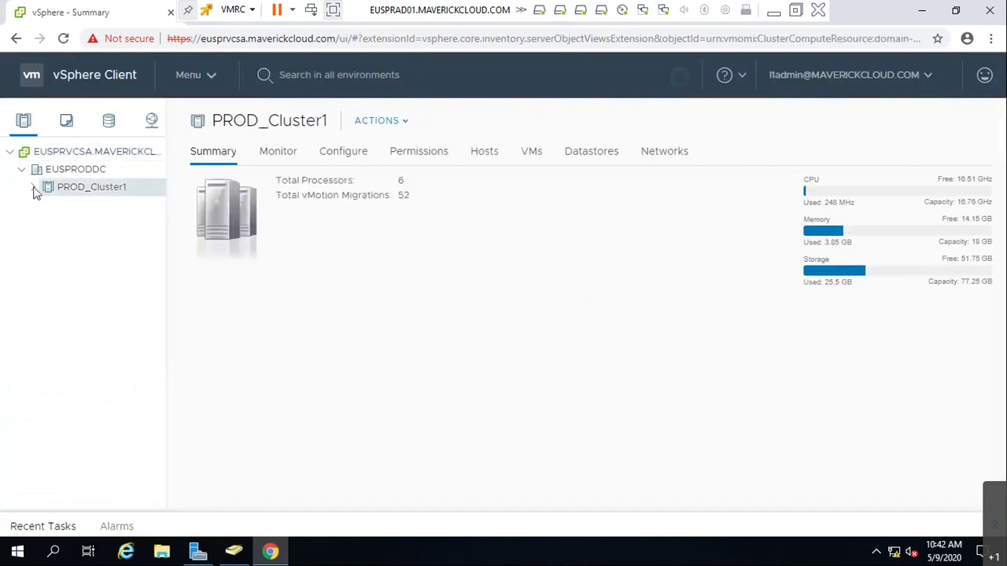
{"action": "left_click", "coordinate": [33, 187]}
{"action": "left_click", "coordinate": [45, 258]}
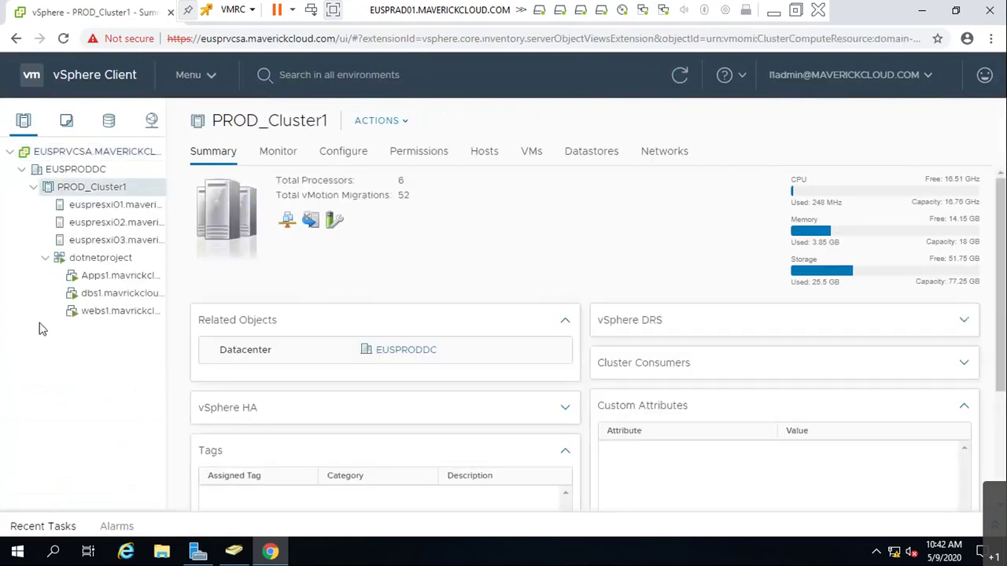
{"action": "right_click", "coordinate": [108, 262]}
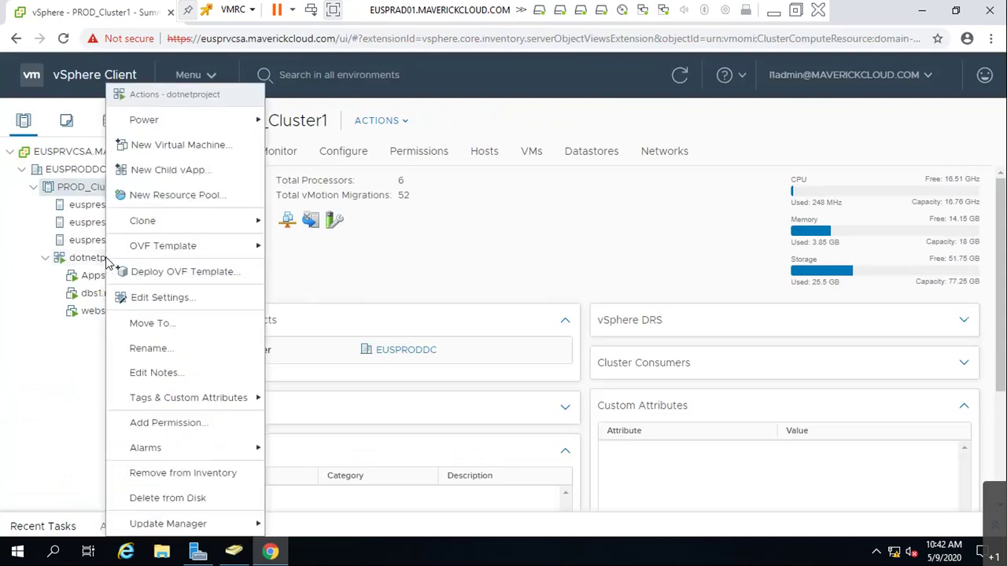
{"action": "mouse_move", "coordinate": [226, 133]}
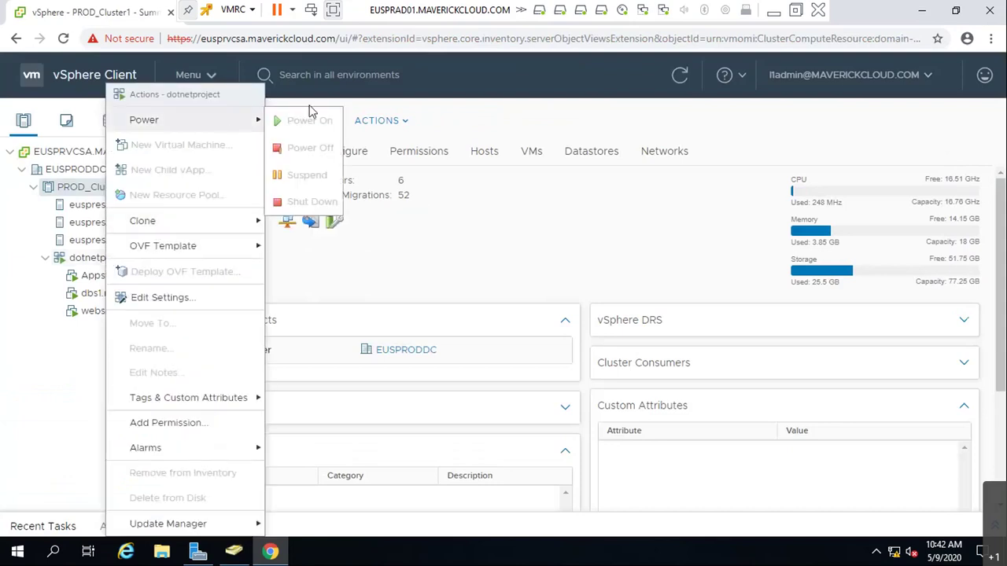
{"action": "left_click", "coordinate": [312, 210]}
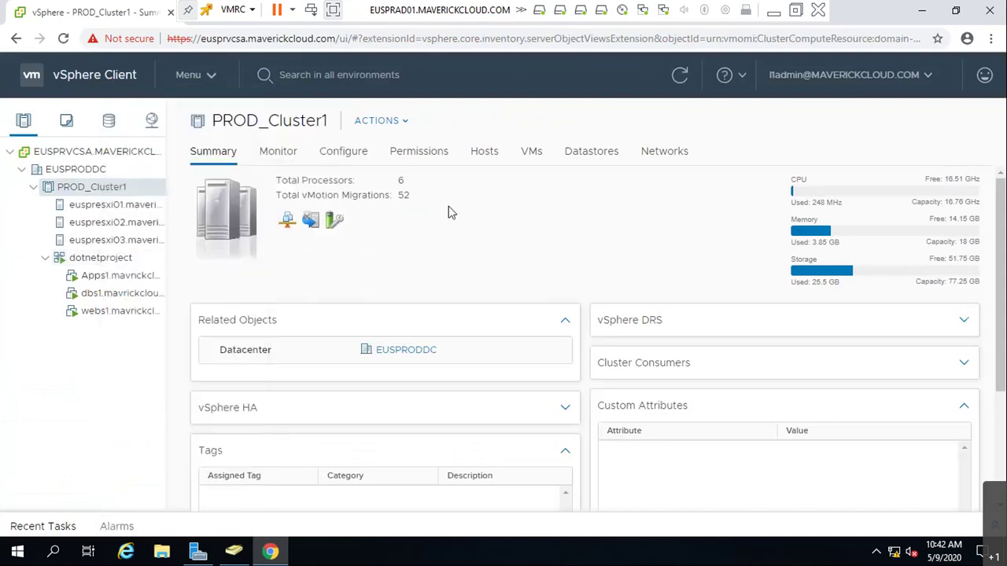
{"action": "left_click", "coordinate": [382, 121]}
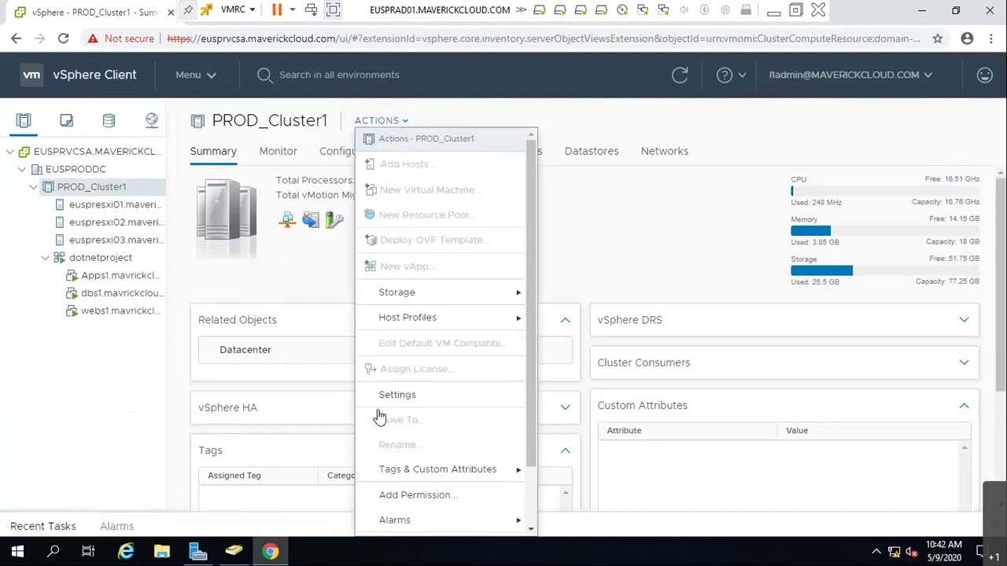
- Open the first ESXi host's Settings from its actions, then dismiss the cluster actions
{"action": "right_click", "coordinate": [111, 207]}
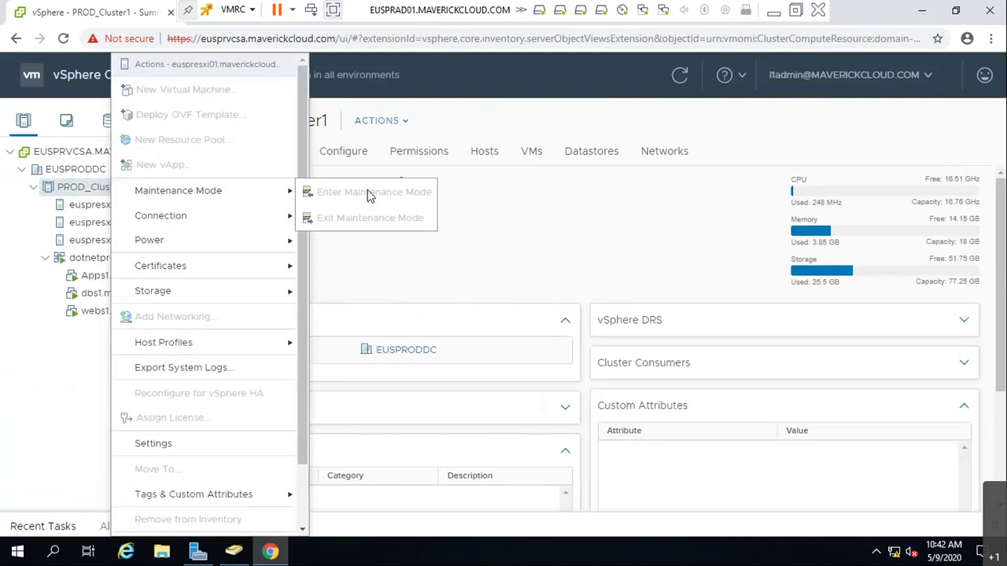
{"action": "mouse_move", "coordinate": [227, 249]}
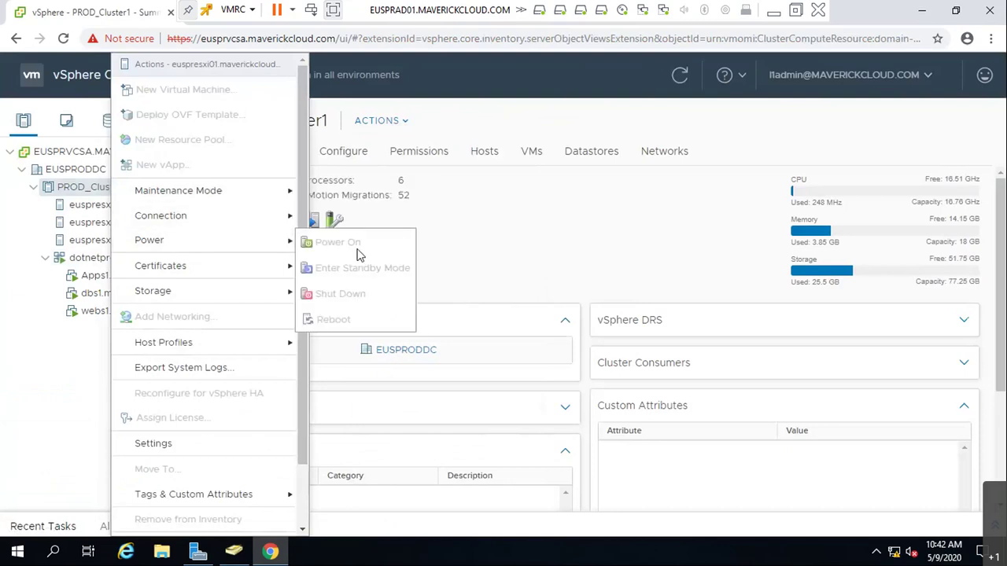
{"action": "mouse_move", "coordinate": [281, 351]}
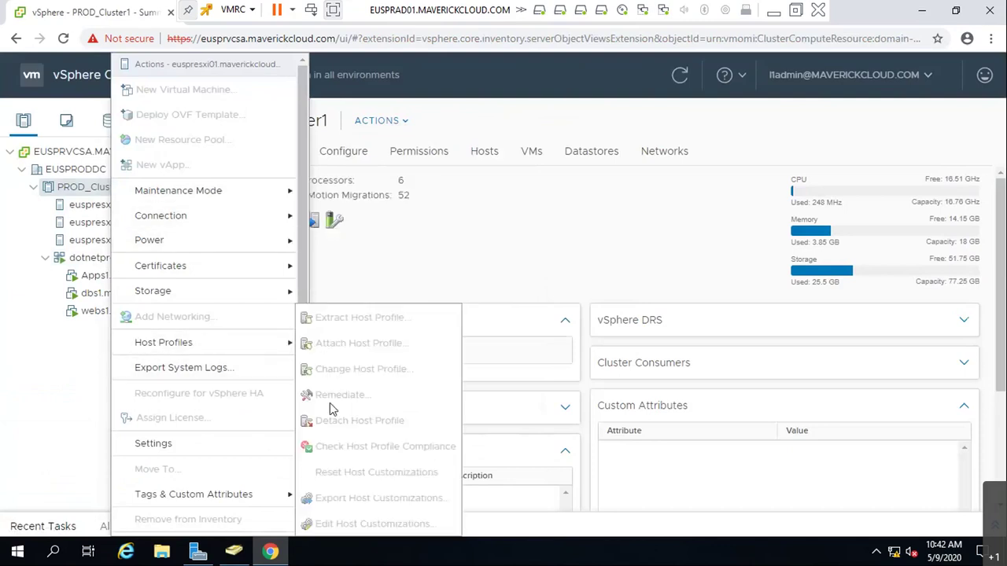
{"action": "left_click", "coordinate": [287, 443]}
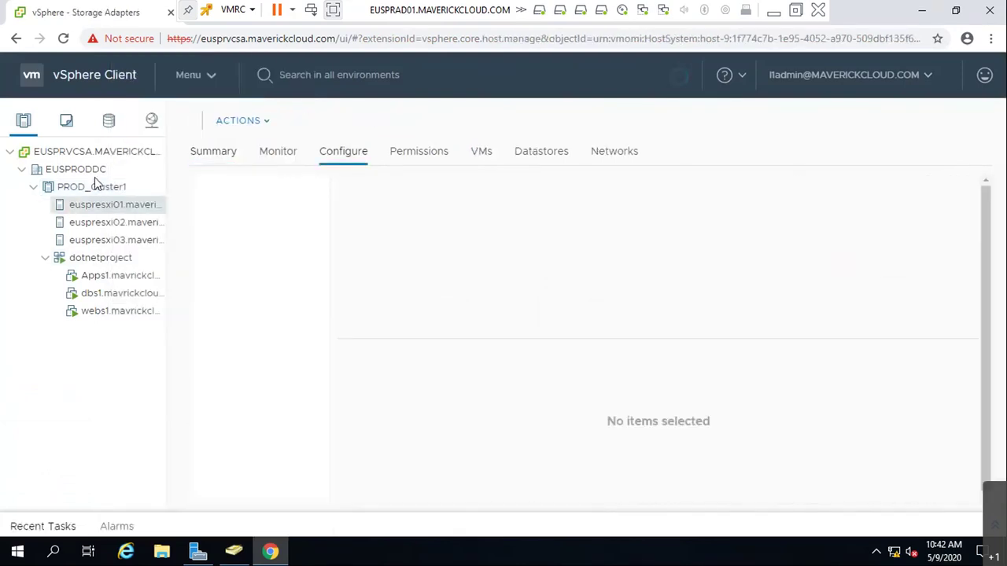
{"action": "right_click", "coordinate": [91, 189]}
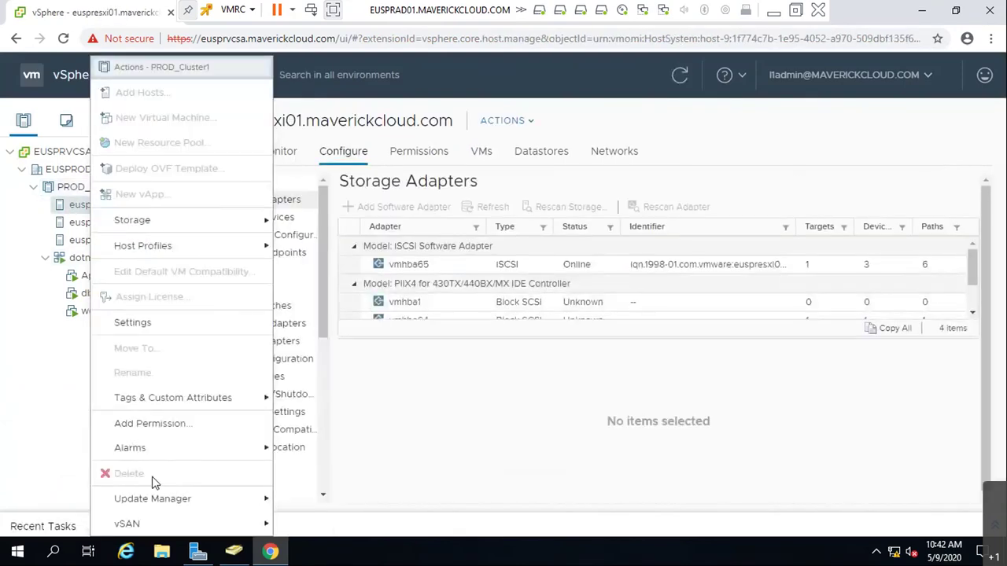
{"action": "left_click", "coordinate": [236, 517]}
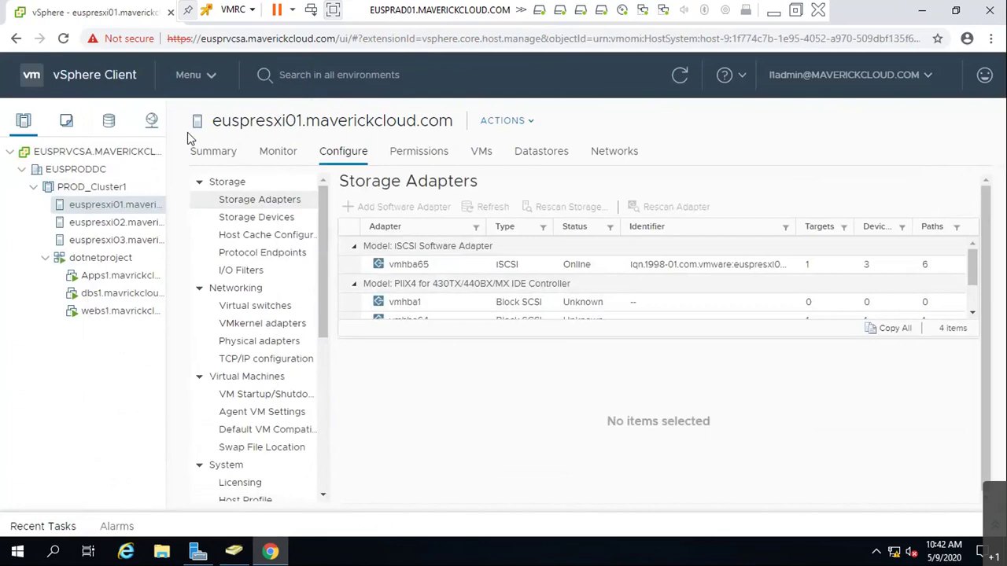
- Show the EUSPRVCSA.MAVERICKCLOUD.COM vCenter summary and scroll through it
{"action": "left_click", "coordinate": [118, 151]}
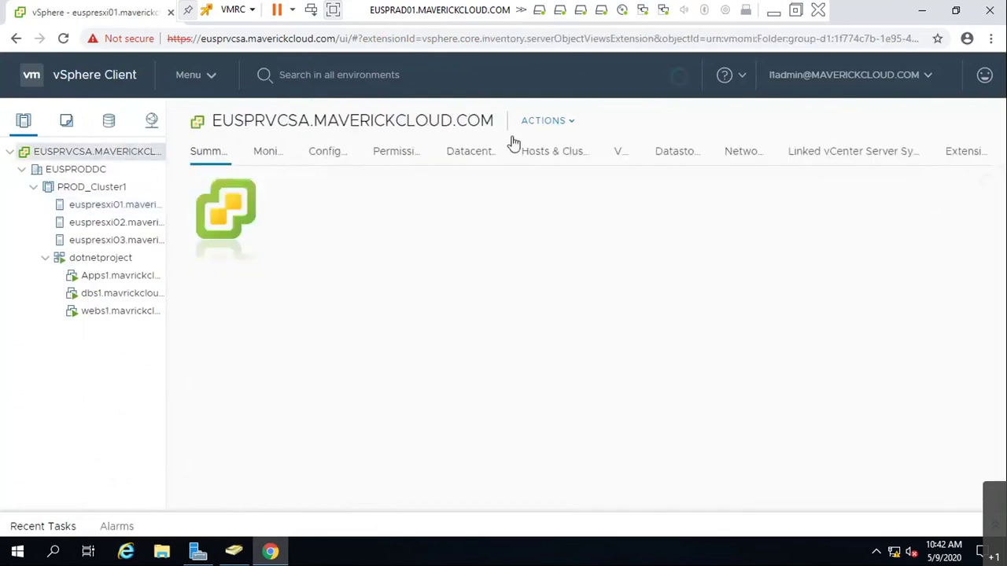
{"action": "scroll", "coordinate": [887, 300], "scroll_direction": "down", "scroll_amount": 1}
{"action": "scroll", "coordinate": [874, 378], "scroll_direction": "down", "scroll_amount": 1}
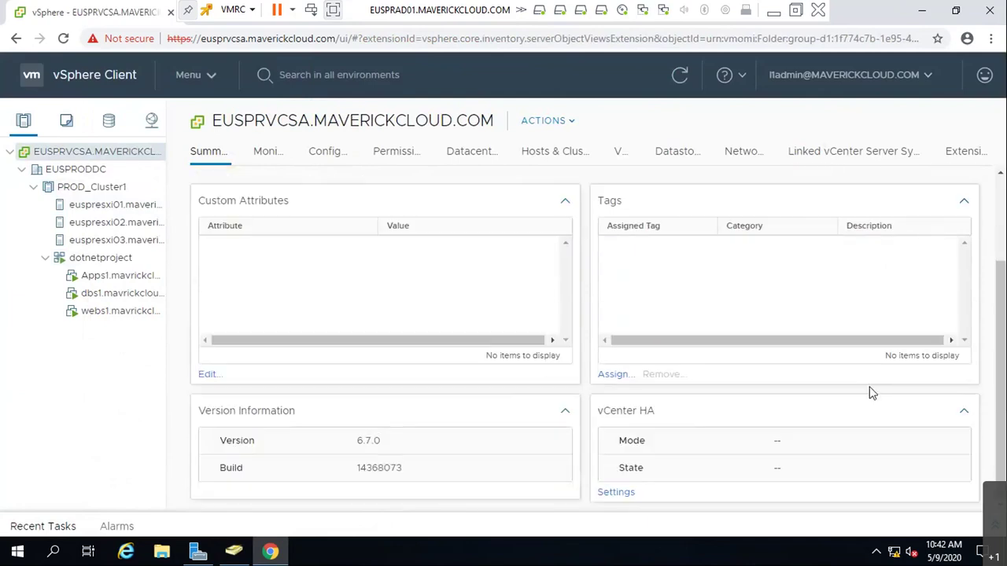
{"action": "scroll", "coordinate": [842, 443], "scroll_direction": "up", "scroll_amount": 3}
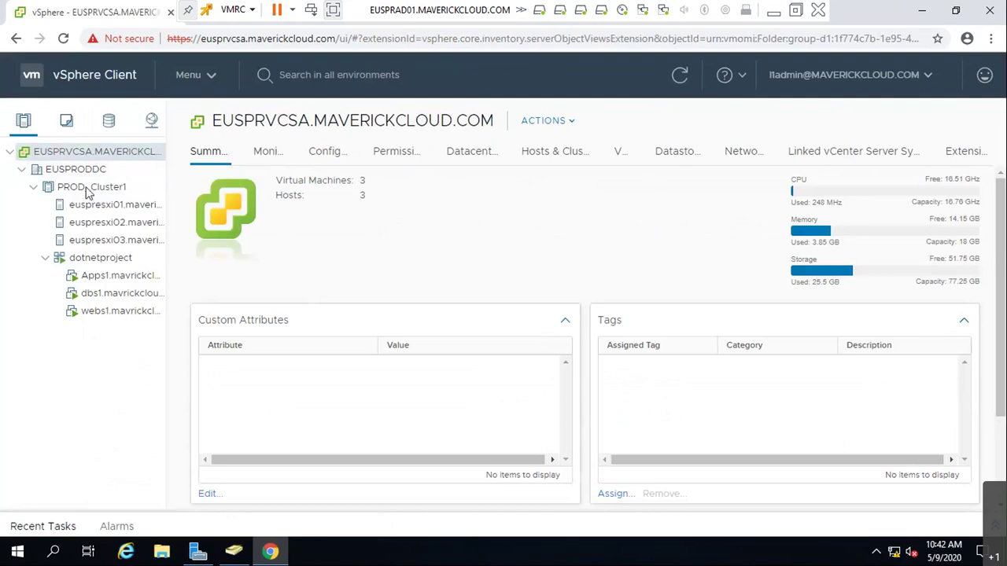
- Check the vCenter's All Issues, Triggered Alarms and Tasks, then minimize the VMRC console
{"action": "left_click", "coordinate": [263, 151]}
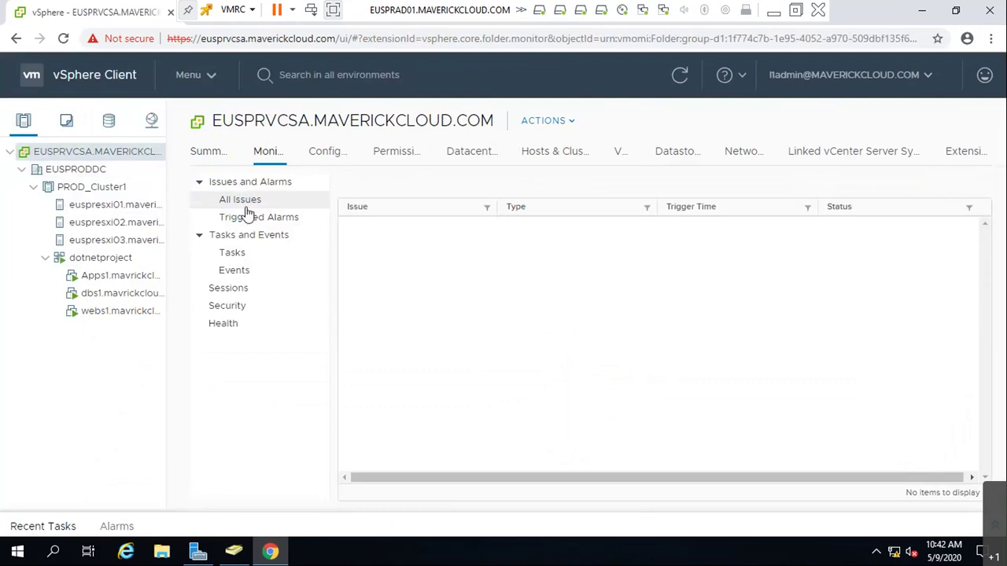
{"action": "left_click", "coordinate": [259, 217]}
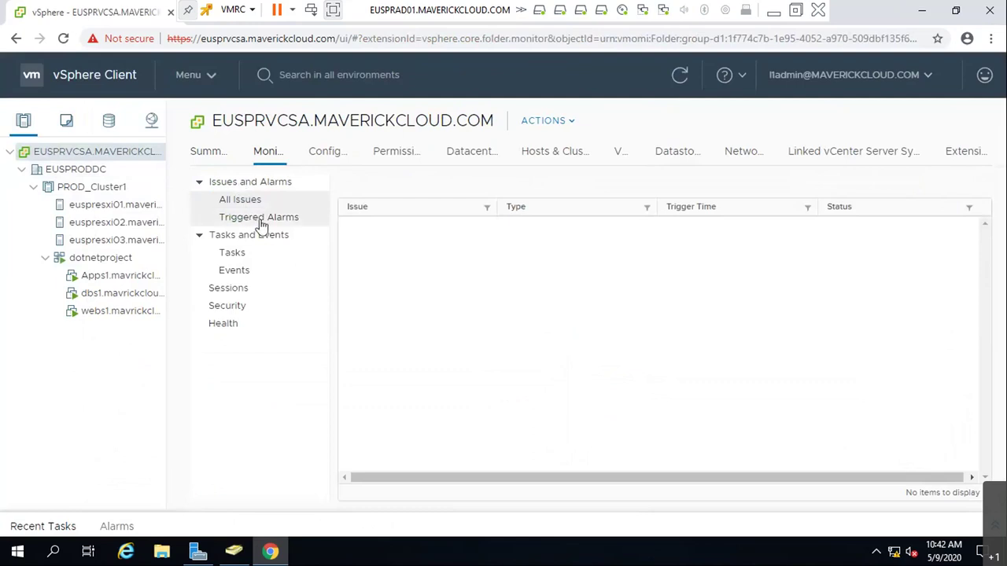
{"action": "left_click", "coordinate": [238, 253]}
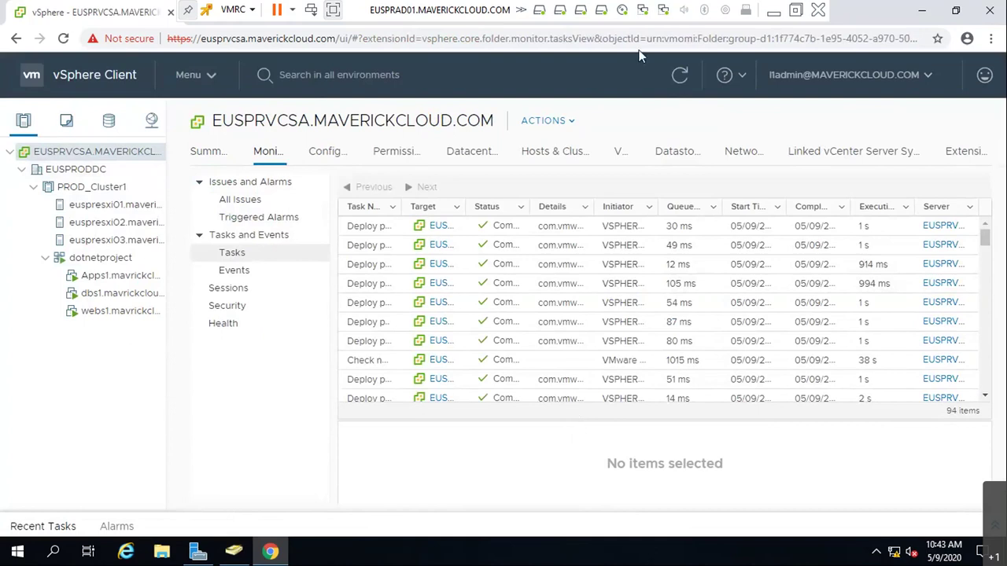
{"action": "left_click", "coordinate": [779, 11]}
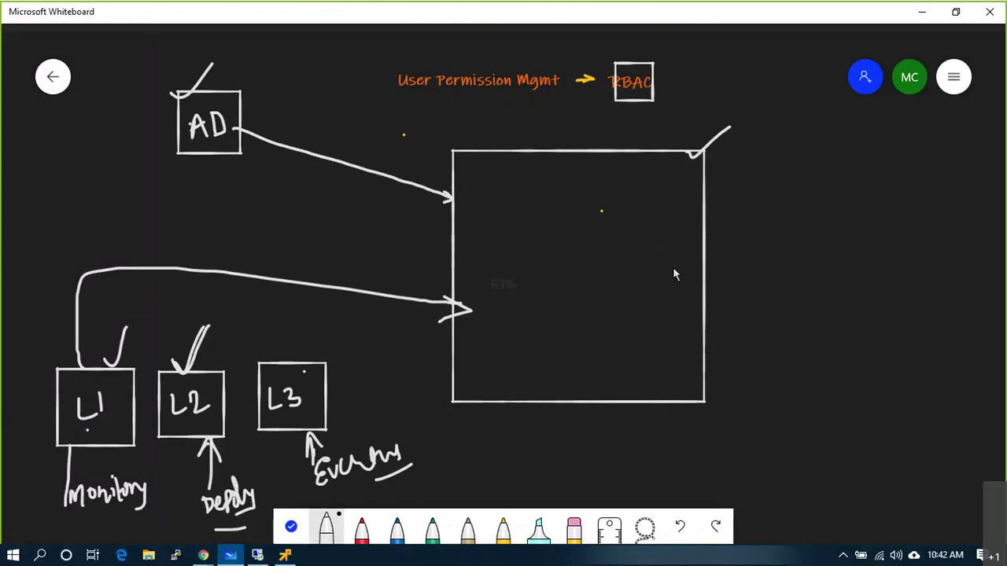
- Label the large box VC and draw a tall circled B.S box beside it
{"action": "scroll", "coordinate": [674, 272], "scroll_direction": "down", "scroll_amount": 3}
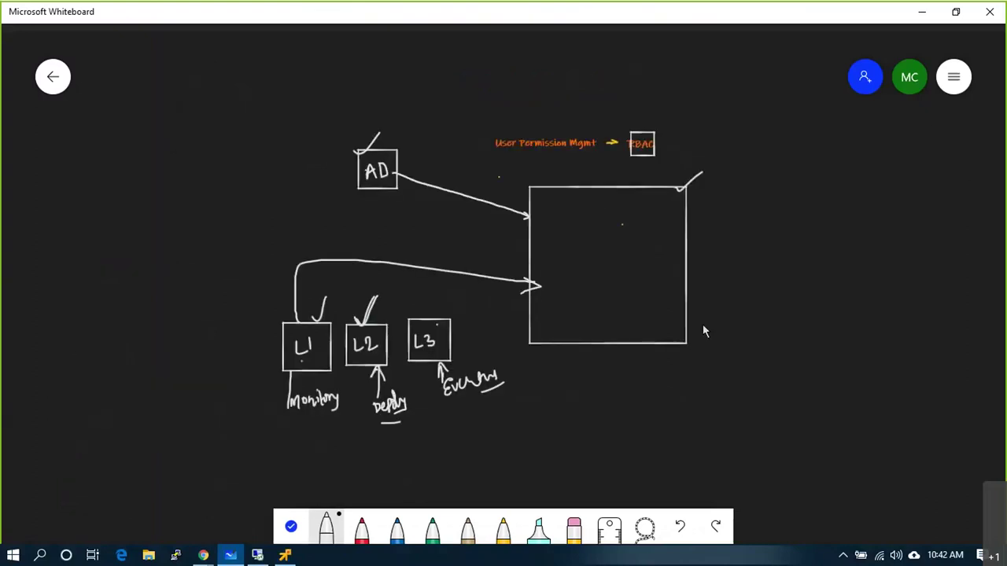
{"action": "mouse_move", "coordinate": [630, 315]}
{"action": "left_mouse_down"}
{"action": "mouse_move", "coordinate": [649, 308]}
{"action": "mouse_move", "coordinate": [656, 319]}
{"action": "left_mouse_up"}
{"action": "mouse_move", "coordinate": [878, 242]}
{"action": "left_mouse_down"}
{"action": "mouse_move", "coordinate": [878, 343]}
{"action": "mouse_move", "coordinate": [943, 244]}
{"action": "mouse_move", "coordinate": [878, 243]}
{"action": "mouse_move", "coordinate": [893, 226]}
{"action": "left_mouse_up"}
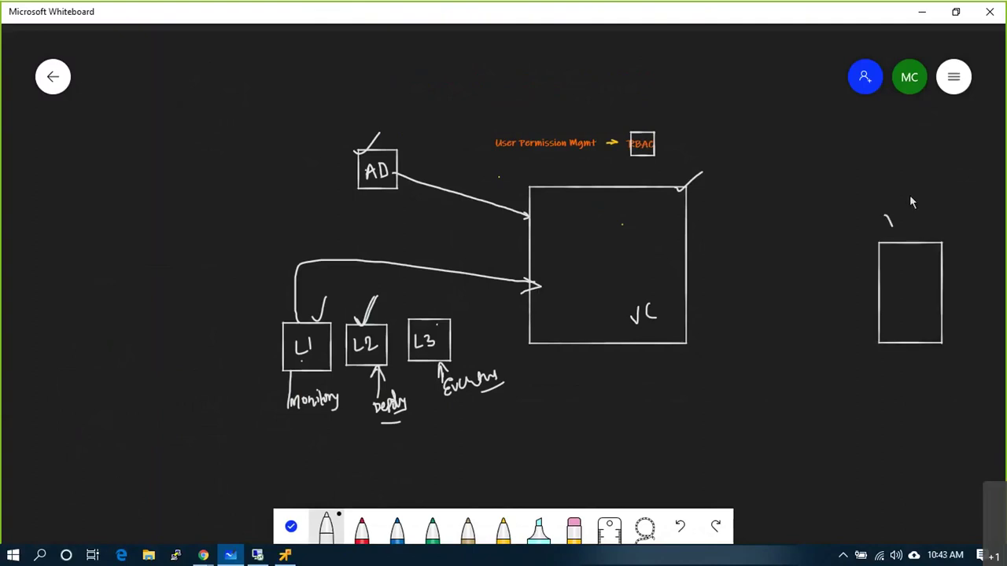
{"action": "mouse_move", "coordinate": [894, 290]}
{"action": "left_mouse_down"}
{"action": "mouse_move", "coordinate": [895, 311]}
{"action": "mouse_move", "coordinate": [919, 308]}
{"action": "mouse_move", "coordinate": [901, 321]}
{"action": "mouse_move", "coordinate": [683, 317]}
{"action": "left_mouse_up"}
{"action": "left_click", "coordinate": [904, 302]}
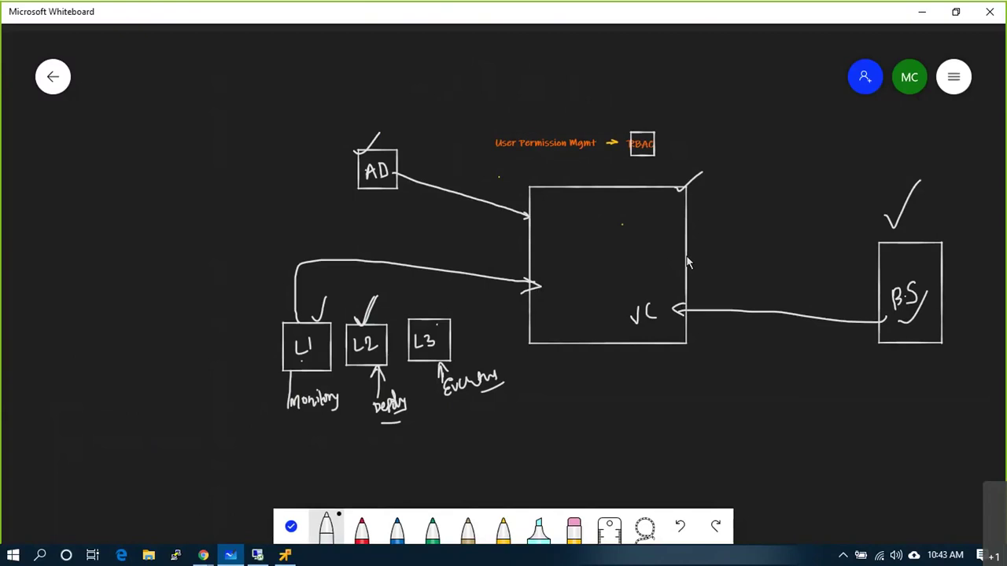
{"action": "mouse_move", "coordinate": [926, 289]}
{"action": "left_mouse_down"}
{"action": "mouse_move", "coordinate": [903, 285]}
{"action": "mouse_move", "coordinate": [897, 324]}
{"action": "mouse_move", "coordinate": [927, 285]}
{"action": "left_mouse_up"}
- Tick the arrow at VC and write S.A beside the VC box
{"action": "left_click_drag", "start_coordinate": [676, 315], "coordinate": [706, 278]}
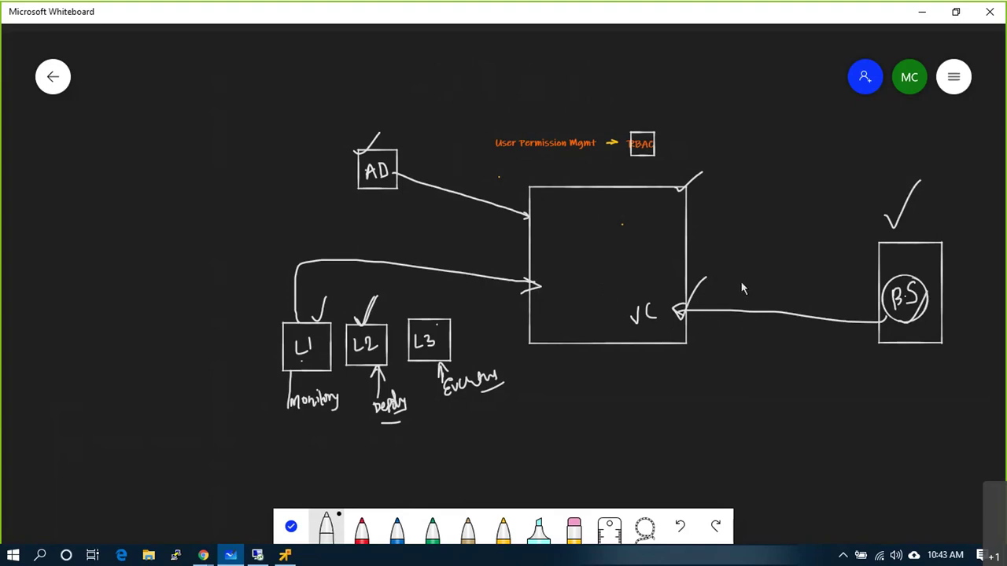
{"action": "mouse_move", "coordinate": [742, 281]}
{"action": "left_mouse_down"}
{"action": "mouse_move", "coordinate": [732, 296]}
{"action": "mouse_move", "coordinate": [786, 291]}
{"action": "left_mouse_up"}
{"action": "left_click", "coordinate": [744, 290]}
- Dismiss the connection error and close the Remote Desktop Connection window
{"action": "left_click", "coordinate": [258, 556]}
{"action": "left_click", "coordinate": [628, 312]}
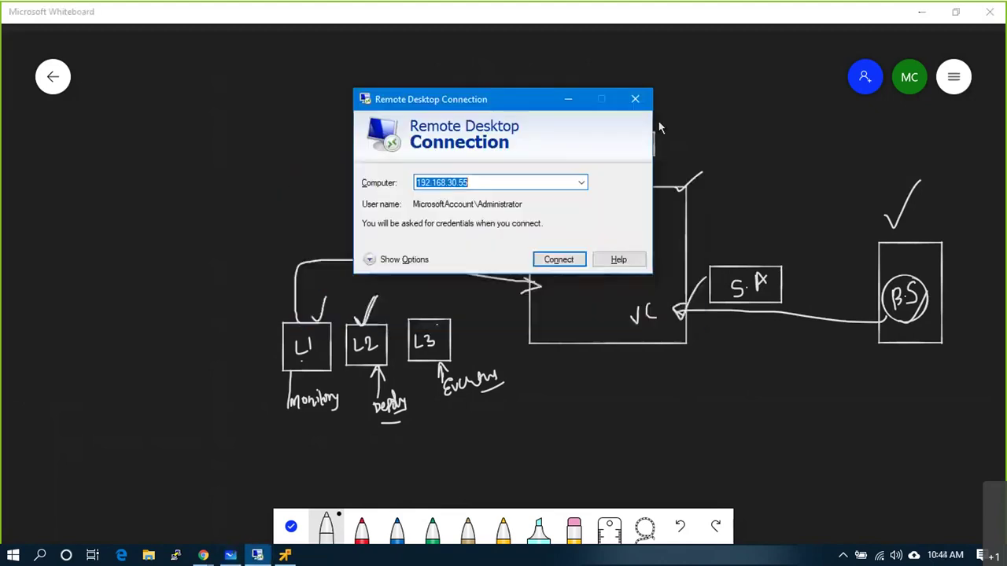
{"action": "left_click", "coordinate": [635, 100]}
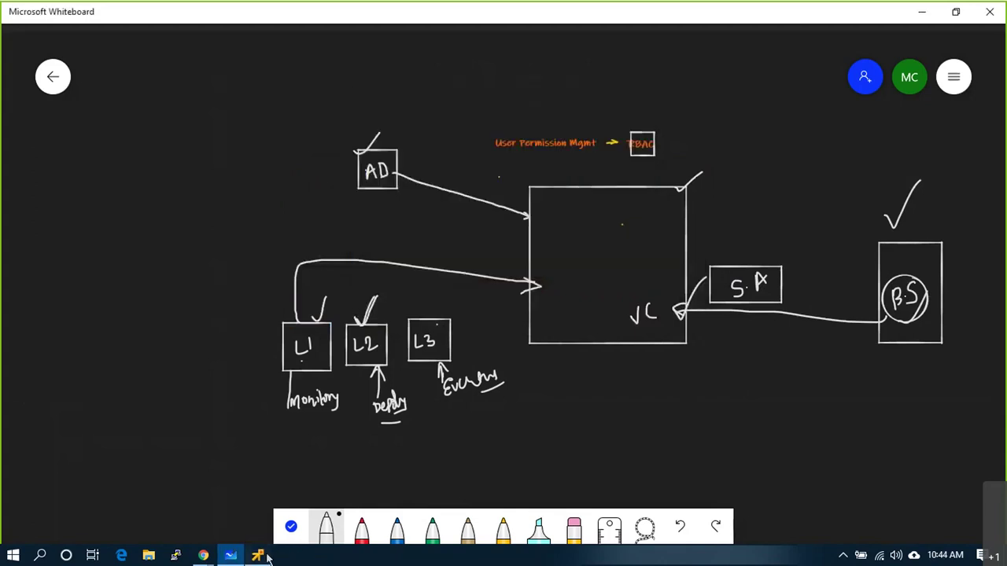
- Go to Administration > Roles and review the Read-only role and the roles provider list
{"action": "left_click", "coordinate": [259, 555]}
{"action": "left_click", "coordinate": [214, 80]}
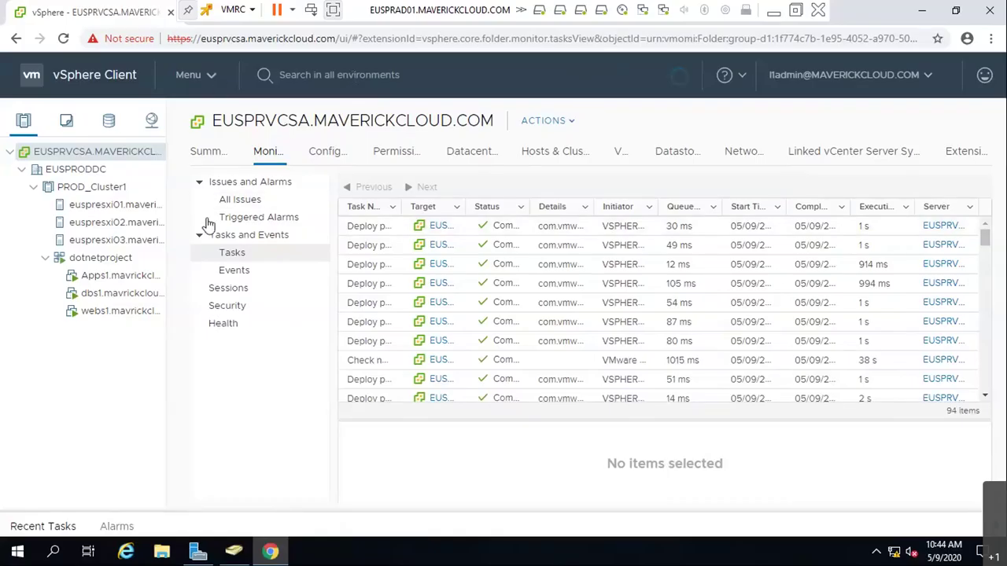
{"action": "left_click", "coordinate": [228, 380]}
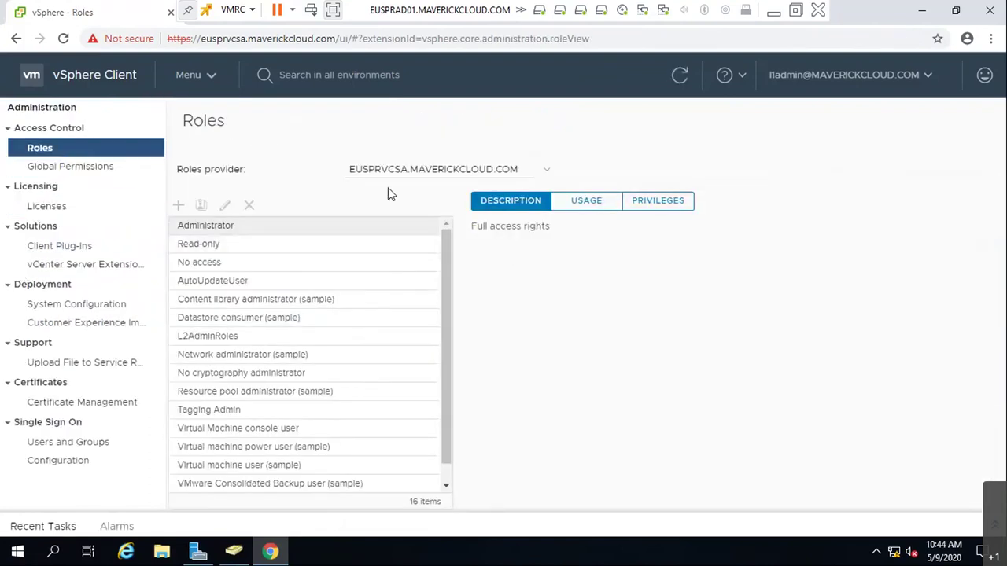
{"action": "left_click", "coordinate": [258, 241]}
{"action": "left_click", "coordinate": [450, 175]}
{"action": "left_click", "coordinate": [432, 184]}
- Glance at Global Permissions, return to Roles, then log out of vSphere
{"action": "left_click", "coordinate": [86, 168]}
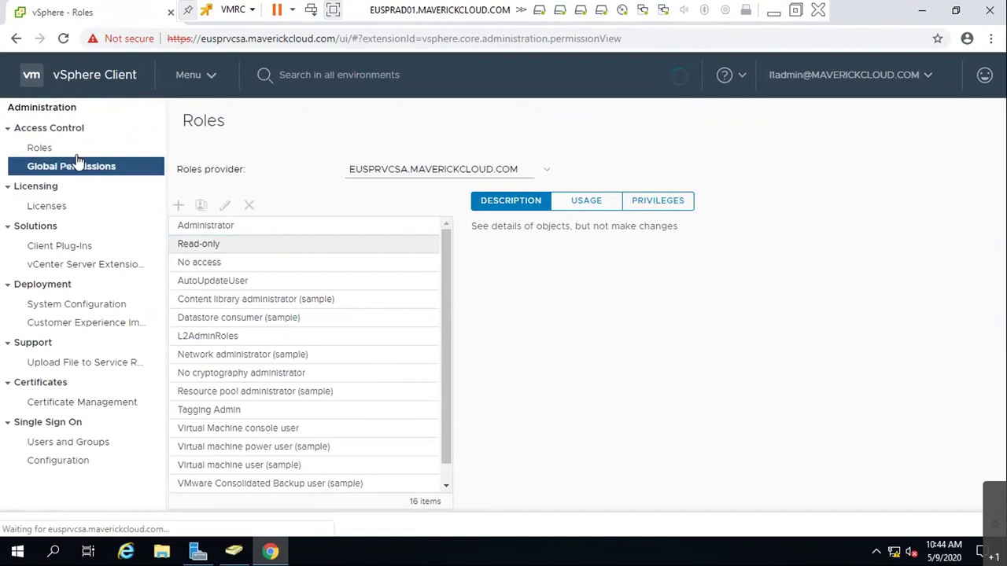
{"action": "left_click", "coordinate": [77, 155]}
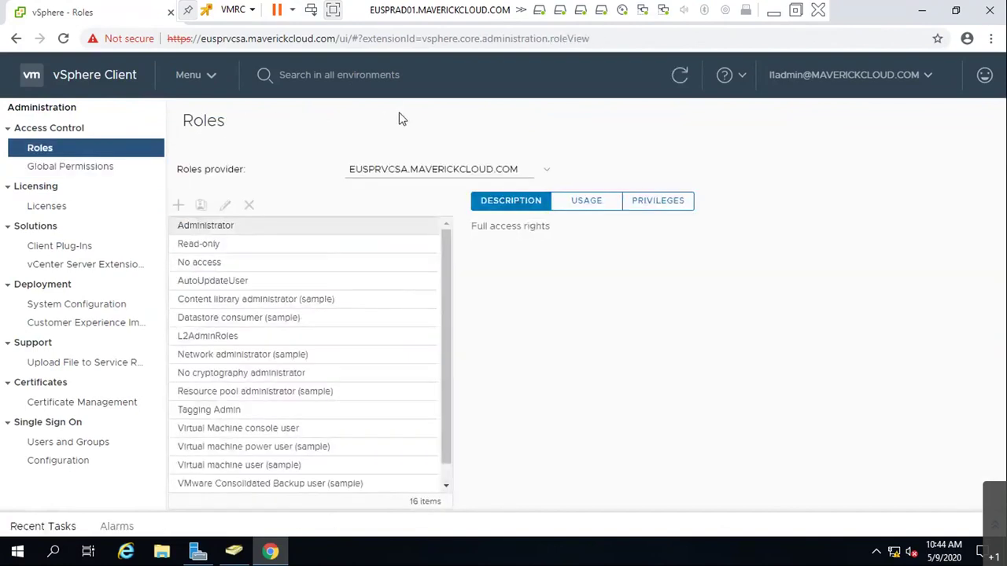
{"action": "left_click", "coordinate": [801, 79]}
{"action": "left_click", "coordinate": [386, 200]}
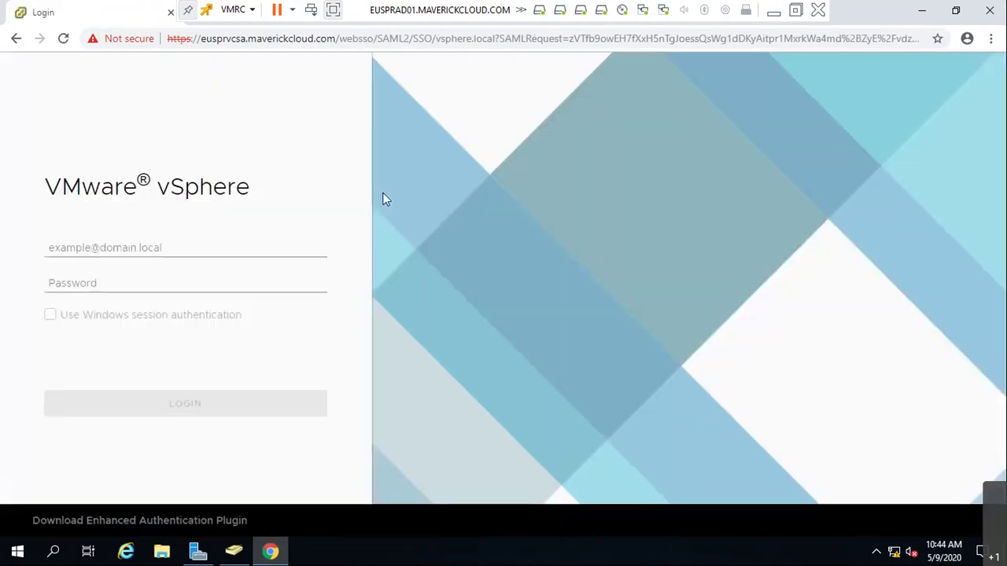
{"action": "left_click", "coordinate": [218, 248]}
{"action": "type", "text": "Administ"}
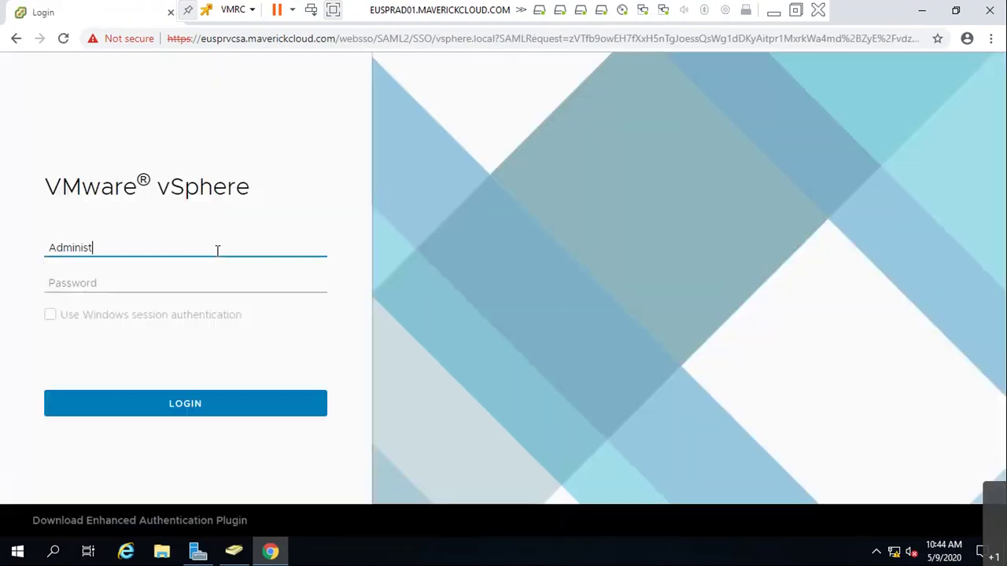
{"action": "type", "text": "ator@vsphere.local"}
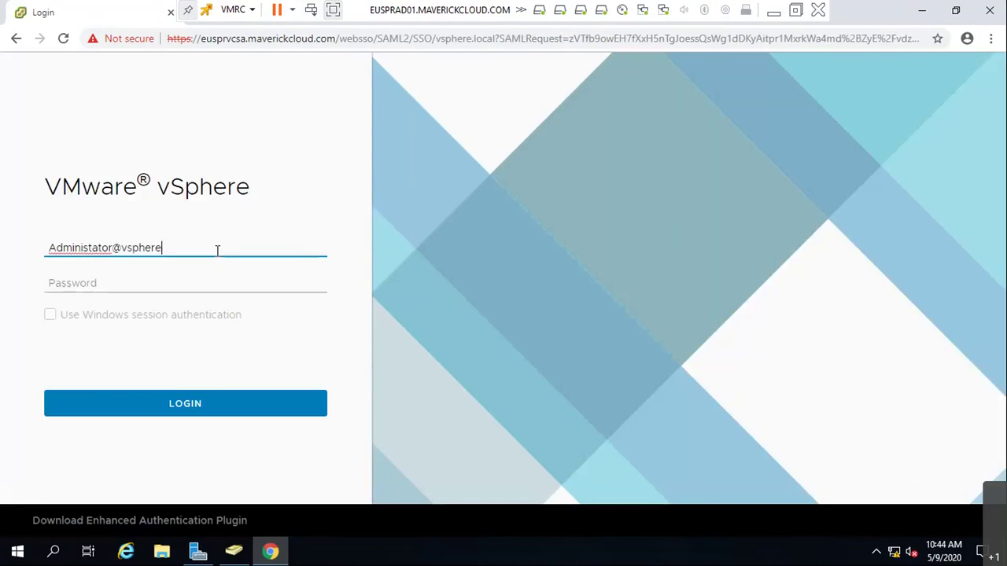
{"action": "key", "text": "Tab"}
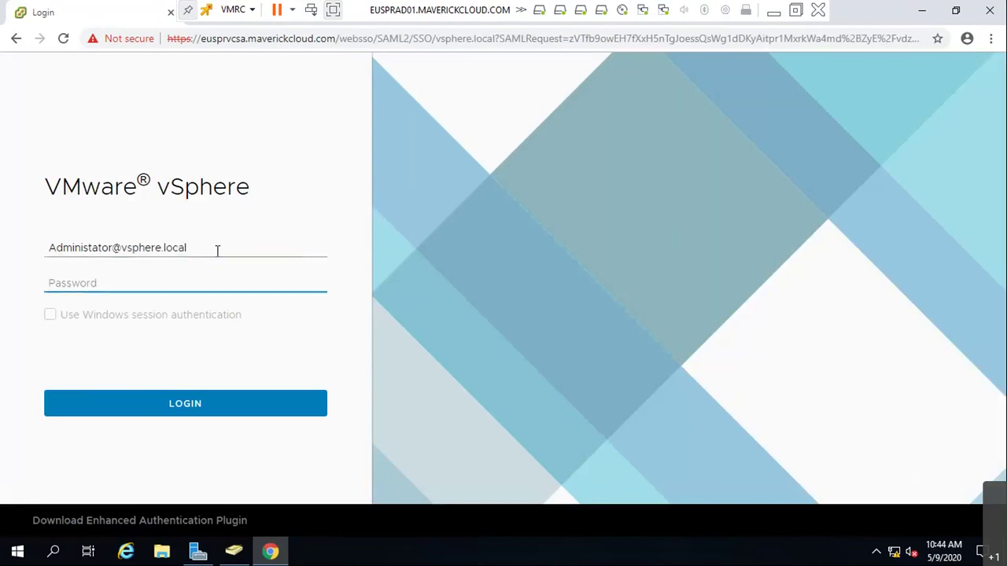
{"action": "type", "text": "********"}
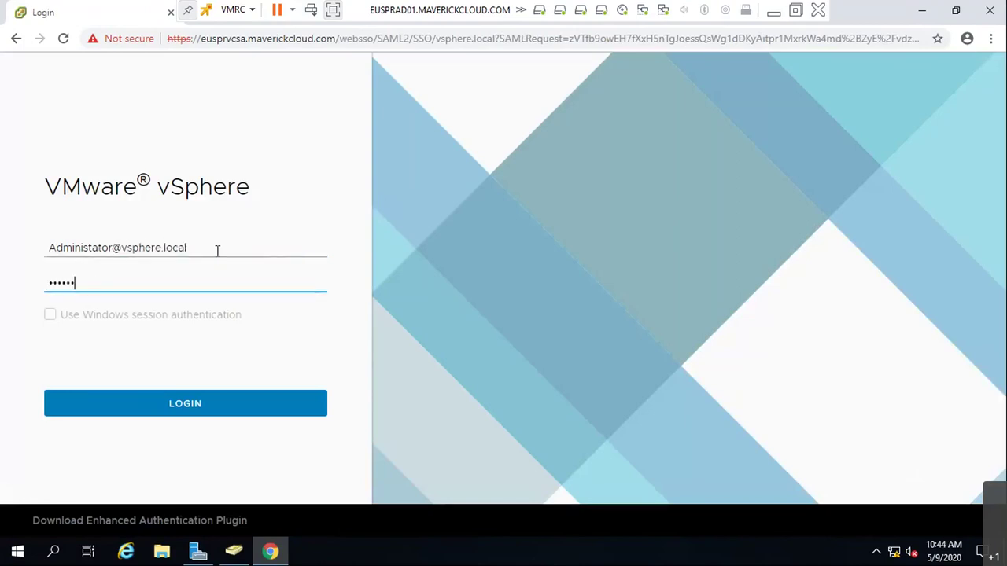
{"action": "type", "text": "*"}
{"action": "key", "text": "Return"}
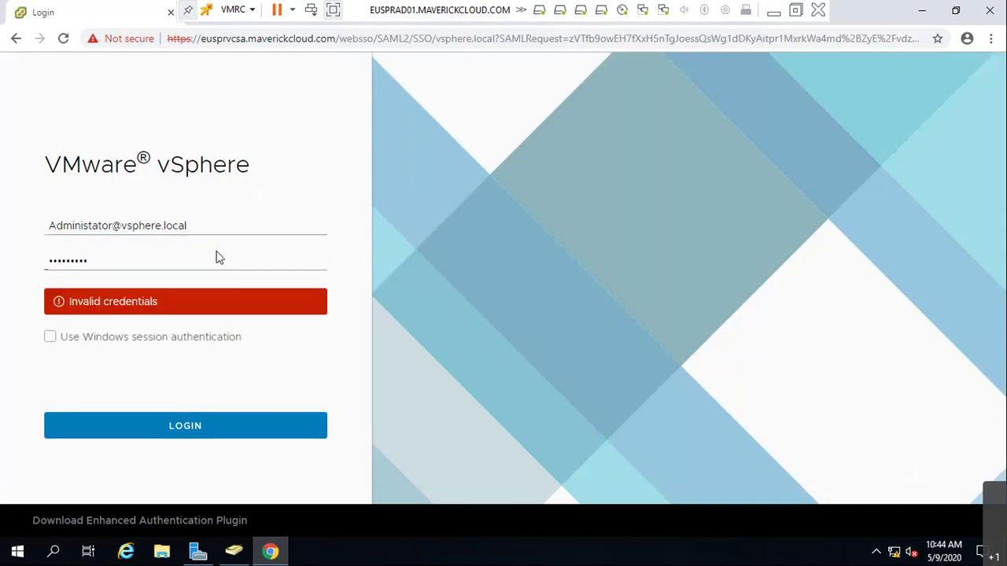
{"action": "left_click", "coordinate": [89, 225]}
{"action": "type", "text": "e"}
{"action": "key", "text": "BackSpace"}
{"action": "type", "text": "r"}
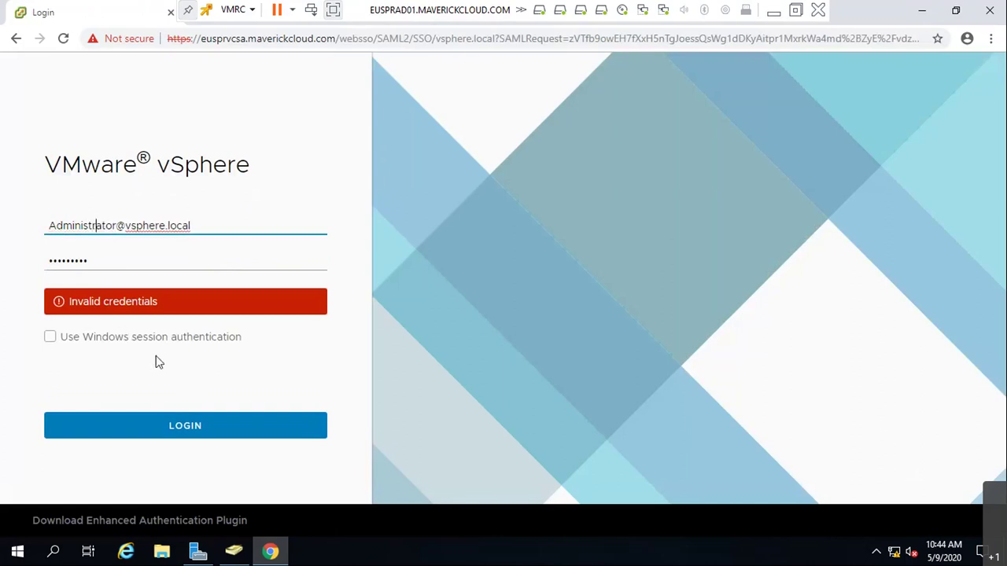
{"action": "left_click", "coordinate": [161, 425]}
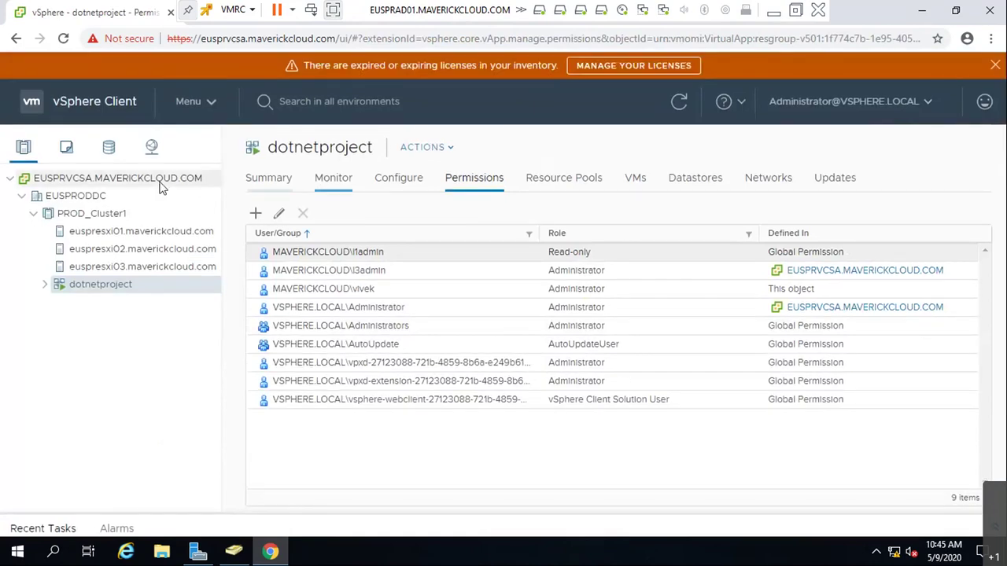
- Navigate through the main menu to Administration > Access Control > Roles
{"action": "left_click", "coordinate": [183, 102]}
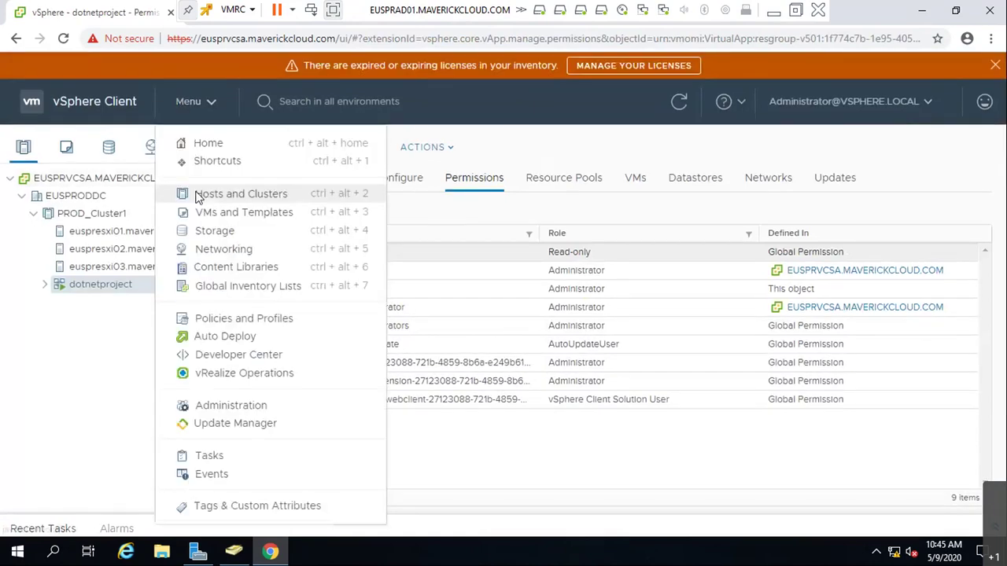
{"action": "left_click", "coordinate": [209, 194]}
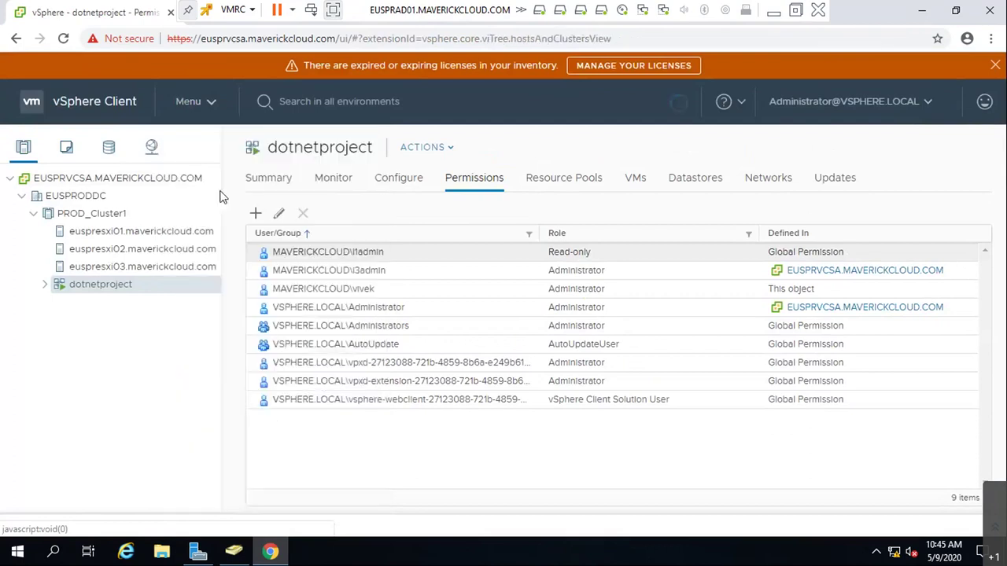
{"action": "left_click", "coordinate": [206, 109]}
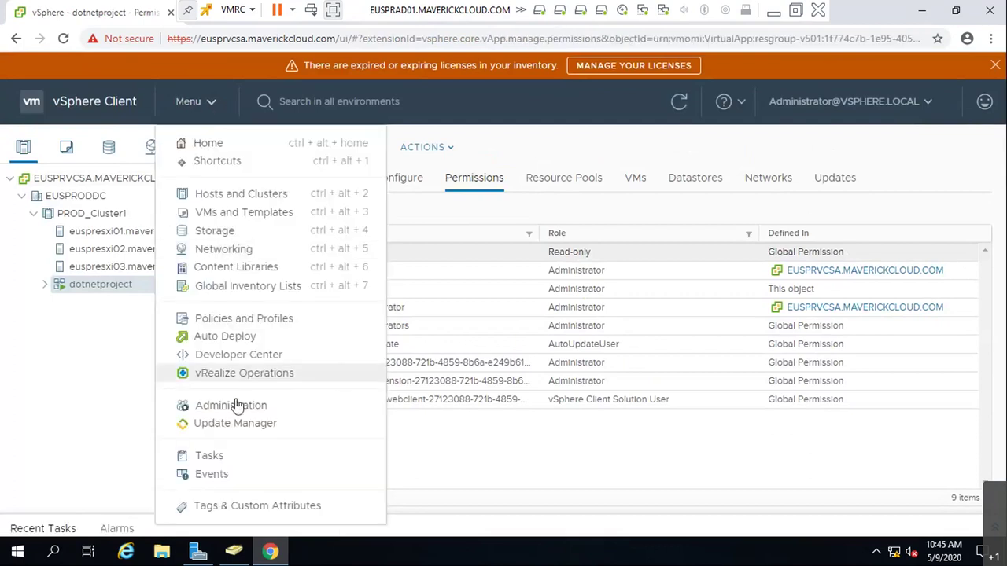
{"action": "left_click", "coordinate": [237, 401]}
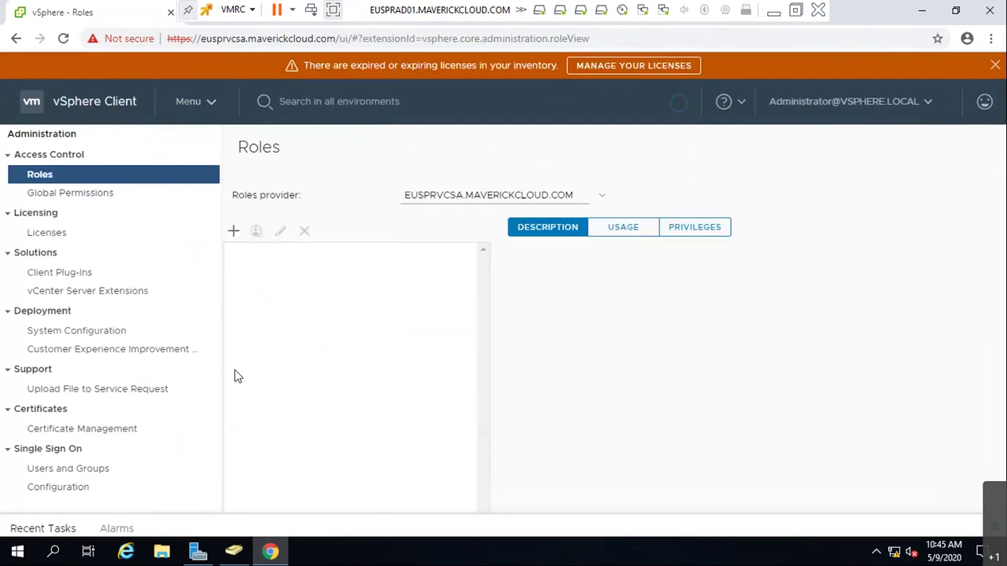
- Start a new role and grant all Virtual machine > Snapshot management privileges
{"action": "left_click", "coordinate": [233, 230]}
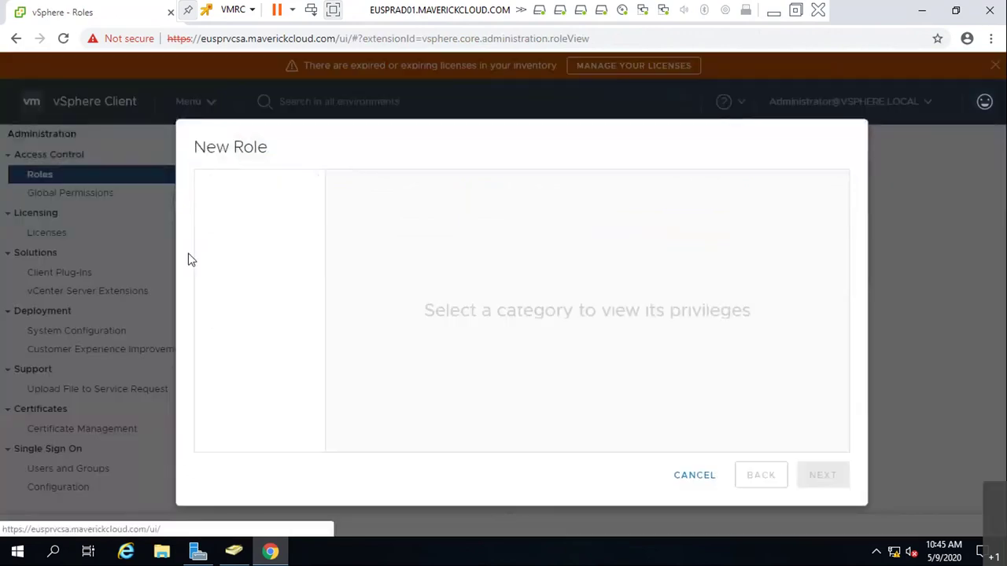
{"action": "scroll", "coordinate": [270, 402], "scroll_direction": "down", "scroll_amount": 2}
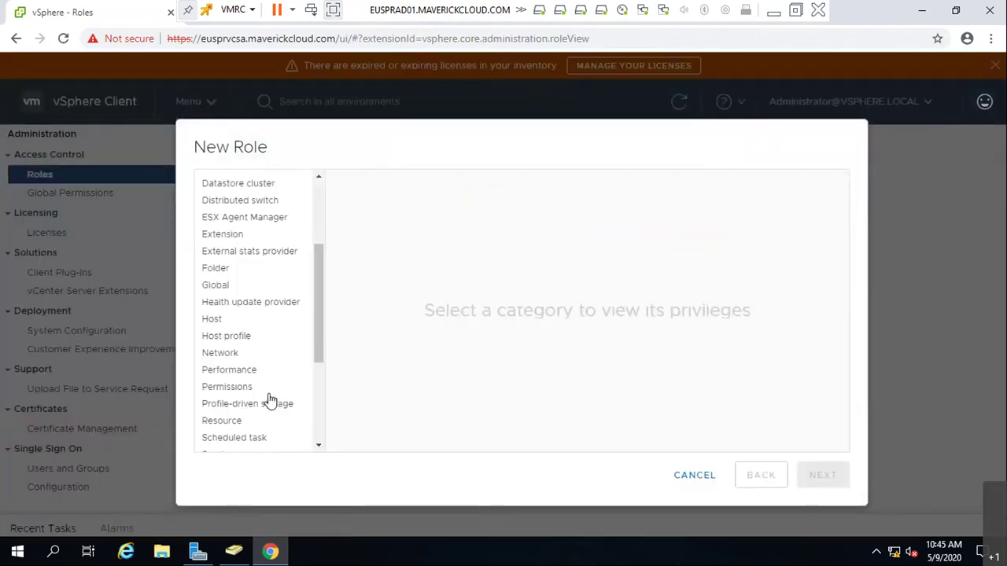
{"action": "scroll", "coordinate": [270, 401], "scroll_direction": "down", "scroll_amount": 1}
{"action": "scroll", "coordinate": [270, 401], "scroll_direction": "down", "scroll_amount": 3}
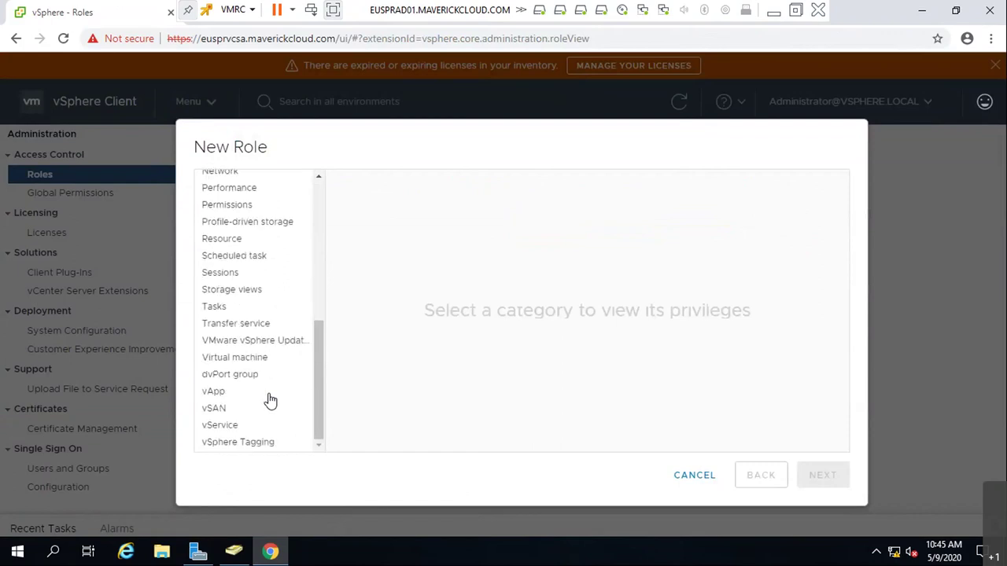
{"action": "left_click", "coordinate": [233, 359]}
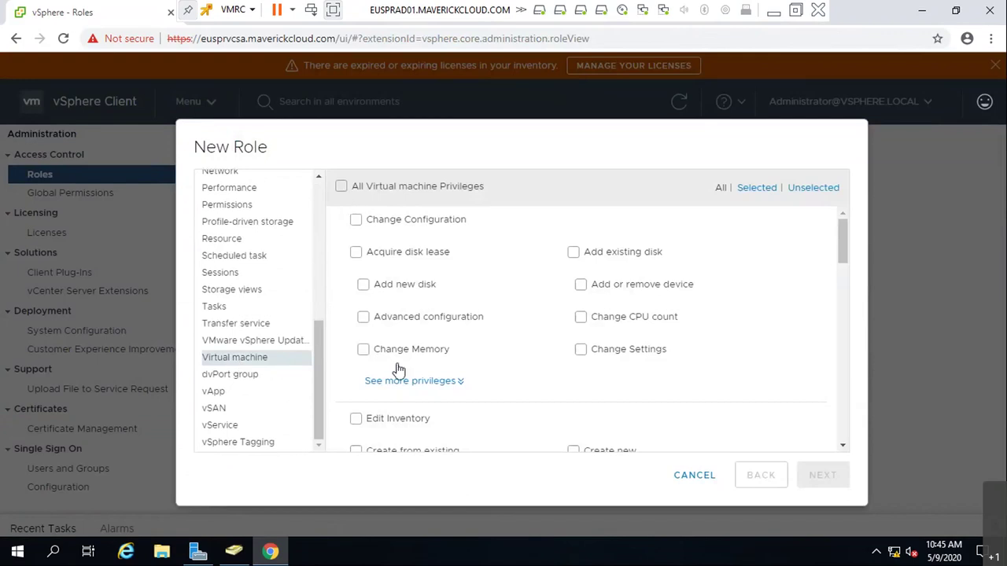
{"action": "scroll", "coordinate": [398, 370], "scroll_direction": "down", "scroll_amount": 3}
{"action": "scroll", "coordinate": [398, 370], "scroll_direction": "down", "scroll_amount": 3}
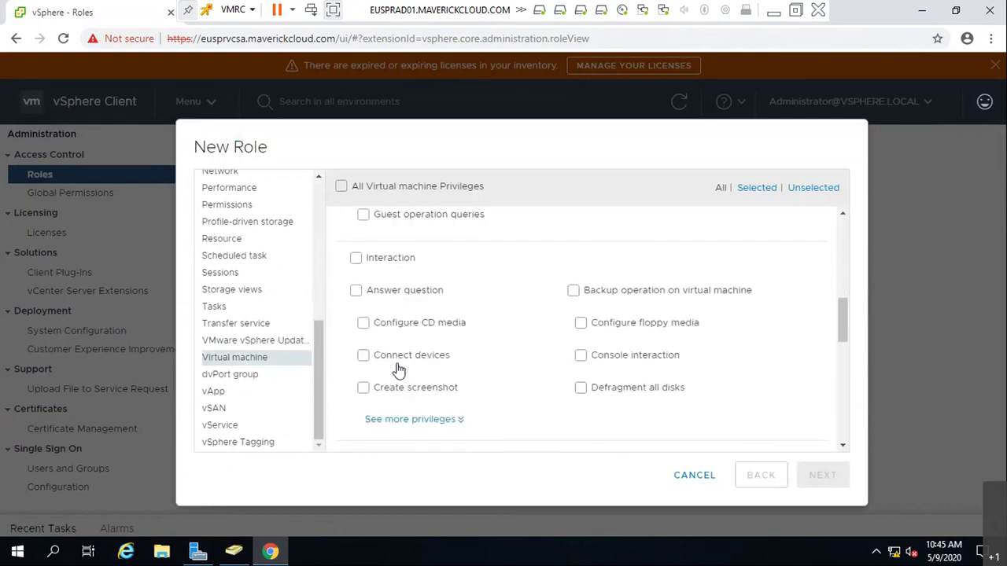
{"action": "scroll", "coordinate": [398, 370], "scroll_direction": "down", "scroll_amount": 4}
{"action": "scroll", "coordinate": [338, 366], "scroll_direction": "up", "scroll_amount": 3}
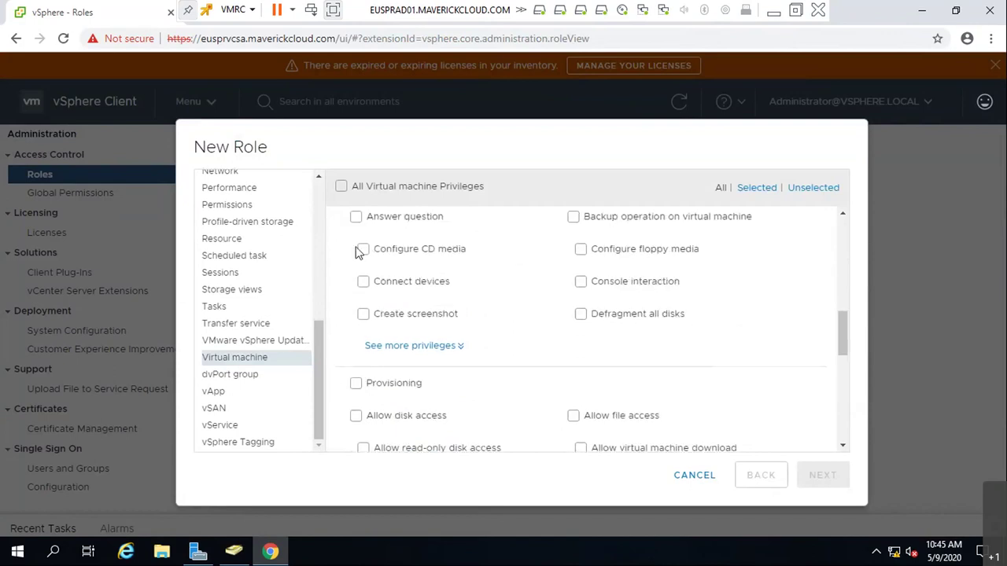
{"action": "scroll", "coordinate": [358, 250], "scroll_direction": "up", "scroll_amount": 1}
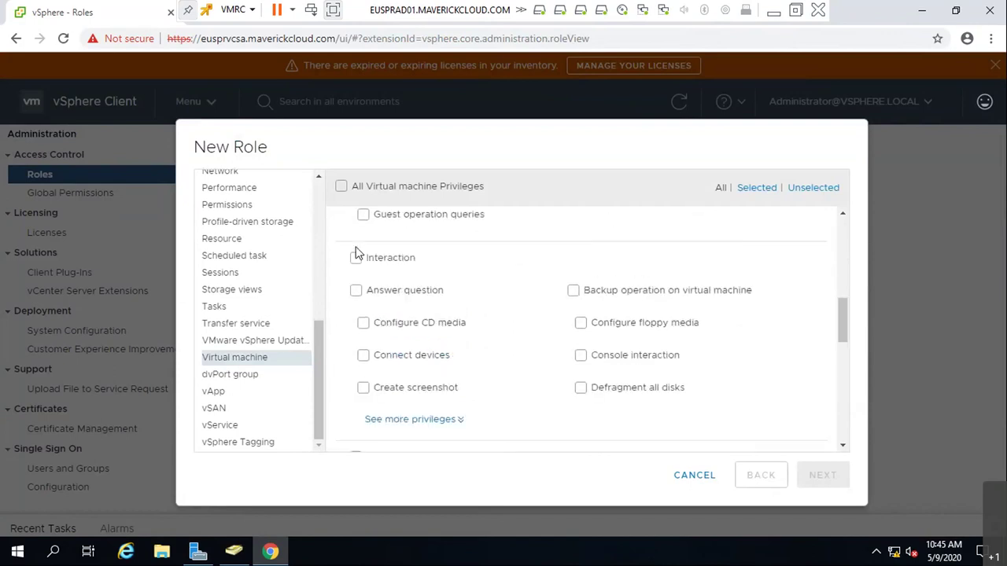
{"action": "left_click", "coordinate": [364, 391]}
{"action": "left_click", "coordinate": [363, 390]}
{"action": "scroll", "coordinate": [362, 389], "scroll_direction": "down", "scroll_amount": 5}
{"action": "left_click", "coordinate": [356, 430]}
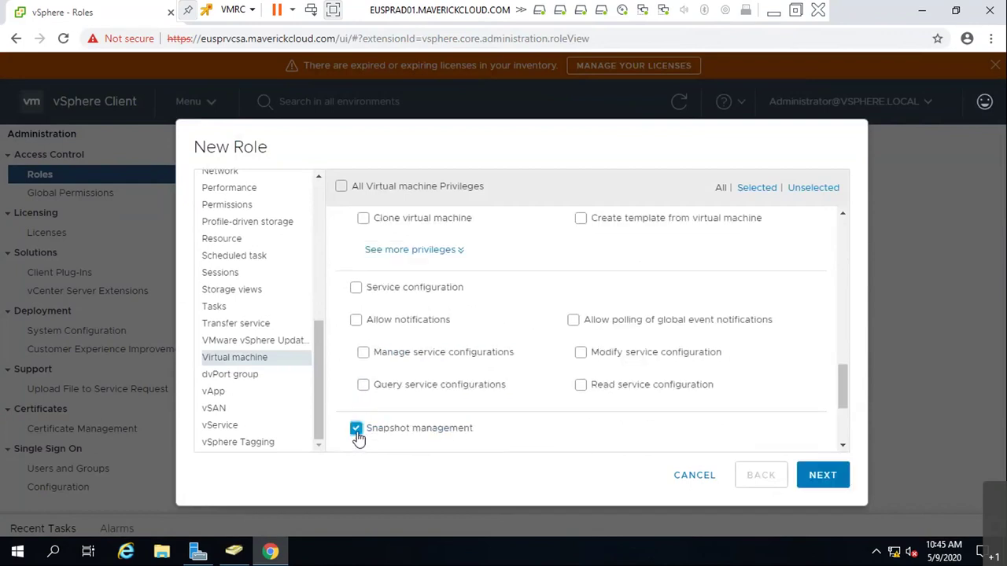
{"action": "scroll", "coordinate": [409, 433], "scroll_direction": "down", "scroll_amount": 2}
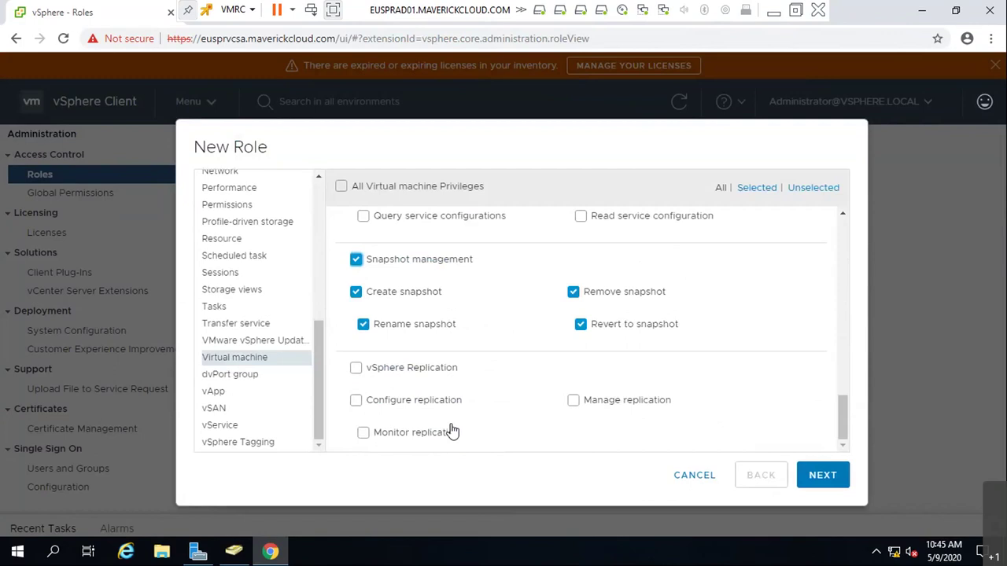
{"action": "scroll", "coordinate": [453, 431], "scroll_direction": "up", "scroll_amount": 3}
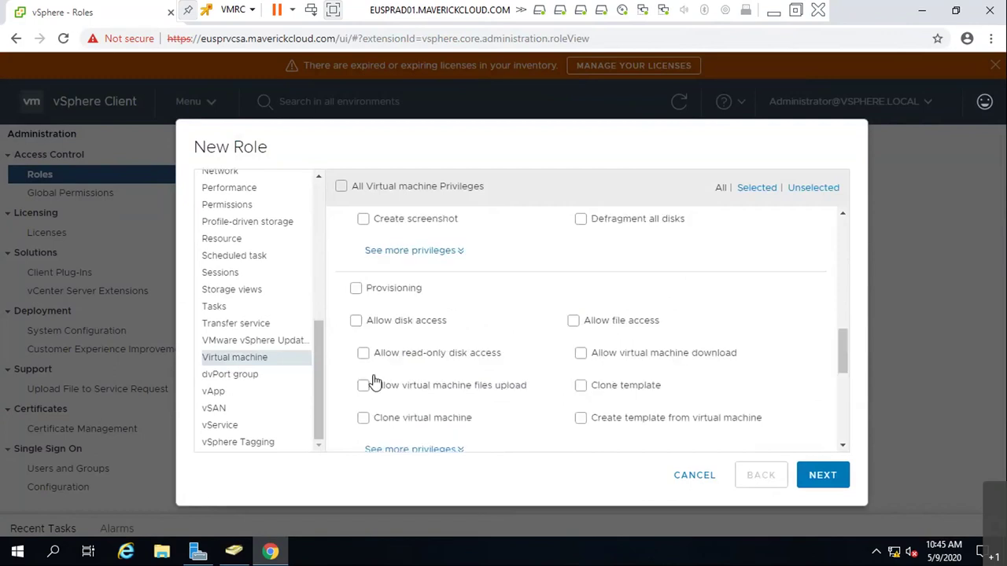
- Grant the Datastore > Update virtual machine files privilege
{"action": "left_click", "coordinate": [220, 289]}
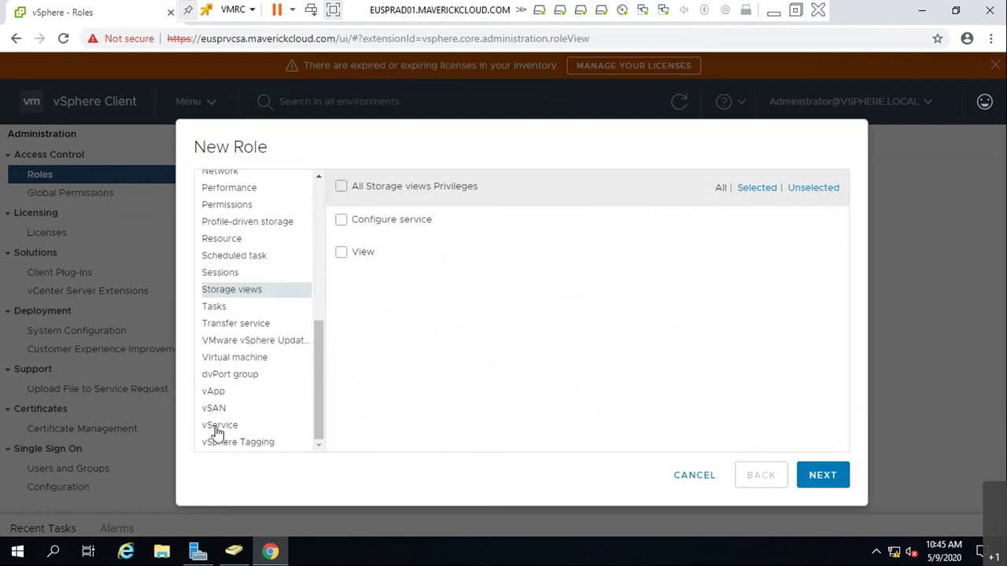
{"action": "scroll", "coordinate": [241, 313], "scroll_direction": "up", "scroll_amount": 3}
{"action": "left_click", "coordinate": [240, 209]}
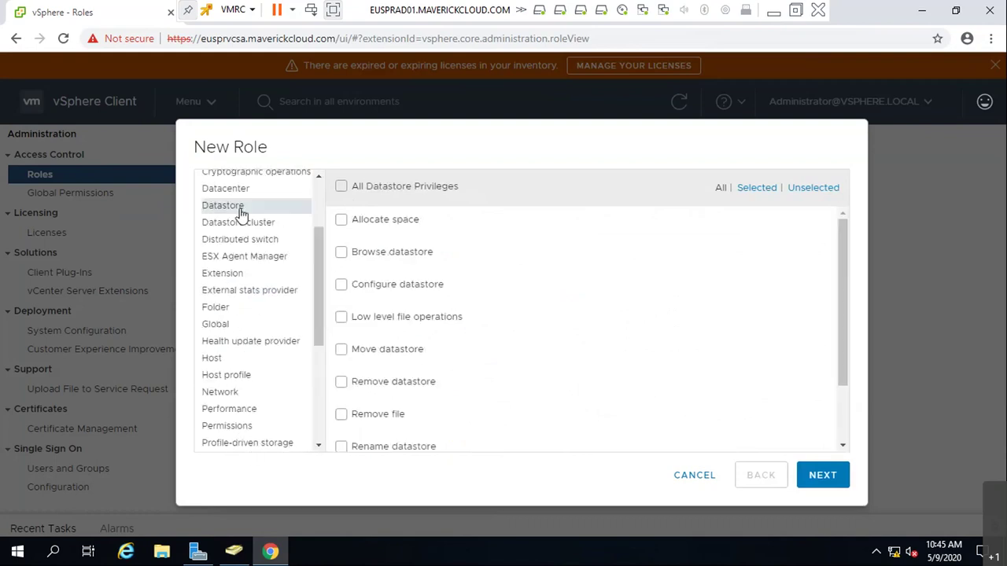
{"action": "scroll", "coordinate": [367, 386], "scroll_direction": "down", "scroll_amount": 2}
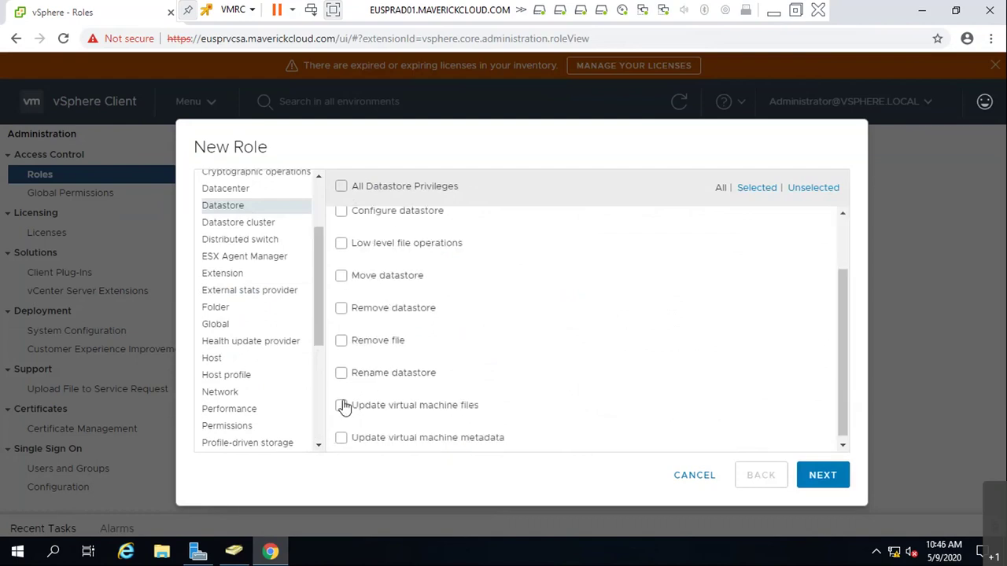
{"action": "left_click", "coordinate": [342, 406]}
{"action": "scroll", "coordinate": [382, 396], "scroll_direction": "up", "scroll_amount": 2}
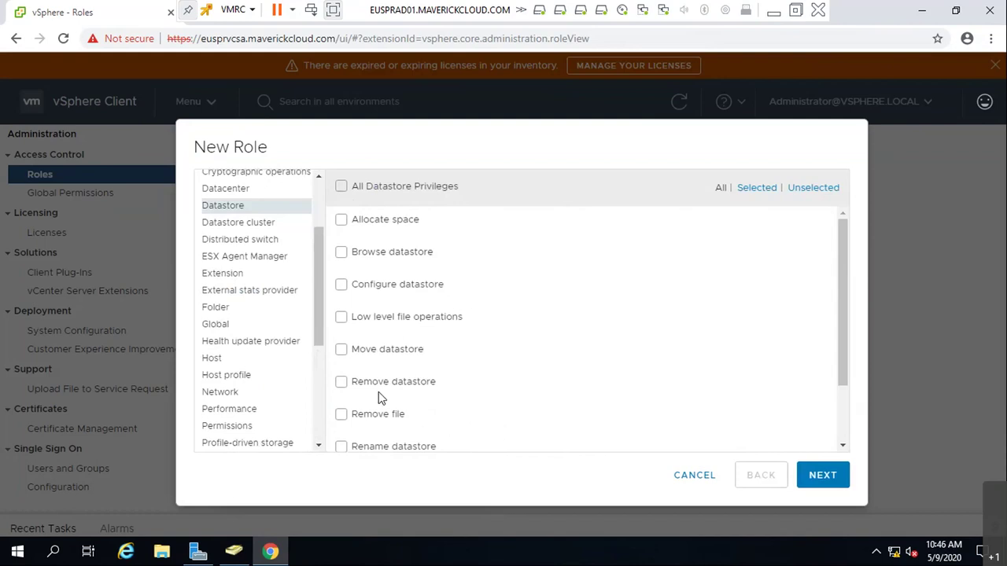
{"action": "scroll", "coordinate": [700, 387], "scroll_direction": "down", "scroll_amount": 2}
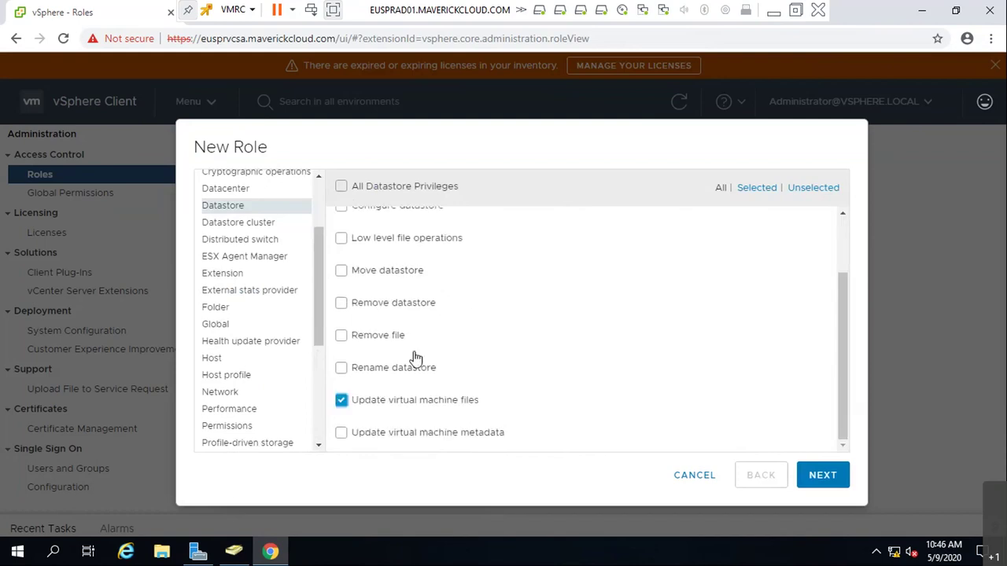
{"action": "scroll", "coordinate": [416, 358], "scroll_direction": "up", "scroll_amount": 2}
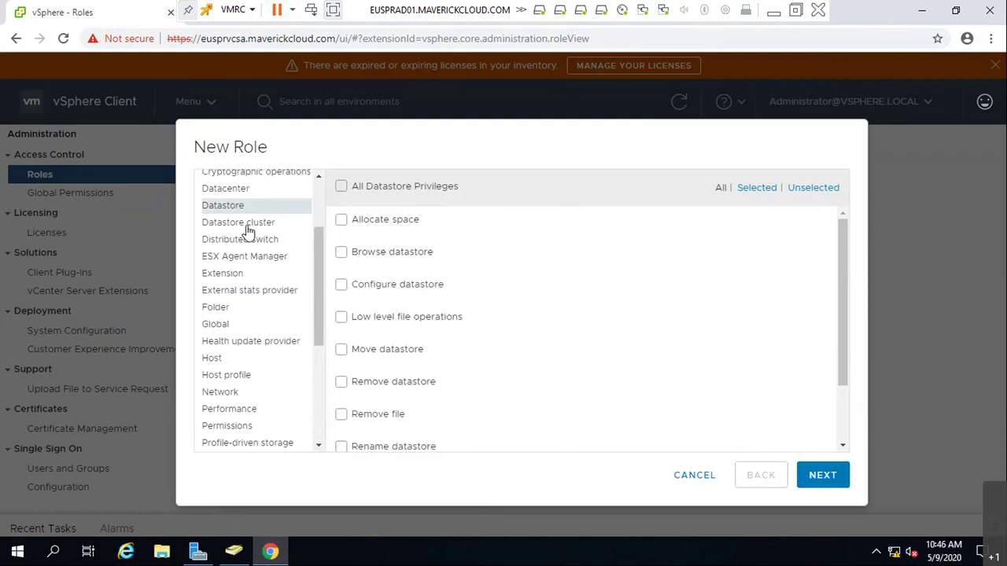
- Grant the Host > Local operations > Reconfigure virtual machine privilege
{"action": "left_click", "coordinate": [246, 224]}
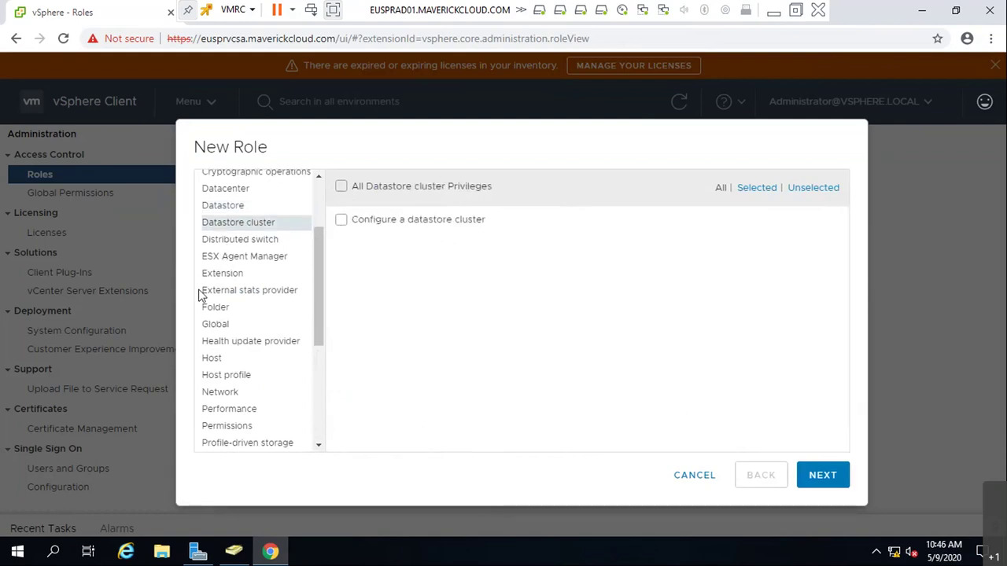
{"action": "scroll", "coordinate": [201, 295], "scroll_direction": "up", "scroll_amount": 3}
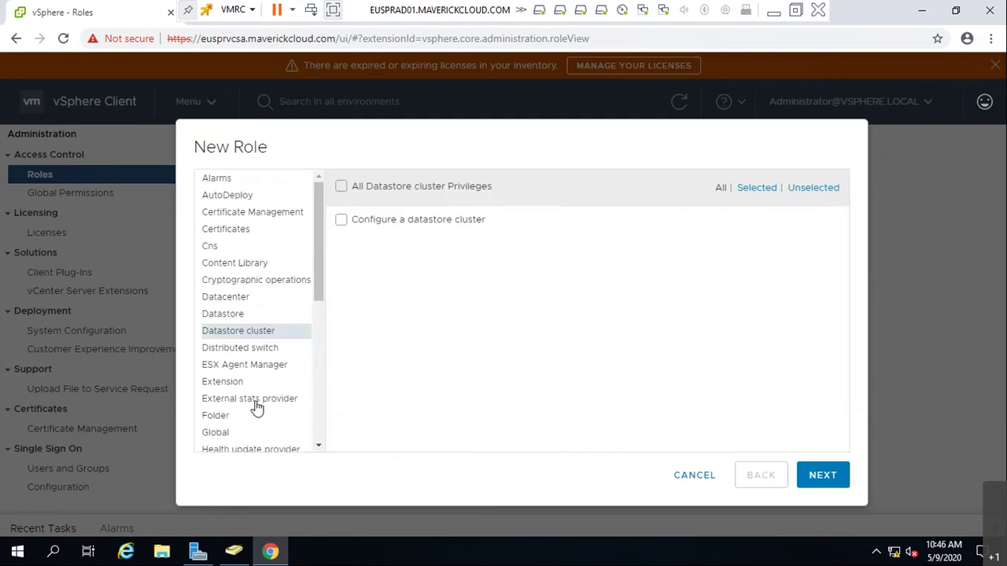
{"action": "left_click", "coordinate": [233, 369]}
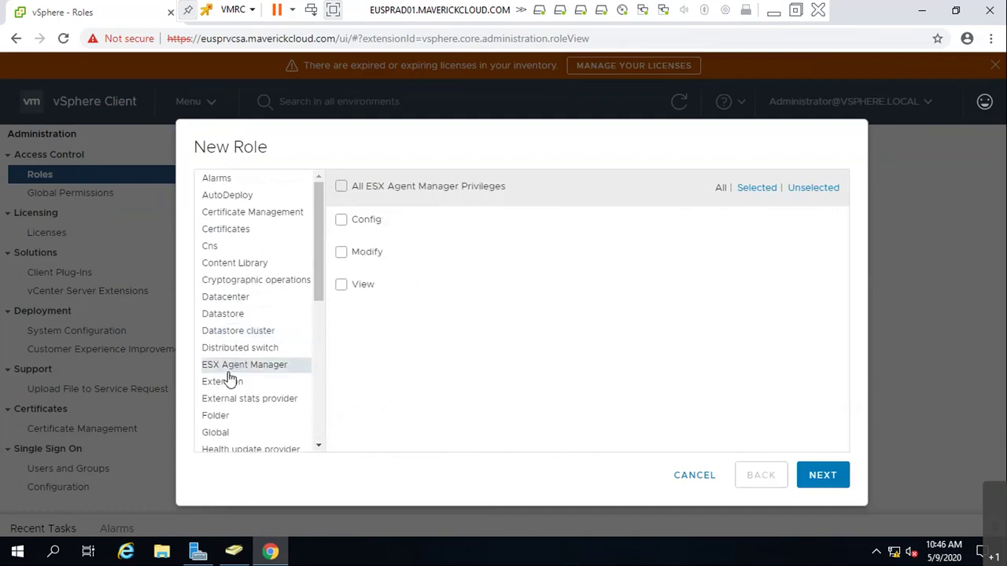
{"action": "scroll", "coordinate": [231, 379], "scroll_direction": "down", "scroll_amount": 1}
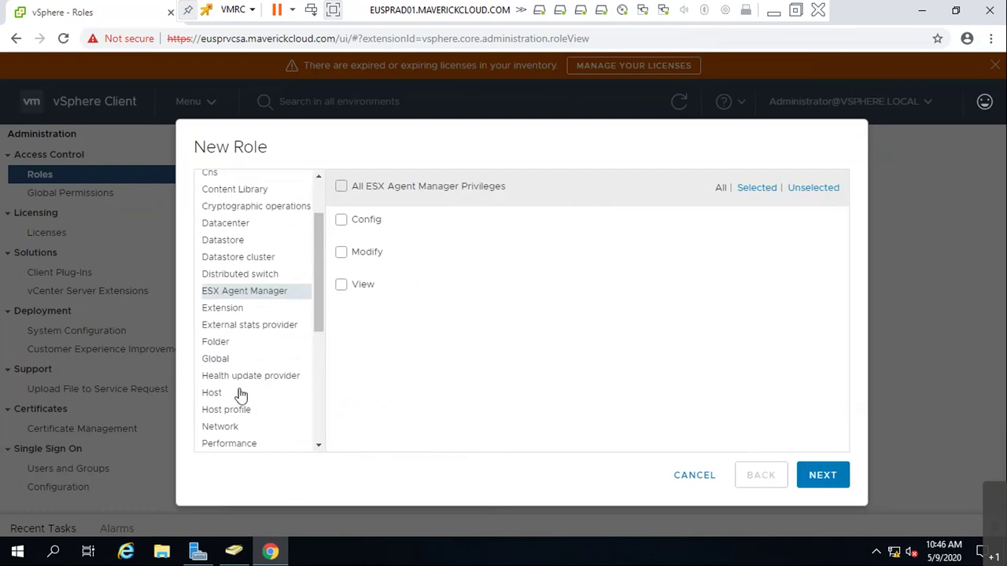
{"action": "left_click", "coordinate": [265, 393]}
{"action": "scroll", "coordinate": [530, 273], "scroll_direction": "down", "scroll_amount": 3}
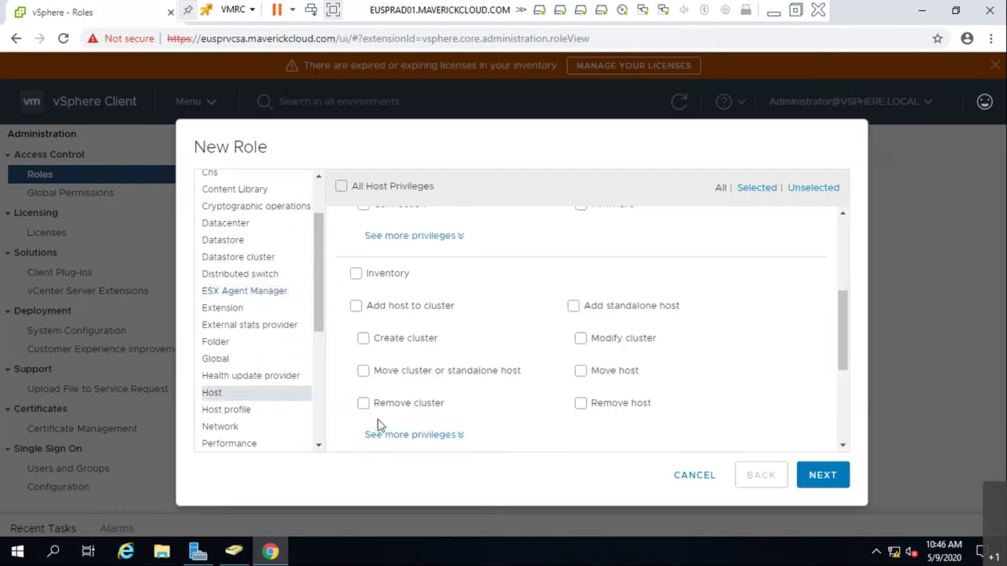
{"action": "scroll", "coordinate": [399, 400], "scroll_direction": "down", "scroll_amount": 1}
{"action": "scroll", "coordinate": [399, 400], "scroll_direction": "down", "scroll_amount": 1}
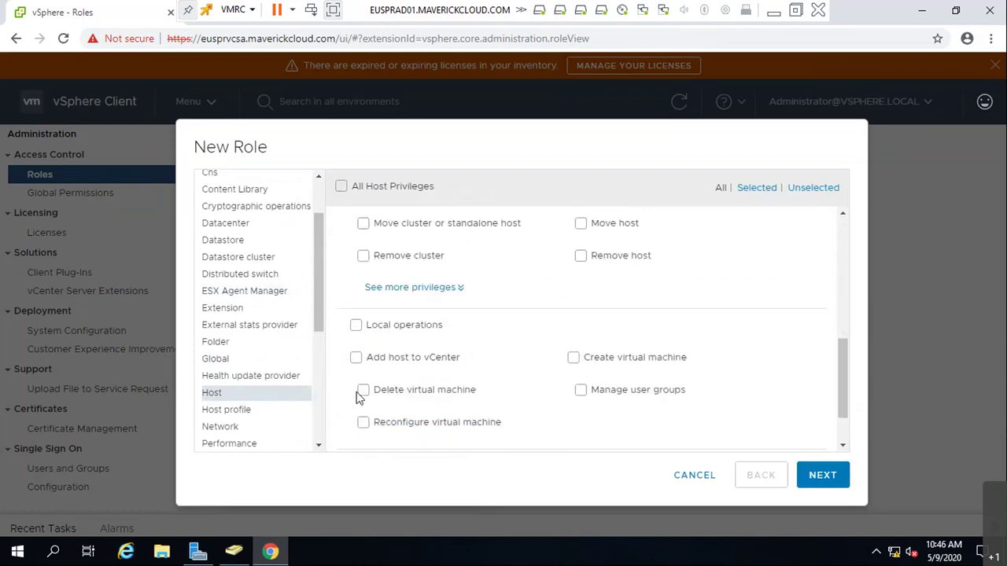
{"action": "scroll", "coordinate": [356, 398], "scroll_direction": "down", "scroll_amount": 1}
{"action": "left_click", "coordinate": [363, 357]}
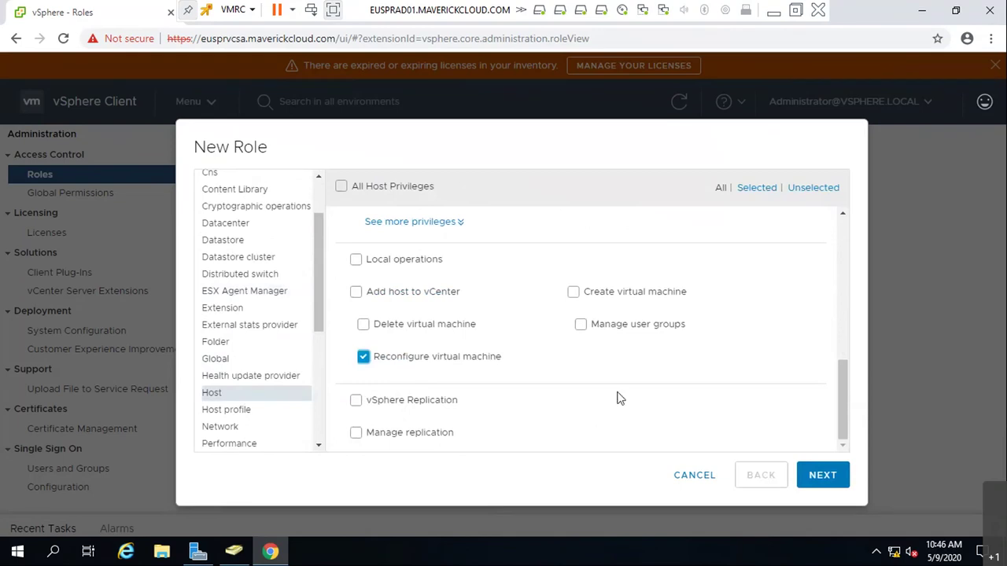
{"action": "scroll", "coordinate": [621, 391], "scroll_direction": "up", "scroll_amount": 5}
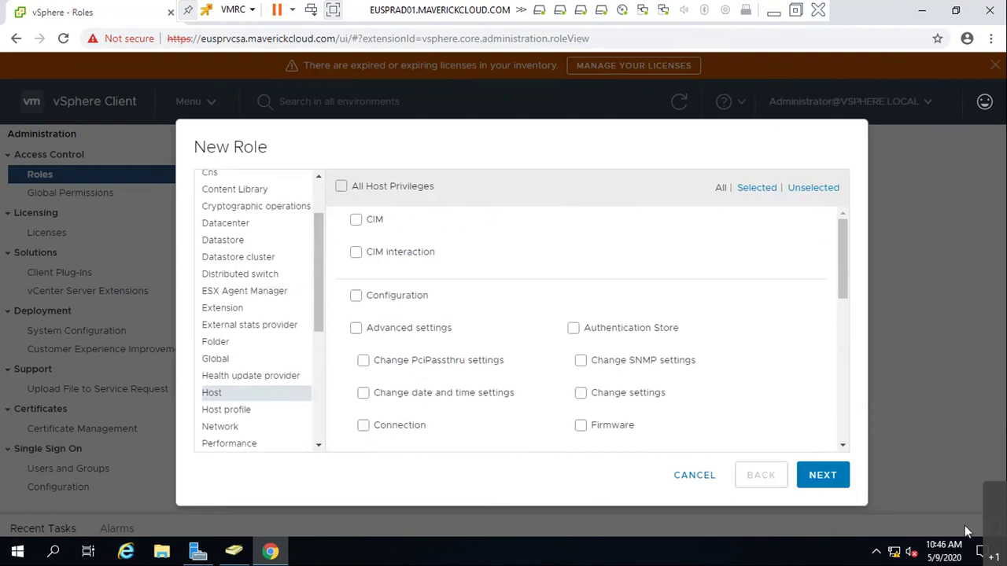
- Name the new role BkupUserRole
{"action": "left_click", "coordinate": [815, 477]}
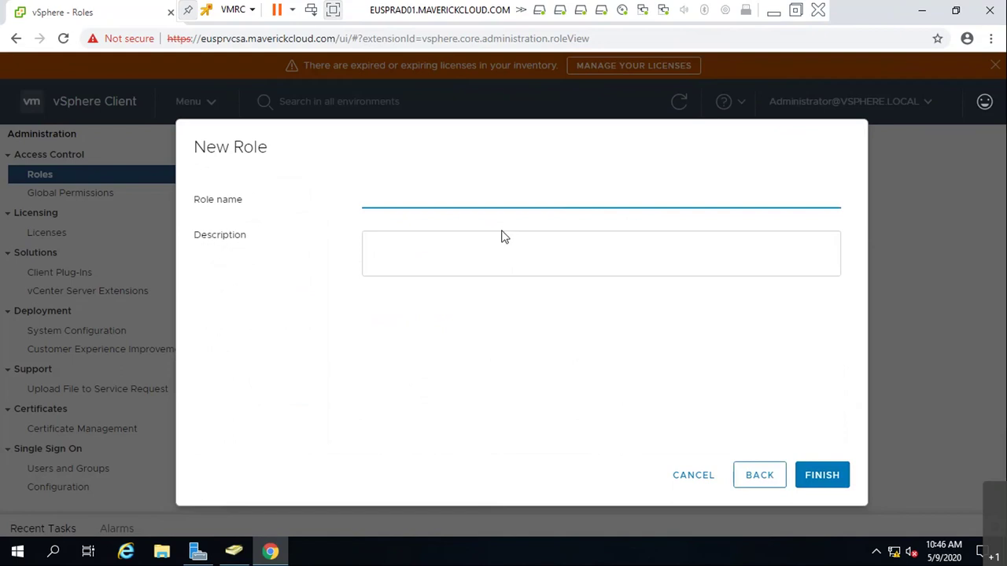
{"action": "type", "text": "For"}
{"action": "key", "text": "BackSpace"}
{"action": "key", "text": "BackSpace"}
{"action": "key", "text": "BackSpace"}
{"action": "type", "text": "BkupU"}
{"action": "key", "text": "BackSpace"}
{"action": "type", "text": "UserRole"}
- Describe it as used only for Integration of Backup Tool with Vmware vCenter, and finish
{"action": "left_click", "coordinate": [504, 237]}
{"action": "type", "text": "This will"}
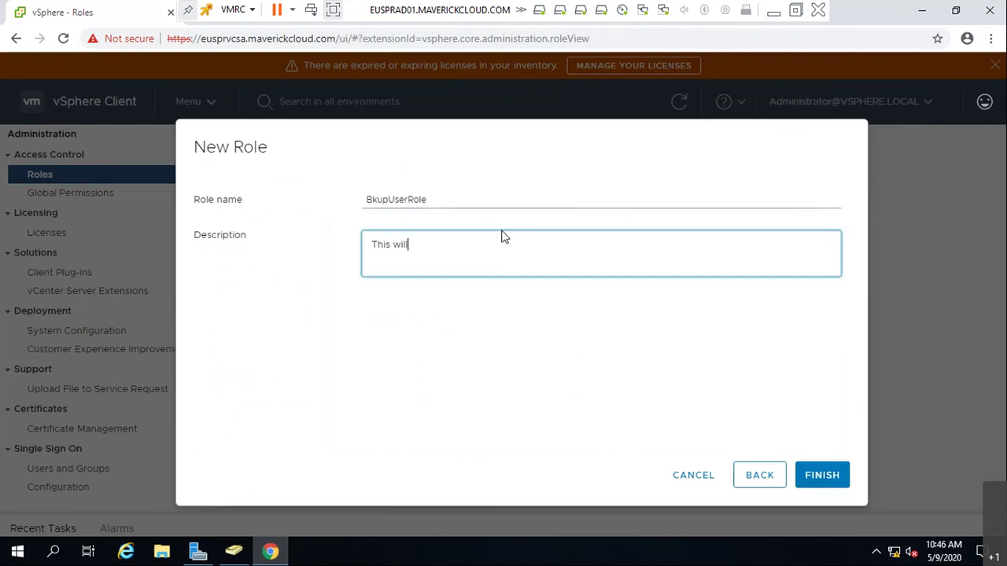
{"action": "type", "text": " be used only for Integration of Bac"}
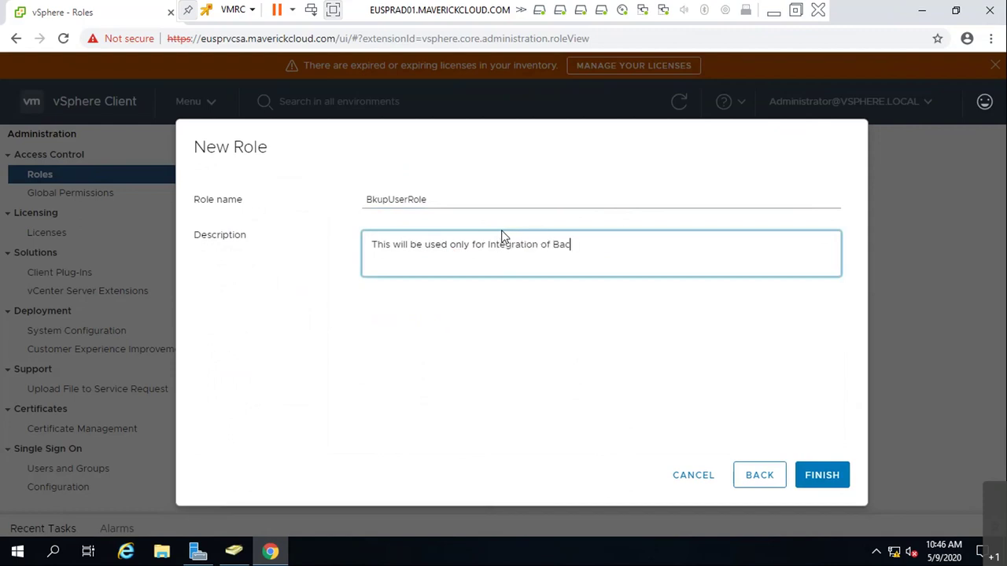
{"action": "type", "text": "kup Tool with vMware"}
{"action": "key", "text": "BackSpace"}
{"action": "key", "text": "BackSpace"}
{"action": "key", "text": "BackSpace"}
{"action": "key", "text": "BackSpace"}
{"action": "key", "text": "BackSpace"}
{"action": "key", "text": "BackSpace"}
{"action": "type", "text": "Vmwa"}
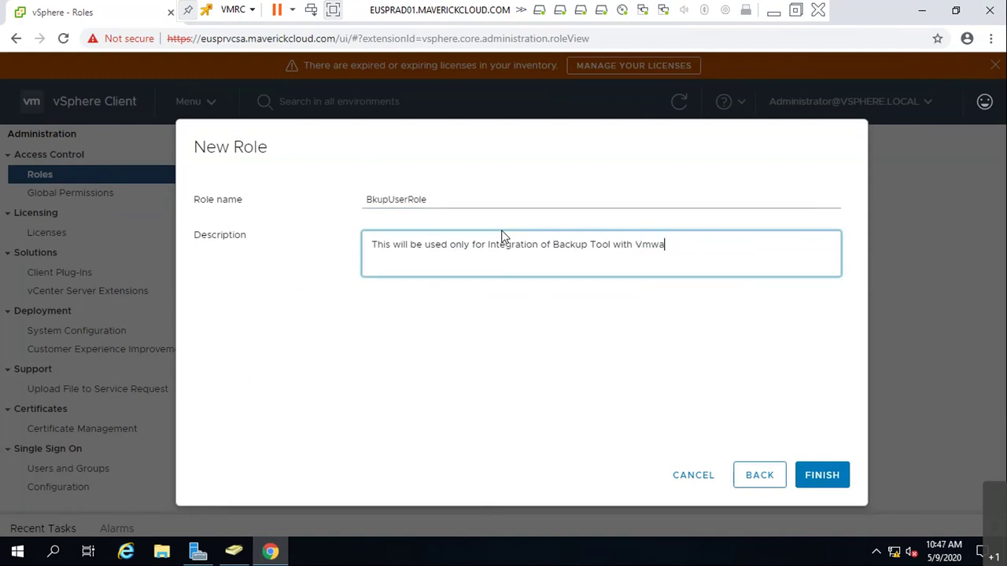
{"action": "type", "text": "re vCenter!"}
{"action": "key", "text": "Tab"}
{"action": "key", "text": "Return"}
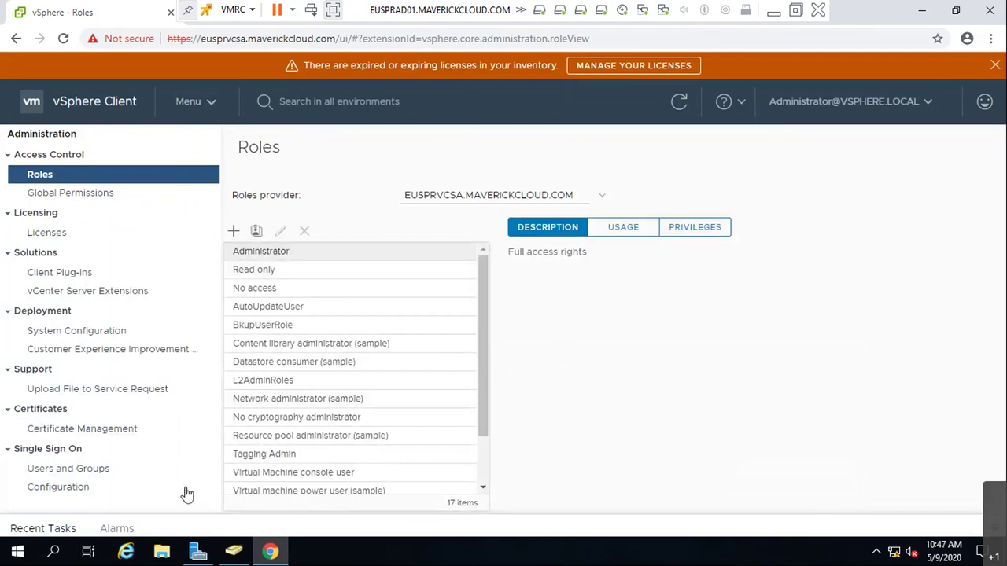
- Create a new user in Users: first name netbackup, last name vcadmin, logon netbackupvcadmin
{"action": "left_click", "coordinate": [227, 555]}
{"action": "right_click", "coordinate": [550, 458]}
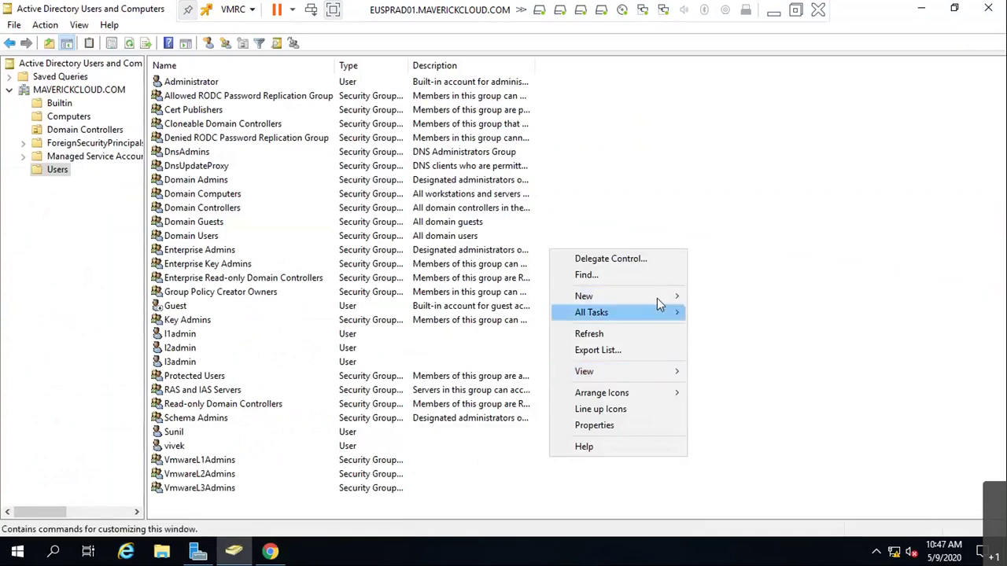
{"action": "mouse_move", "coordinate": [672, 296]}
{"action": "left_click", "coordinate": [718, 458]}
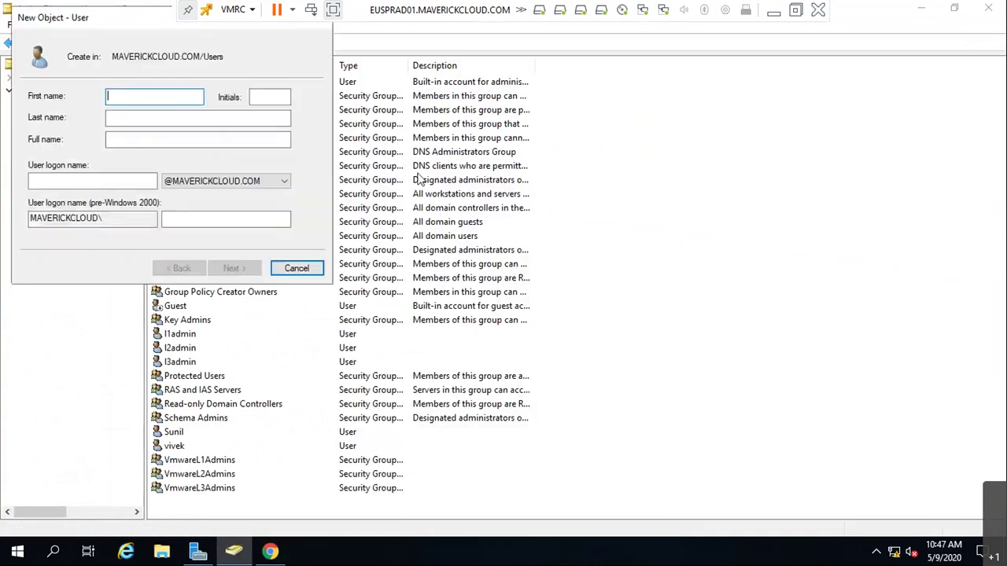
{"action": "left_click", "coordinate": [122, 181]}
{"action": "type", "text": "netbackupa"}
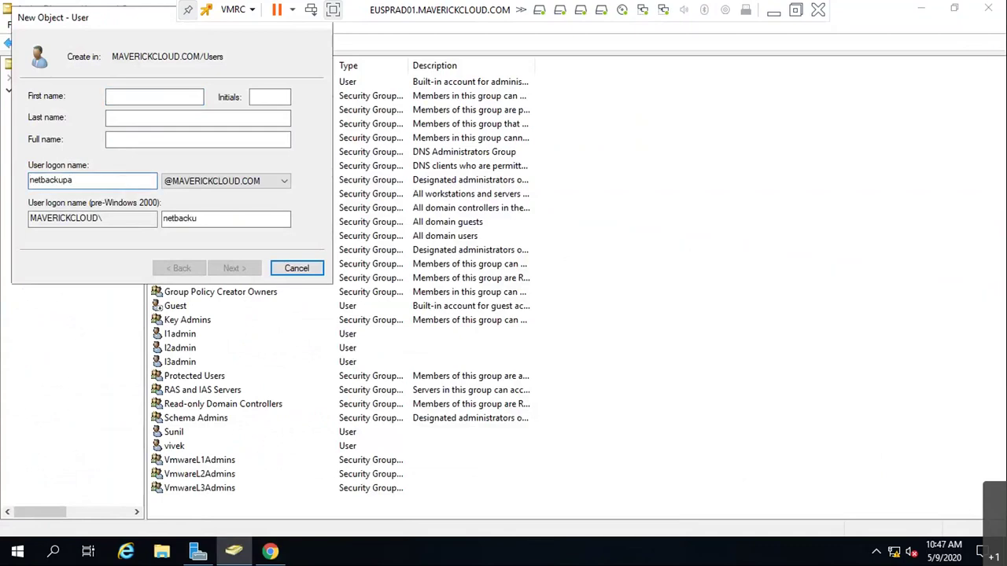
{"action": "key", "text": "BackSpace"}
{"action": "type", "text": "vcadmin"}
{"action": "left_click", "coordinate": [137, 100]}
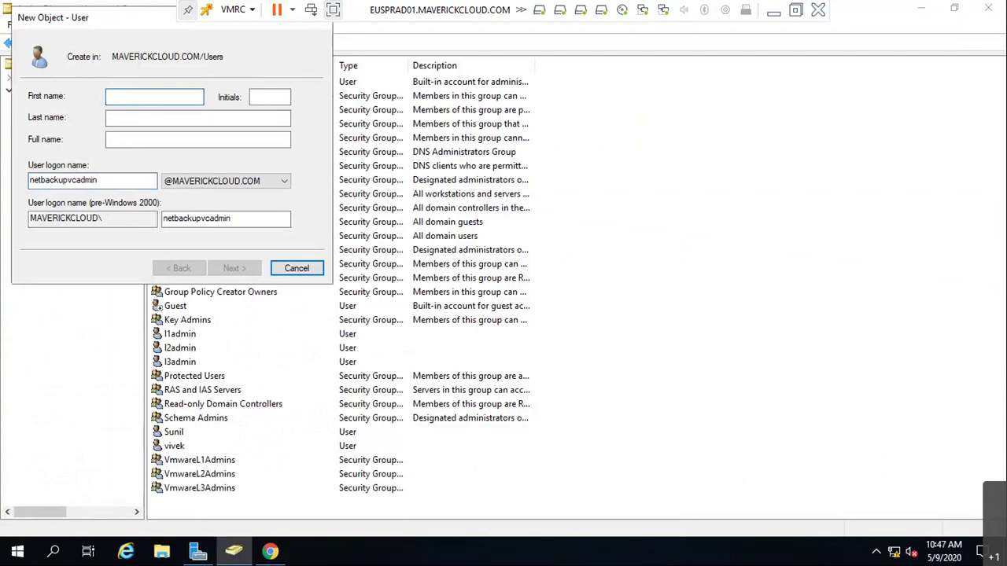
{"action": "type", "text": "netbackup"}
{"action": "key", "text": "Tab"}
{"action": "key", "text": "Tab"}
{"action": "type", "text": "vcadmin"}
{"action": "key", "text": "BackSpace"}
{"action": "key", "text": "BackSpace"}
{"action": "key", "text": "BackSpace"}
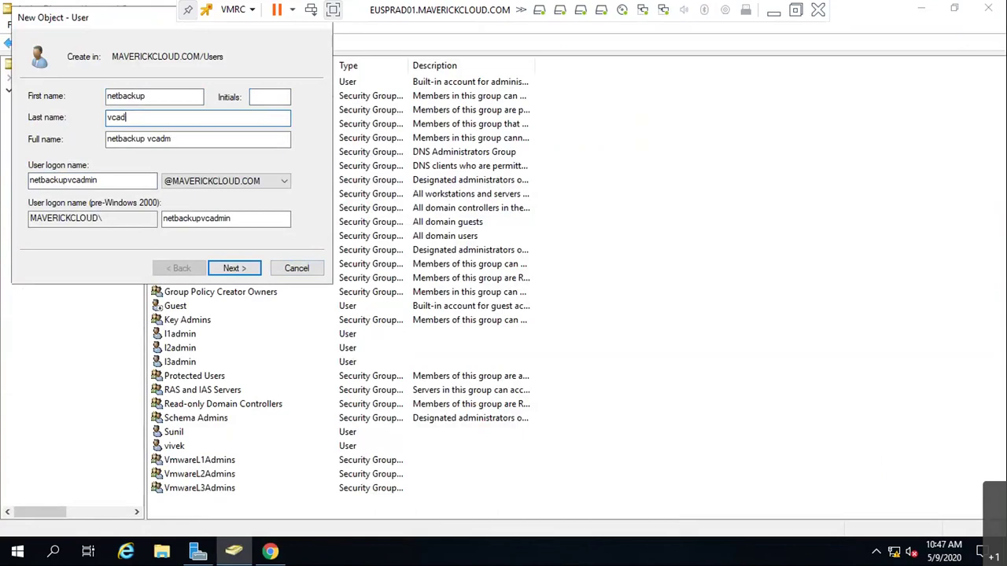
{"action": "type", "text": "min"}
- Set the user's password, untick change-at-next-logon and tick Password never expires
{"action": "left_click", "coordinate": [244, 270]}
{"action": "left_click", "coordinate": [82, 148]}
{"action": "left_click", "coordinate": [81, 183]}
{"action": "left_click", "coordinate": [236, 268]}
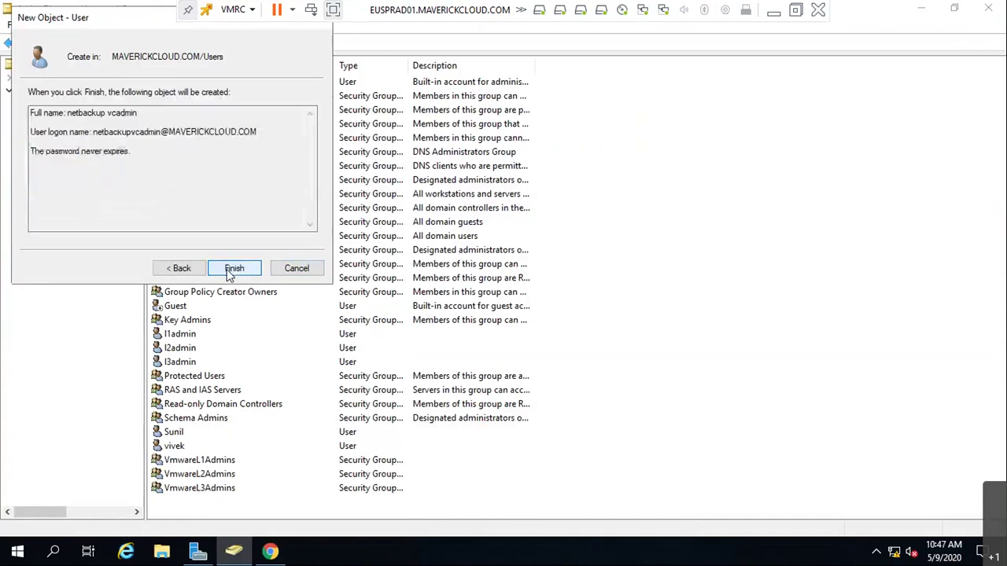
{"action": "left_click", "coordinate": [184, 270]}
{"action": "type", "text": "*******"}
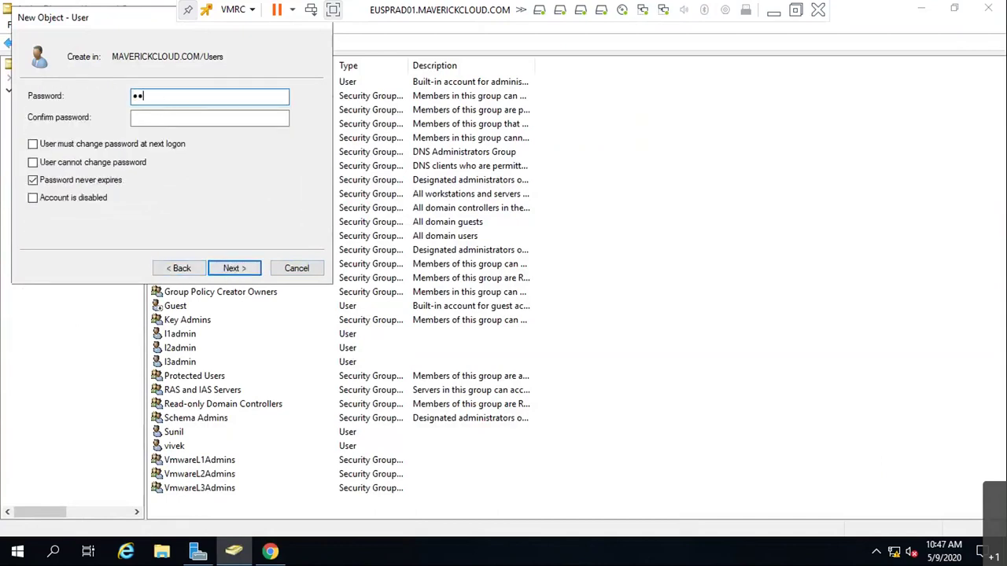
{"action": "type", "text": "**"}
{"action": "key", "text": "Tab"}
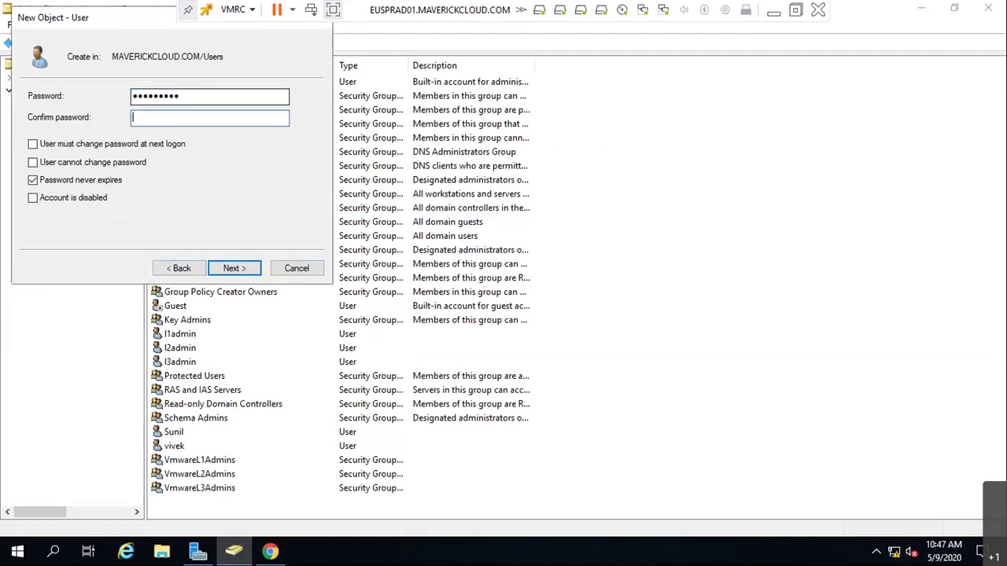
{"action": "type", "text": "*********"}
{"action": "key", "text": "Return"}
{"action": "key", "text": "Return"}
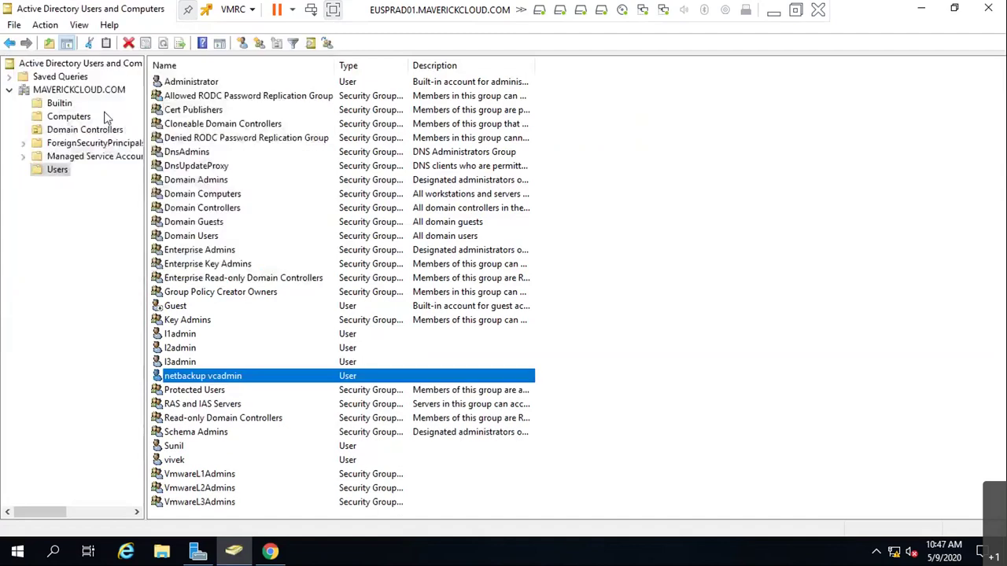
- Add global permission for MAVERICKCLOUD.COM\netbackupvcadmin with role BkupUserRole, propagated to children
{"action": "left_click", "coordinate": [271, 554]}
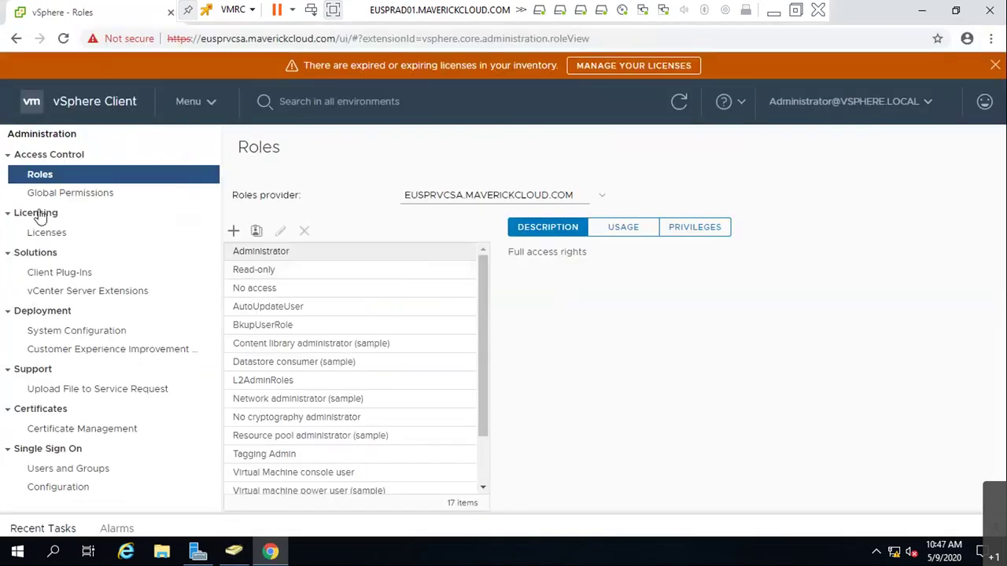
{"action": "left_click", "coordinate": [45, 197]}
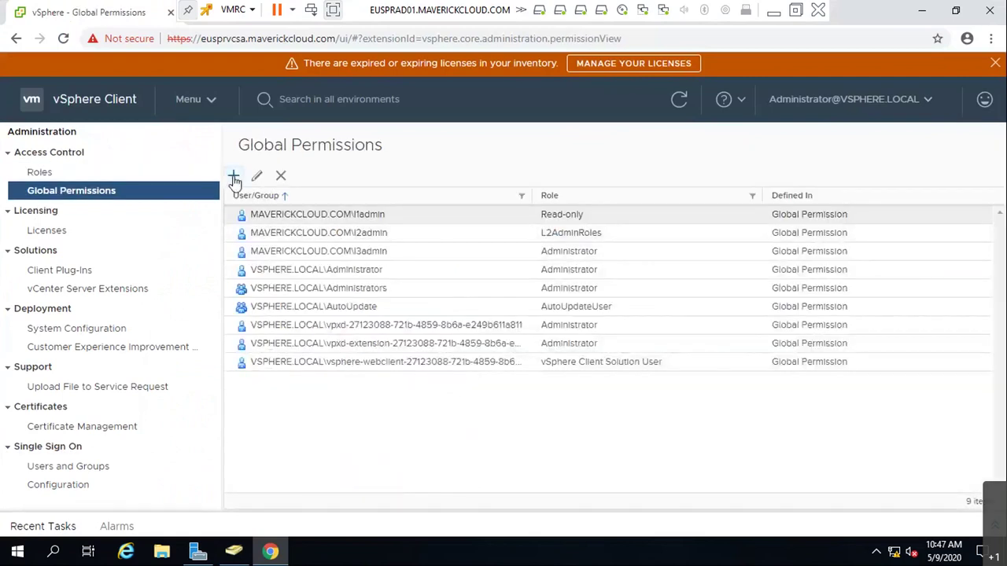
{"action": "left_click", "coordinate": [233, 180]}
{"action": "left_click", "coordinate": [455, 224]}
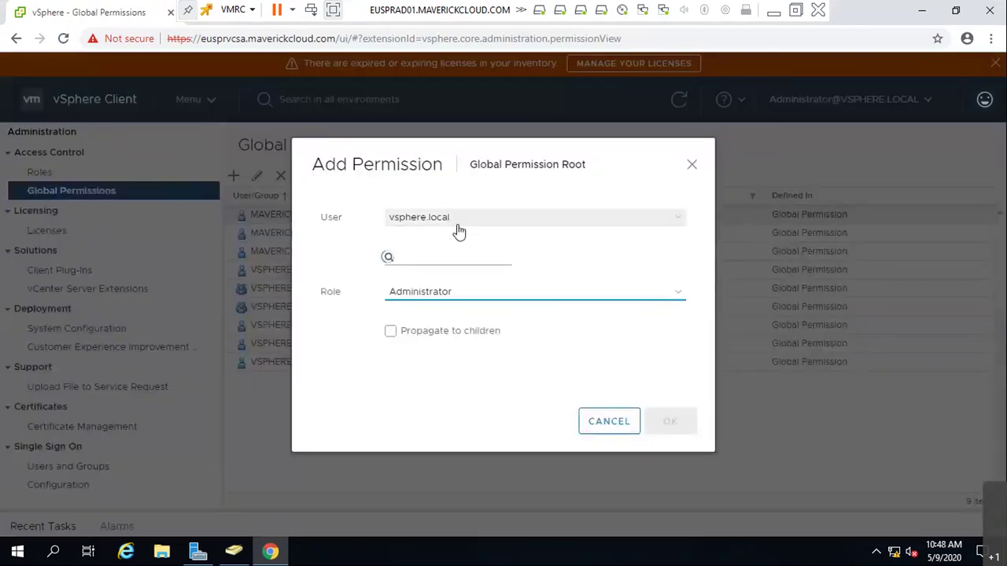
{"action": "left_click", "coordinate": [425, 260]}
{"action": "left_click", "coordinate": [423, 263]}
{"action": "type", "text": "net"}
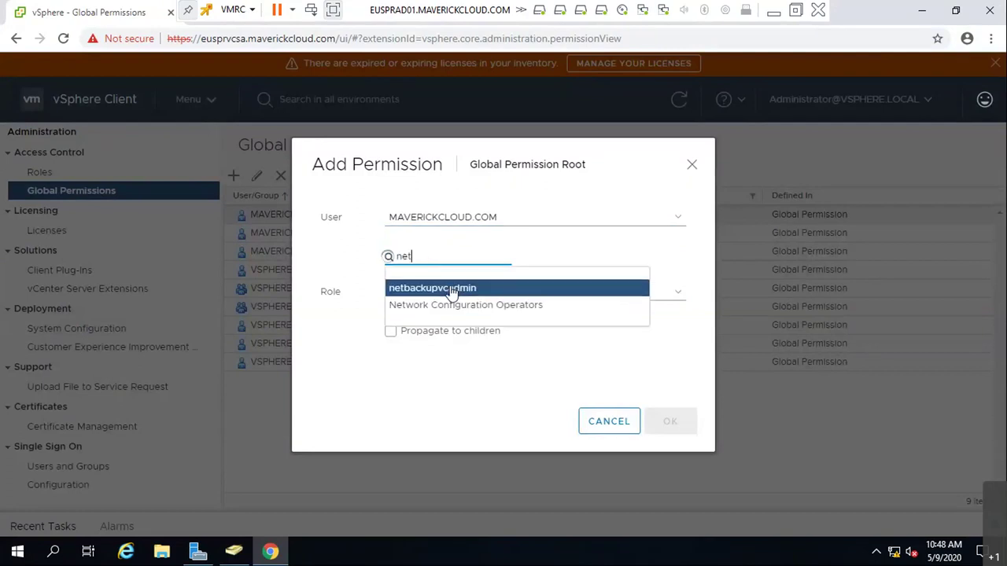
{"action": "left_click", "coordinate": [464, 291]}
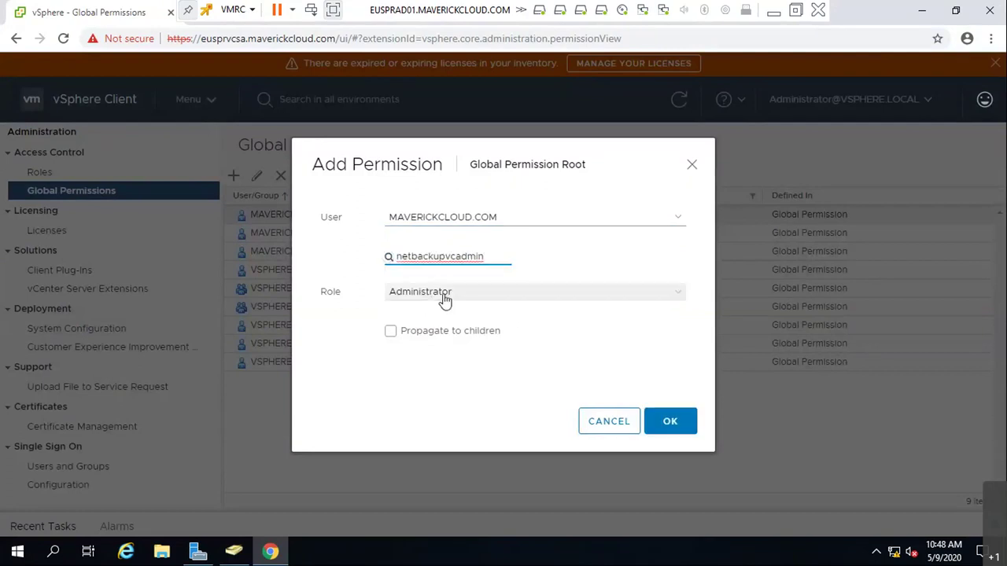
{"action": "left_click", "coordinate": [445, 295]}
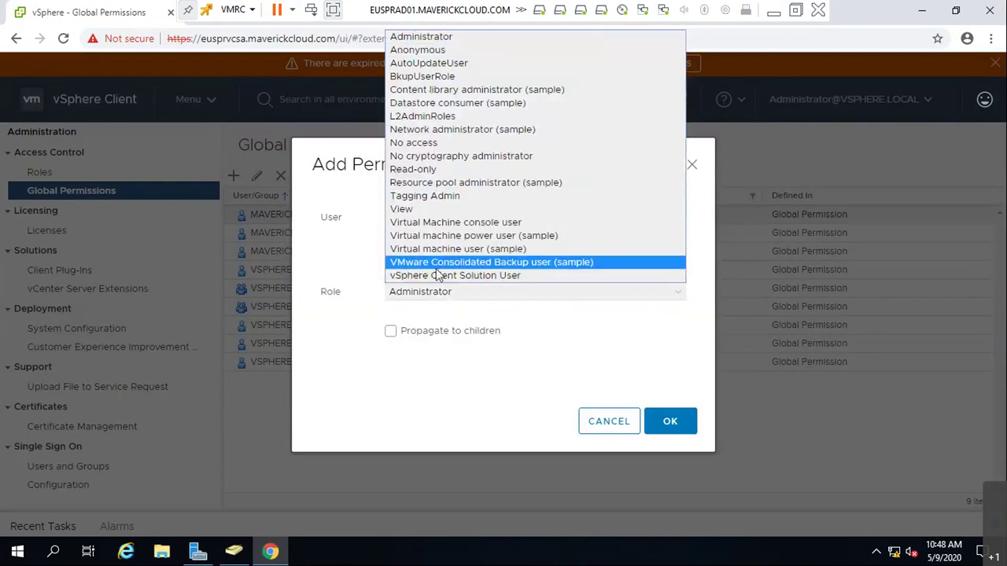
{"action": "left_click", "coordinate": [422, 76]}
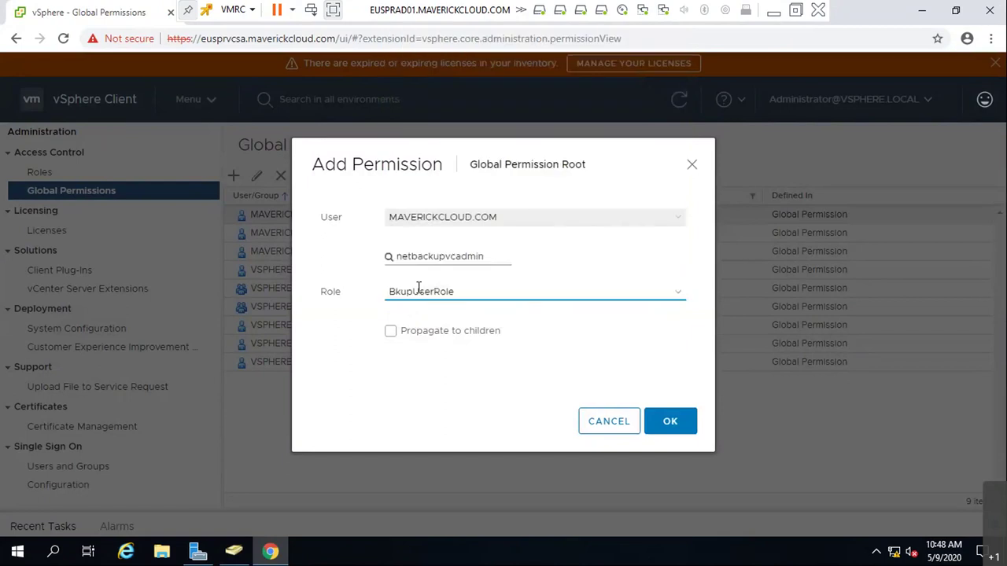
{"action": "left_click", "coordinate": [415, 331]}
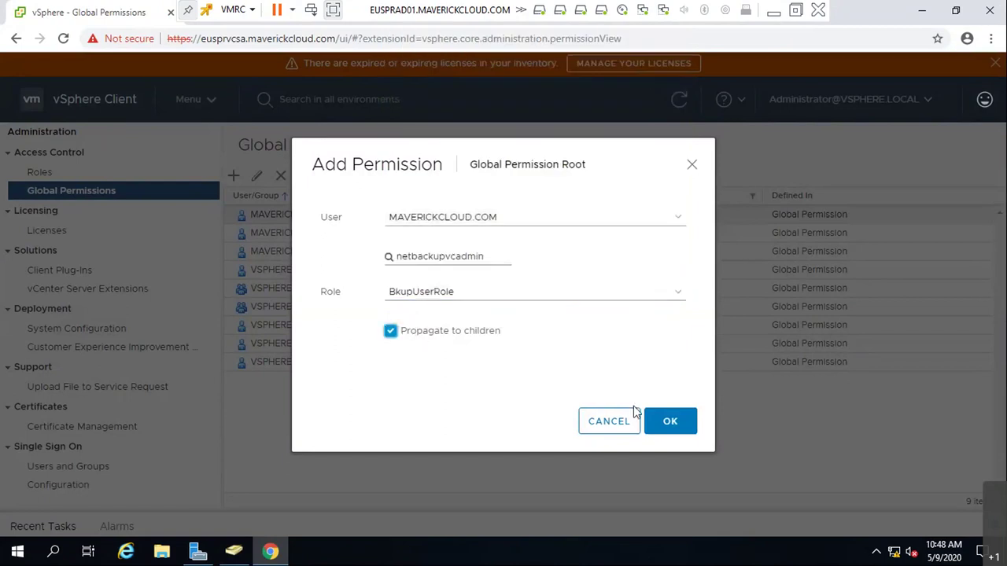
{"action": "left_click", "coordinate": [668, 422]}
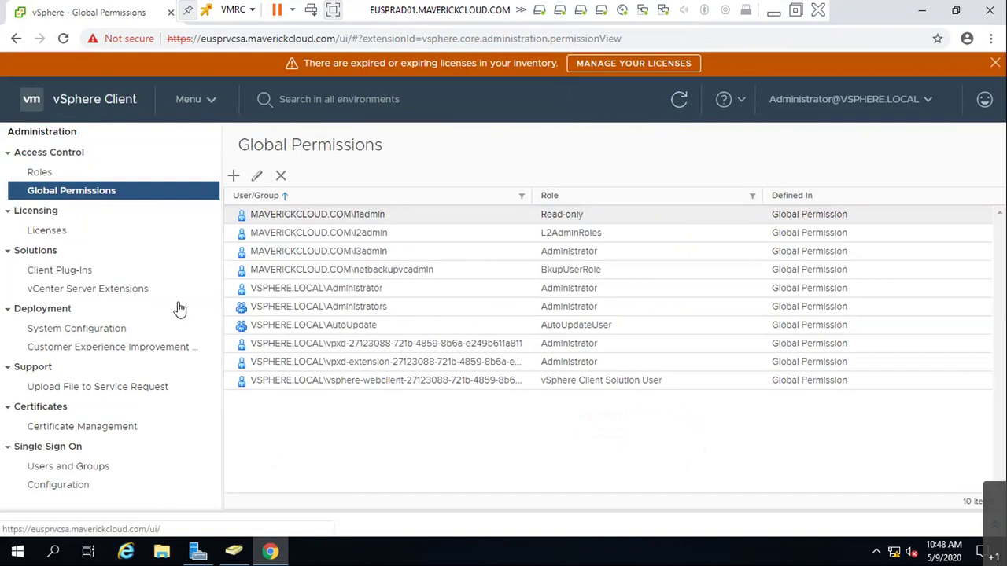
- Close the expired-licenses banner and expand the Recent Tasks panel to show more rows
{"action": "left_click", "coordinate": [593, 270]}
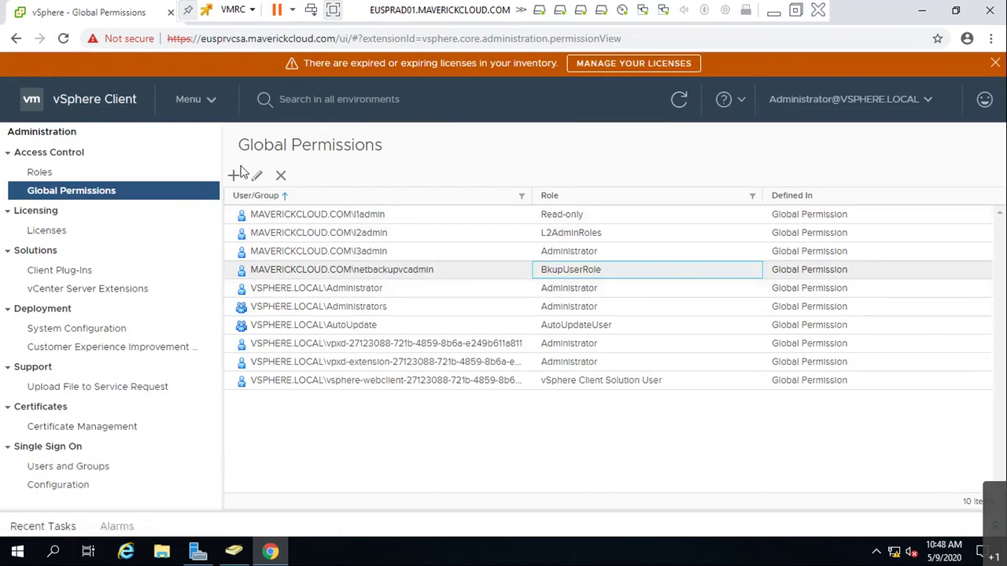
{"action": "left_click", "coordinate": [995, 63]}
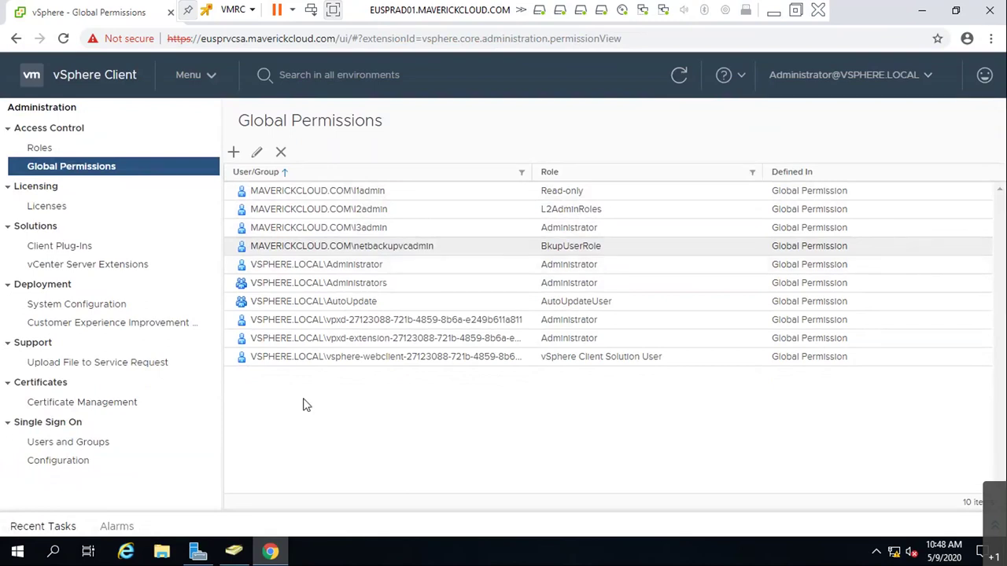
{"action": "left_click", "coordinate": [400, 251]}
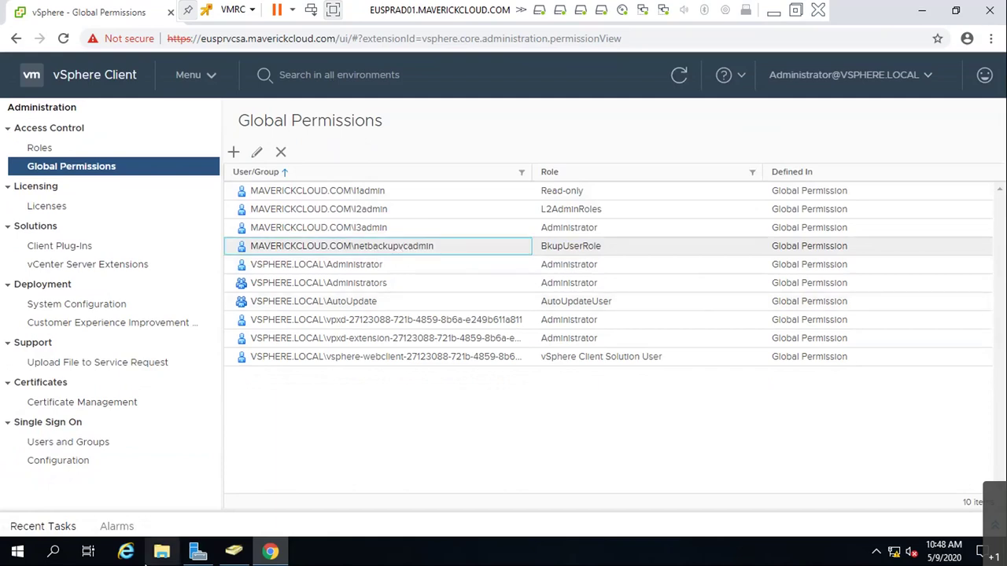
{"action": "left_click", "coordinate": [44, 526]}
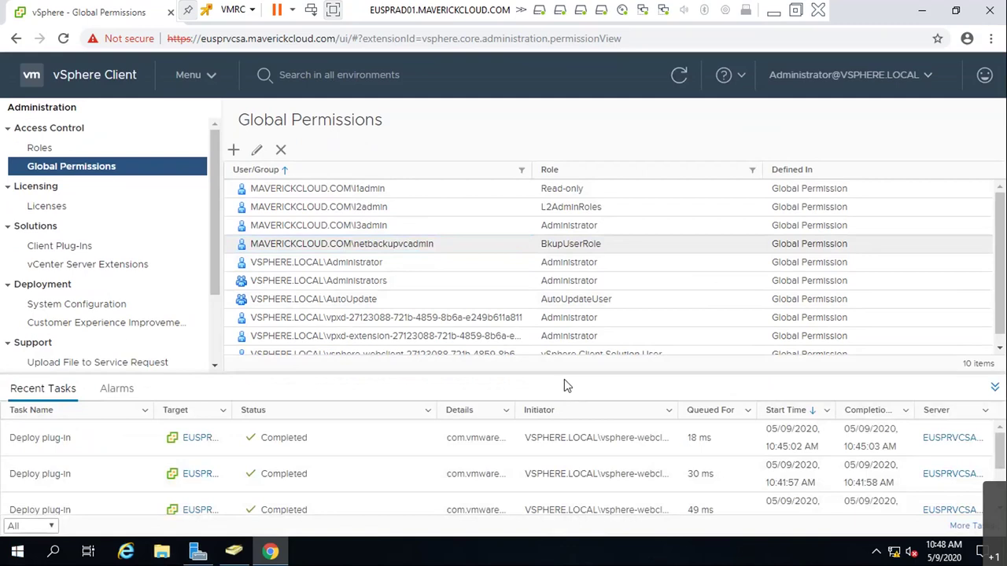
{"action": "left_click_drag", "start_coordinate": [564, 380], "coordinate": [564, 288]}
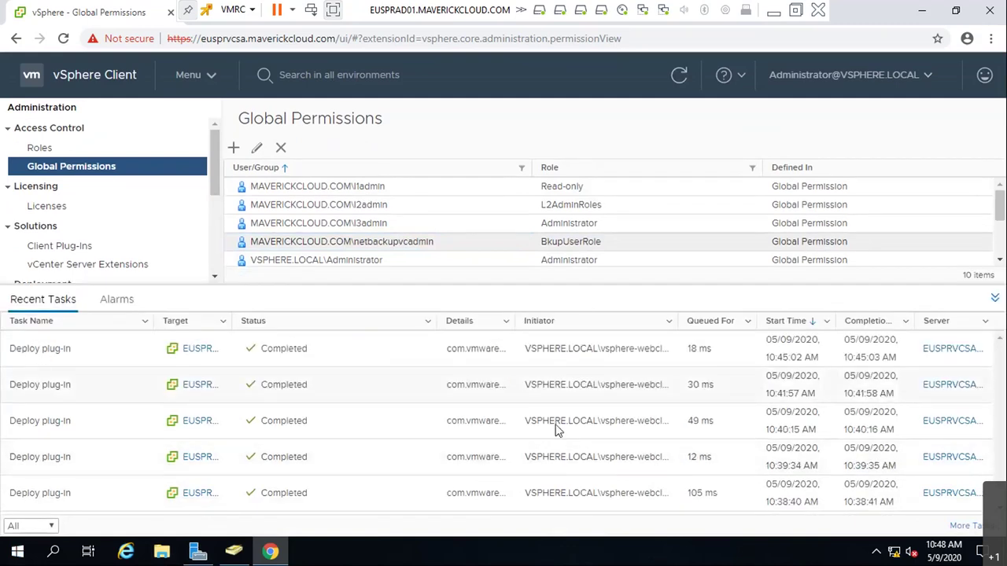